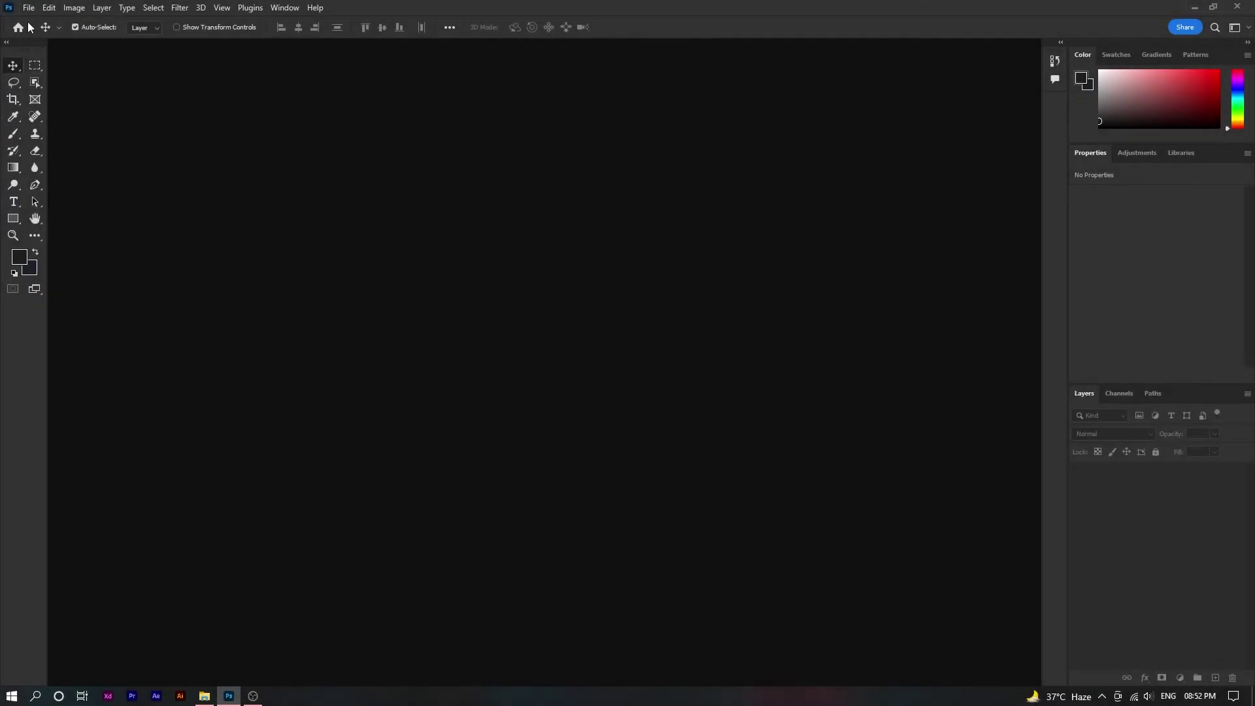
Set up a new document in inches, 3.5 wide by 2 high
left_click(28, 8)
left_click(892, 229)
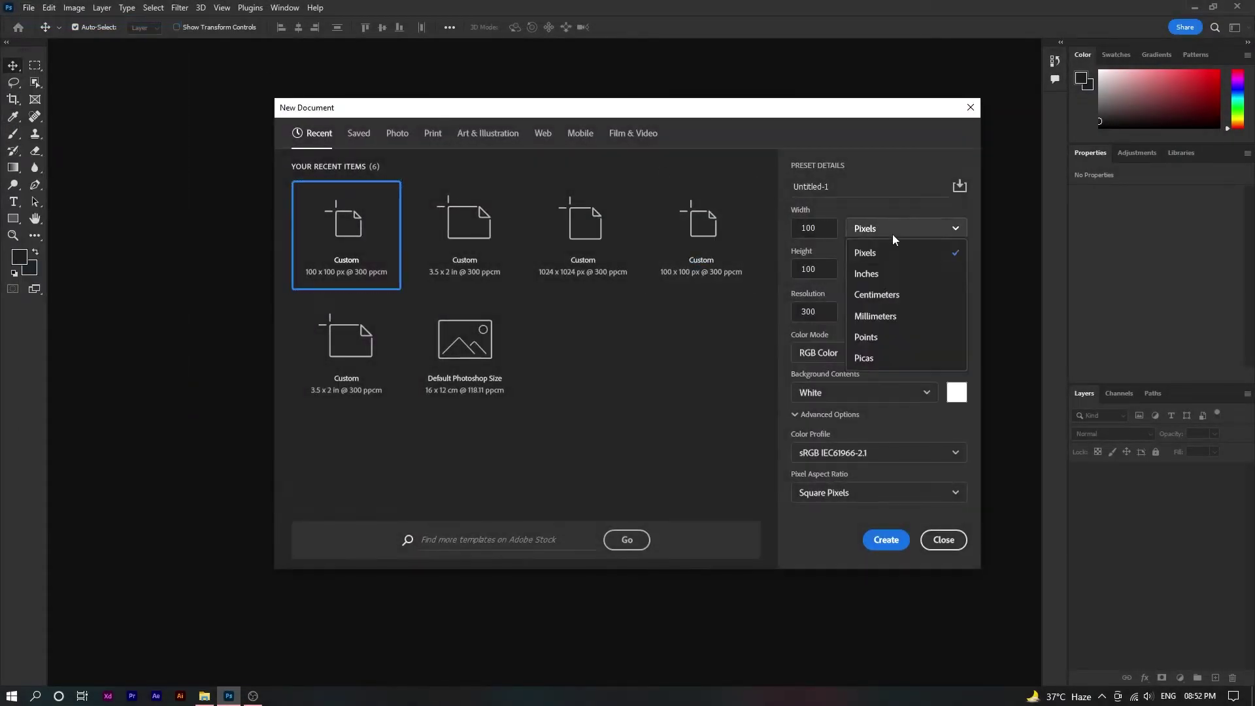
left_click(897, 274)
left_click(803, 227)
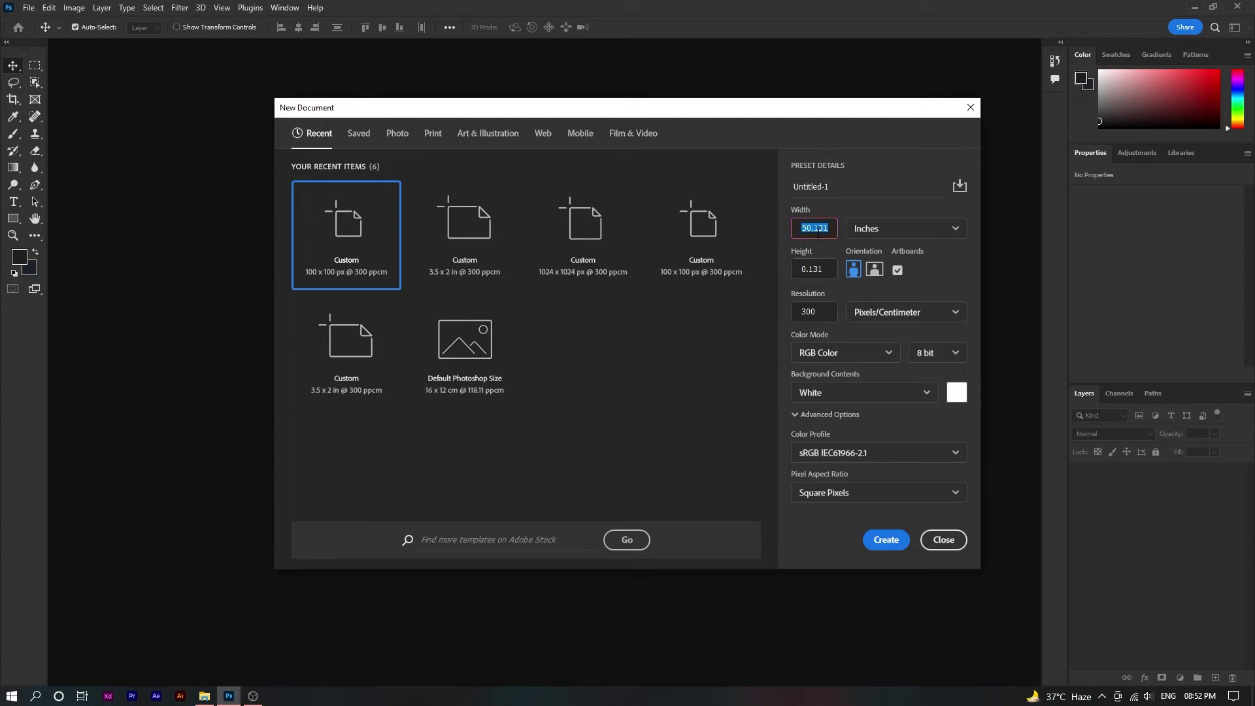
type("3.5")
left_click(814, 269)
type("2")
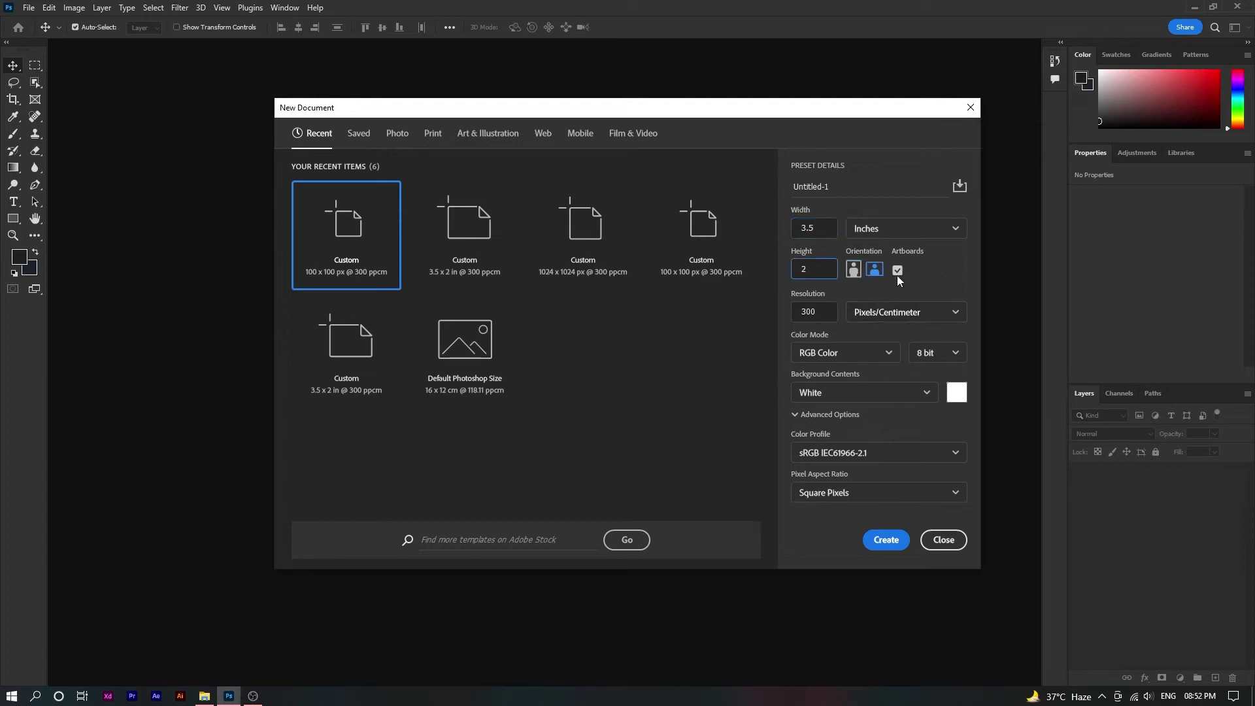
Create the 3.5 x 2 inch document and draw a large triangle across the artboard's centre
left_click(885, 539)
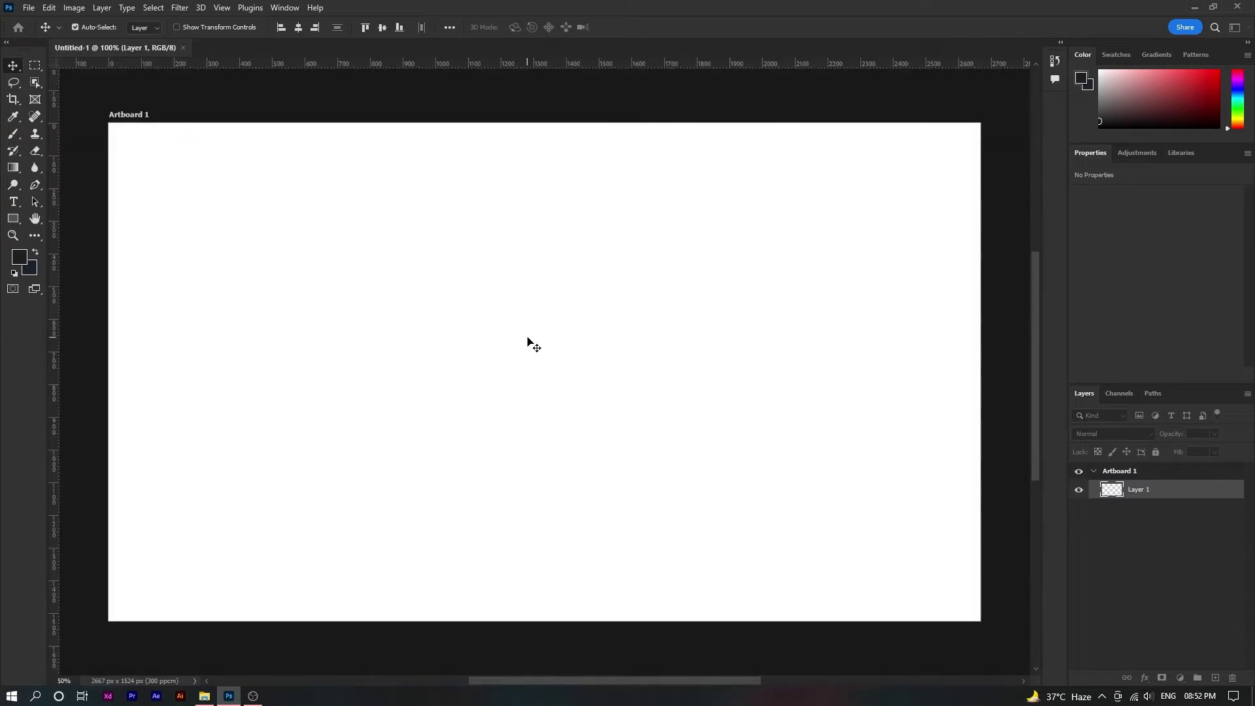
left_click_drag(485, 344, 675, 413)
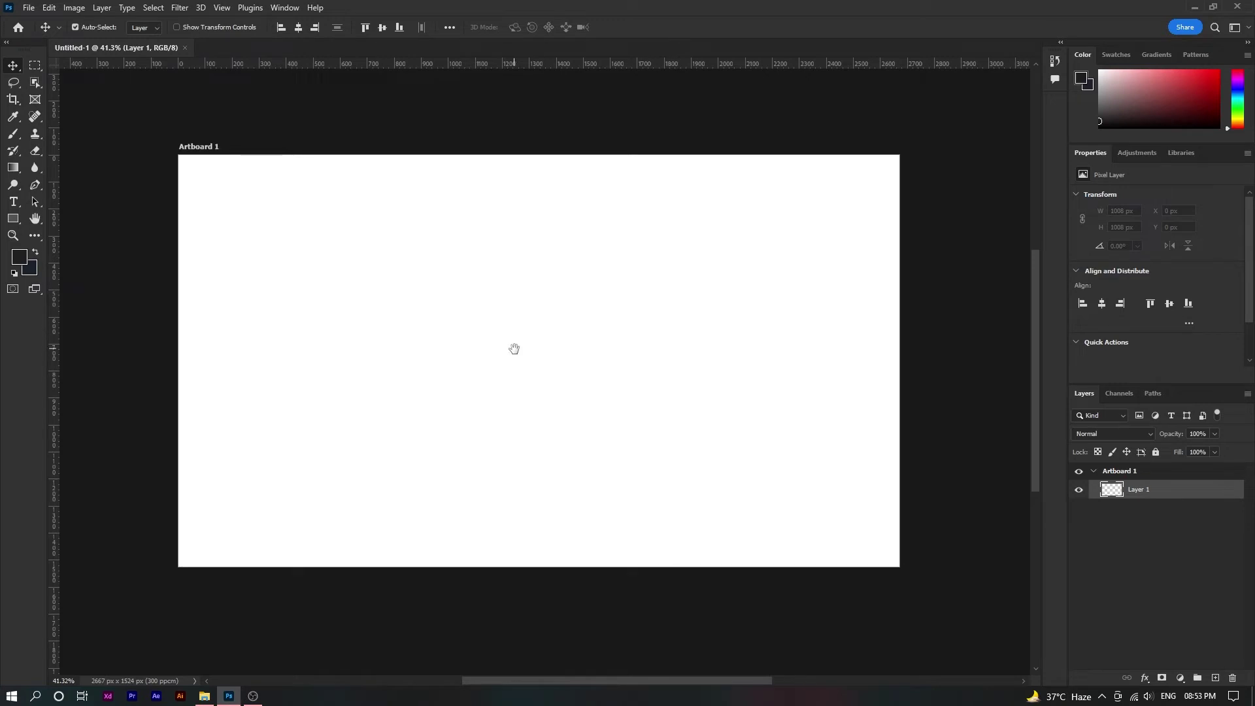
left_click_drag(514, 348, 517, 349)
right_click(21, 219)
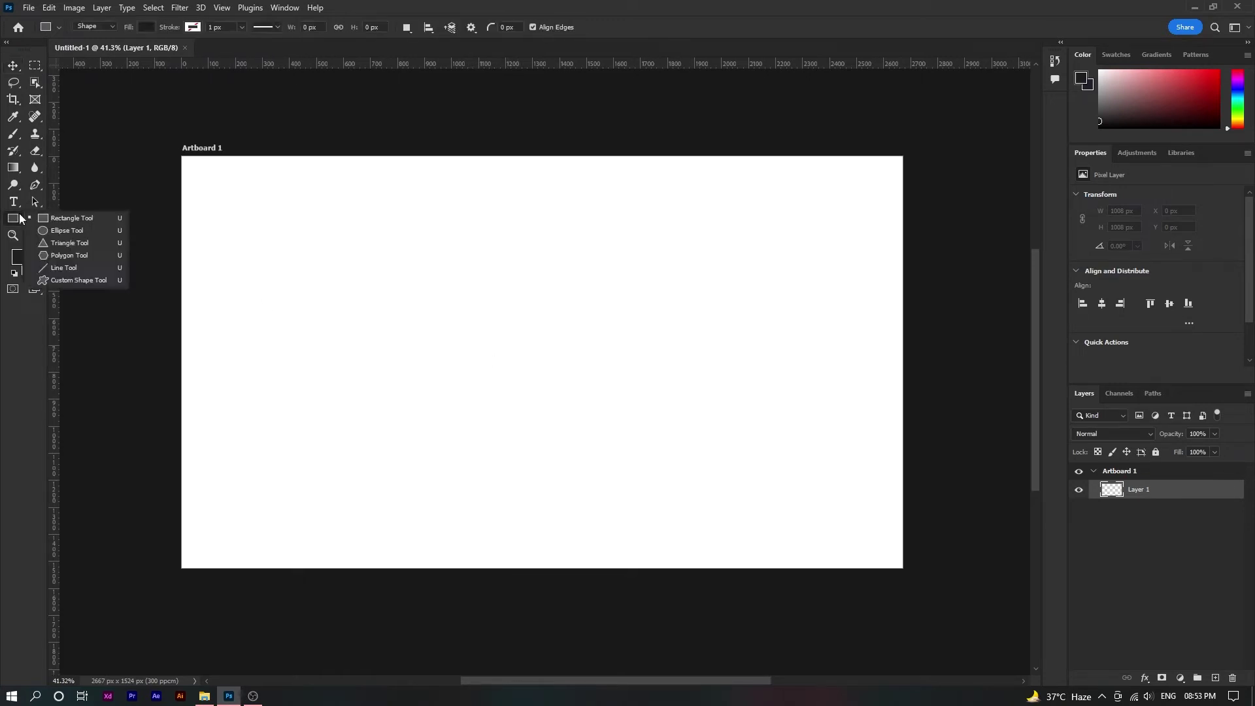
left_click(52, 242)
mouse_move(377, 223)
left_mouse_down()
mouse_move(542, 376)
mouse_move(927, 594)
left_mouse_up()
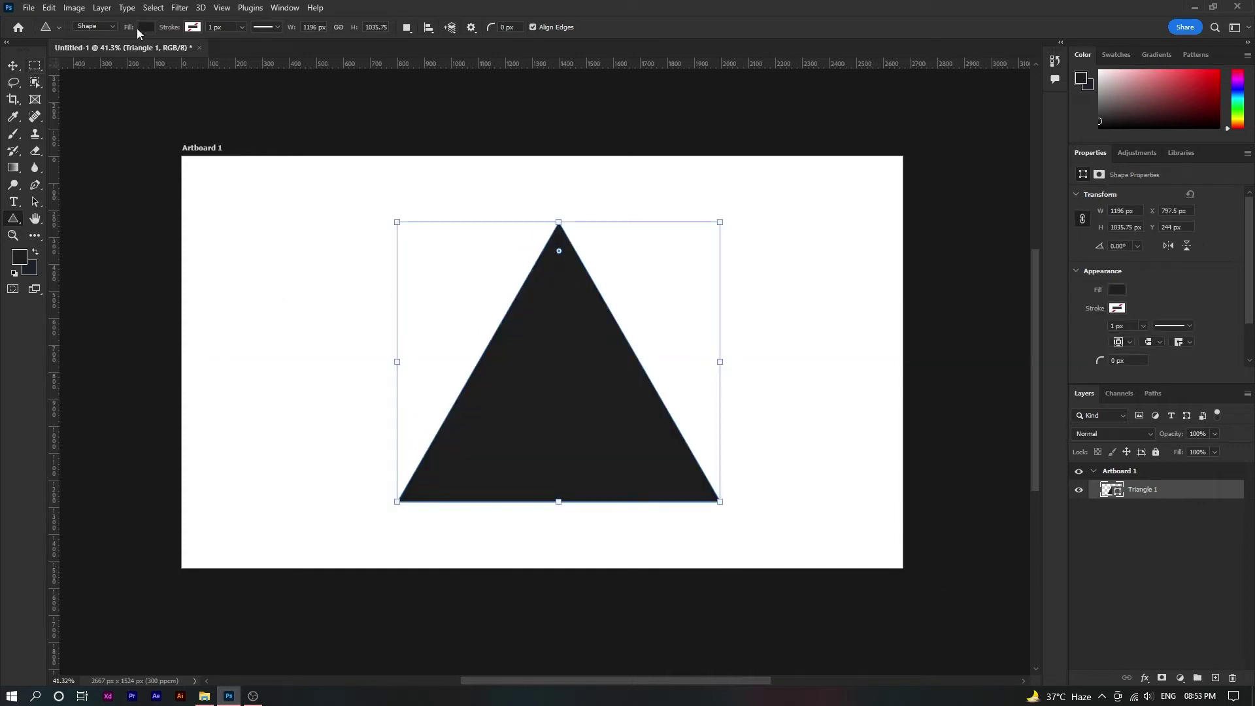
Fill the triangle with orange #f5a726
left_click(145, 27)
left_click(225, 53)
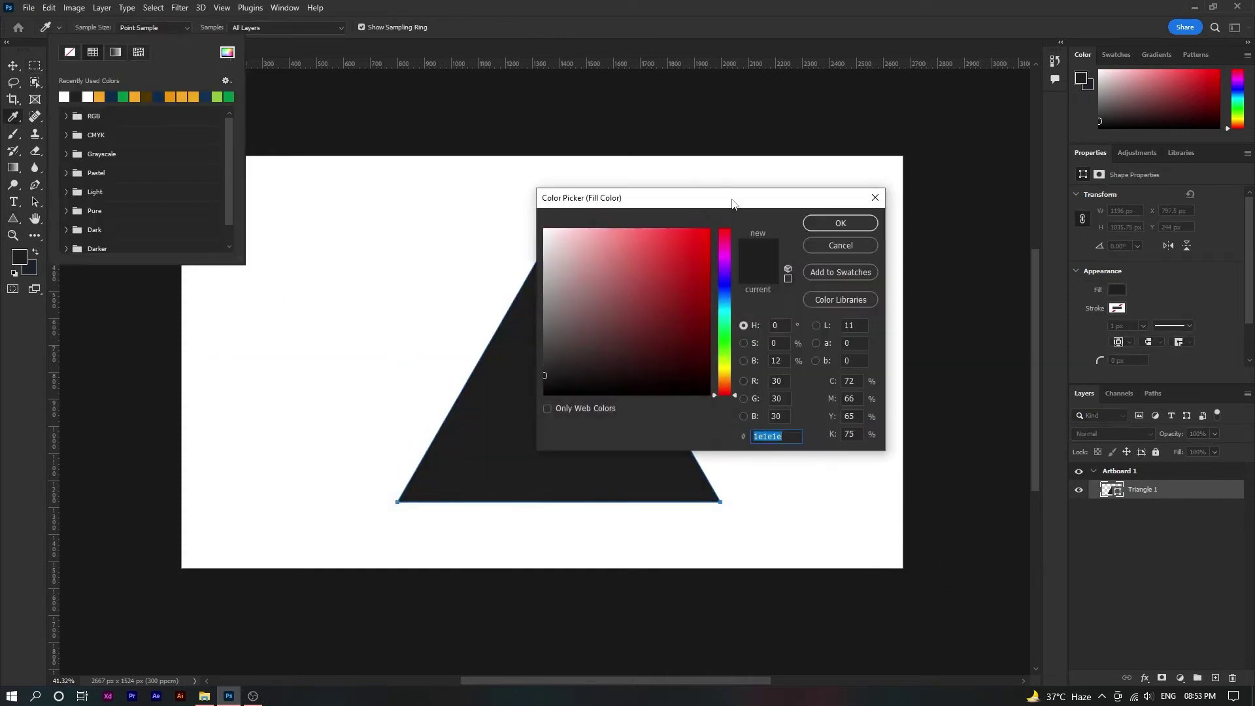
left_click_drag(732, 204, 681, 217)
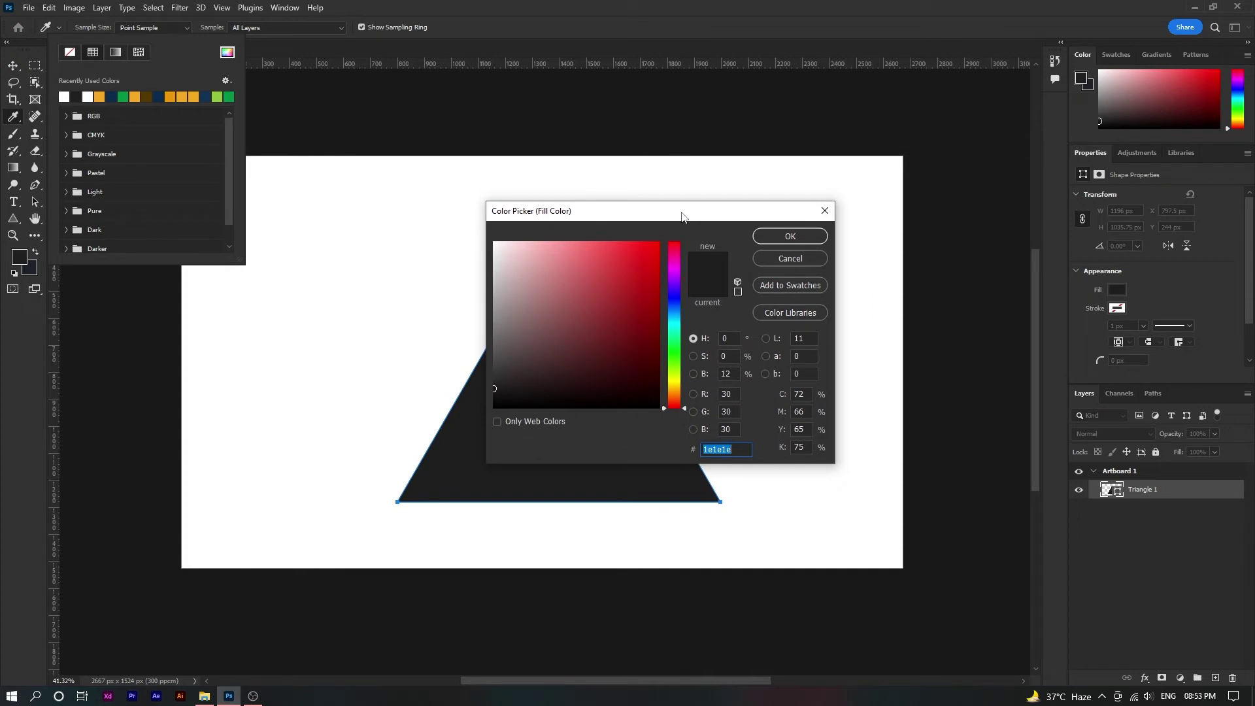
type("f5")
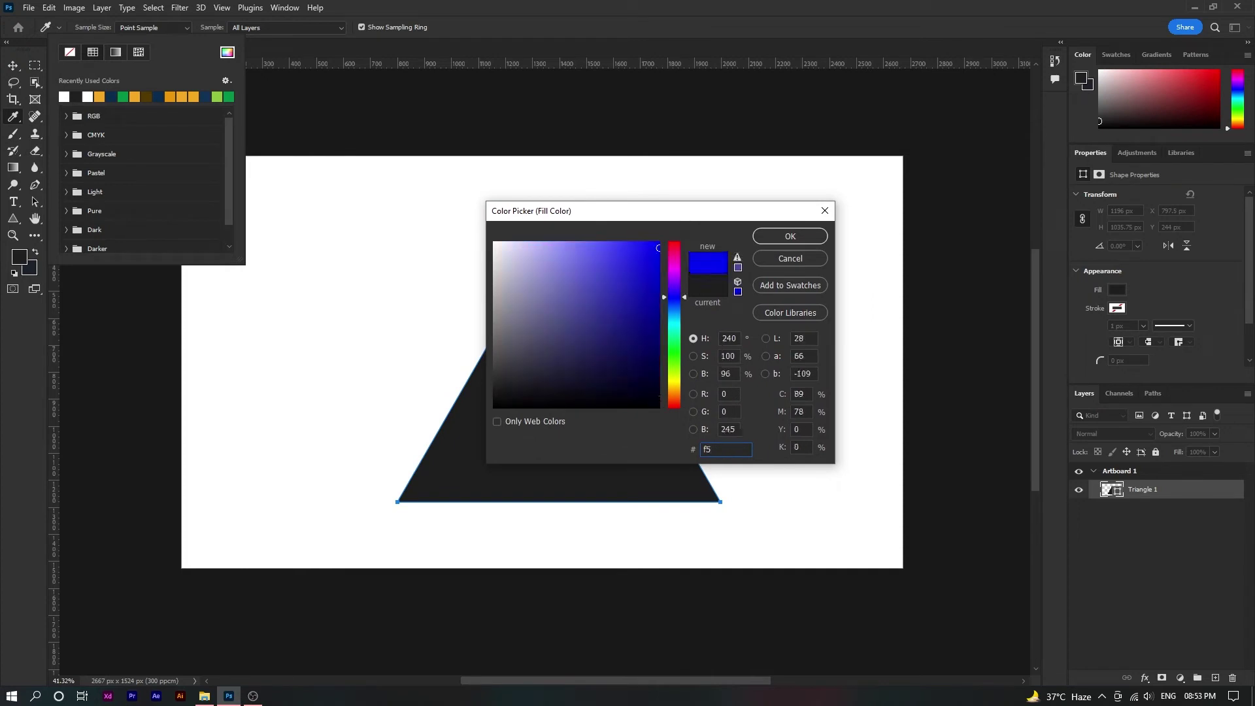
type("a7")
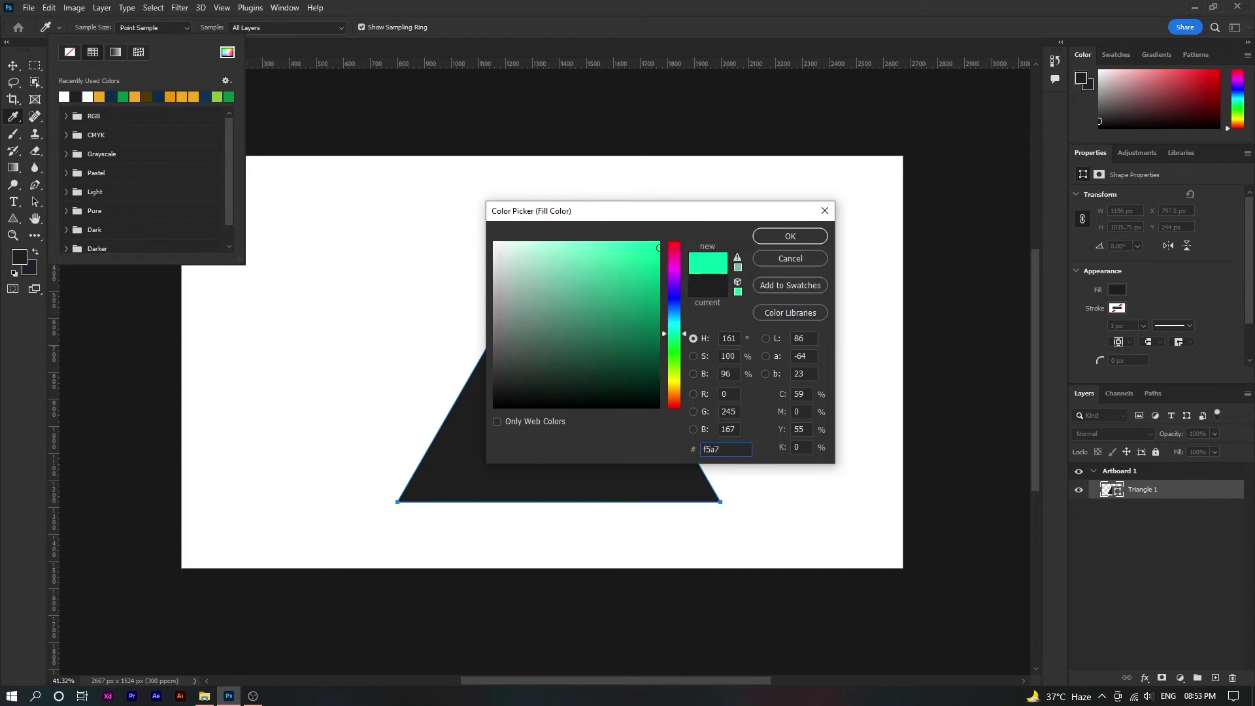
type("26")
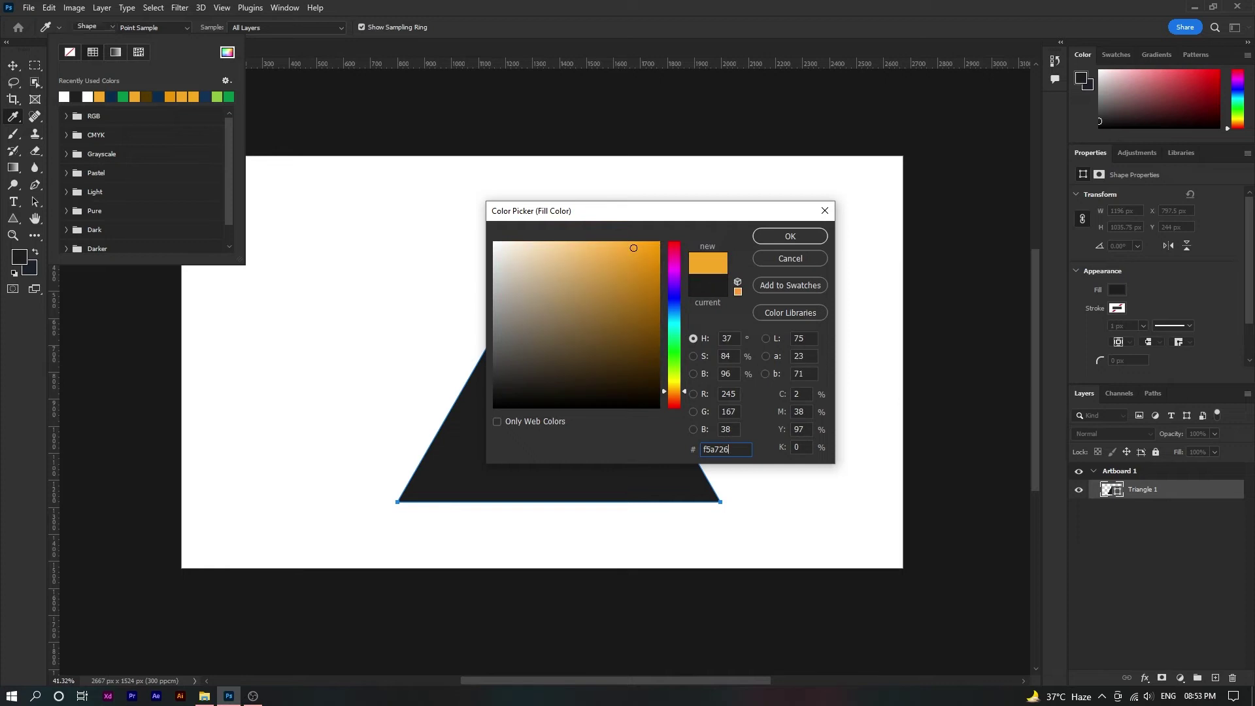
key("Return")
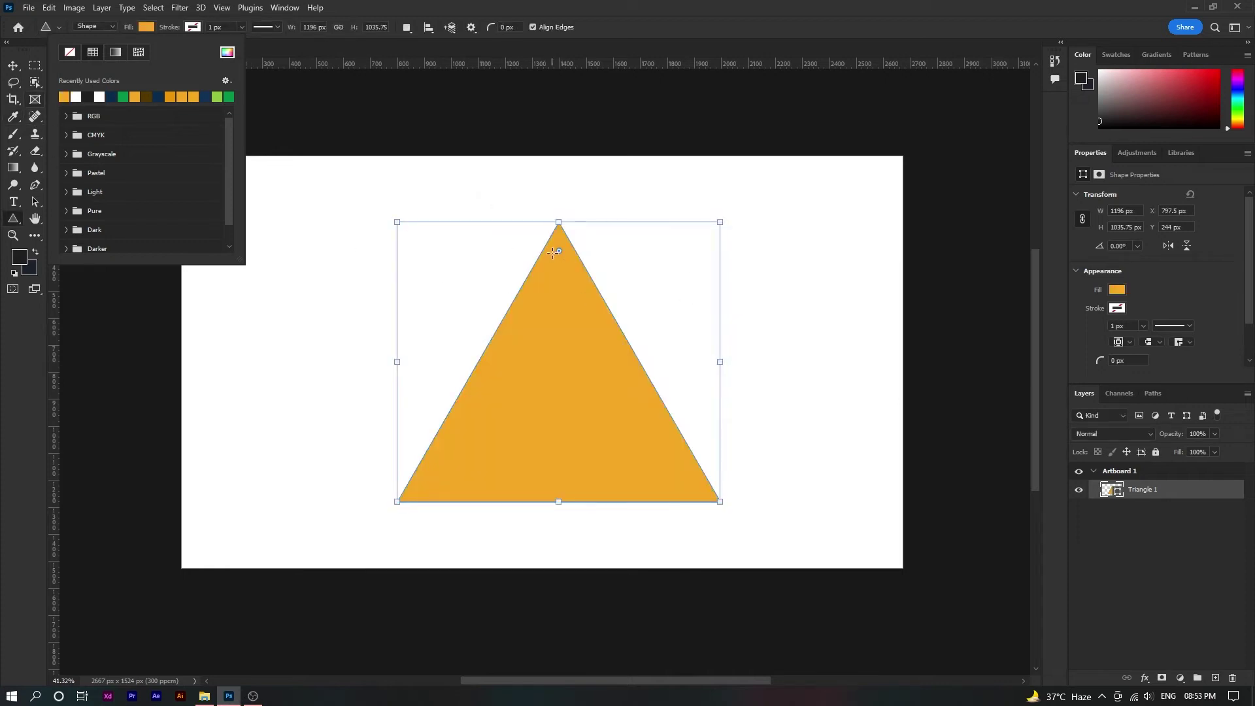
Round the triangle's corners, then enlarge it and push it past the artboard's left edge
left_click_drag(558, 253, 559, 261)
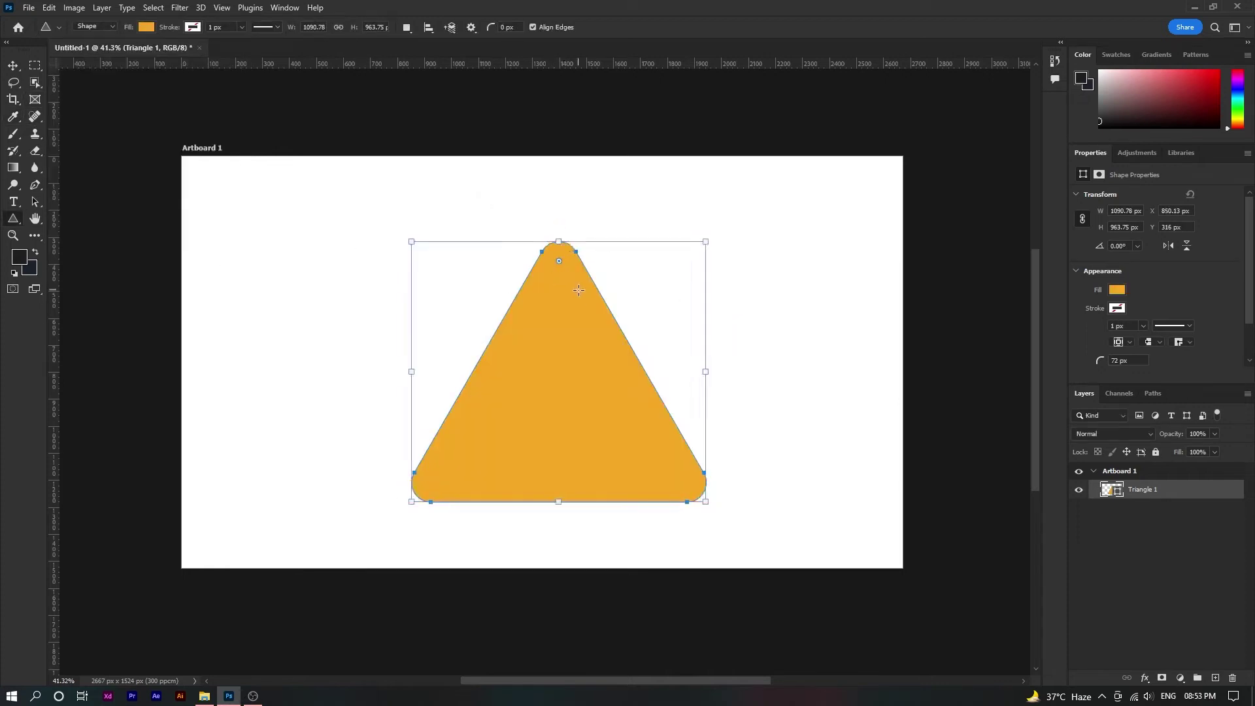
left_click(13, 65)
left_click_drag(585, 330, 398, 366)
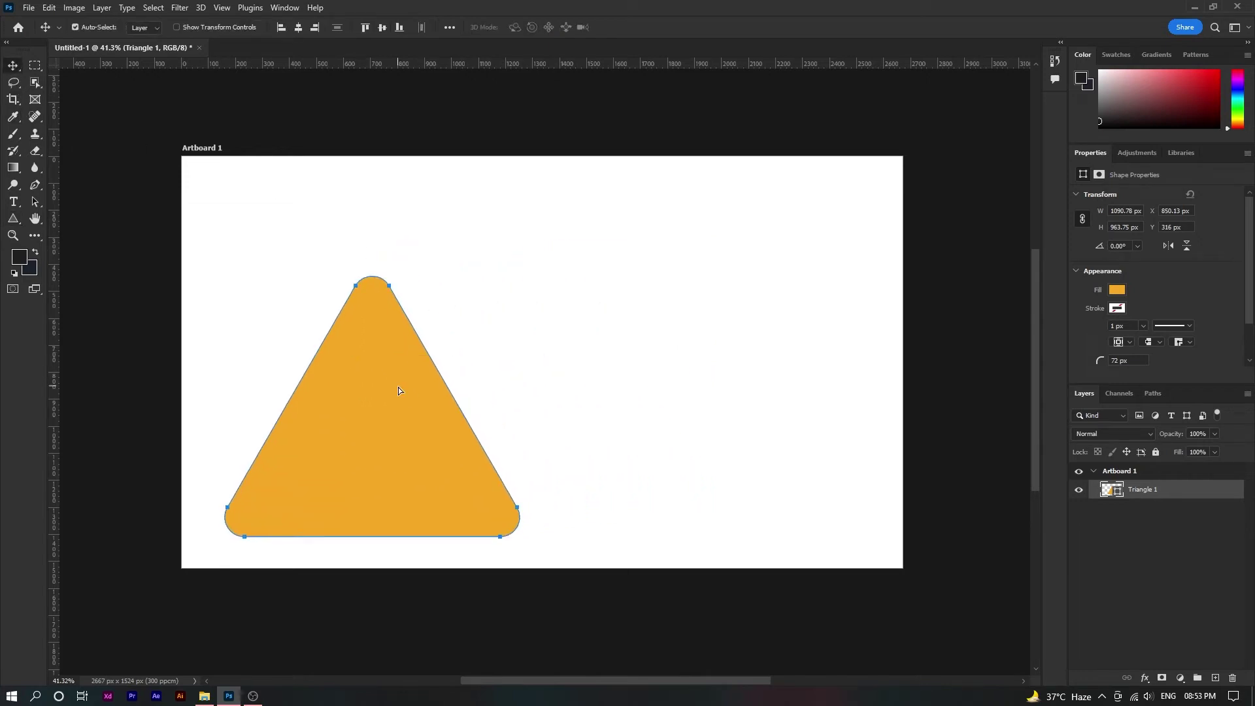
key("ctrl+t")
left_click_drag(520, 276, 574, 231)
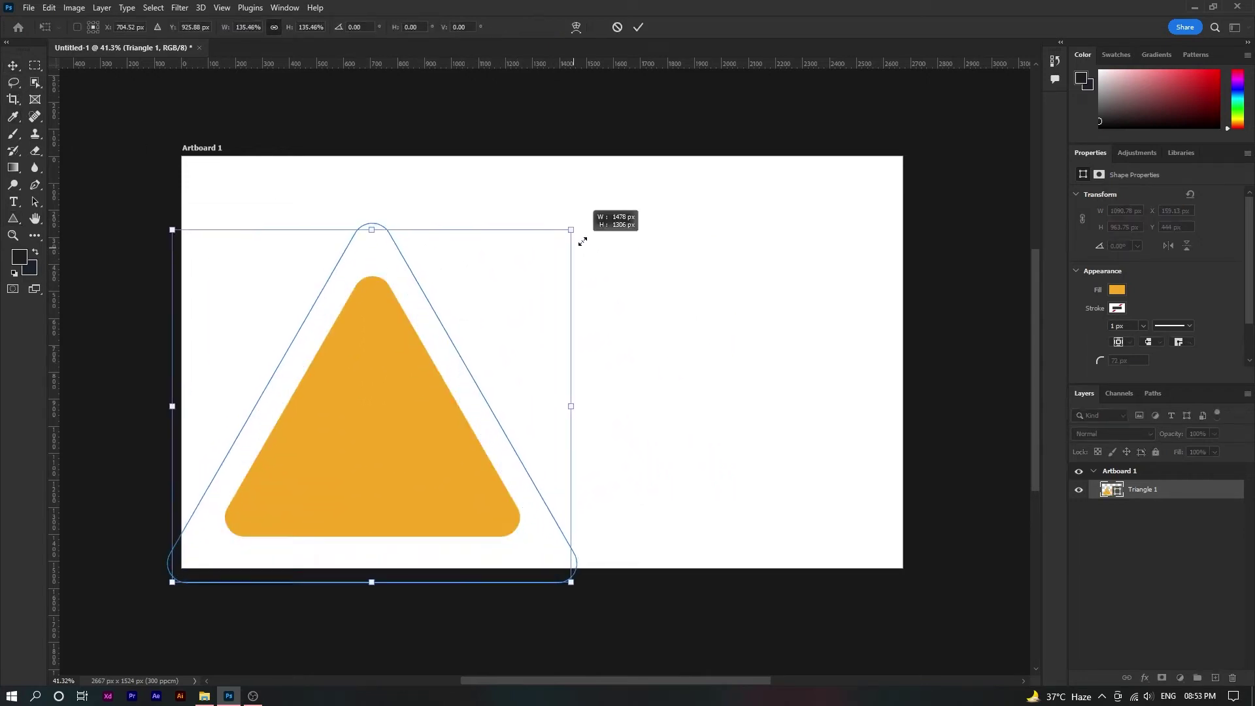
mouse_move(533, 304)
left_mouse_down()
mouse_move(375, 334)
mouse_move(350, 310)
left_mouse_up()
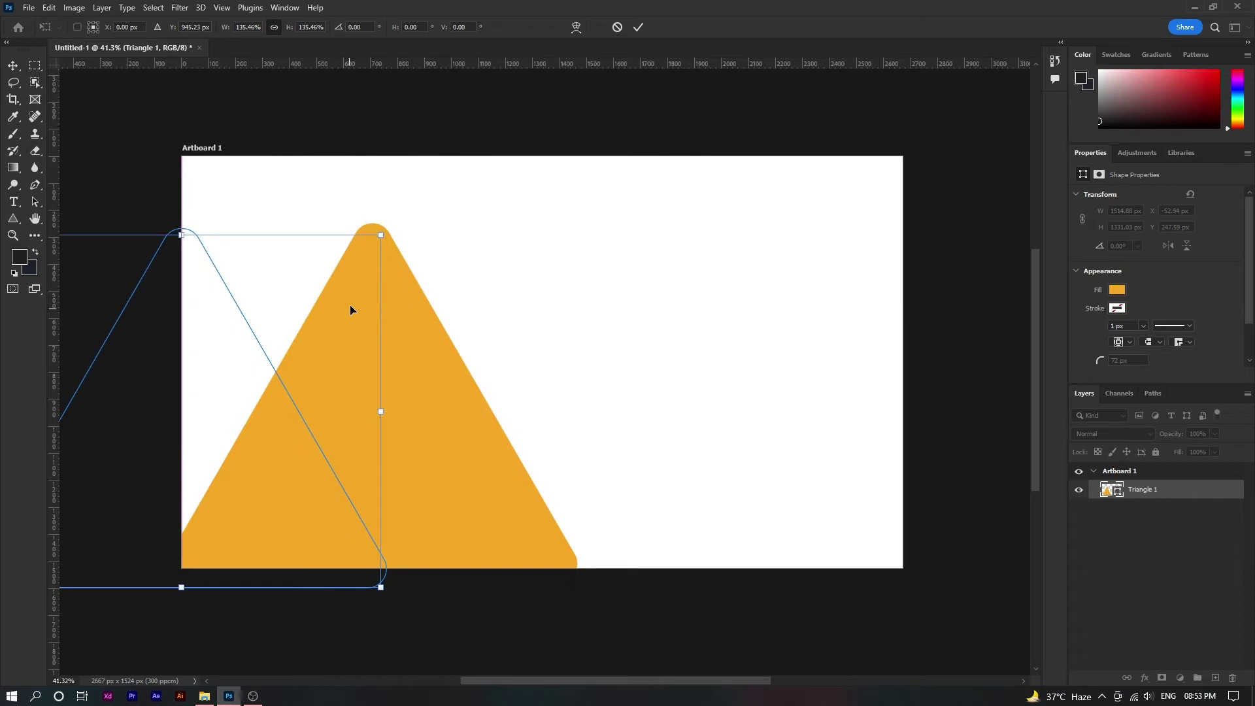
key("Return")
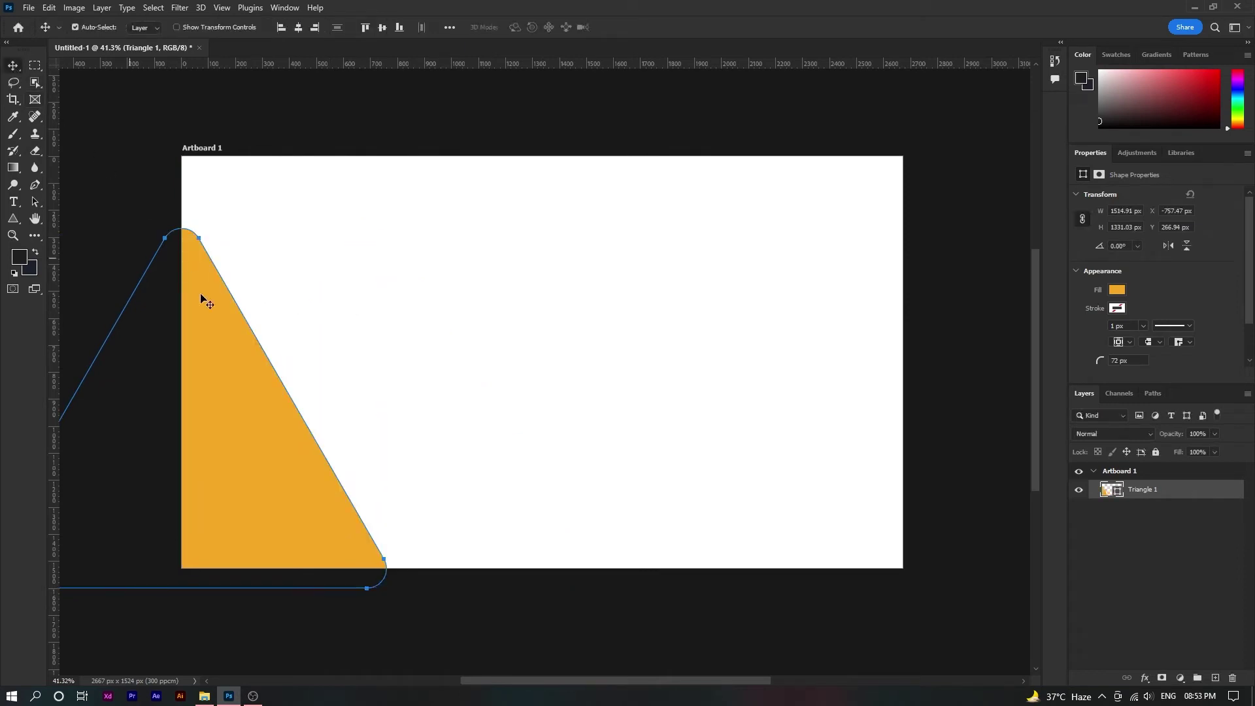
Enlarge the orange triangle to about 115%, fine-tune its position, and duplicate it
left_click(395, 394)
scroll(431, 406, "right", 1)
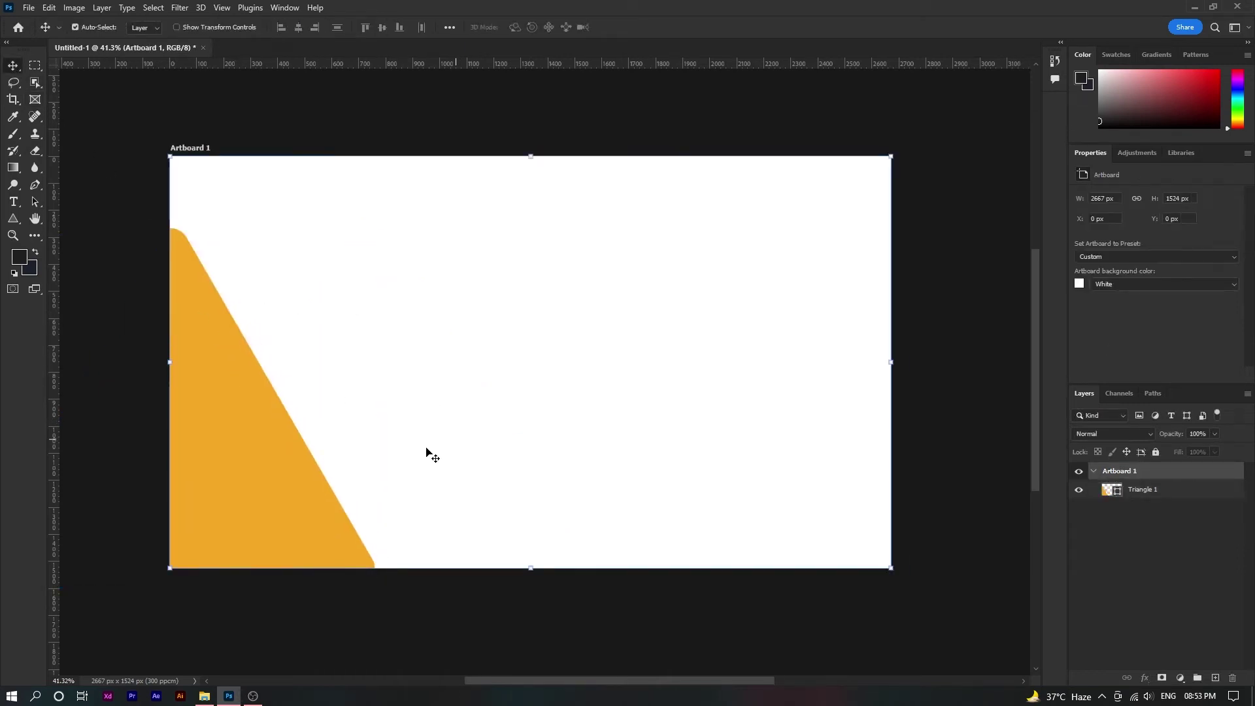
left_click(277, 491)
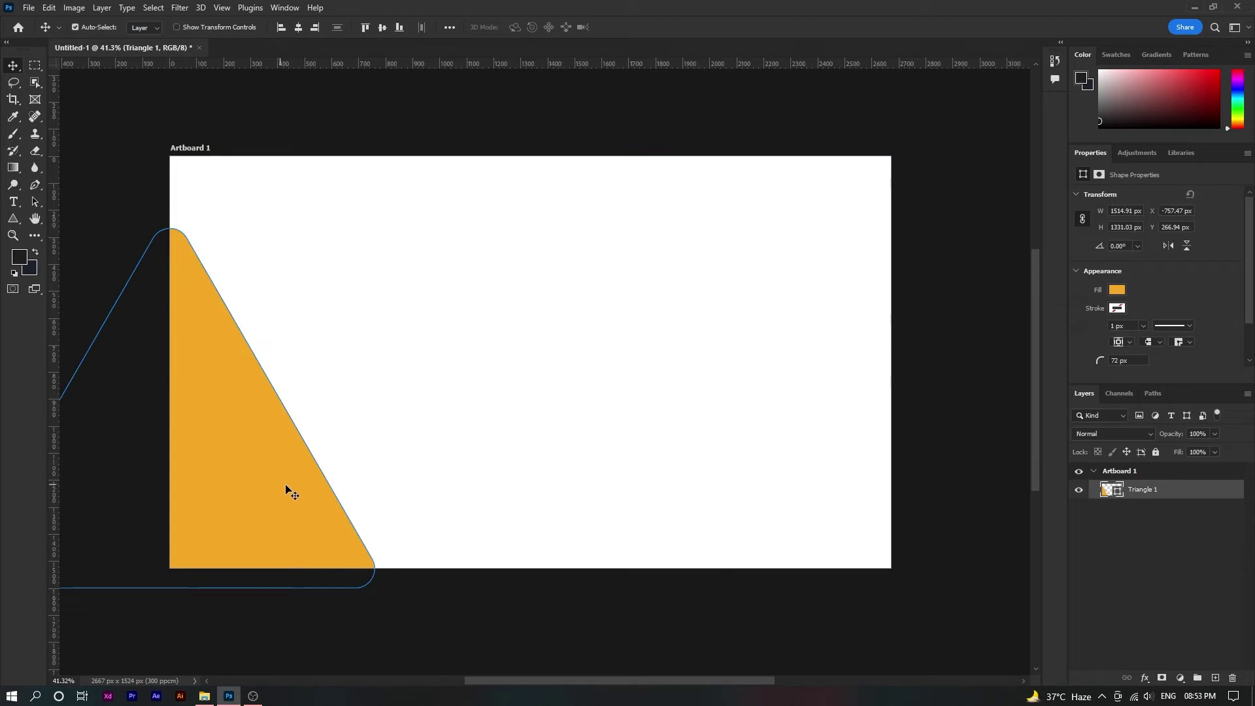
left_click_drag(292, 493, 289, 473)
key("ctrl+t")
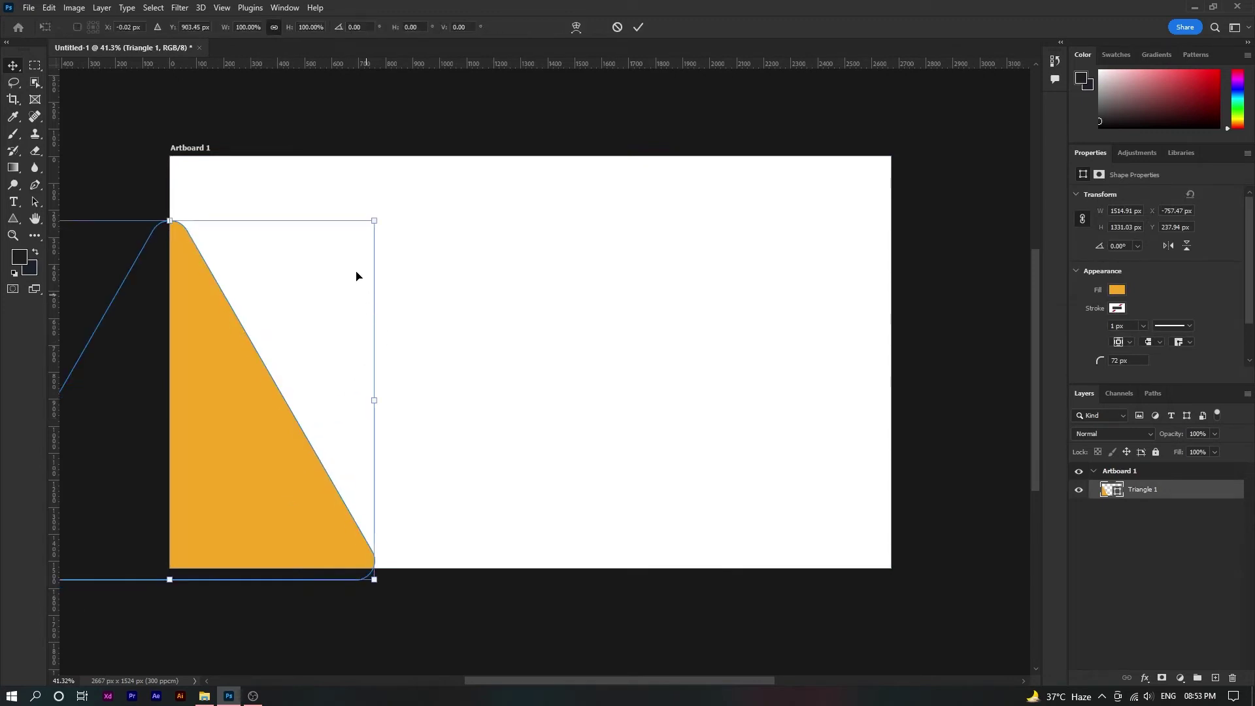
left_click_drag(374, 220, 405, 196)
left_click_drag(377, 274, 384, 302)
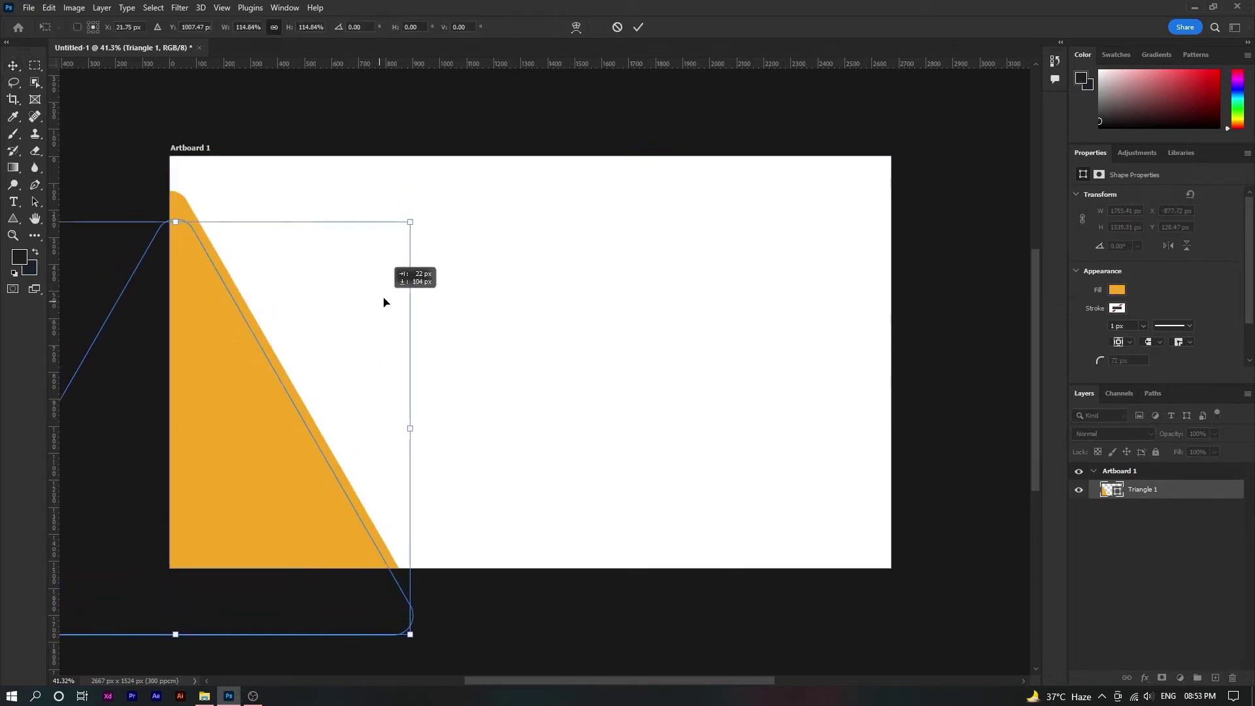
key("Return")
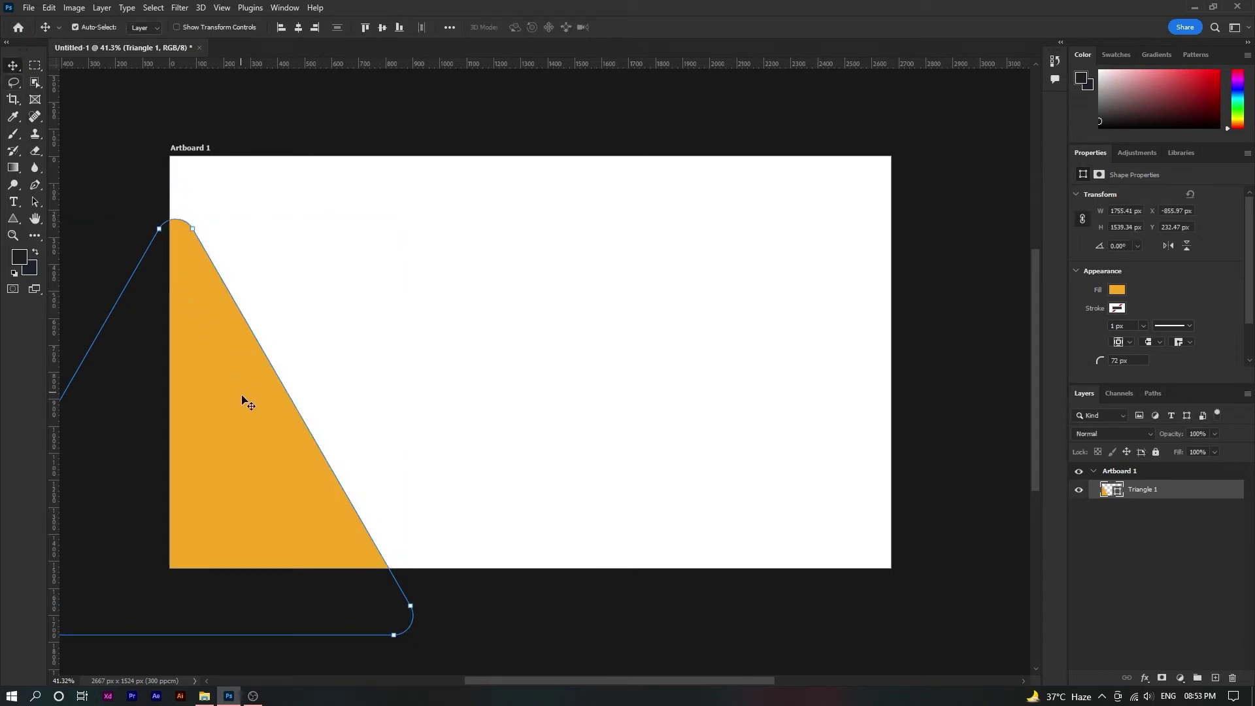
mouse_move(264, 439)
left_mouse_down()
mouse_move(279, 441)
mouse_move(267, 455)
left_mouse_up()
left_click(370, 436)
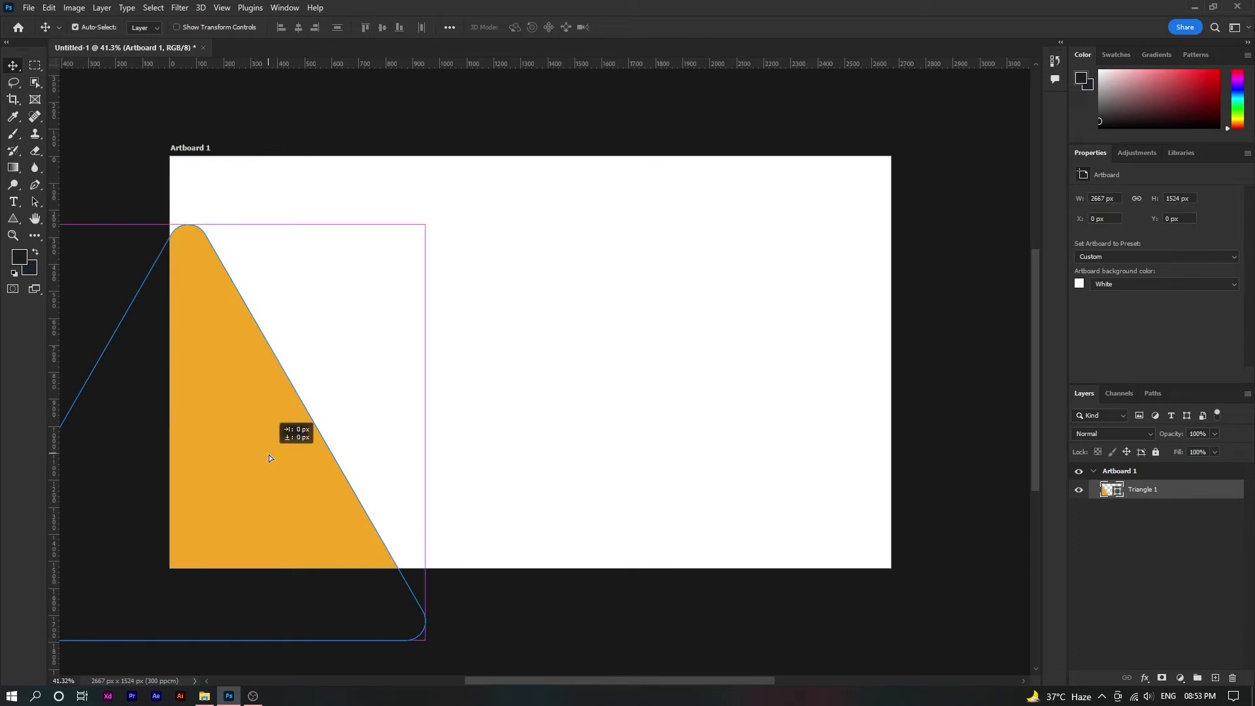
left_click(338, 448)
left_click_drag(1191, 494, 1215, 678)
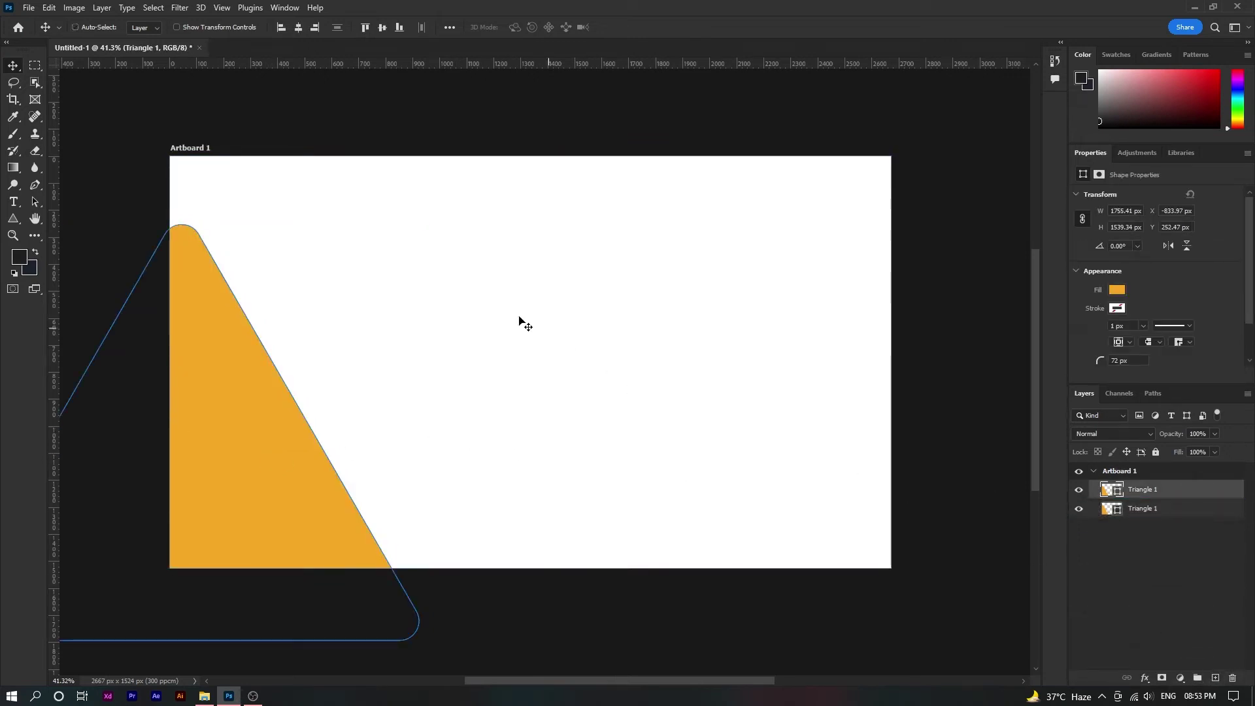
Shrink the duplicated triangle to about 80% and make its fill white
key("ctrl+t")
left_click_drag(419, 225, 350, 289)
key("Return")
key("u")
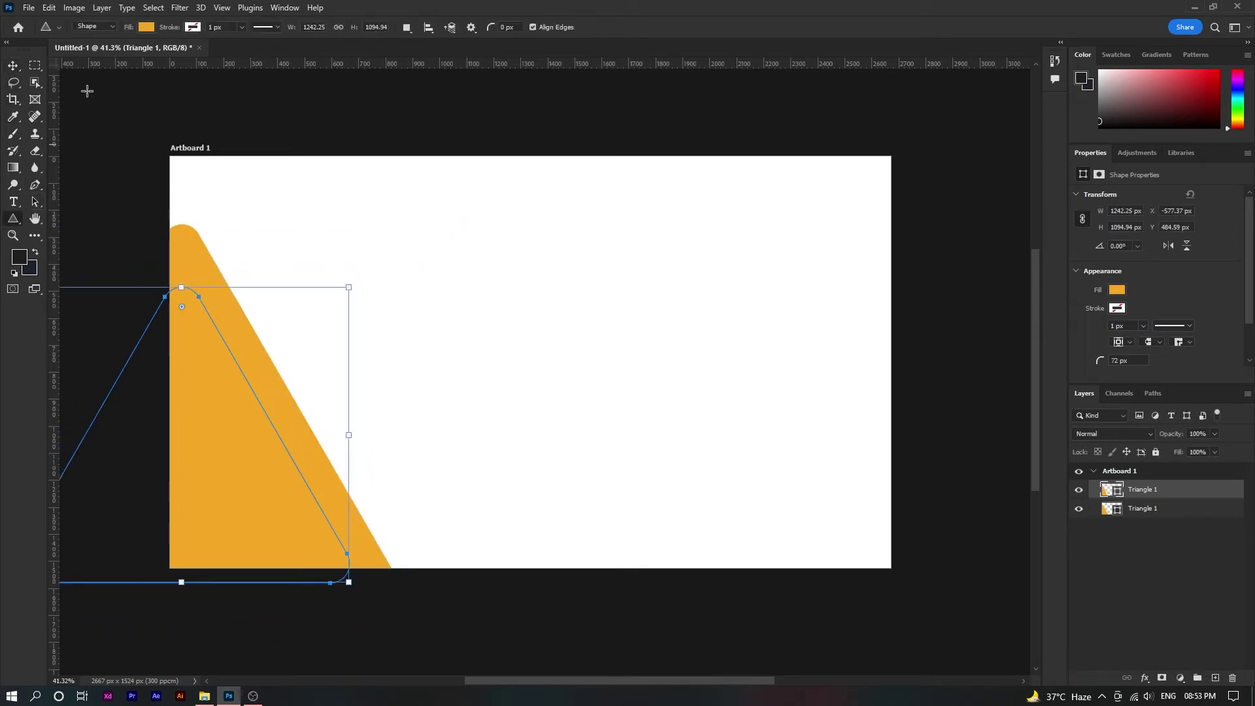
left_click(146, 29)
left_click(220, 59)
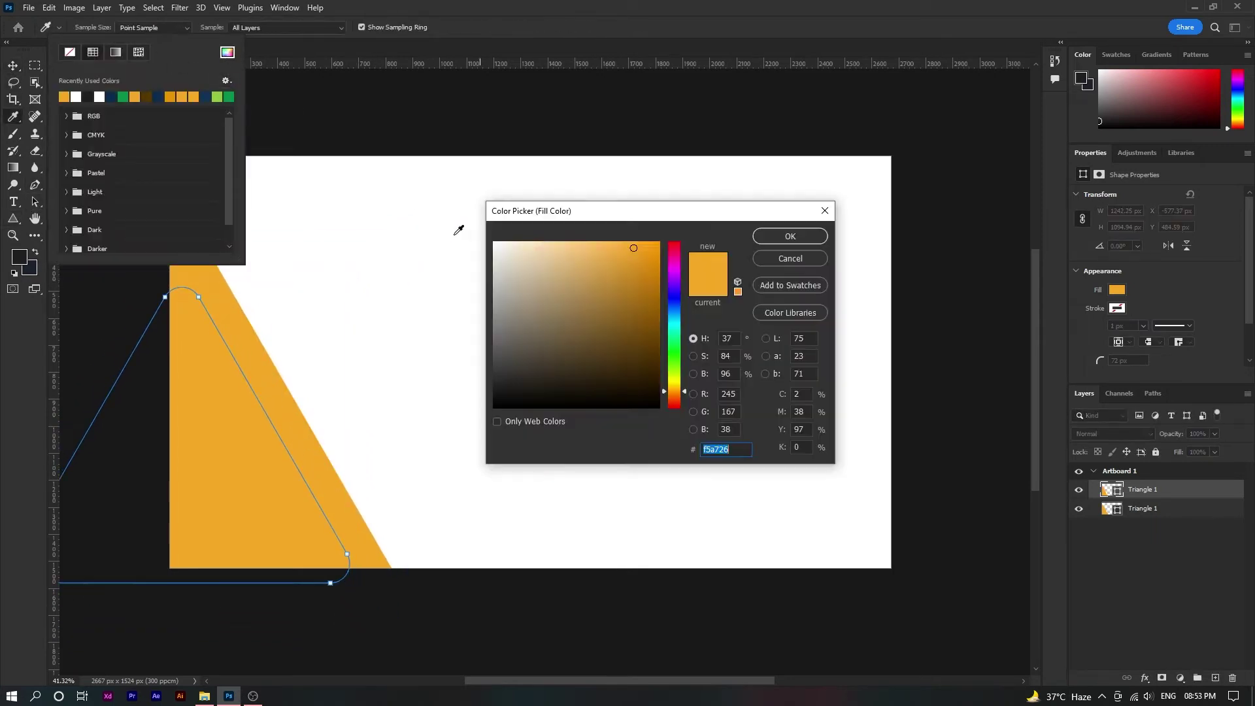
left_click(791, 236)
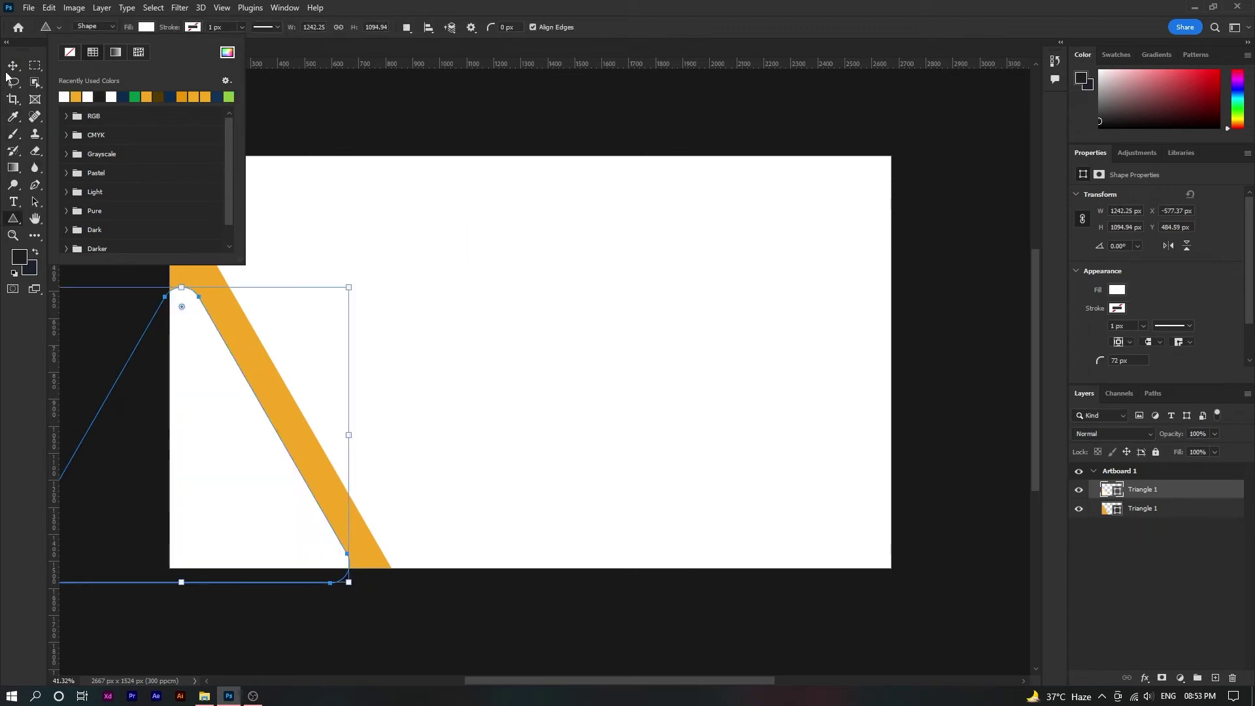
Shrink the white triangle further so it fits inside the orange one
left_click(13, 66)
key("ctrl+t")
left_click_drag(350, 288, 295, 344)
left_click_drag(216, 428, 215, 415)
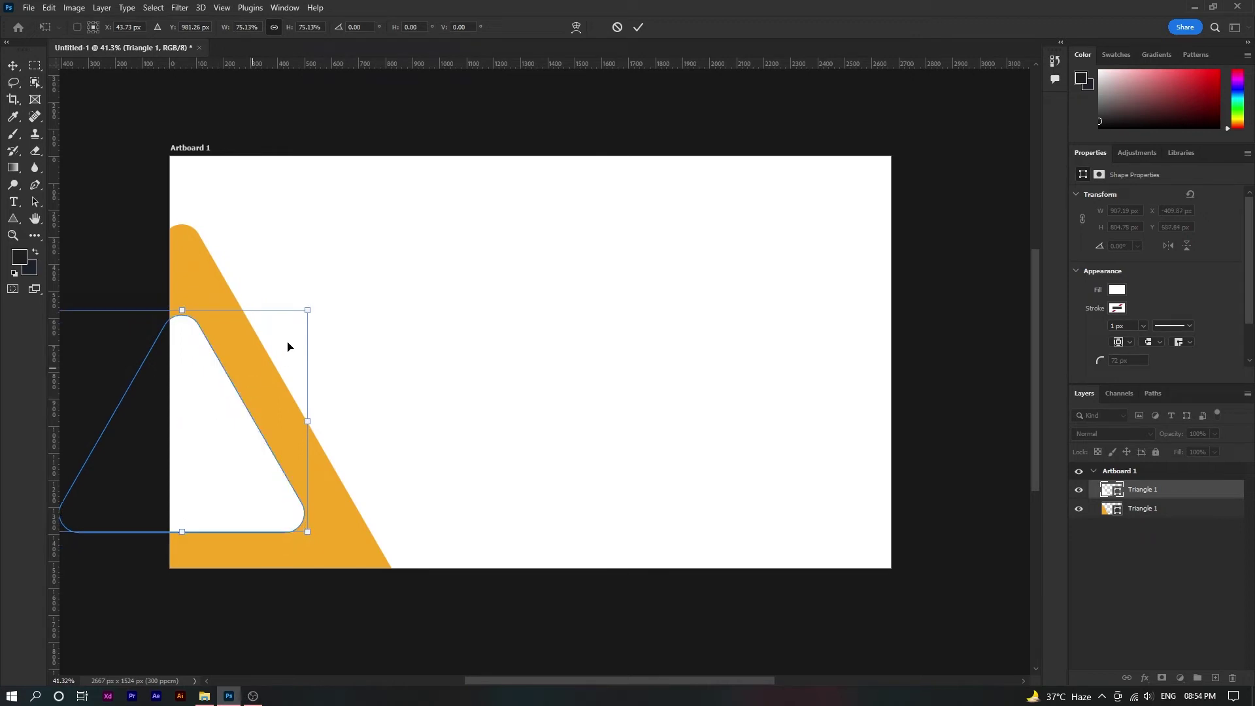
left_click_drag(306, 309, 302, 316)
left_click_drag(218, 423, 215, 425)
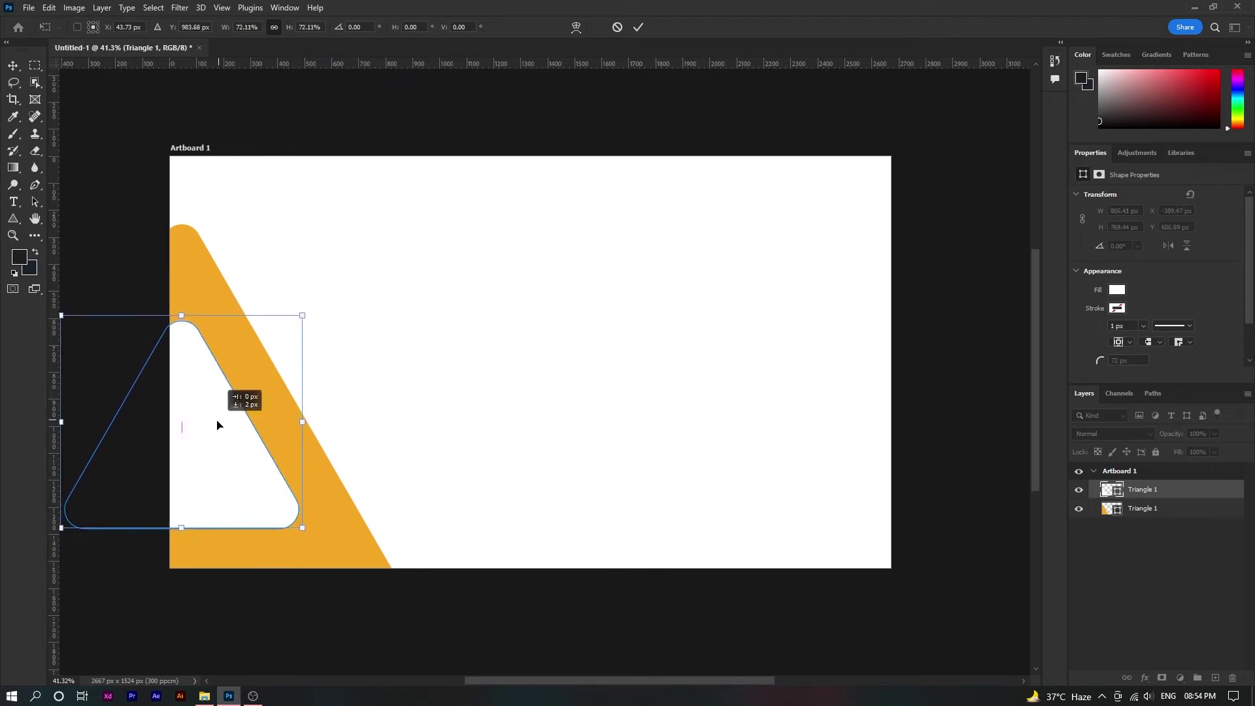
key("Return")
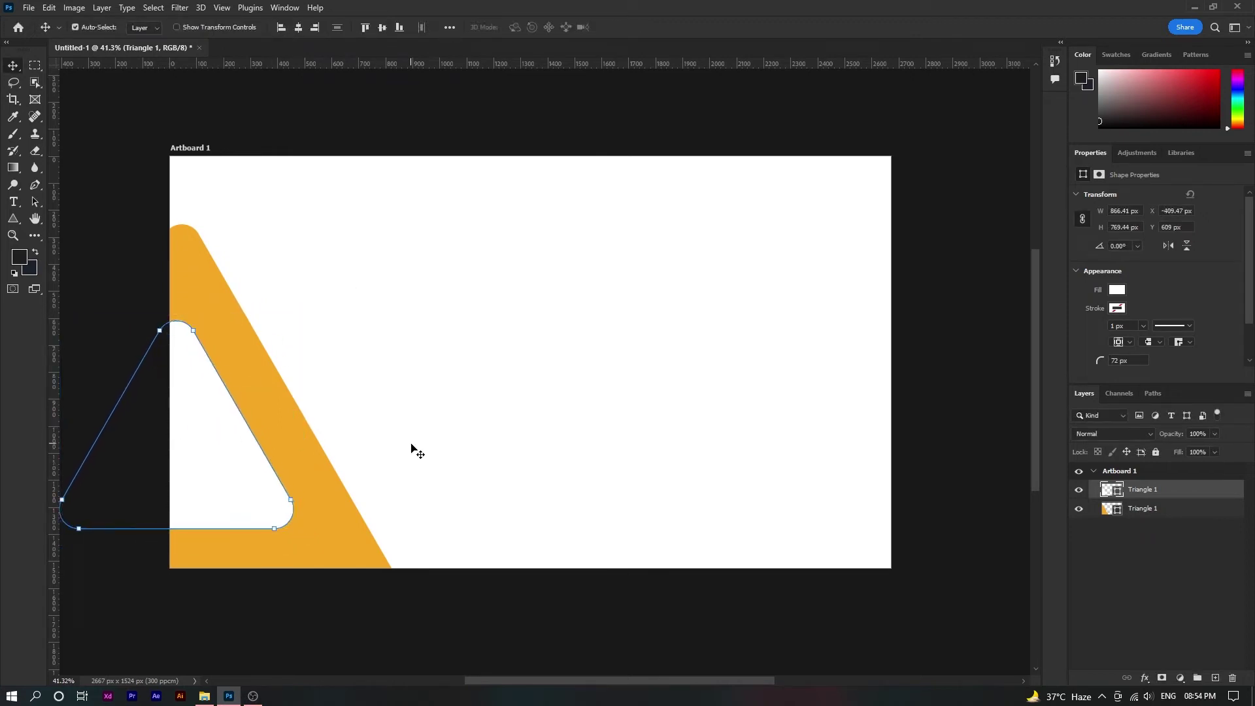
Nudge the white triangle up and left to align within the orange triangle's lower-left area
key("Up")
key("Up")
key("Up")
key("Up")
key("Up")
key("Up")
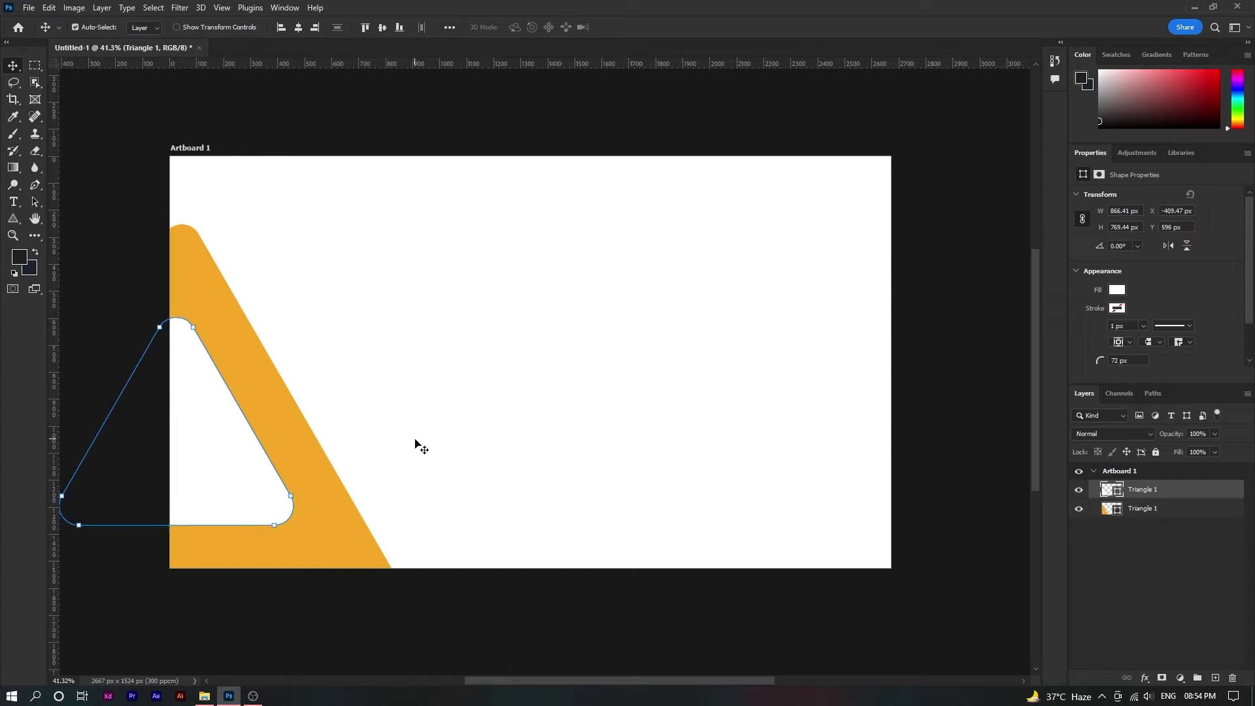
key("Up")
key("Up")
key("Up")
key("Up")
key("Up")
key("Up")
key("Left")
key("Left")
key("Left")
key("Left")
key("Left")
key("Left")
key("Left")
key("Left")
key("Left")
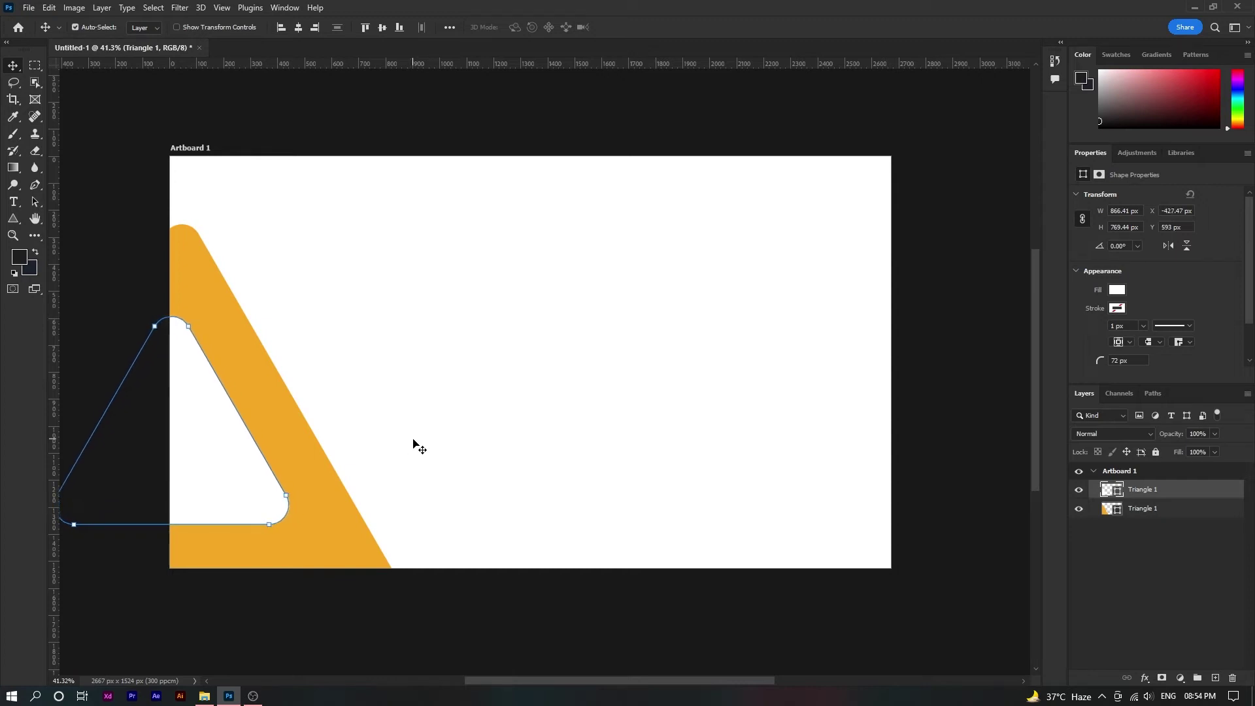
key("Left")
key("Left")
key("Left")
key("Up")
key("Up")
key("Up")
left_click(413, 441)
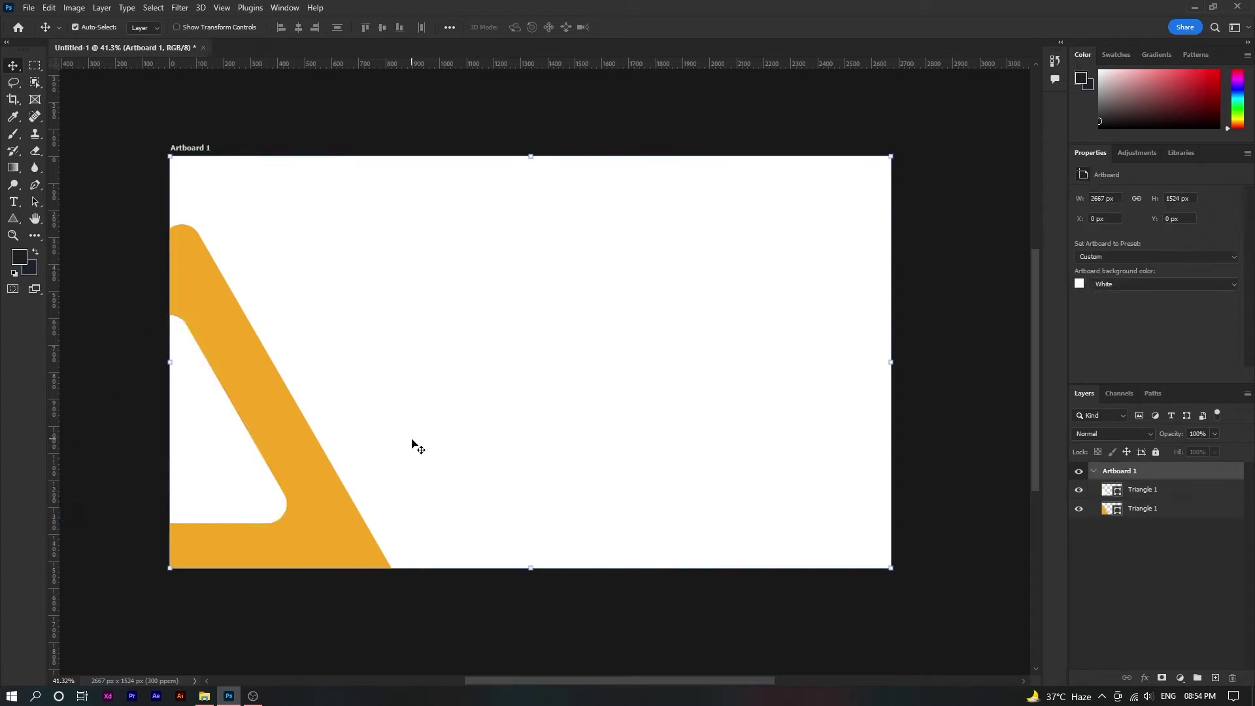
left_click(223, 458)
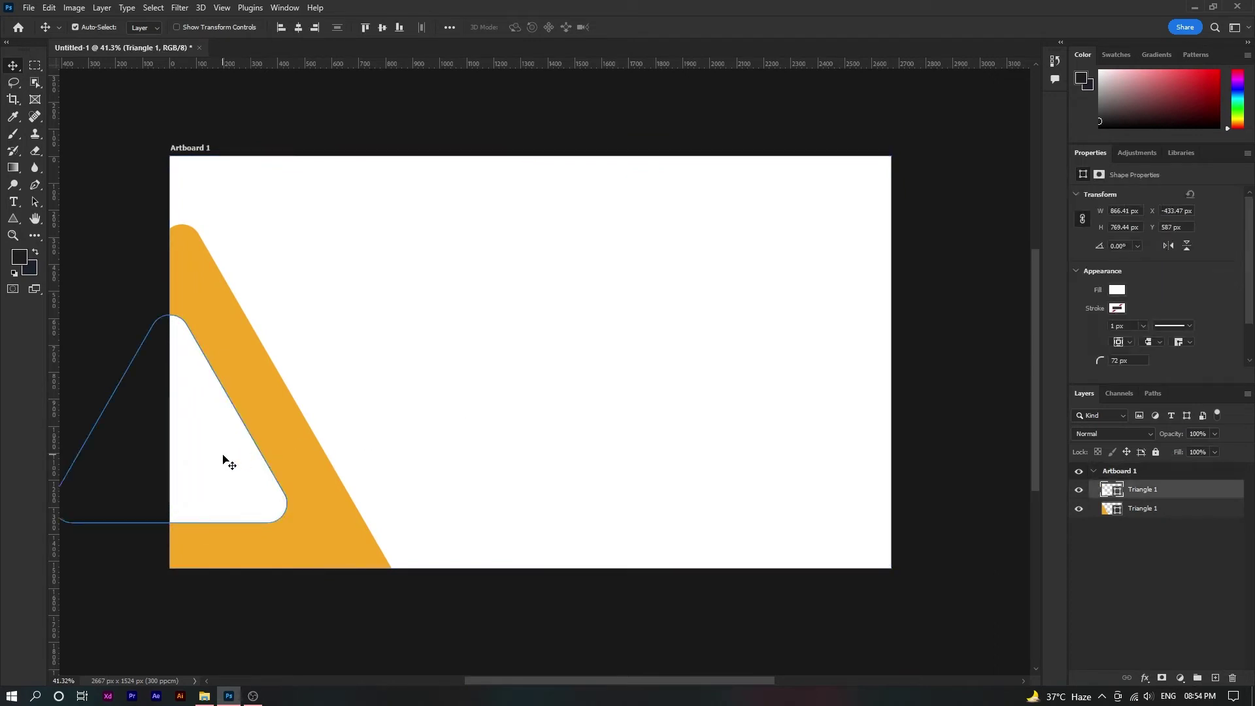
key("Up")
key("Up")
key("Up")
key("Up")
key("Up")
key("Up")
key("Left")
key("Left")
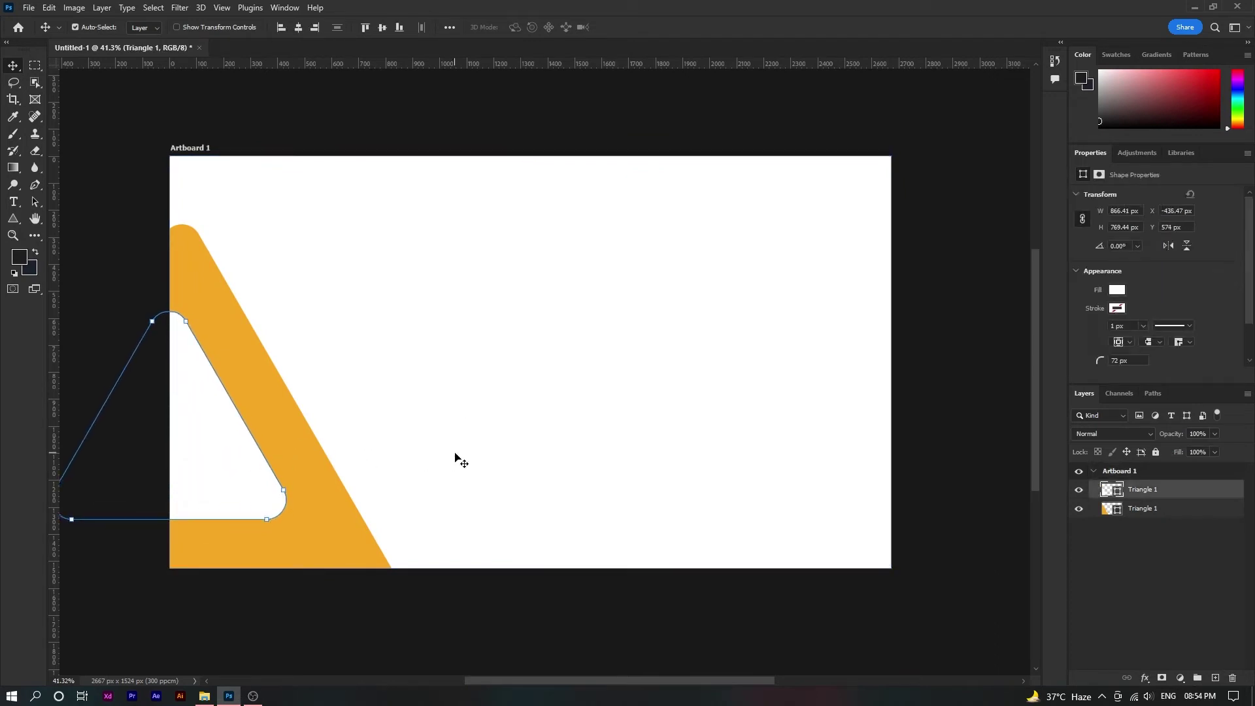
left_click(456, 458)
left_click(245, 474)
Duplicate the triangle into the artboard's middle and fill it navy #092b4f
left_click_drag(1177, 494, 1213, 677)
mouse_move(283, 425)
left_mouse_down()
mouse_move(481, 375)
mouse_move(520, 353)
left_mouse_up()
key("u")
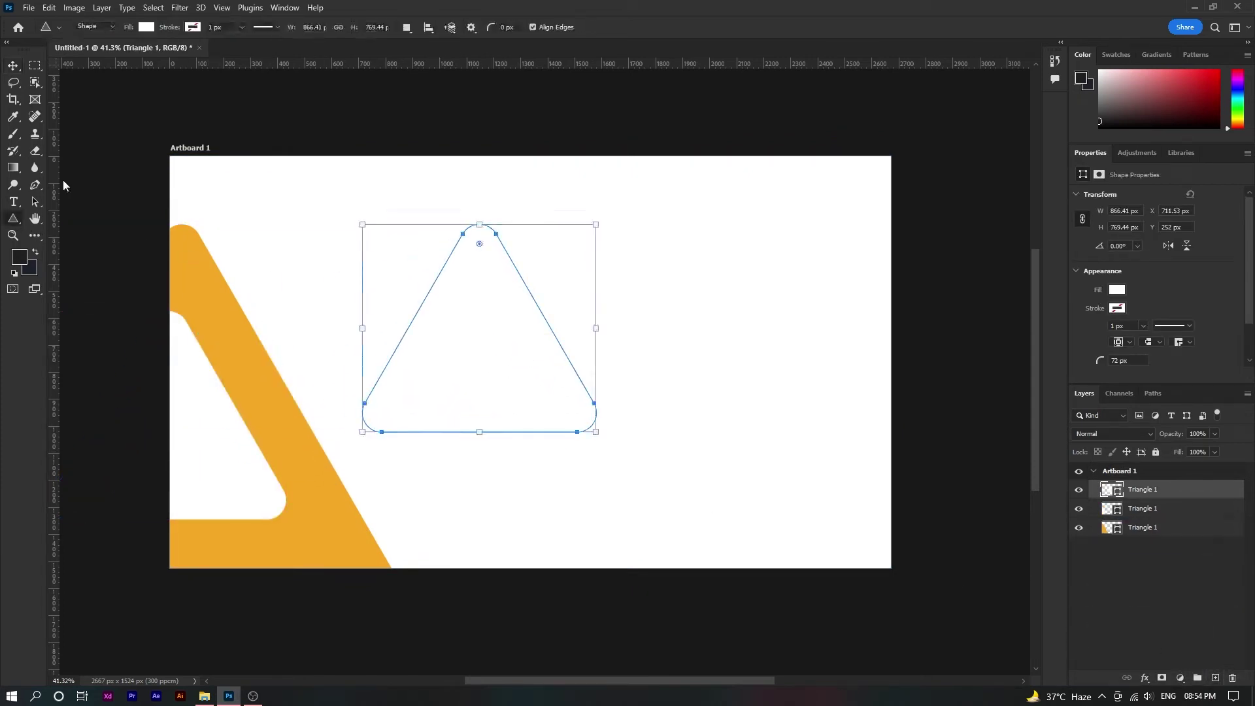
left_click(146, 27)
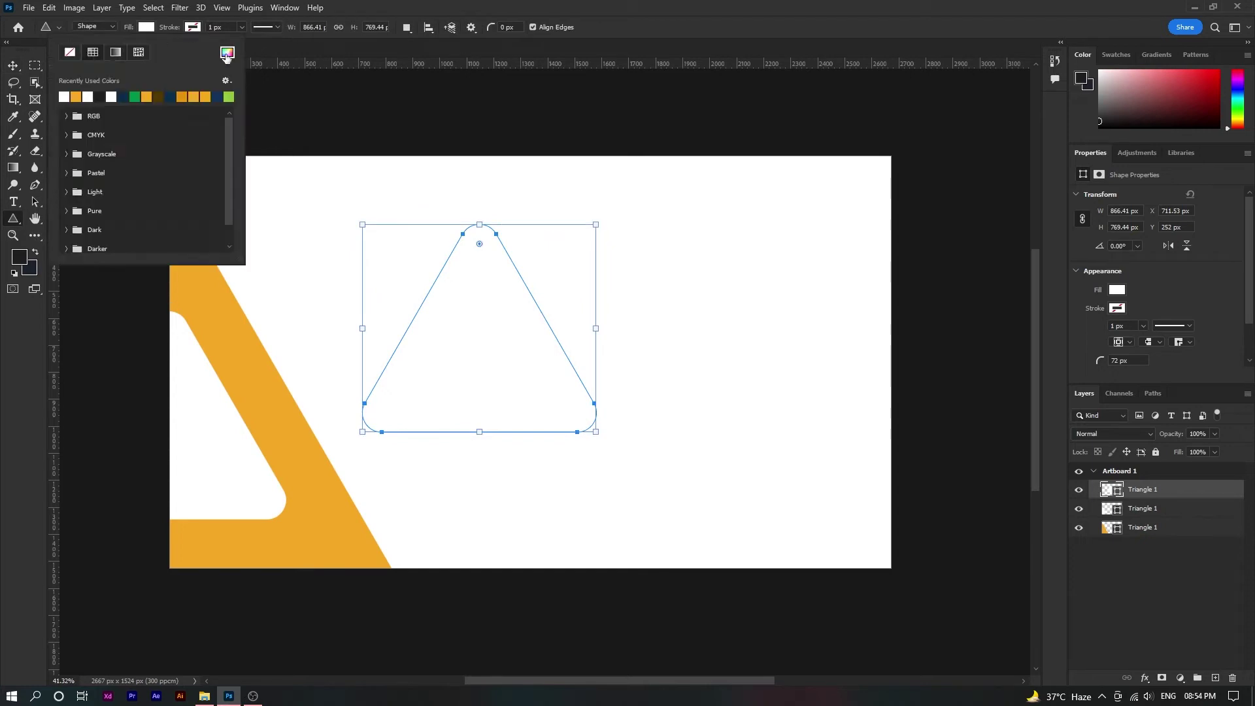
left_click(226, 55)
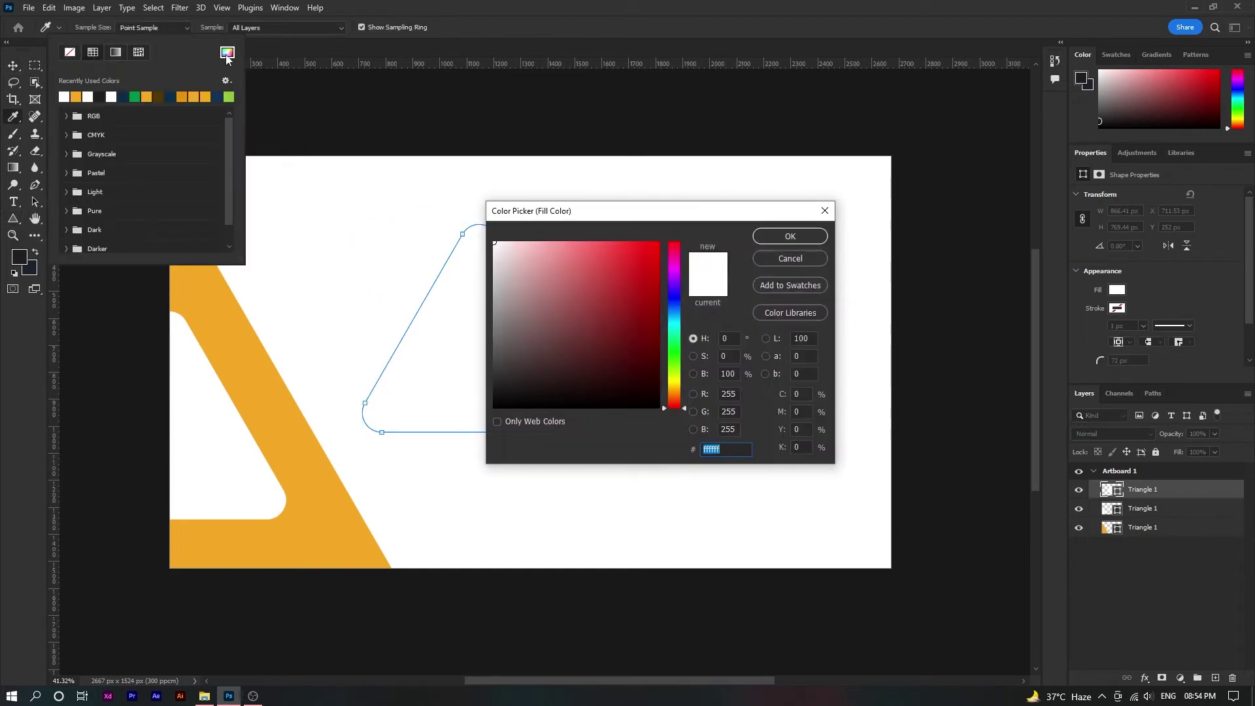
type("09")
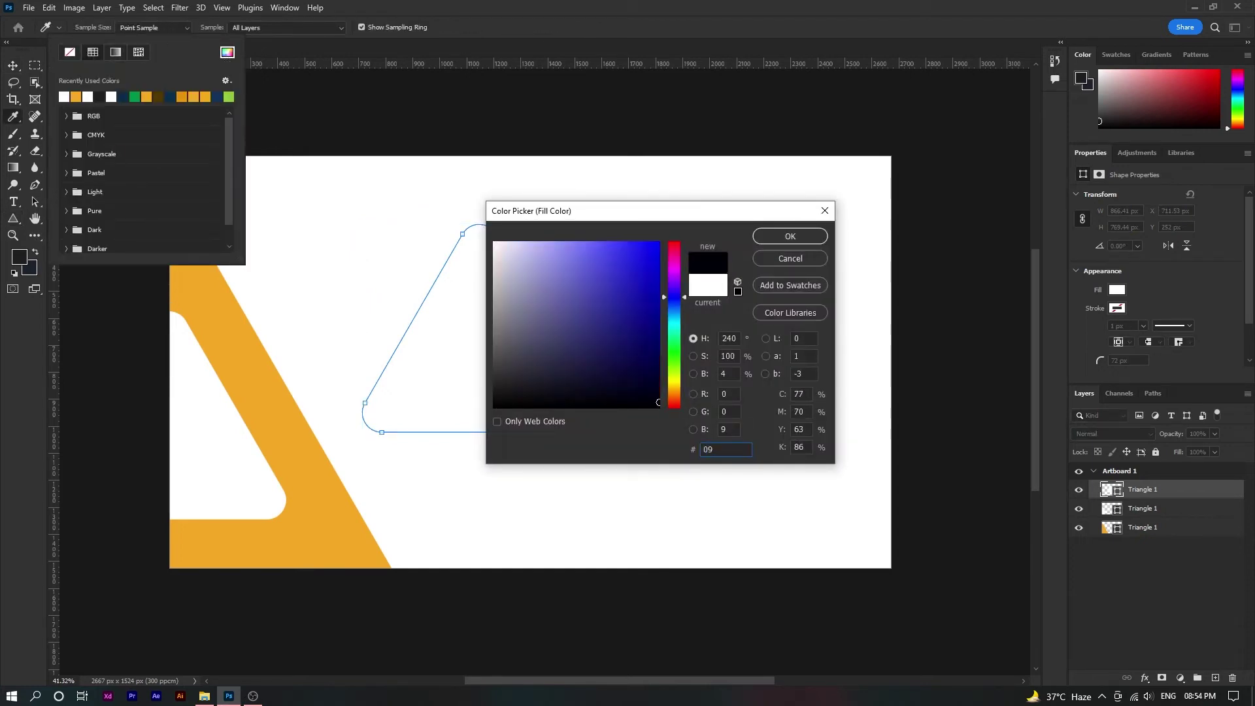
type("2b")
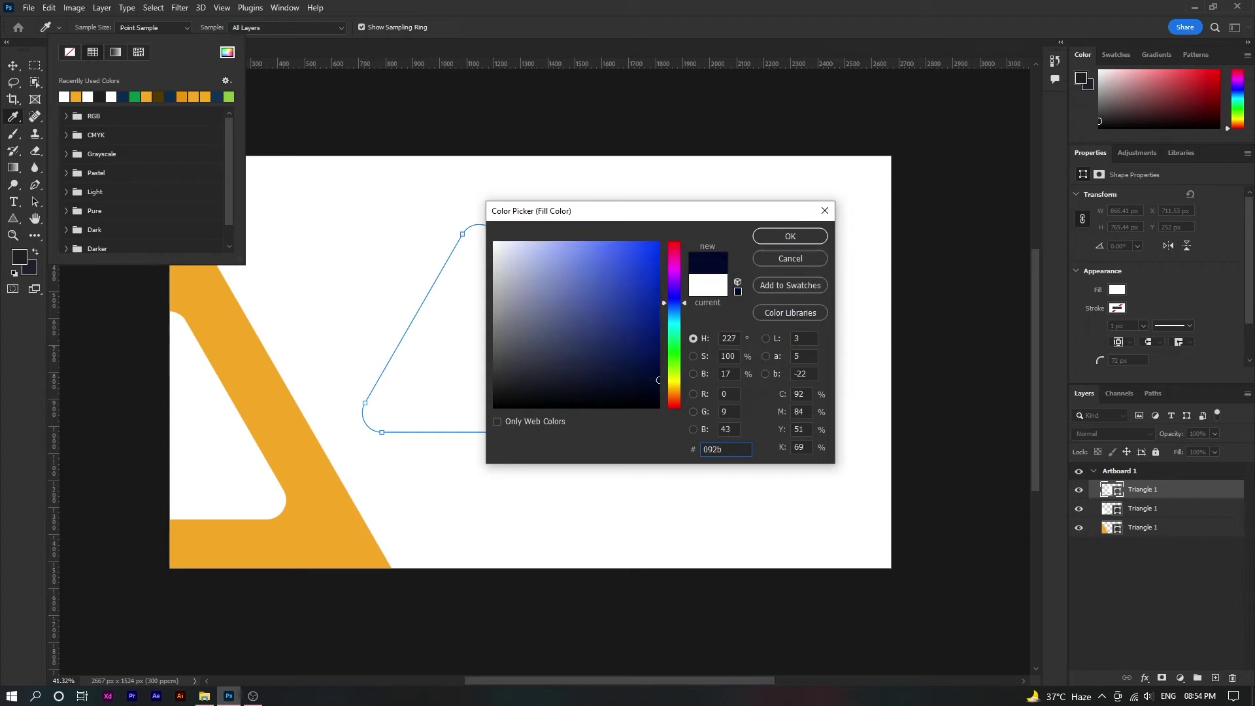
type("4f")
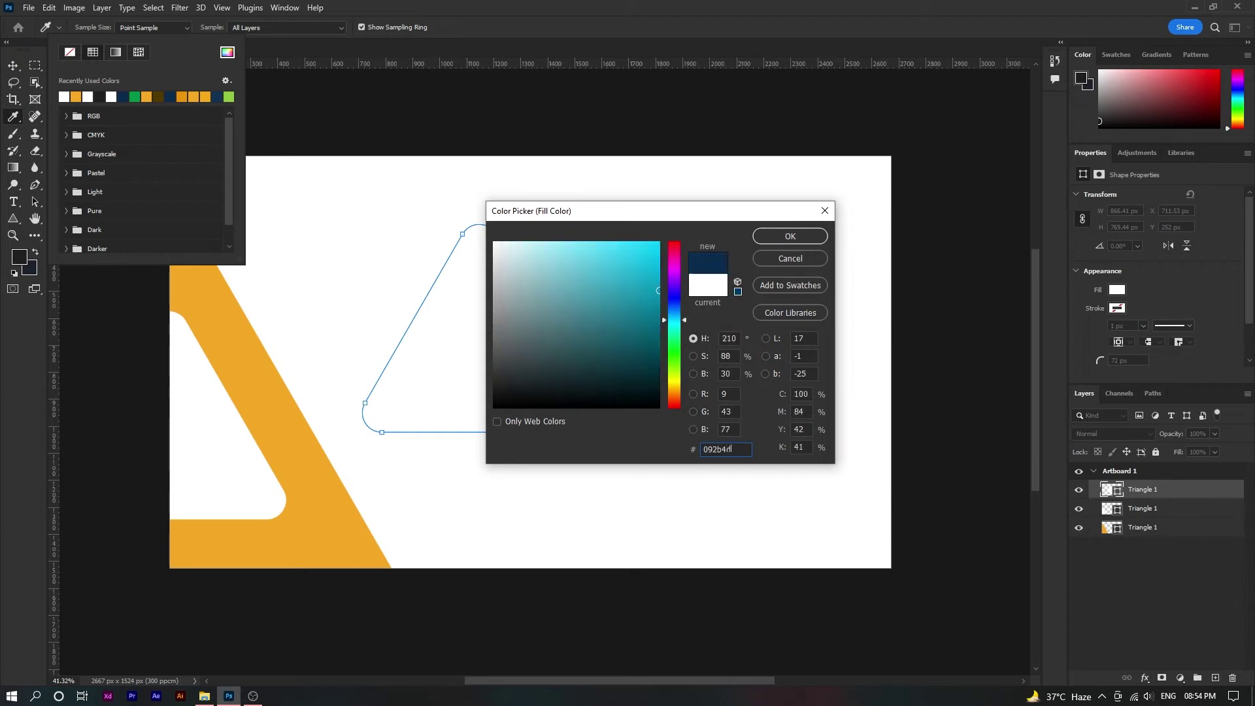
key("Return")
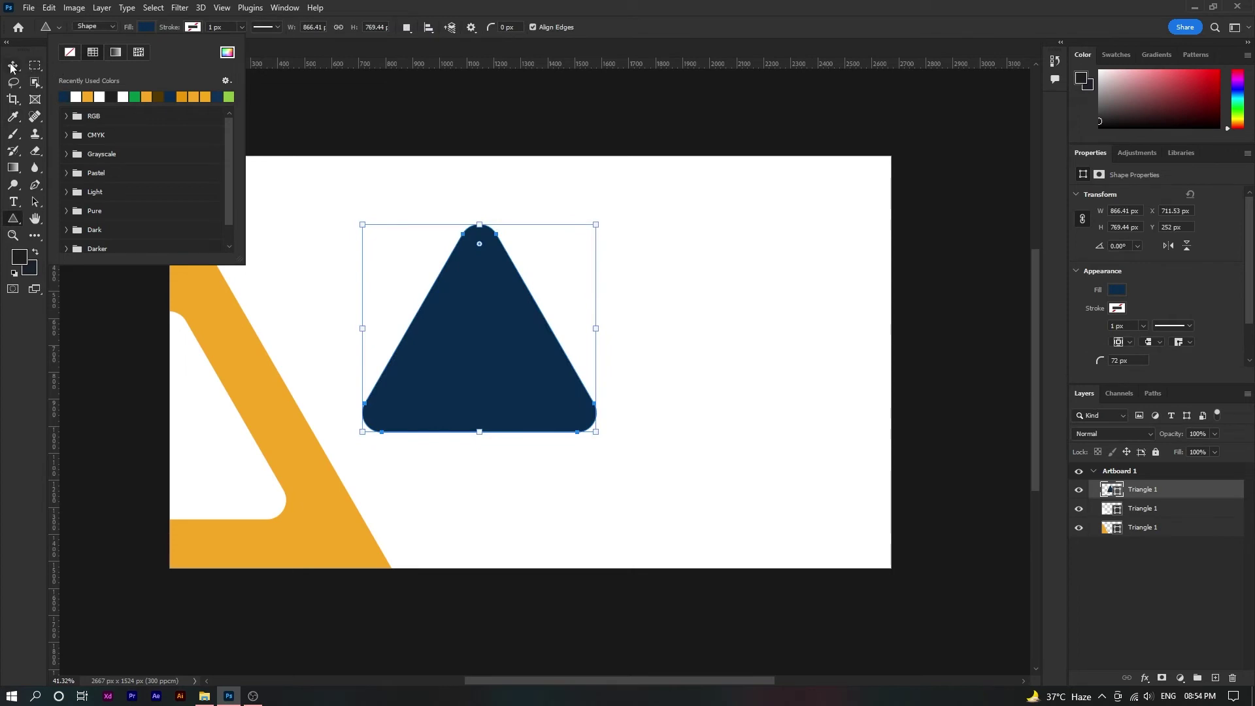
Rotate the navy triangle 180°, enlarge it about 113%, and hang it from the top edge
left_click(13, 67)
key("ctrl+t")
left_click_drag(645, 204, 346, 423)
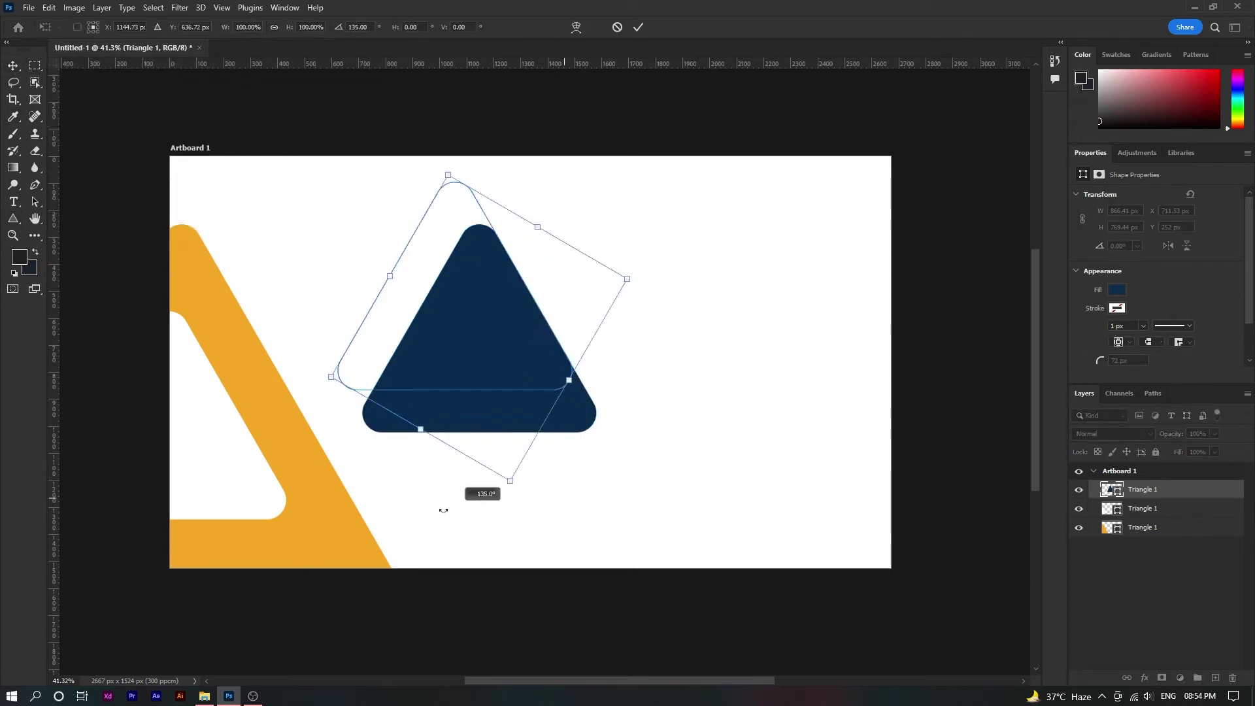
left_click_drag(476, 294, 323, 184)
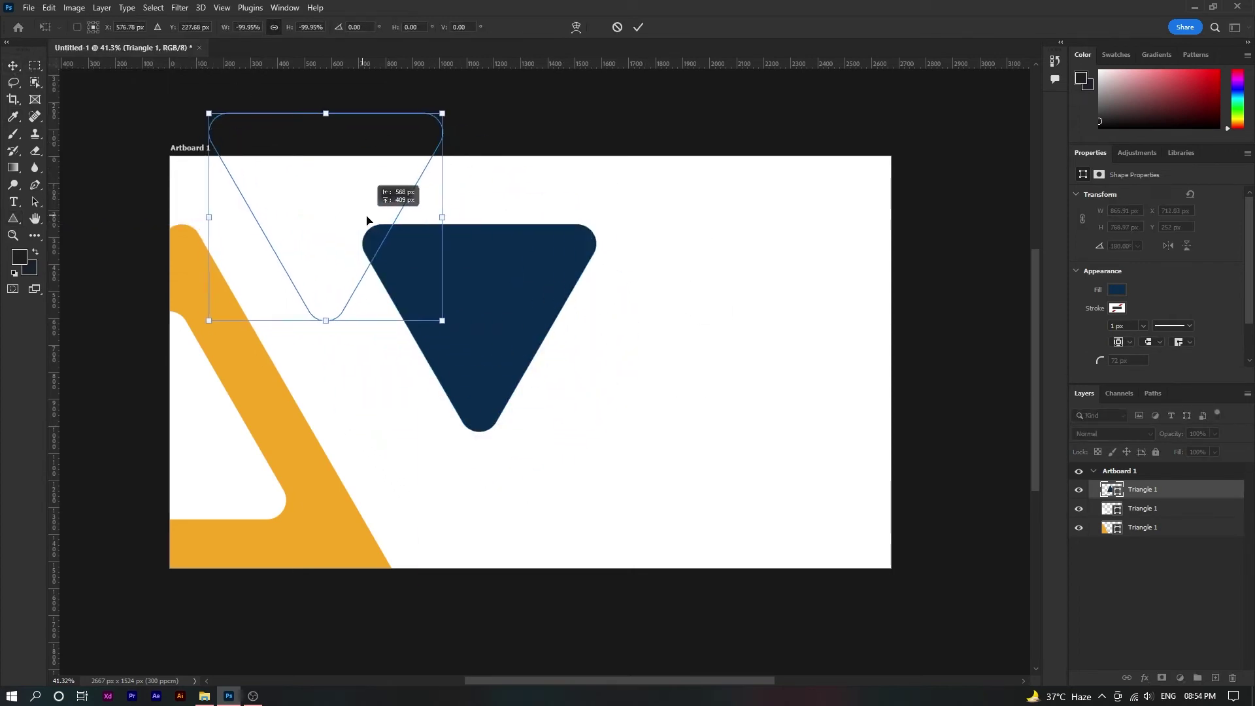
left_click_drag(442, 217, 457, 217)
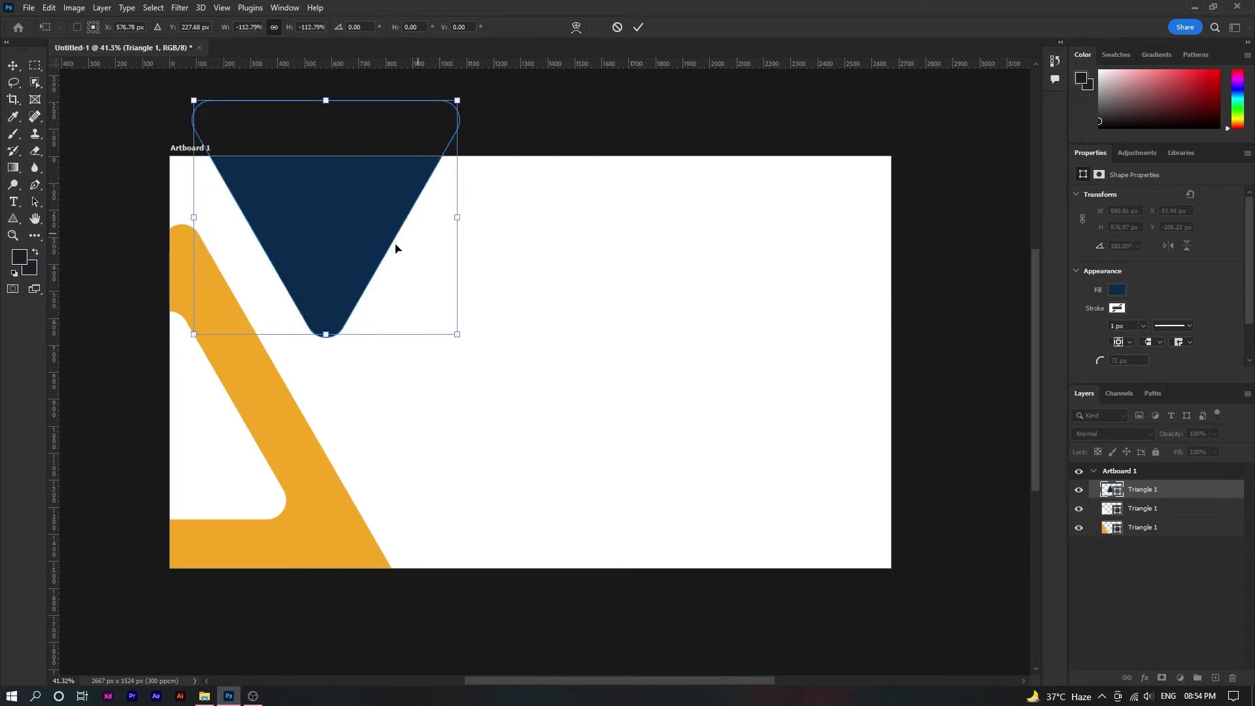
left_click_drag(394, 246, 392, 243)
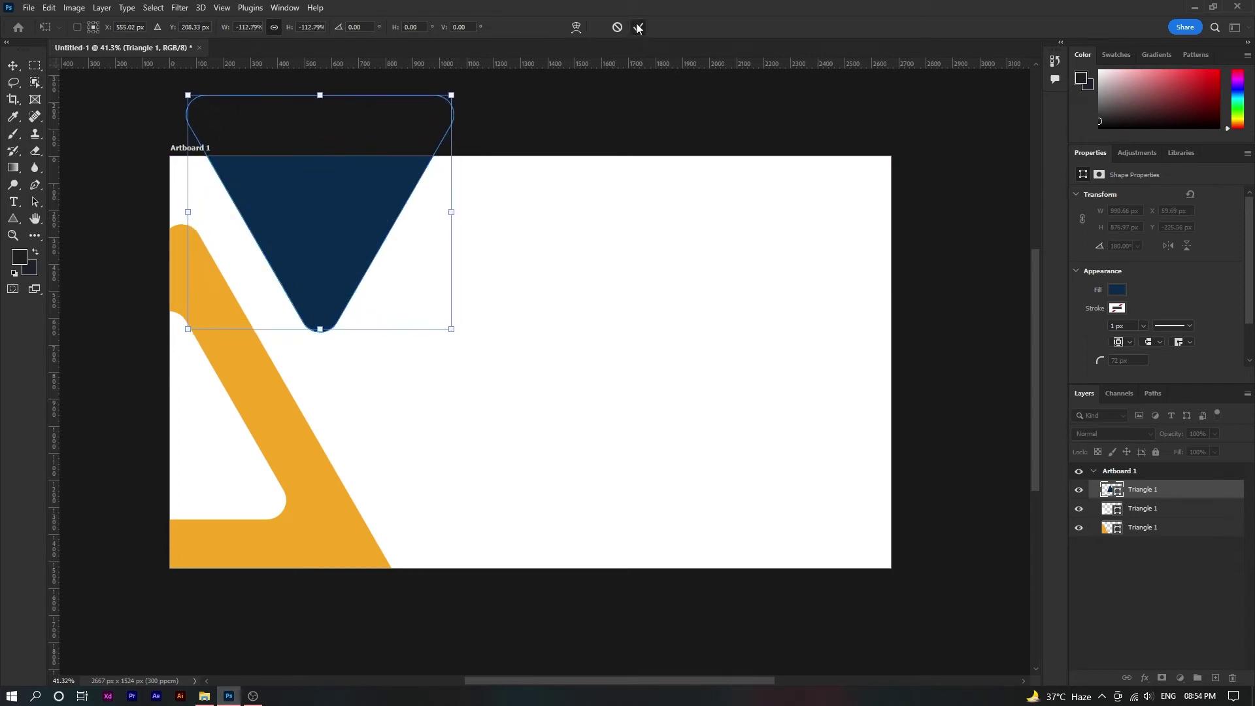
key("Return")
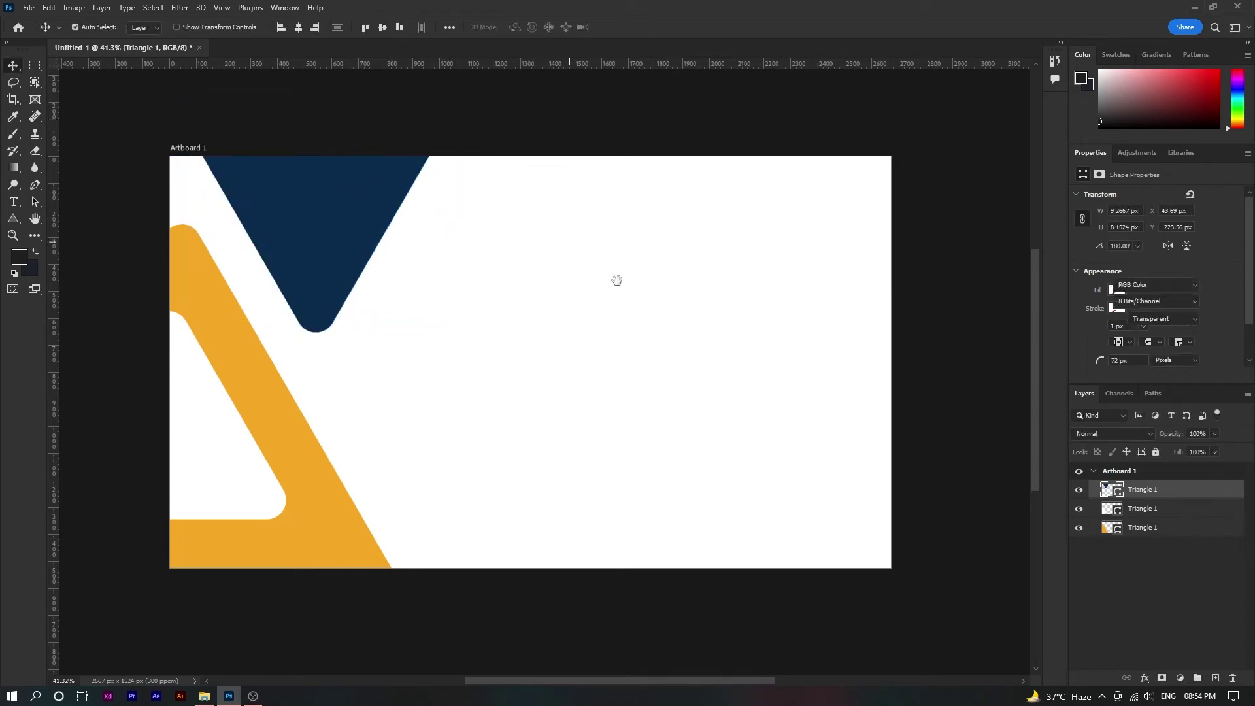
left_click_drag(617, 280, 575, 264)
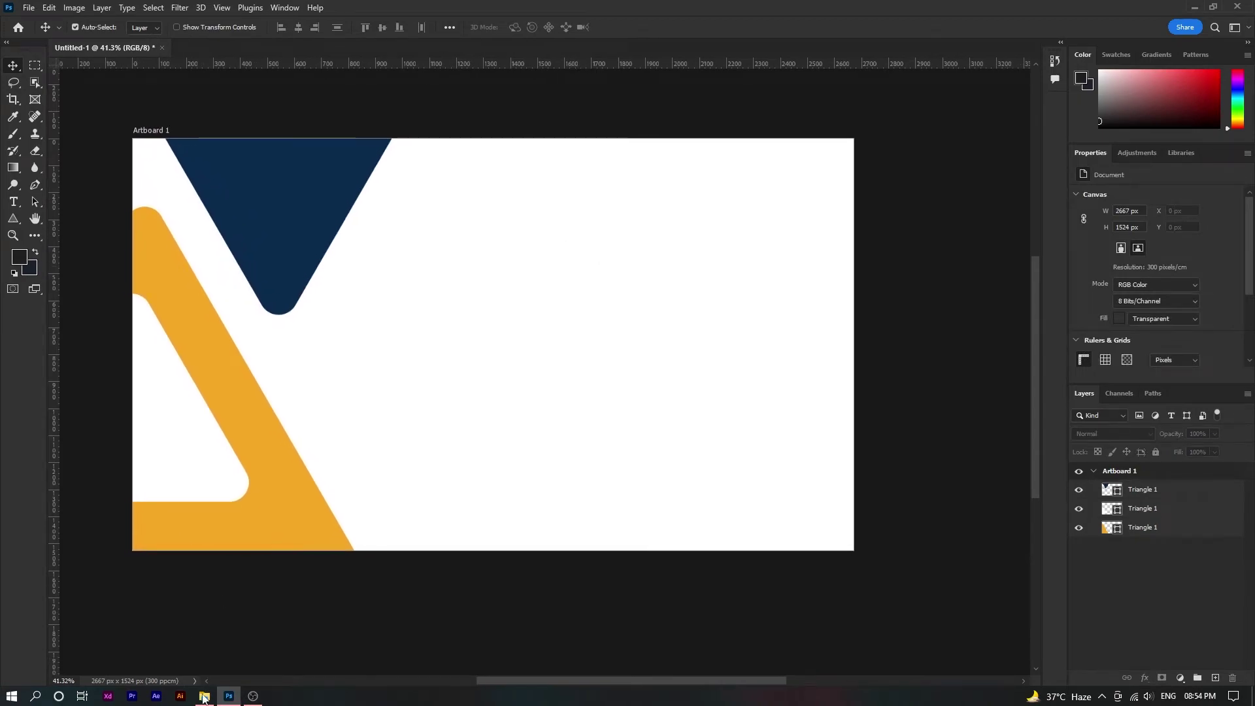
Open Background.jpg, unlock its layer, copy it into the card, and close it without saving
left_click(204, 696)
left_click_drag(221, 162, 433, 45)
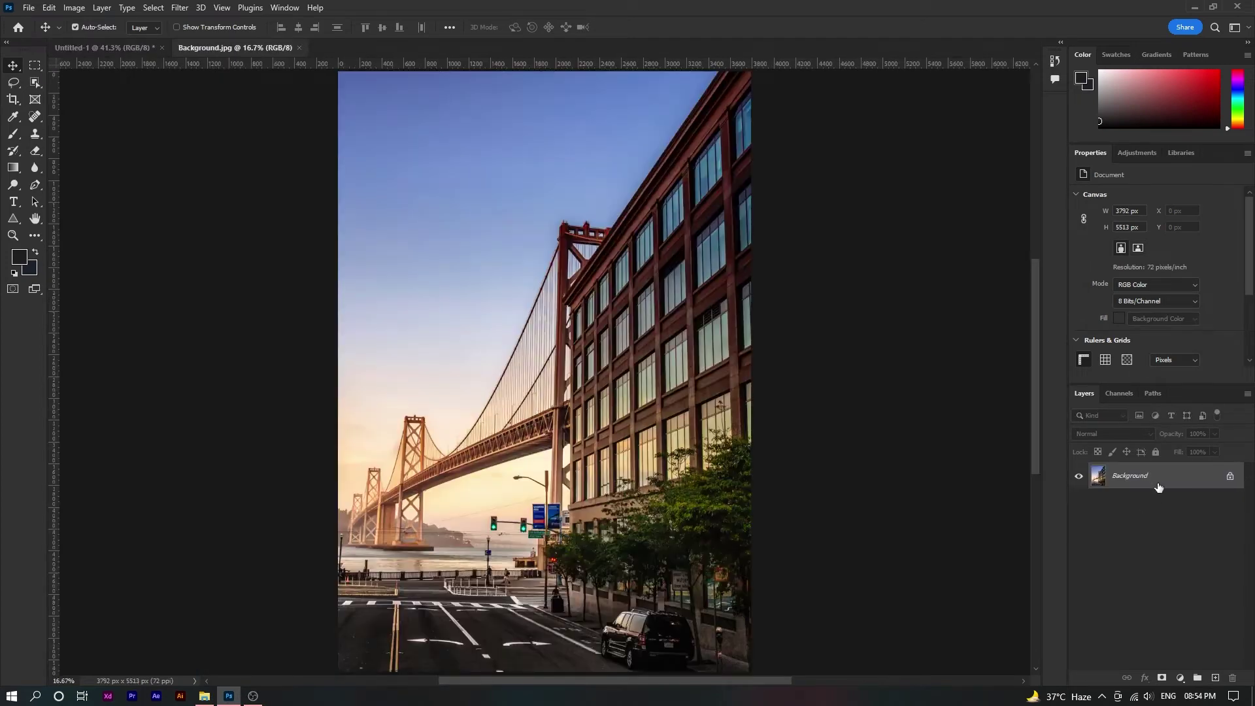
double_click(1156, 475)
key("Return")
mouse_move(542, 326)
left_mouse_down()
mouse_move(239, 101)
mouse_move(480, 236)
left_mouse_up()
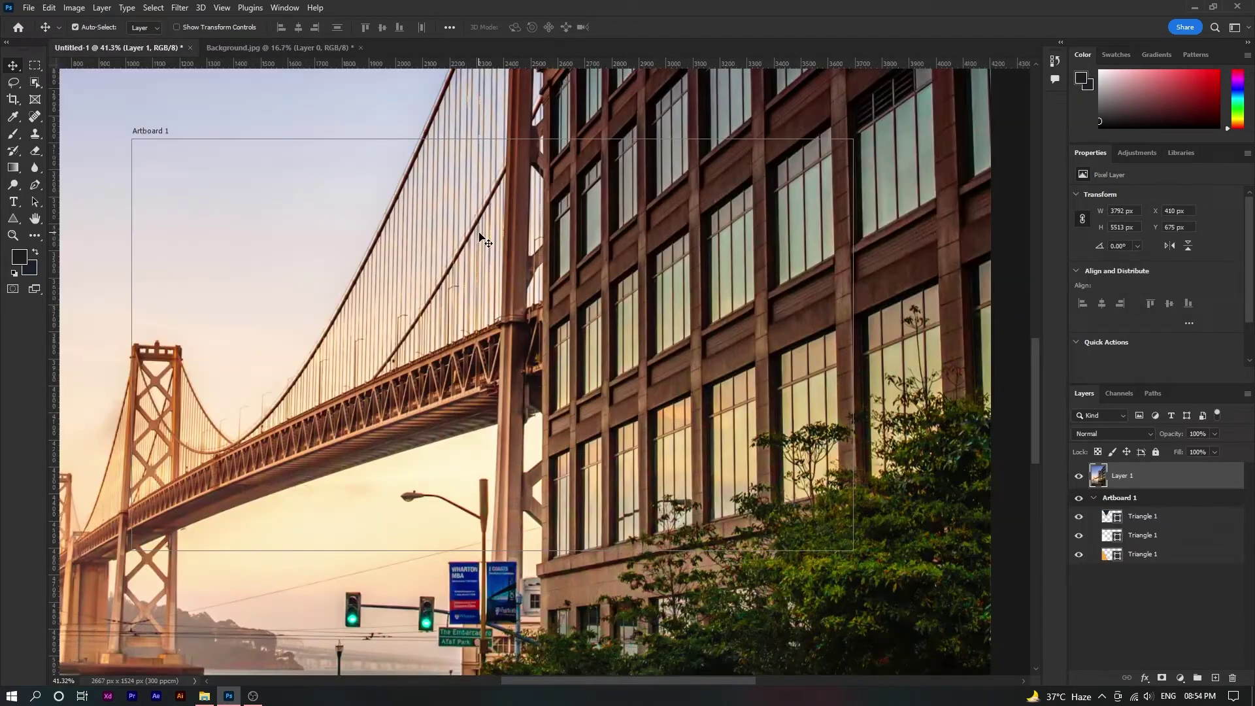
left_click(361, 49)
left_click(617, 260)
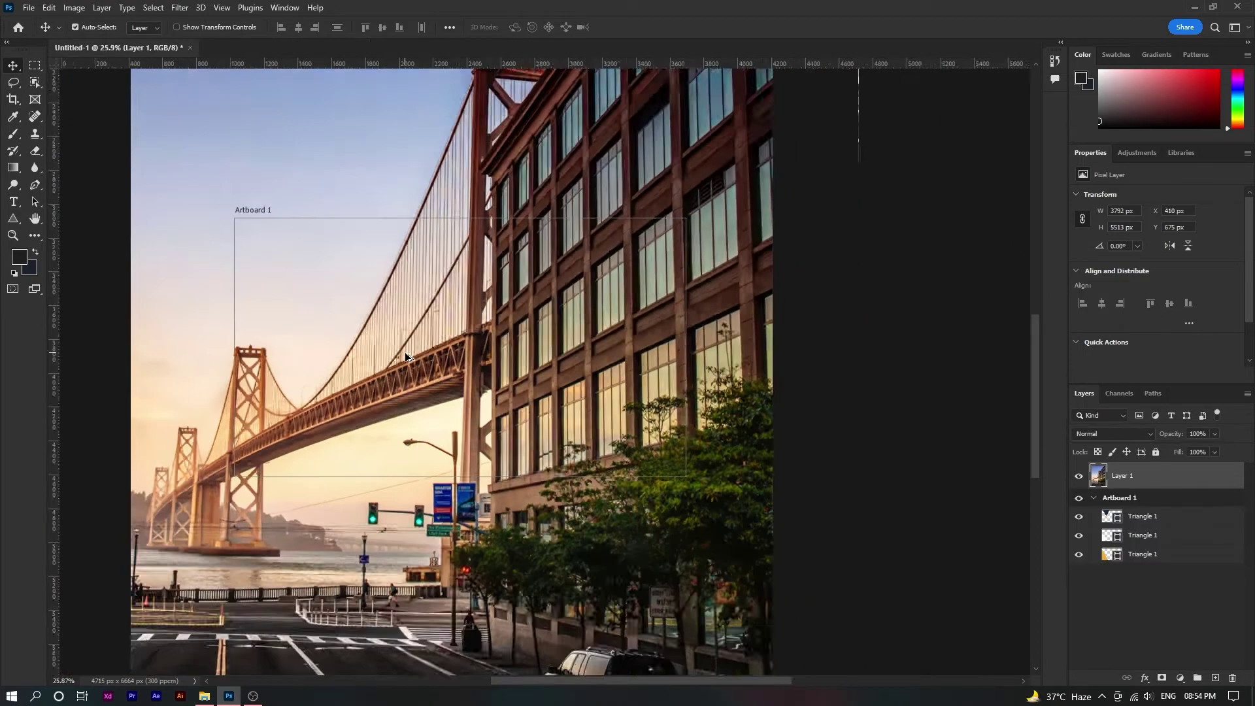
scroll(405, 351, "down", 2)
Scale the bridge photo down, flip it horizontally, and position it over the card's left side
key("ctrl+t")
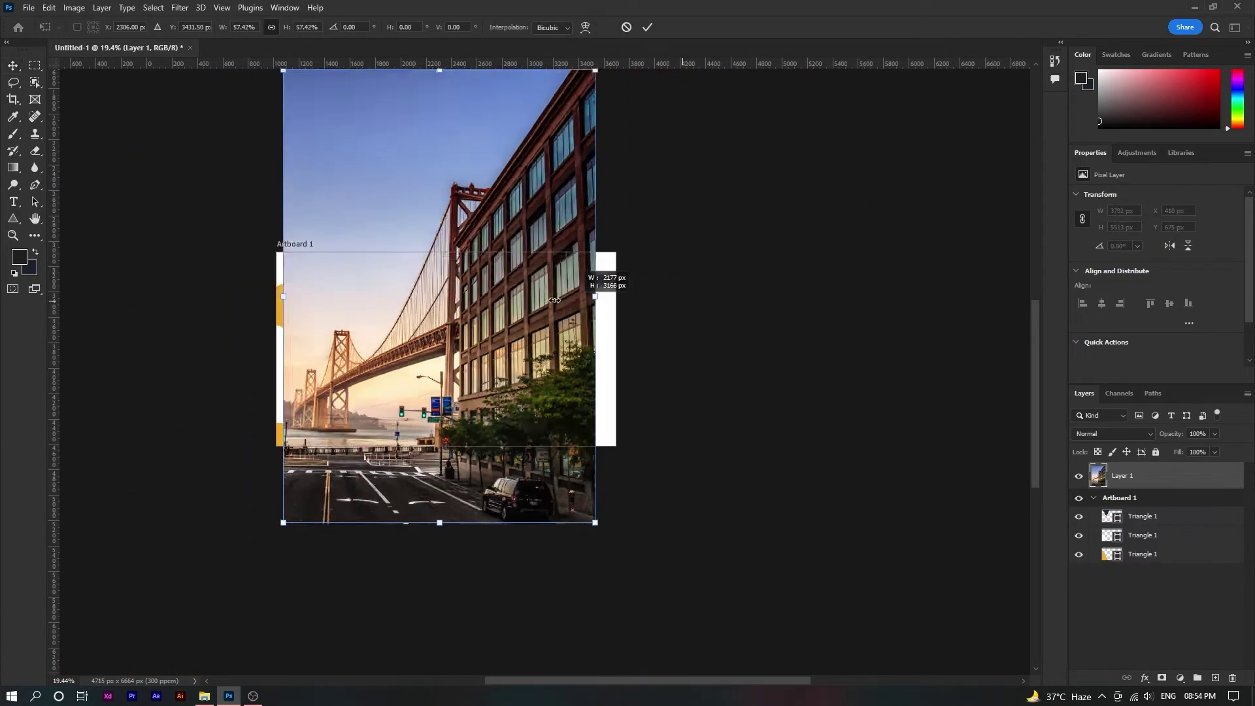
mouse_move(681, 318)
left_mouse_down()
mouse_move(503, 318)
mouse_move(313, 418)
left_mouse_up()
scroll(313, 418, "up", 5)
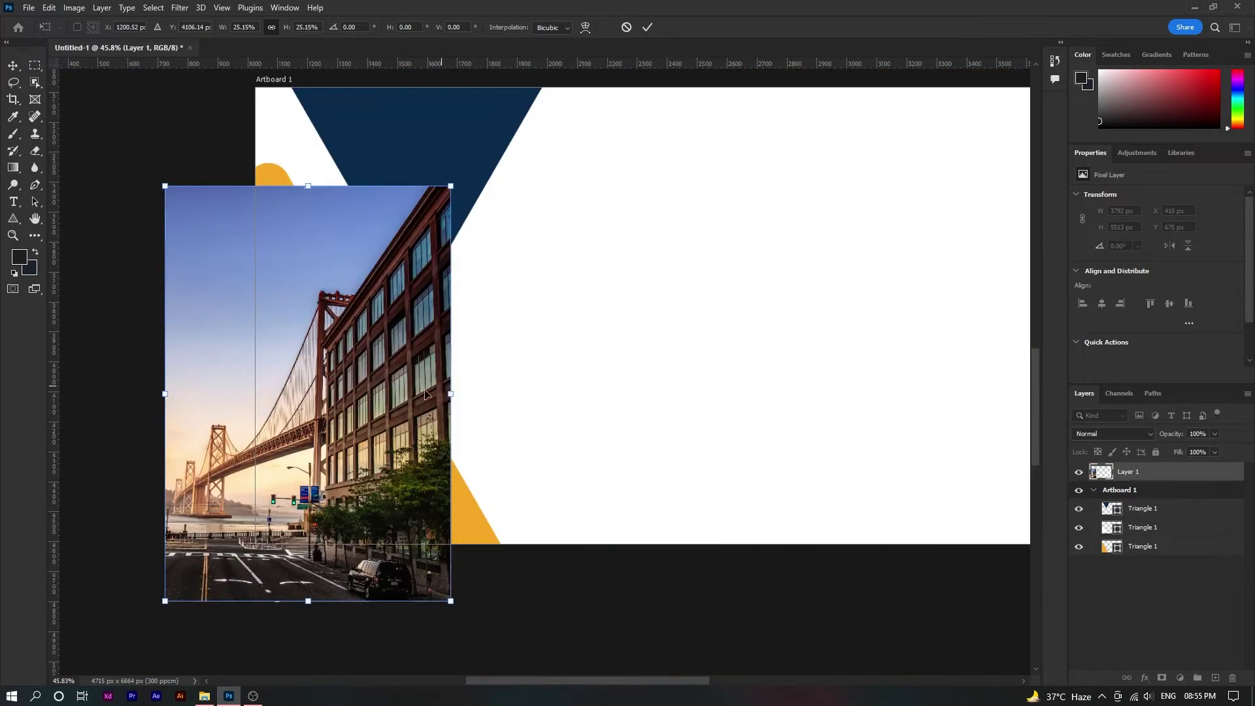
right_click(425, 393)
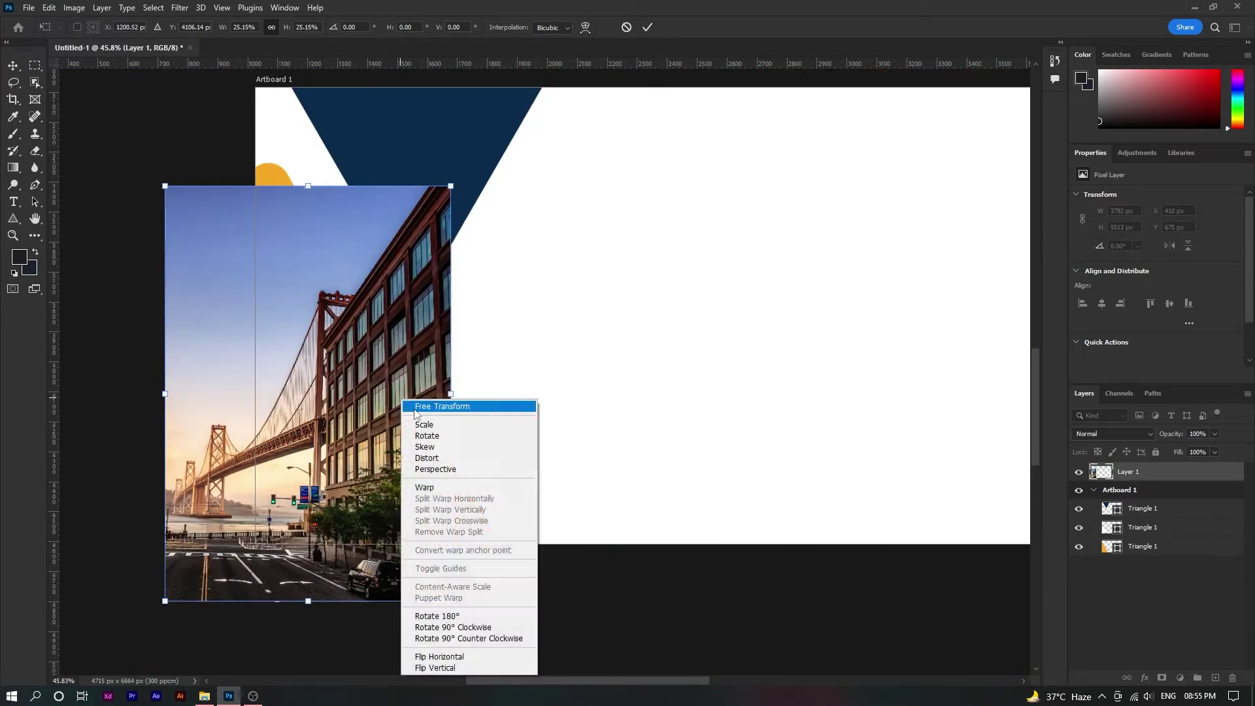
left_click(431, 660)
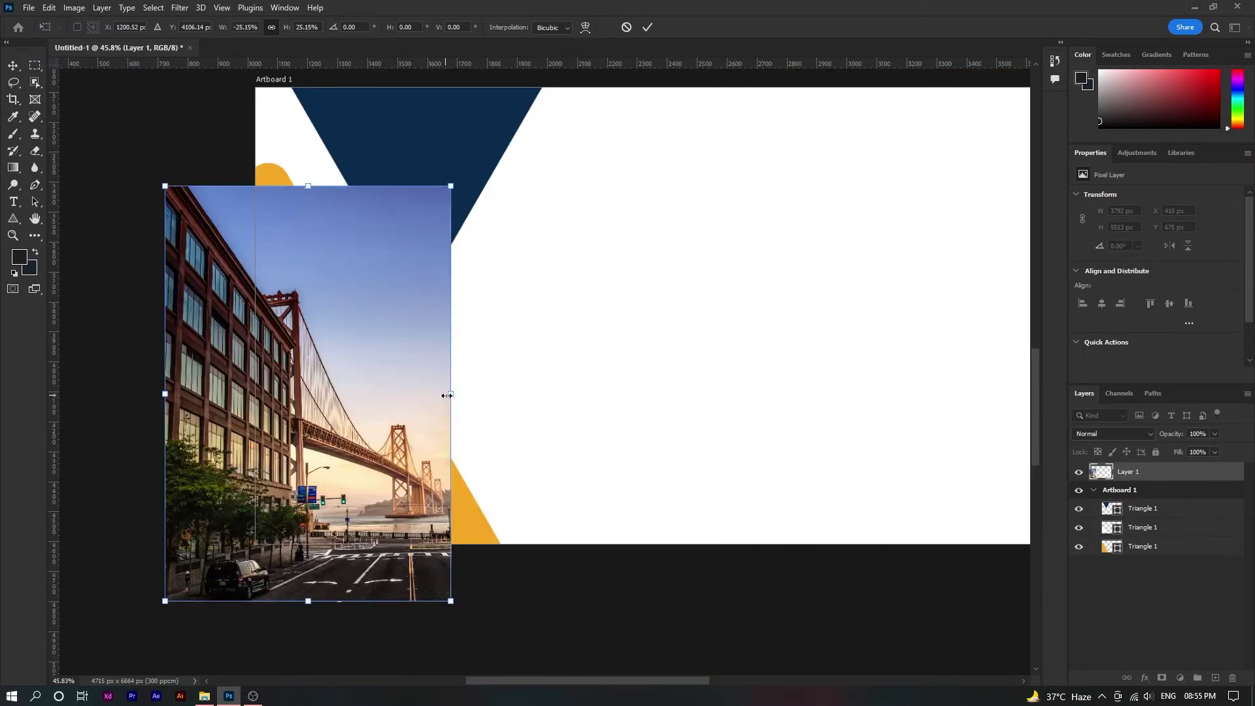
left_click_drag(446, 394, 491, 394)
key("Return")
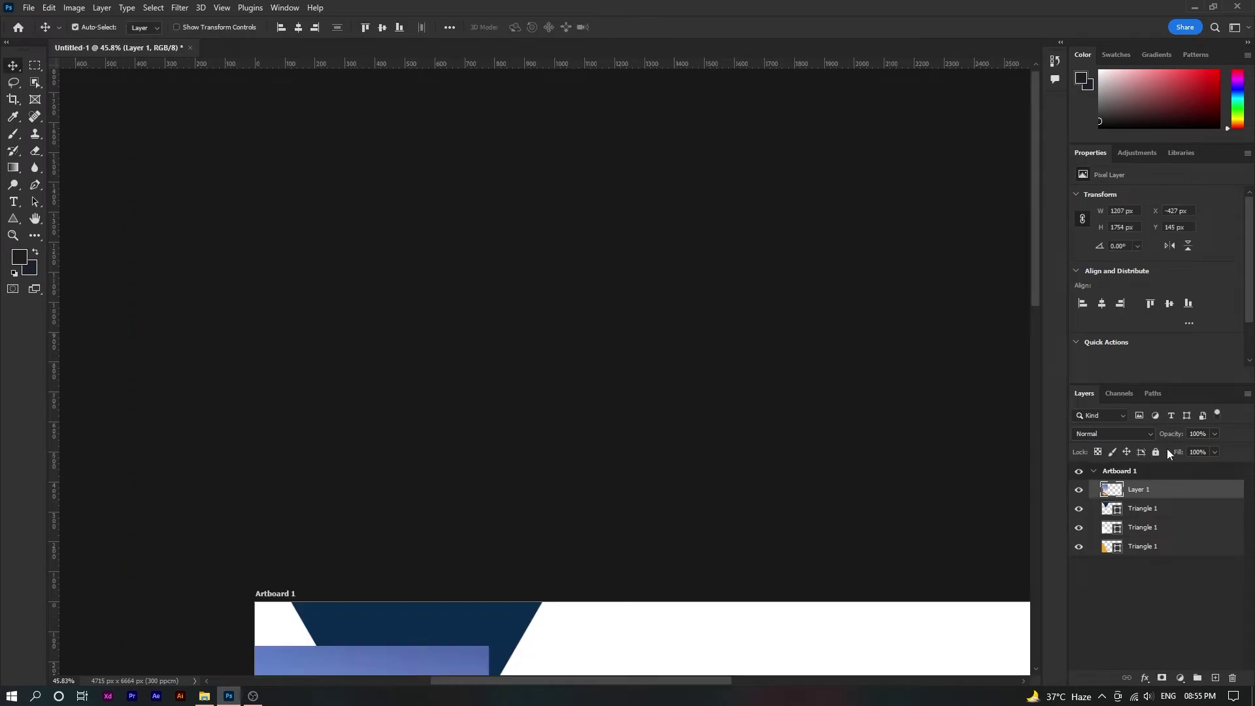
scroll(688, 230, "down", 5)
scroll(688, 314, "right", 1)
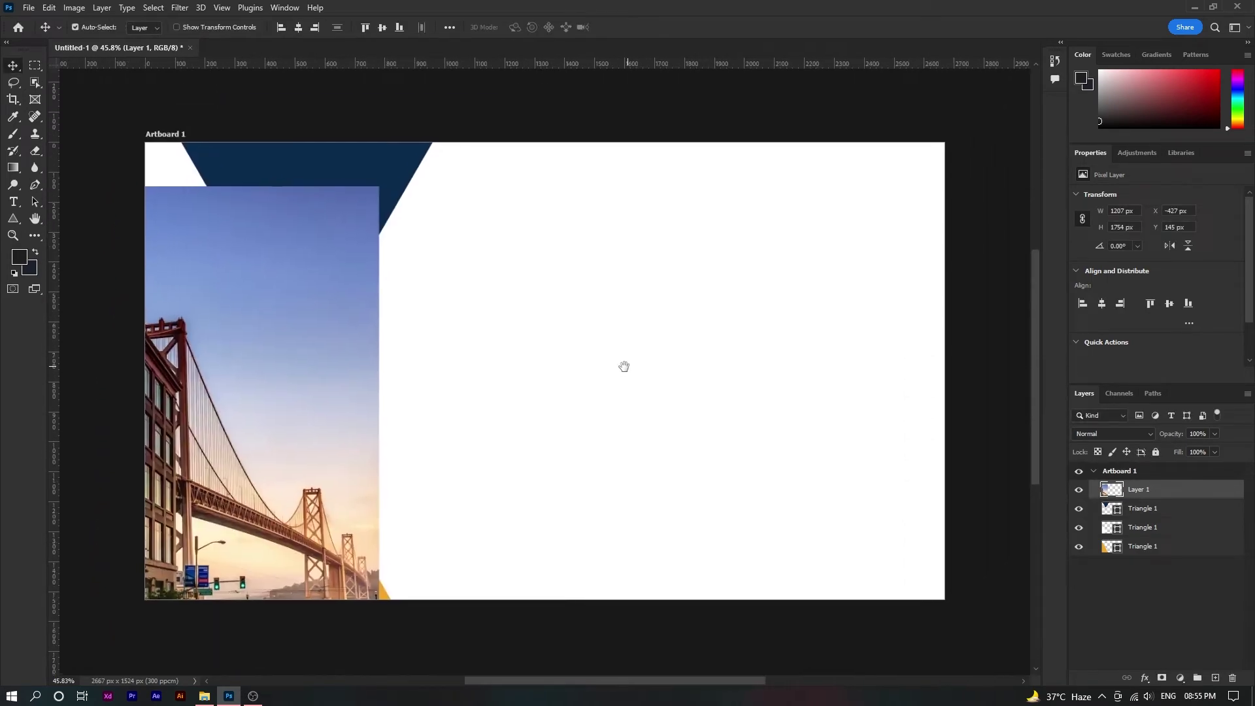
Clip the bridge photo to the orange triangle with Multiply blending at 50% opacity
left_click_drag(1140, 489, 1152, 536)
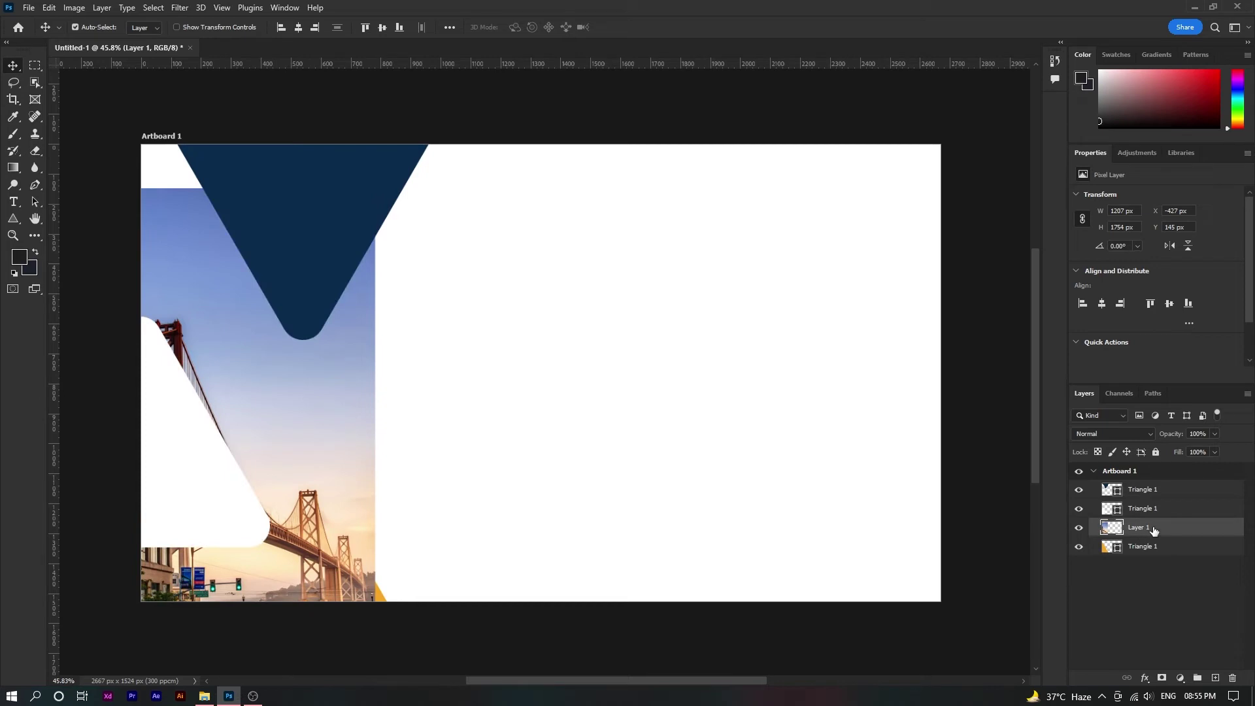
right_click(1153, 527)
left_click(1027, 385)
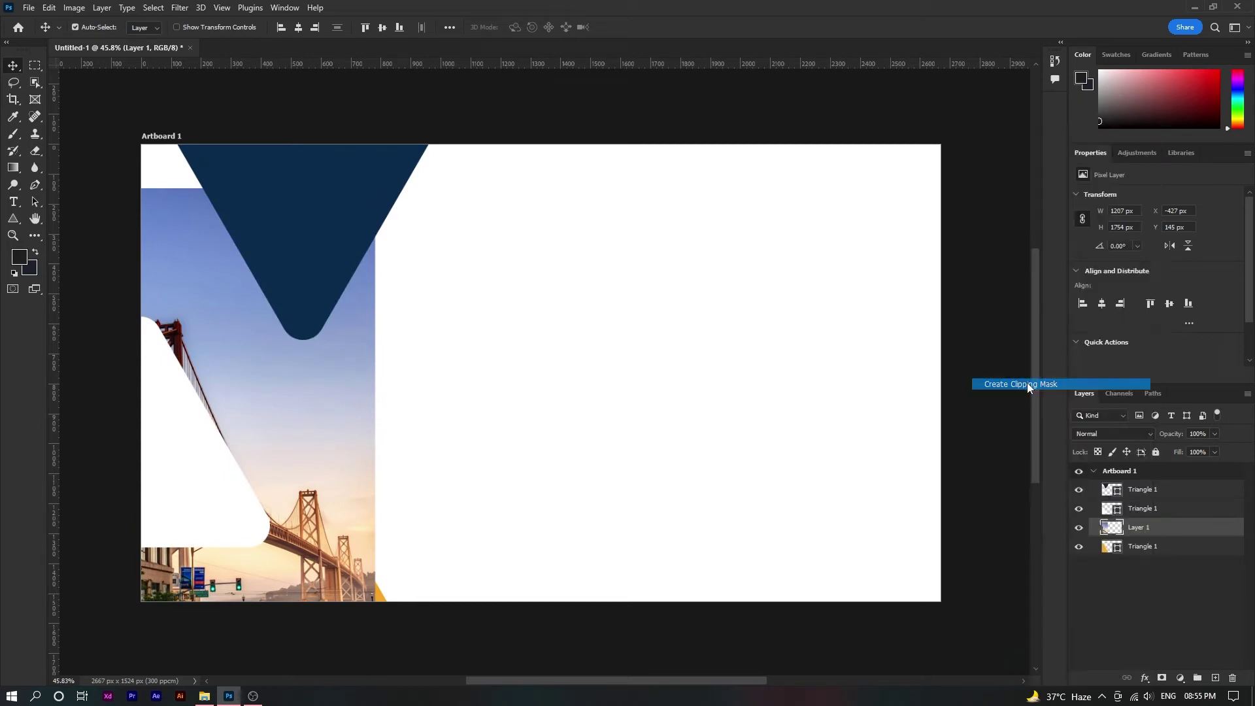
left_click(1115, 434)
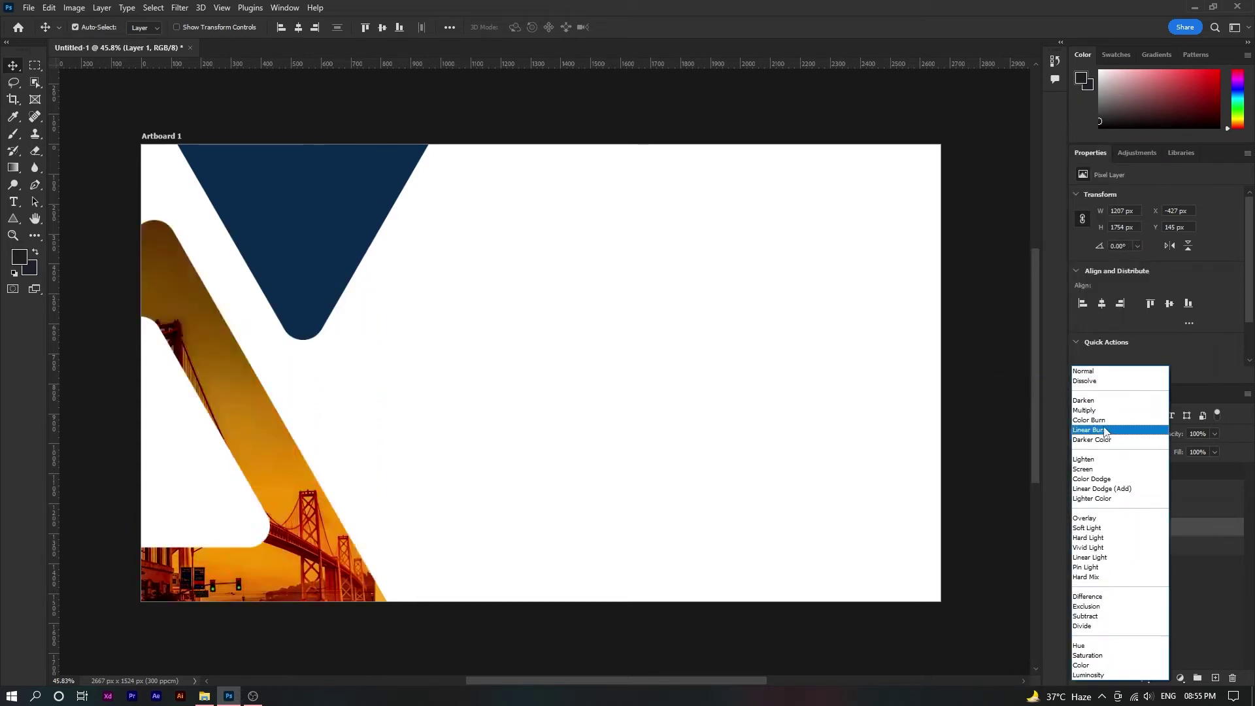
left_click(1092, 411)
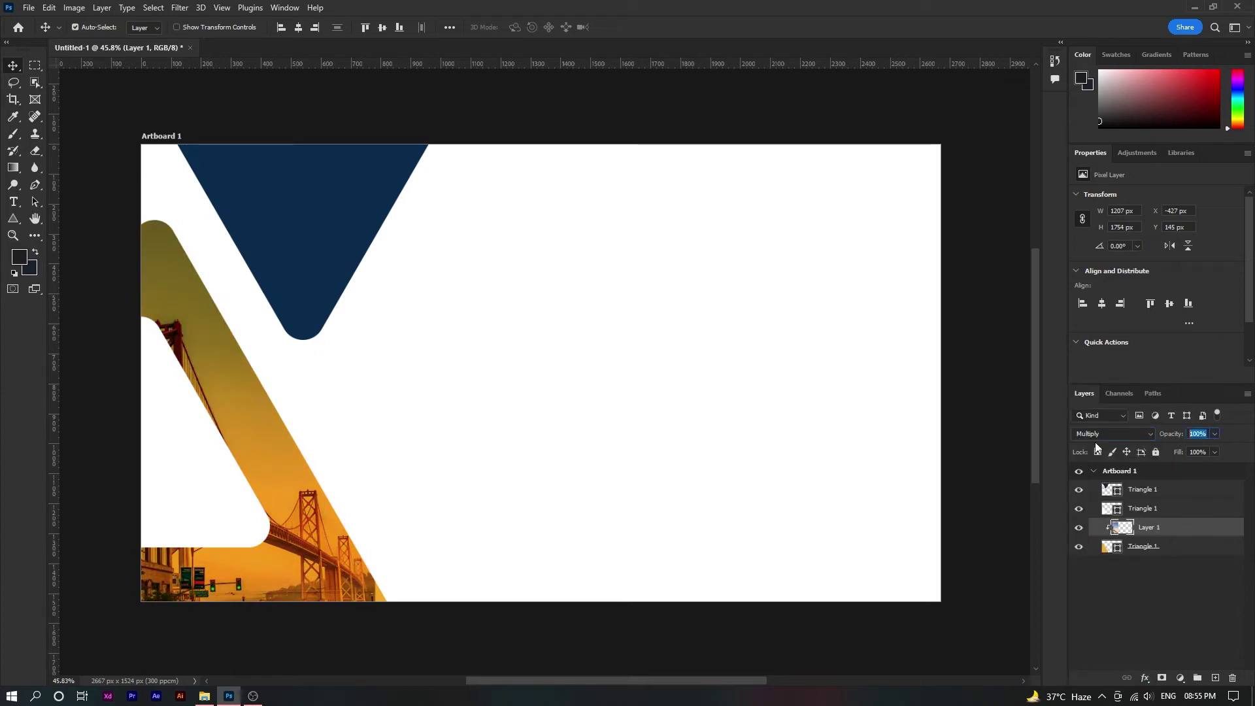
left_click(1200, 433)
type("50")
left_click(490, 451)
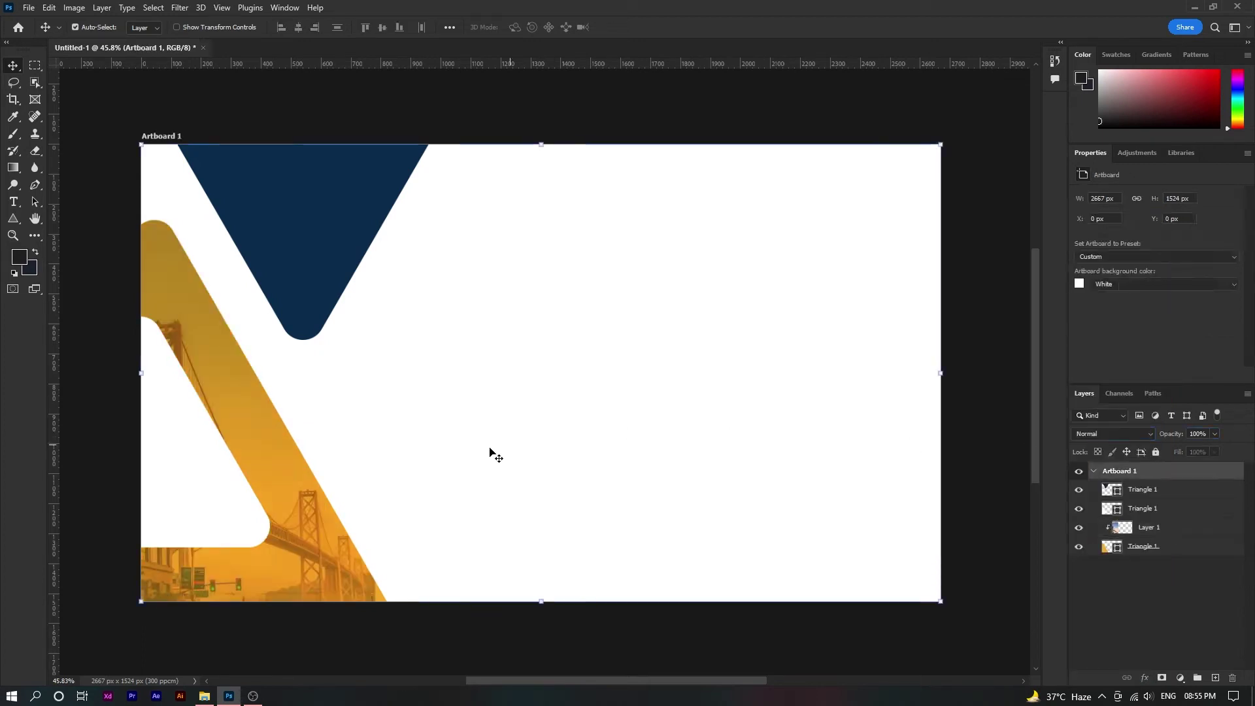
Shift the bridge photo upward so the bridge runs along the triangle
left_click(1149, 526)
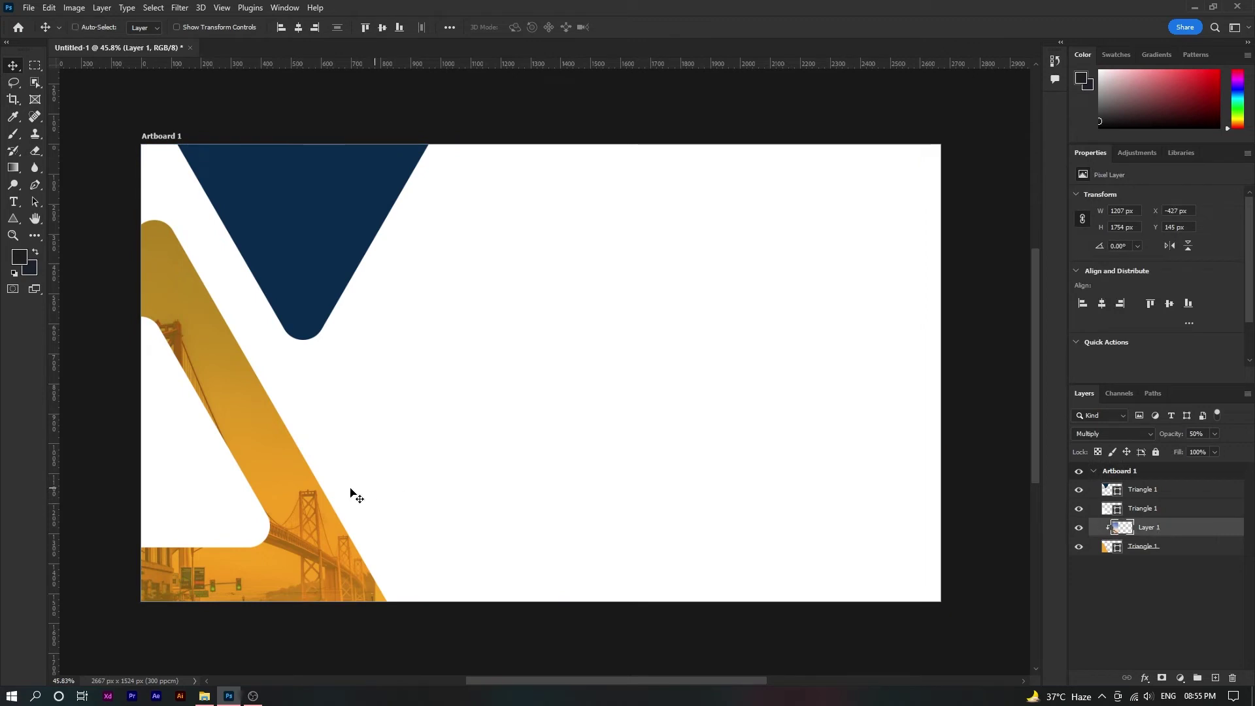
key("ctrl+t")
mouse_move(312, 505)
left_mouse_down()
mouse_move(310, 516)
mouse_move(316, 462)
left_mouse_up()
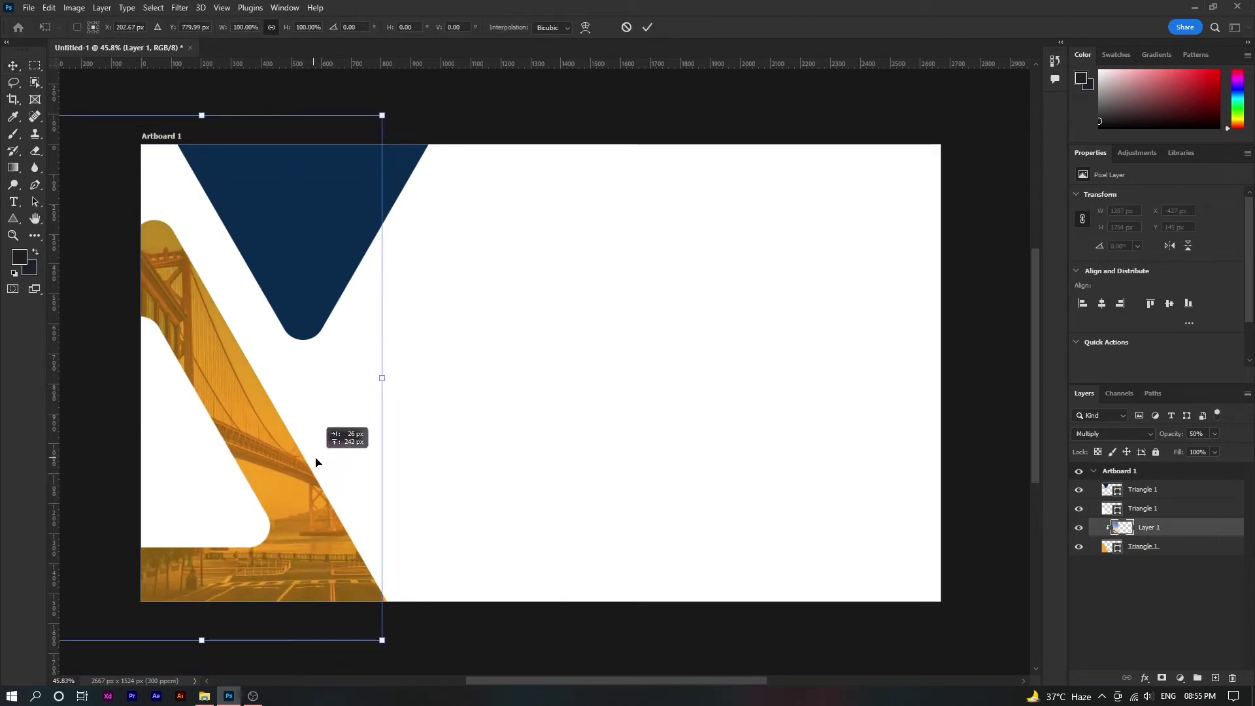
scroll(549, 488, "right", 2)
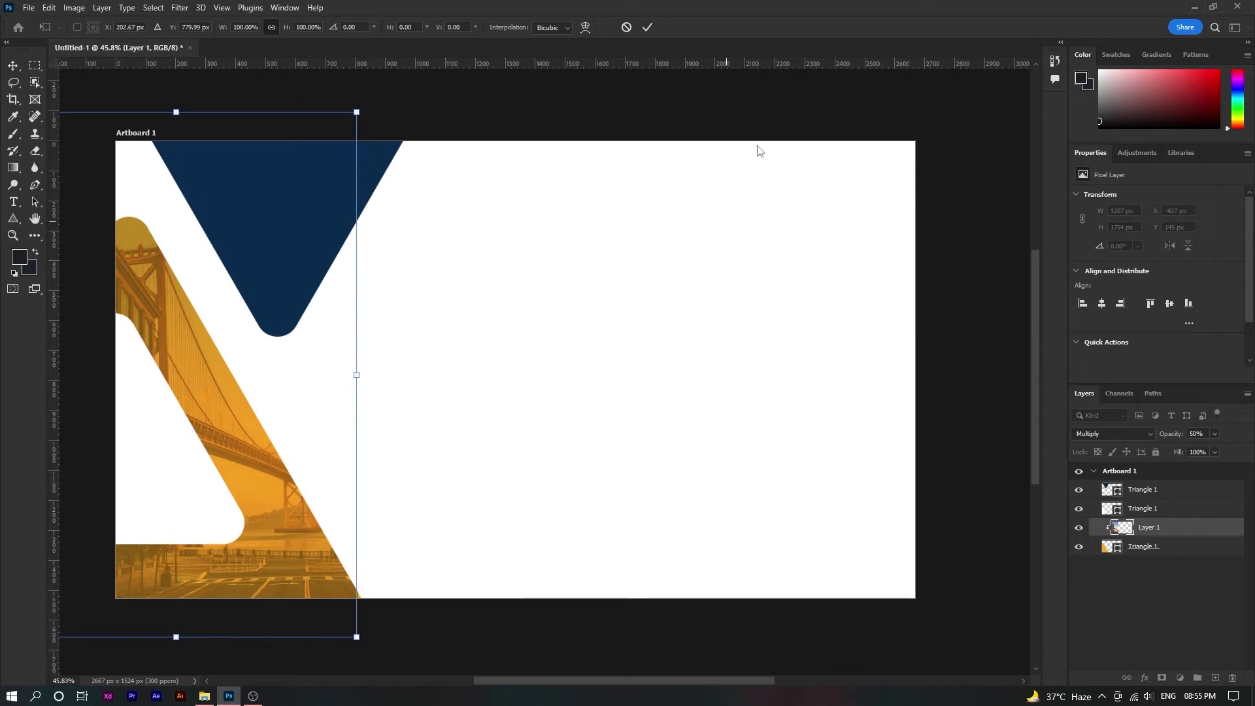
left_click(648, 27)
left_click_drag(616, 238, 622, 219)
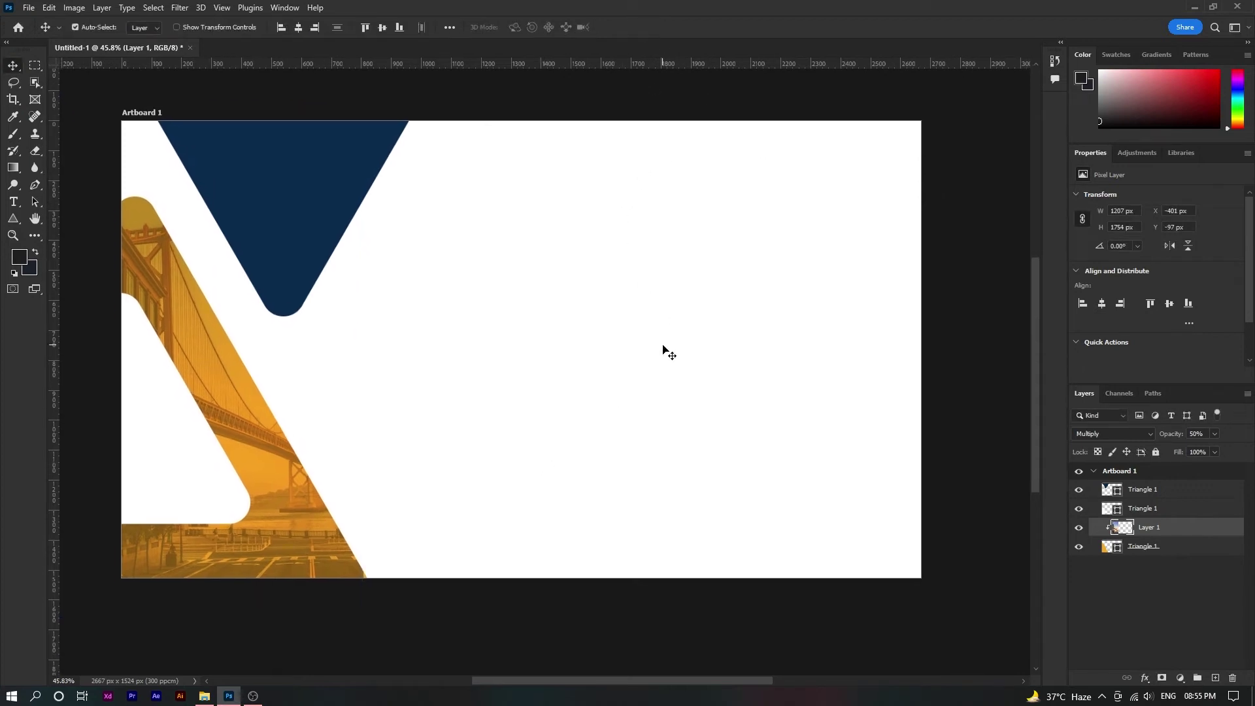
Duplicate the orange triangle together with its clipped photo and move the copy right
left_click(698, 373)
left_click(1148, 508)
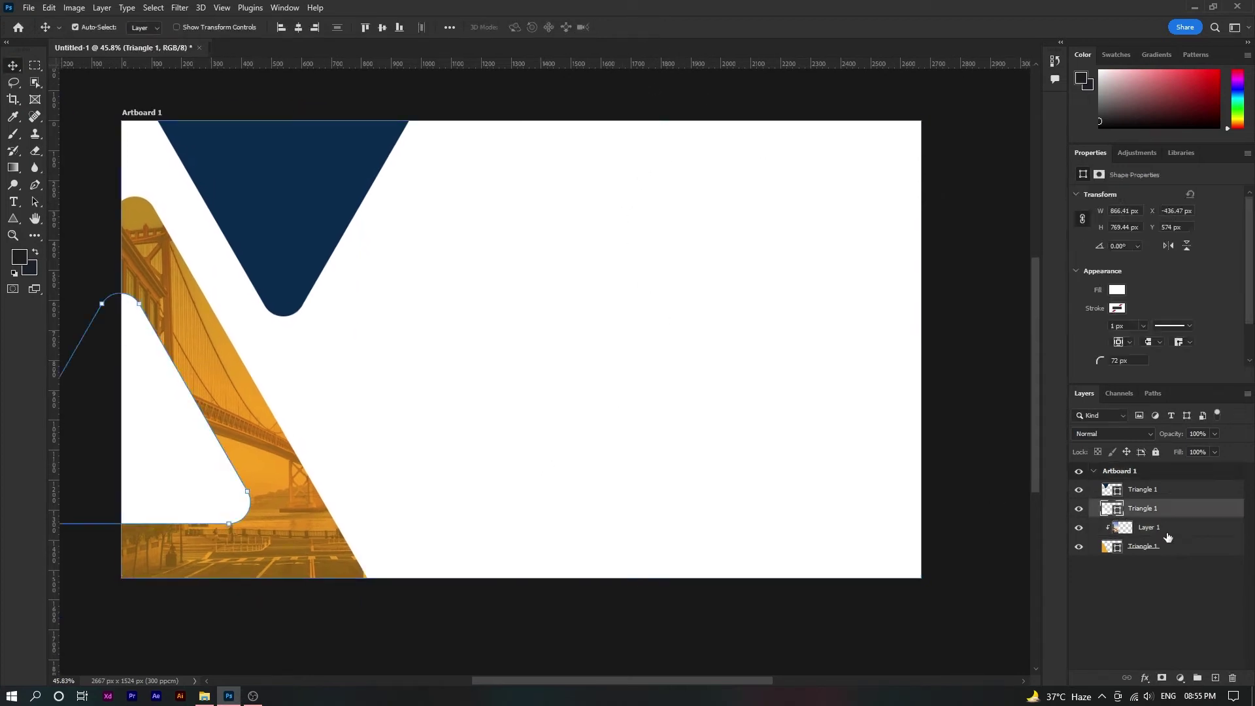
left_click(1170, 533, "shift")
left_click(1174, 549, "shift")
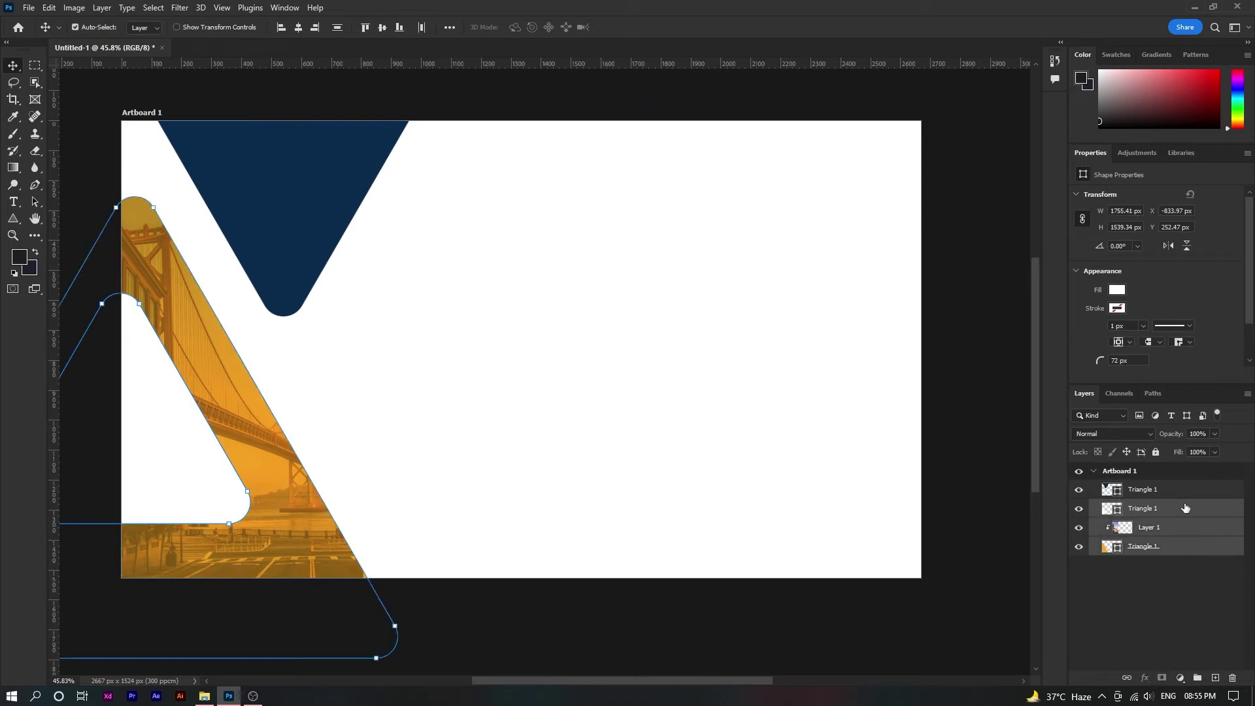
key("ctrl+j")
left_click_drag(311, 551, 826, 551)
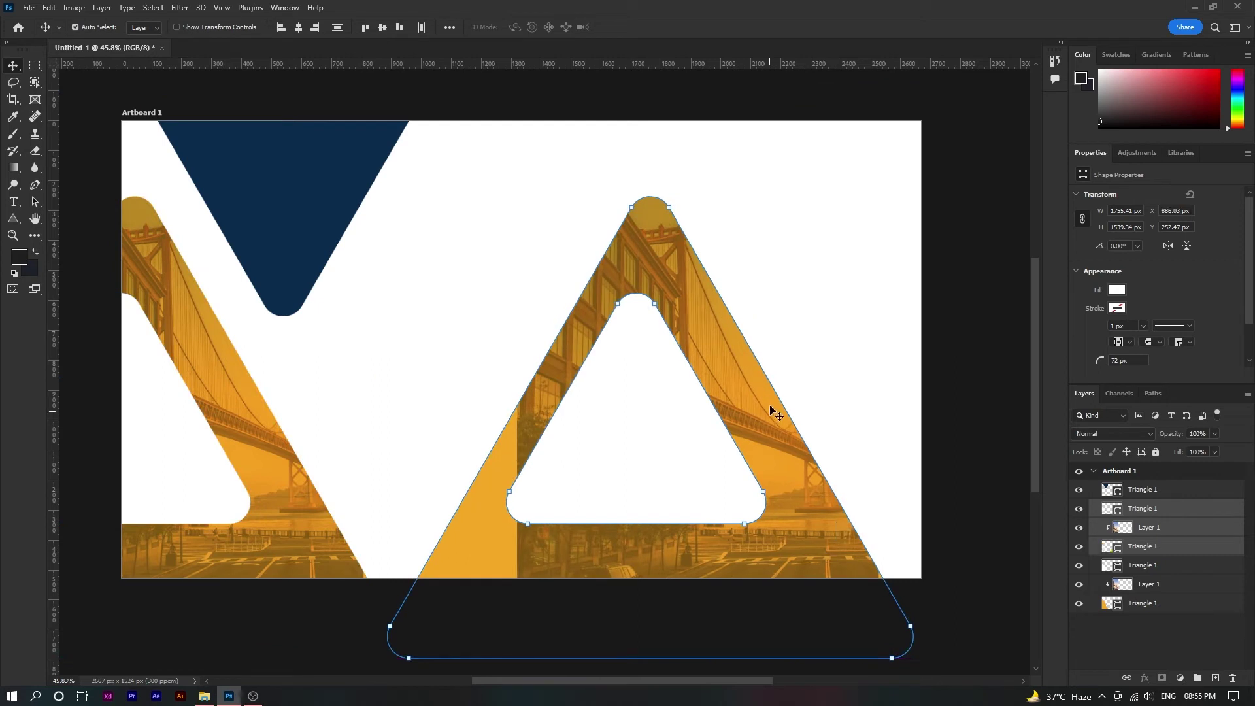
Scale the copy to about 71%, flip it horizontally, and place it at the bottom-right corner
key("ctrl+t")
left_click_drag(910, 198, 848, 271)
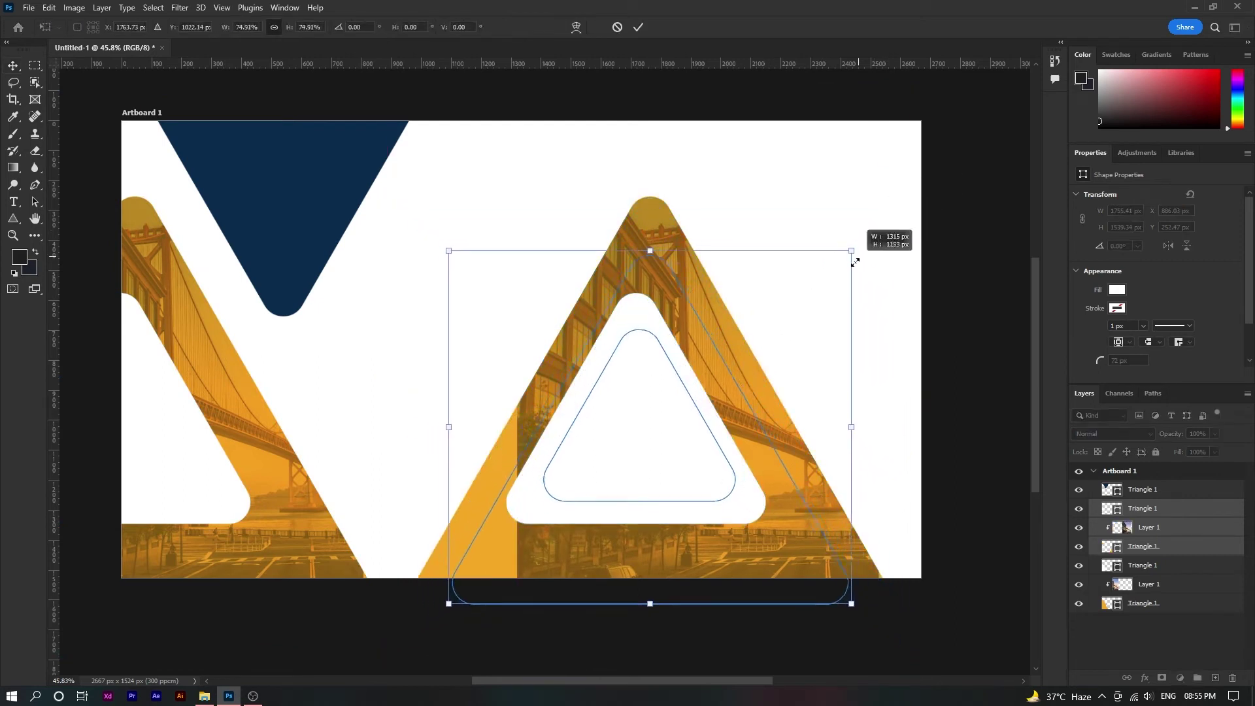
right_click(703, 515)
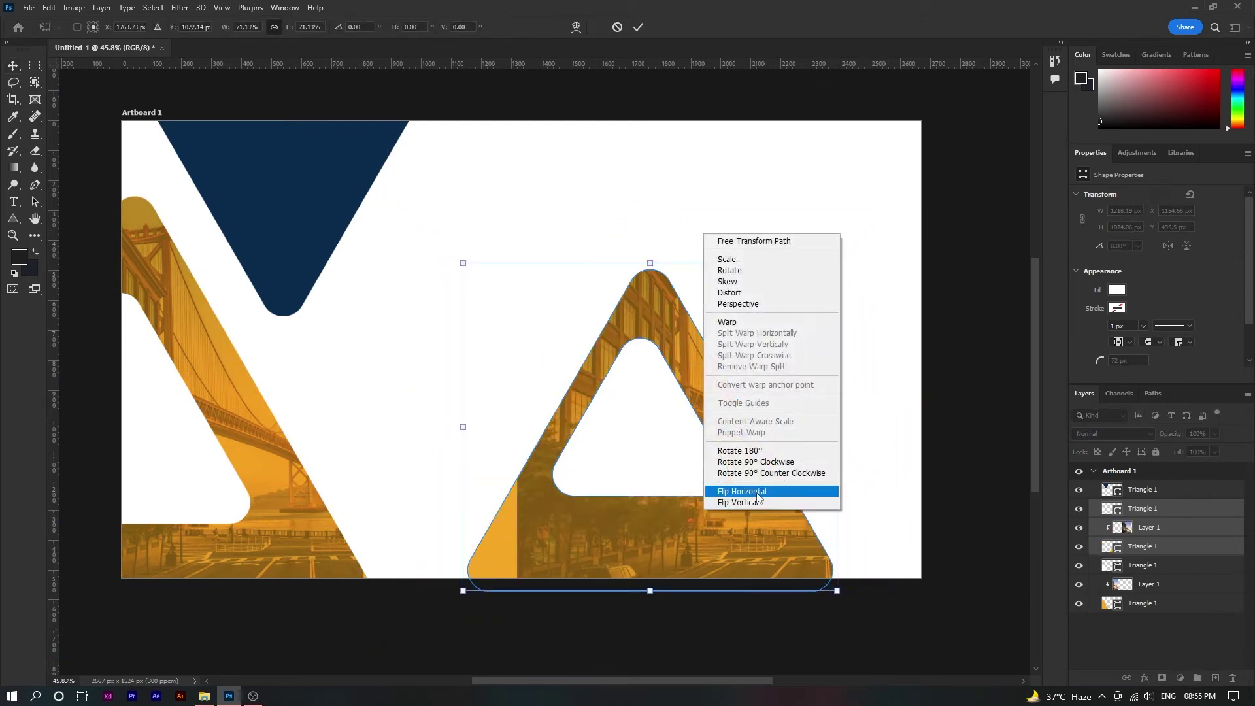
left_click(740, 492)
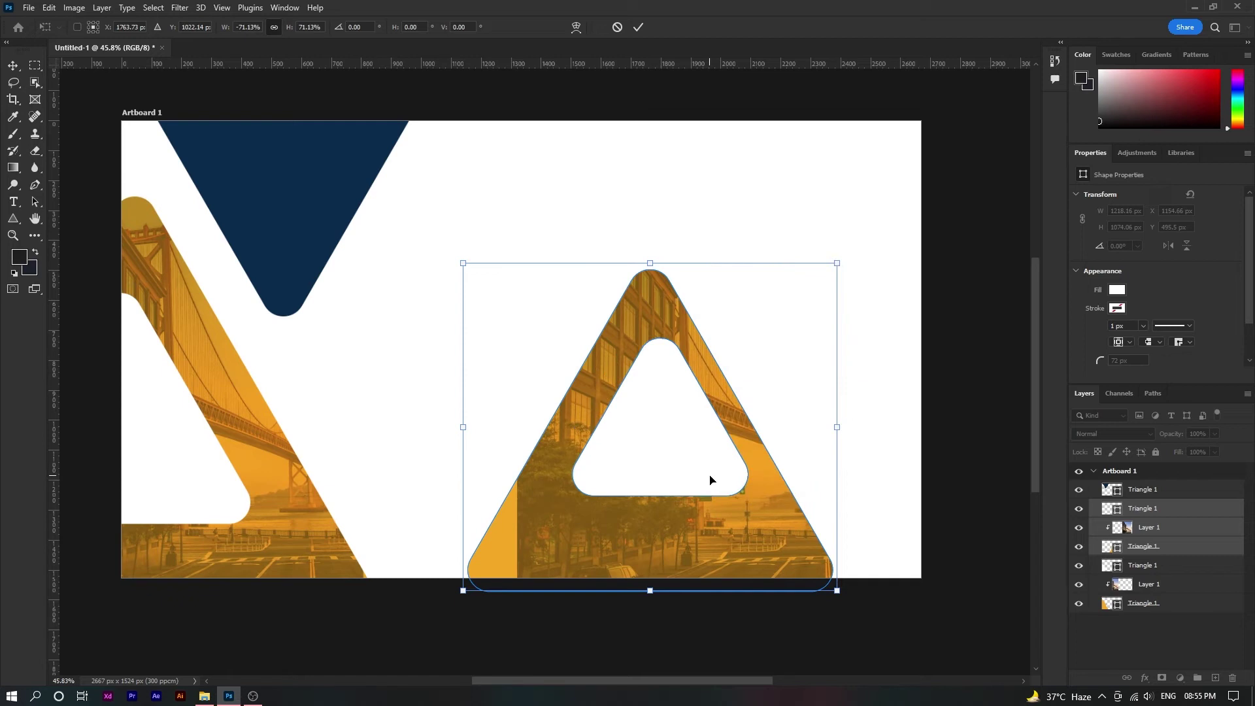
key("ctrl+z")
left_click_drag(710, 481, 669, 486)
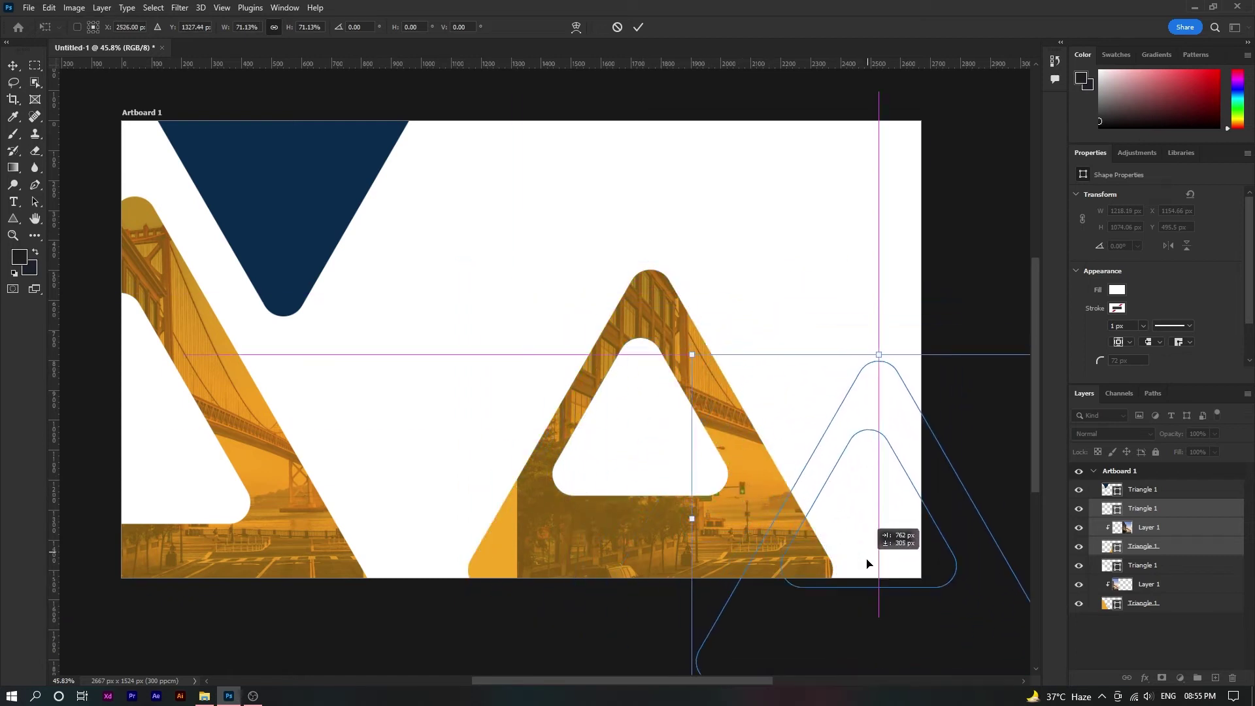
mouse_move(784, 530)
left_mouse_down()
mouse_move(882, 537)
mouse_move(878, 546)
left_mouse_up()
right_click(862, 520)
left_click(925, 493)
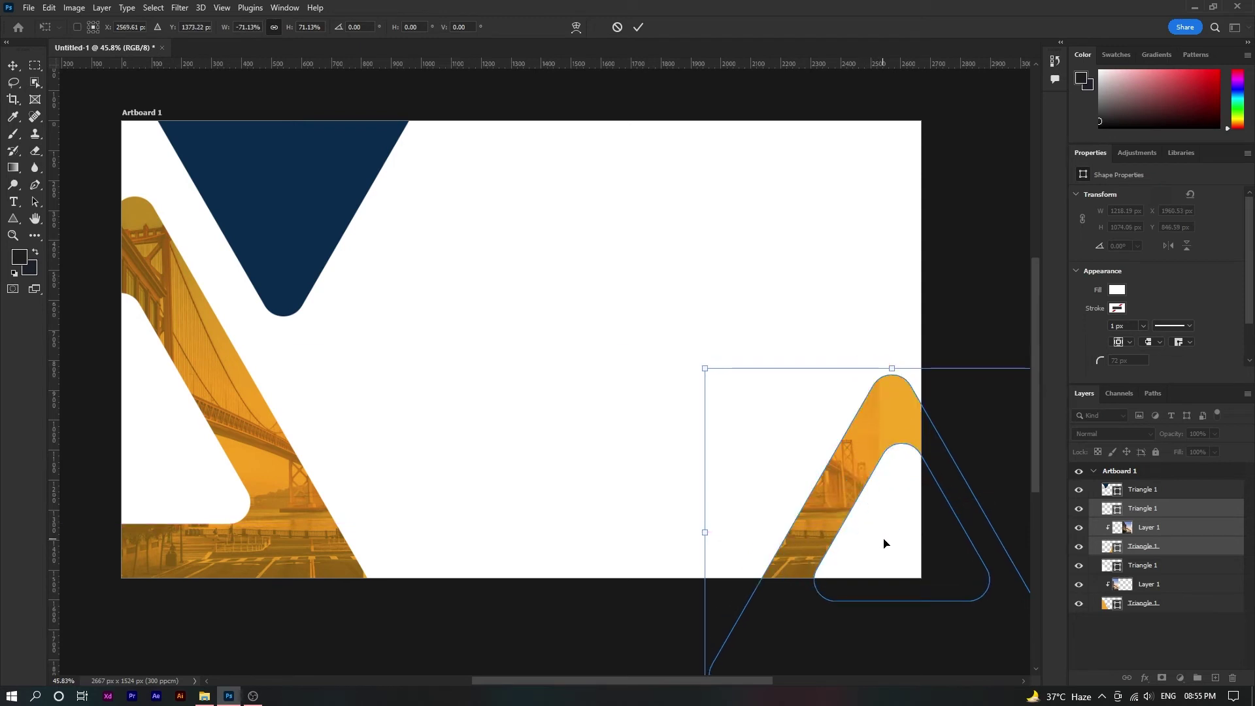
left_click(635, 27)
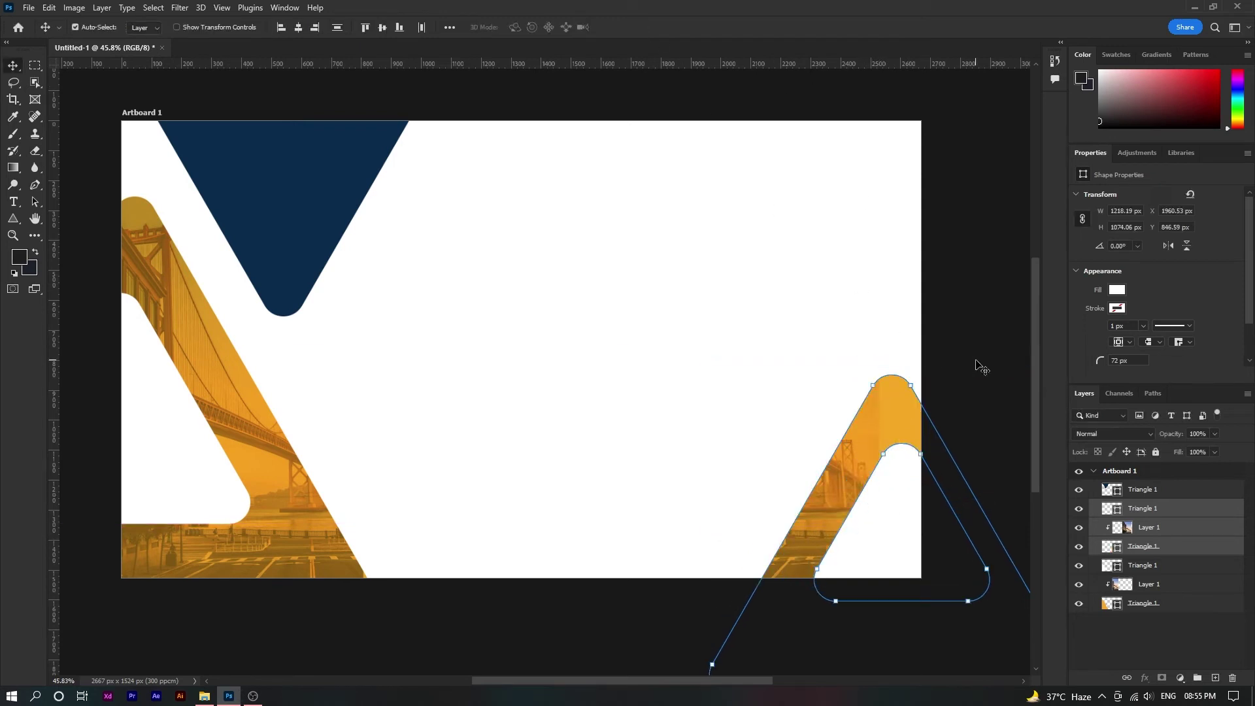
left_click(981, 366)
left_click_drag(970, 381, 991, 388)
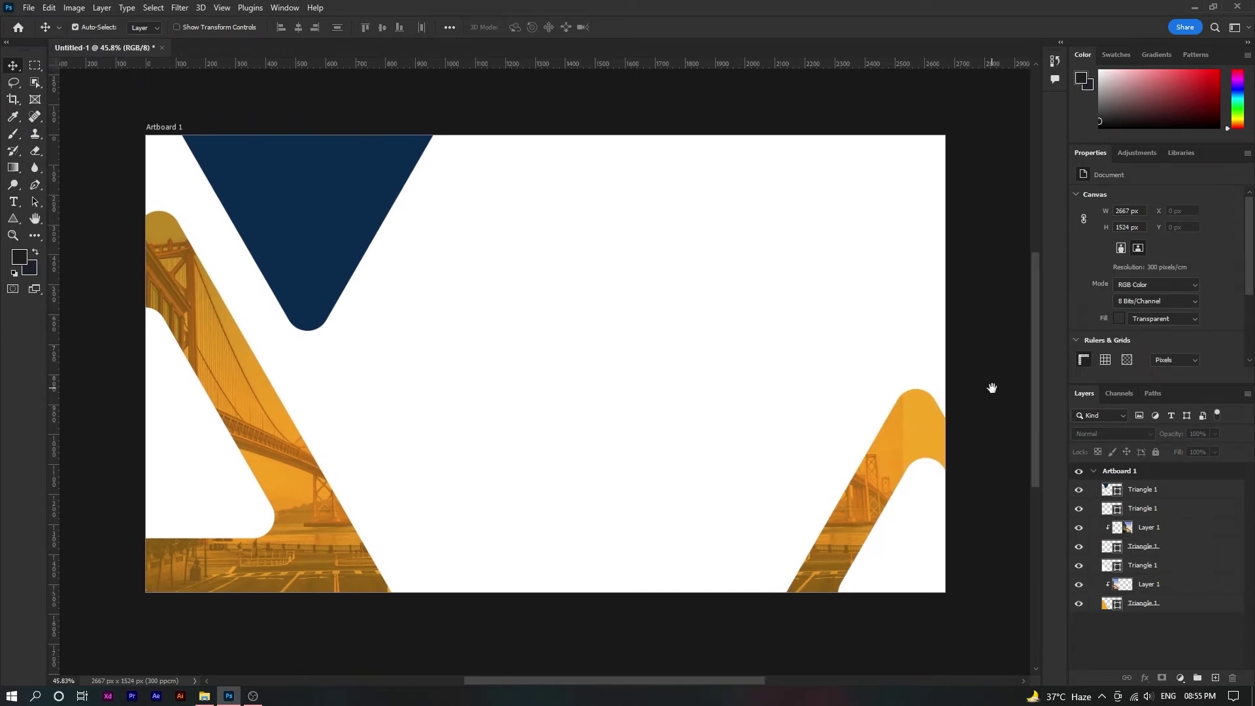
Flip the right triangle's bridge photo horizontally, scale it to about 87%, and move it down
mouse_move(869, 482)
left_mouse_down()
mouse_move(931, 481)
mouse_move(951, 450)
left_mouse_up()
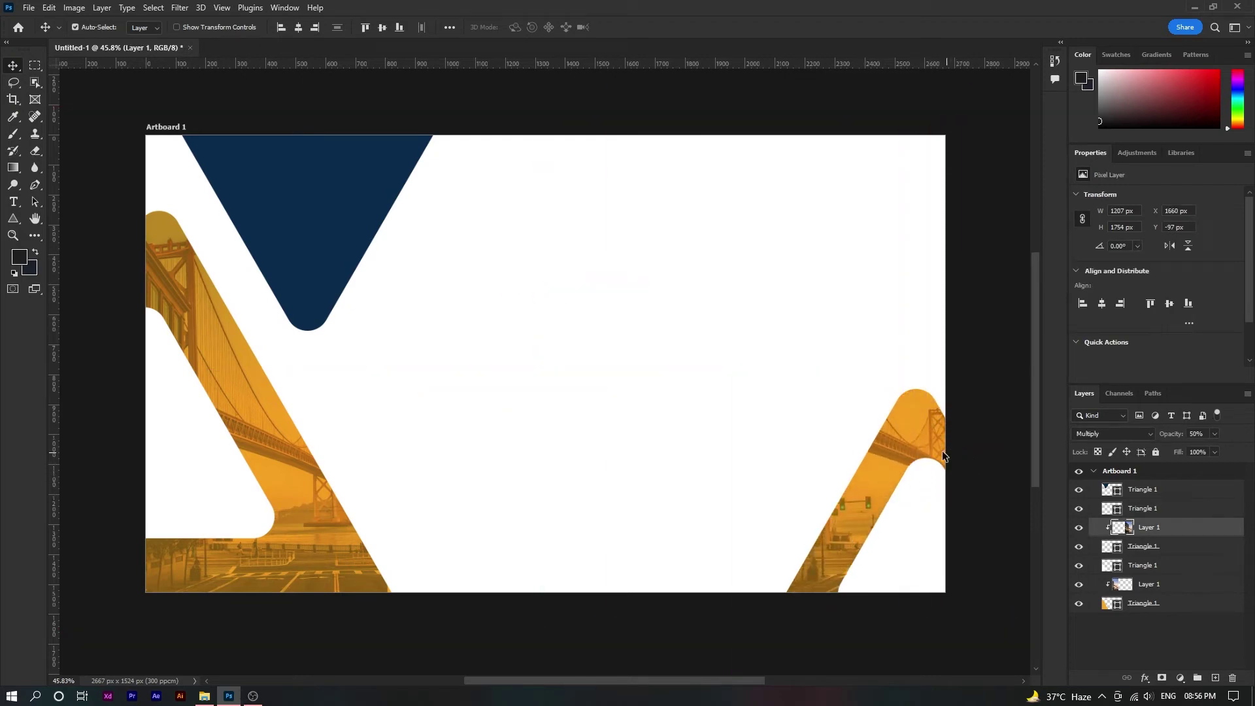
mouse_move(943, 454)
left_mouse_down()
mouse_move(910, 446)
mouse_move(916, 413)
mouse_move(864, 418)
mouse_move(910, 439)
mouse_move(931, 429)
mouse_move(897, 446)
mouse_move(896, 426)
mouse_move(876, 427)
mouse_move(896, 438)
mouse_move(915, 426)
mouse_move(898, 482)
left_mouse_up()
key("ctrl+t")
right_click(923, 427)
left_click(955, 408)
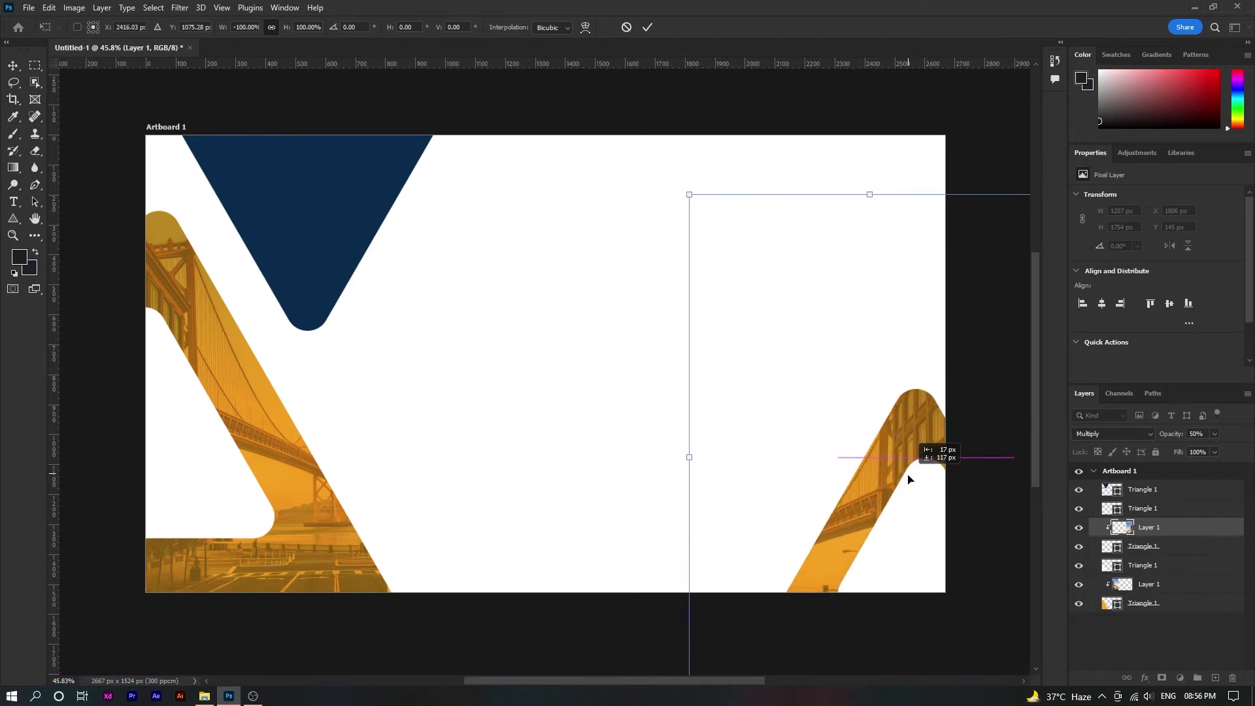
left_click_drag(691, 462, 711, 462)
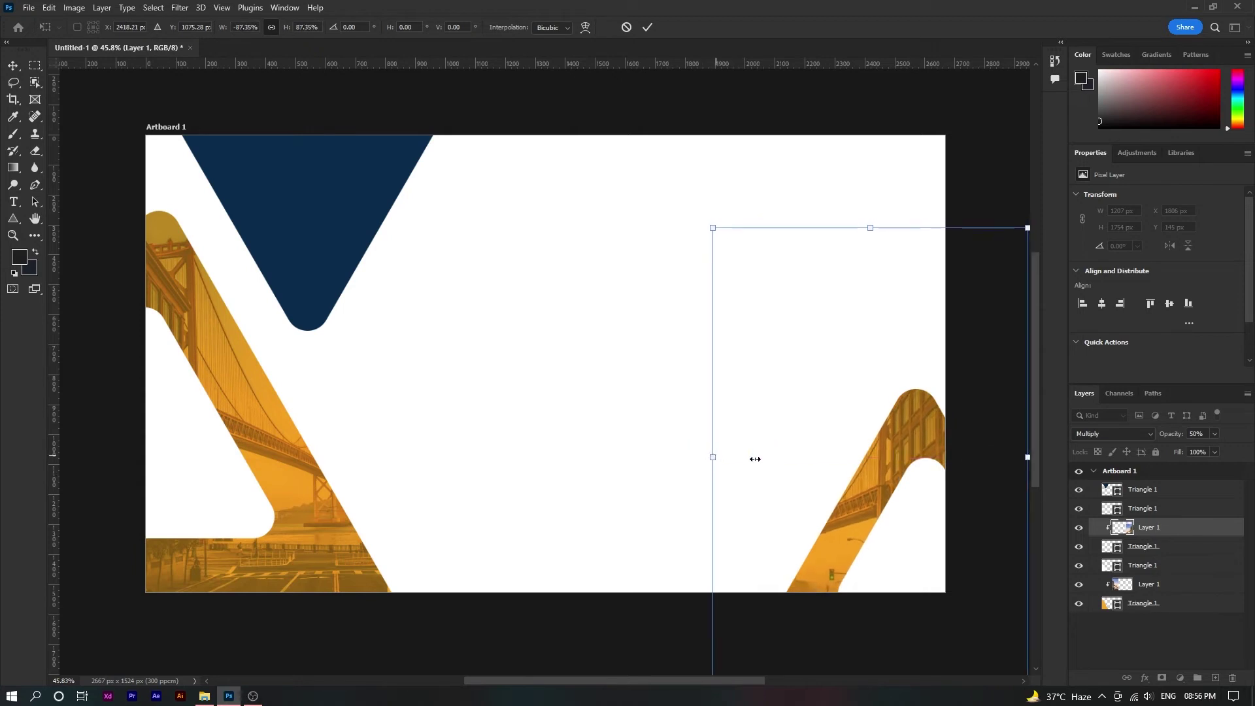
left_click_drag(923, 443, 924, 467)
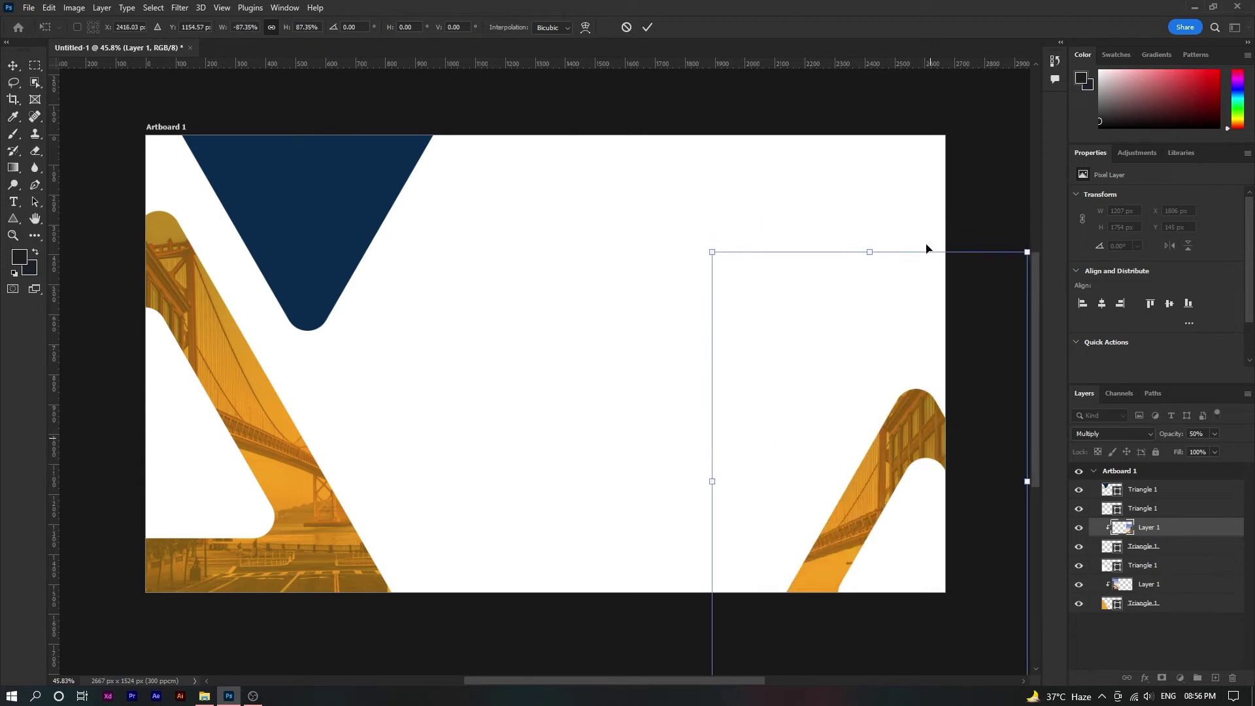
left_click(647, 27)
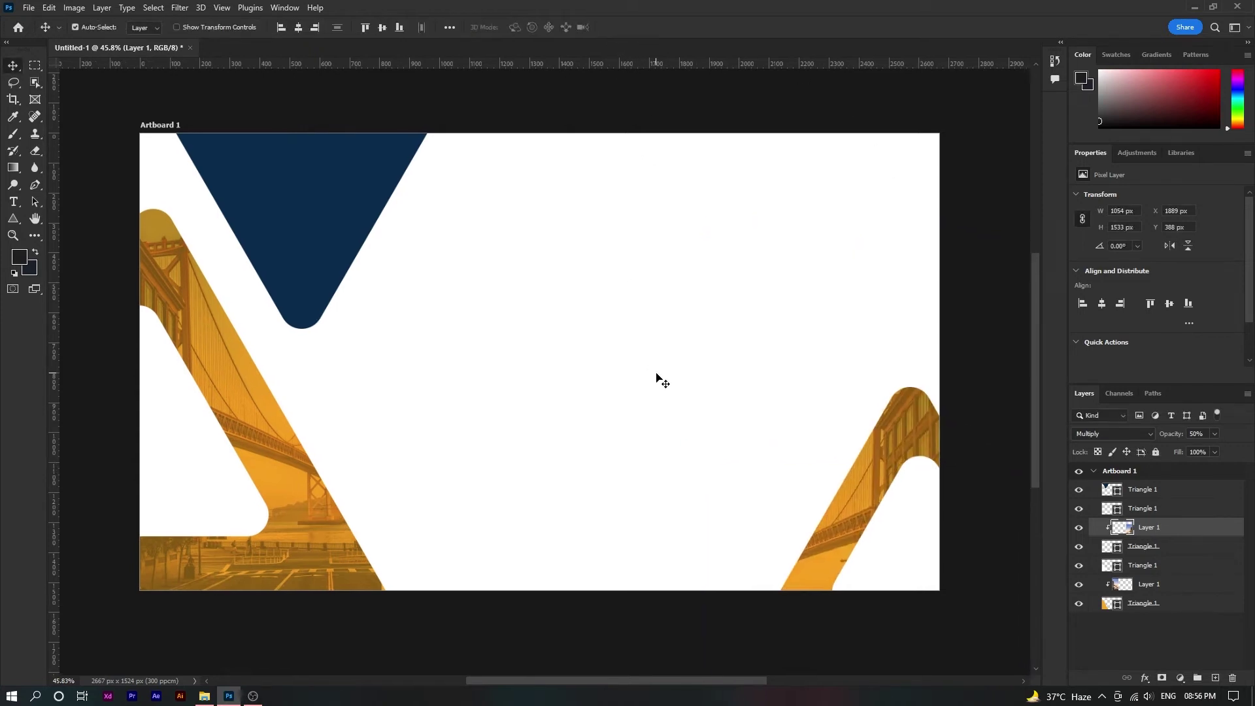
left_click(657, 379)
Drag a guide to the card's centre and zoom out to see the whole card
mouse_move(461, 64)
left_mouse_down()
mouse_move(127, 360)
mouse_move(541, 327)
left_mouse_up()
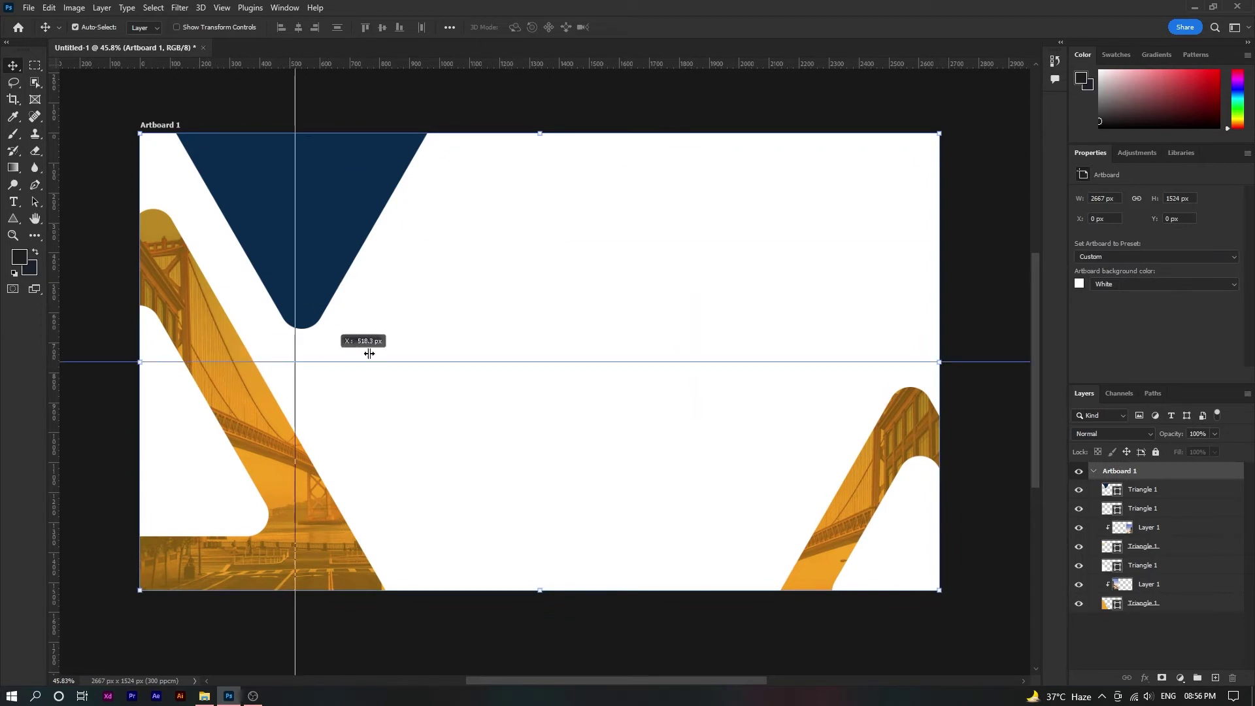
scroll(551, 353, "down", 1)
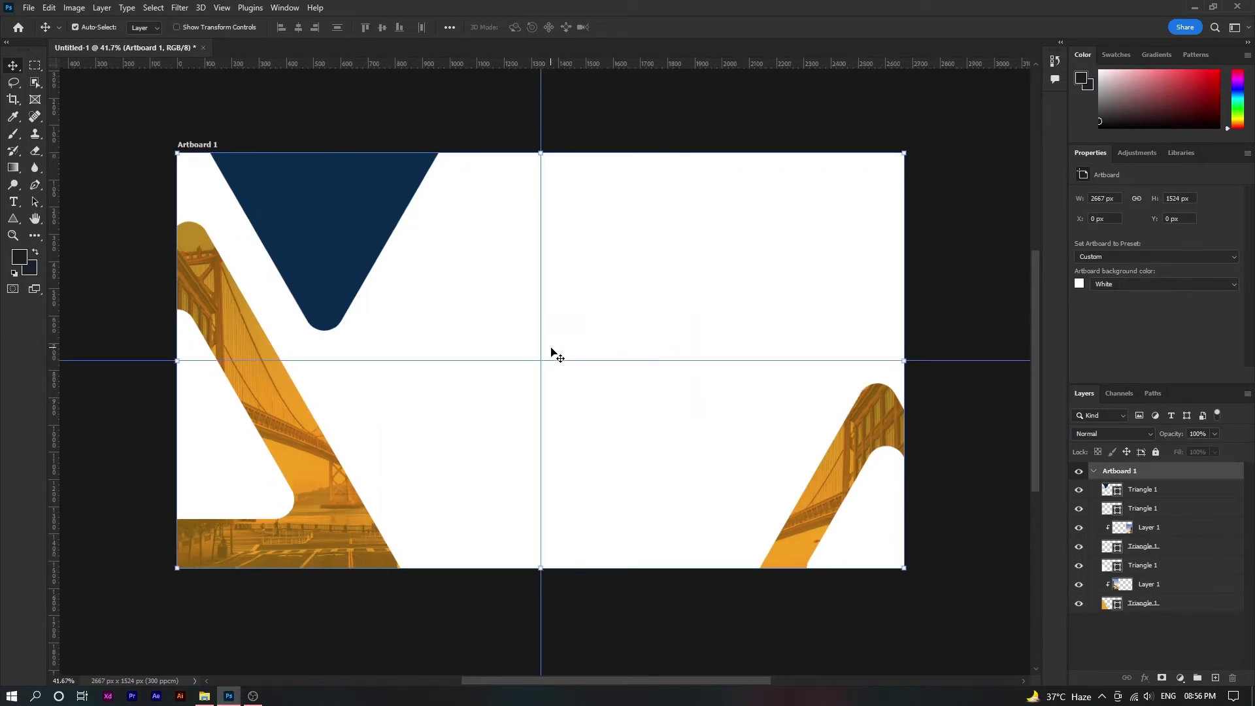
scroll(621, 345, "down", 1)
left_click_drag(677, 325, 651, 334)
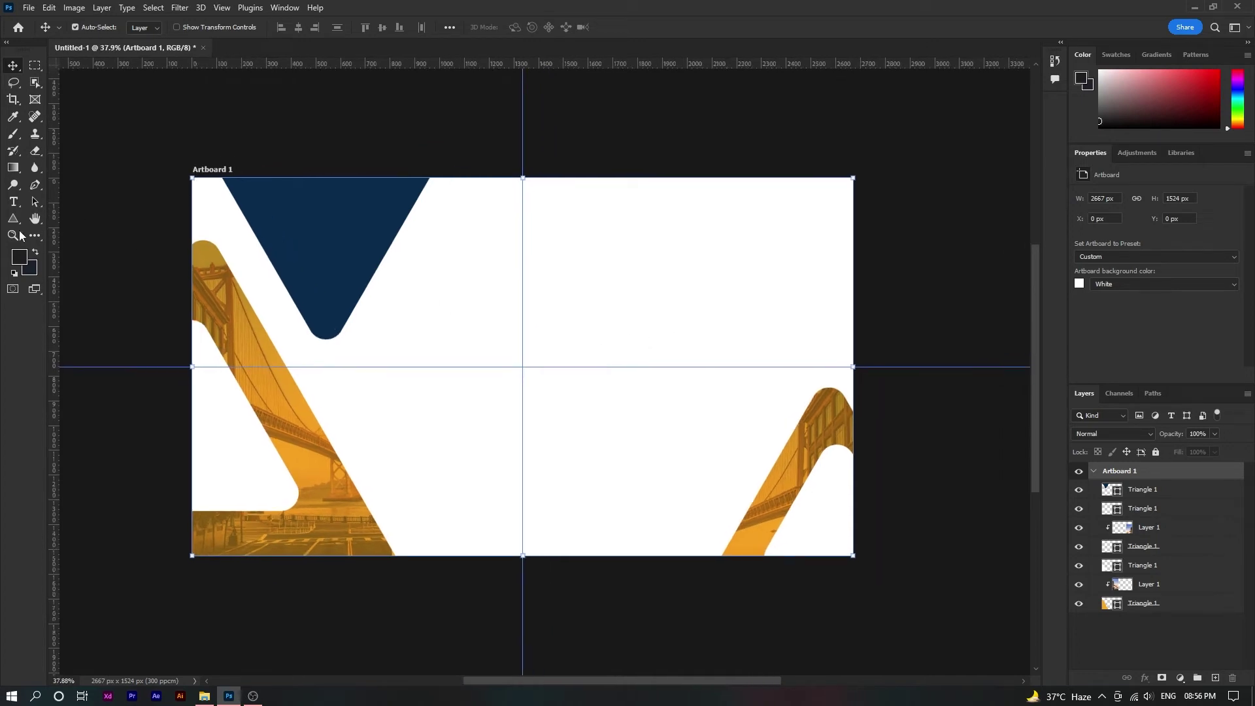
left_click(14, 219)
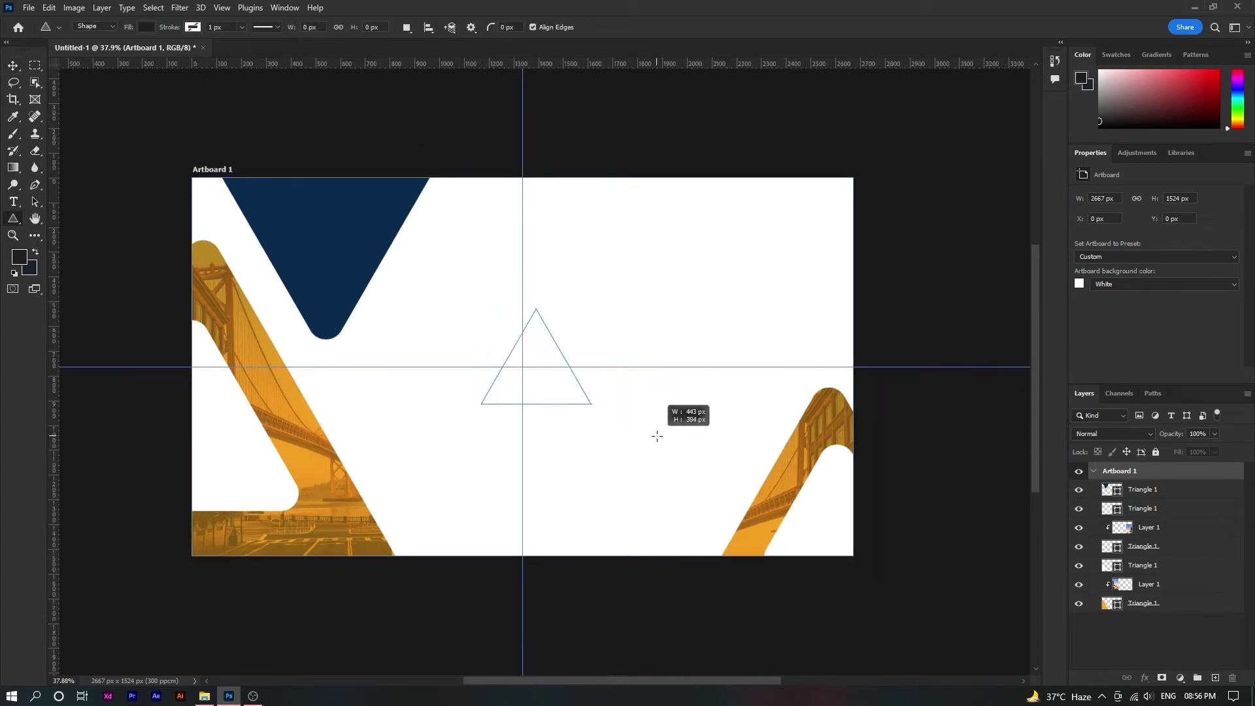
Draw a triangle with 48 px rounded corners, fill it orange, and centre it just above the middle guide
left_click_drag(481, 309, 591, 404)
left_click_drag(536, 340, 537, 332)
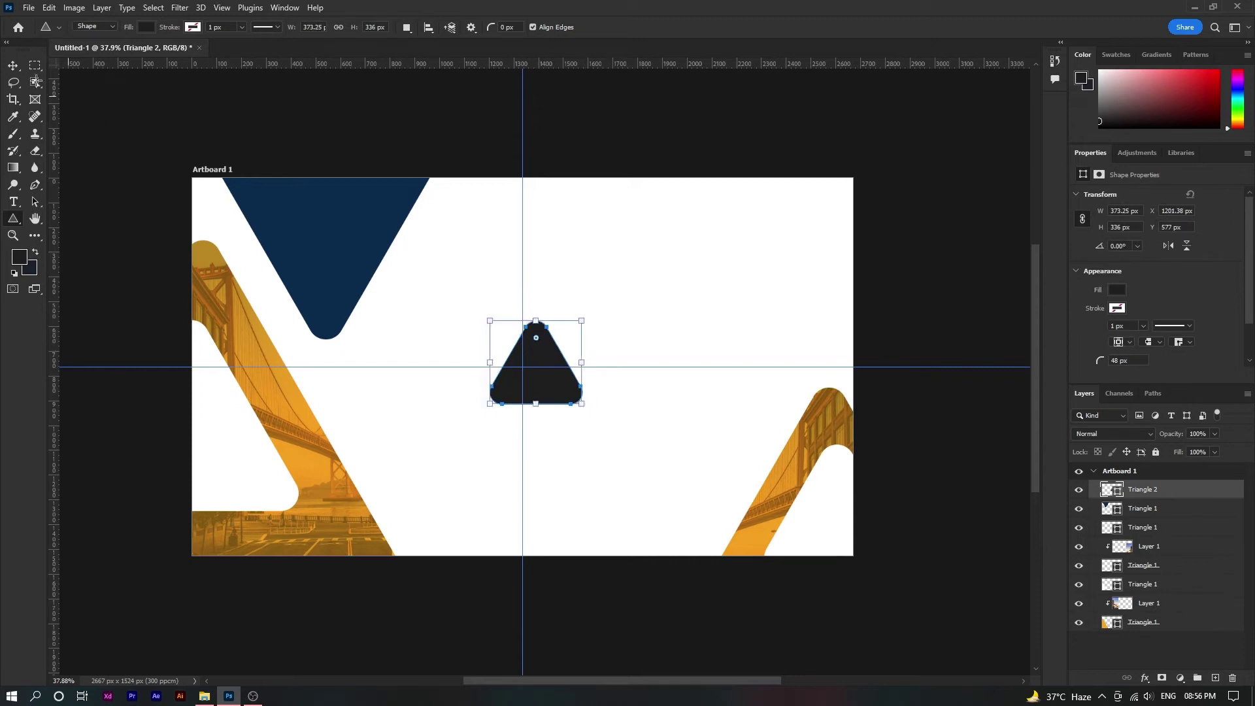
key("v")
left_click_drag(554, 344, 542, 315)
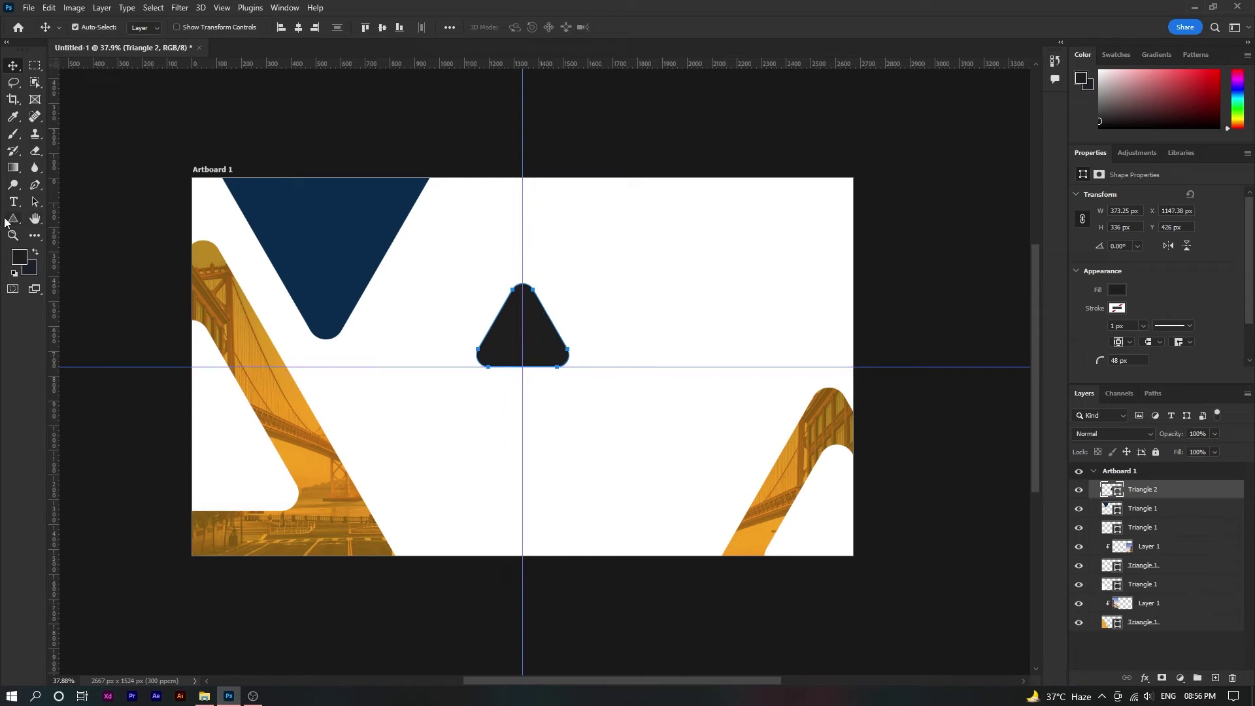
left_click(12, 219)
left_click(145, 27)
left_click(63, 96)
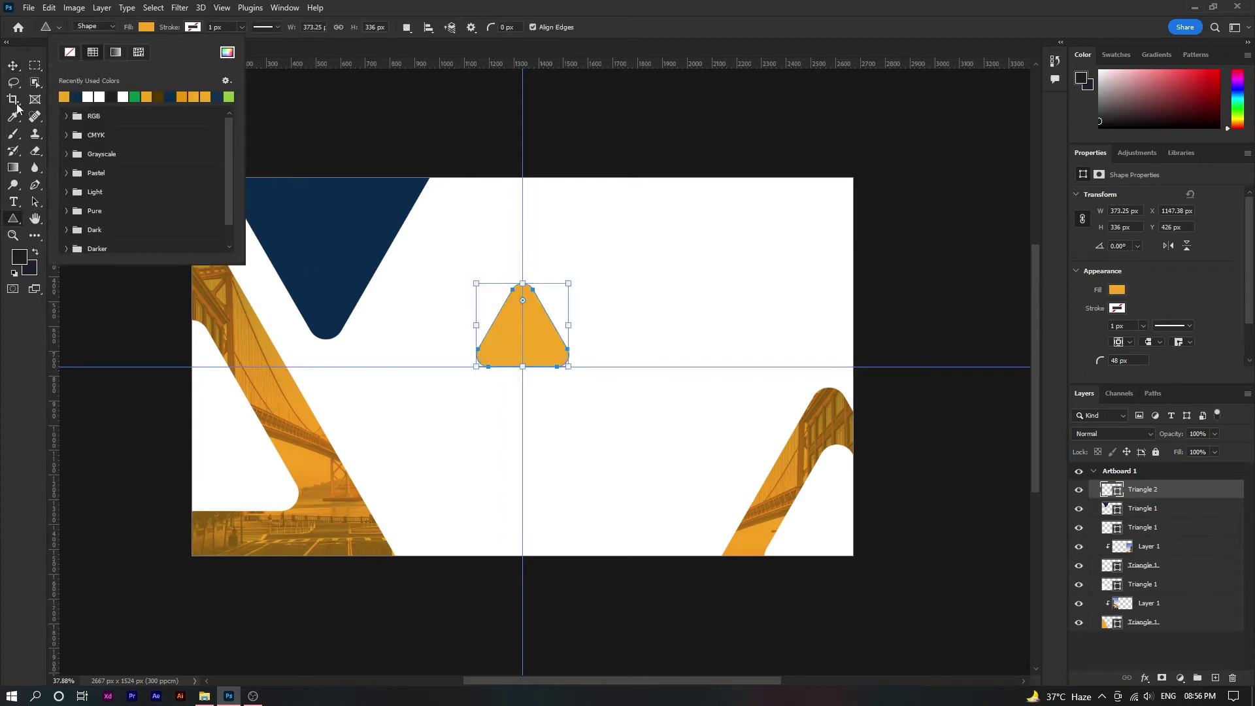
left_click(14, 83)
Add a white 'L' text layer in Montserrat ExtraBold at 19 pt over the orange triangle
left_click(14, 202)
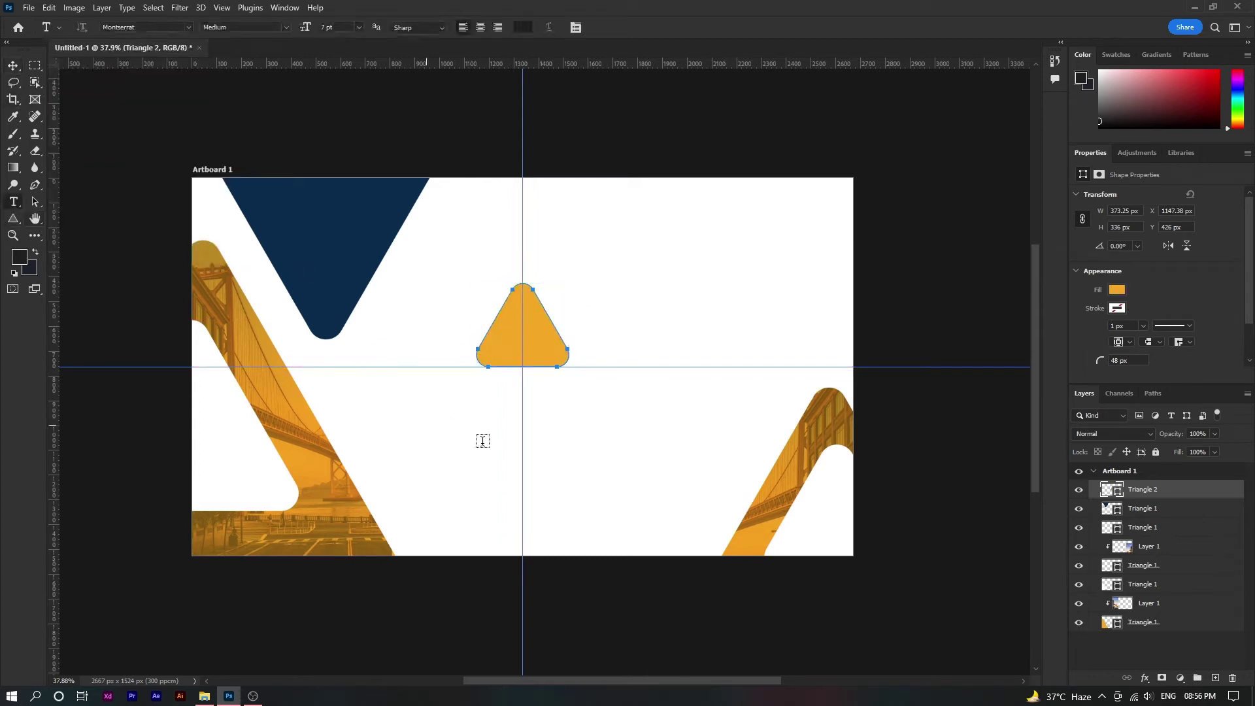
left_click(482, 441)
key("BackSpace")
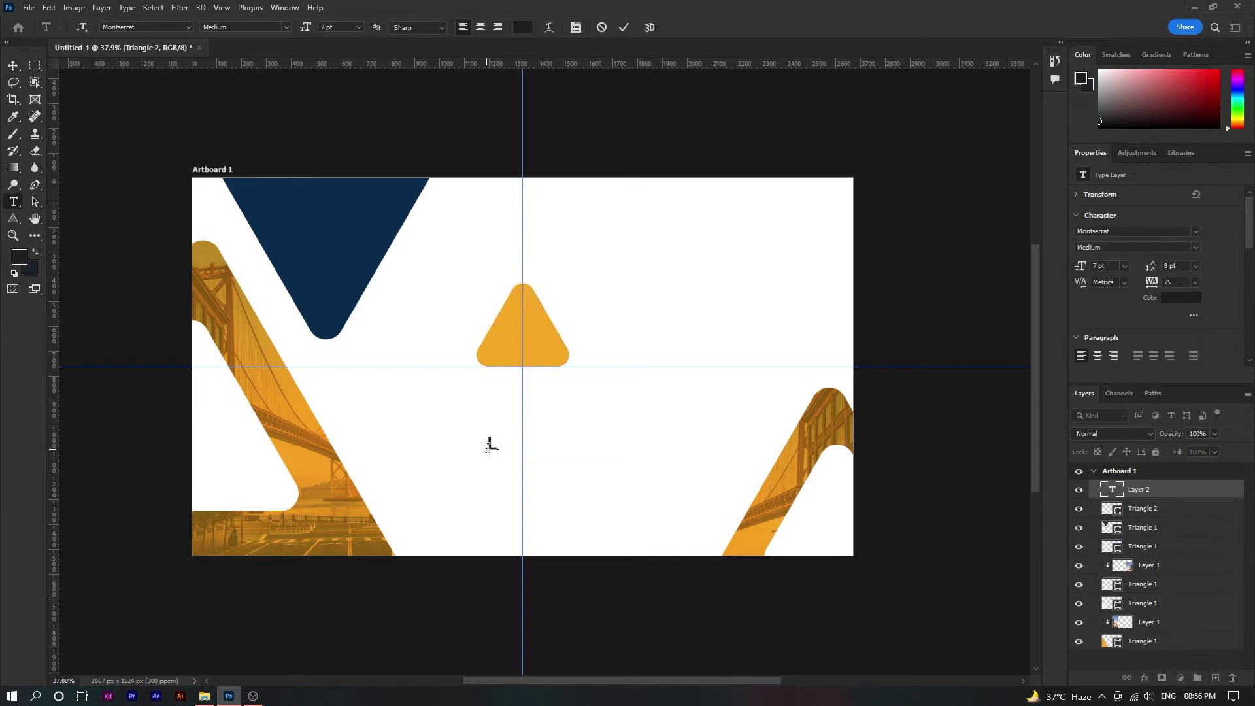
type("L")
key("ctrl+a")
left_click_drag(585, 518, 610, 403)
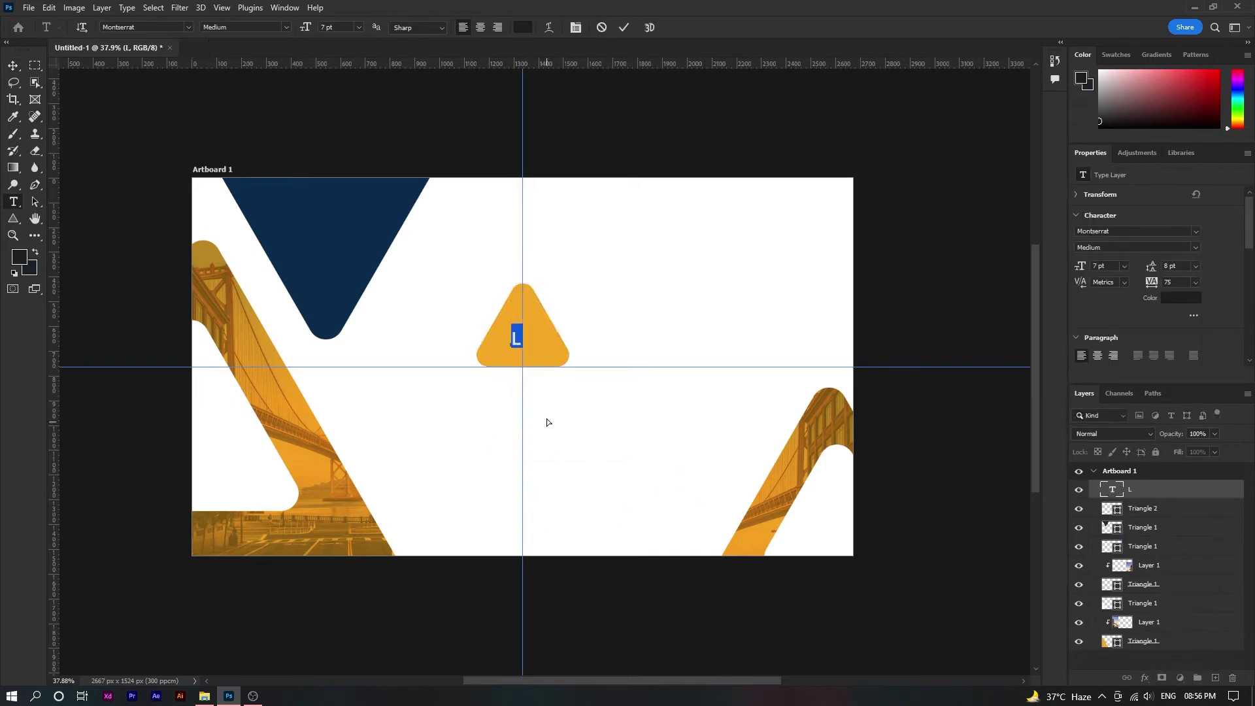
left_click(18, 258)
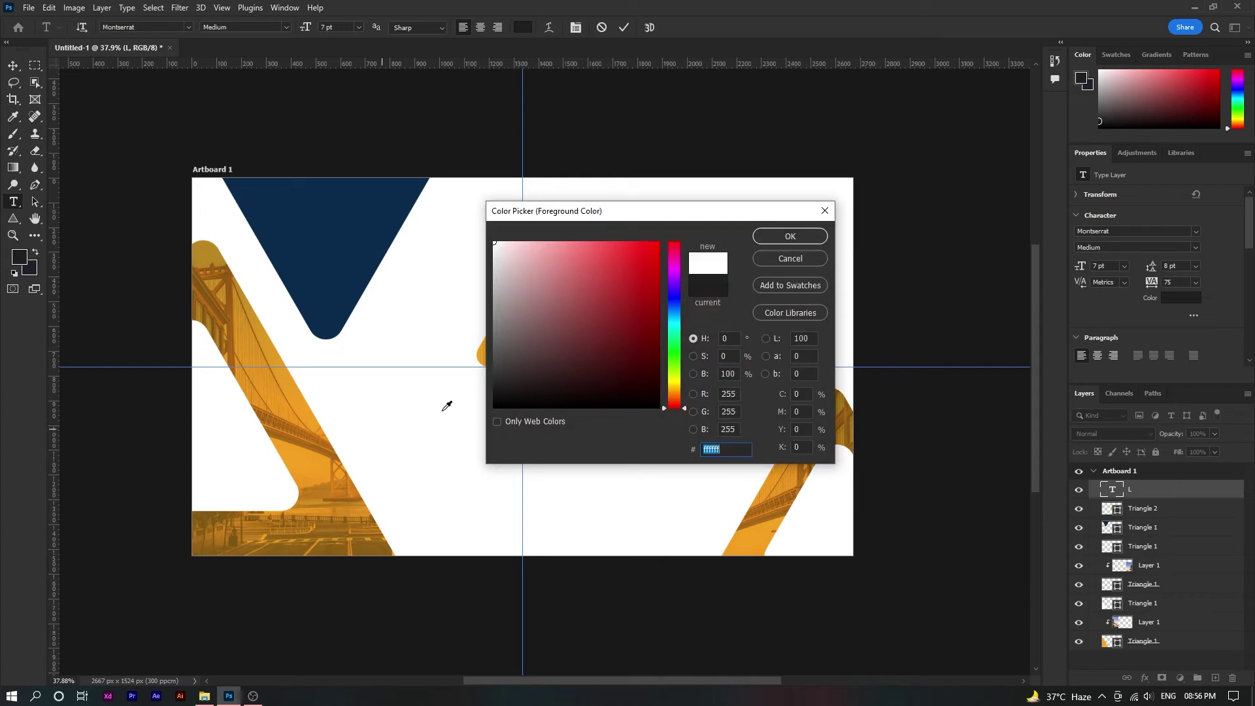
left_click(779, 241)
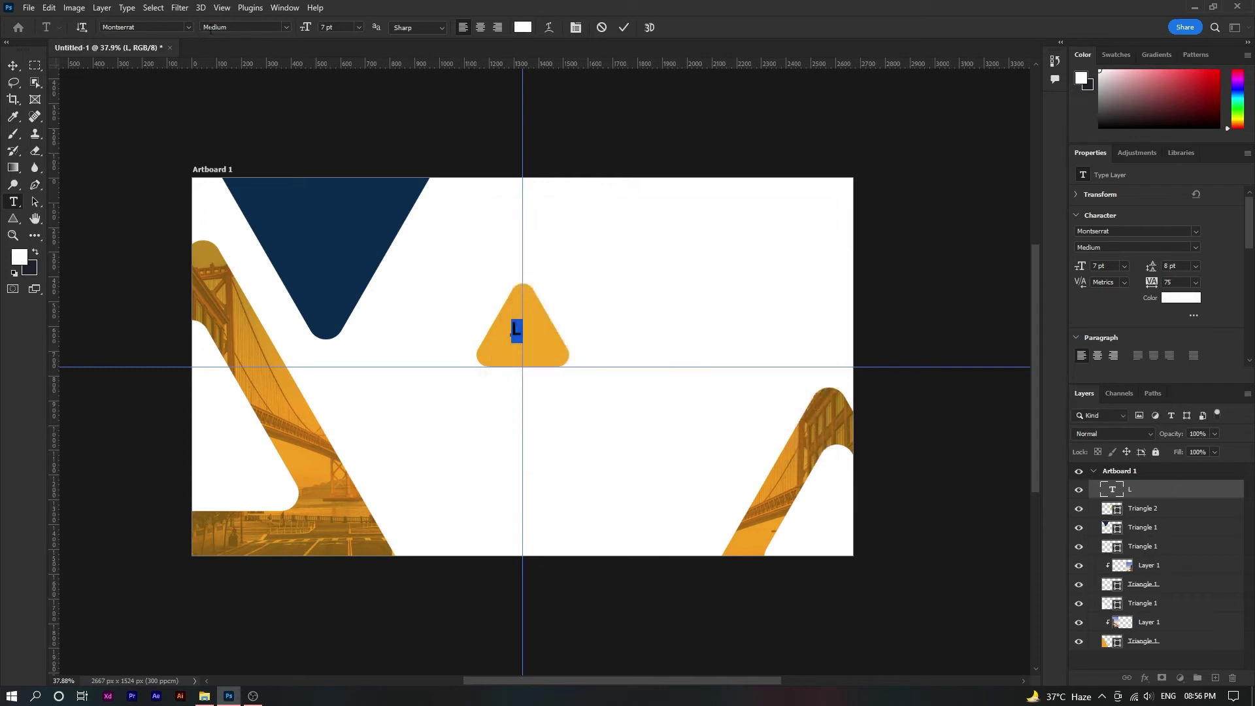
left_click(162, 26)
type("Montserrat")
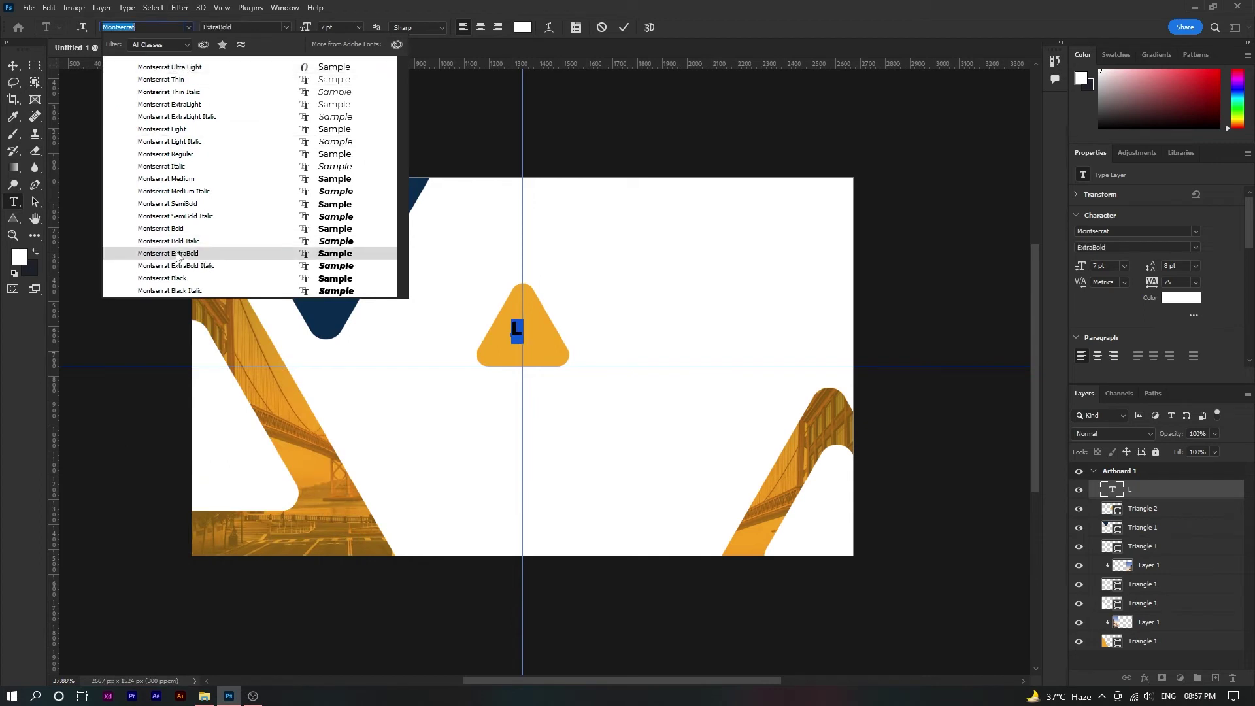
left_click(177, 256)
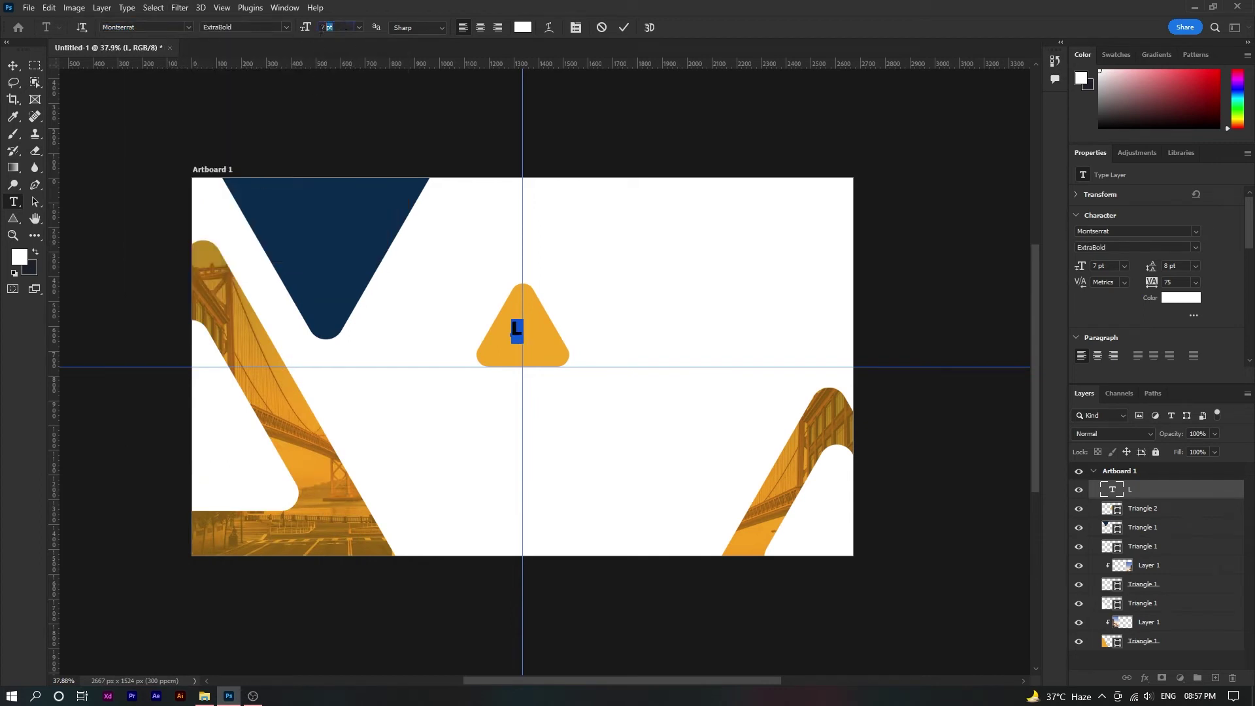
left_click(340, 27)
type("15")
type("19")
key("Return")
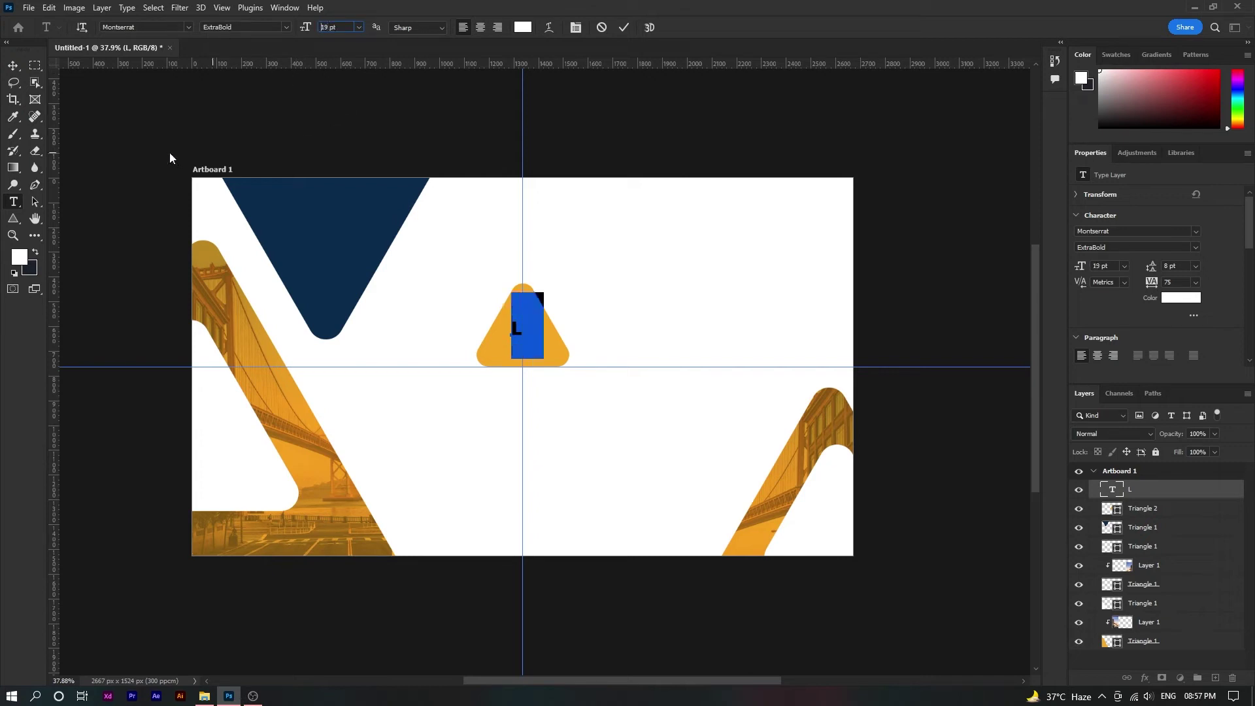
Centre the L inside the orange triangle with small shift-arrow nudges
left_click(13, 65)
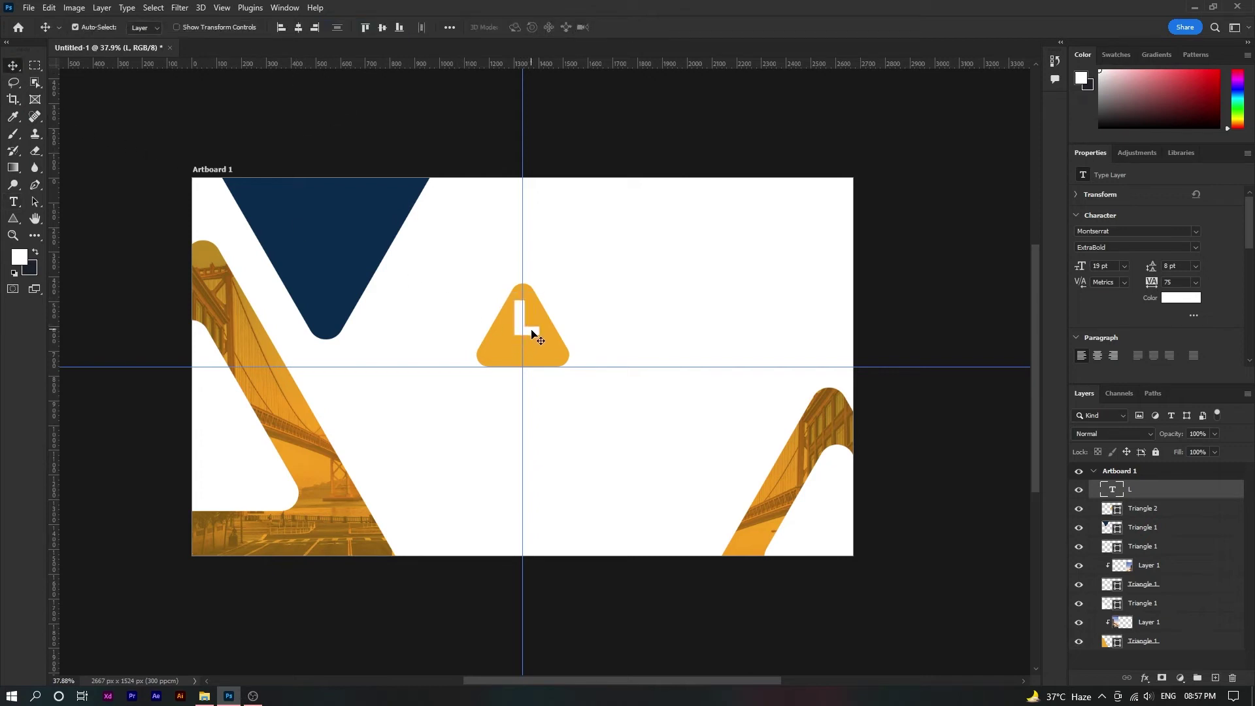
left_click_drag(520, 340, 522, 352)
key("shift+Left")
key("shift+Down")
left_click(532, 384)
left_click(20, 205)
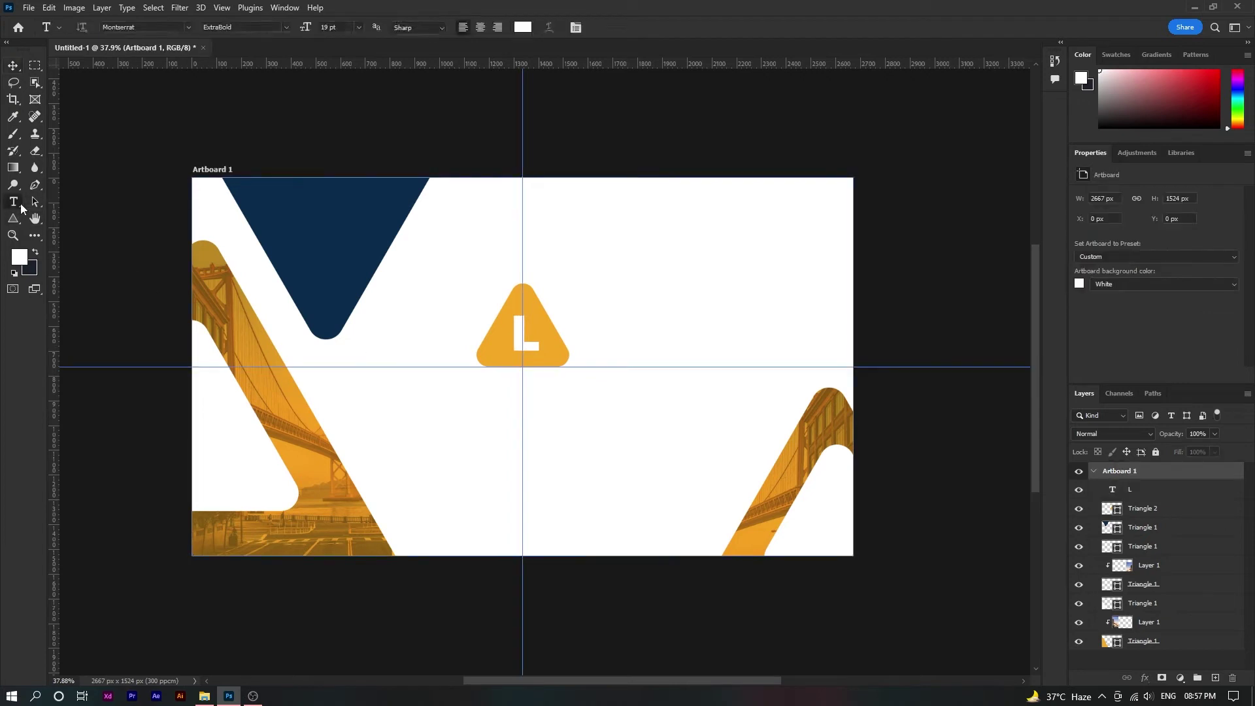
Type 'Company Logo' below the logo in dark grey 1b1b1b
left_click(432, 424)
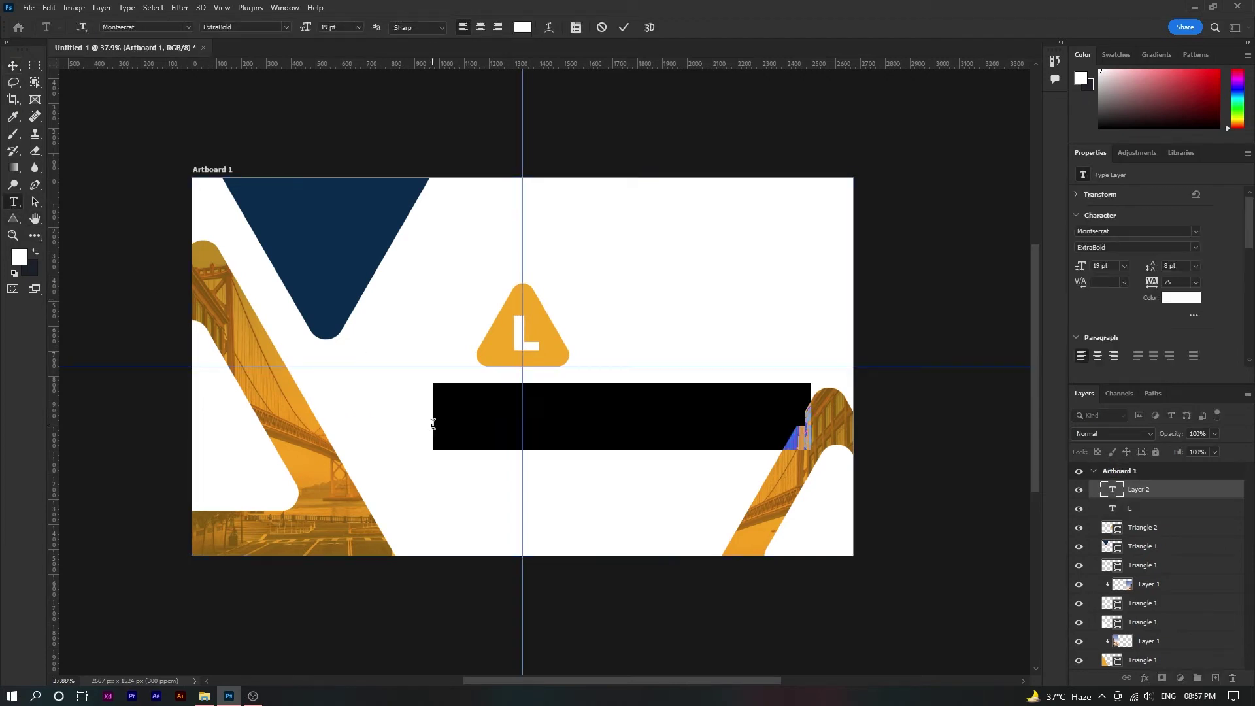
left_click(15, 258)
type("212020")
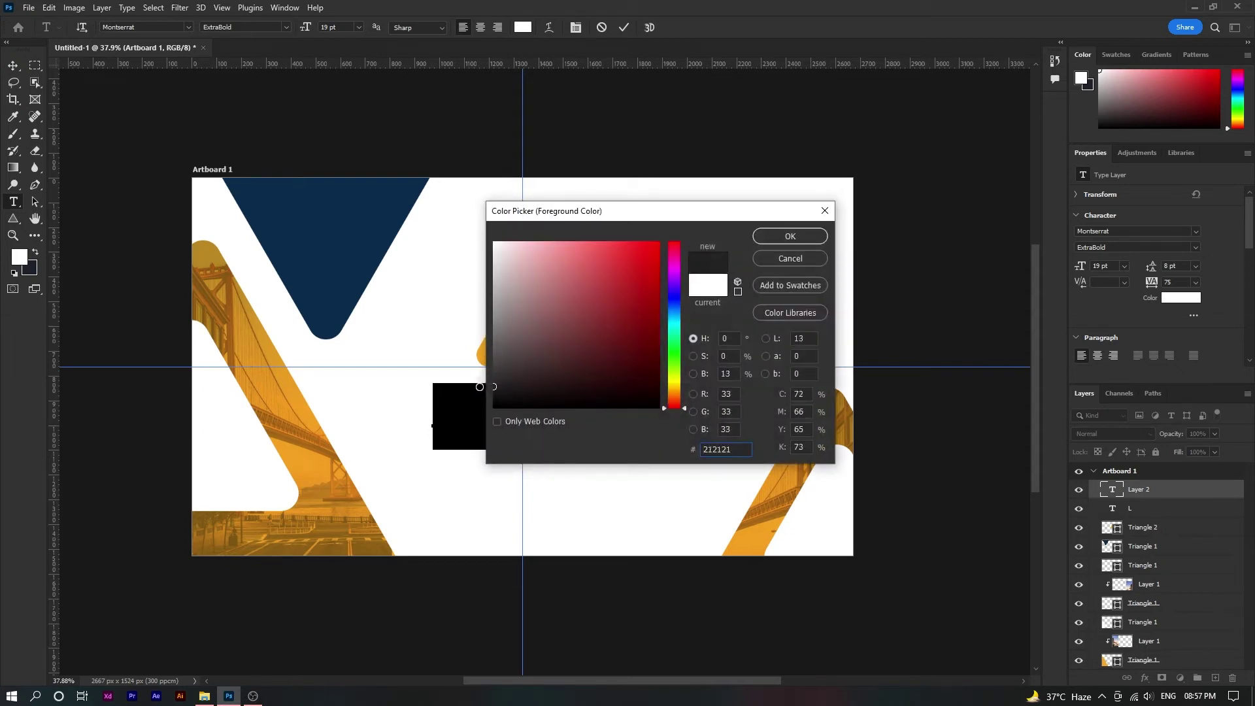
type("1c1c1c")
left_click_drag(478, 390, 476, 388)
left_click(790, 237)
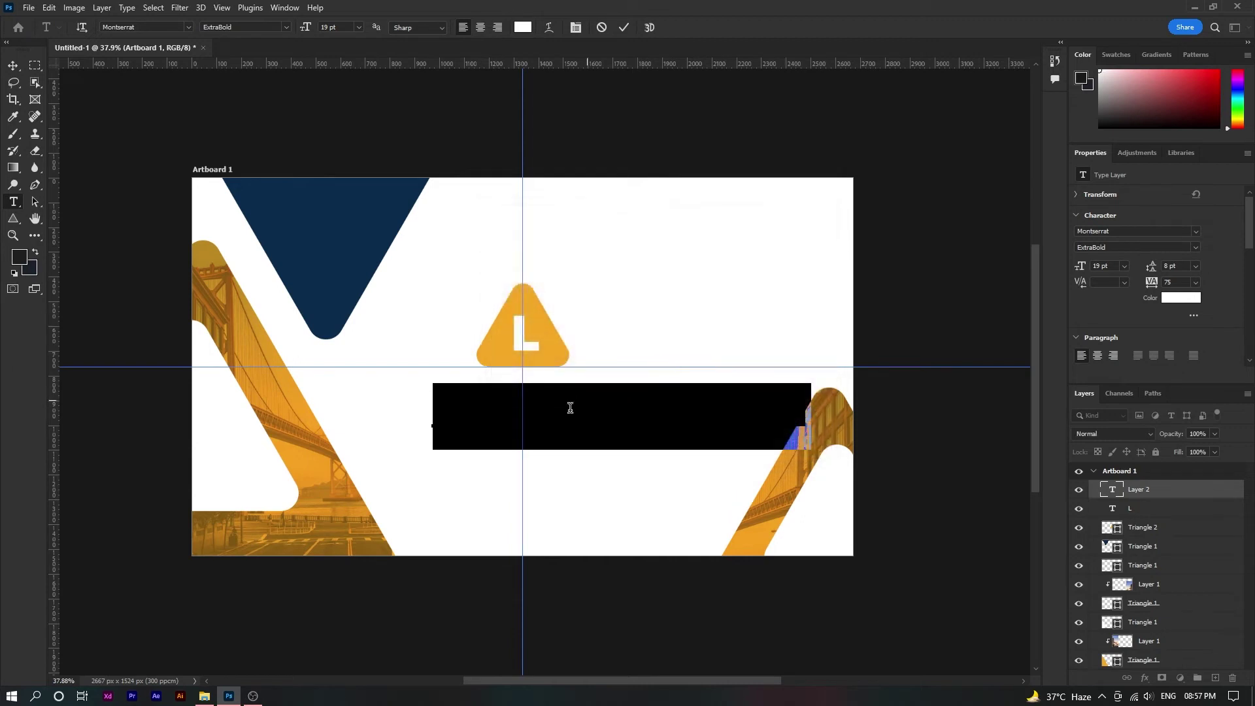
type("Com")
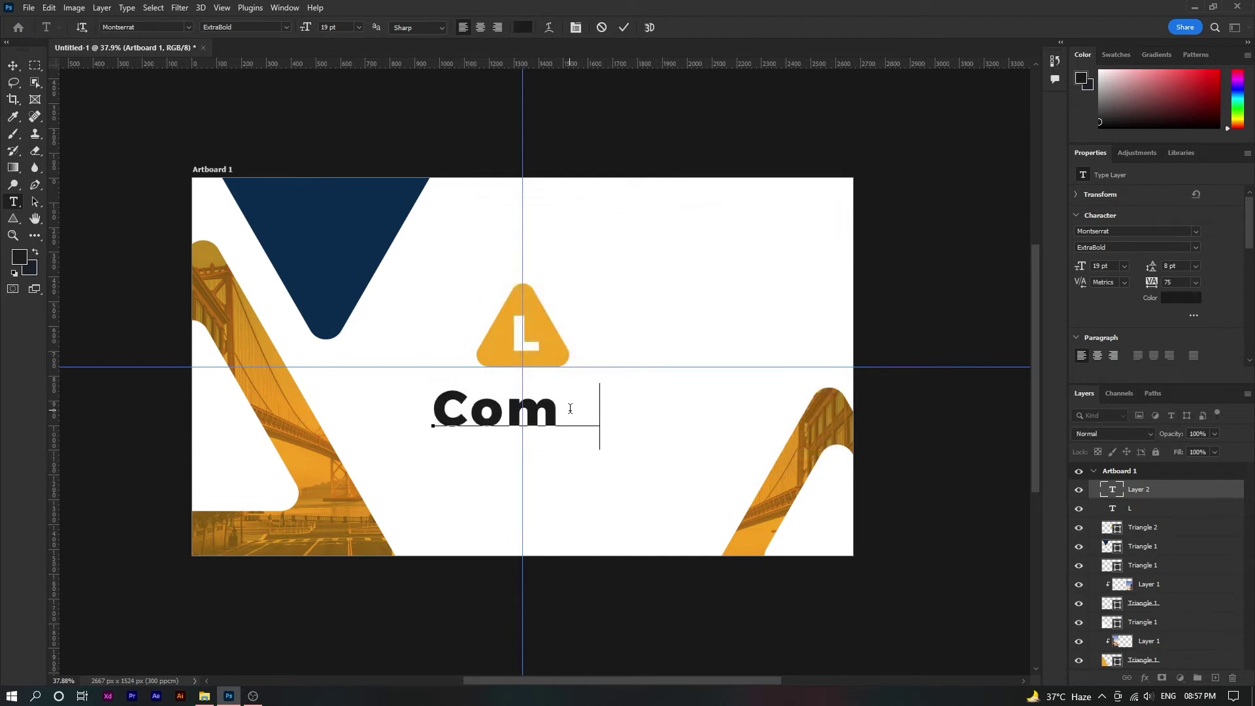
type("pany Logo")
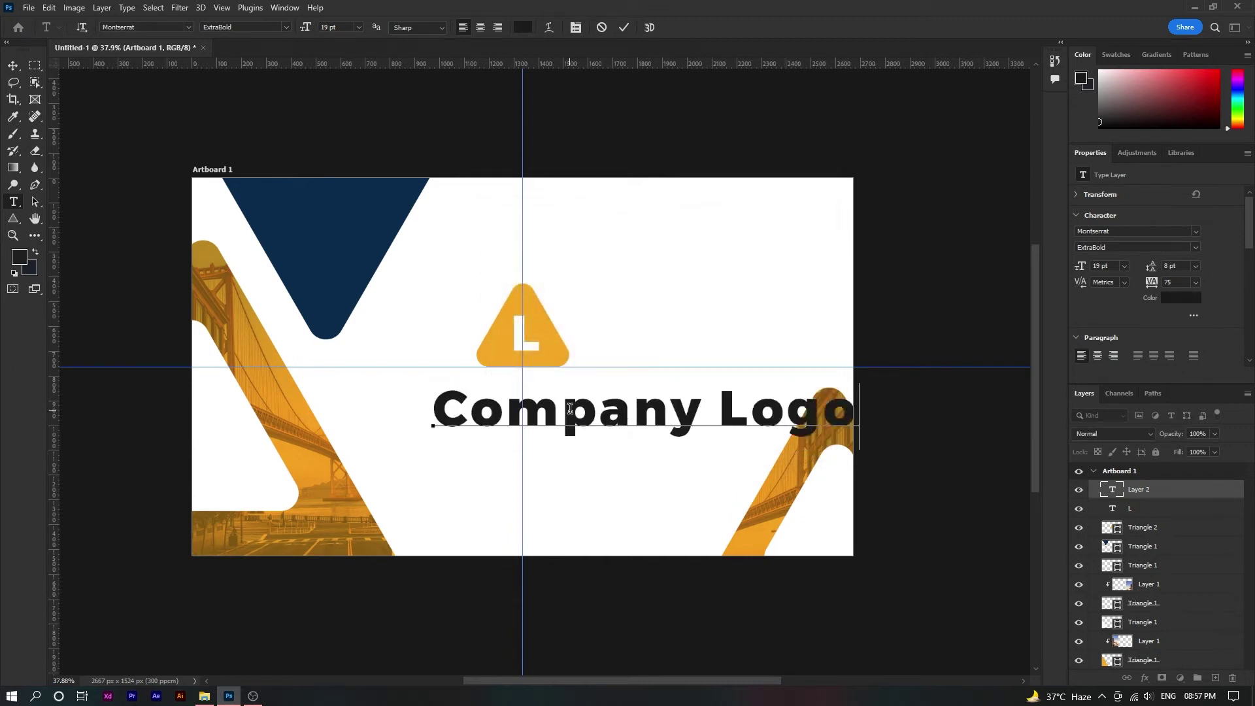
Set 'Company Logo' to 10 pt with letter tracking of 10
triple_click(581, 400)
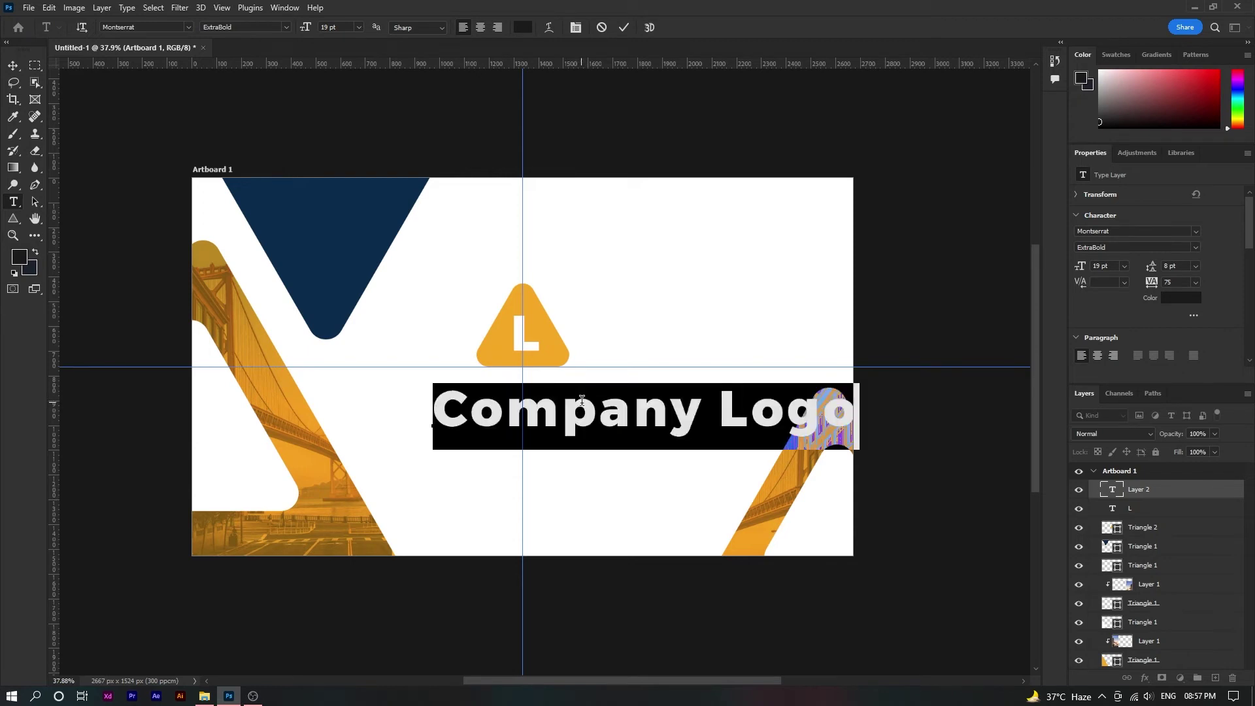
left_click(335, 26)
type("10")
key("Return")
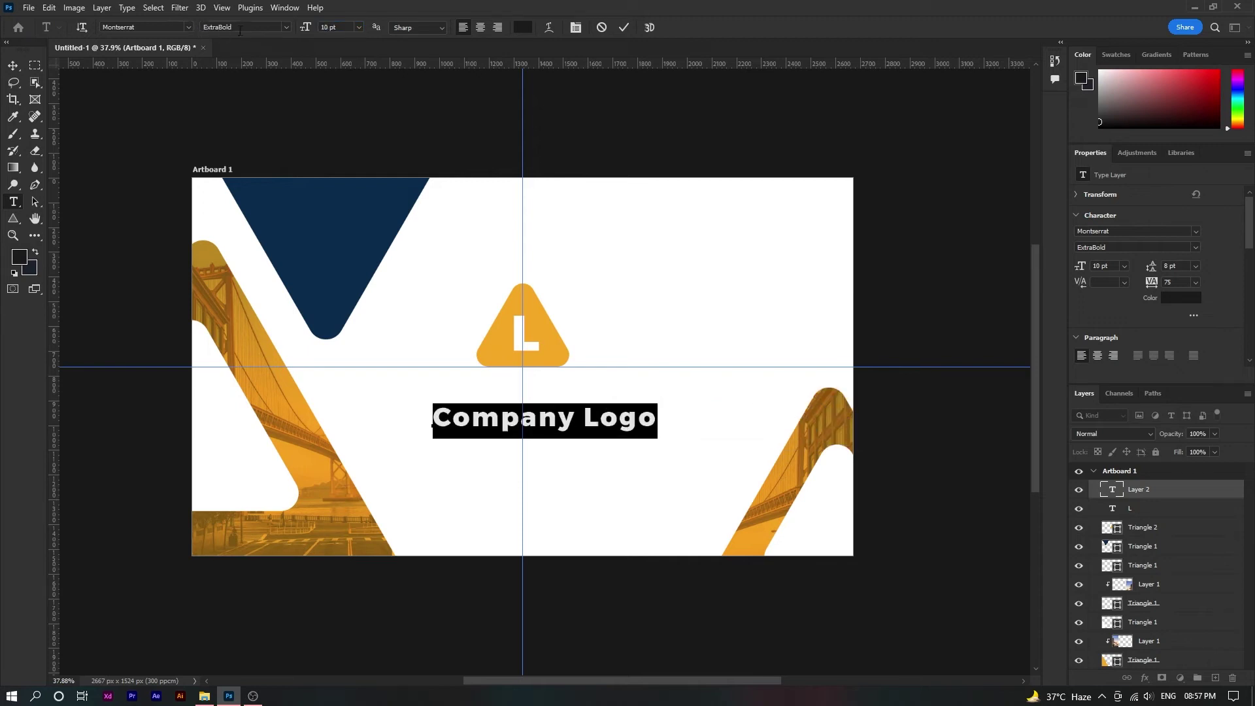
left_click(1197, 283)
left_click(1180, 360)
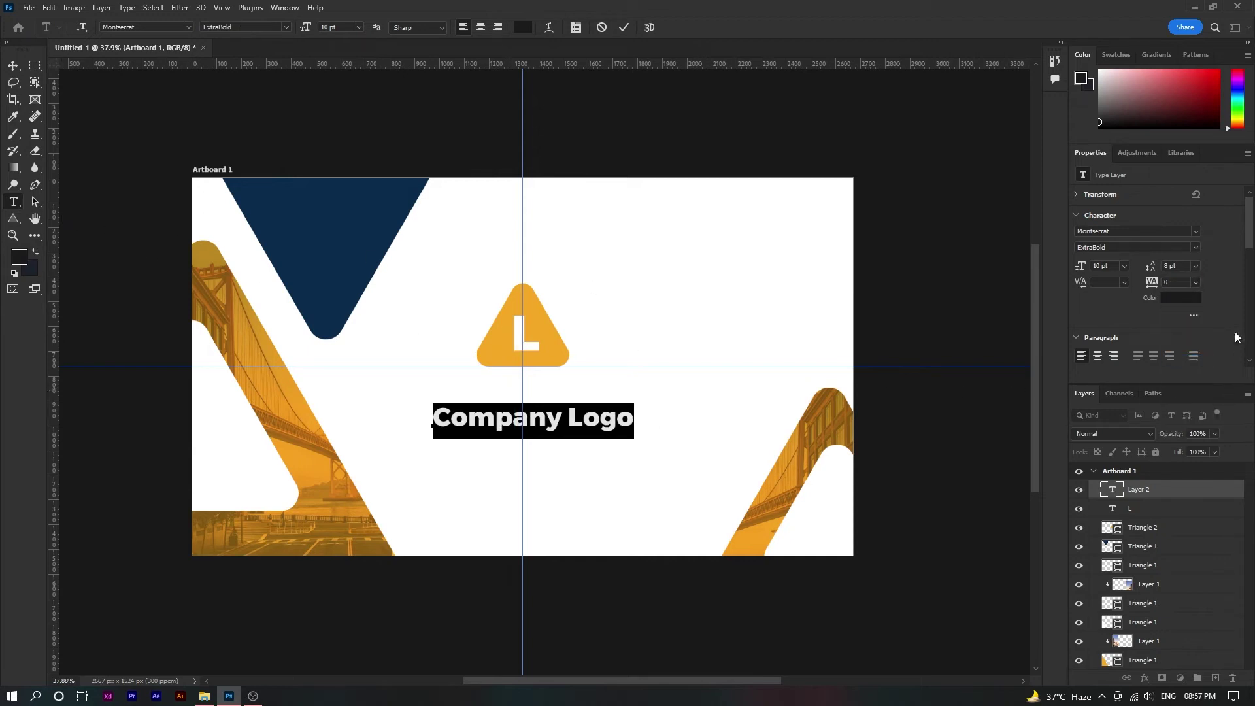
left_click(1197, 283)
left_click(1180, 385)
Move 'Company Logo' up to sit just beneath the orange triangle
left_click(16, 68)
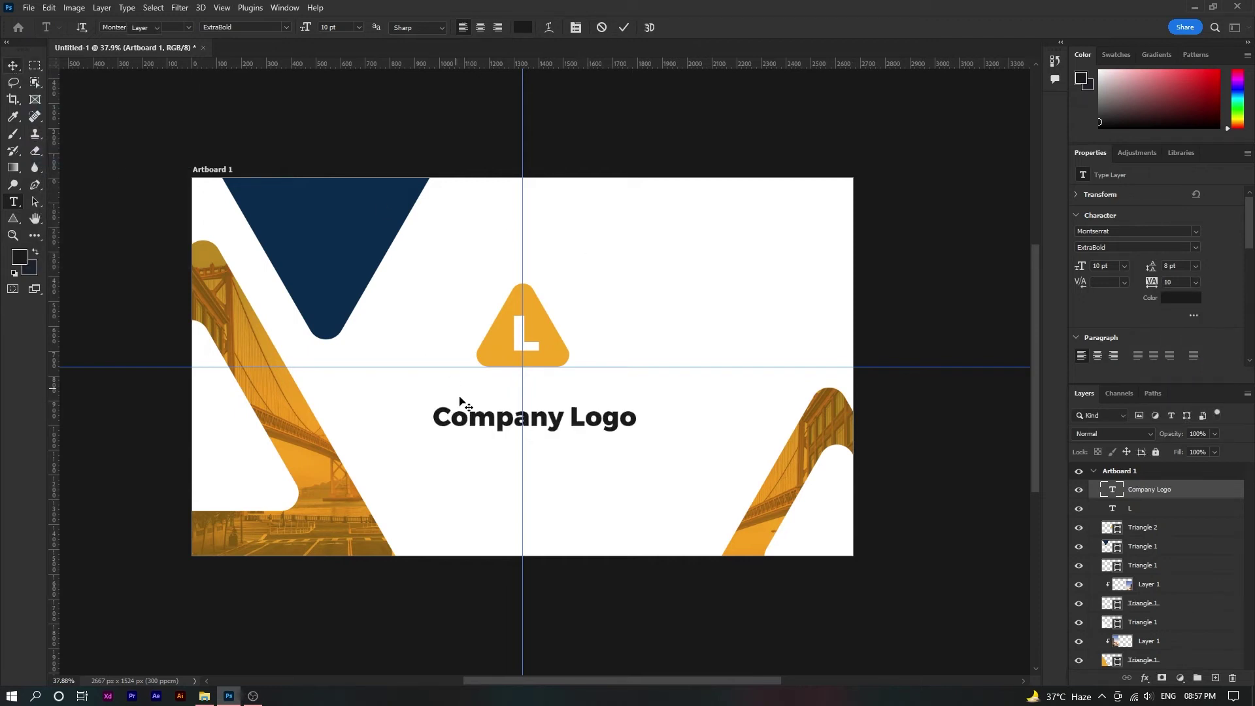
key("ctrl+t")
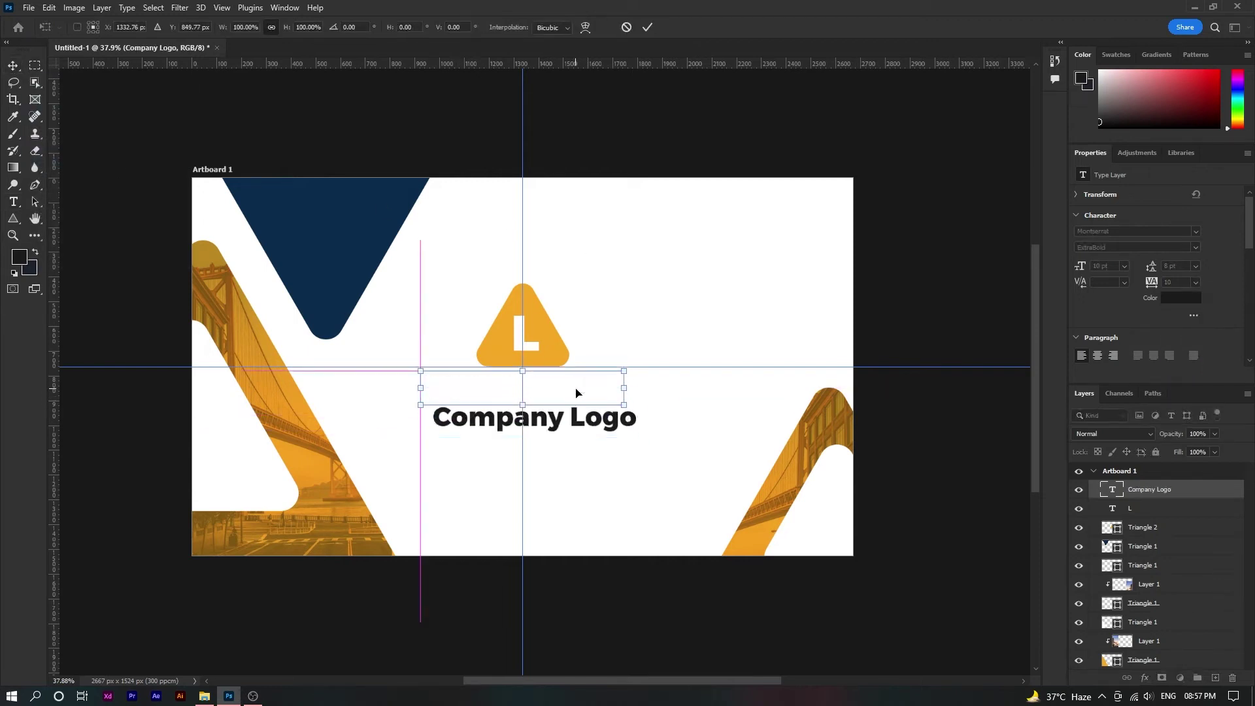
left_click_drag(589, 418, 580, 387)
key("Return")
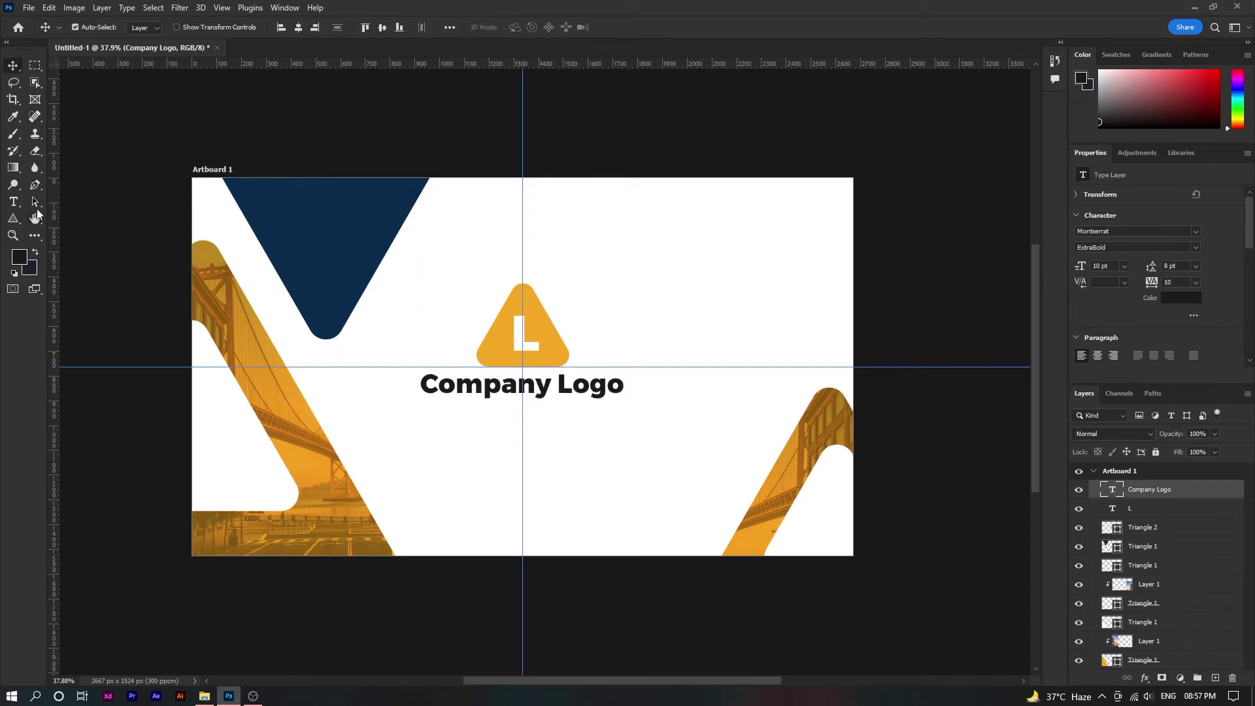
Add 'Tag Line Here' in Montserrat Medium, 7 pt, tracking 75, directly under Company Logo
left_click(13, 202)
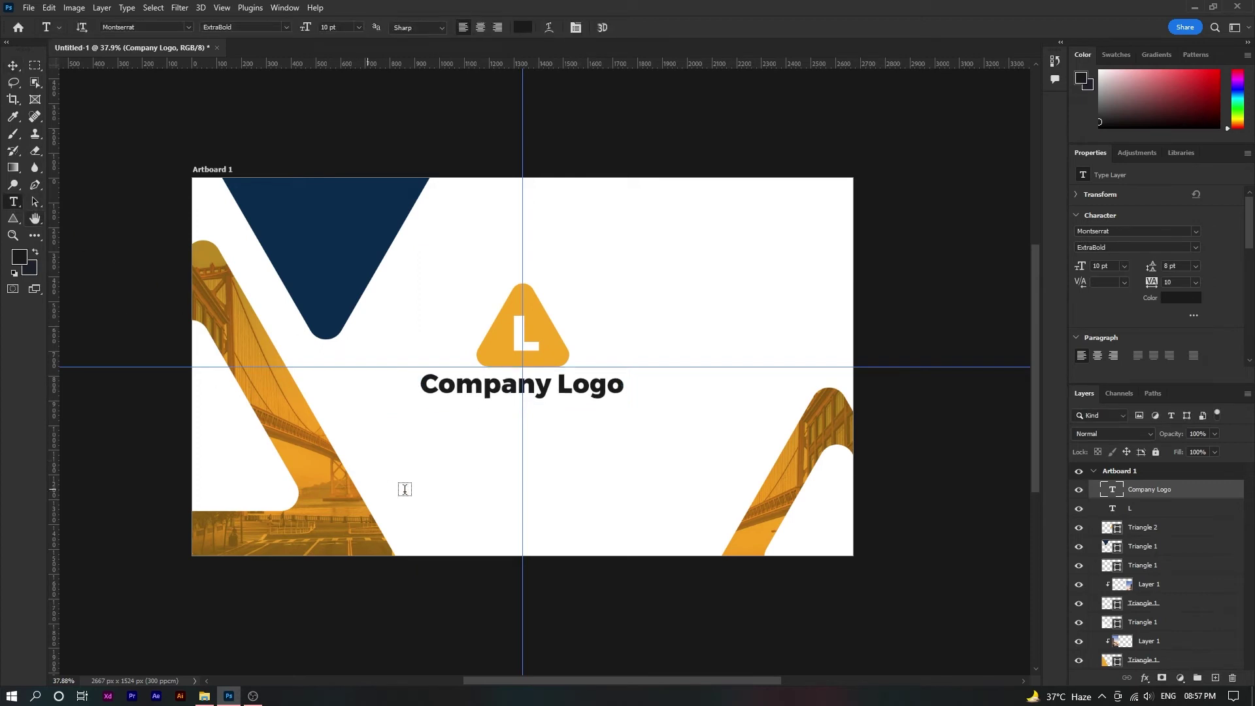
left_click(448, 472)
type("Tag ")
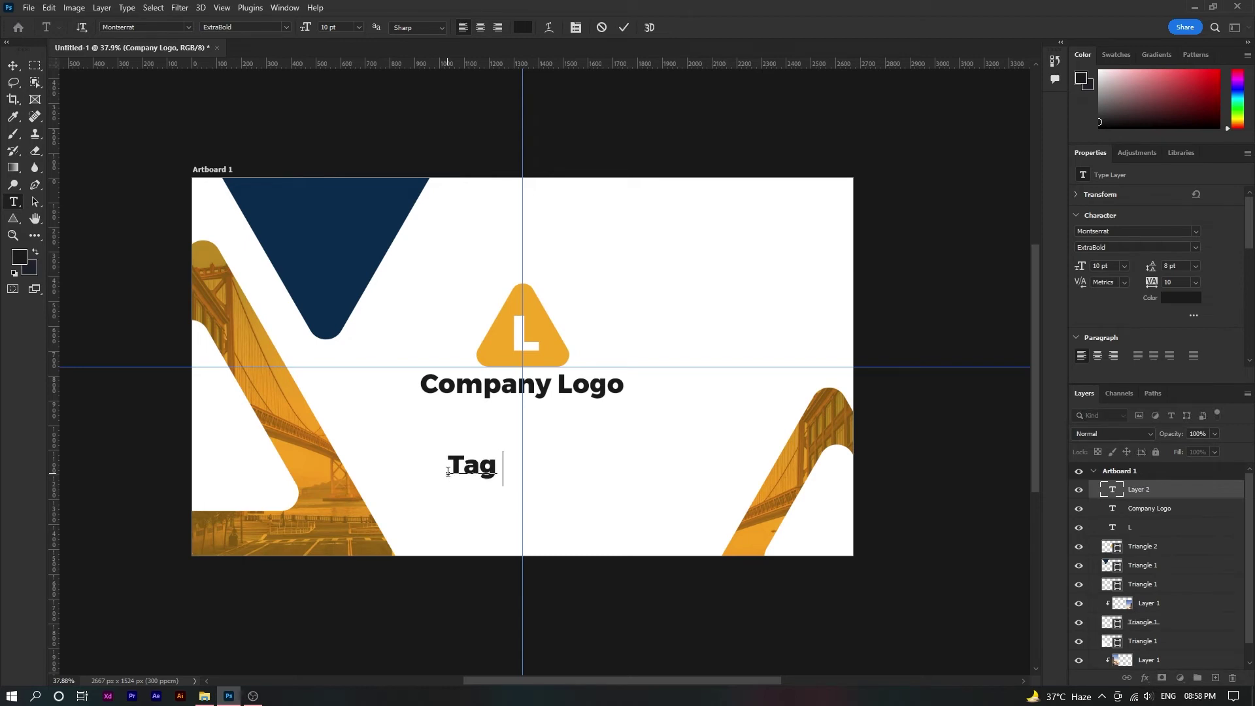
type("Line Her")
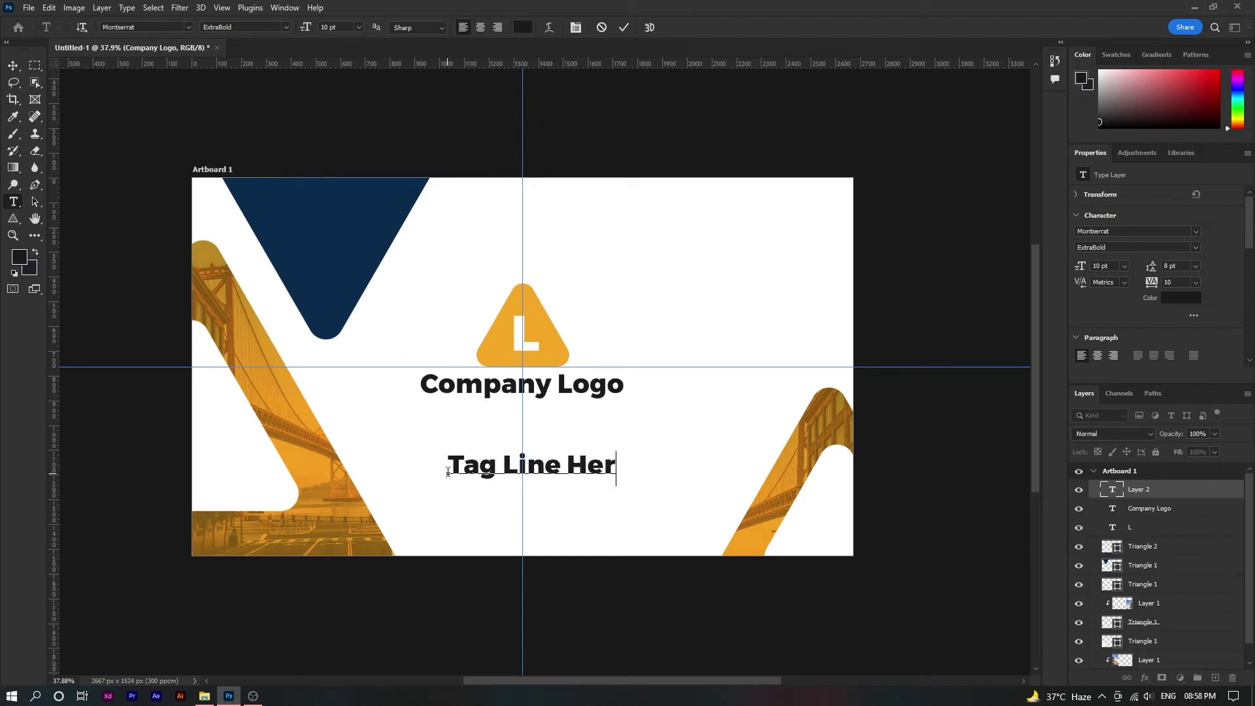
type("e")
key("ctrl+a")
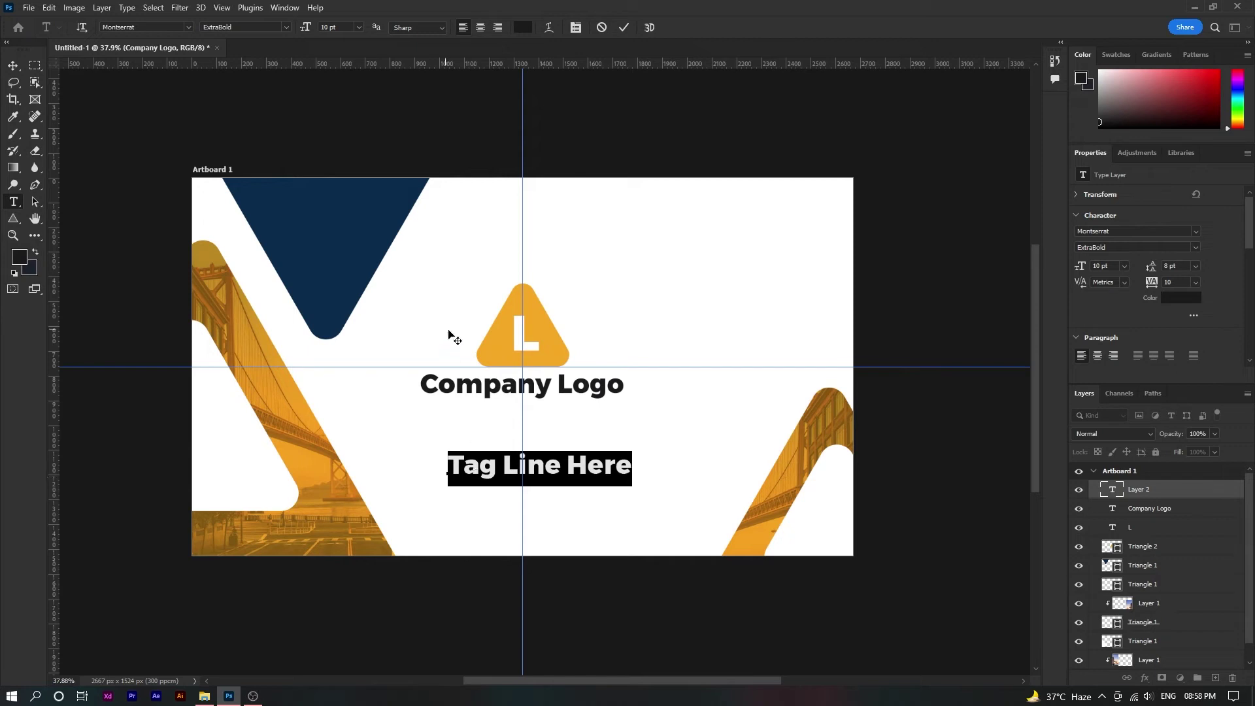
left_click(285, 26)
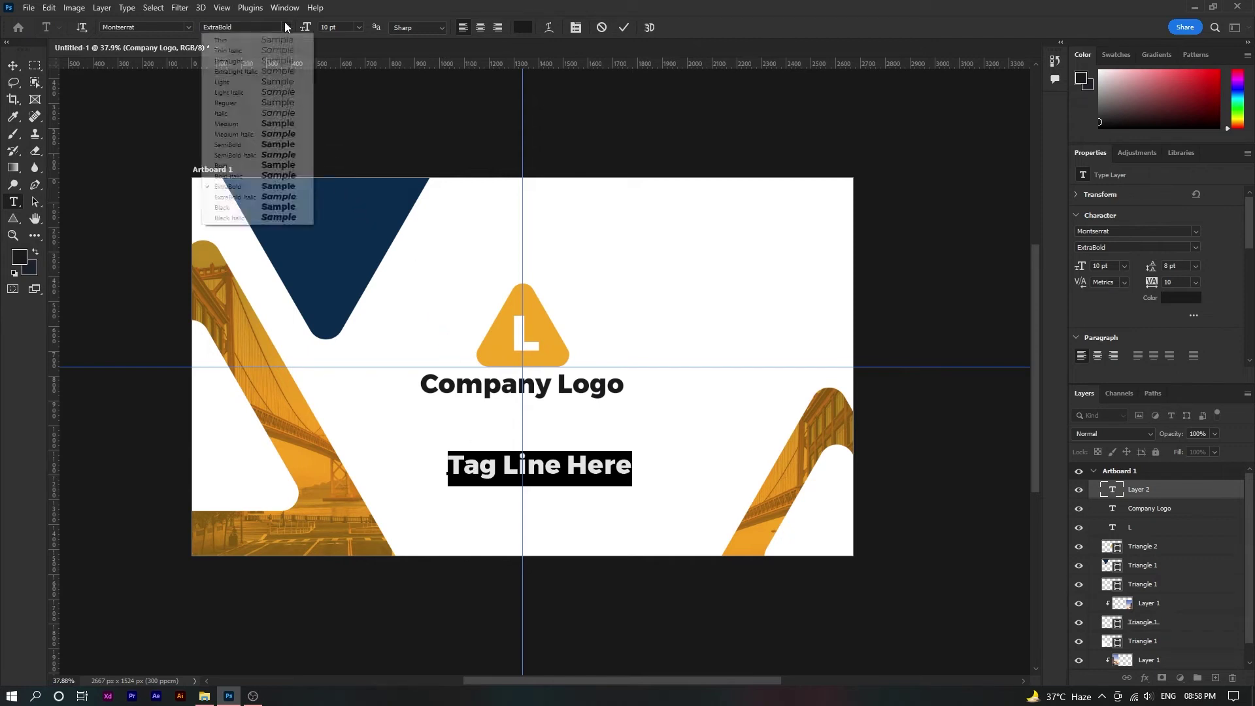
left_click(254, 124)
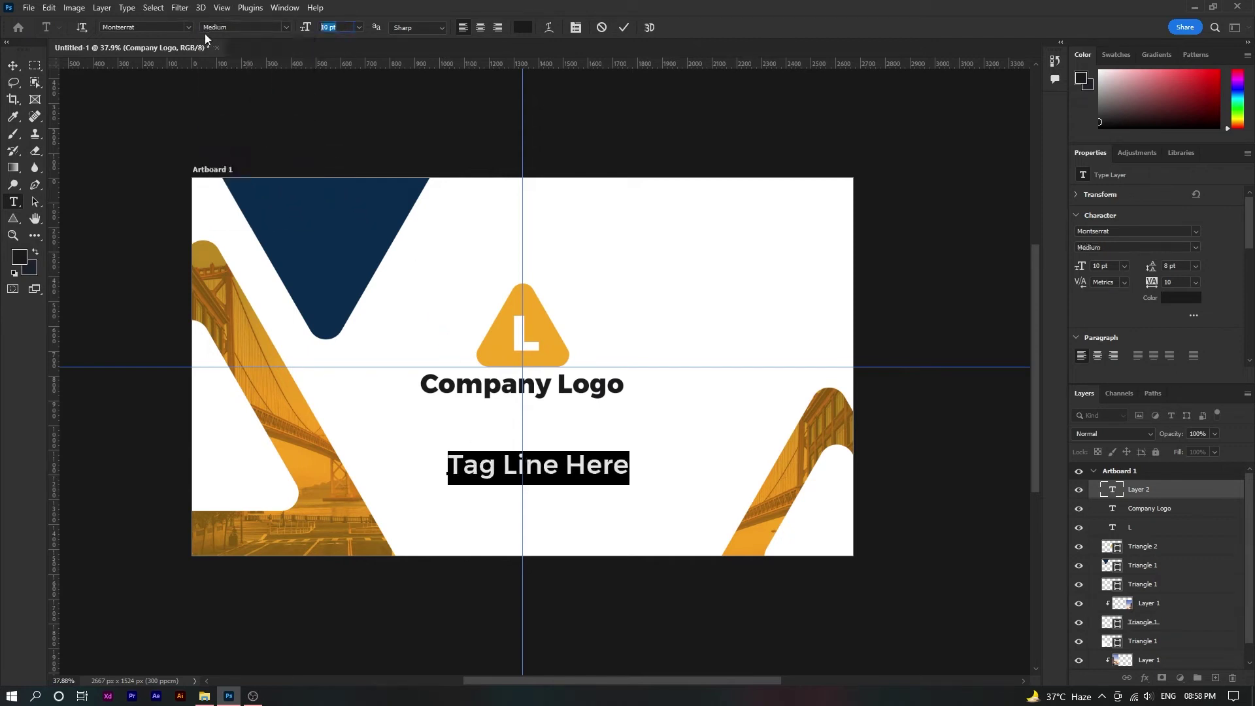
type("7")
key("Return")
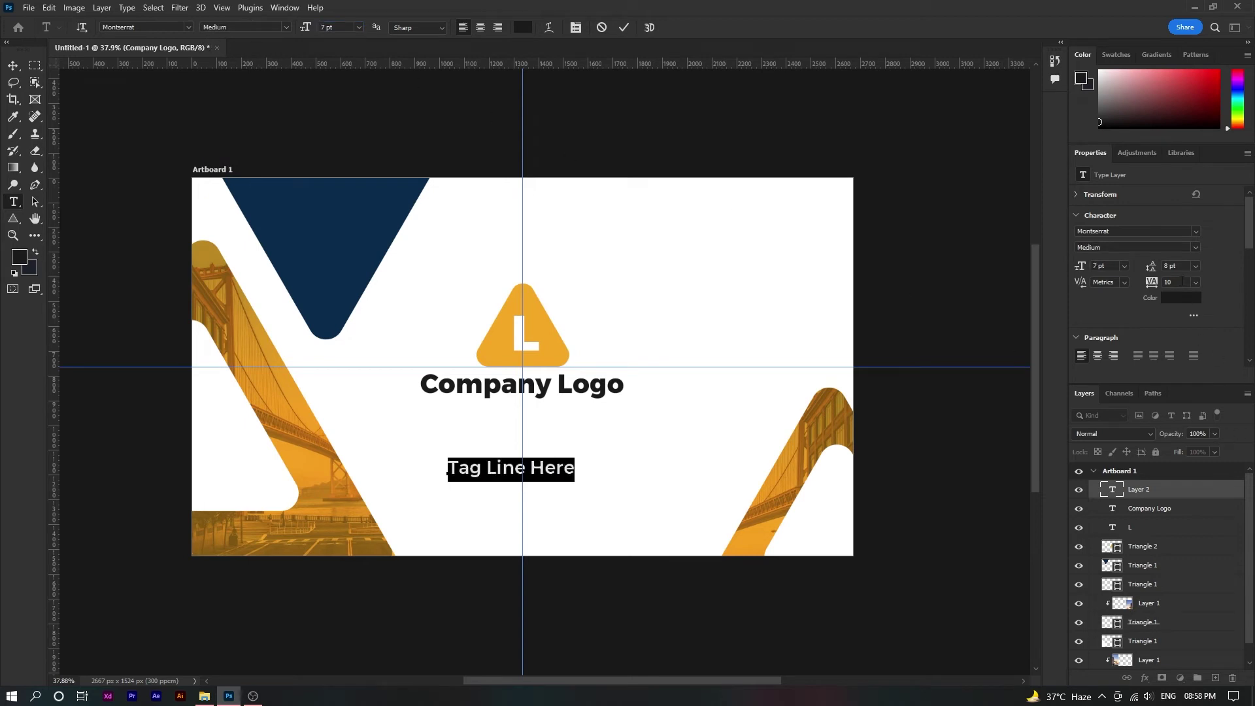
left_click(1195, 282)
left_click(1186, 419)
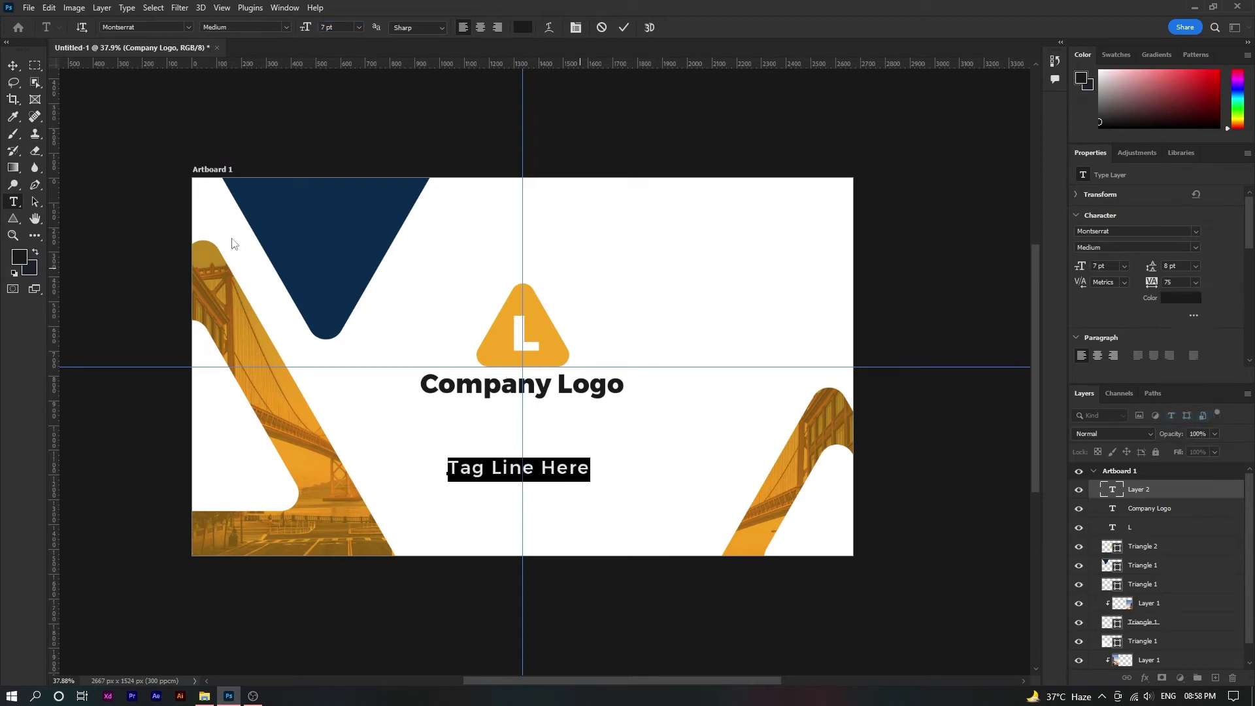
left_click(14, 66)
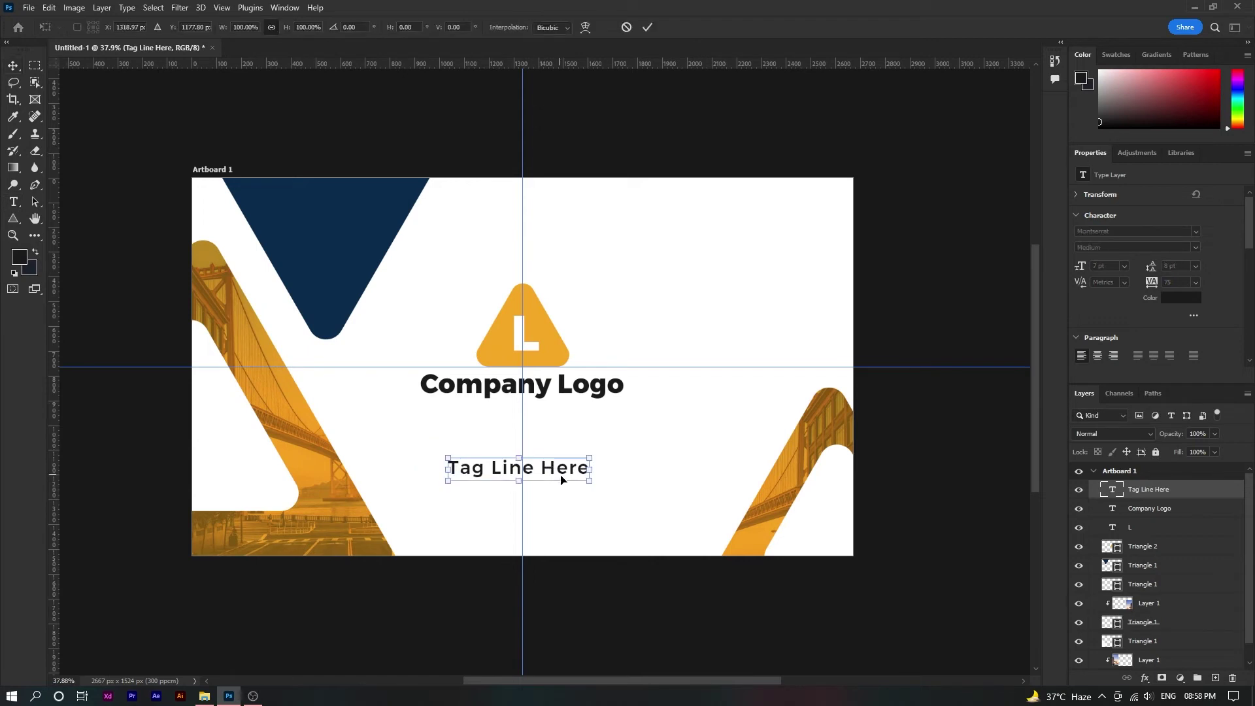
left_click_drag(563, 469, 584, 434)
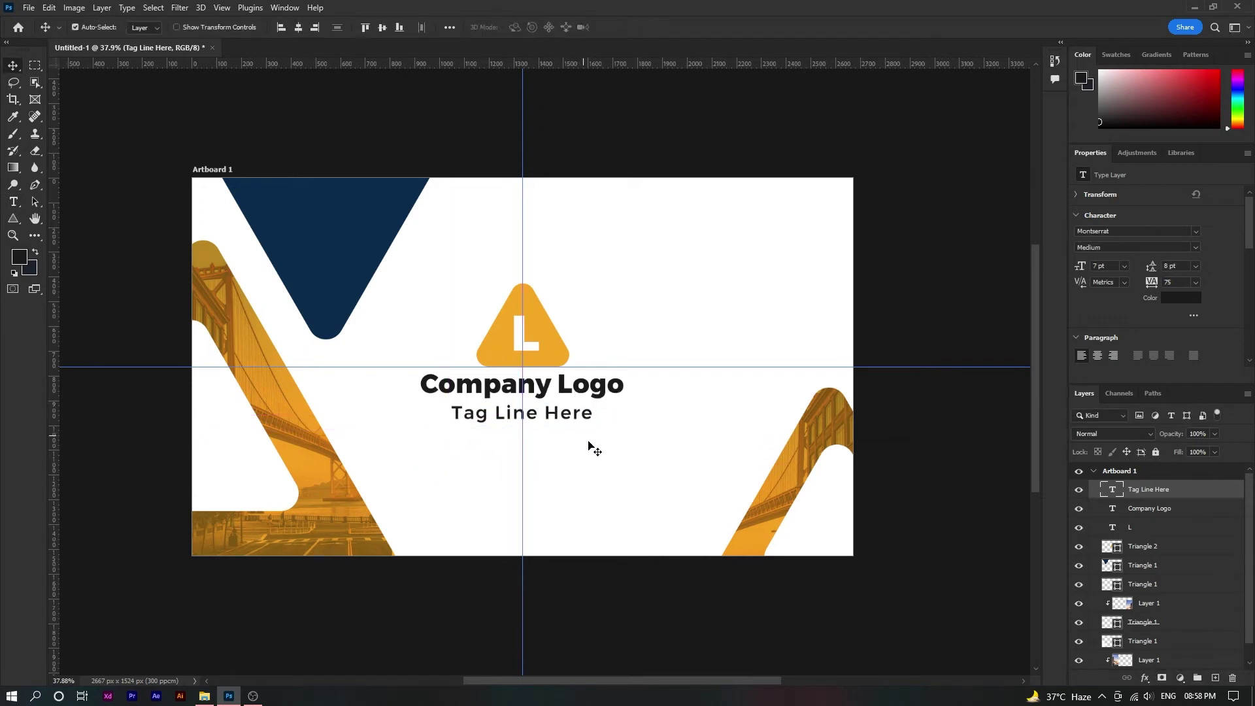
Select Company Logo and the tagline together and nudge them into position
left_click(645, 550)
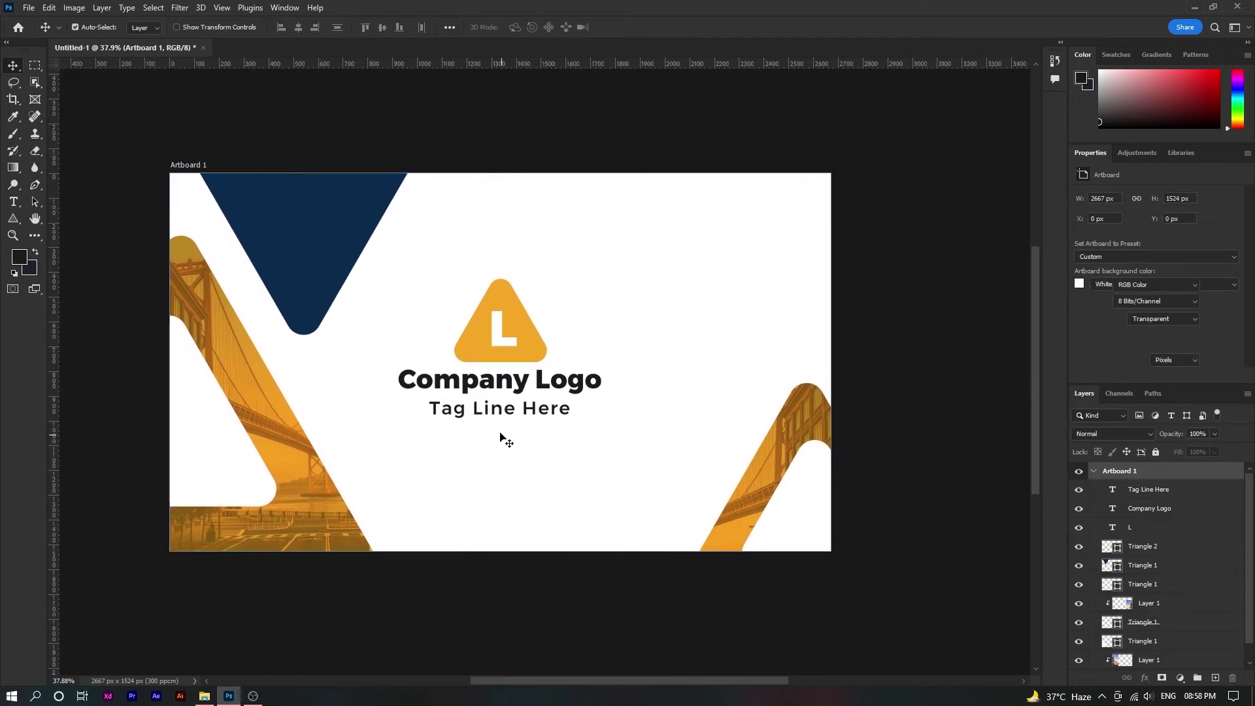
left_click_drag(502, 437, 576, 390)
key("shift+Down")
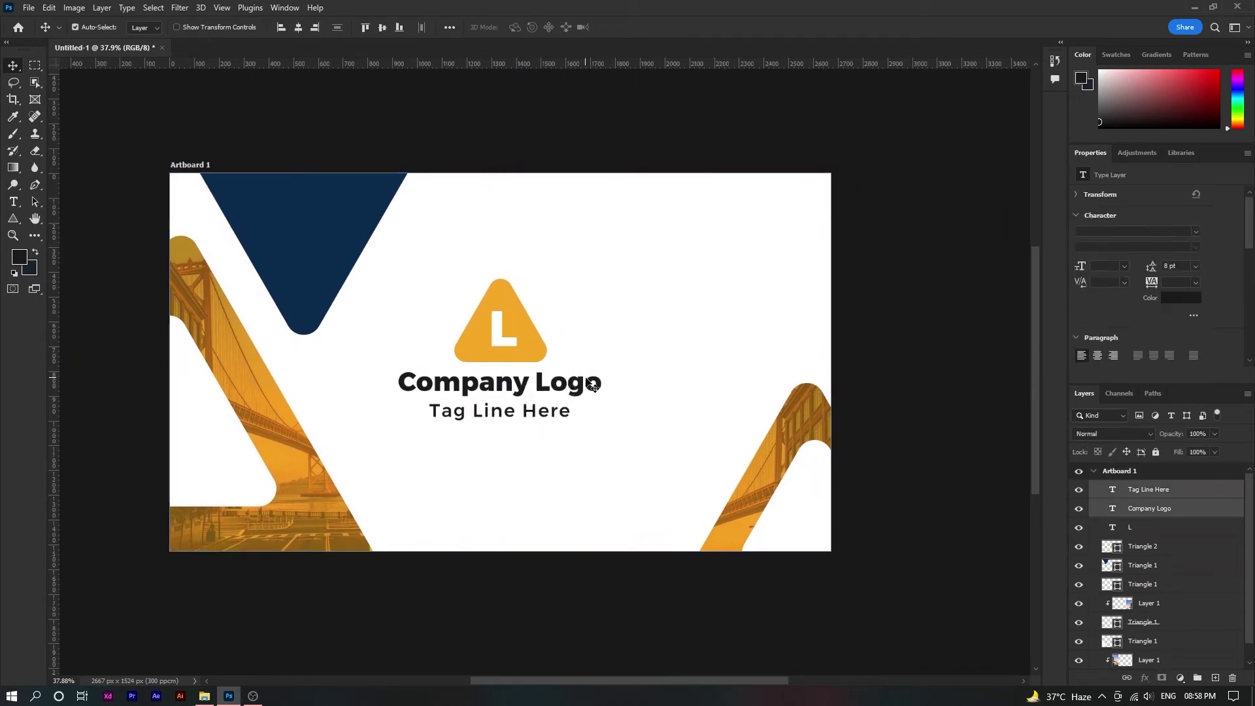
key("shift+Down")
key("shift+Down")
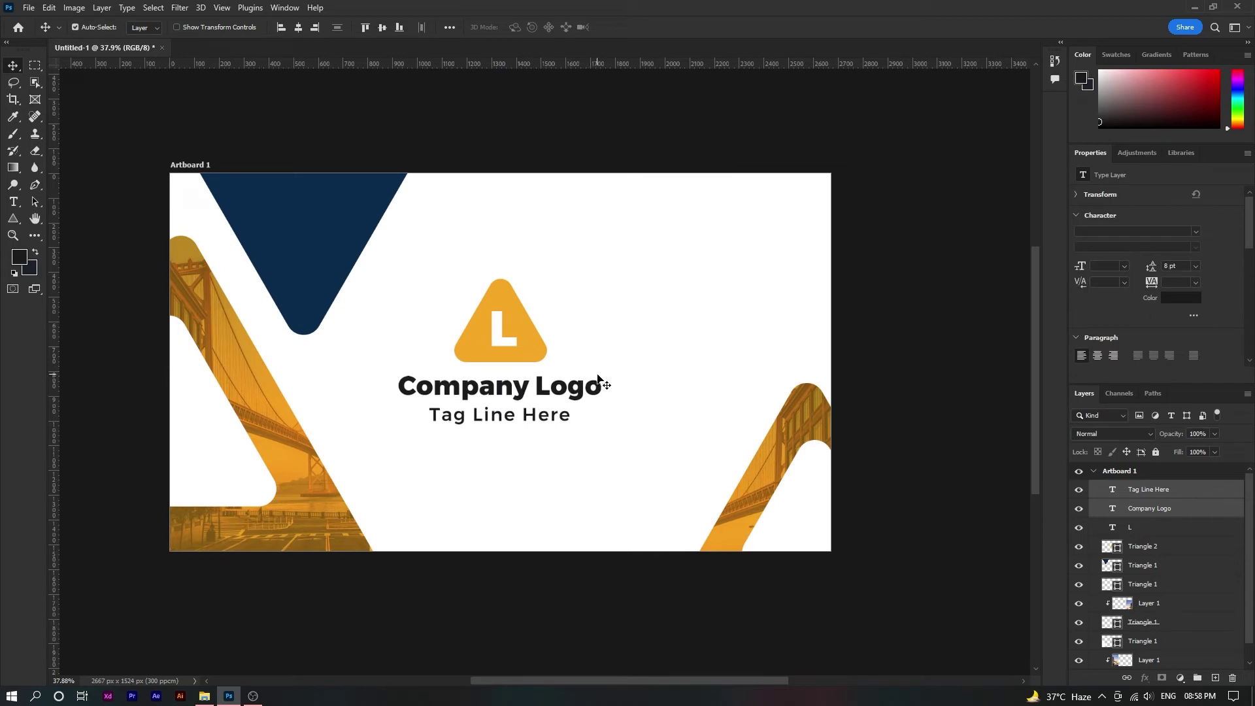
key("shift+Up")
key("shift+Up")
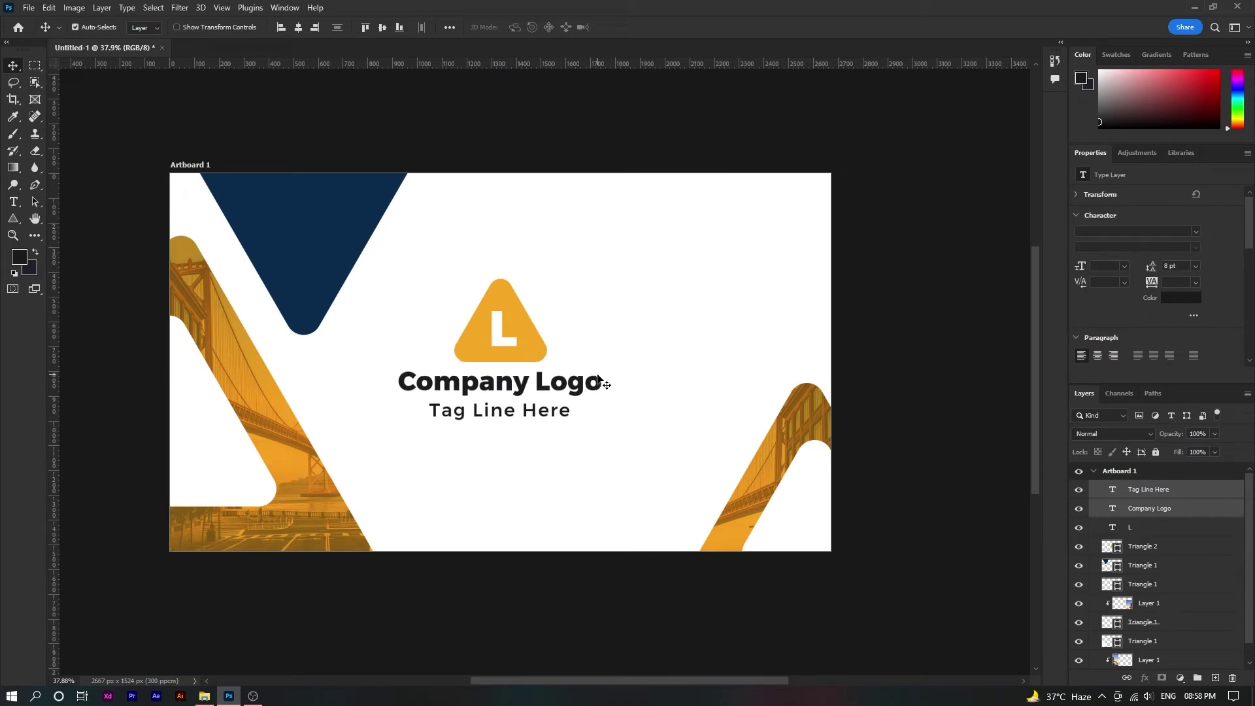
Round the orange logo triangle's corners further
left_click(499, 293)
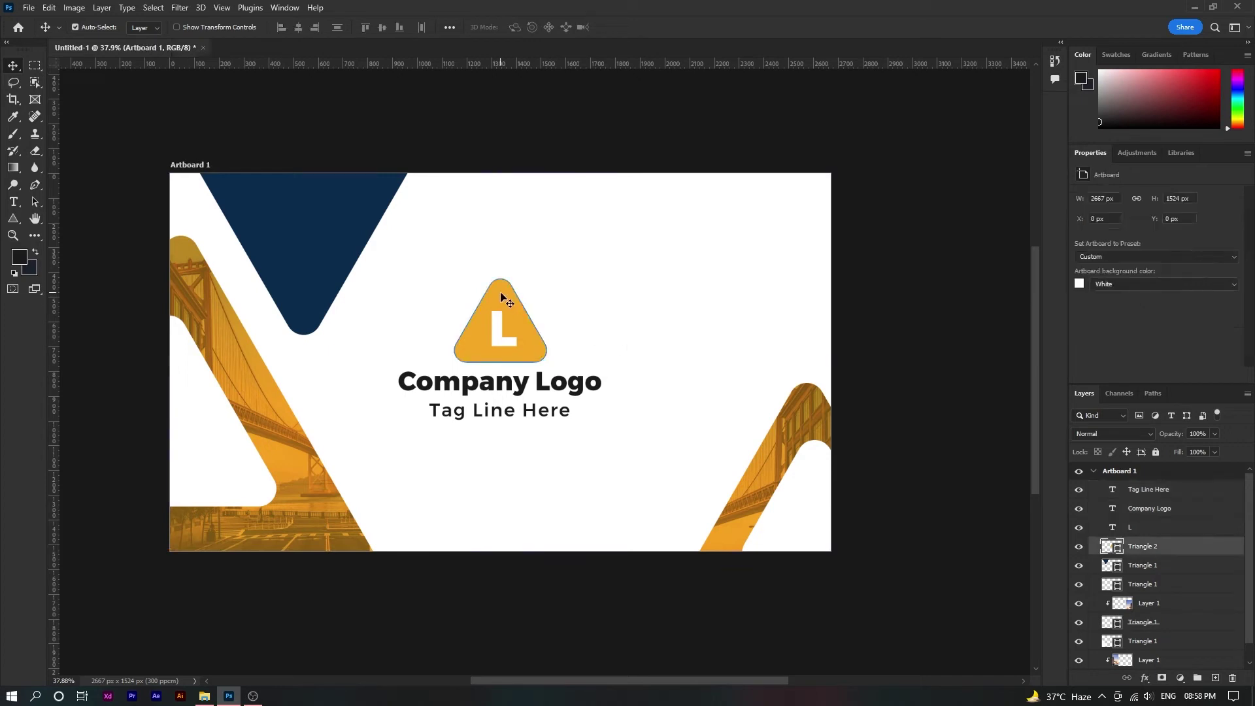
key("u")
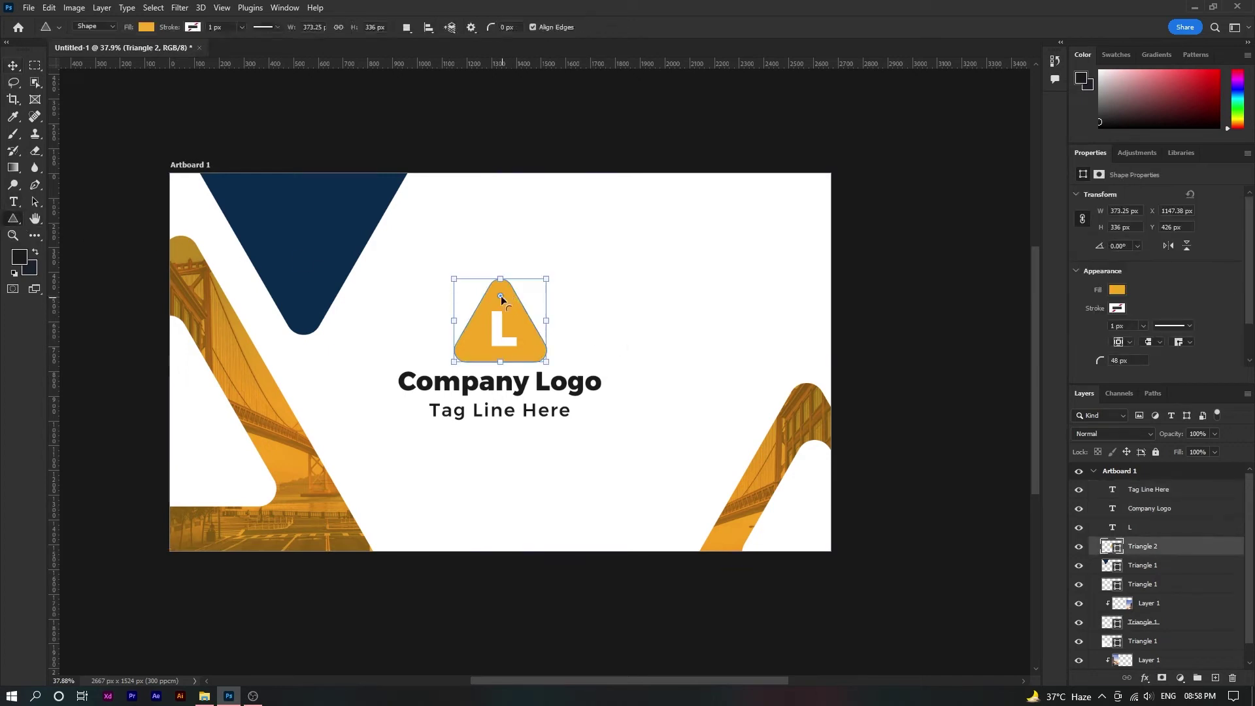
left_click_drag(501, 296, 517, 298)
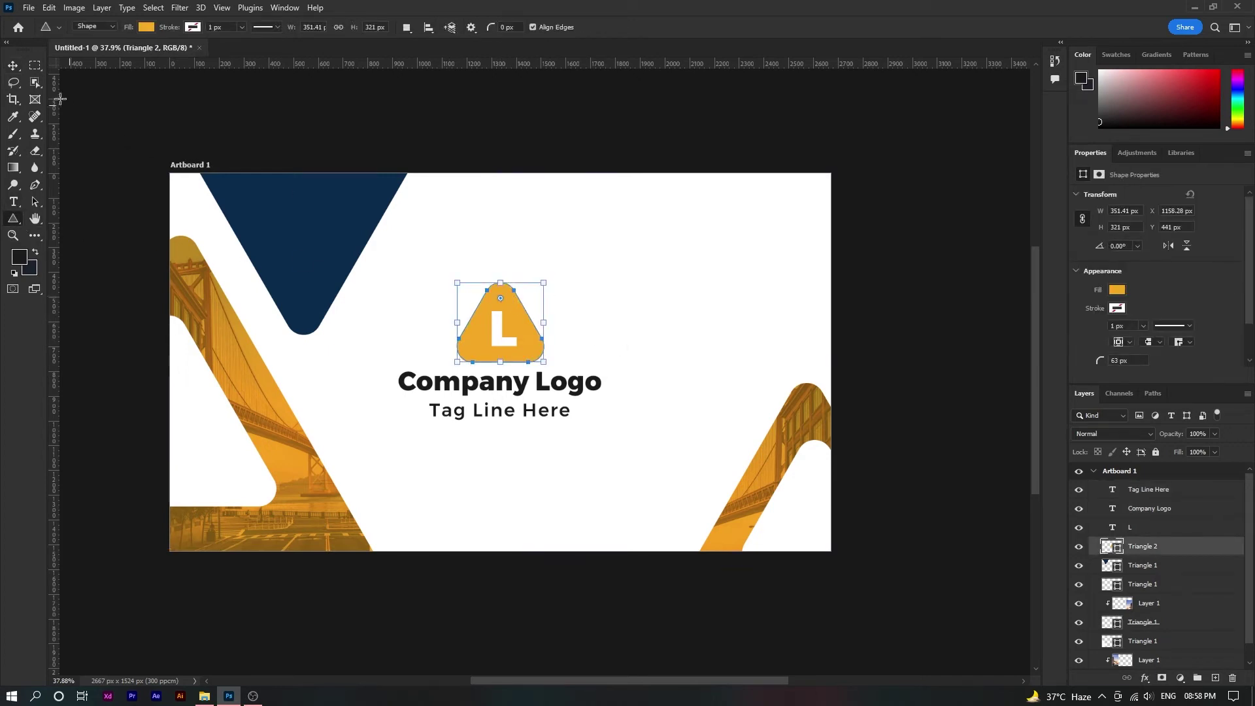
left_click(15, 66)
Align the logo, name and tagline block to the artboard centre using the centre guides
left_click_drag(491, 439, 548, 328)
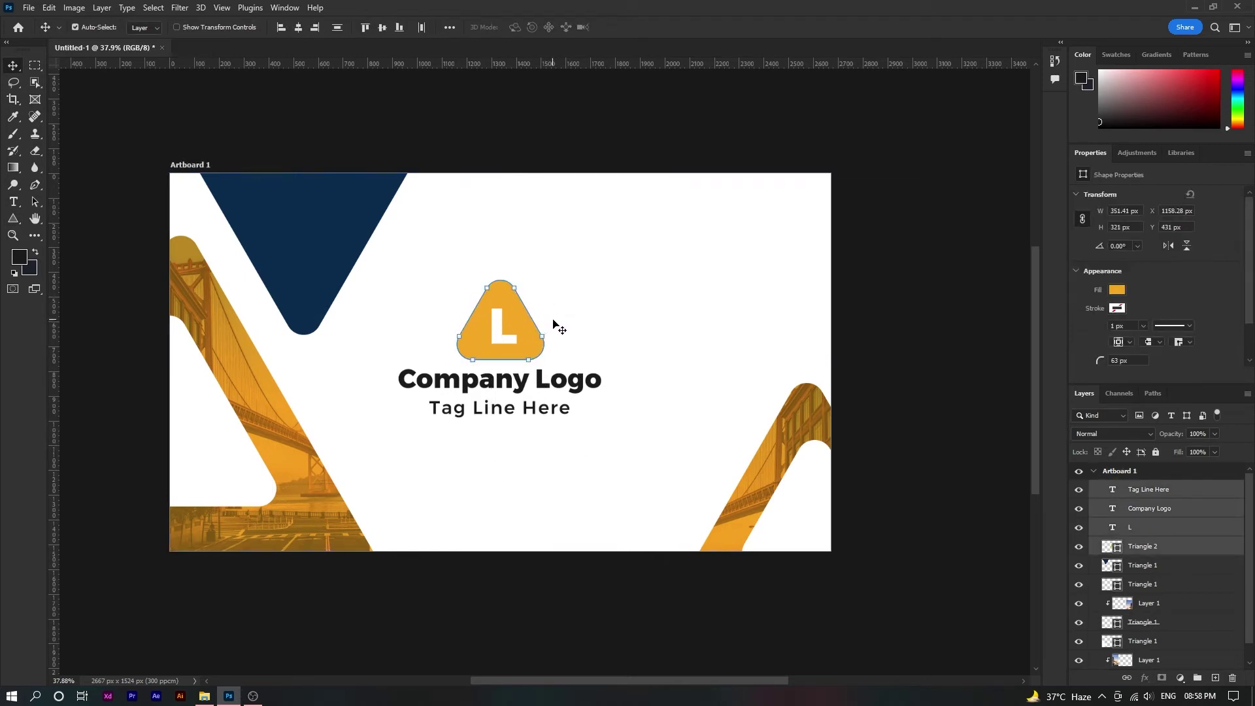
key("ctrl+semicolon")
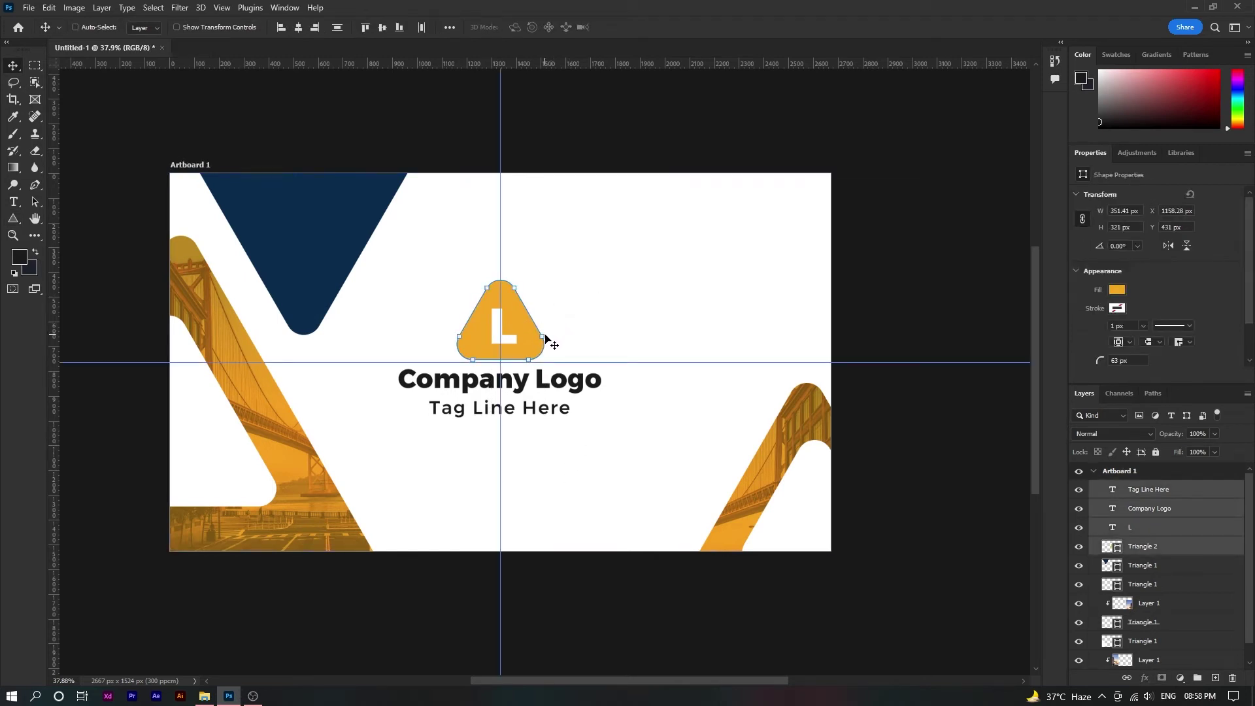
key("ctrl+t")
key("Return")
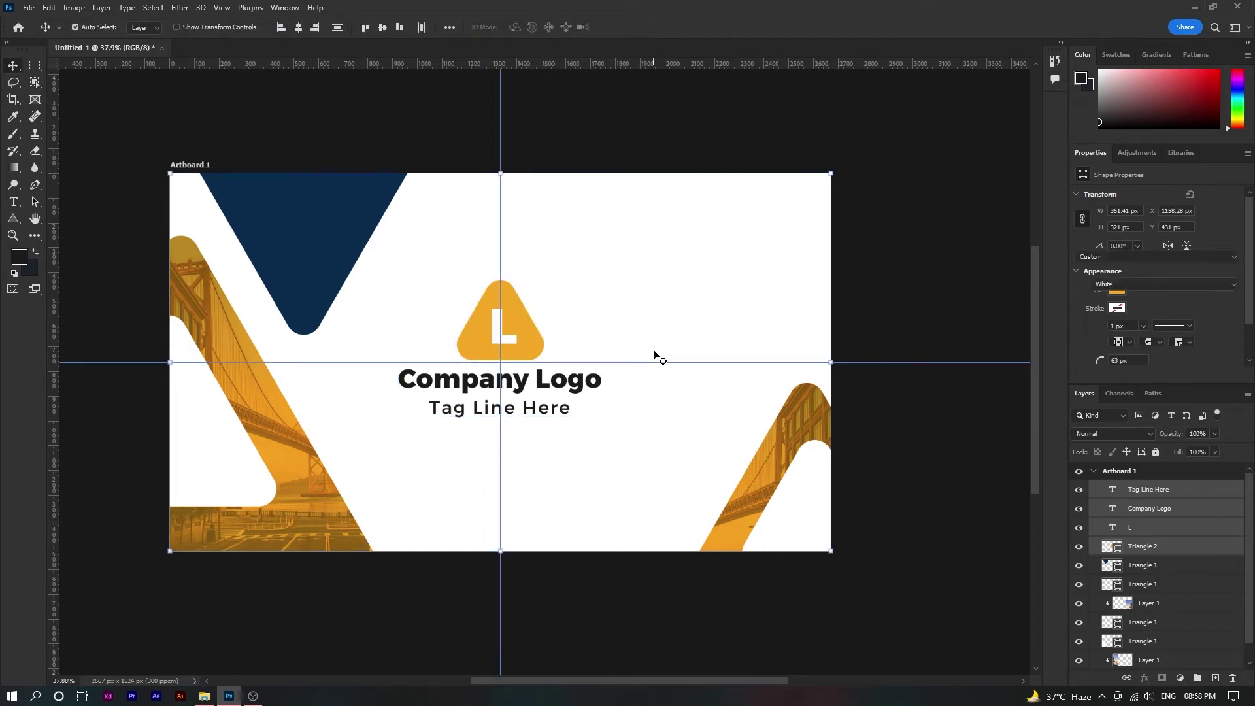
left_click(656, 356)
key("ctrl+semicolon")
left_click(902, 464)
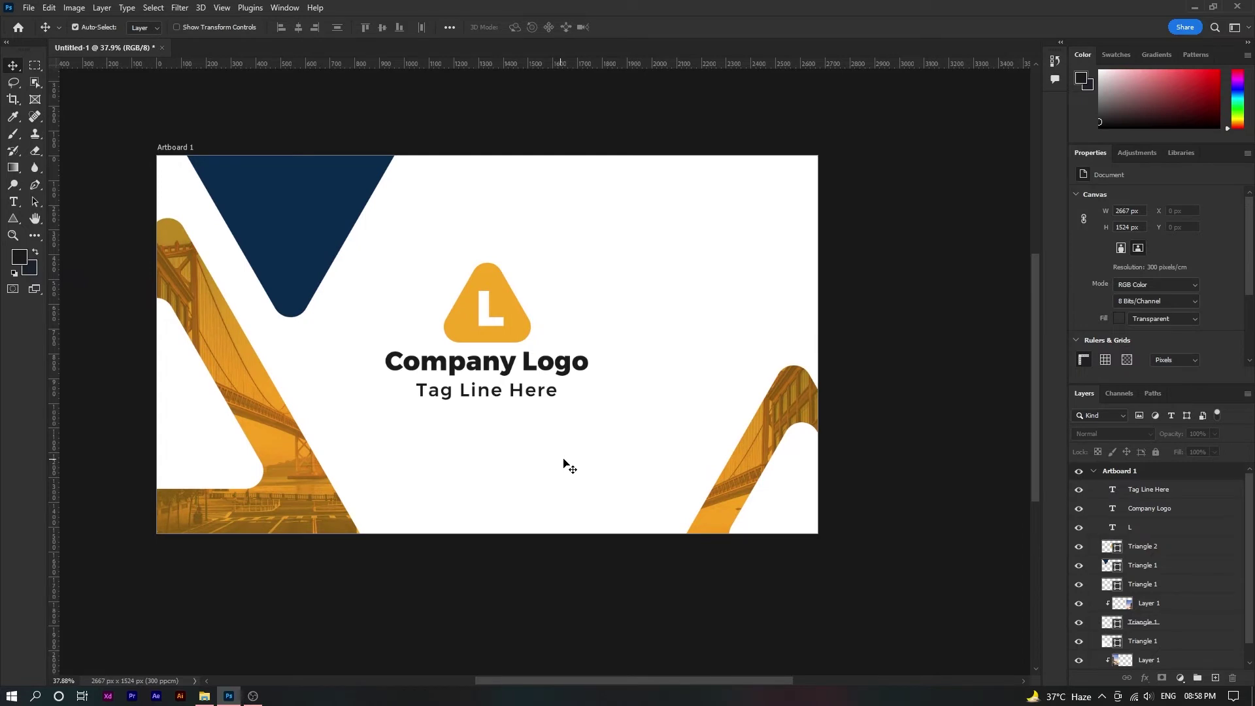
left_click_drag(702, 426, 788, 484)
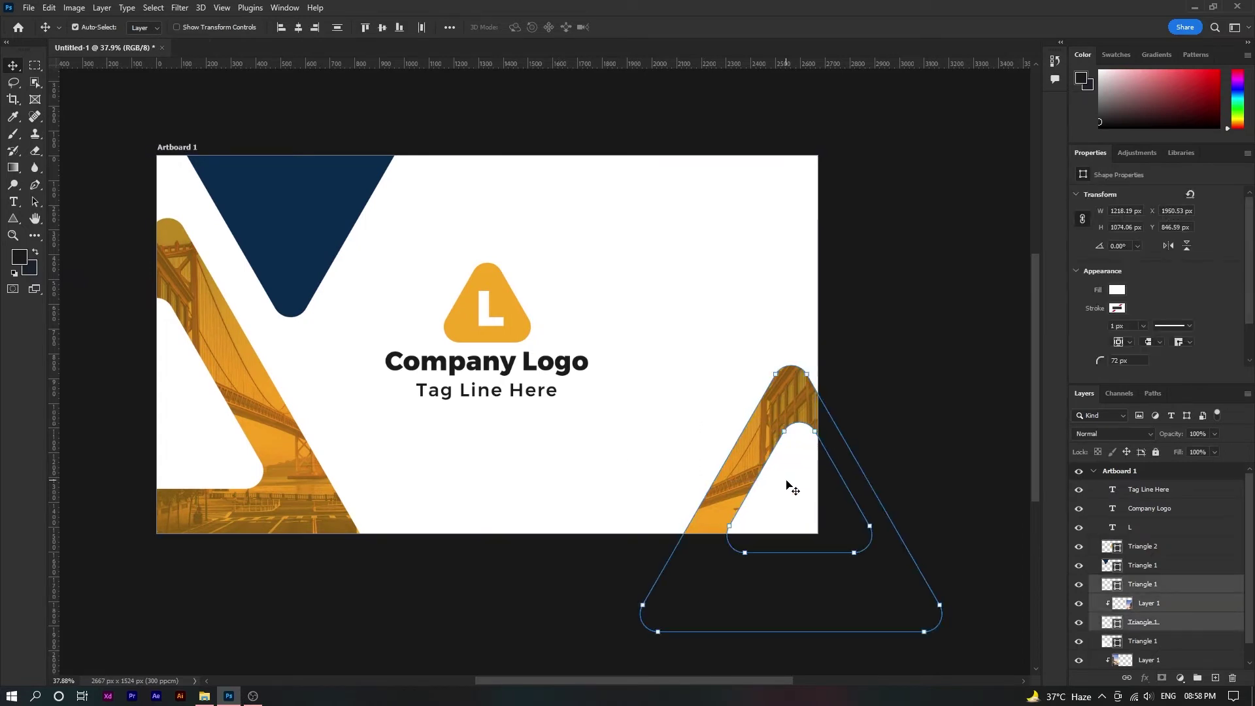
left_click(843, 477)
left_click_drag(840, 510, 849, 498)
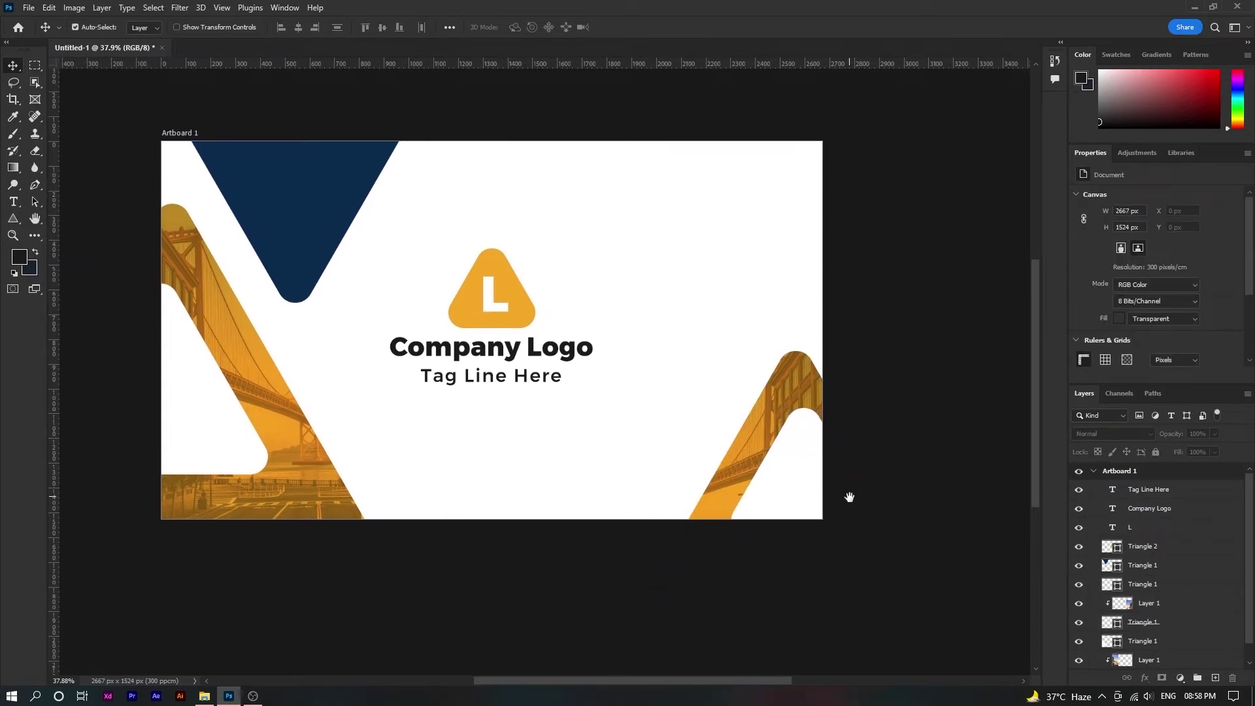
Create a new 100 × 100 px document
left_click(29, 9)
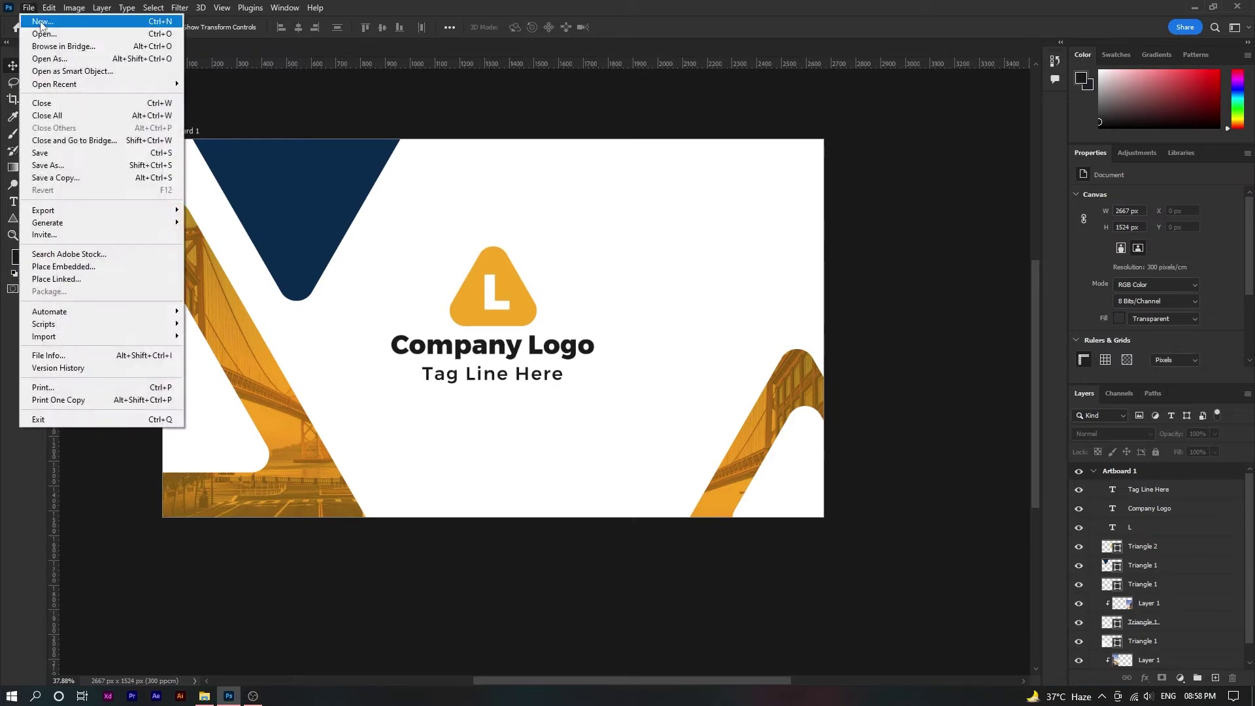
left_click(906, 228)
left_click(869, 249)
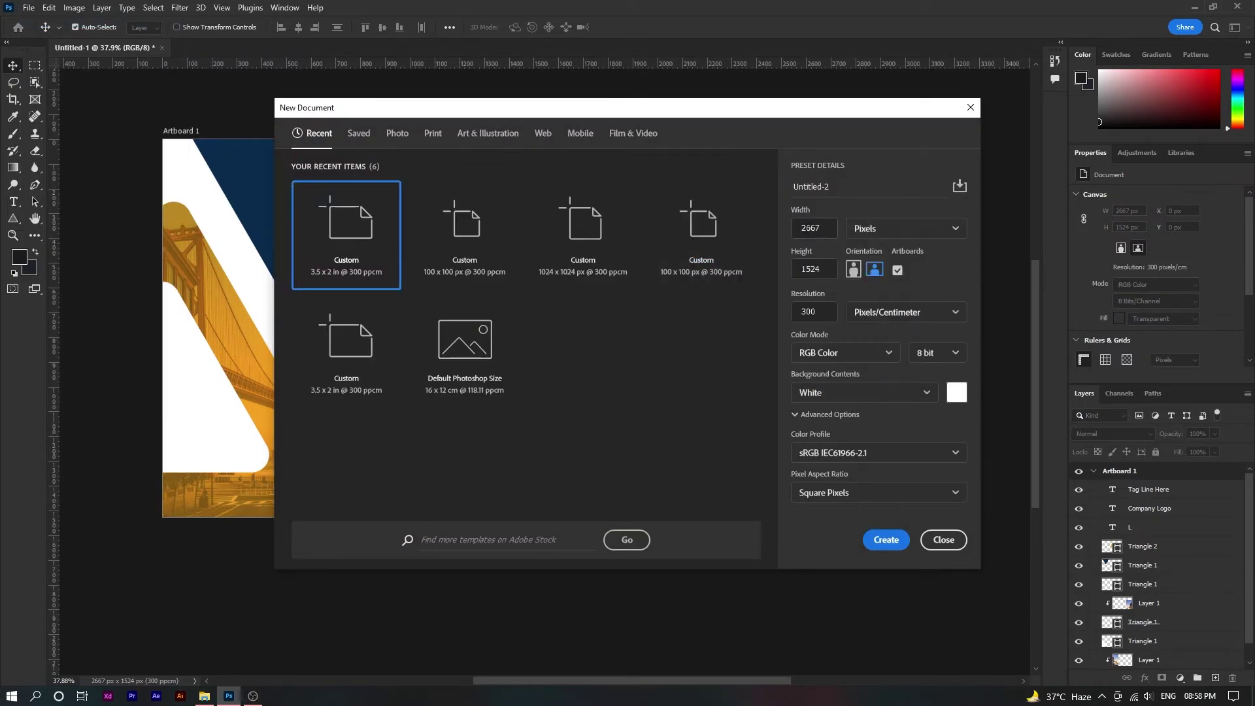
double_click(810, 228)
type("100")
key("Tab")
type("1")
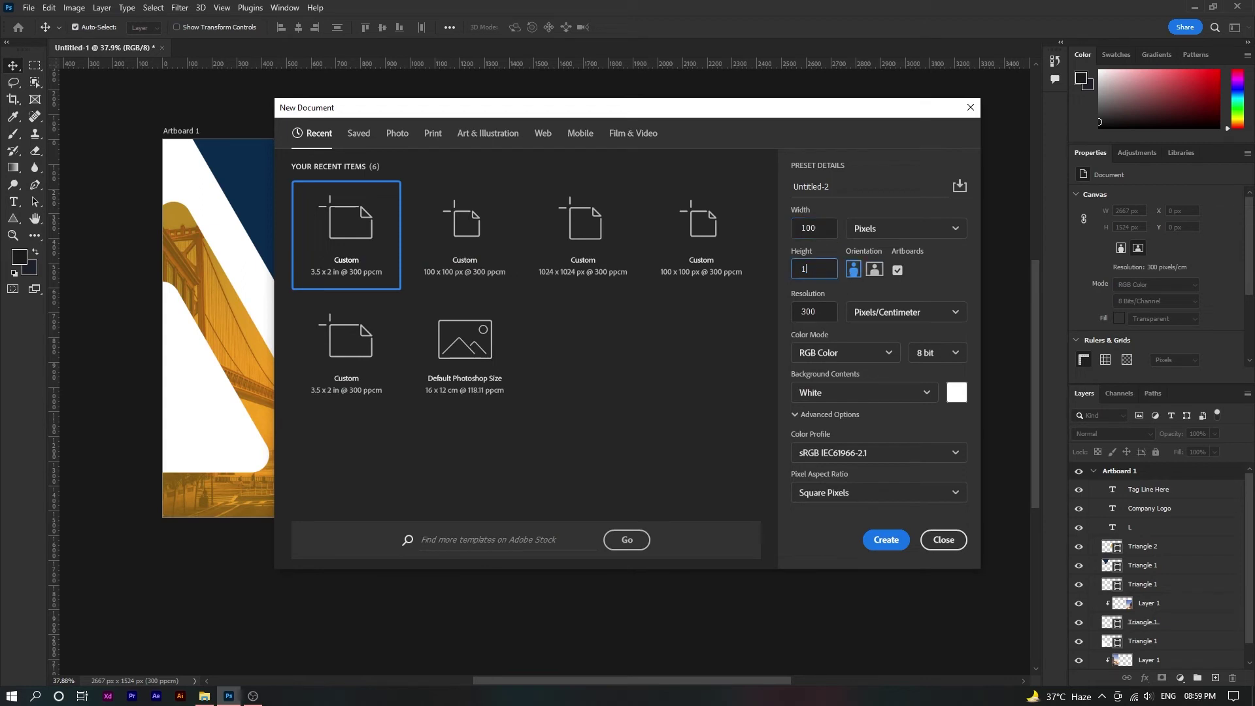
left_click(885, 541)
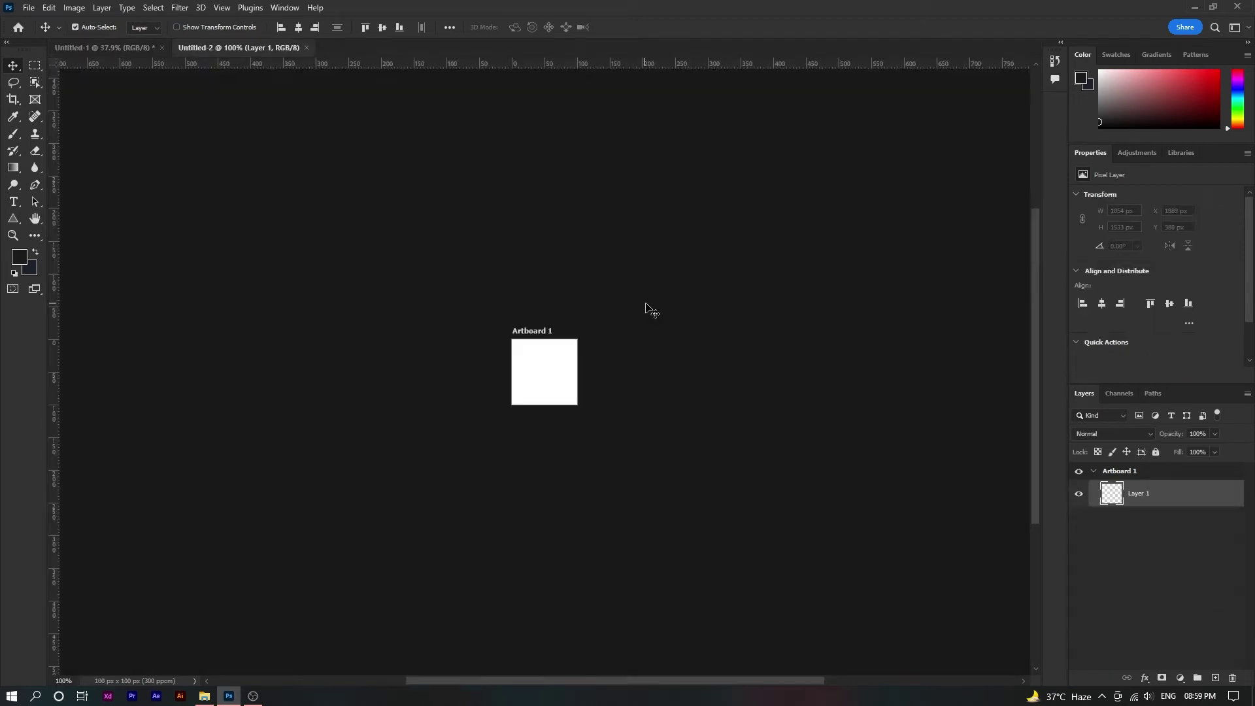
Close the artboard version and create the 100 px document again without an artboard
scroll(545, 362, "up", 2)
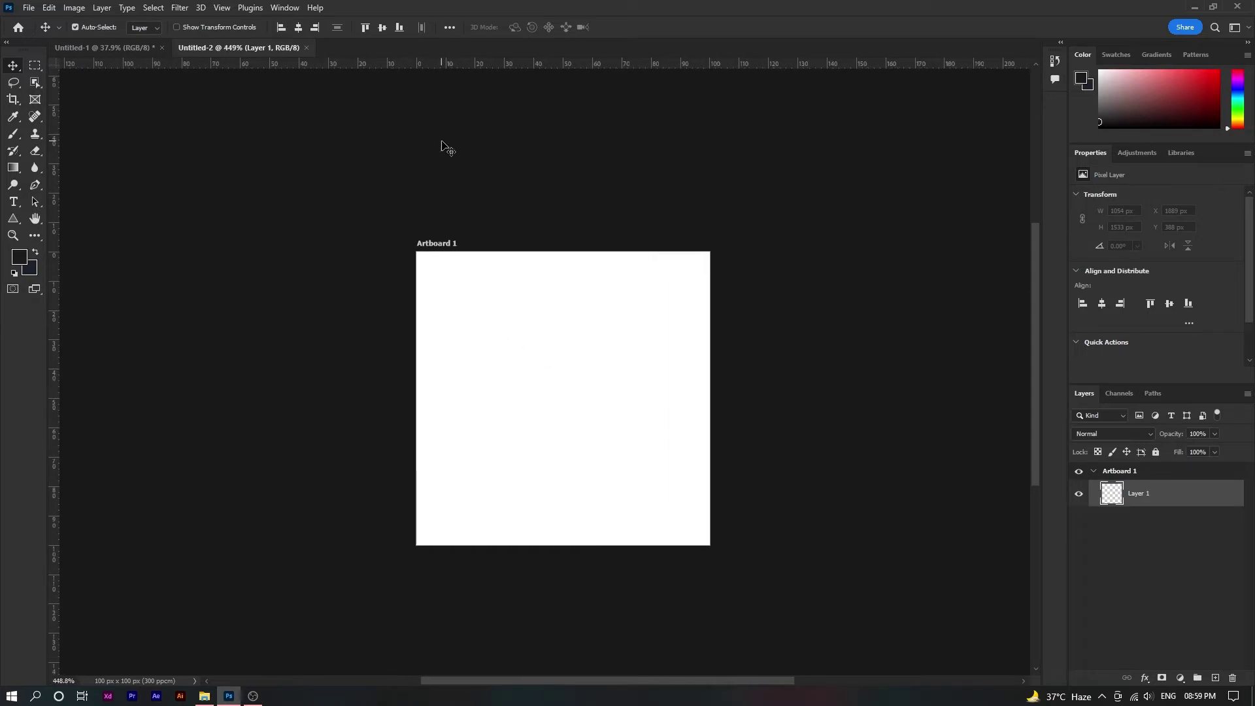
left_click(308, 48)
left_click(29, 8)
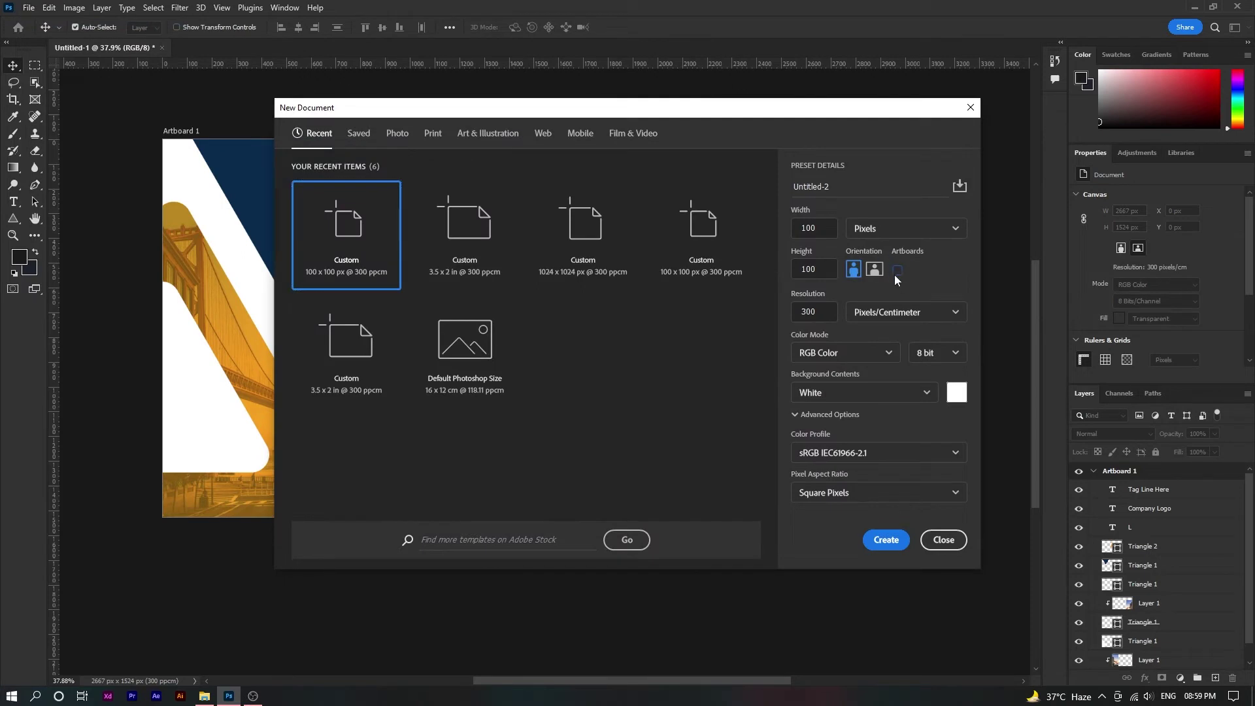
left_click(885, 540)
Convert the Background to Layer 0 and delete it, leaving a transparent canvas
scroll(496, 358, "up", 3)
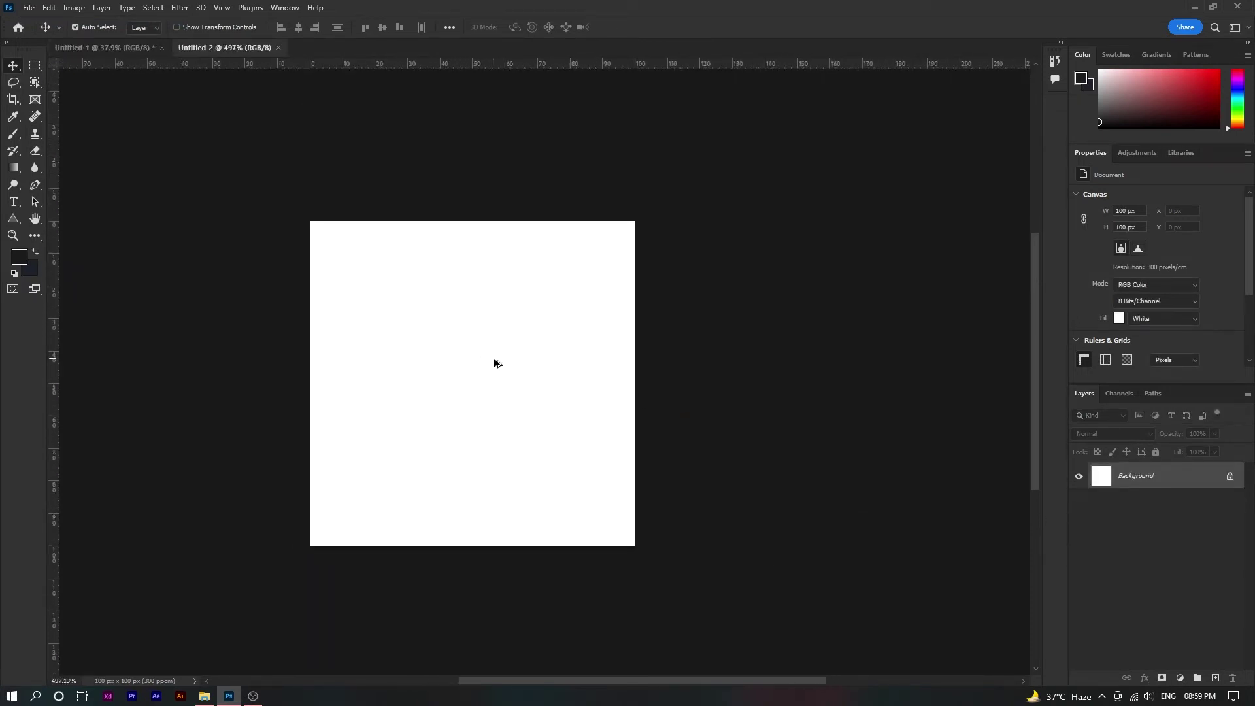
scroll(495, 359, "up", 2)
double_click(1142, 479)
left_click(733, 209)
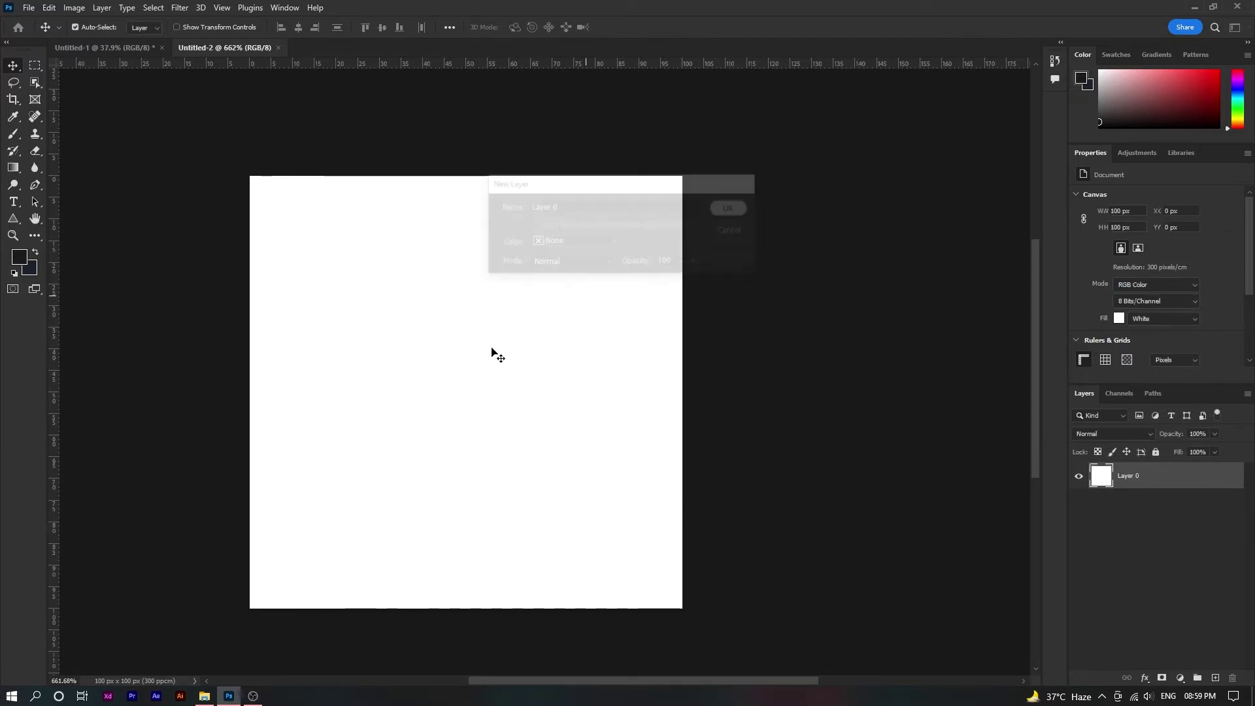
left_click(1214, 678)
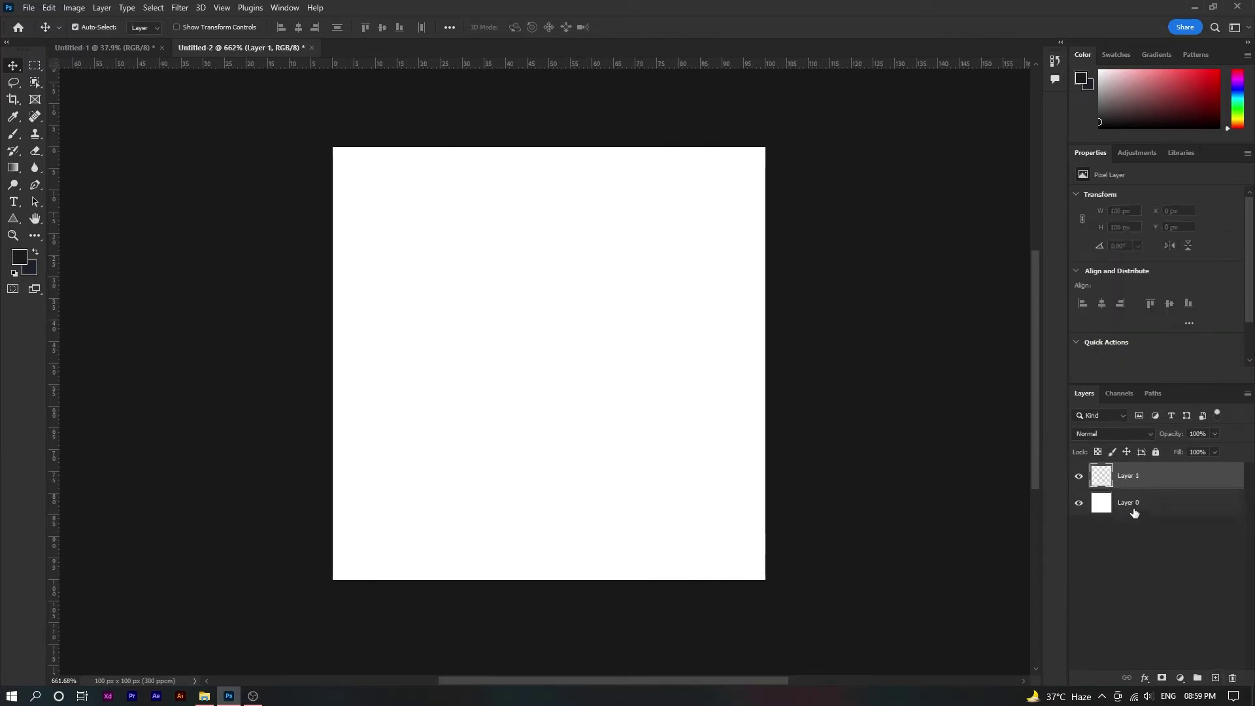
left_click(1131, 506)
key("Delete")
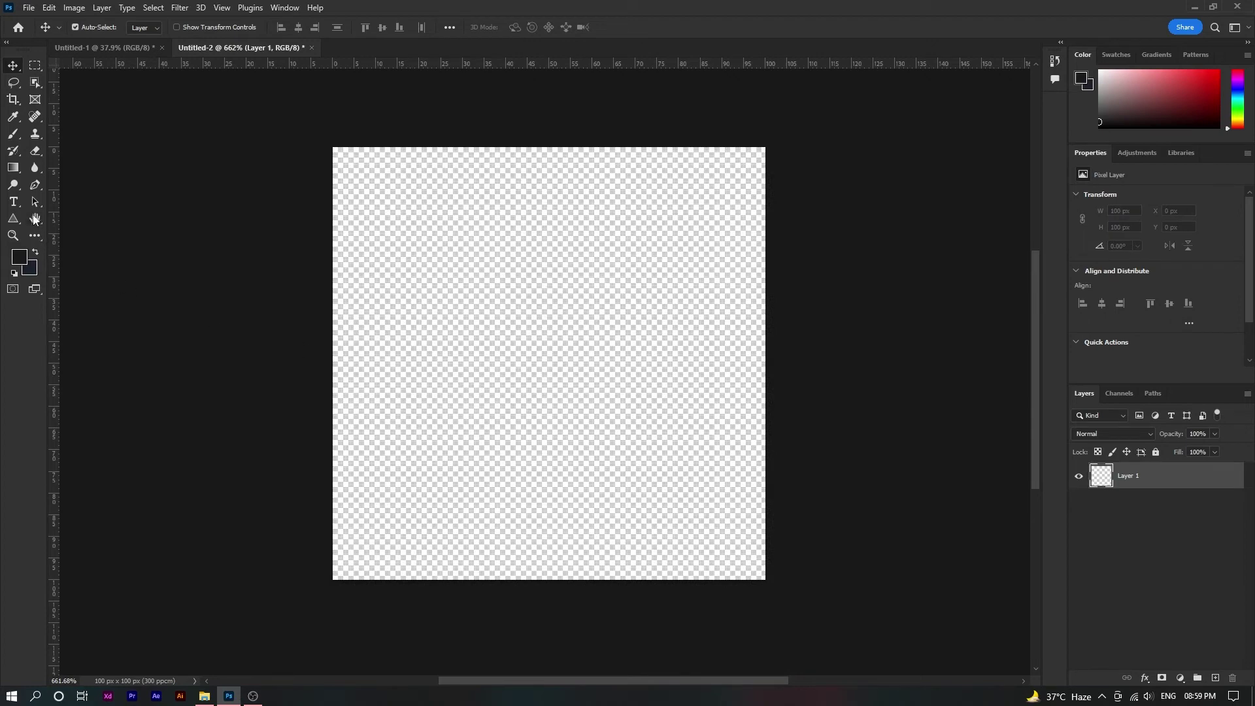
Draw a 15 × 15 px ellipse with a dark fill
left_click(13, 219)
right_click(13, 218)
left_click(59, 228)
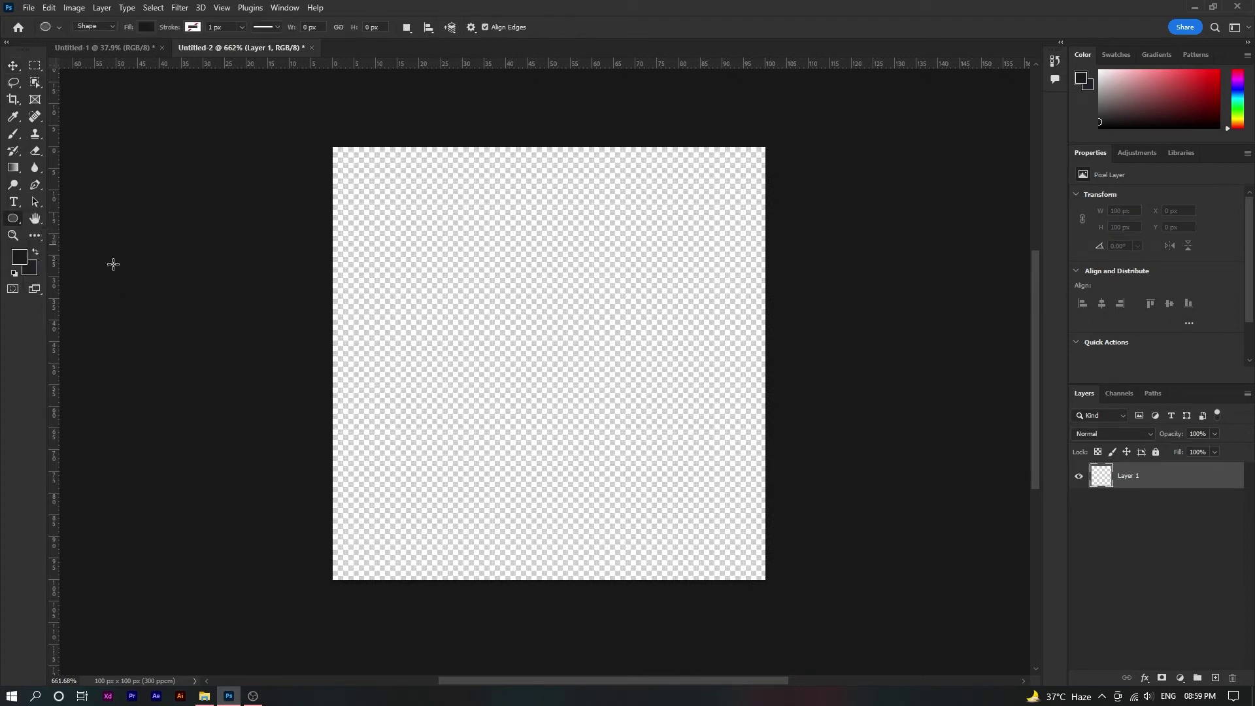
left_click(497, 319)
type("15")
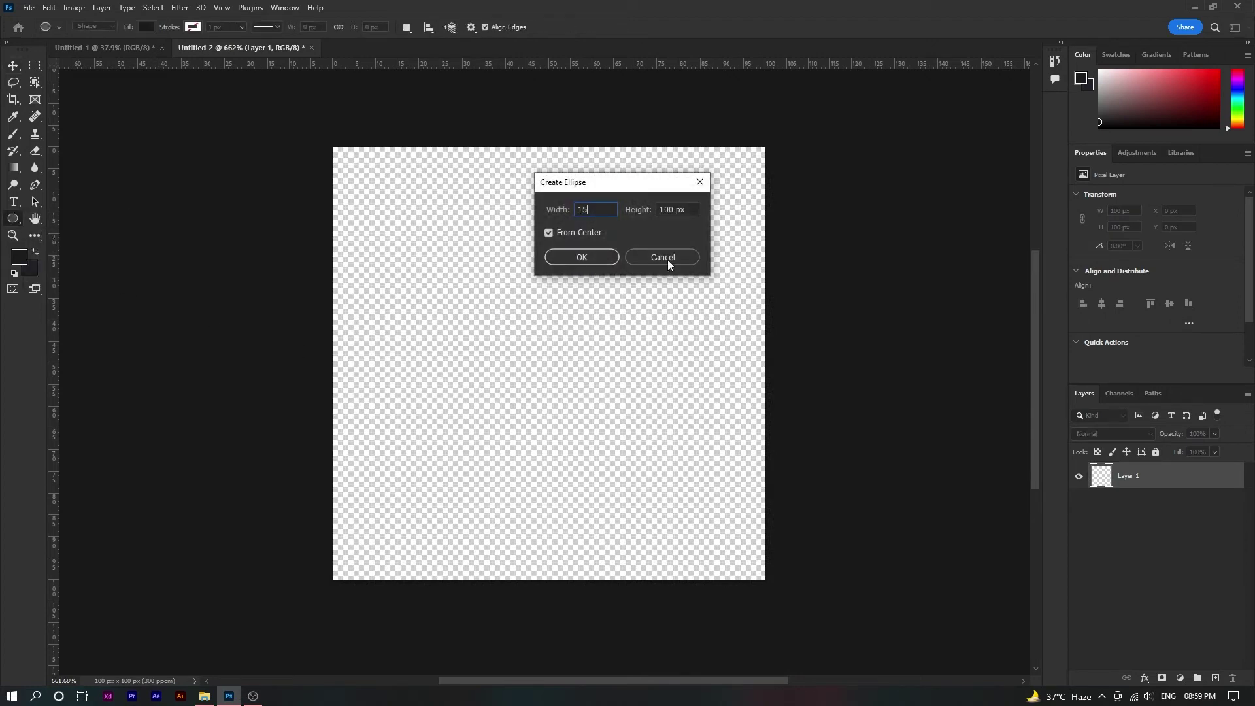
key("Tab")
type("1")
left_click(586, 260)
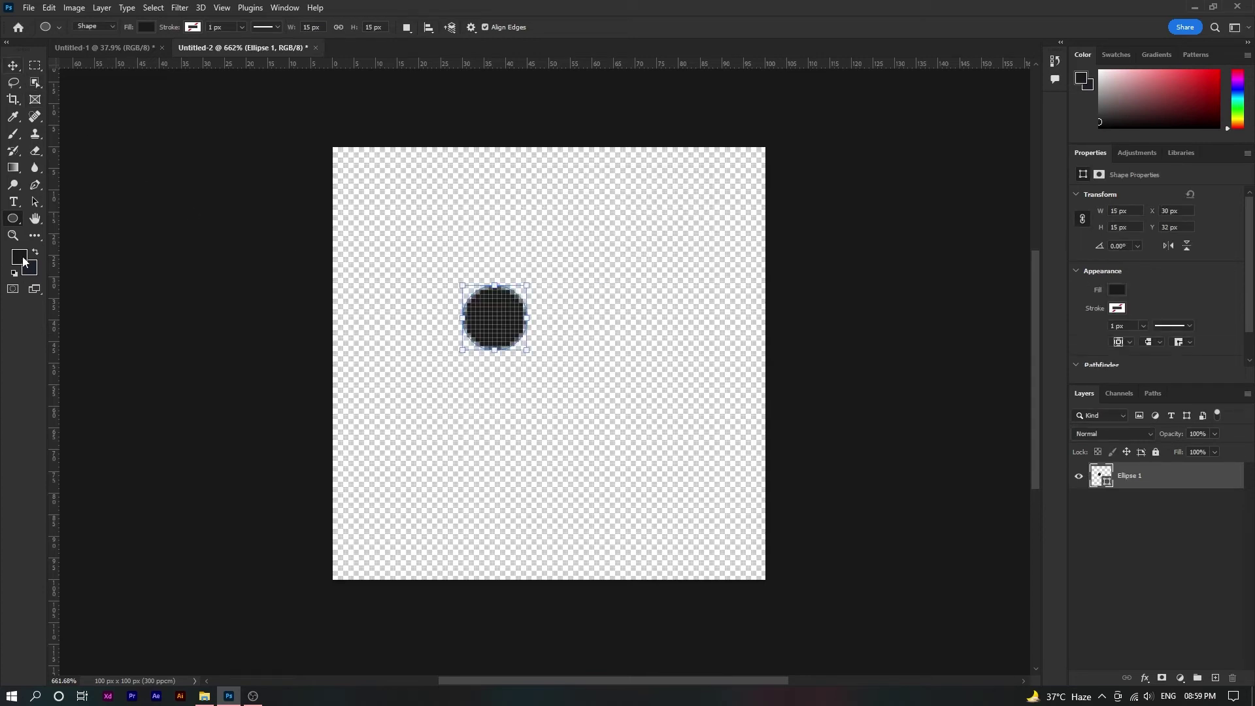
left_click(146, 27)
left_click(227, 52)
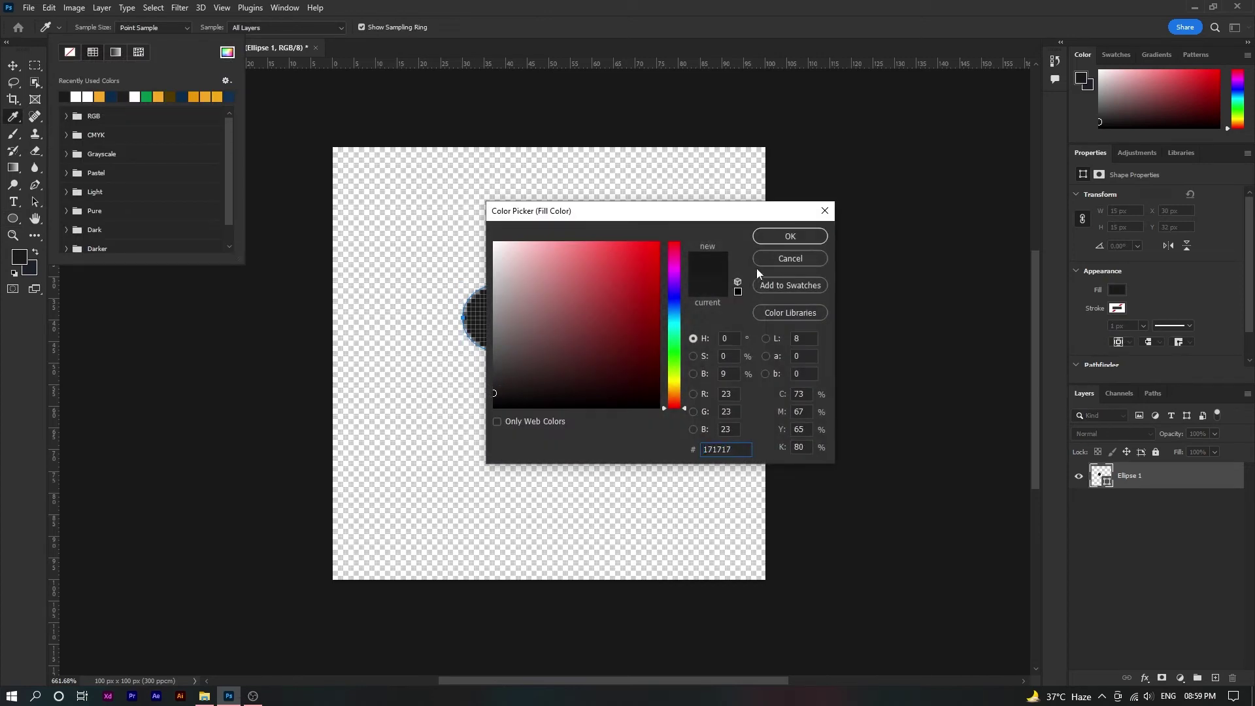
left_click(791, 236)
Move the circle to the centre of the canvas
left_click(13, 65)
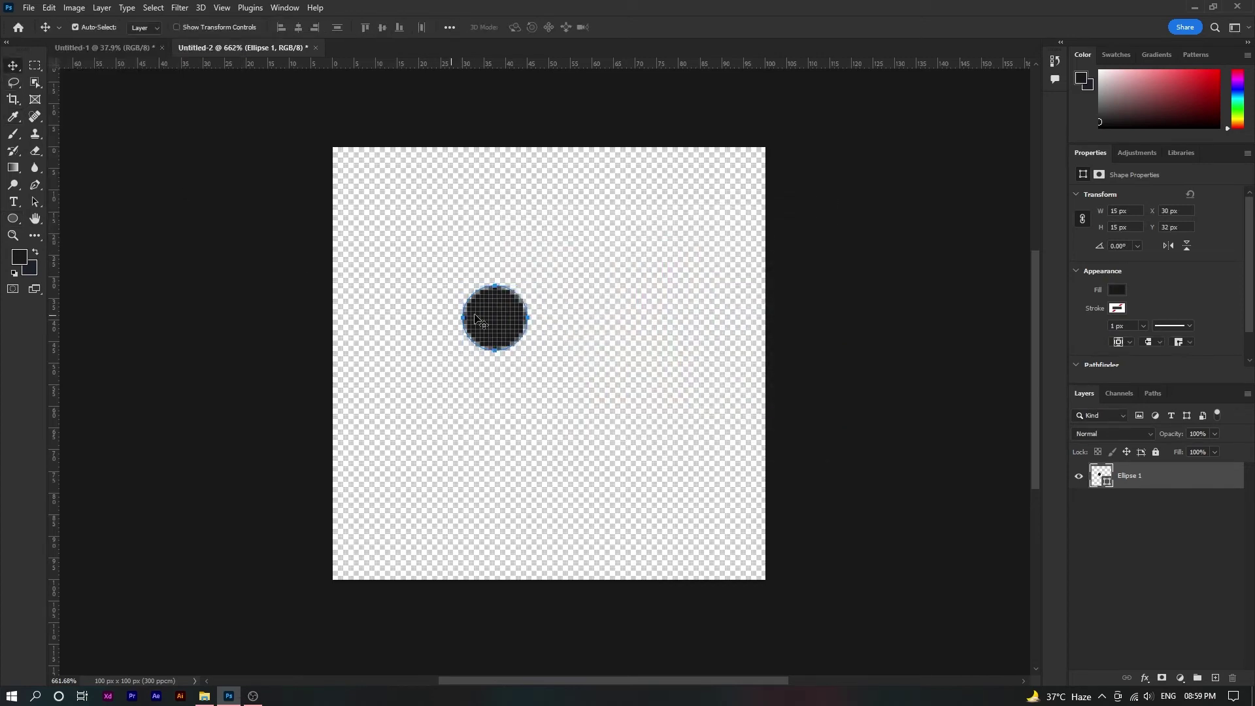
mouse_move(490, 317)
left_mouse_down()
mouse_move(559, 374)
mouse_move(546, 351)
left_mouse_up()
scroll(551, 355, "down", 2)
scroll(551, 355, "down", 1)
left_click(559, 355)
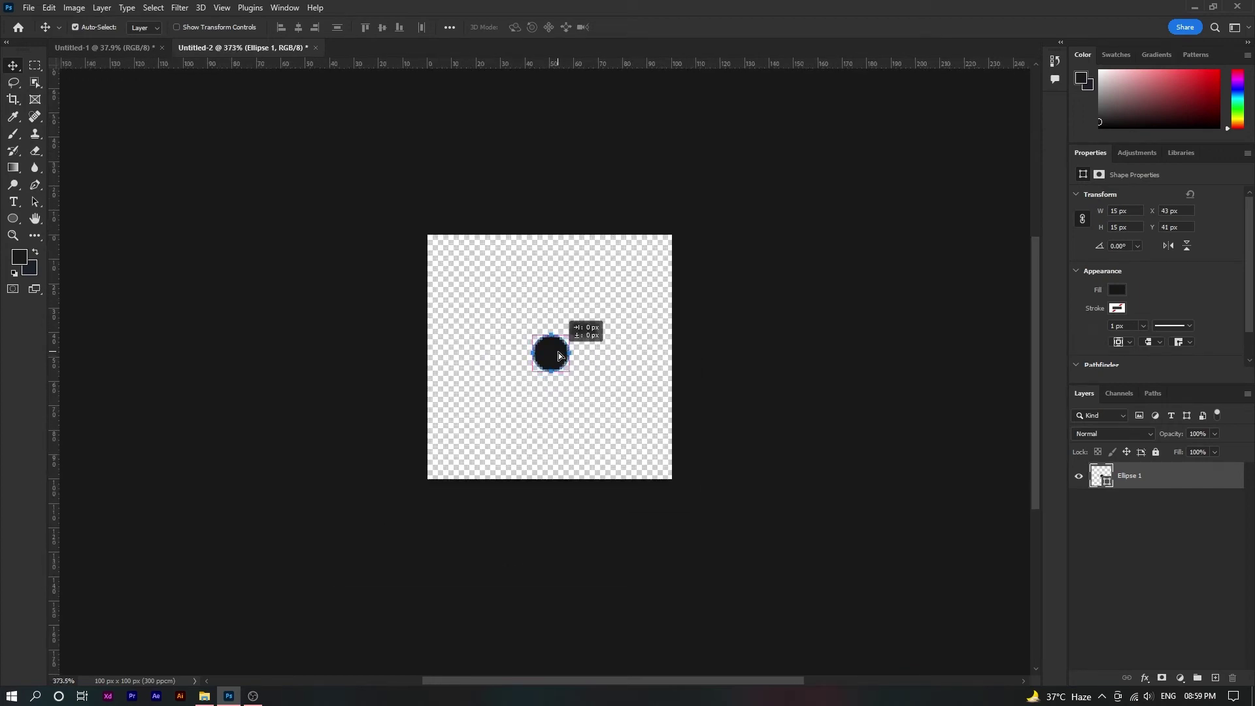
left_click_drag(558, 351, 558, 365)
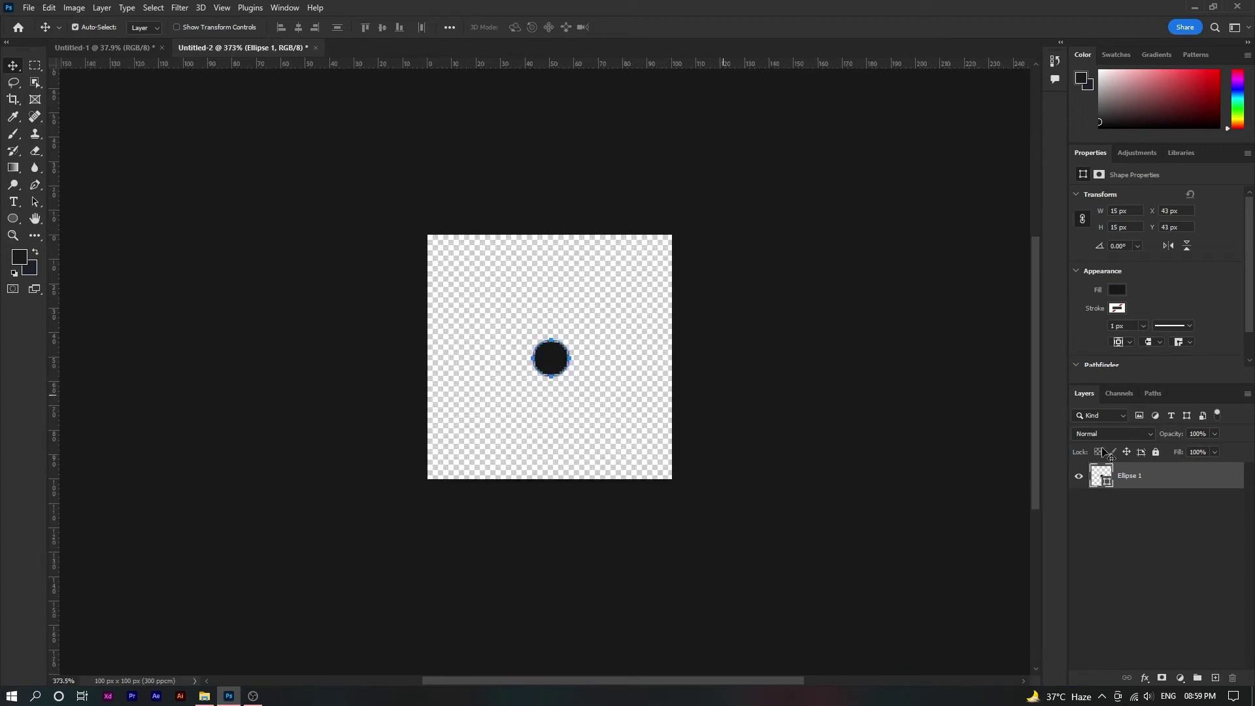
Rasterize Ellipse 1, duplicate it as Ellipse 1 copy, and hide the original
right_click(1155, 480)
left_click(1020, 336)
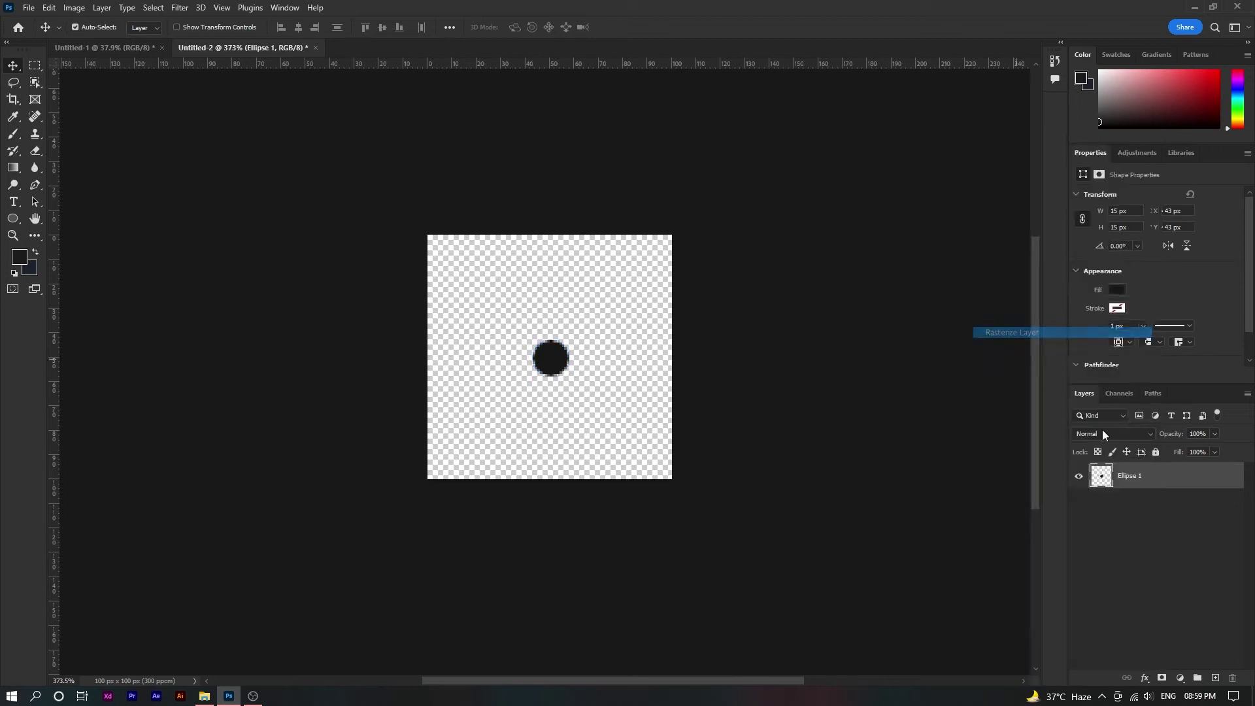
left_click_drag(1163, 481, 1214, 677)
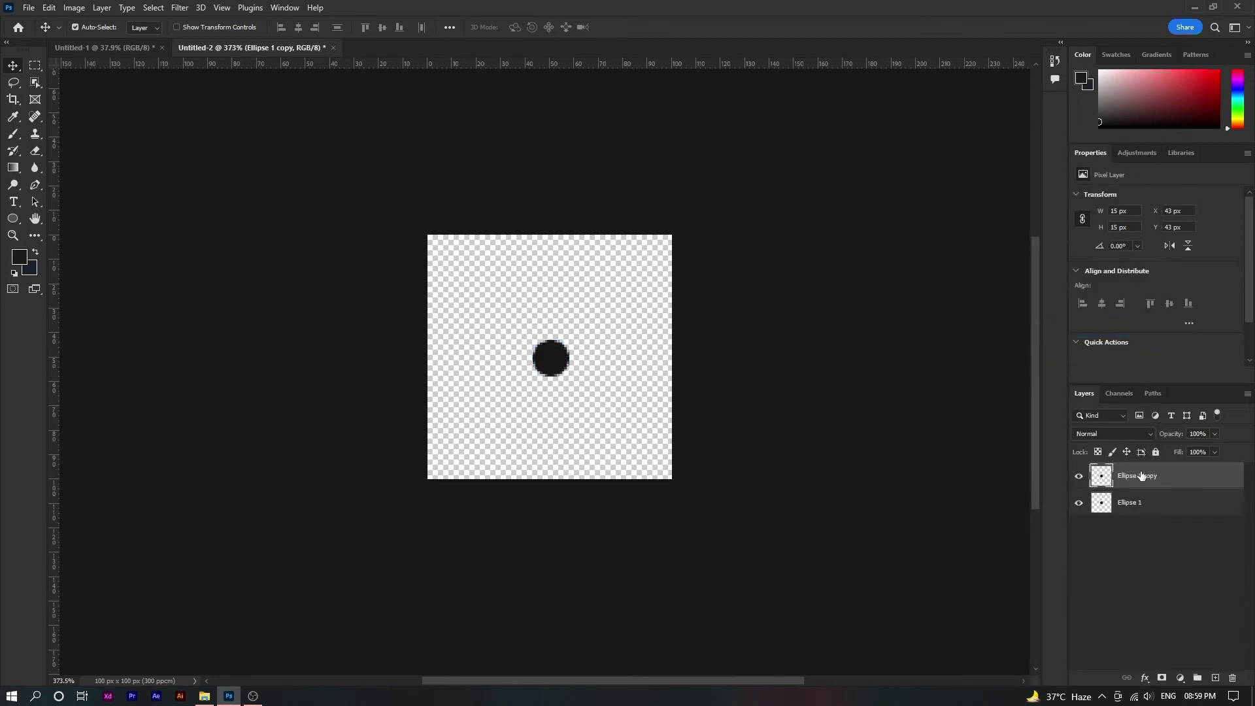
left_click_drag(568, 258, 543, 258)
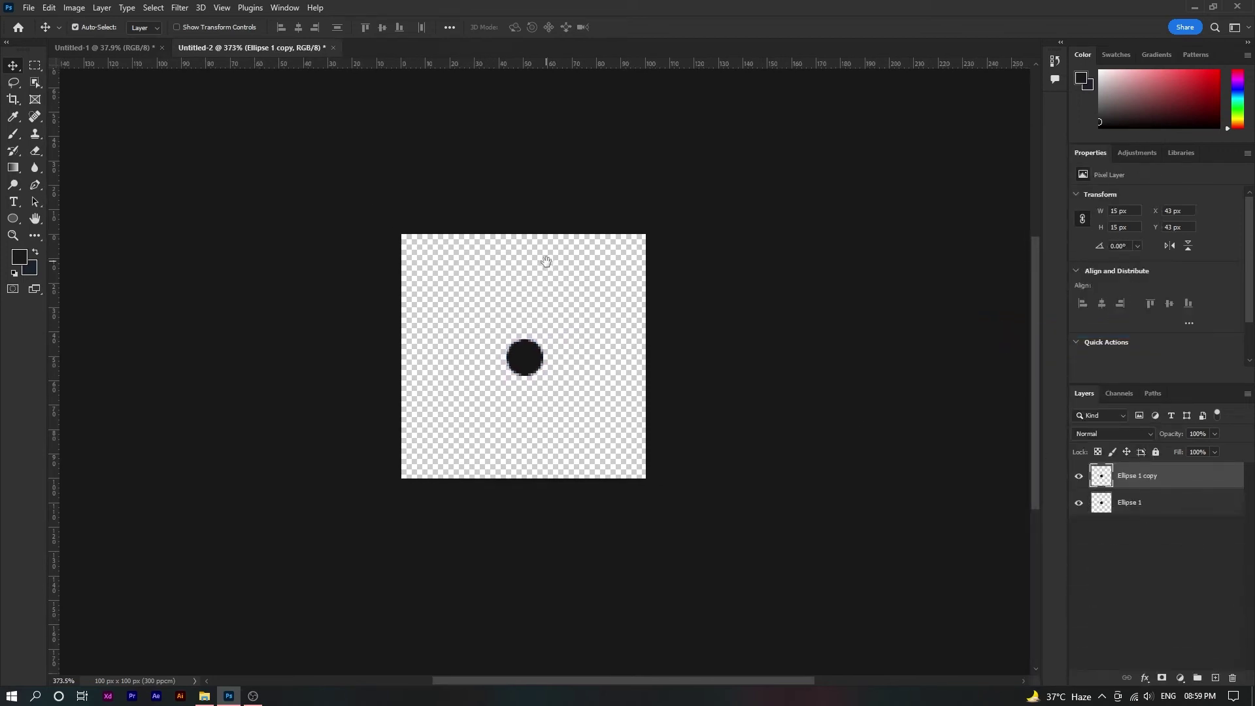
left_click(535, 355)
left_click_drag(535, 355, 534, 347)
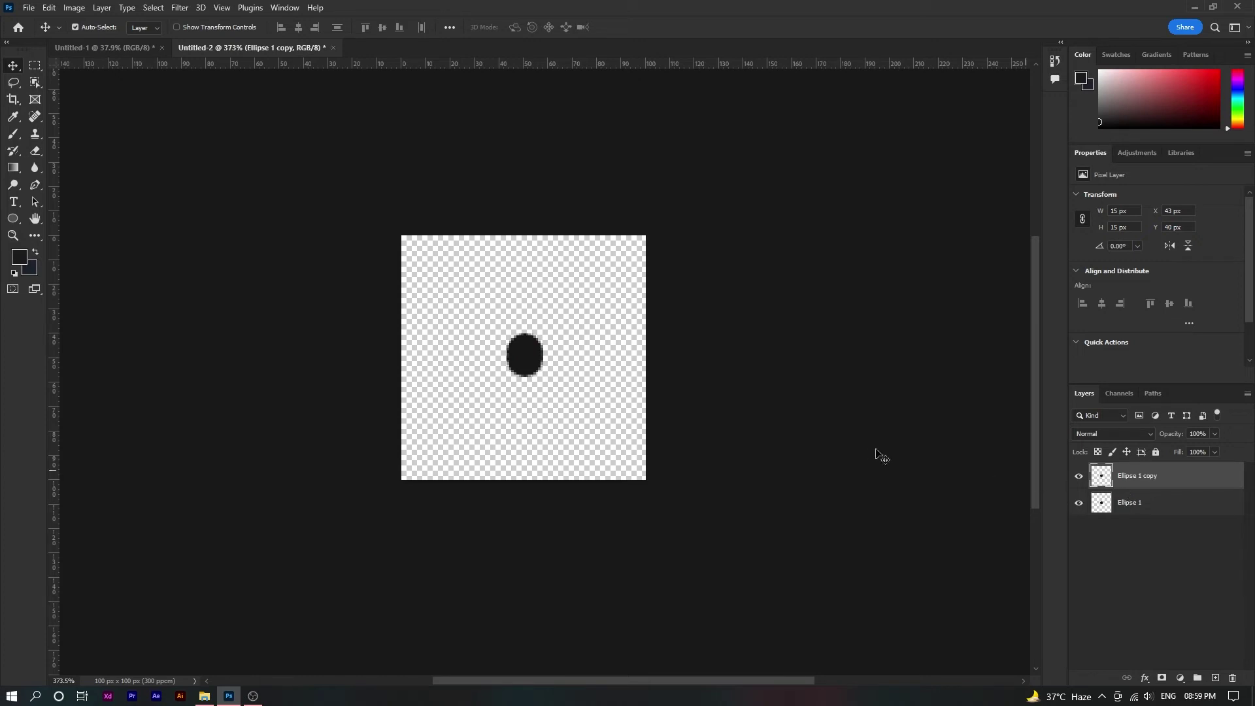
key("ctrl+z")
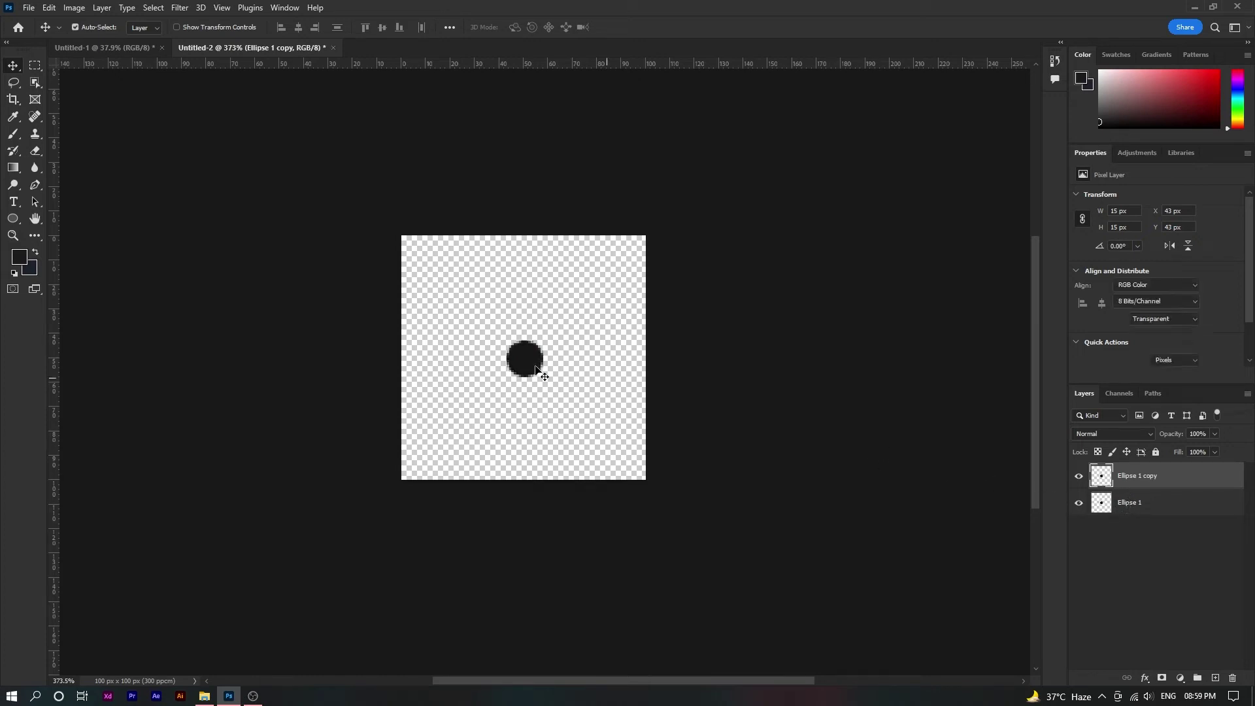
left_click(1078, 503)
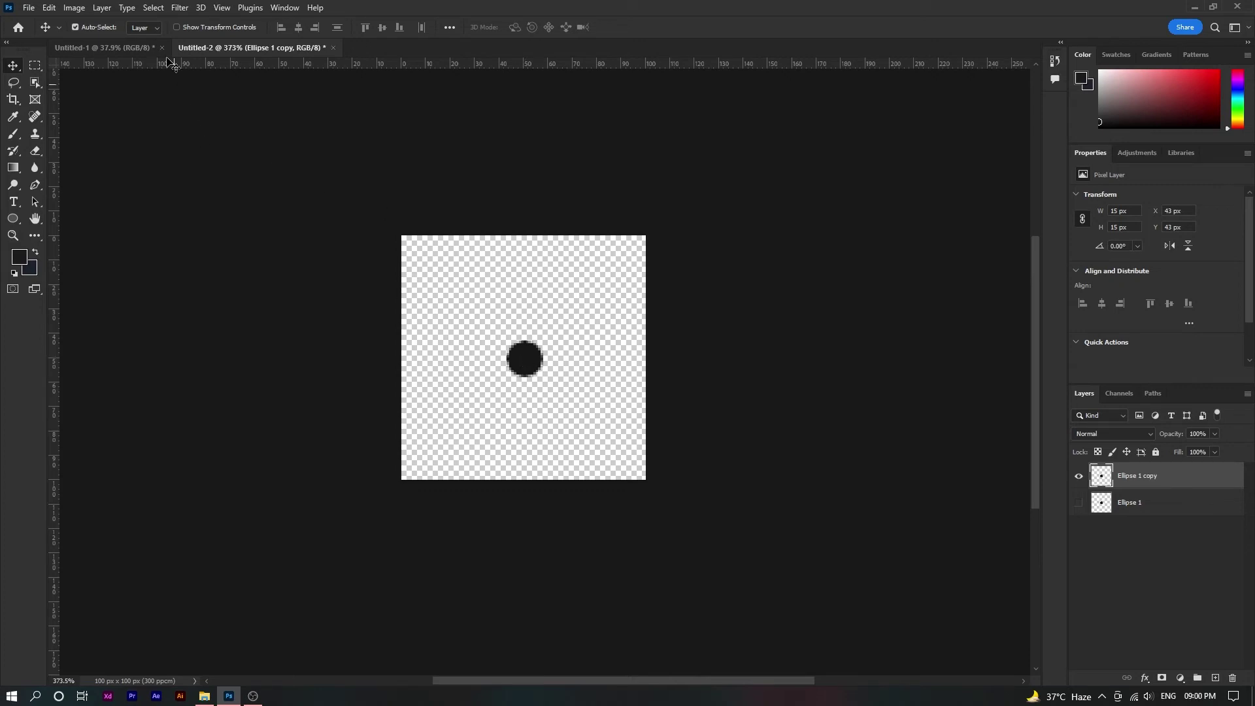
Offset the copied dot +50 px horizontally and vertically with Wrap Around, then show Ellipse 1
left_click(179, 8)
mouse_move(253, 287)
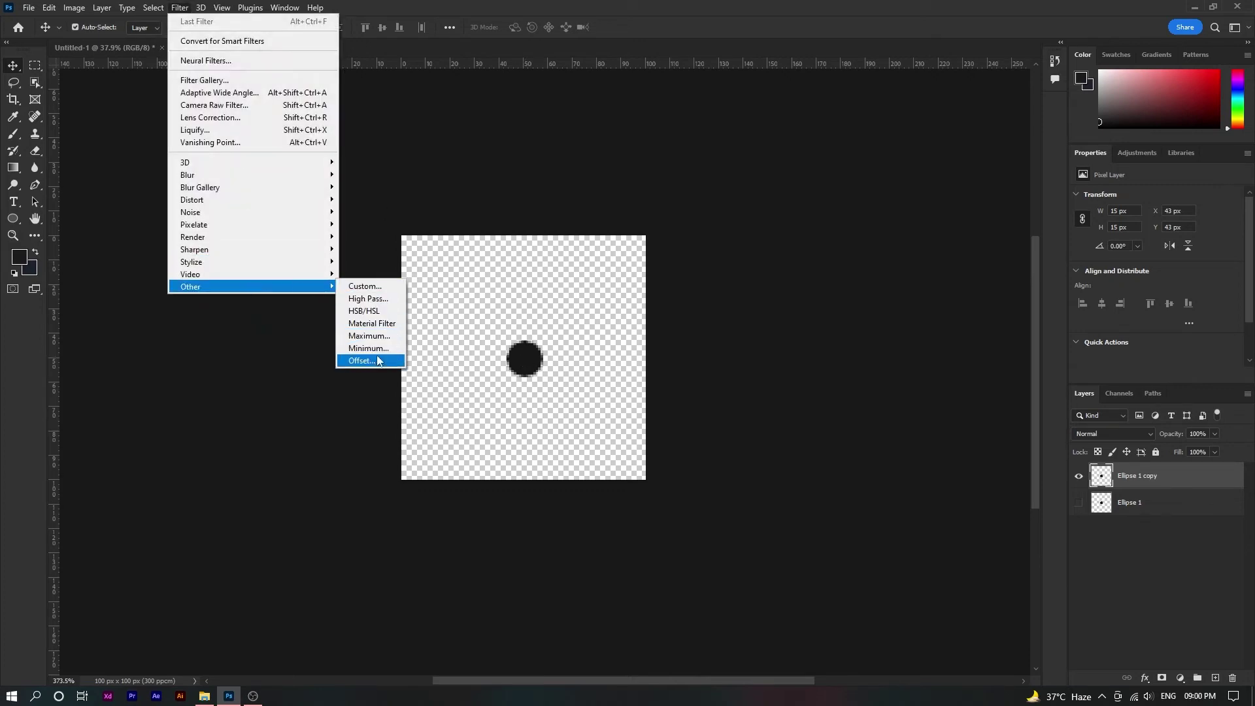
left_click(378, 360)
left_click_drag(598, 161, 778, 208)
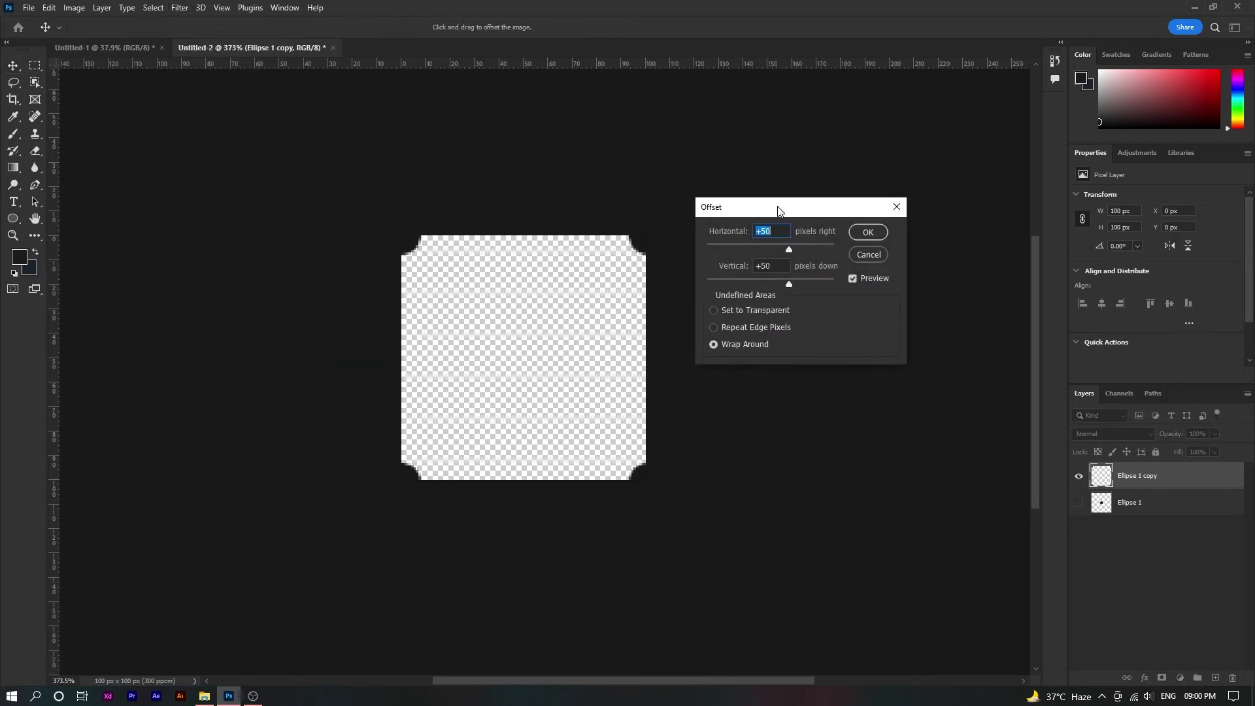
mouse_move(789, 250)
left_mouse_down()
mouse_move(801, 249)
mouse_move(739, 250)
left_mouse_up()
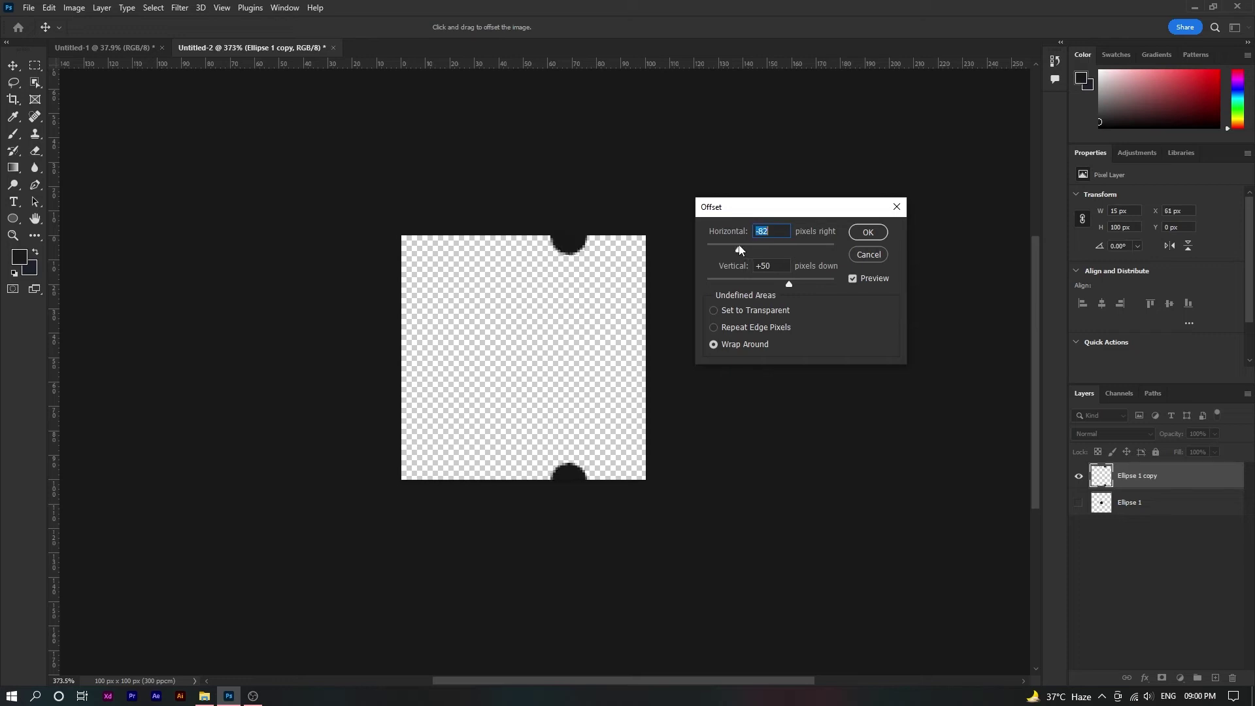
type("50")
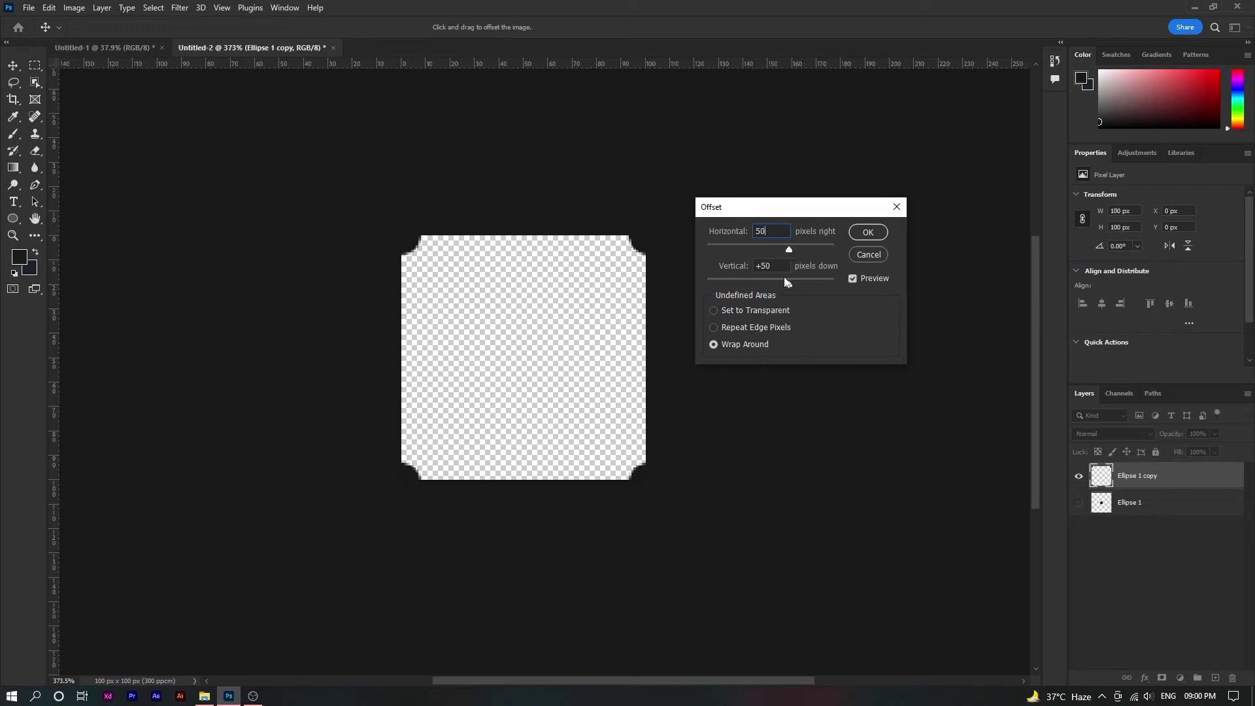
left_click(779, 266)
mouse_move(803, 285)
left_mouse_down()
mouse_move(818, 283)
mouse_move(781, 285)
left_mouse_up()
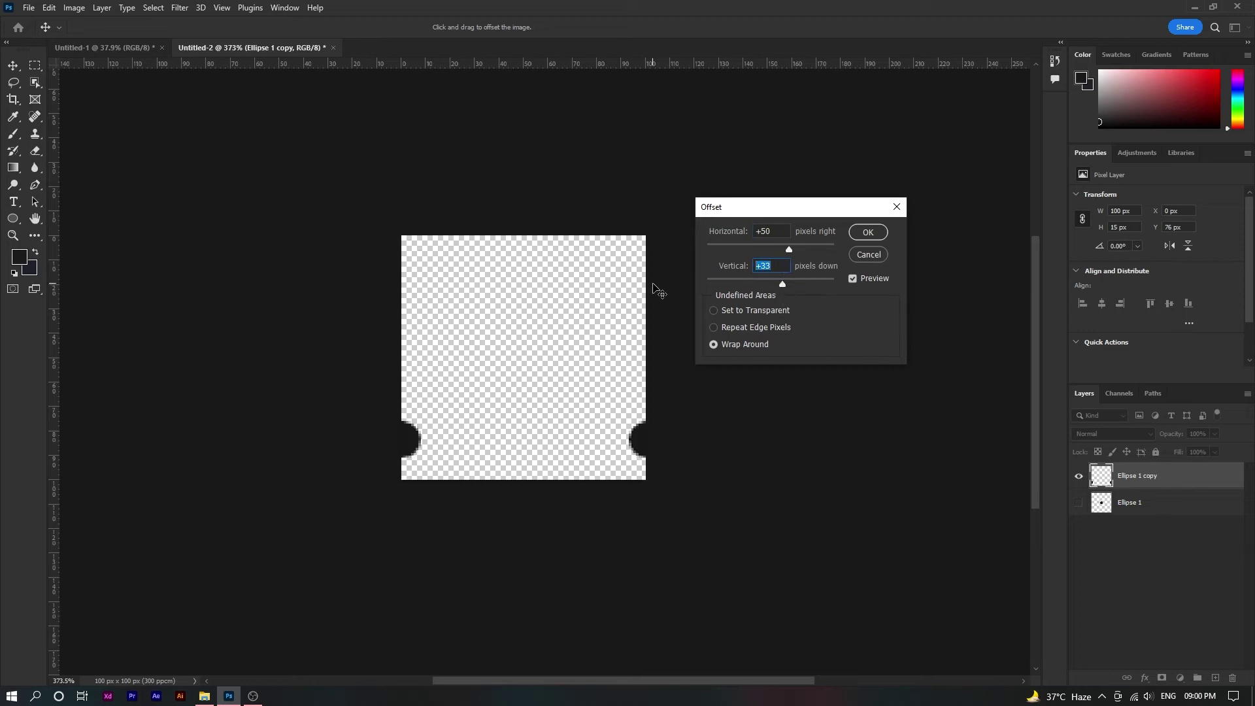
type("50")
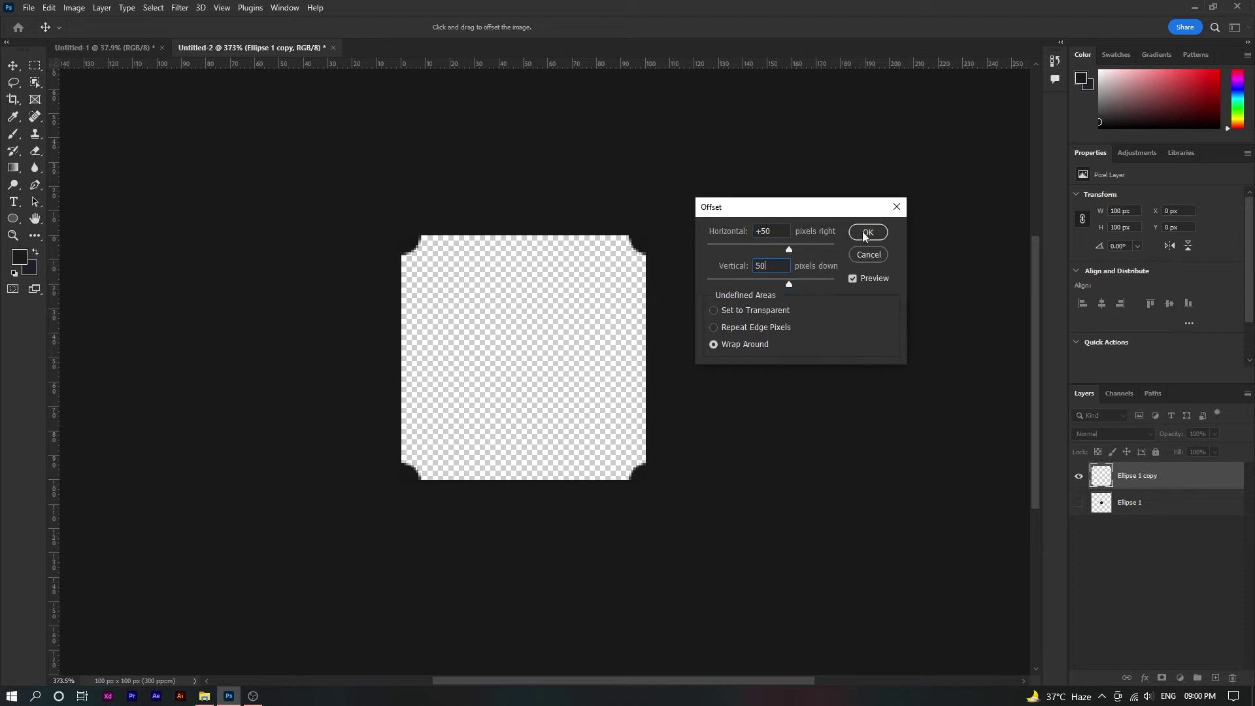
left_click(864, 233)
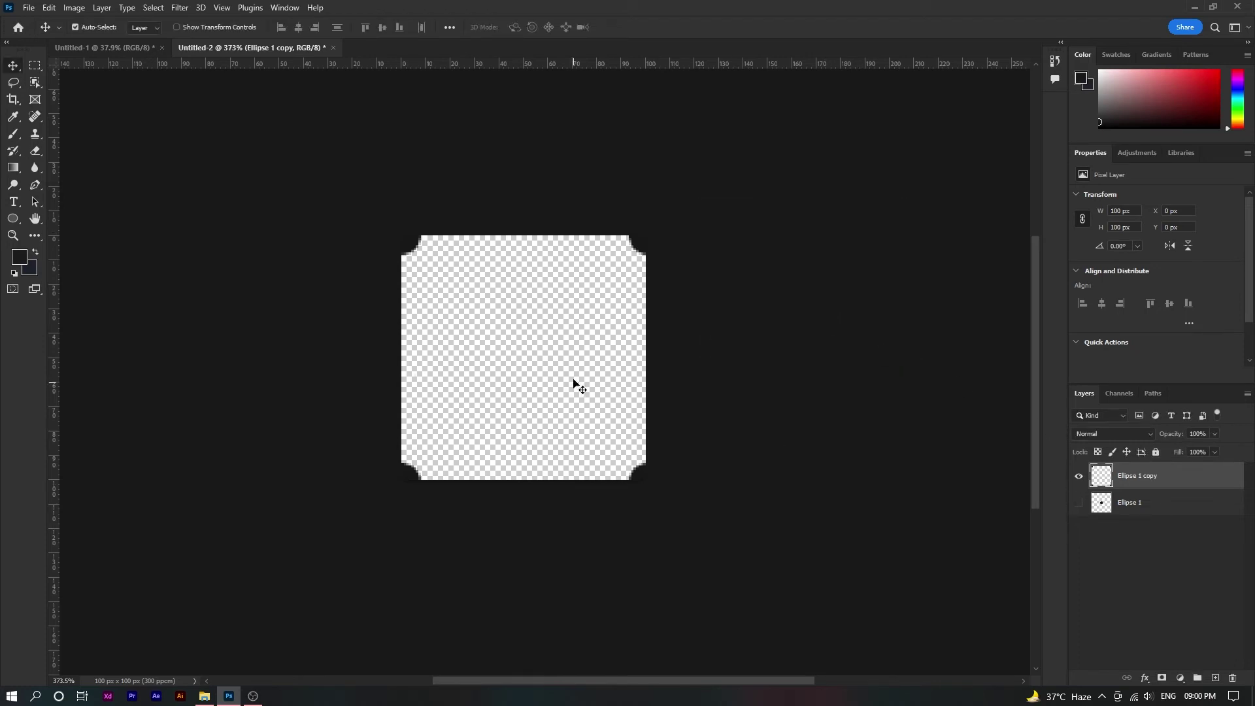
left_click(1079, 502)
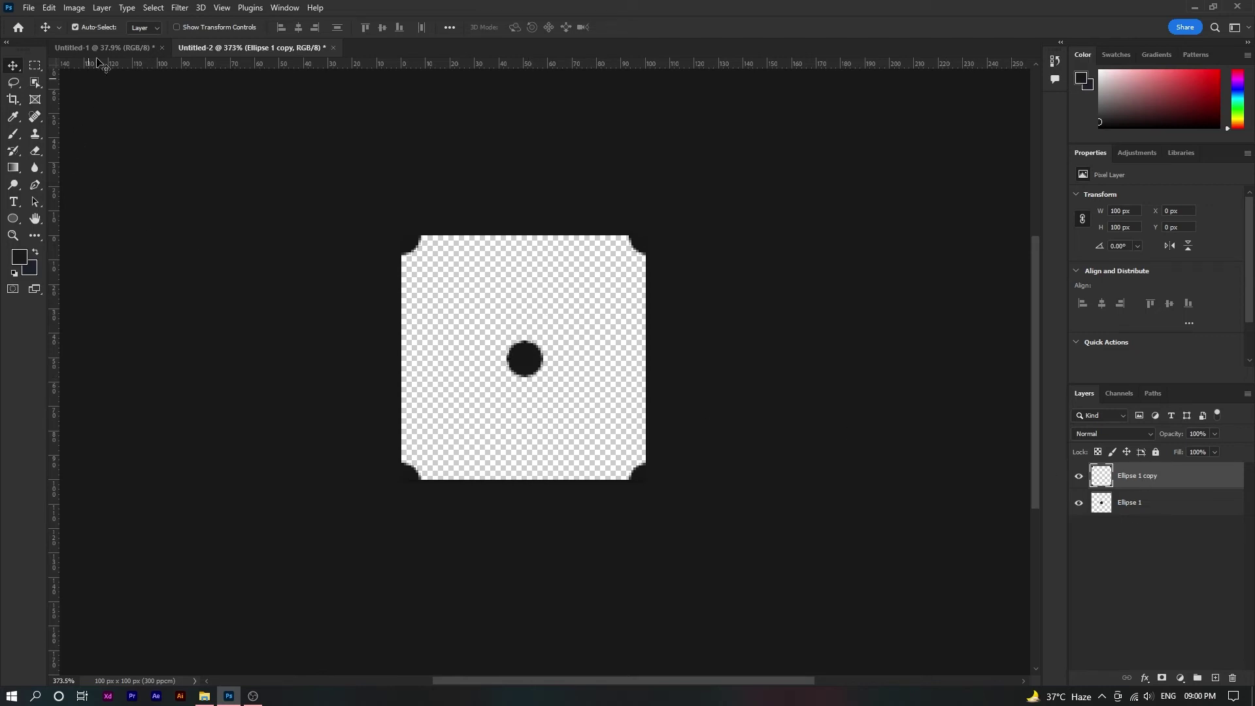
Define the dot tile as a pattern named 'Pattern' and close Untitled-2
left_click(58, 9)
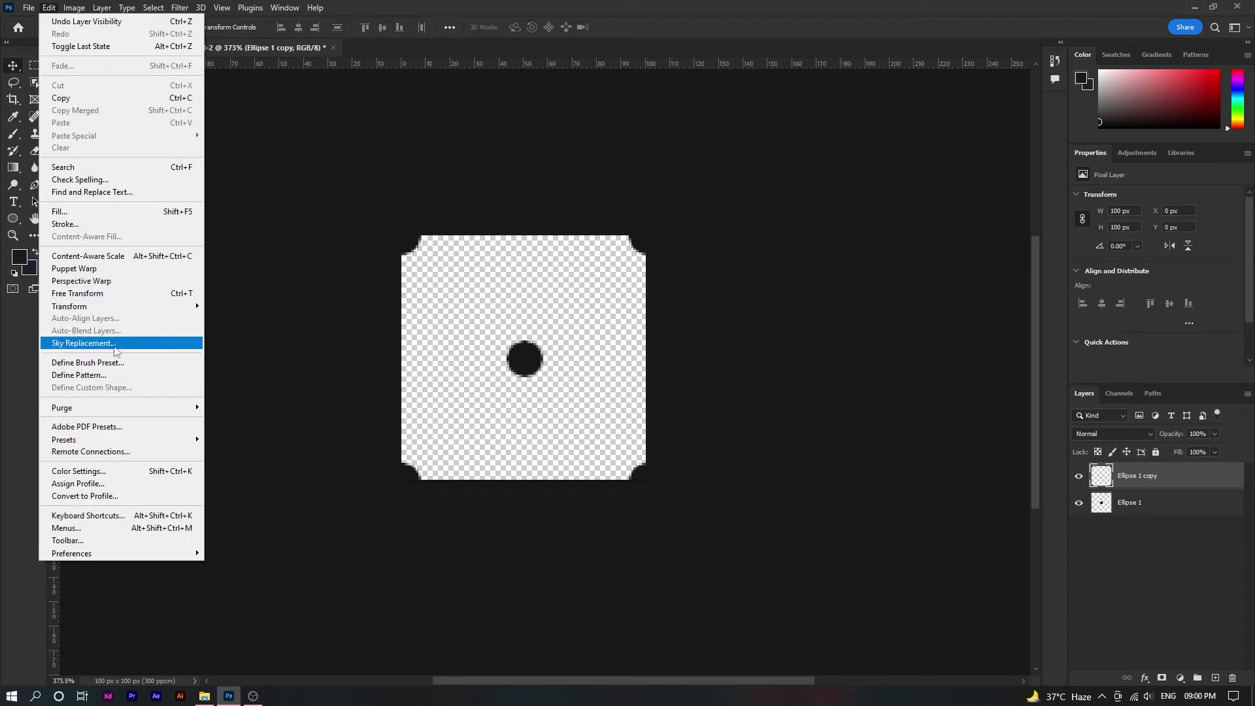
left_click(102, 379)
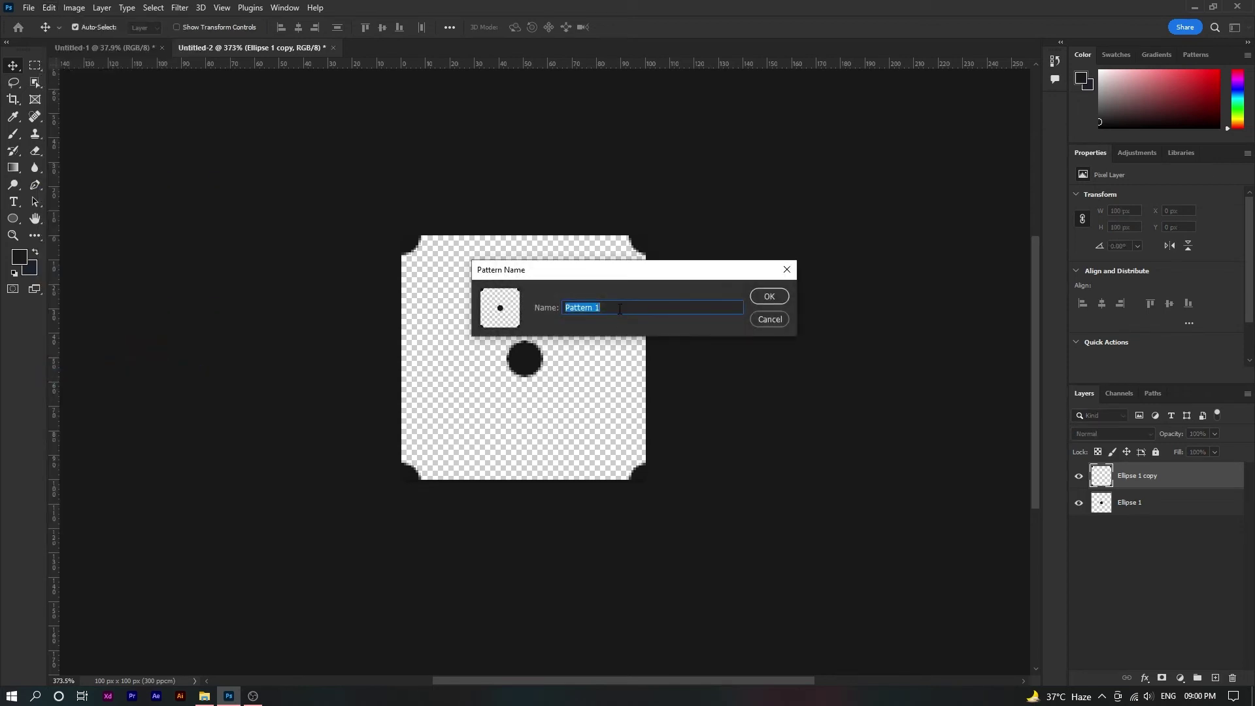
type("P")
left_click(770, 298)
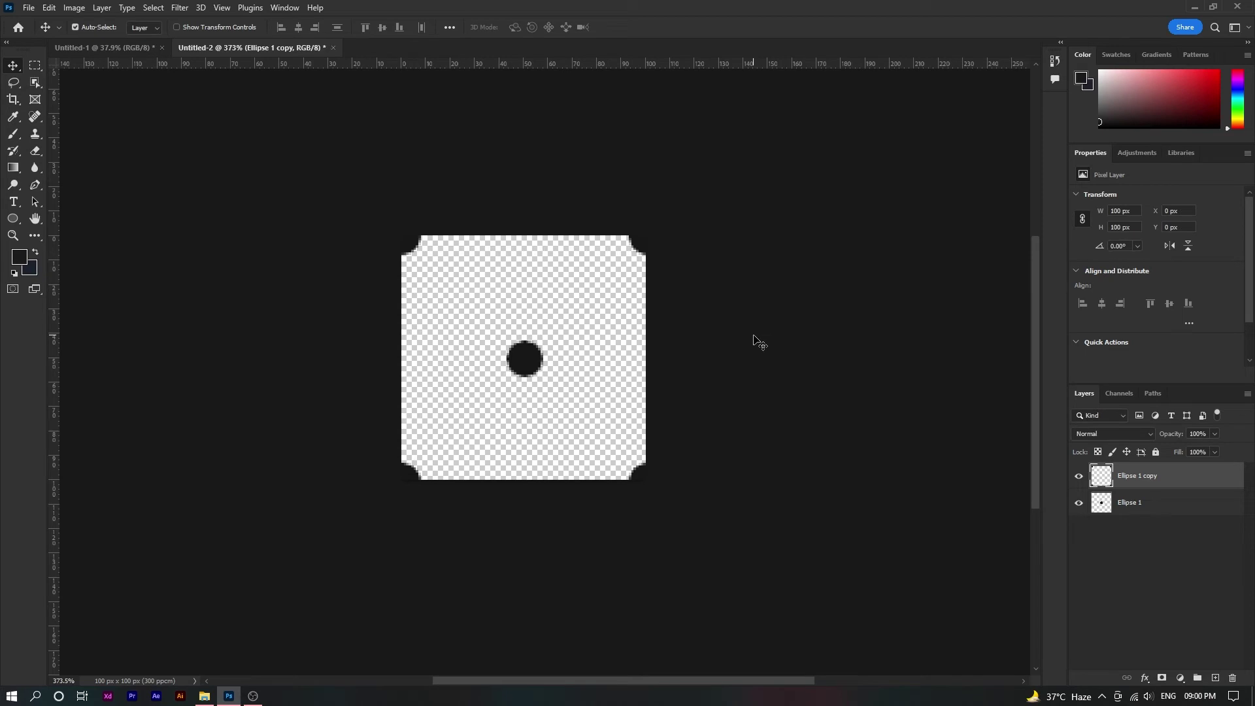
left_click(333, 51)
Close the tile document unsaved and draw an artboard-sized rectangle with no fill
left_click(619, 257)
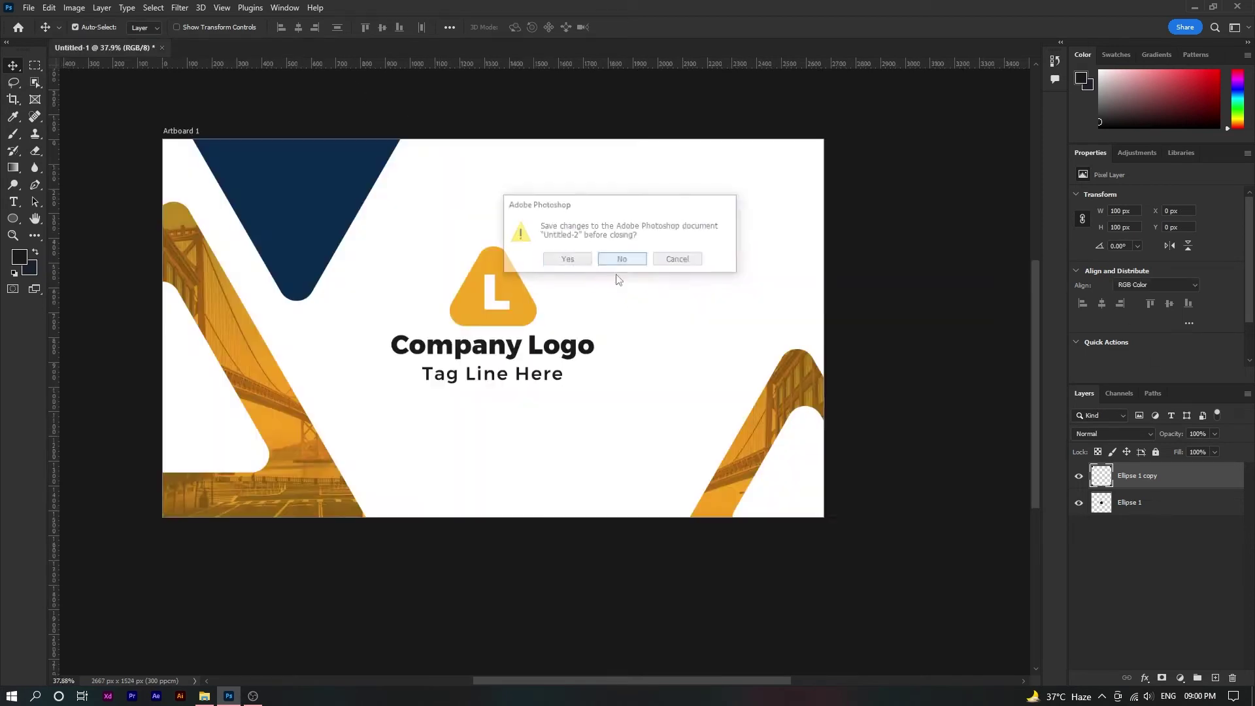
key("ctrl+shift+alt+n")
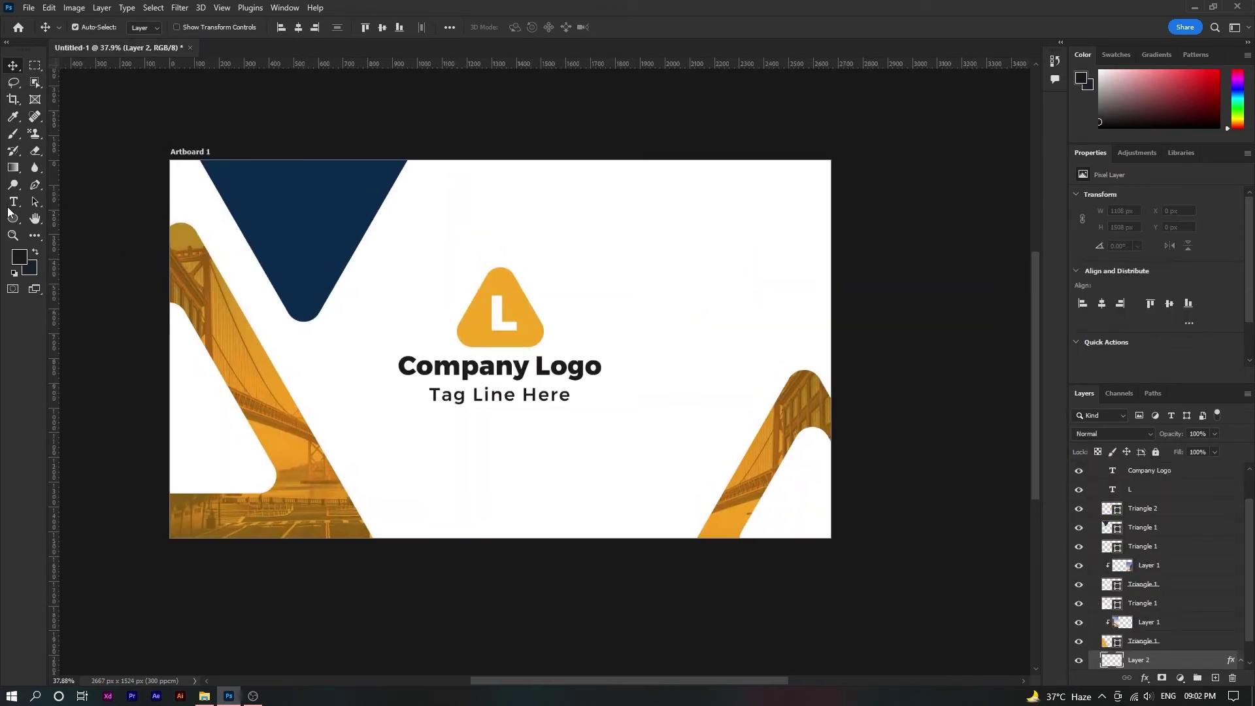
left_click(12, 218)
left_click(62, 217)
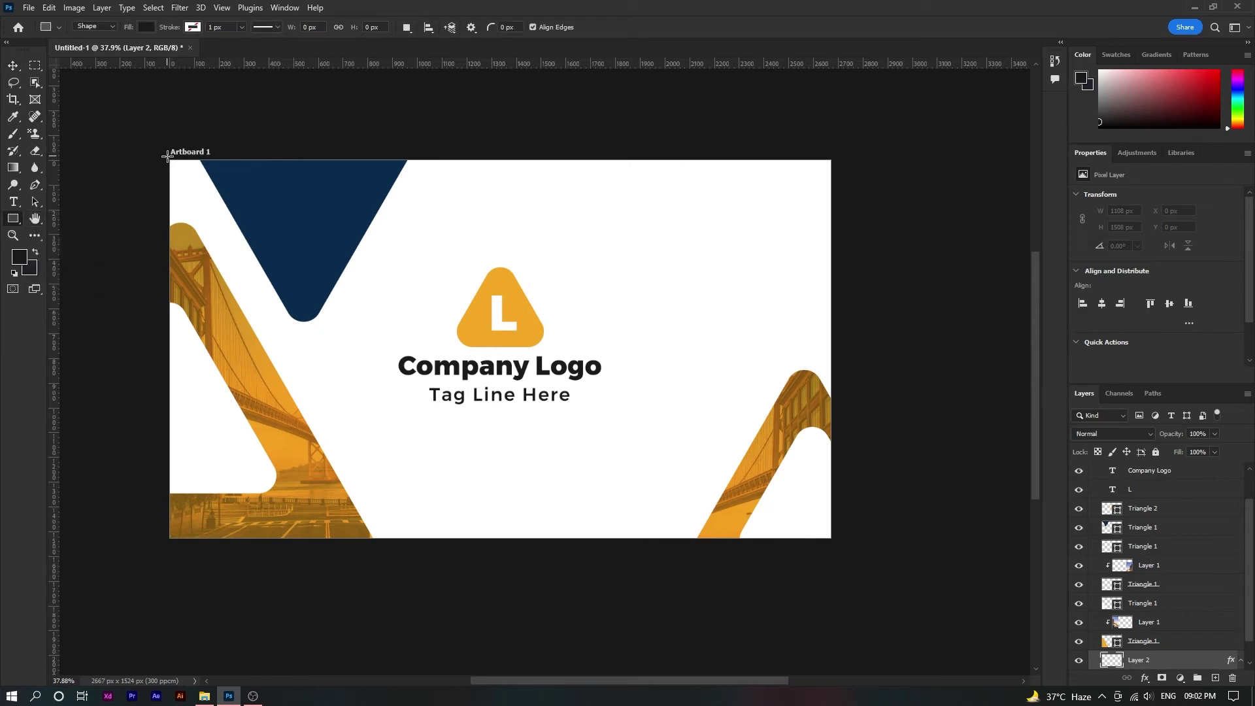
left_click_drag(168, 158, 833, 544)
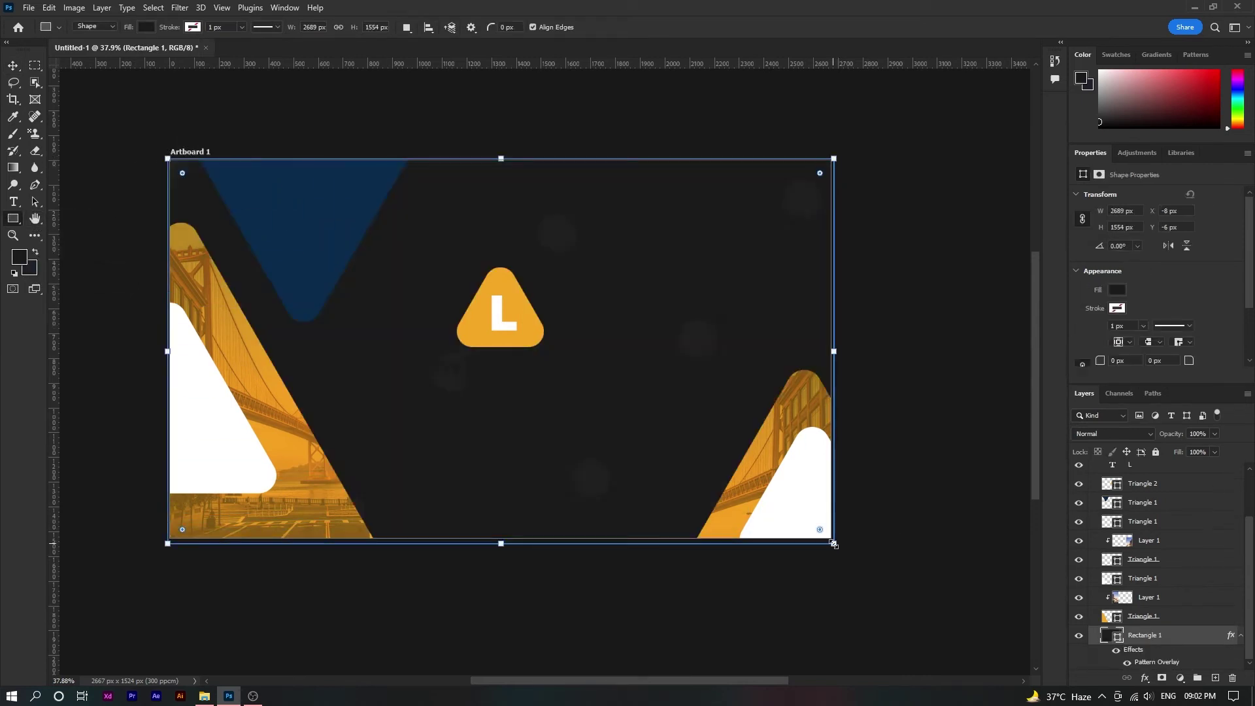
left_click(145, 27)
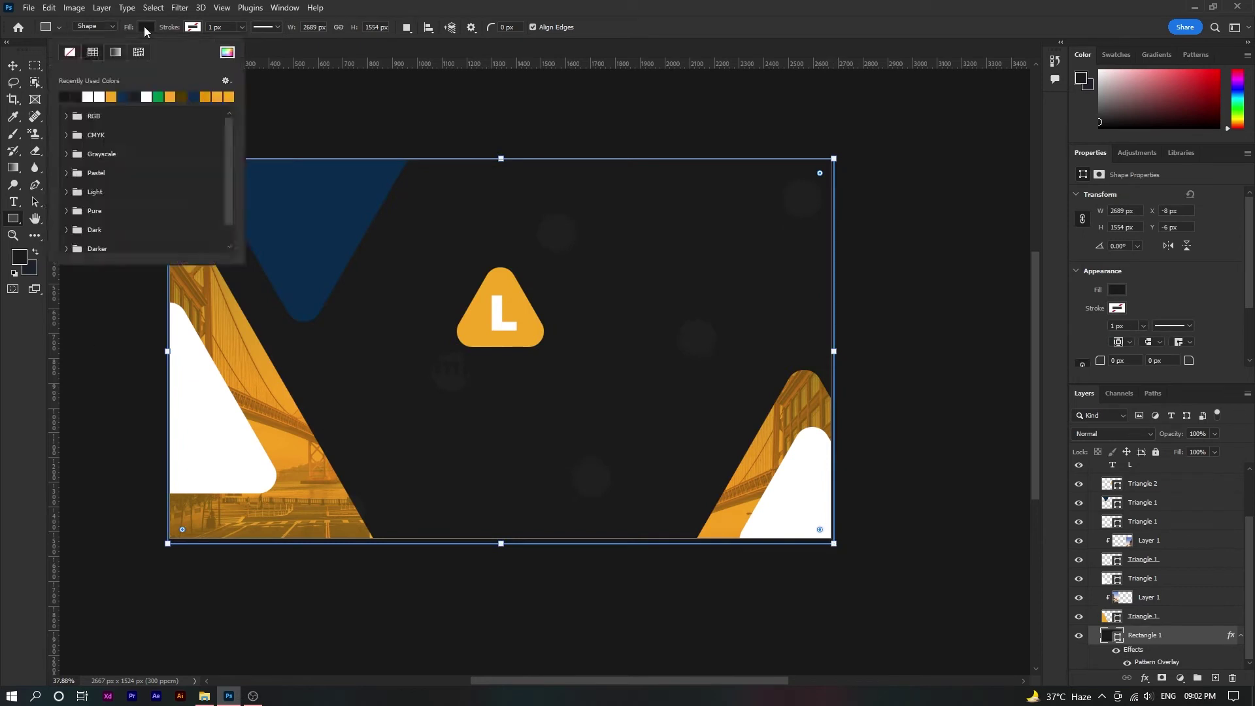
left_click(73, 54)
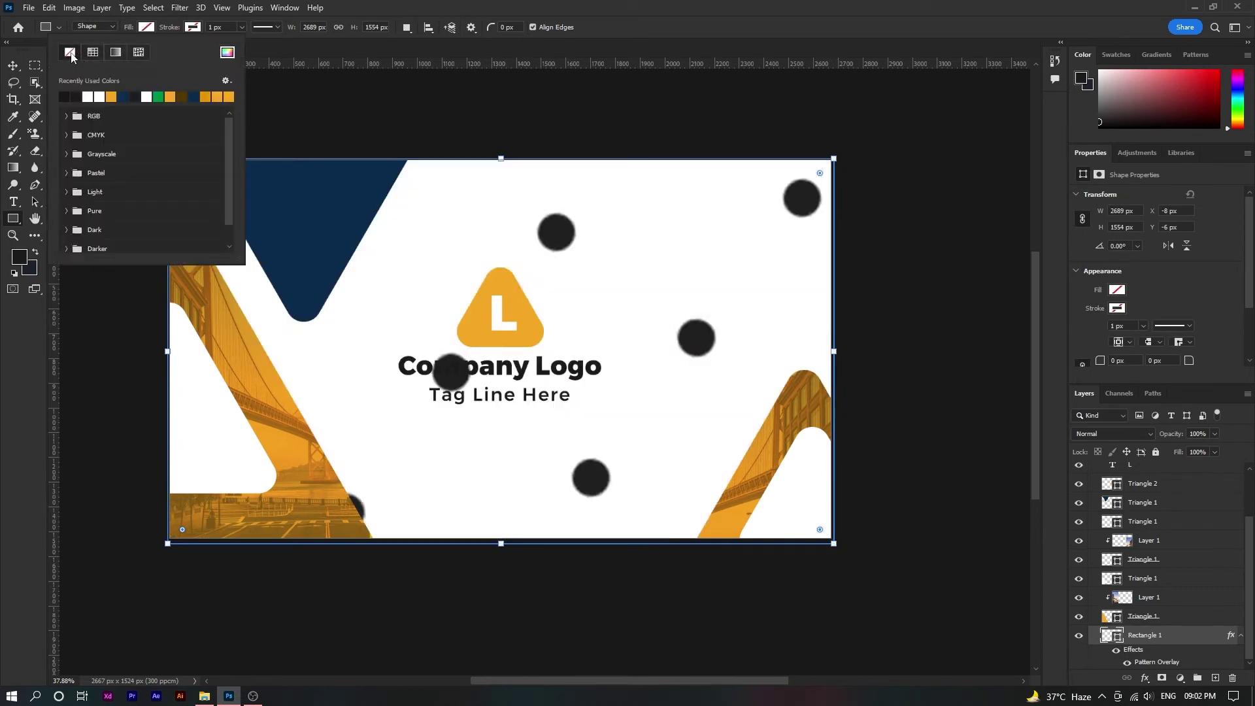
Scale Rectangle 1's dot Pattern Overlay down to about 57% for a fine dot texture
double_click(1228, 637)
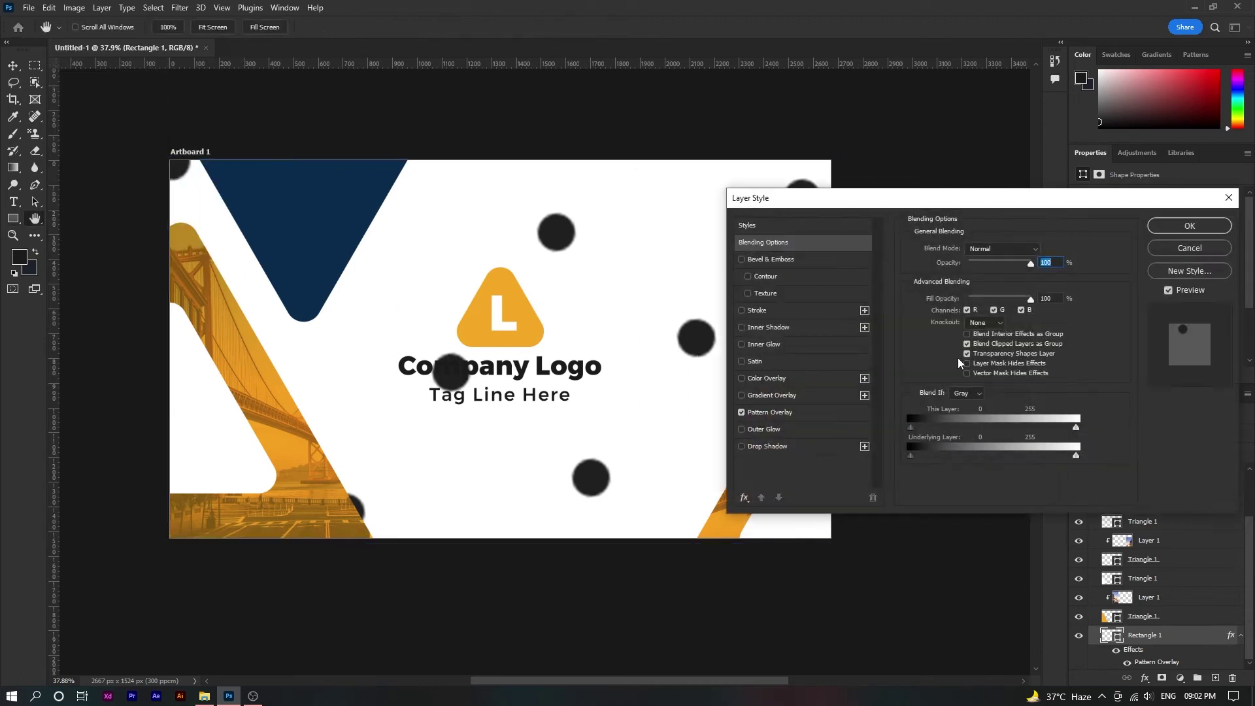
left_click(770, 413)
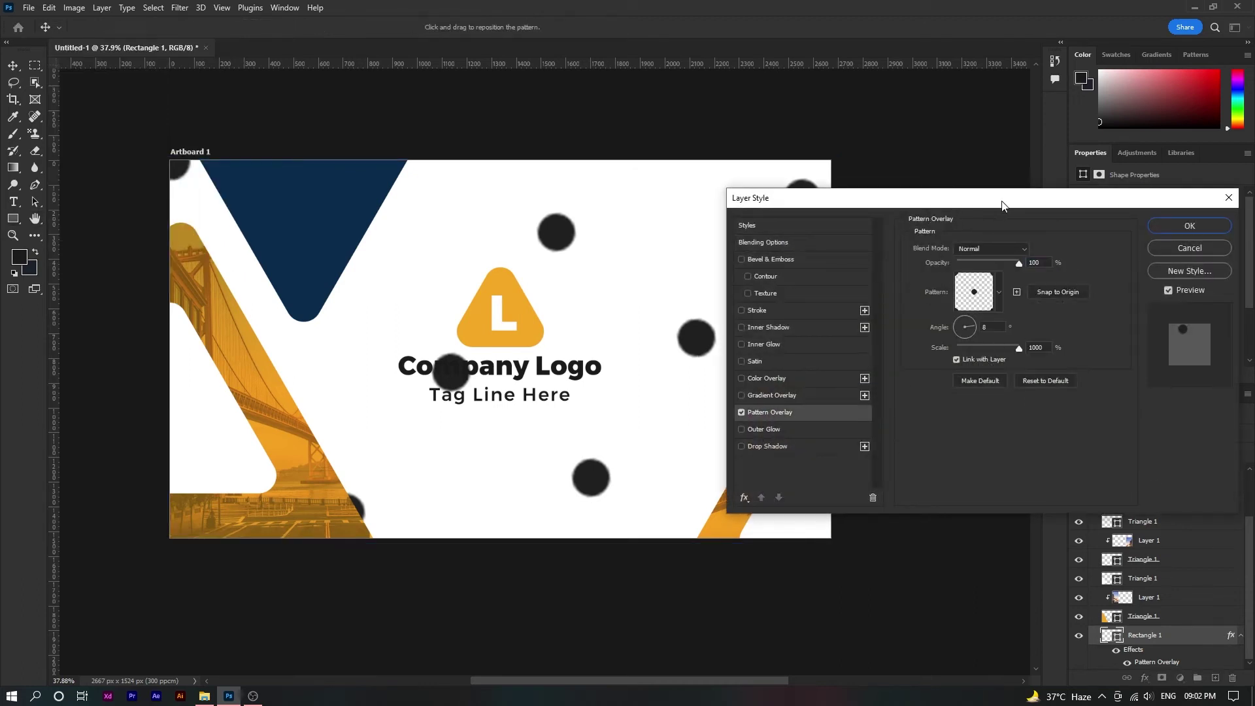
left_click_drag(1002, 206, 1102, 199)
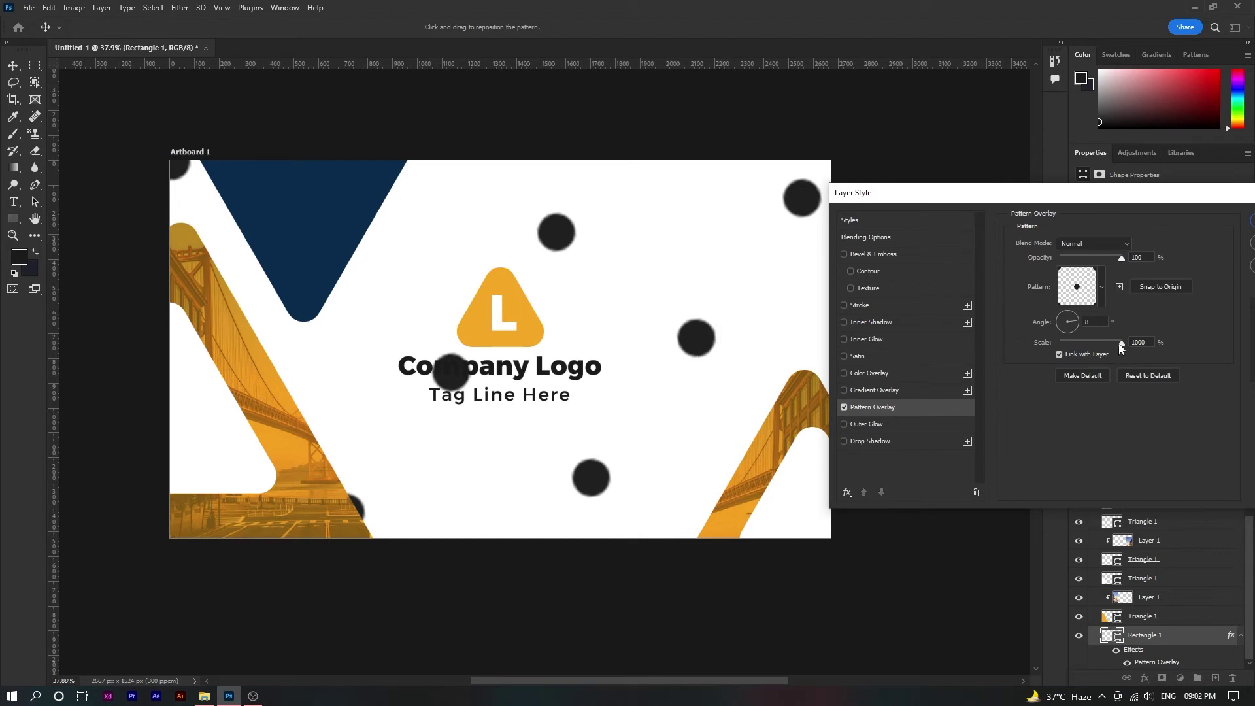
left_click_drag(1118, 344, 1108, 343)
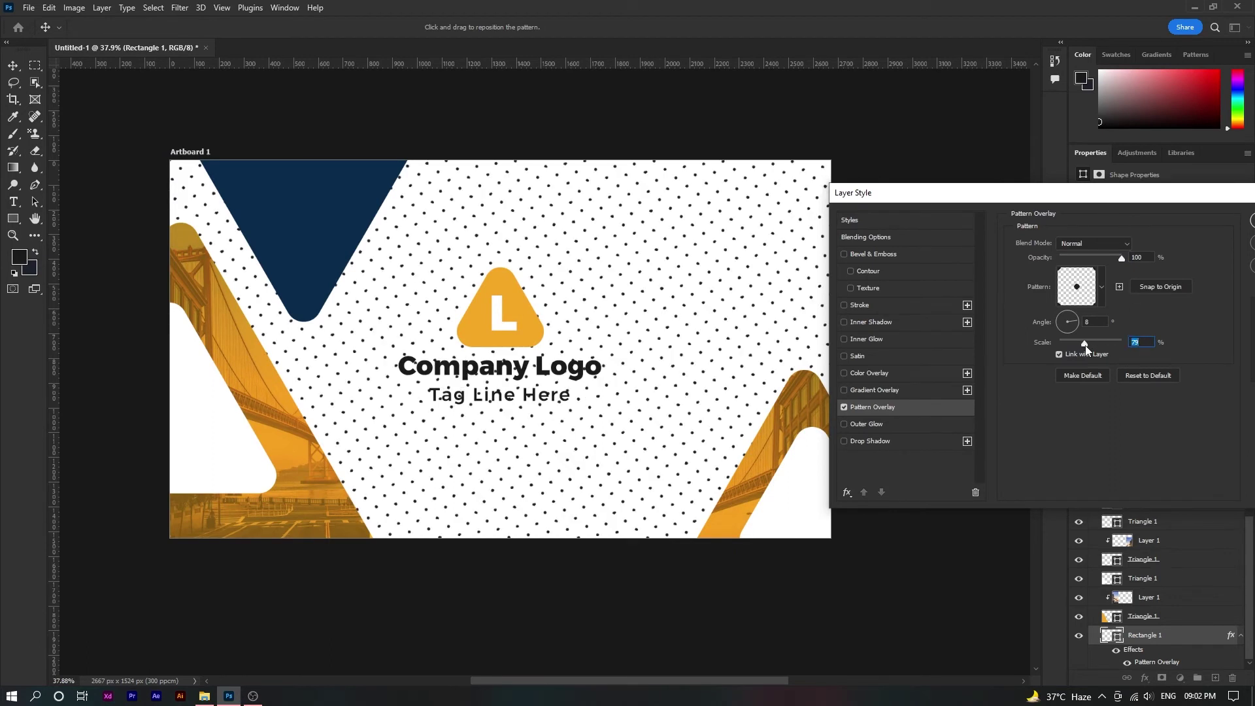
left_click_drag(1085, 345, 1076, 348)
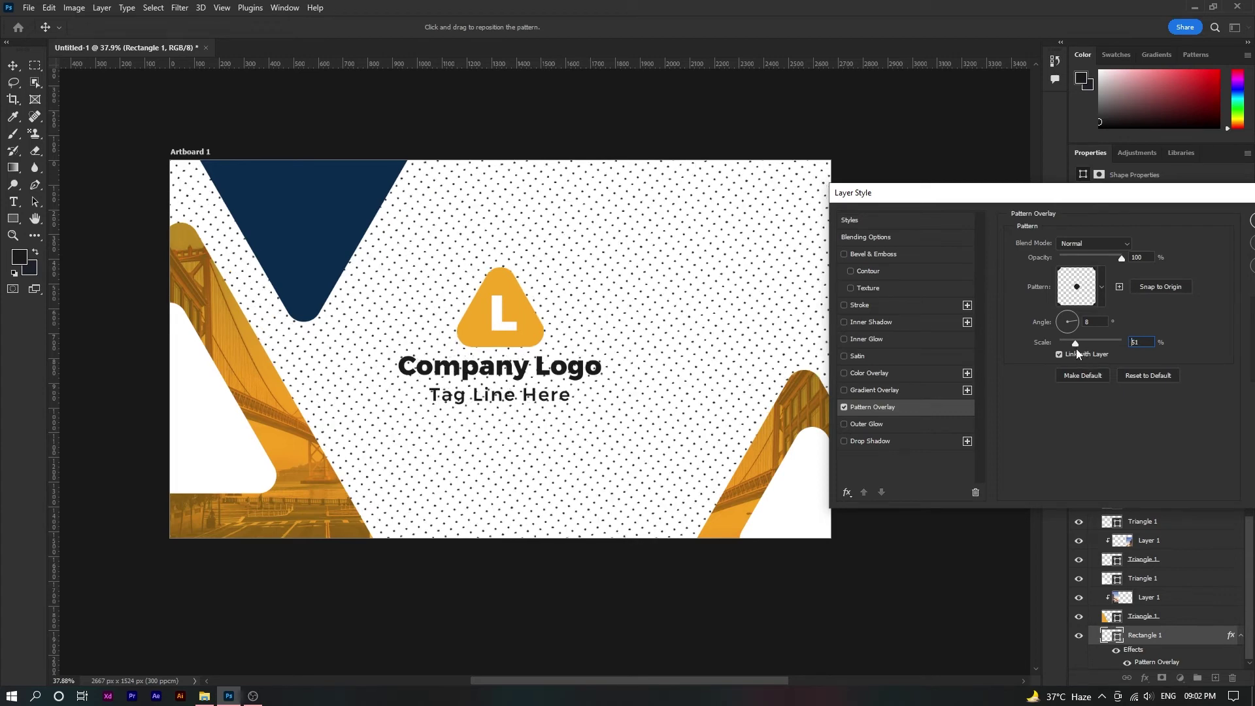
left_click_drag(1076, 348, 1083, 346)
left_click_drag(1085, 200, 862, 198)
left_click(1046, 214)
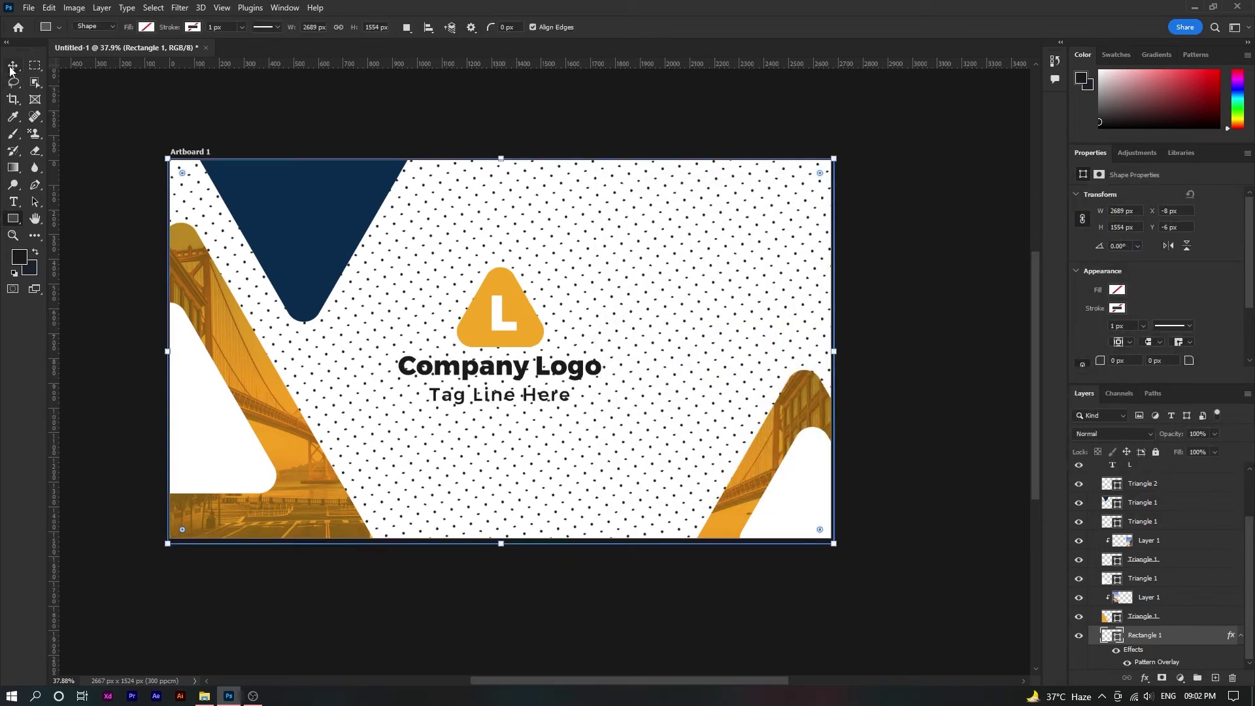
Add a layer mask to Rectangle 1 and ready the Brush with black as foreground
left_click(11, 70)
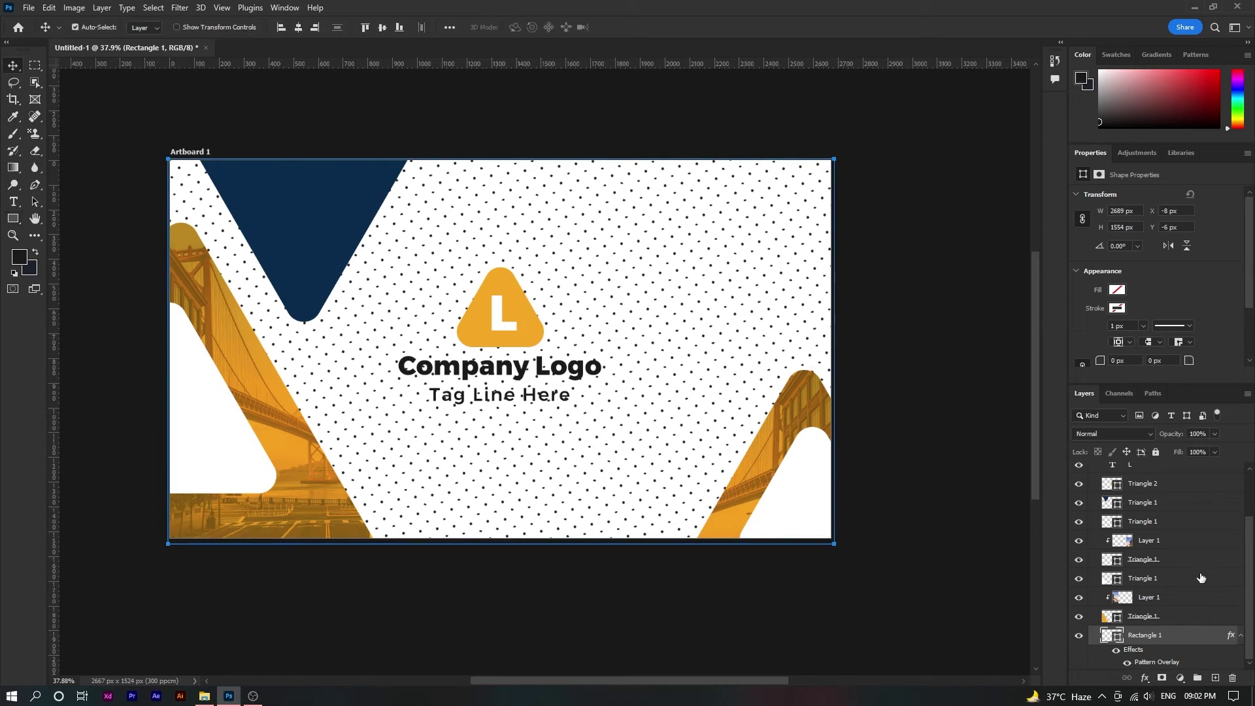
left_click(1247, 629)
left_click(1162, 637)
left_click(1164, 680)
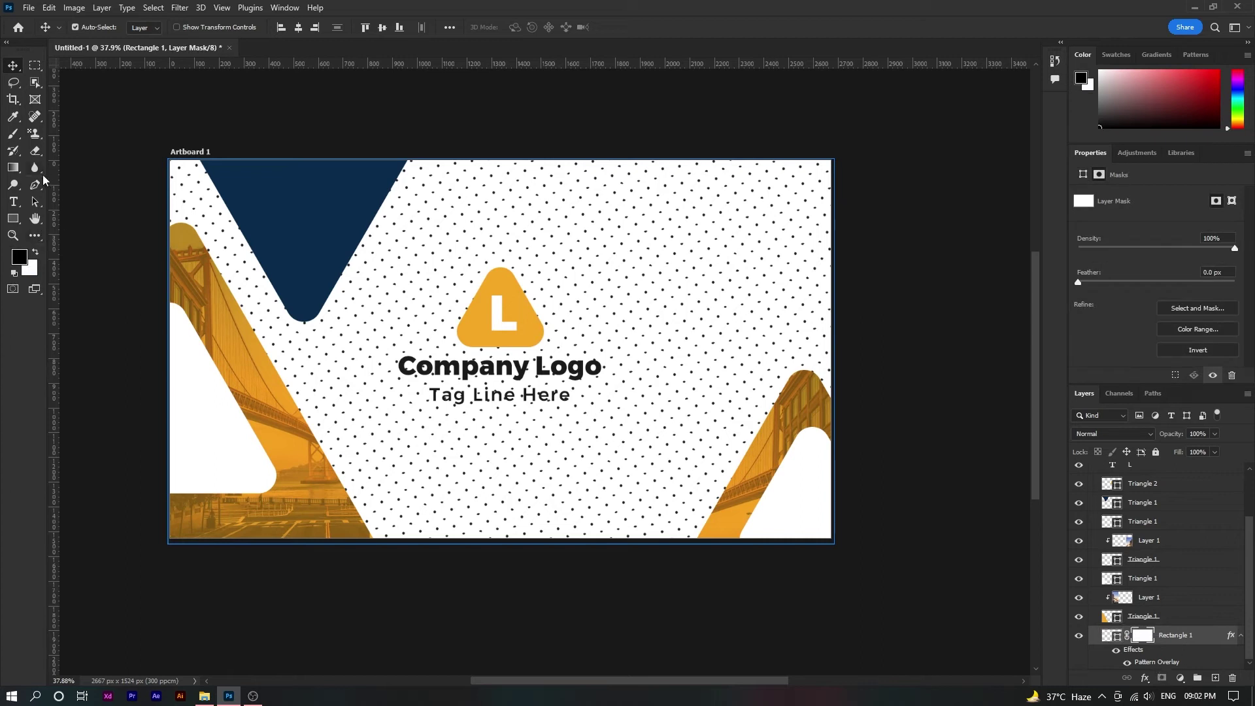
left_click(13, 133)
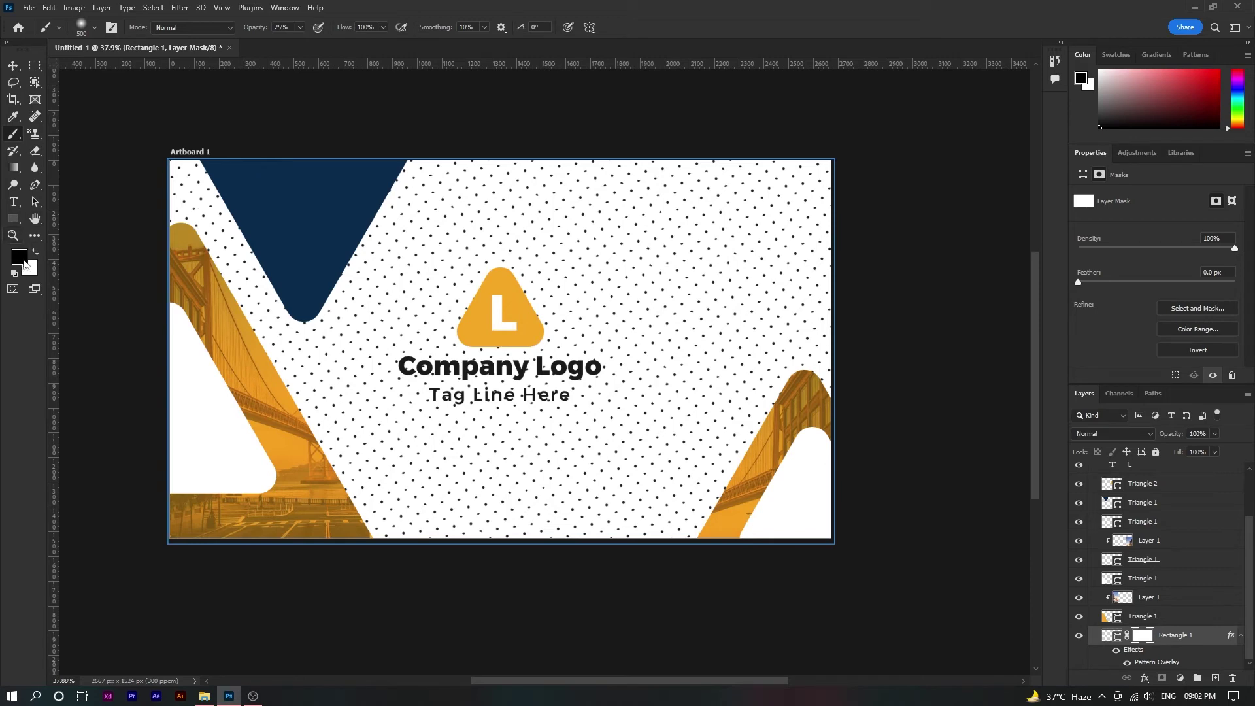
left_click(20, 257)
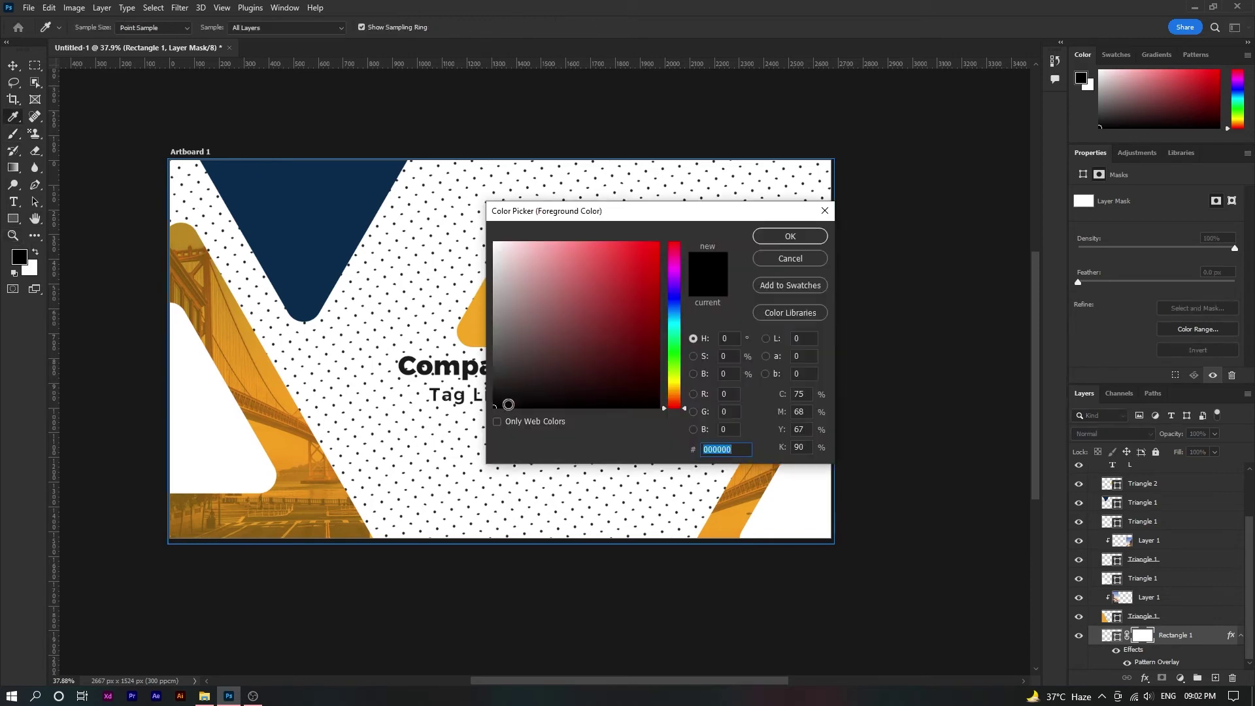
left_click(779, 242)
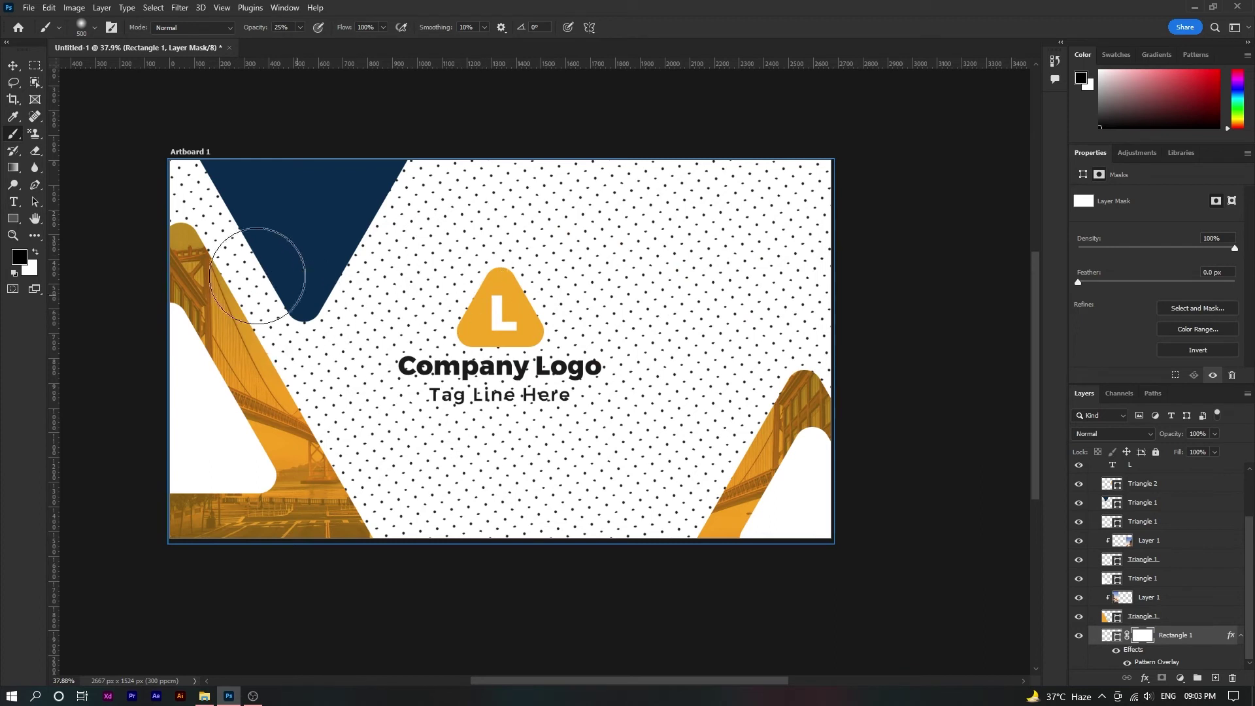
Mask out dots beside and below the navy triangle and upper centre at 62–78% opacity
mouse_move(310, 355)
left_mouse_down()
mouse_move(196, 225)
mouse_move(197, 261)
mouse_move(307, 353)
left_mouse_up()
left_click_drag(251, 27, 284, 30)
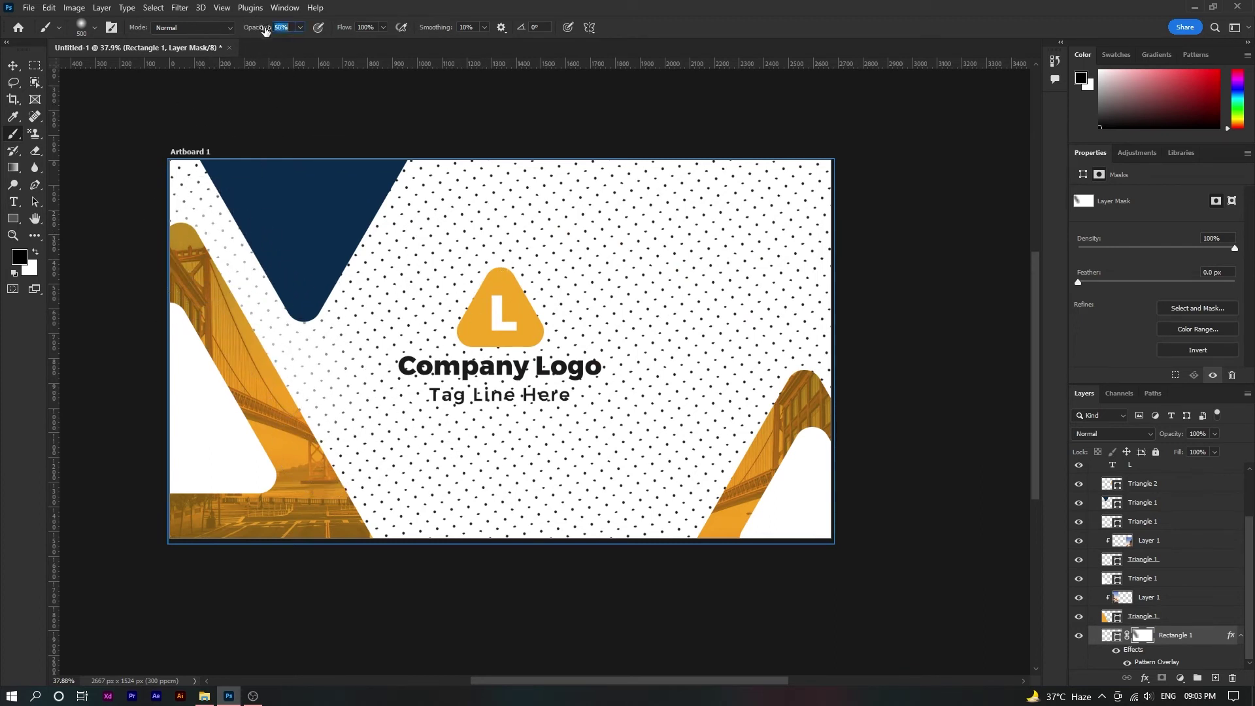
left_click_drag(175, 236, 392, 540)
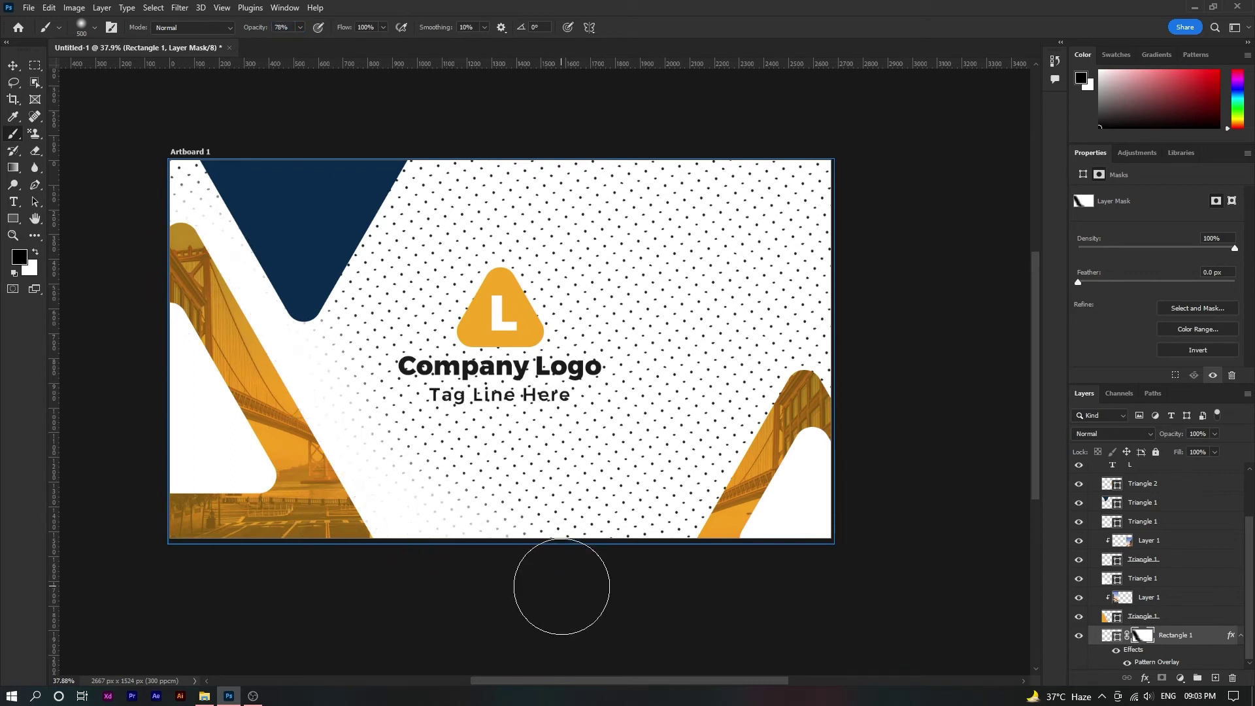
left_click_drag(257, 30, 247, 32)
left_click_drag(359, 120, 490, 163)
Fade the dots in the lower centre, beneath the tagline, right of the logo and right edge
mouse_move(734, 532)
left_mouse_down()
mouse_move(421, 504)
mouse_move(468, 444)
left_mouse_up()
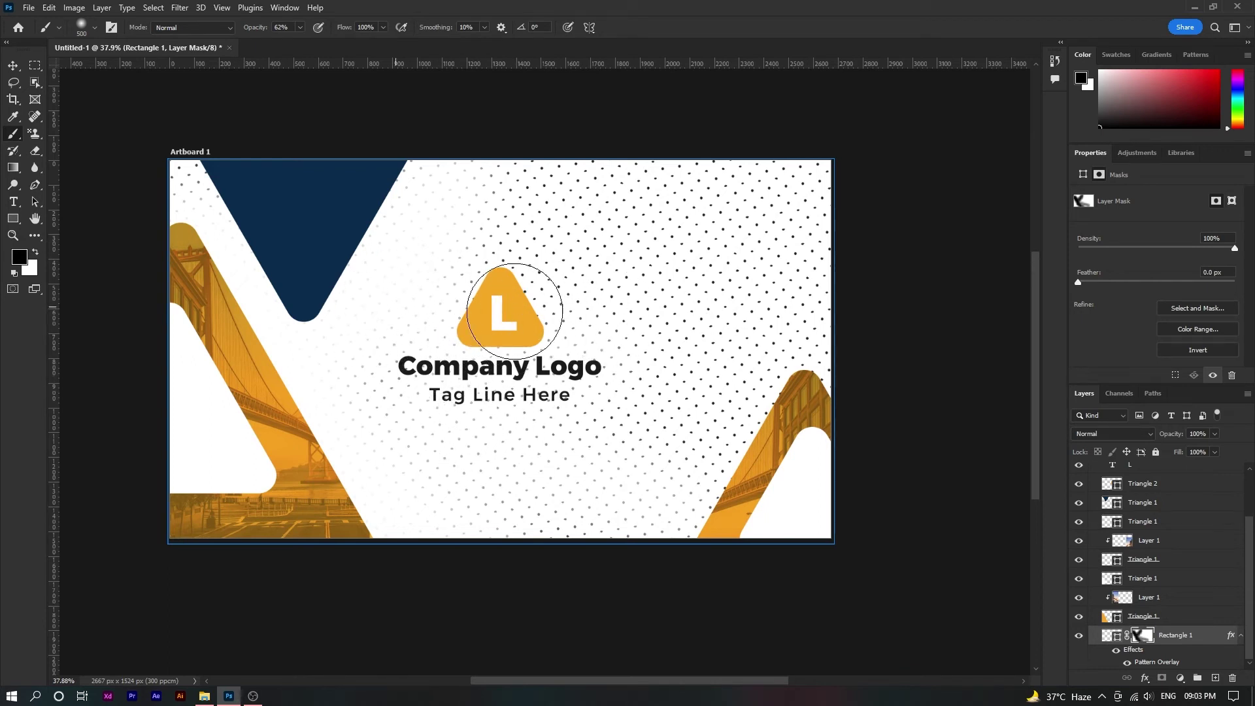
mouse_move(562, 432)
left_mouse_down()
mouse_move(638, 409)
mouse_move(633, 443)
mouse_move(510, 448)
mouse_move(541, 408)
mouse_move(645, 401)
left_mouse_up()
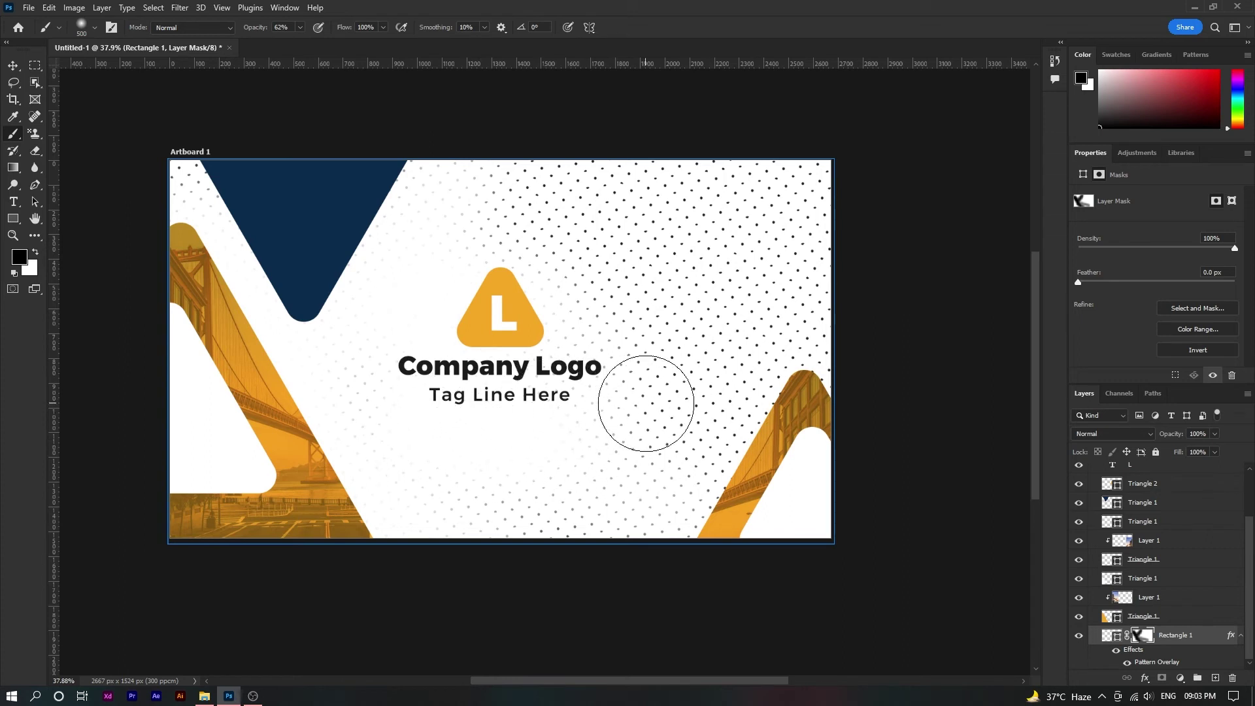
mouse_move(585, 316)
left_mouse_down()
mouse_move(706, 364)
mouse_move(716, 397)
mouse_move(614, 275)
mouse_move(629, 235)
mouse_move(471, 224)
mouse_move(918, 171)
left_mouse_up()
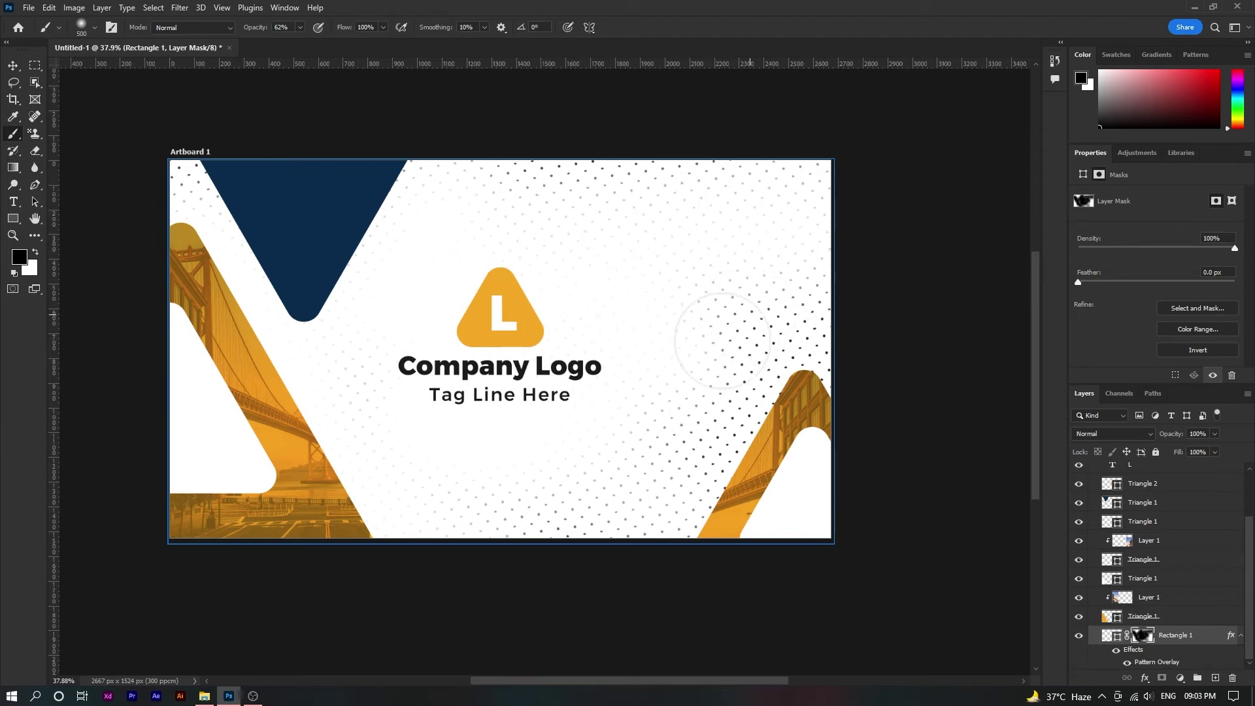
left_click_drag(722, 338, 472, 661)
left_click_drag(875, 353, 837, 366)
Switch the painting colour to white and lower the brush opacity to 23%
left_click(21, 258)
left_click(470, 224)
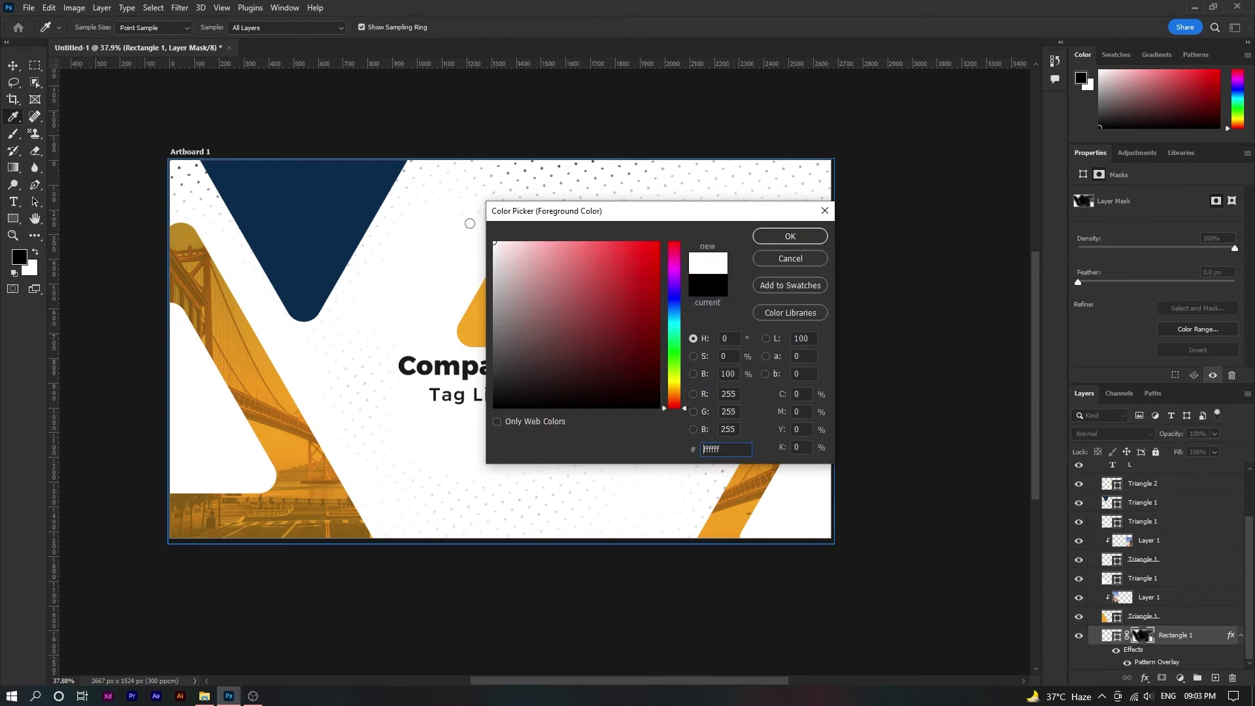
left_click(790, 236)
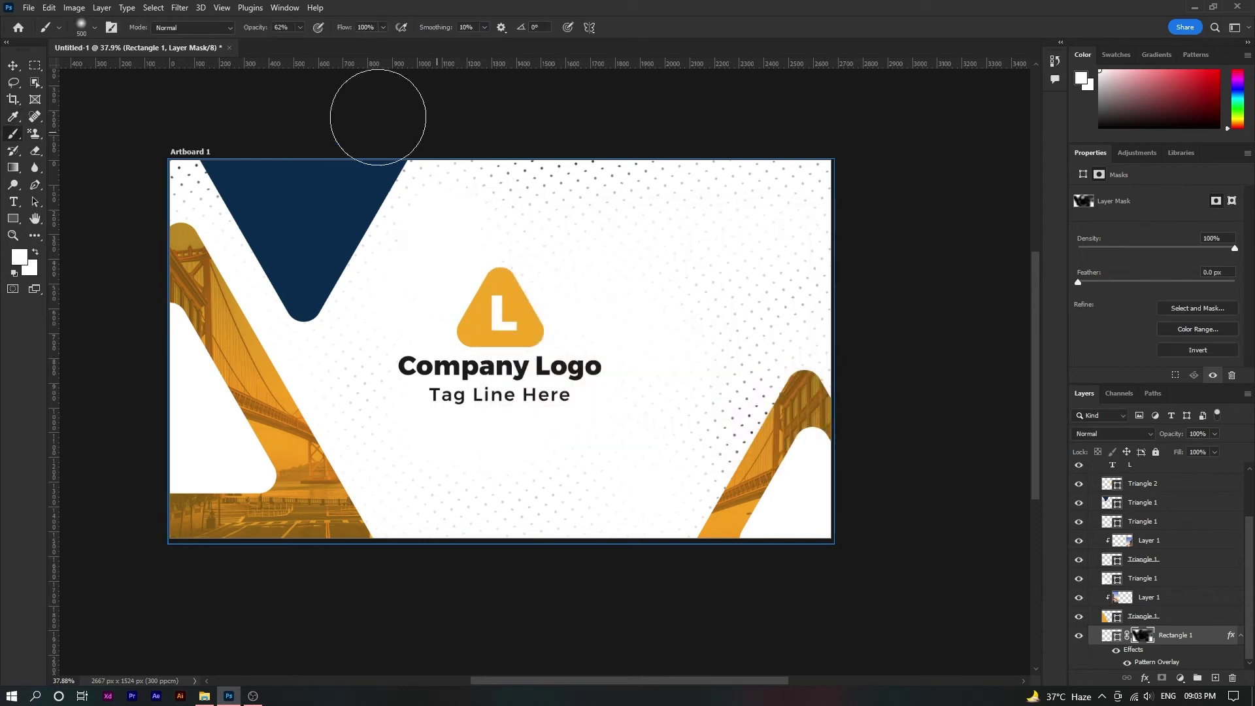
left_click_drag(264, 30, 250, 32)
left_click_drag(260, 31, 255, 31)
Set the painting colour back to pure black 000000 and zoom out to frame the artboard
left_click(19, 257)
left_click_drag(521, 386, 470, 420)
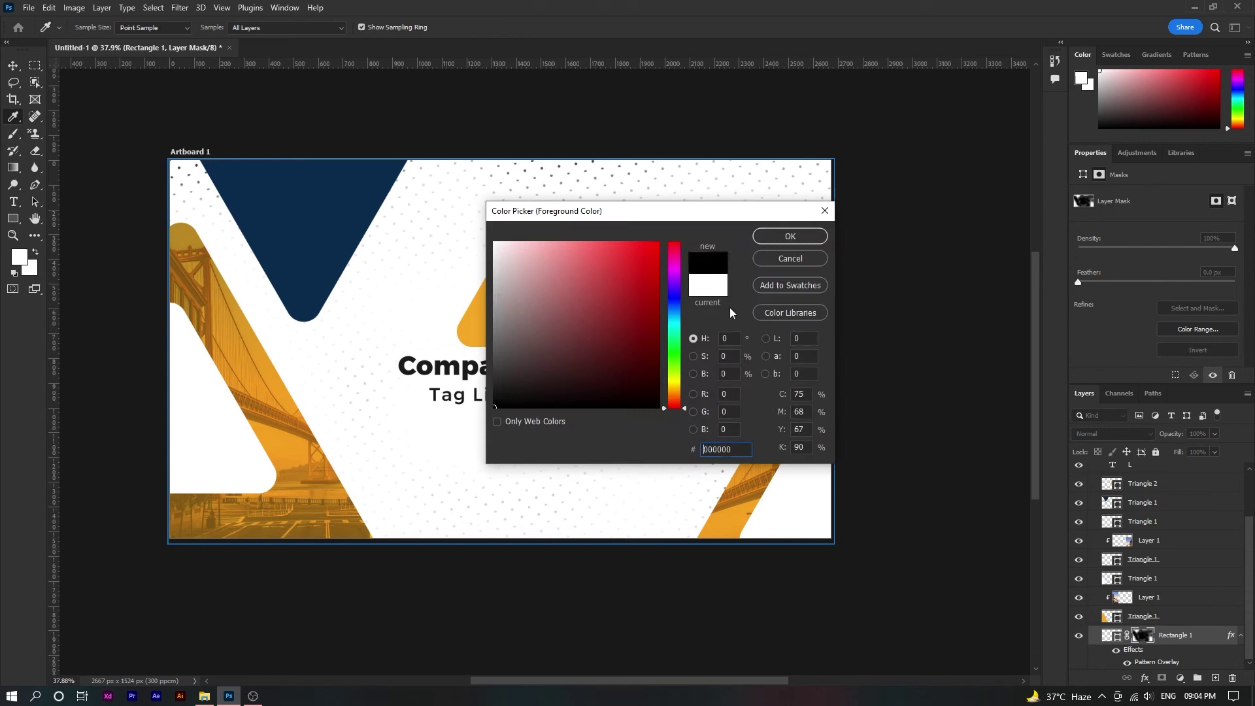
left_click(791, 237)
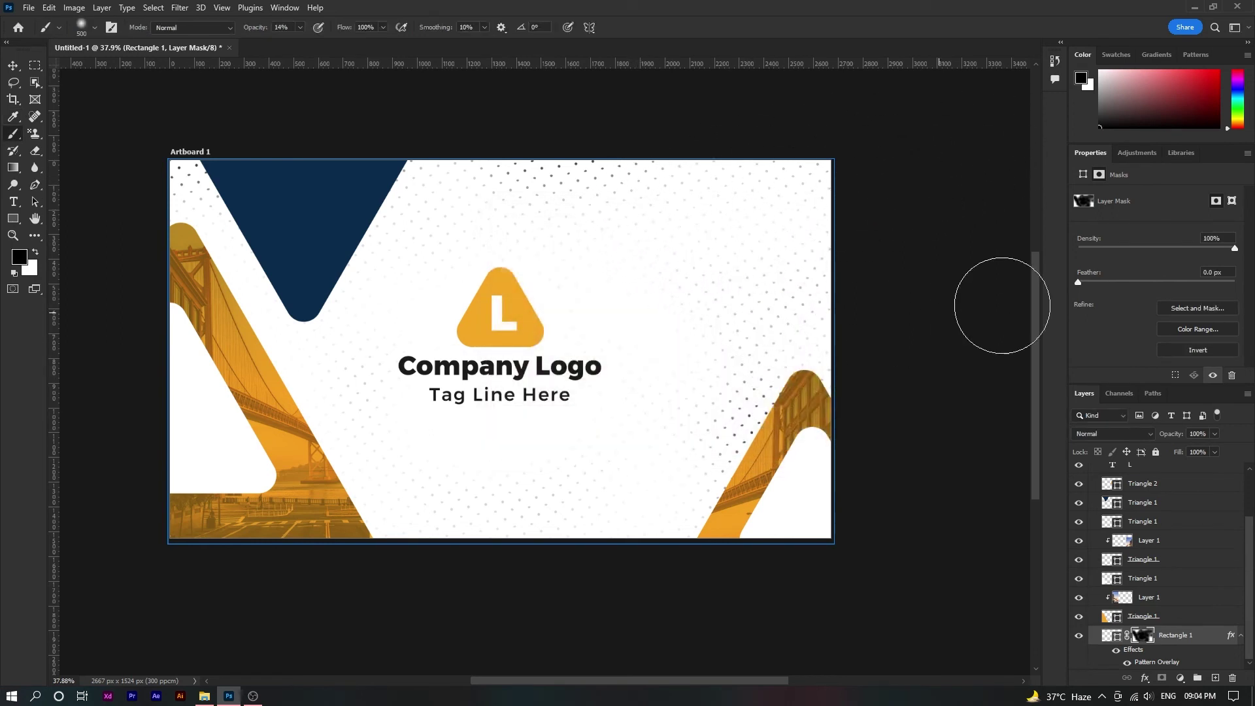
scroll(799, 425, "down", 2)
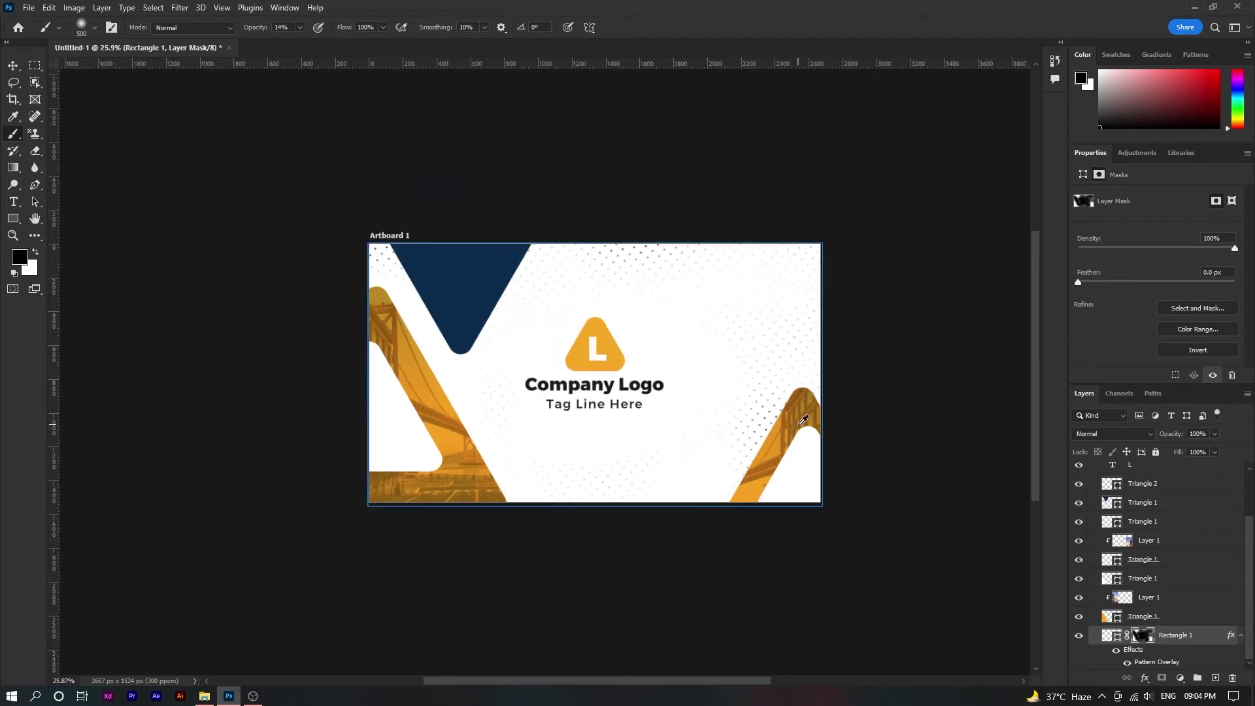
left_click_drag(846, 465, 728, 414)
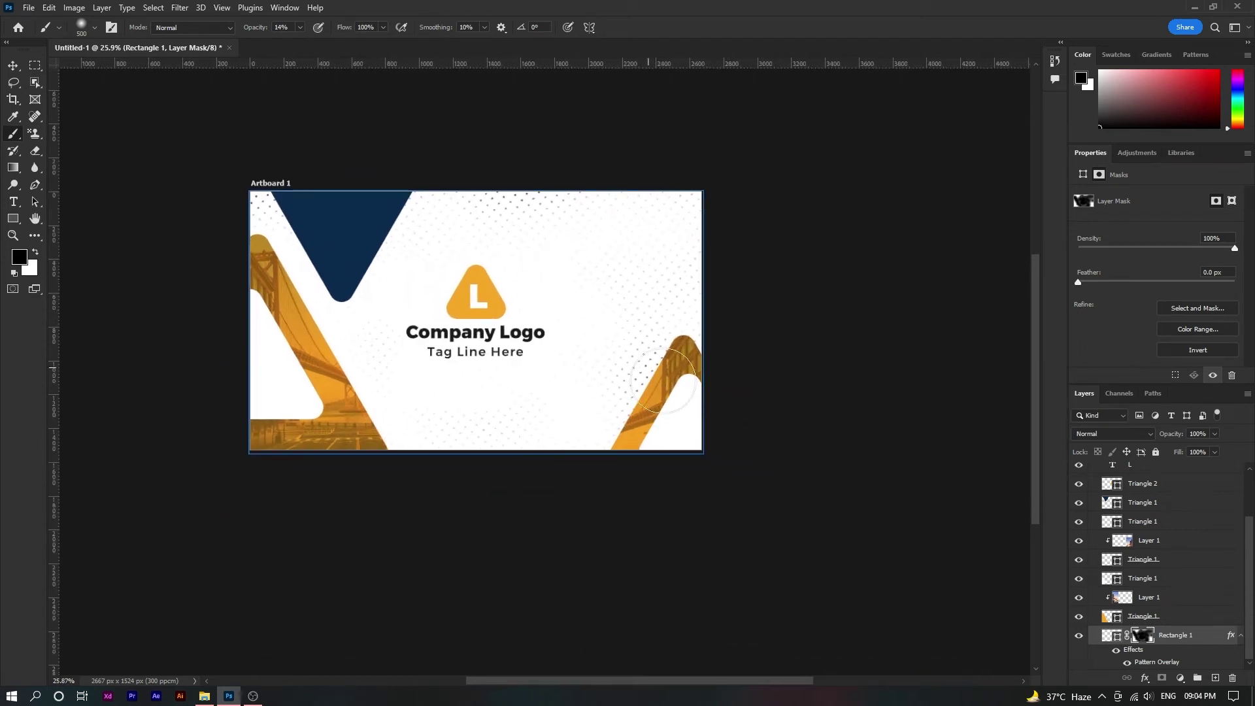
left_click_drag(571, 497, 574, 526)
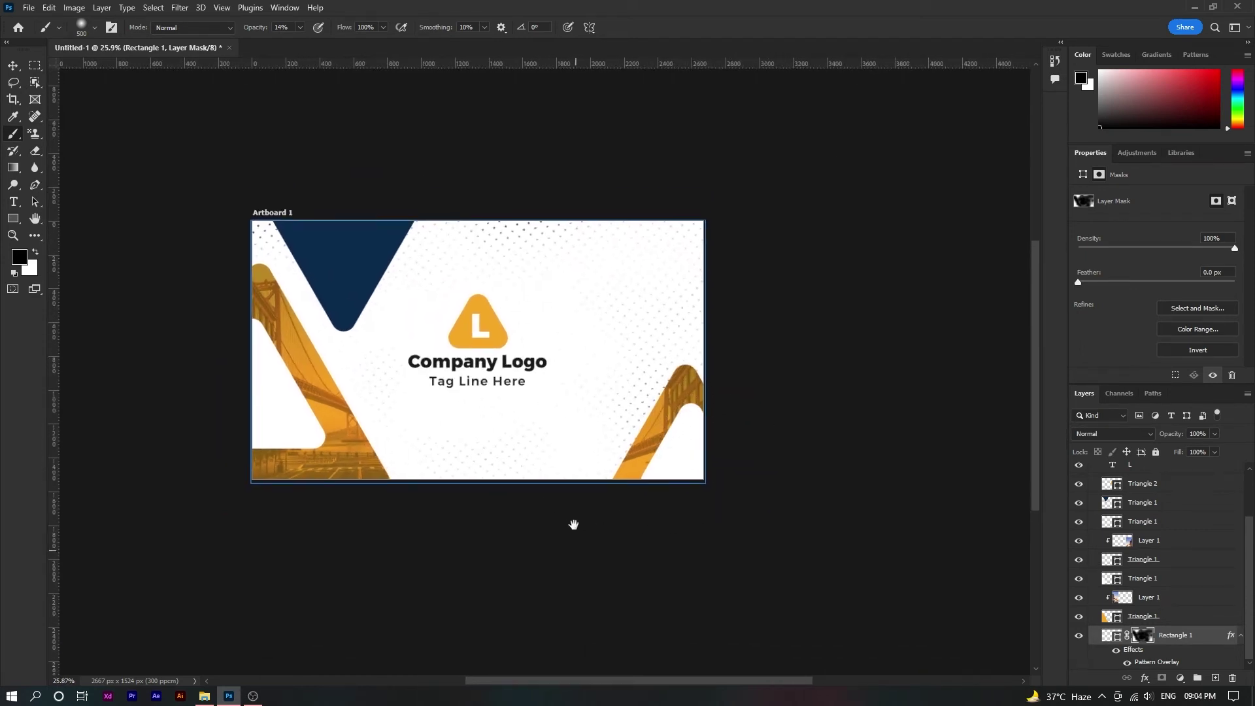
left_click_drag(646, 419, 639, 404)
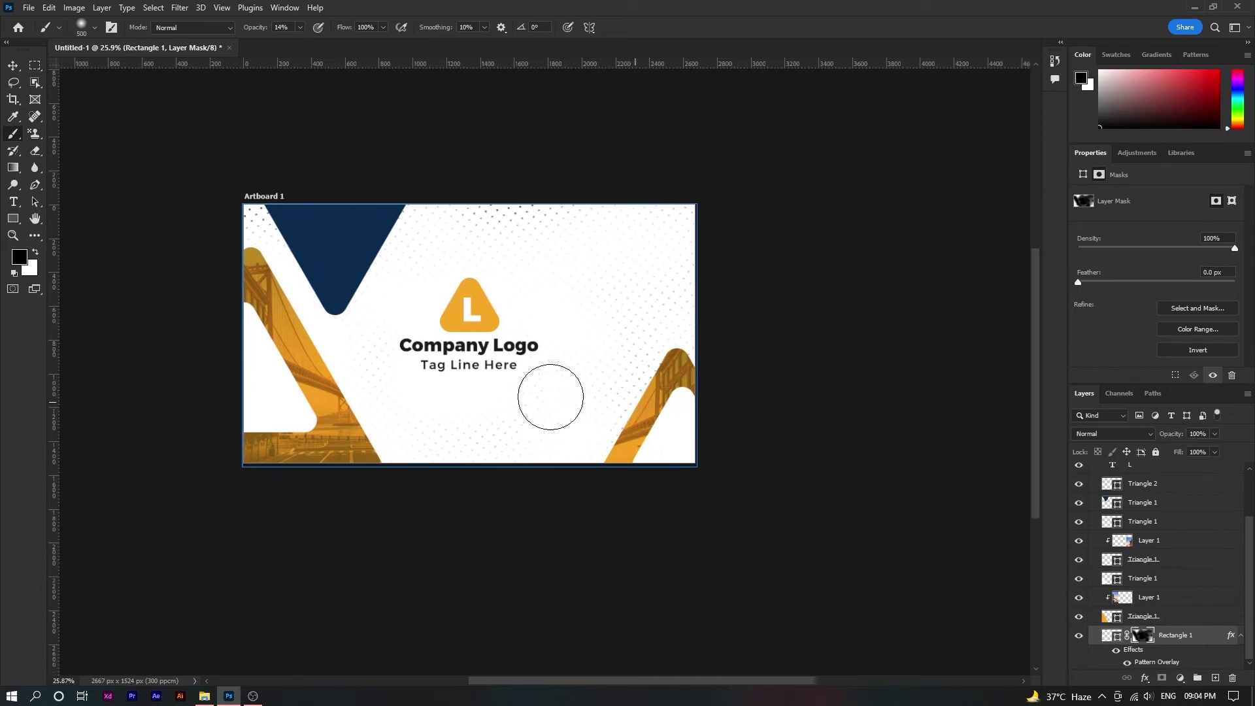
scroll(427, 386, "up", 1)
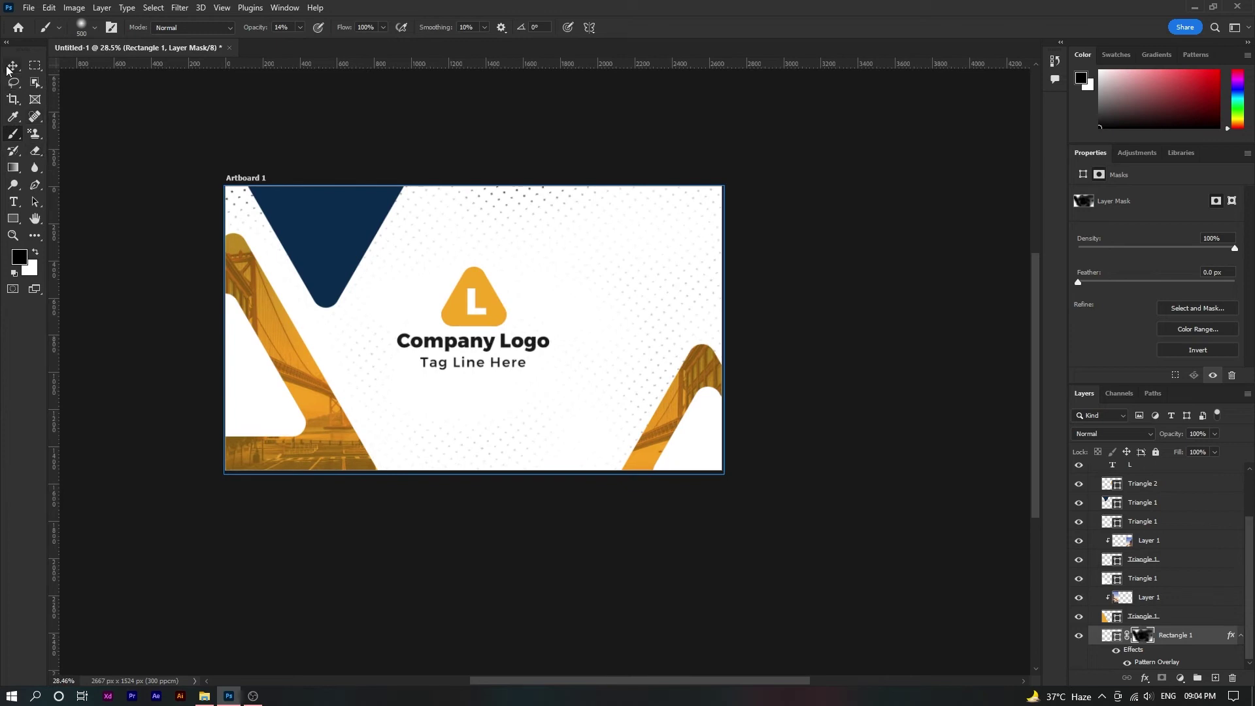
Lock the dotted background rectangle layer, Rectangle 1
left_click(13, 65)
left_click(292, 513)
left_click_drag(453, 508, 466, 517)
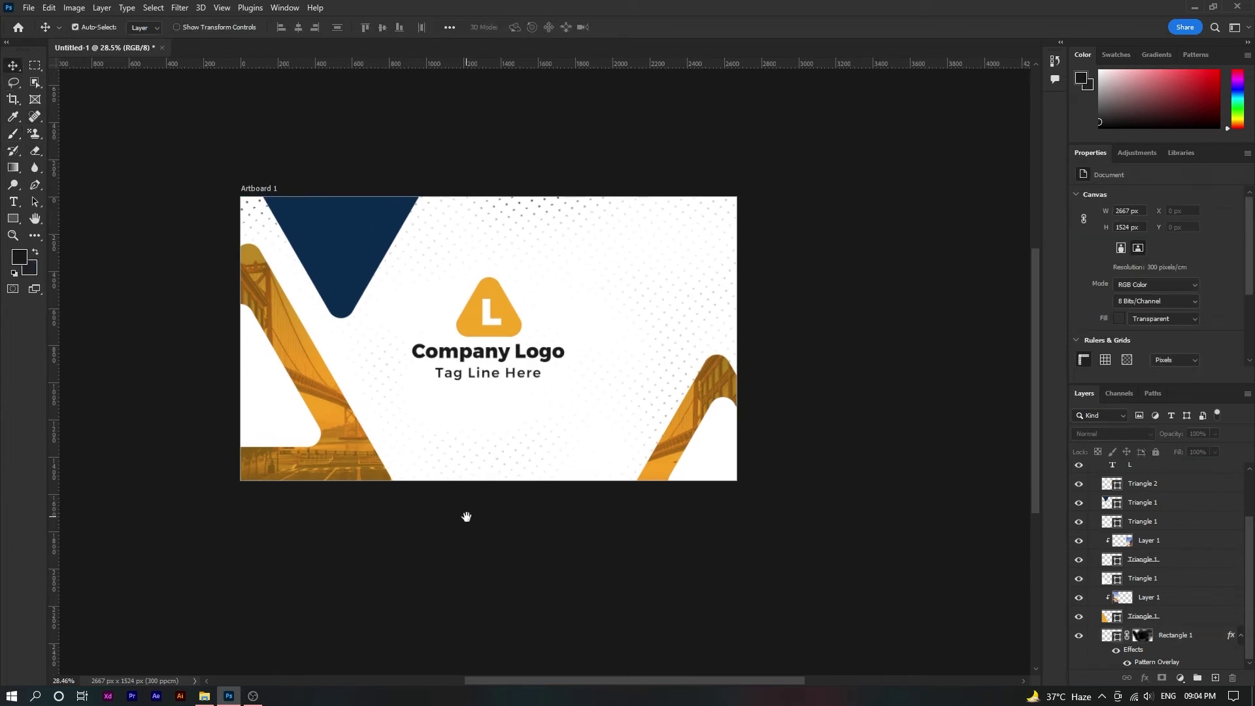
left_click(652, 413)
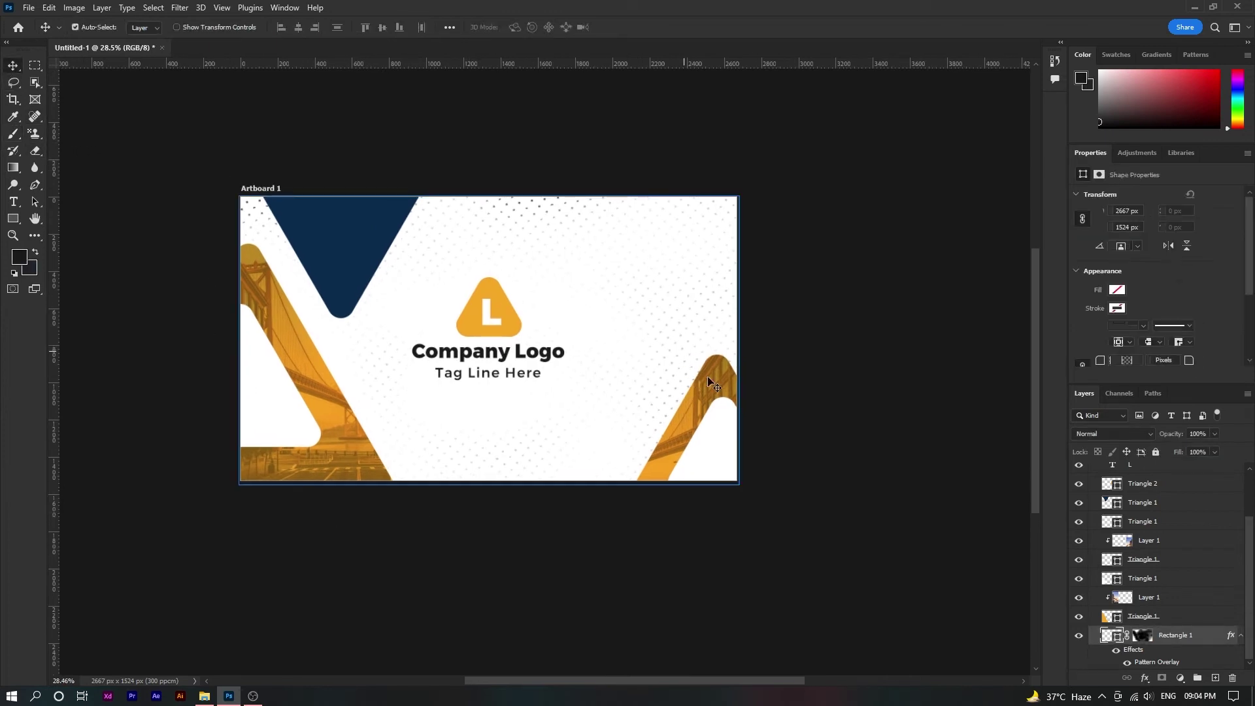
left_click(1155, 453)
Increase the navy triangle's corner radius using its live corner handle
left_click(333, 268)
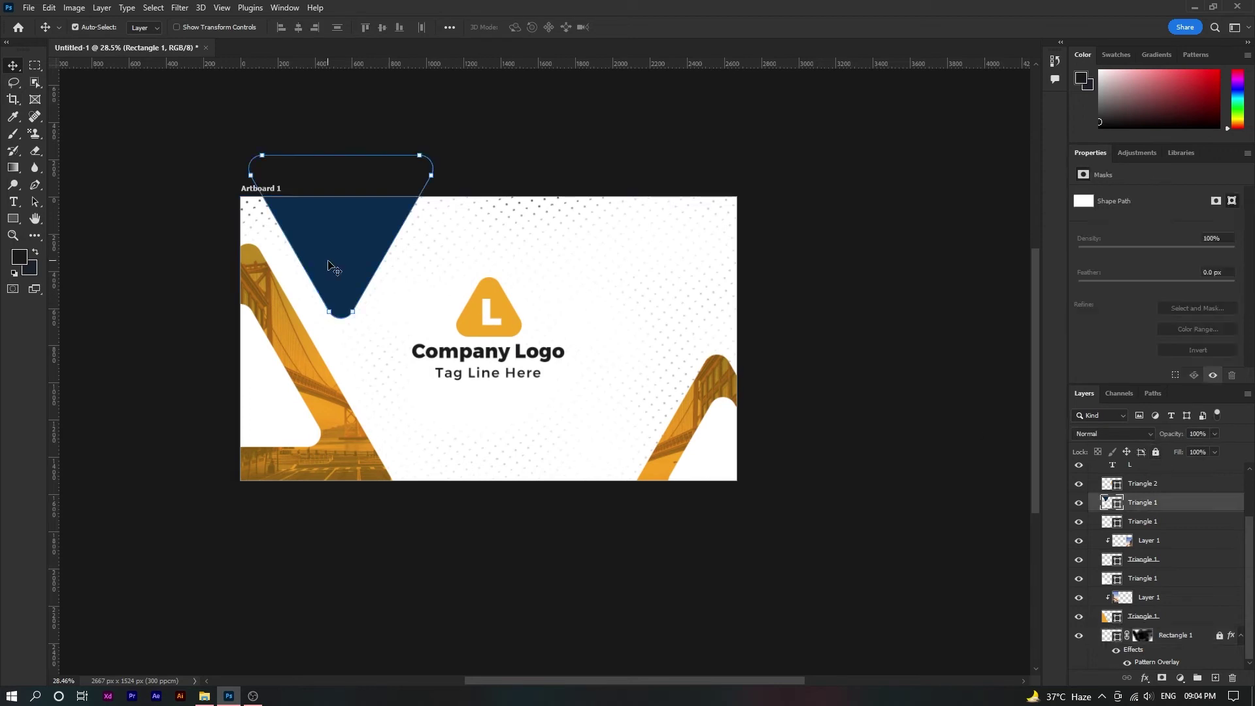
left_click(13, 220)
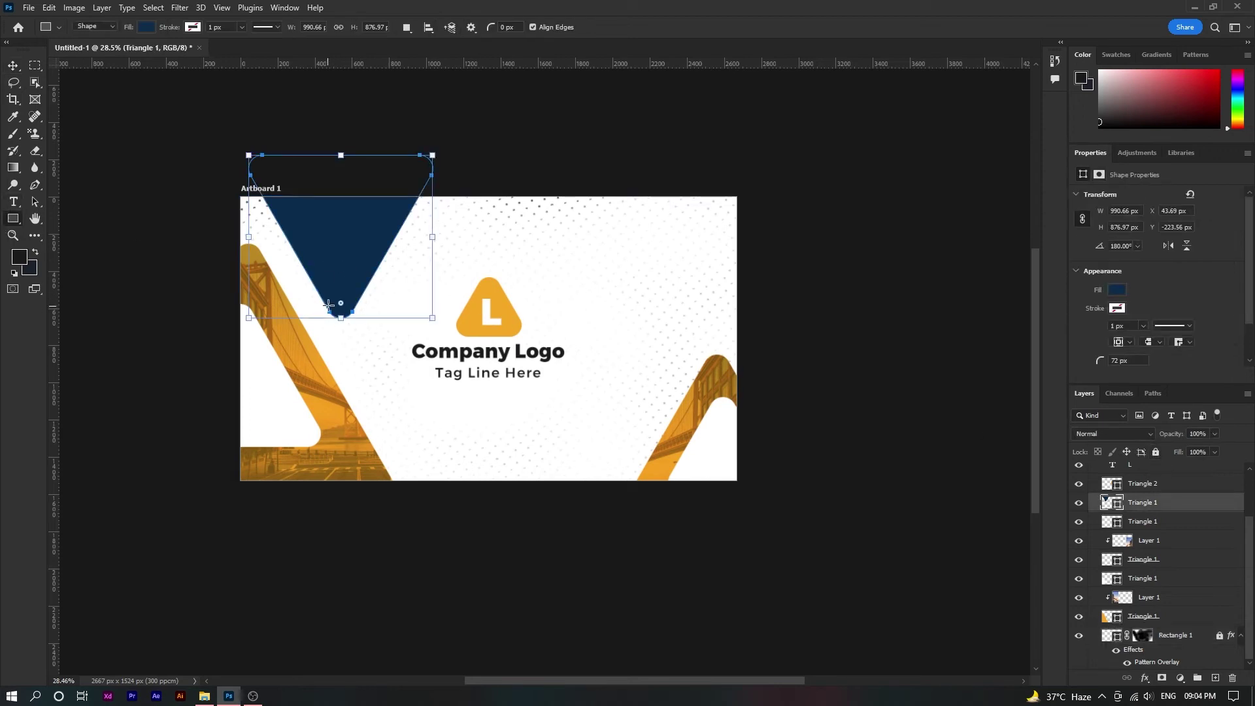
left_click_drag(340, 303, 343, 296)
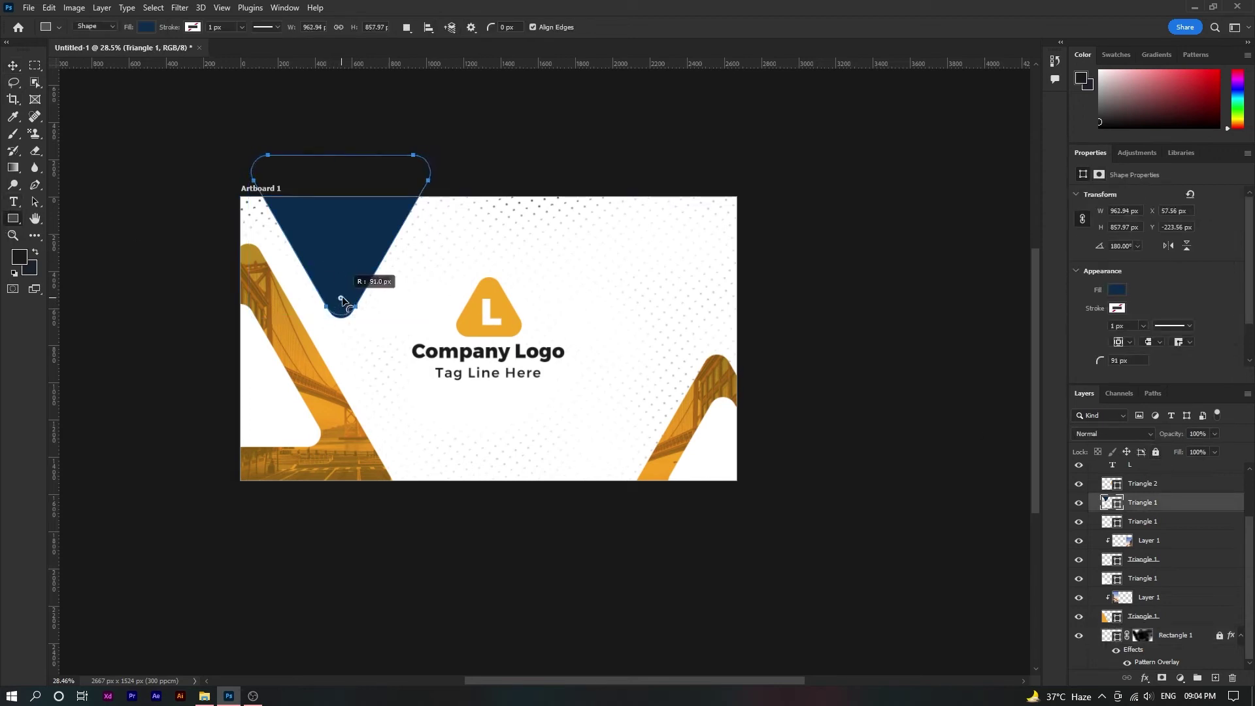
key("v")
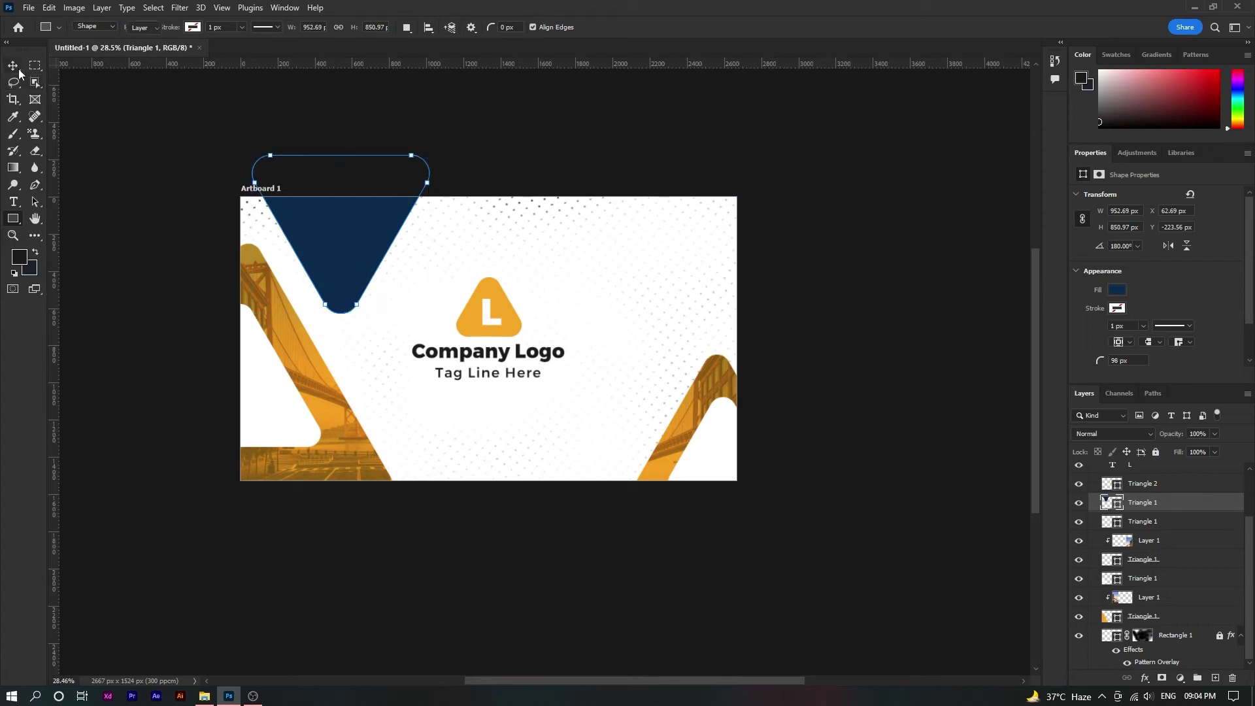
left_click(68, 220)
Round the corners of the left orange triangle and lower-left white triangle further
left_click(288, 316)
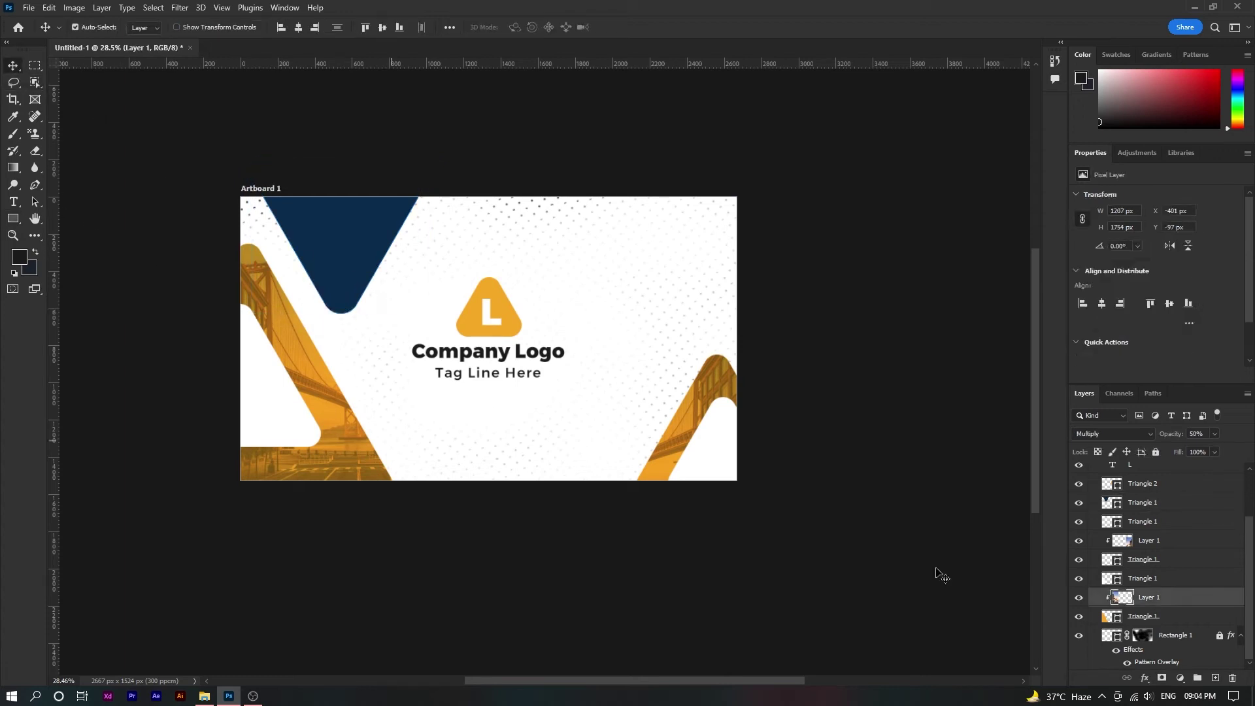
left_click(1138, 618)
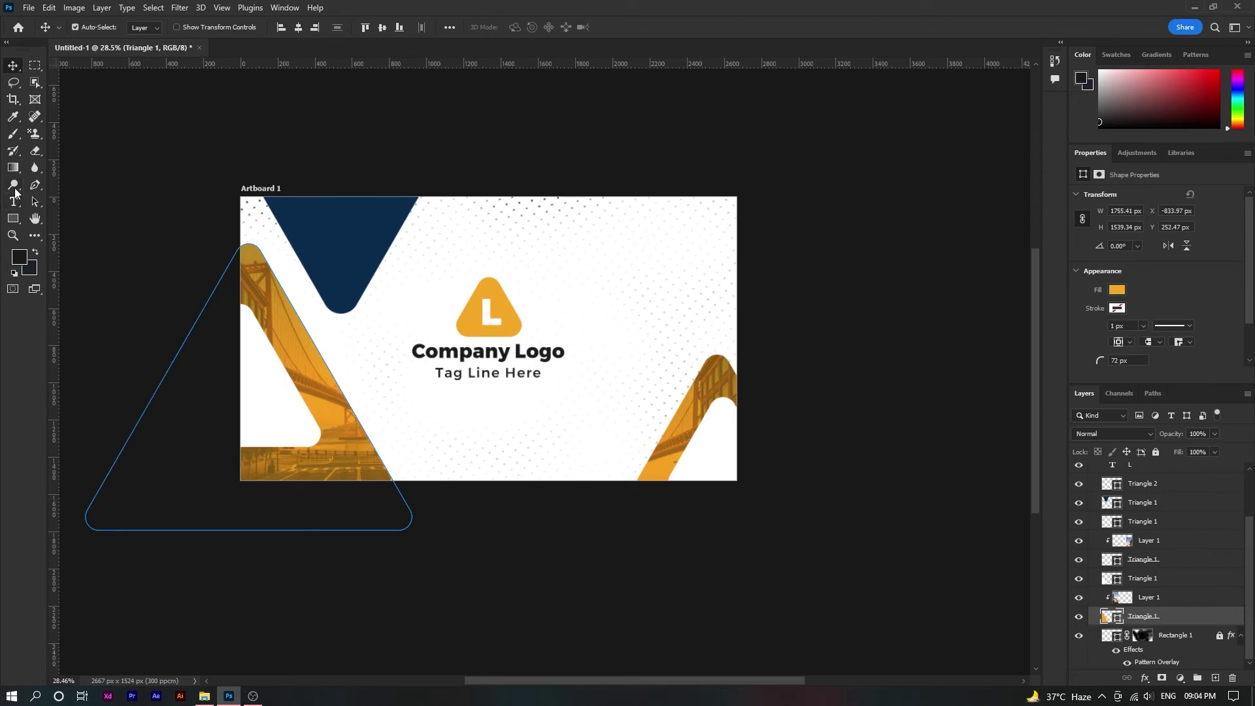
left_click(14, 218)
left_click_drag(249, 260, 249, 269)
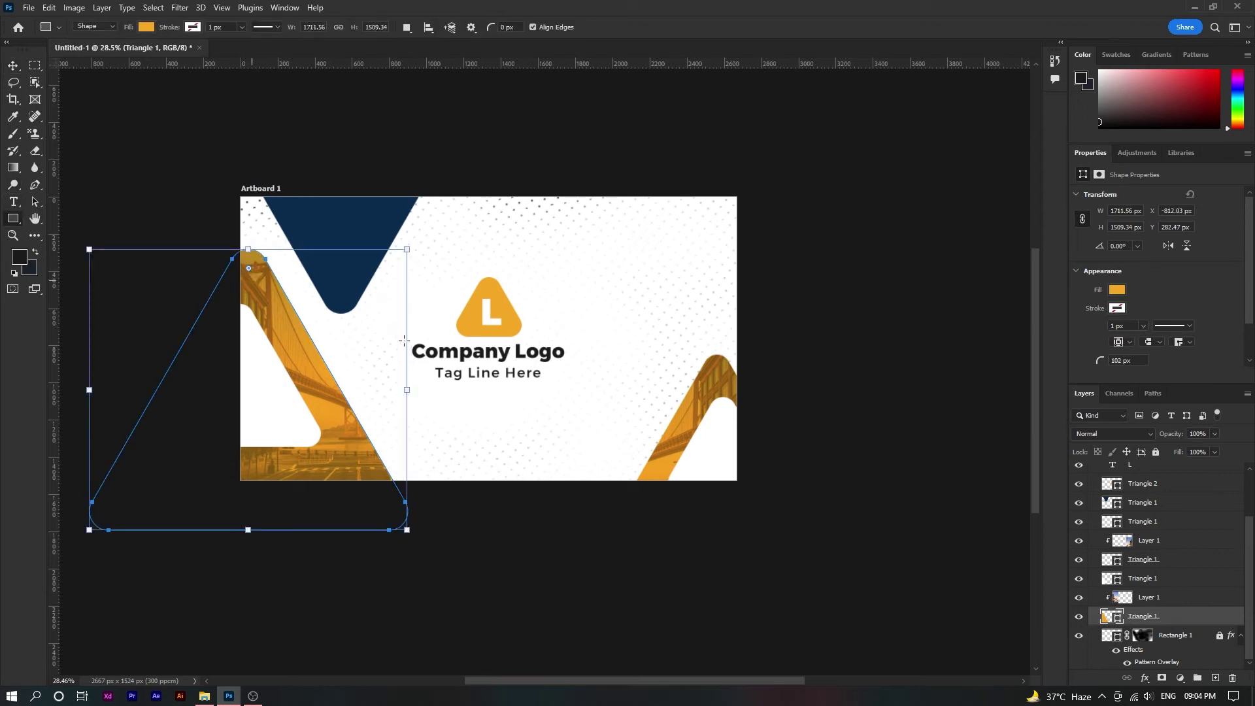
left_click(1144, 579)
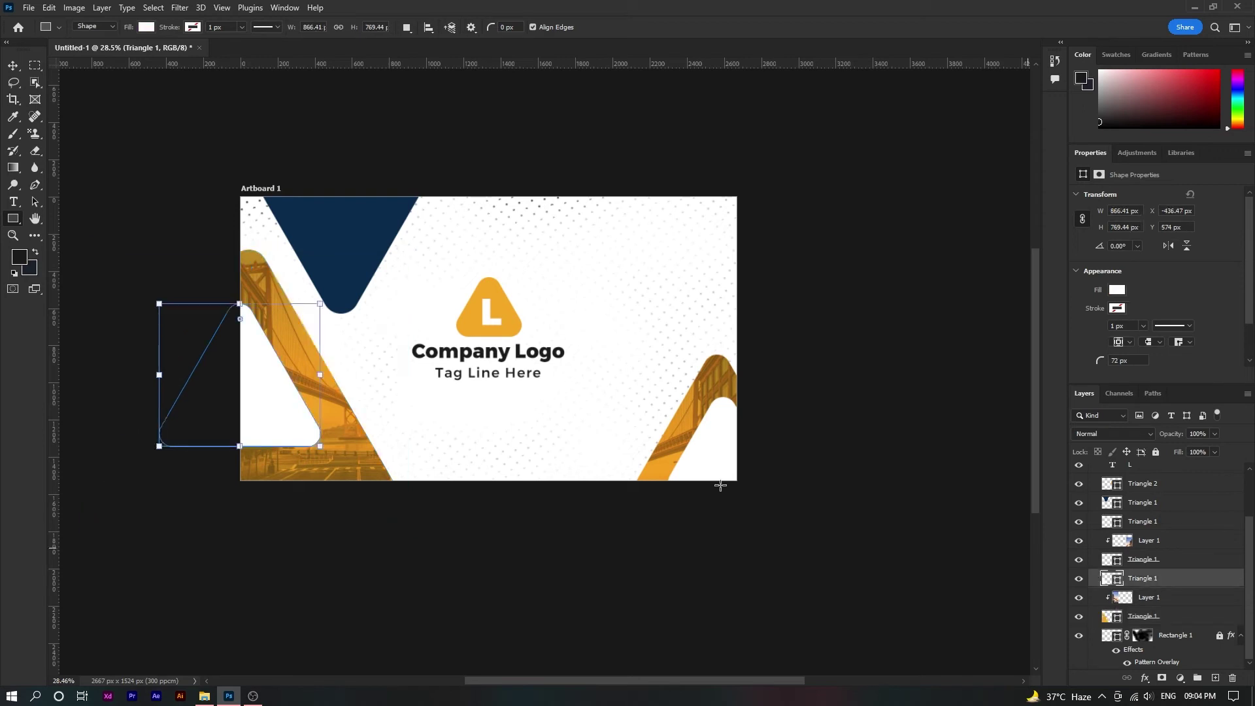
left_click_drag(240, 320, 237, 334)
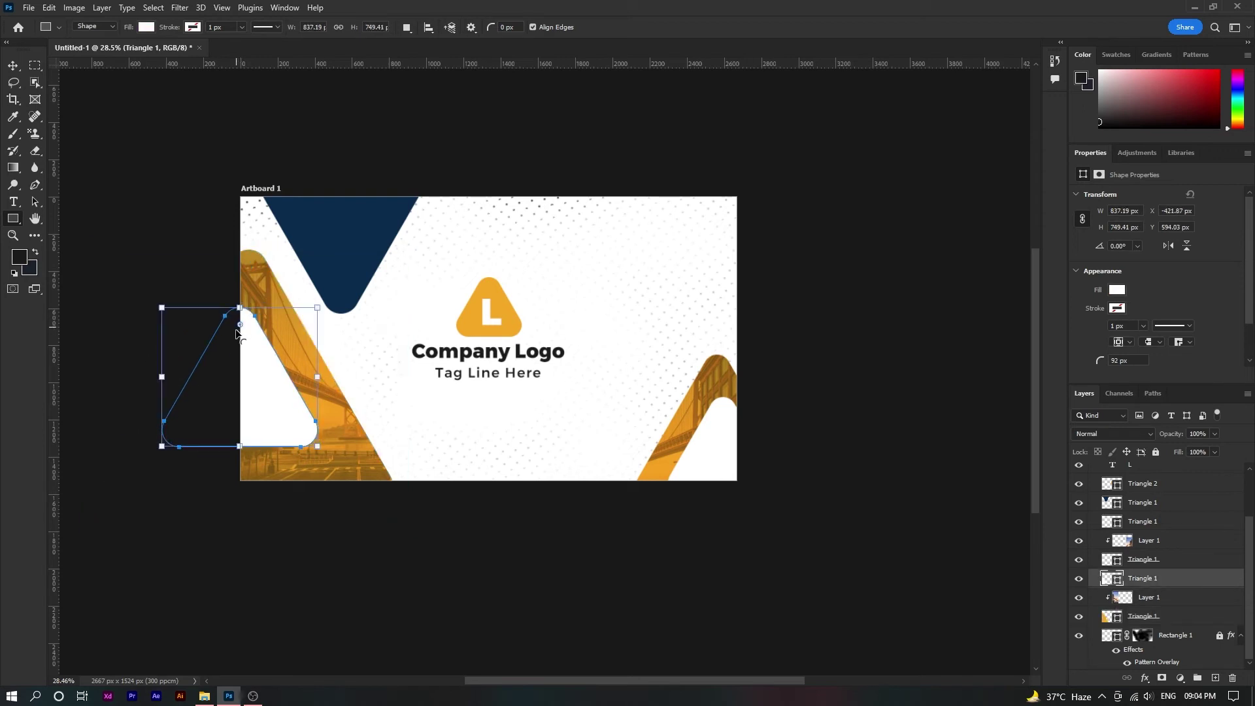
Round the lower-right orange triangle's corners more, then deselect the triangles
left_click(1155, 561)
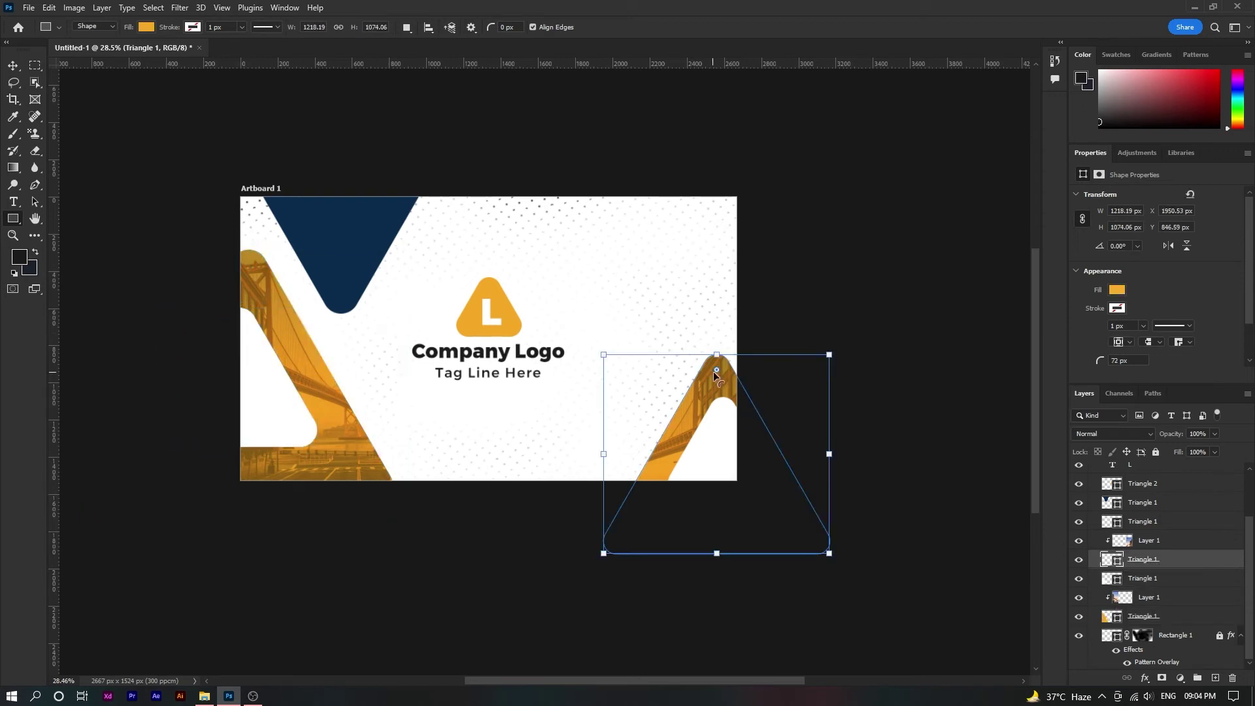
left_click_drag(716, 371, 716, 386)
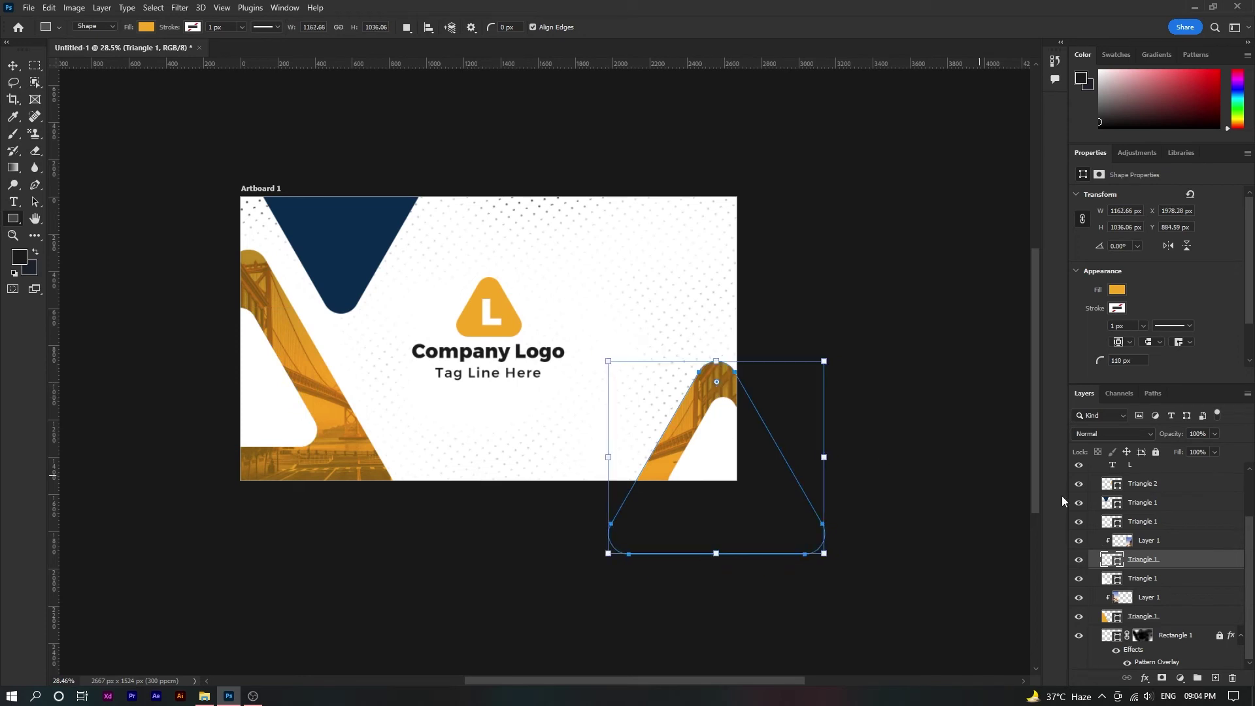
left_click(1155, 527)
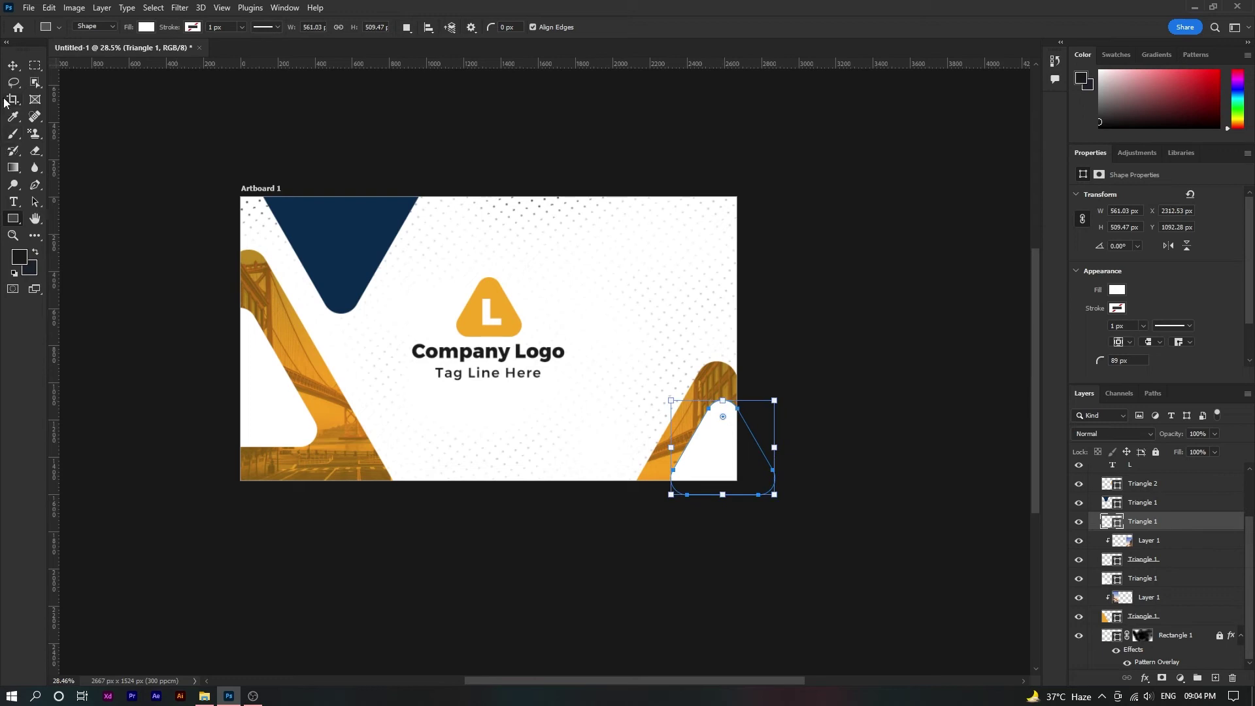
left_click(13, 66)
left_click_drag(614, 159, 563, 140)
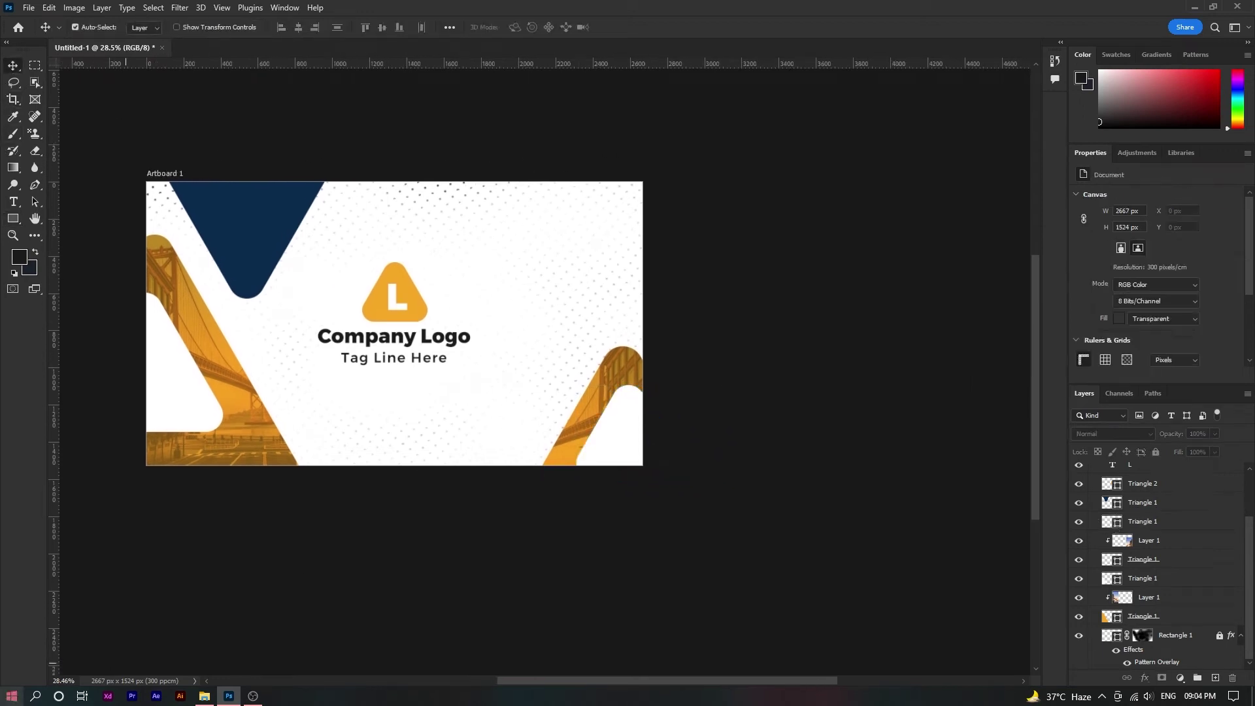
Group layers Tag Line Here through Rectangle 1 as 'Front' and collapse Artboard 1
scroll(767, 440, "up", 2)
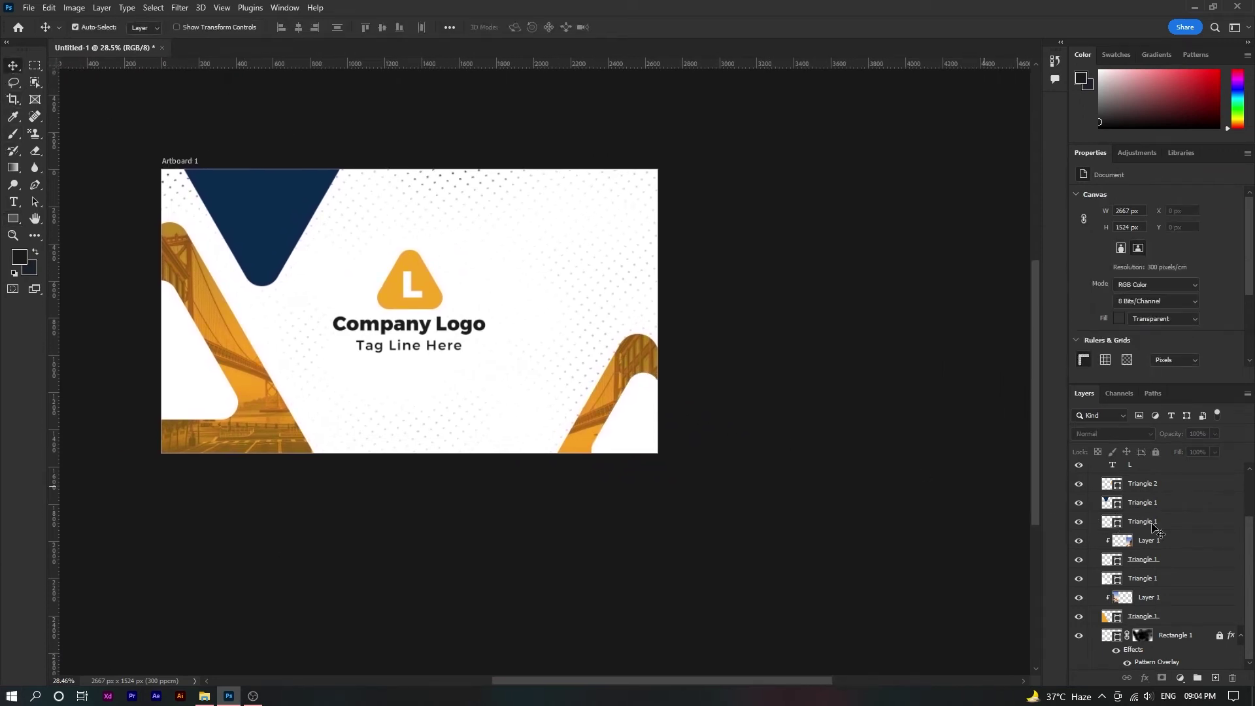
scroll(1152, 528, "up", 3)
left_click(1180, 490)
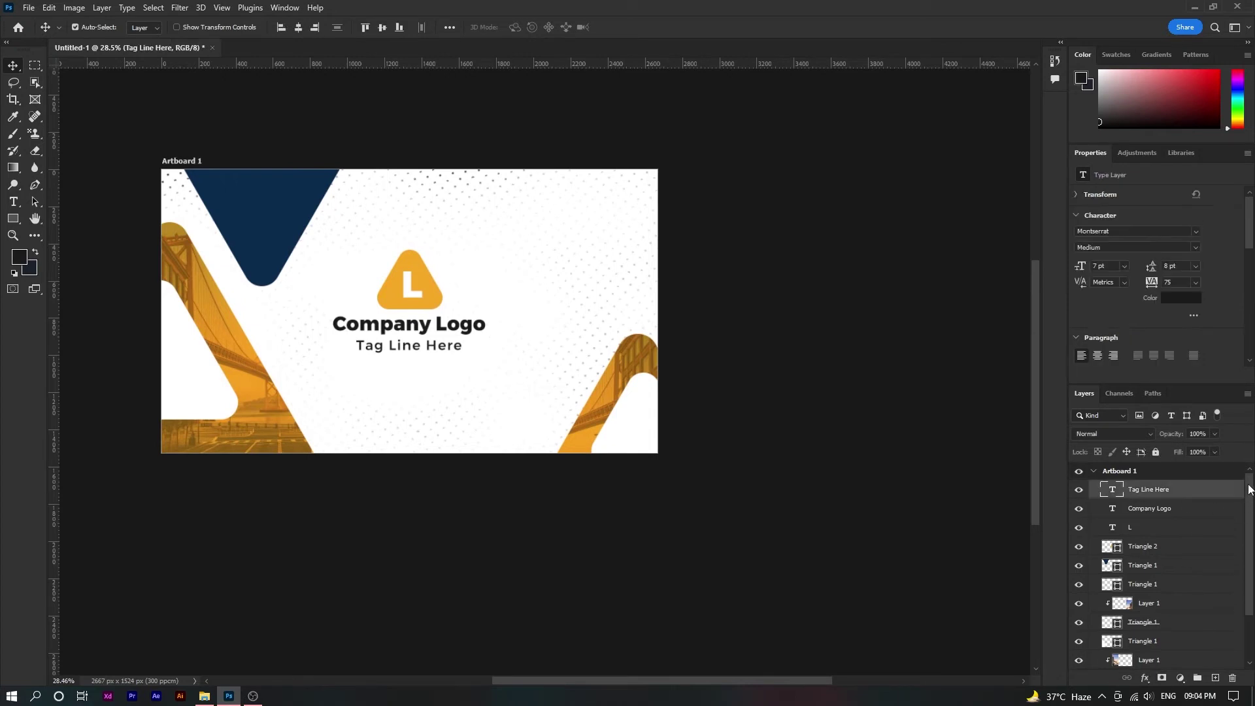
scroll(1242, 562, "down", 3)
left_click(1193, 632)
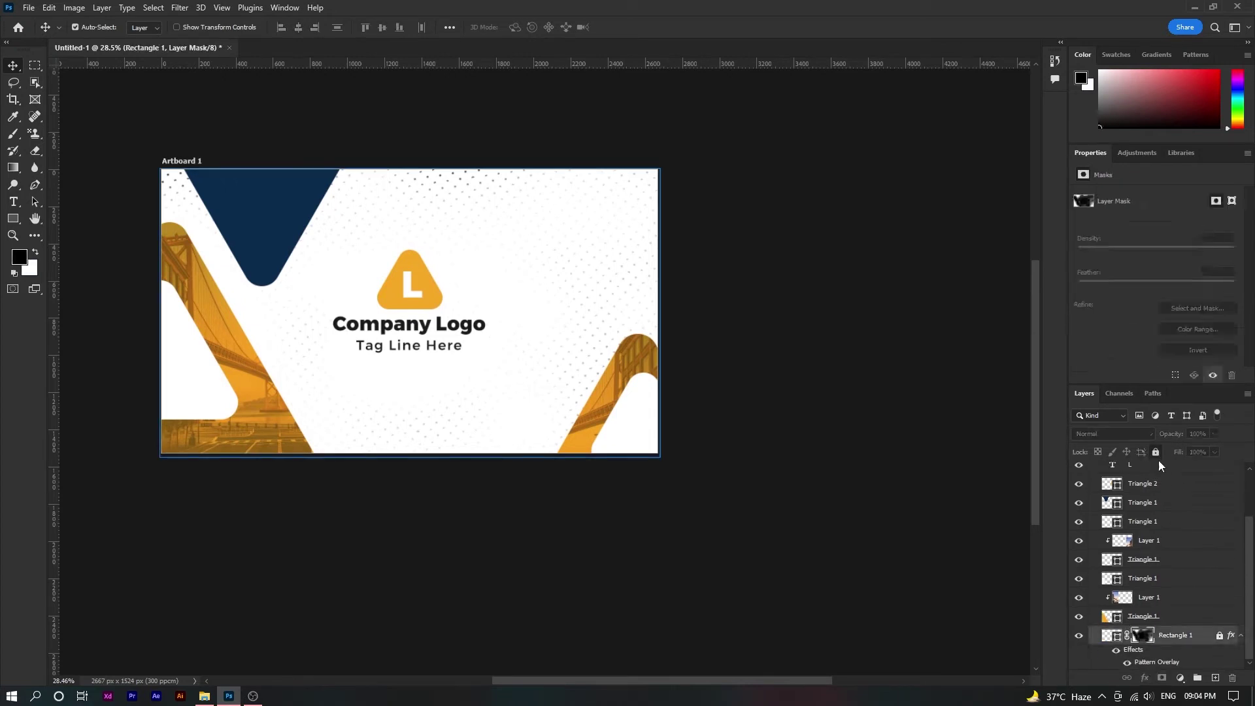
scroll(1152, 484, "up", 3)
left_click(1160, 490, "shift")
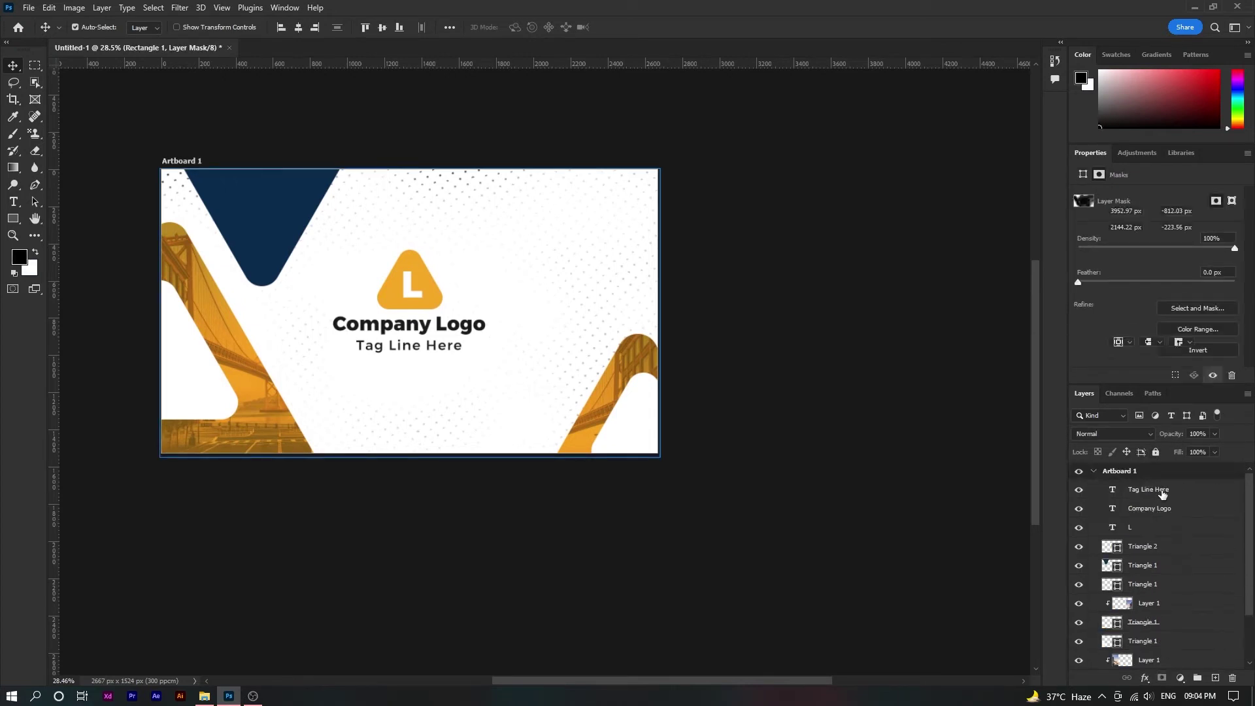
left_click(1197, 678)
type("Front")
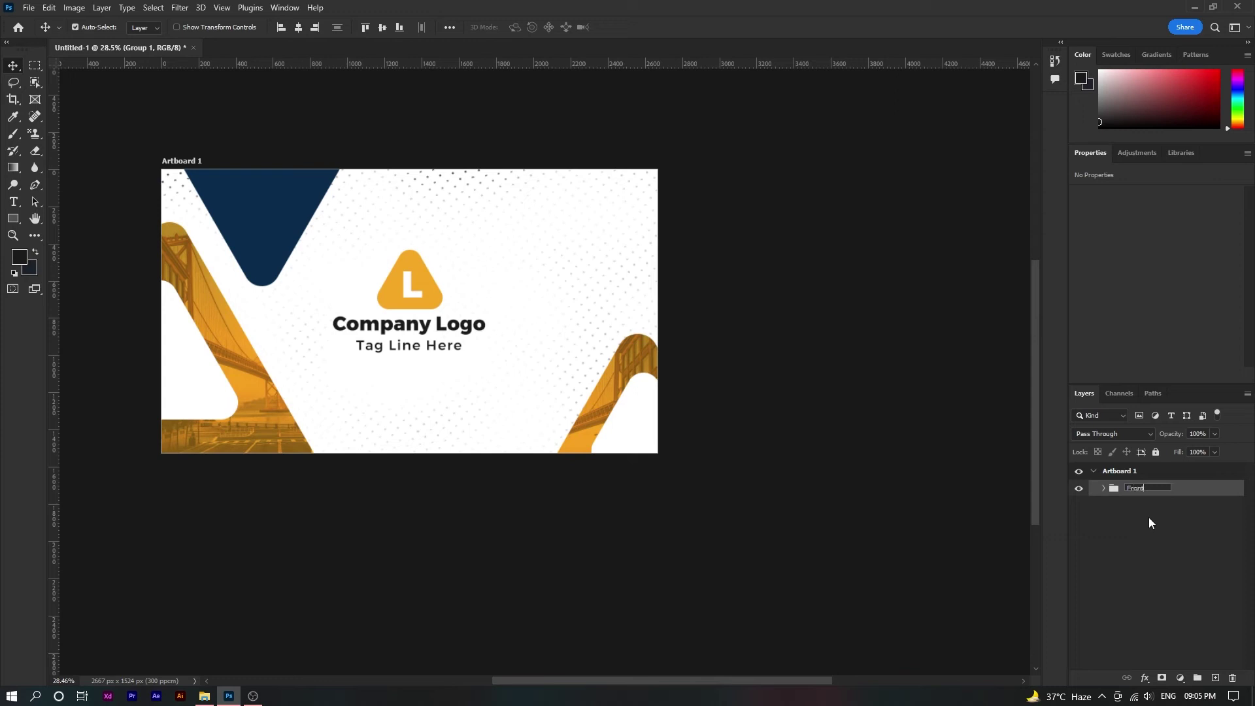
key("Return")
left_click(1097, 474)
Alt-drag Artboard 1 into a copy beside it and rename the copy's Front group to 'Back'
left_click_drag(1118, 474, 1215, 677)
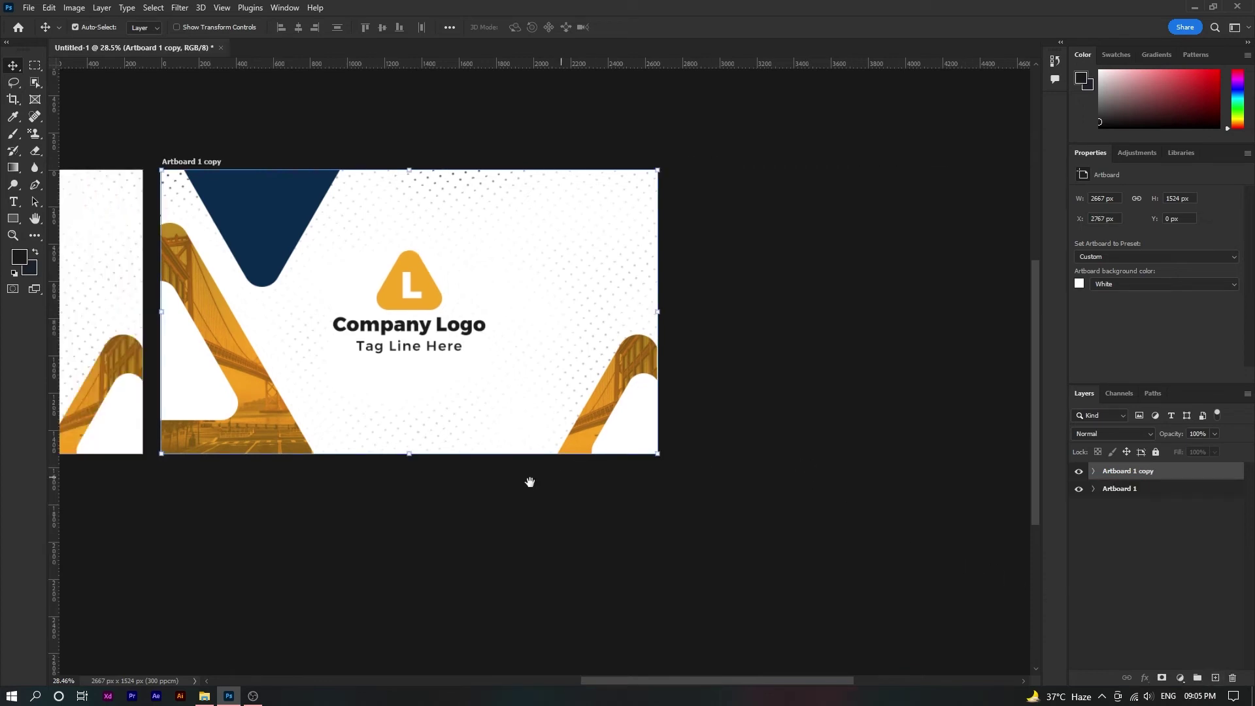
left_click_drag(530, 479, 807, 503)
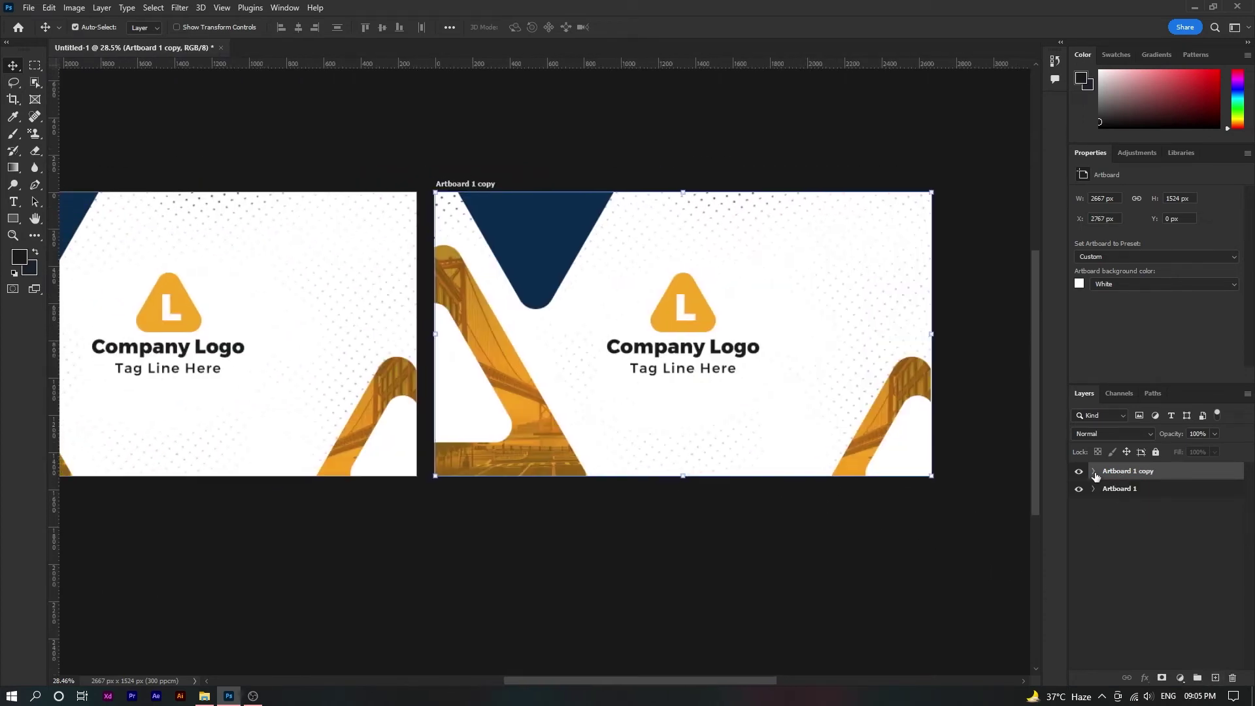
left_click(1093, 472)
double_click(1133, 488)
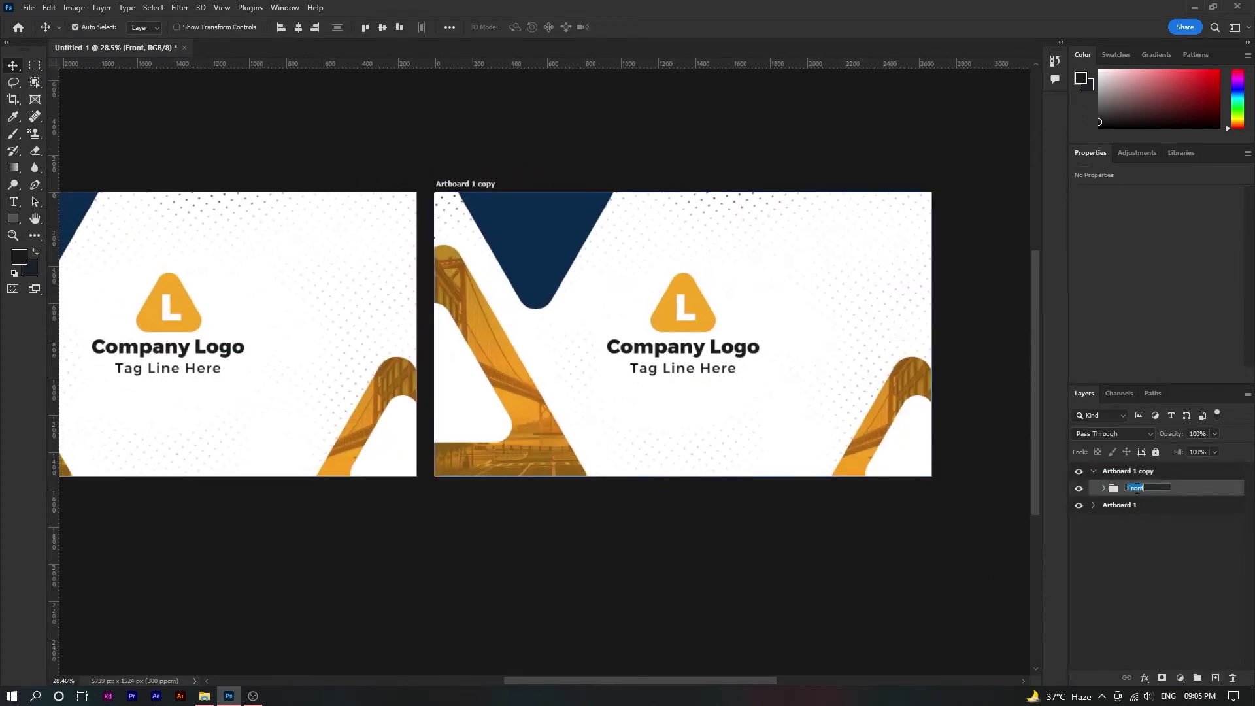
type("ck")
key("Return")
left_click(871, 571)
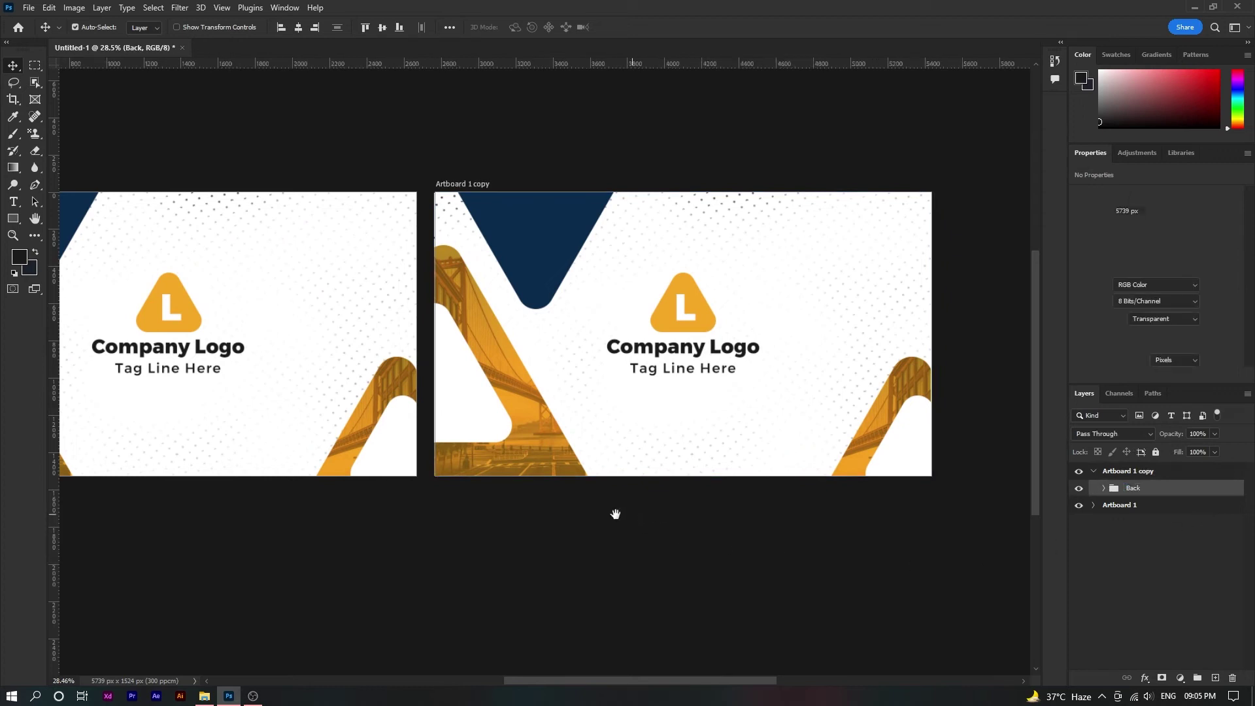
mouse_move(614, 512)
left_mouse_down()
mouse_move(736, 505)
mouse_move(610, 499)
mouse_move(591, 512)
left_mouse_up()
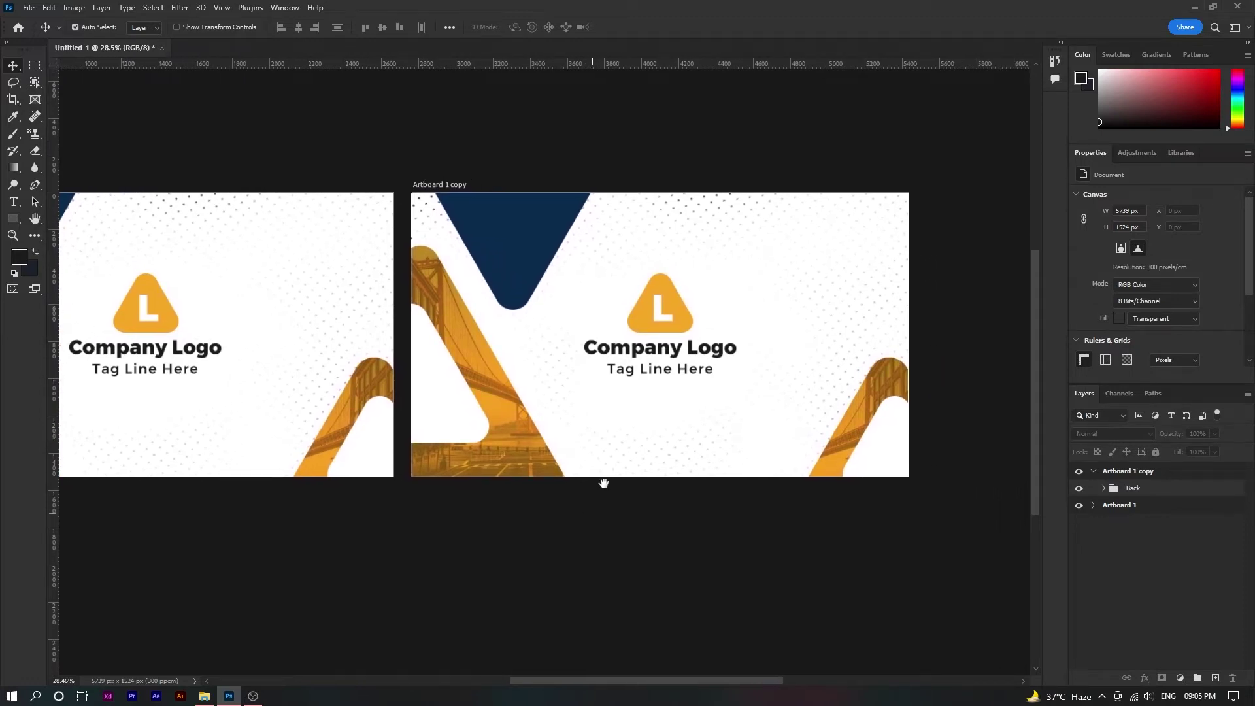
left_click(662, 321)
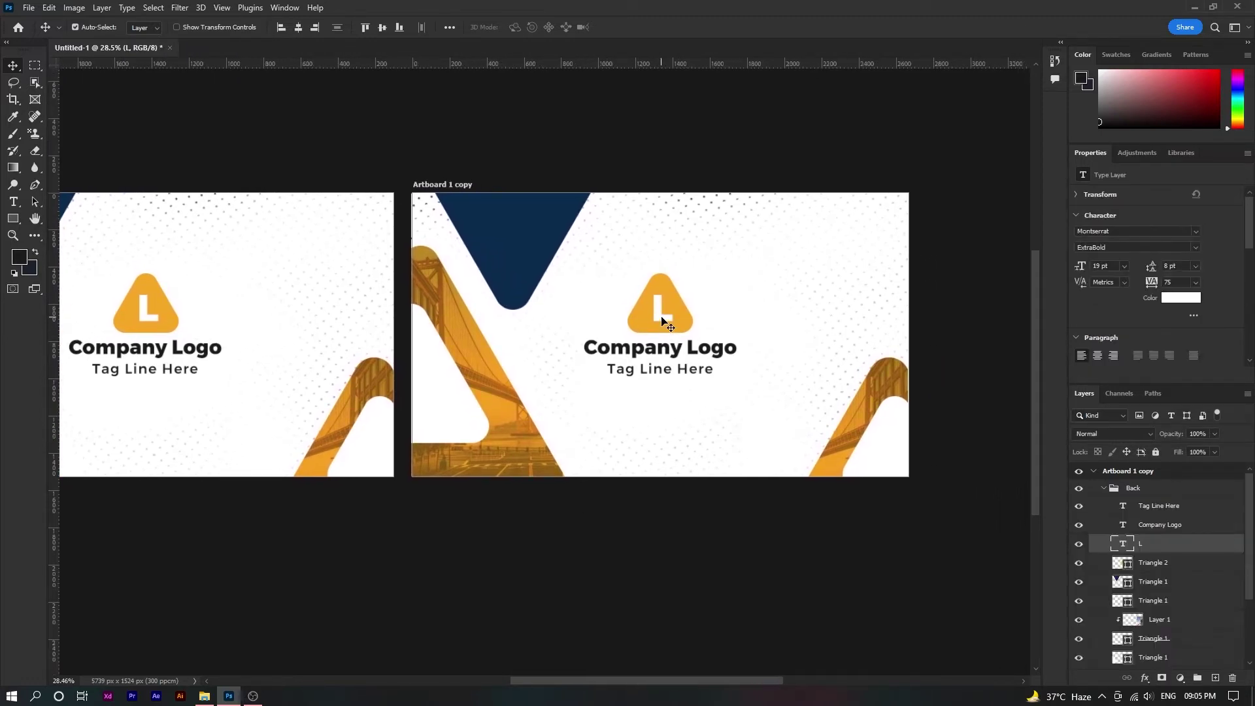
Delete the back card's logo, company name and tag line, and lock the dotted background
key("Delete")
key("Delete")
key("Delete")
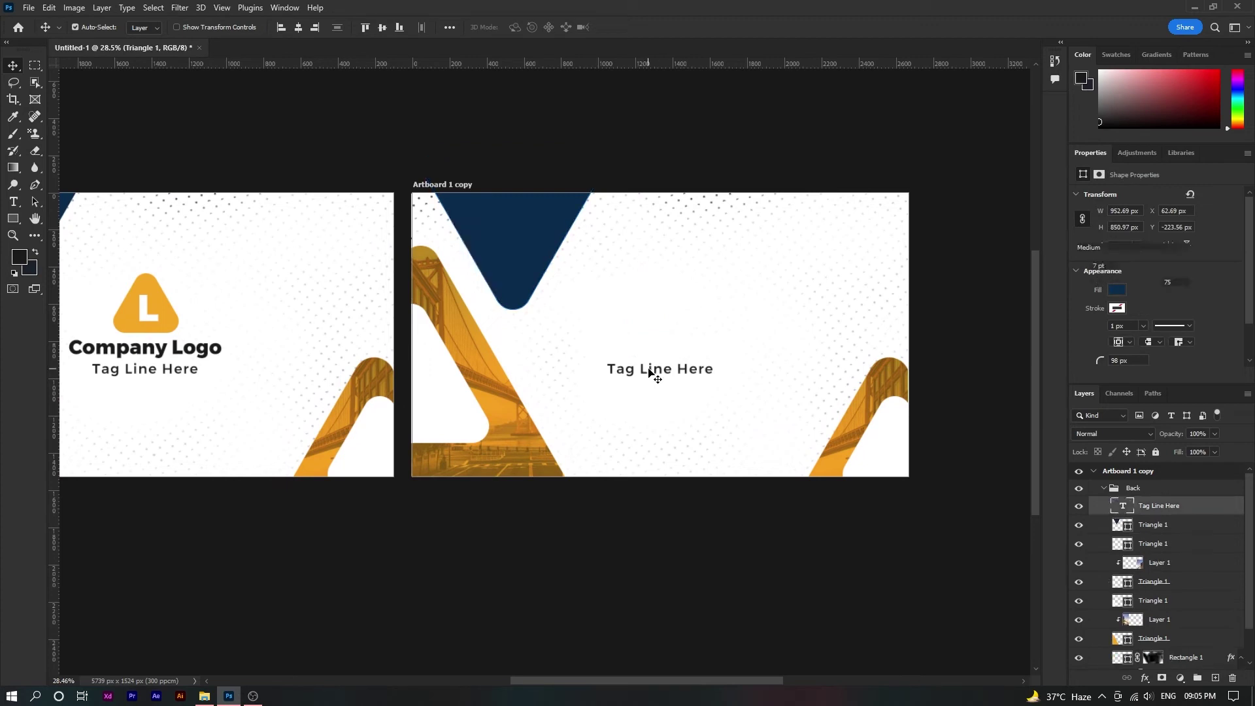
key("Delete")
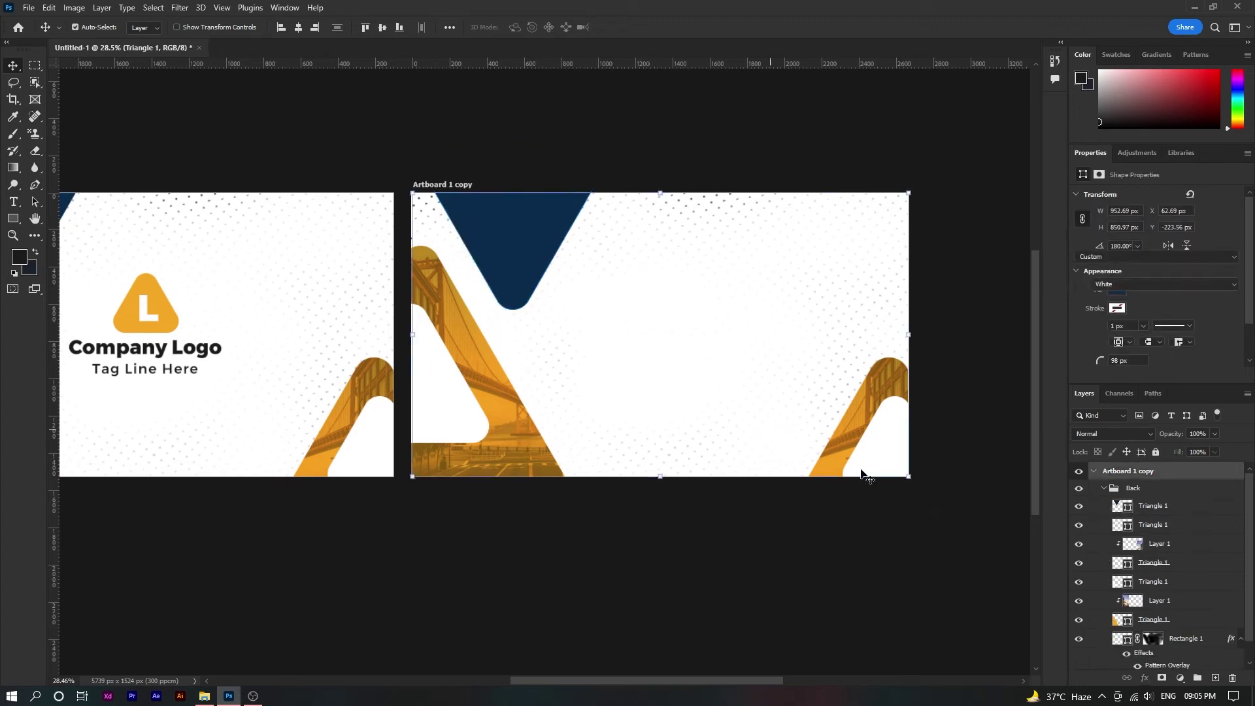
left_click(1185, 640)
left_click(1156, 452)
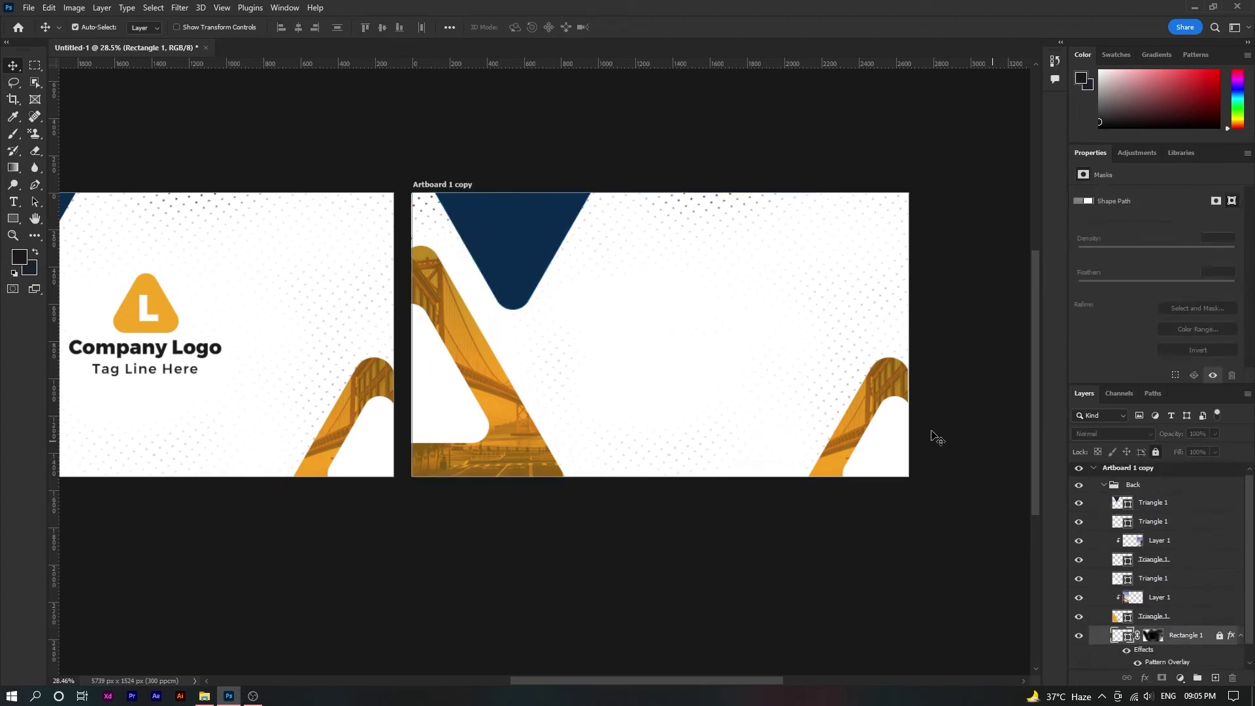
Delete the bottom-right bridge triangle and select the remaining triangles and bridge photo
left_click_drag(817, 373, 897, 451)
key("Delete")
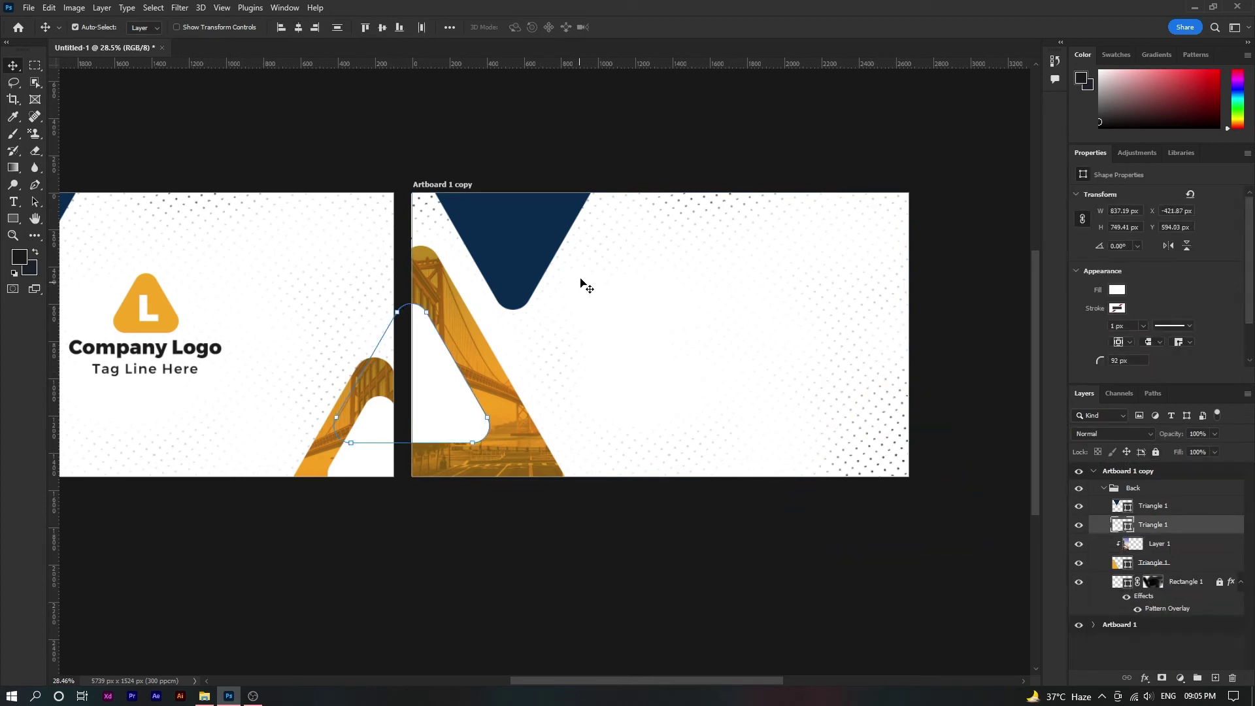
left_click(595, 283)
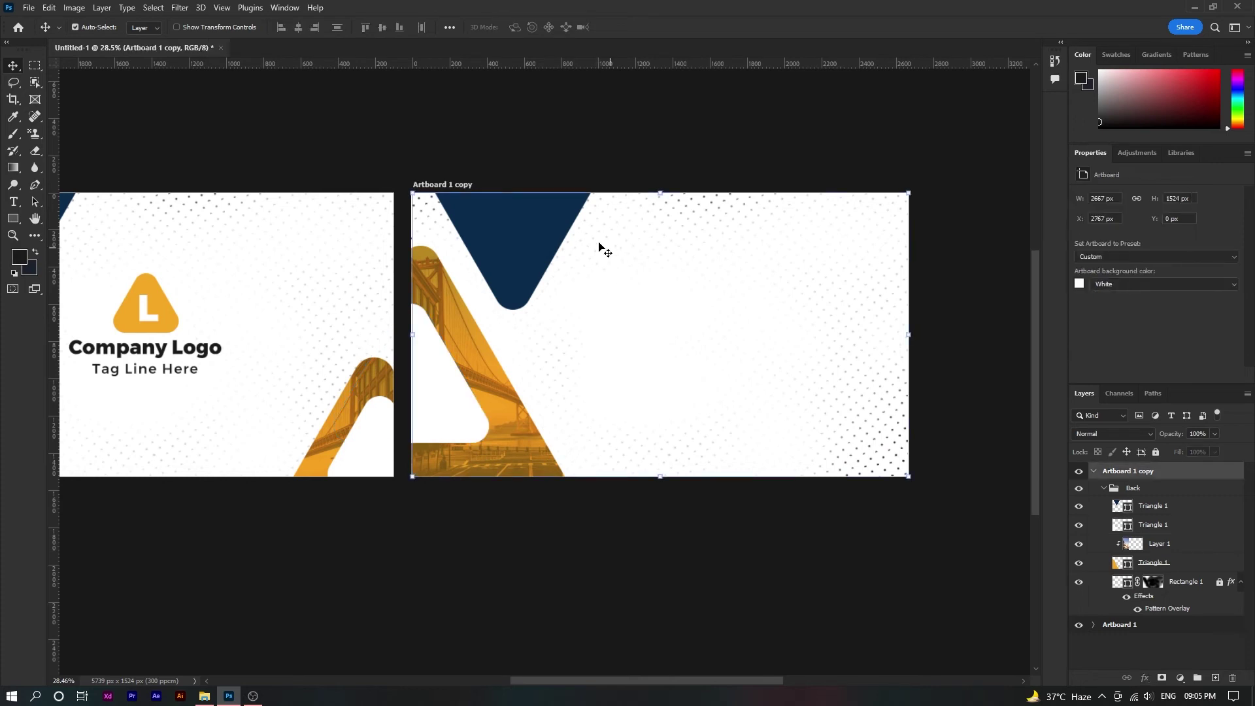
left_click(602, 175)
left_click_drag(469, 156, 561, 467)
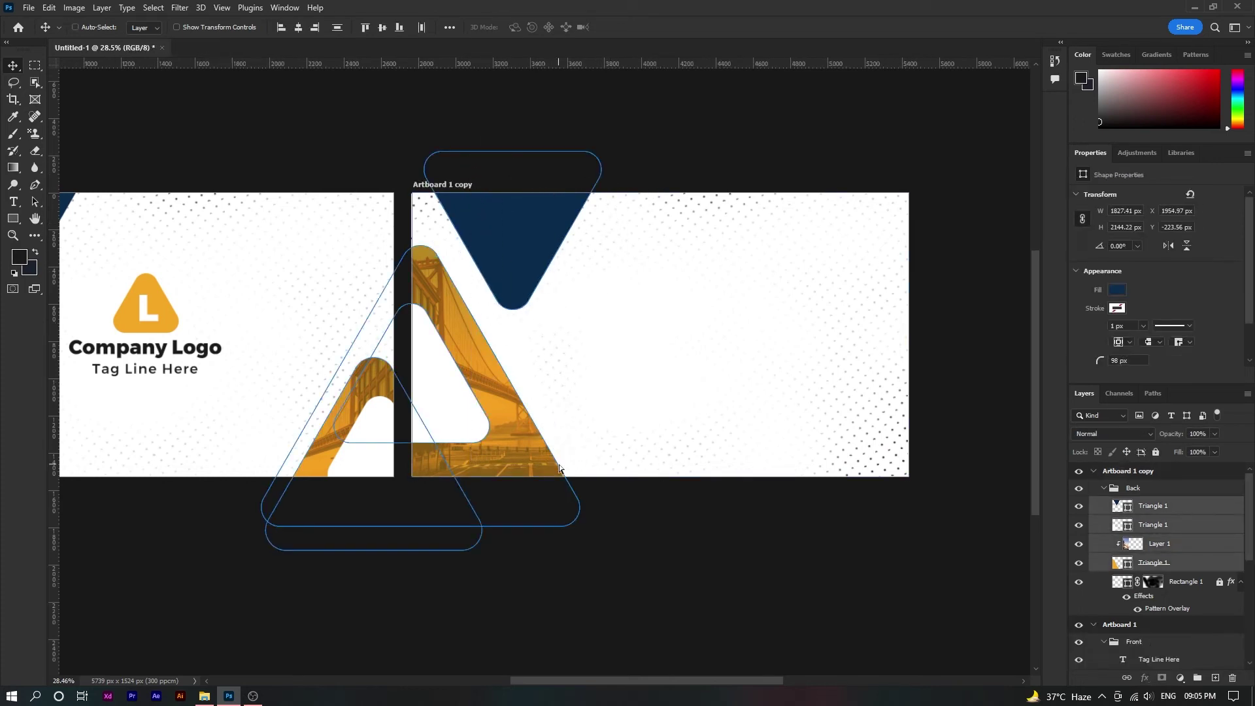
Flip the remaining triangles vertically and position them at the back card's right edge
key("ctrl+t")
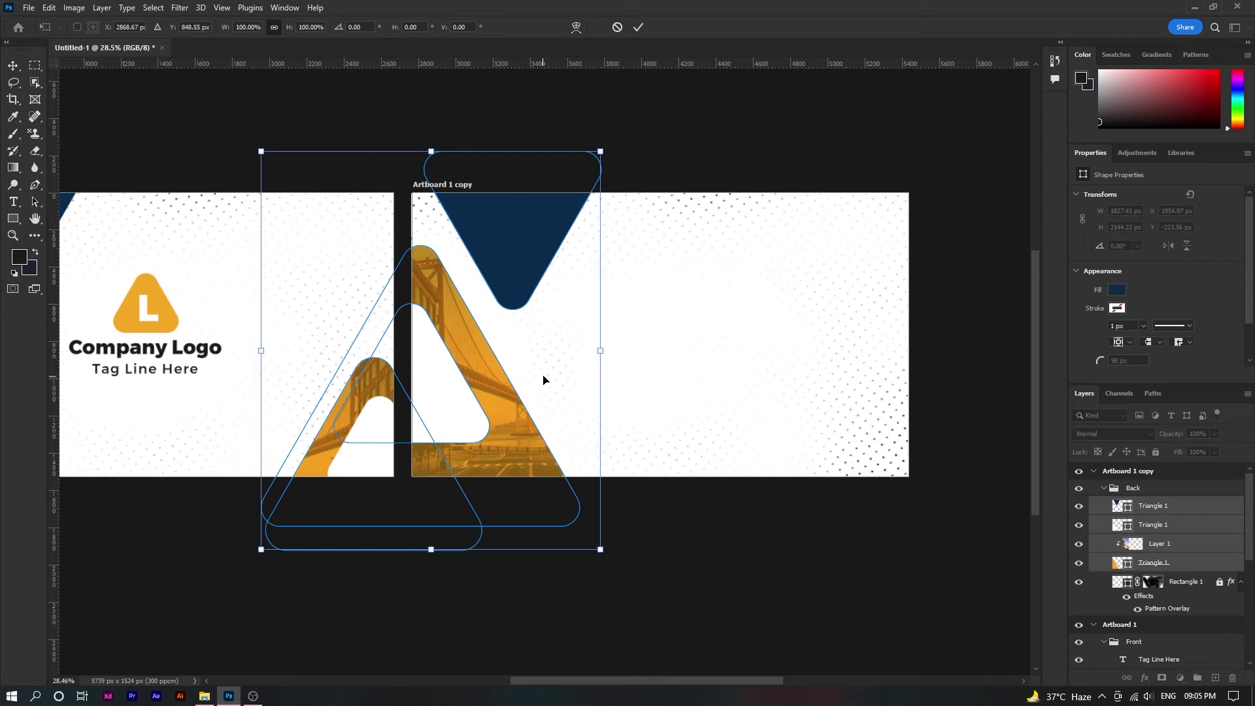
right_click(552, 373)
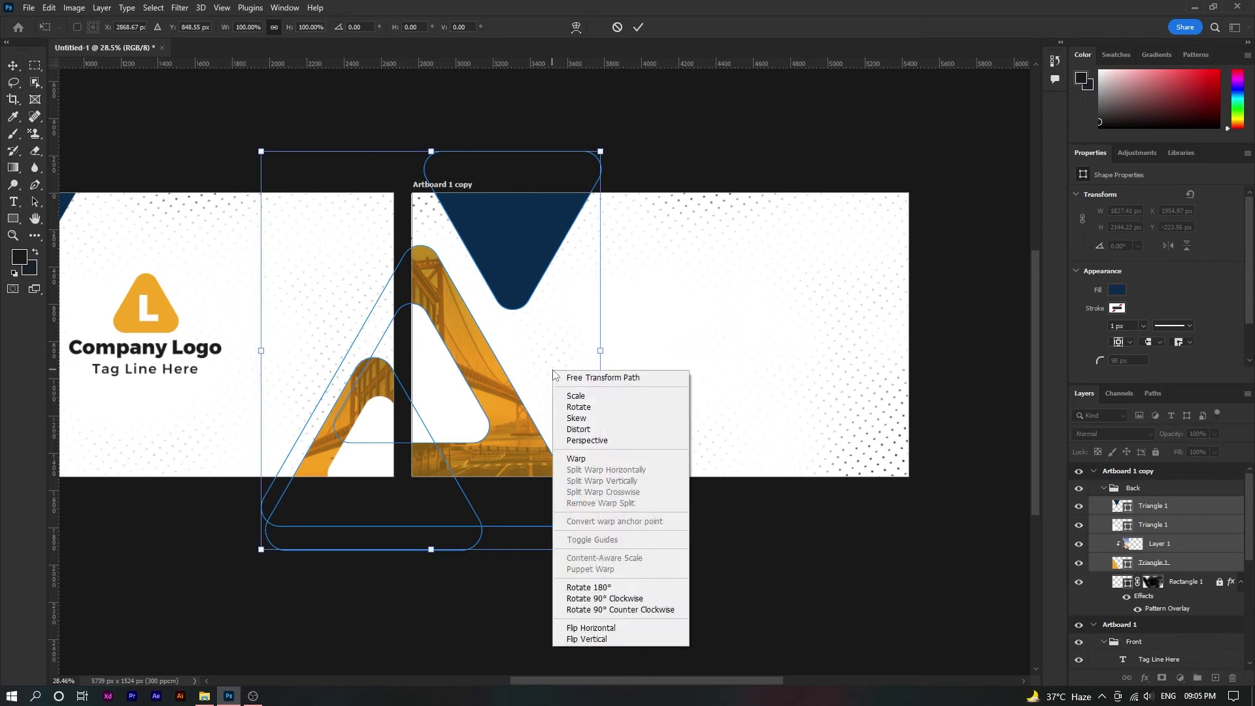
left_click(620, 639)
mouse_move(451, 318)
left_mouse_down()
mouse_move(815, 307)
mouse_move(858, 265)
left_mouse_up()
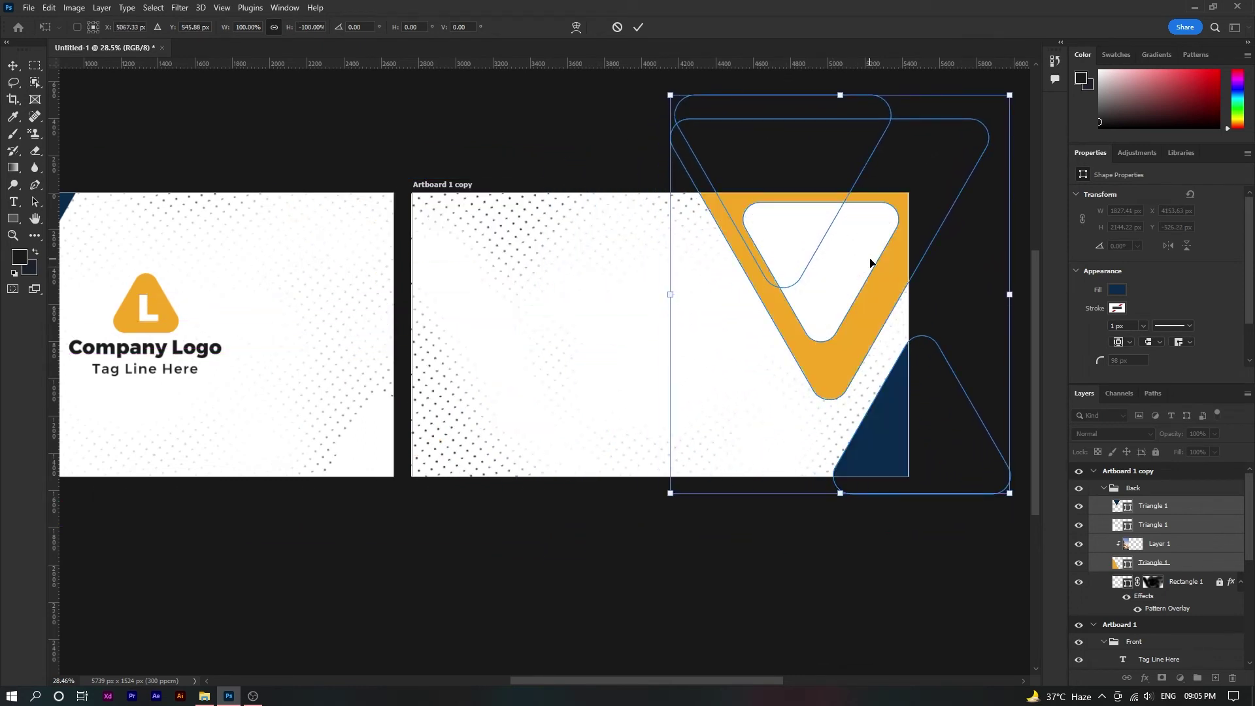
left_click(637, 27)
left_click_drag(839, 279, 845, 285)
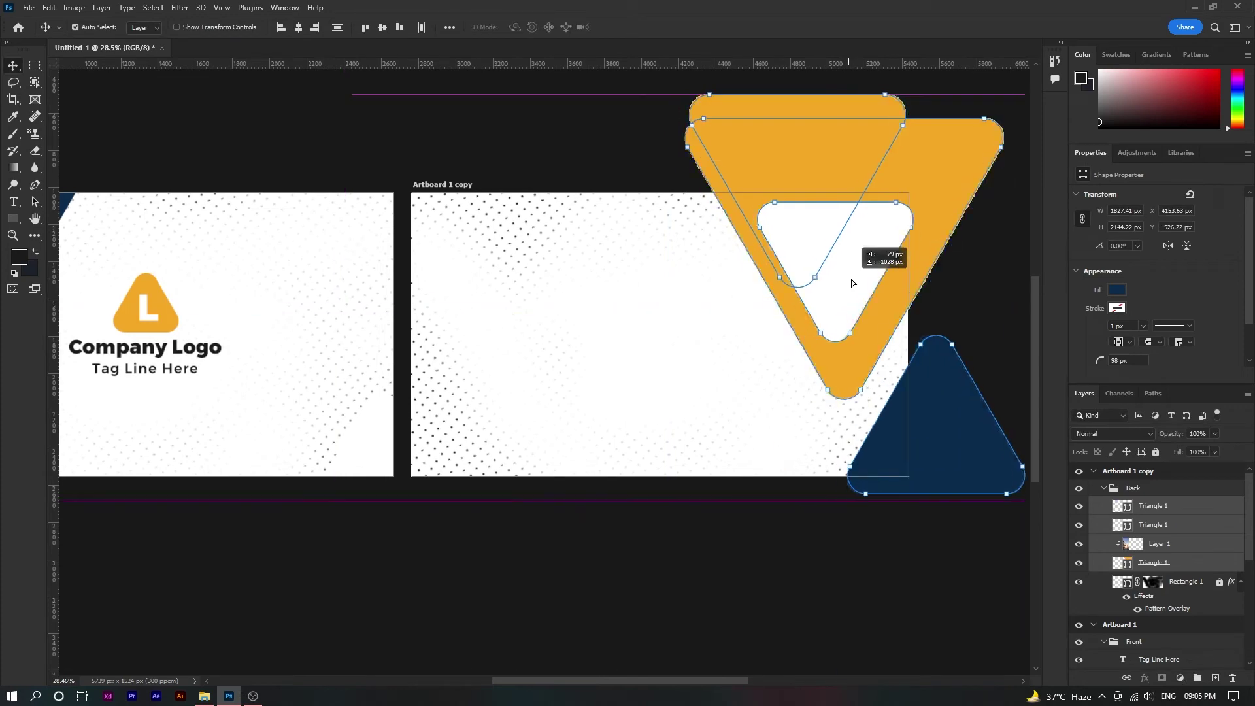
scroll(845, 285, "up", 2)
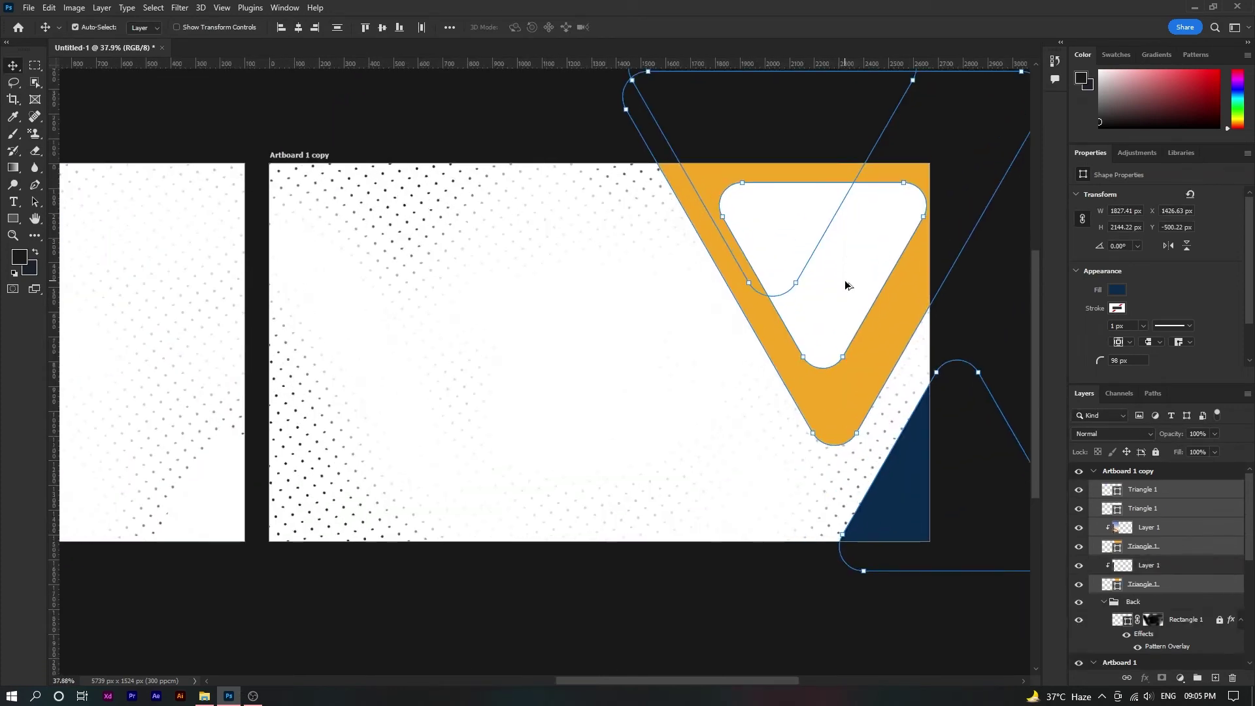
left_click_drag(849, 303, 801, 300)
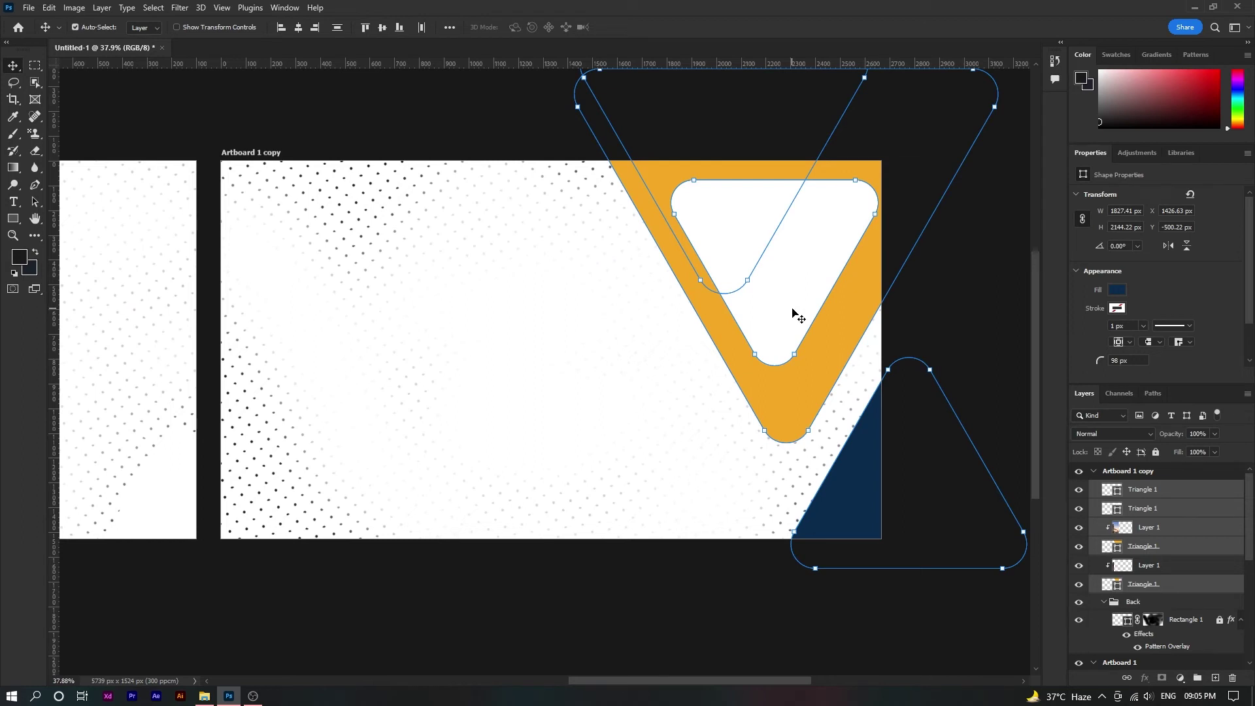
key("shift+Left")
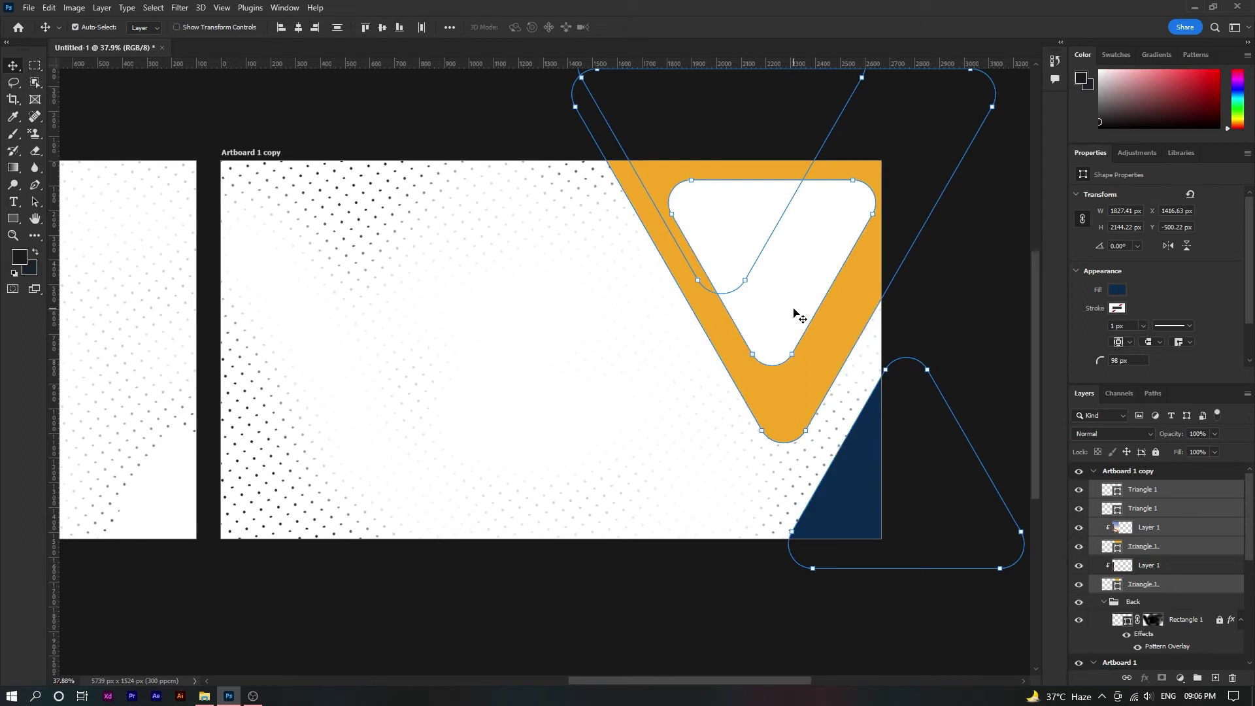
key("shift+Left")
key("shift+Left")
key("shift+Left")
key("shift+Left")
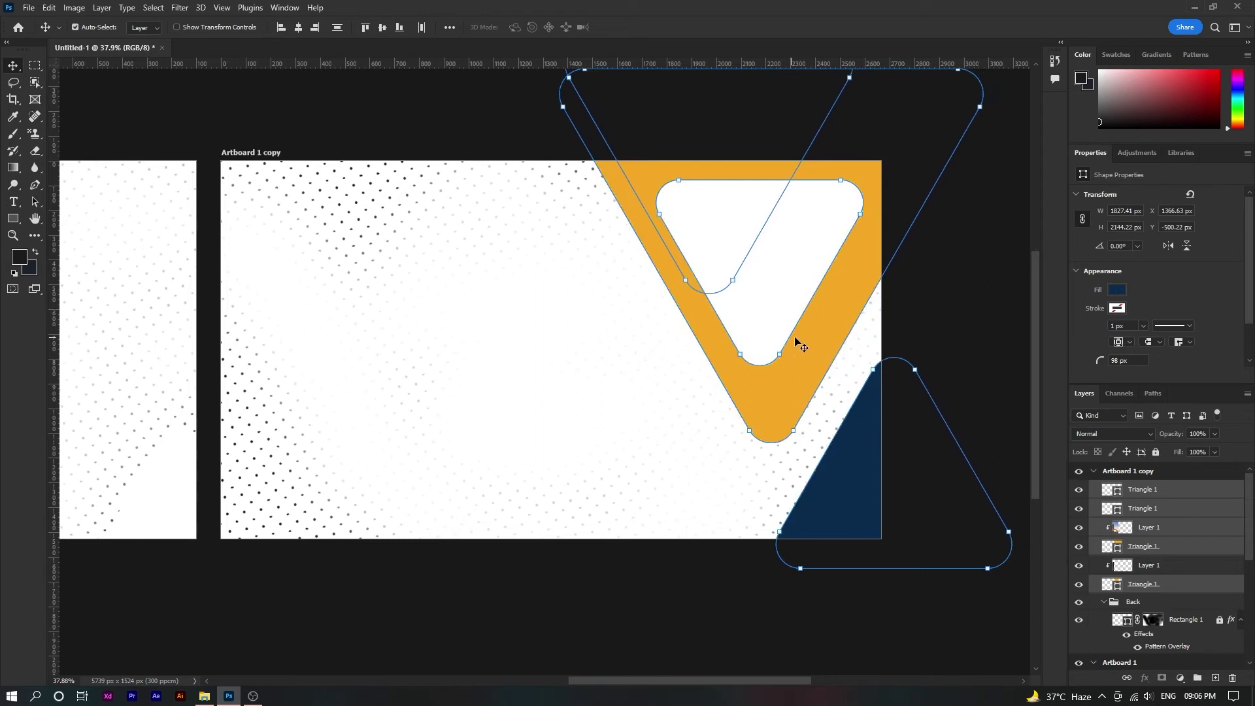
left_click_drag(798, 343, 744, 340)
Mirror the triangles horizontally and move them into place at the upper right
key("ctrl+t")
right_click(744, 339)
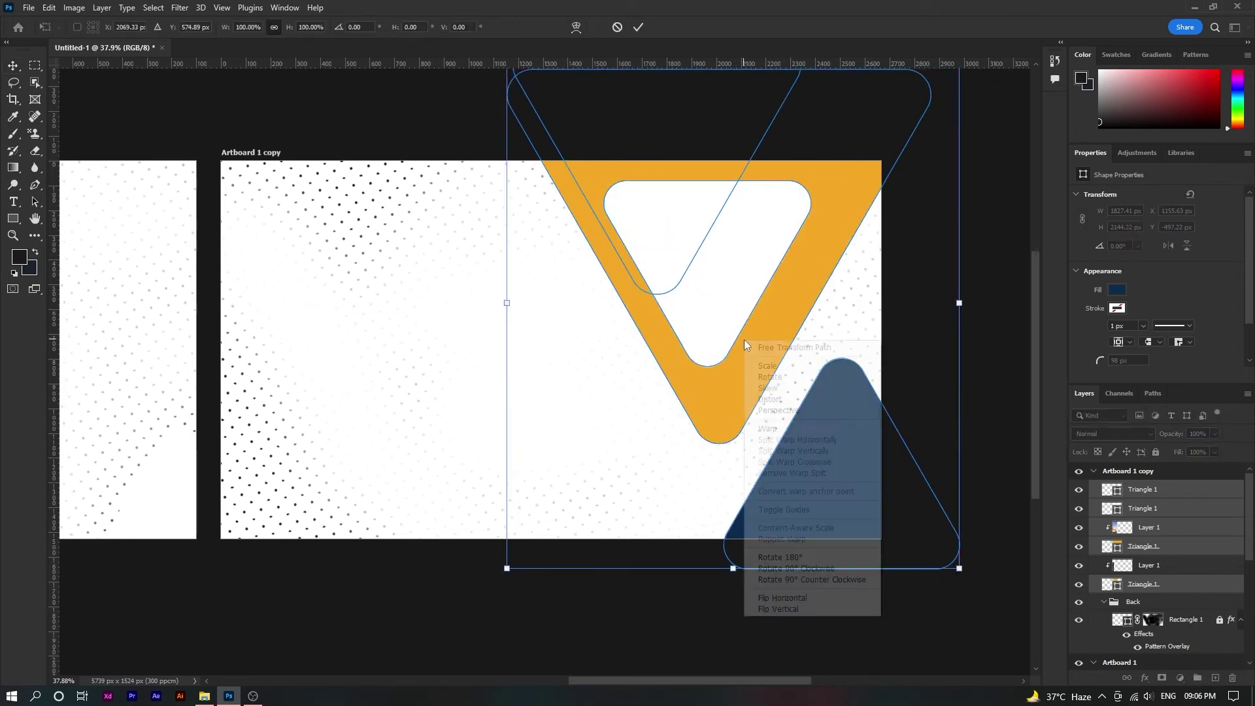
left_click(806, 607)
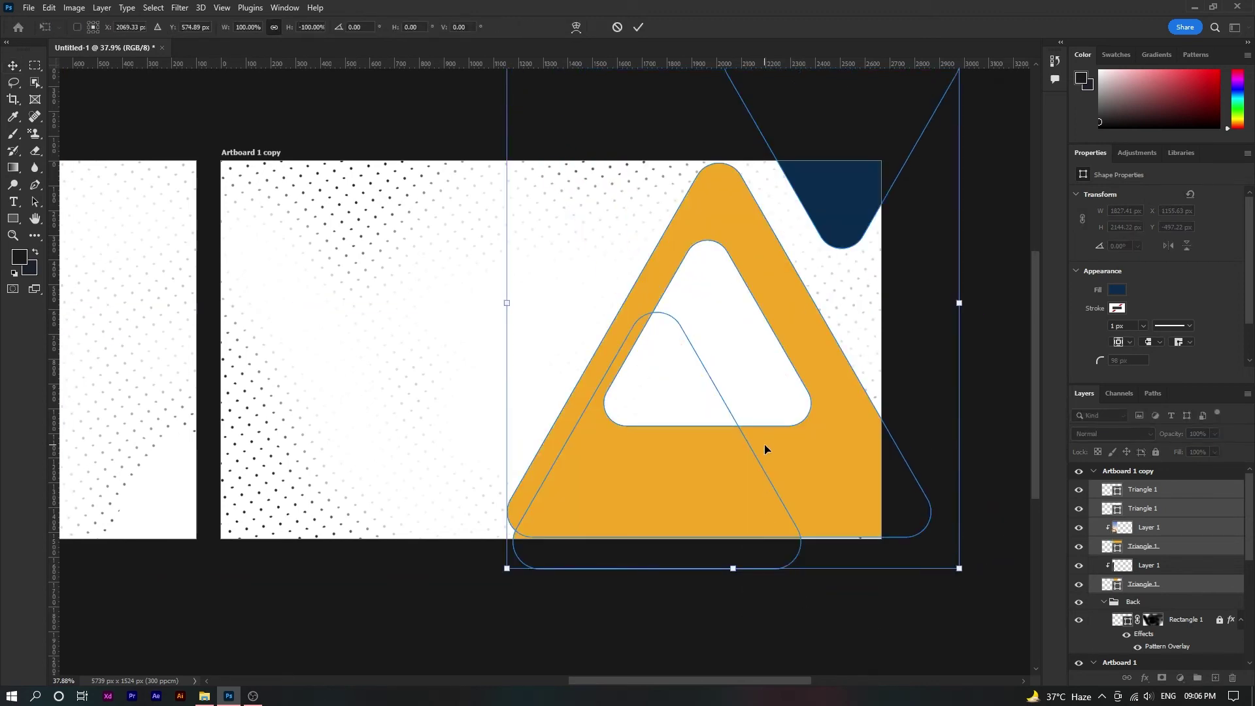
key("ctrl+z")
right_click(774, 430)
left_click(829, 402)
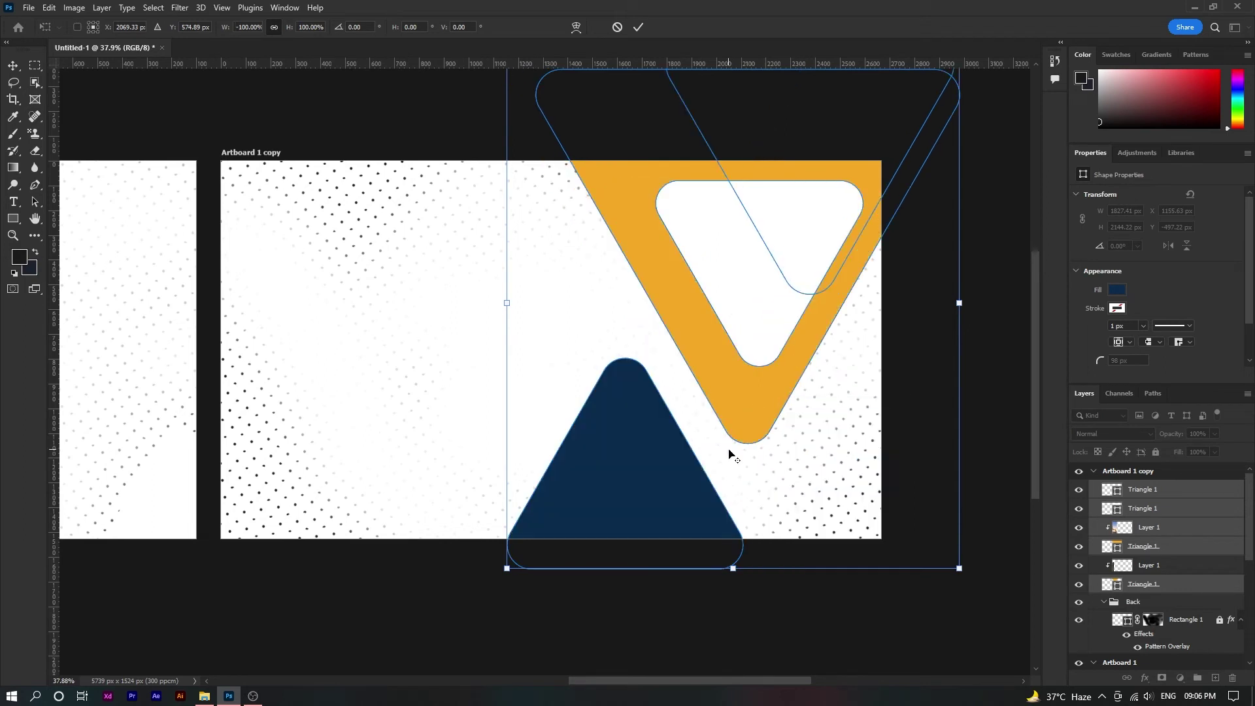
scroll(728, 448, "down", 1)
left_click_drag(765, 381, 805, 395)
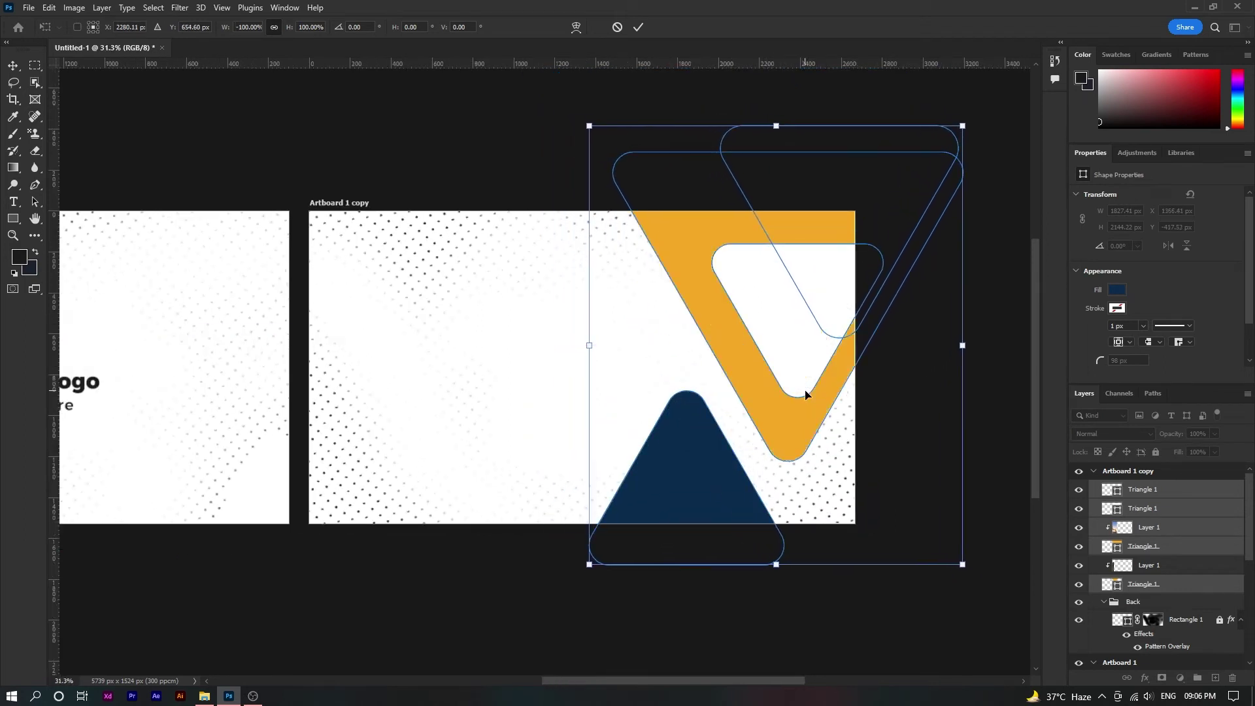
left_click(639, 26)
left_click_drag(829, 304, 860, 313)
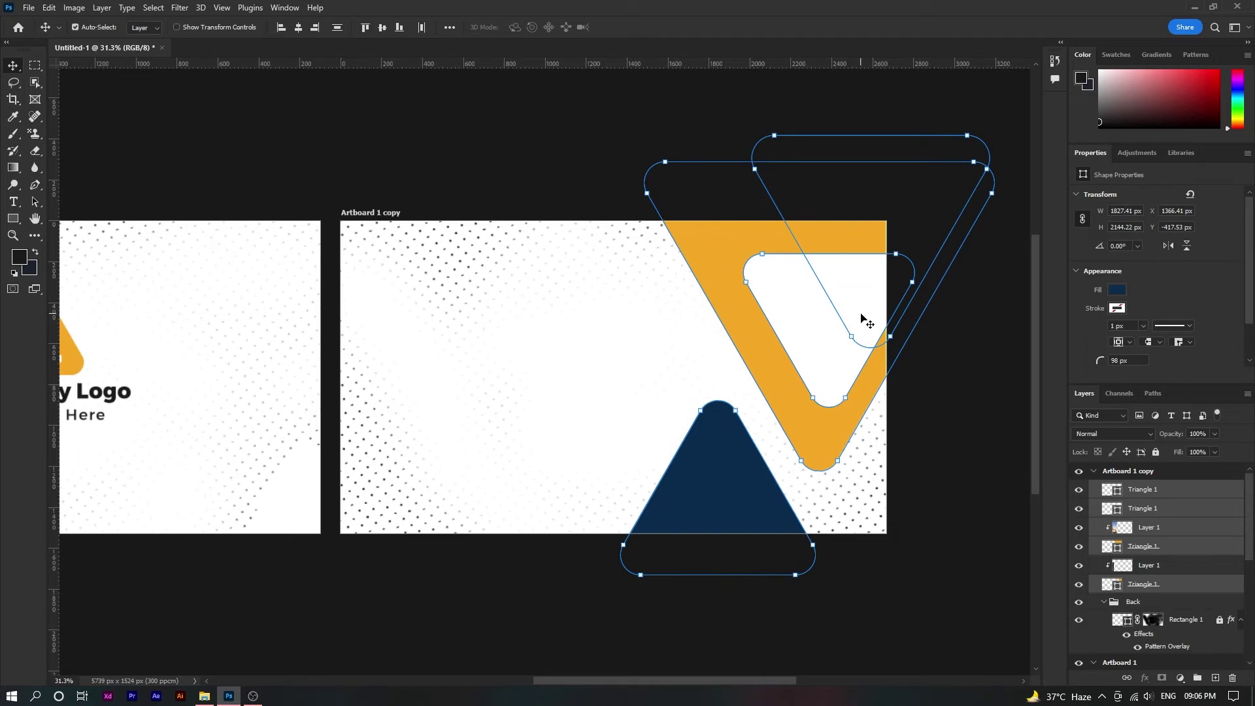
left_click_drag(803, 330, 798, 333)
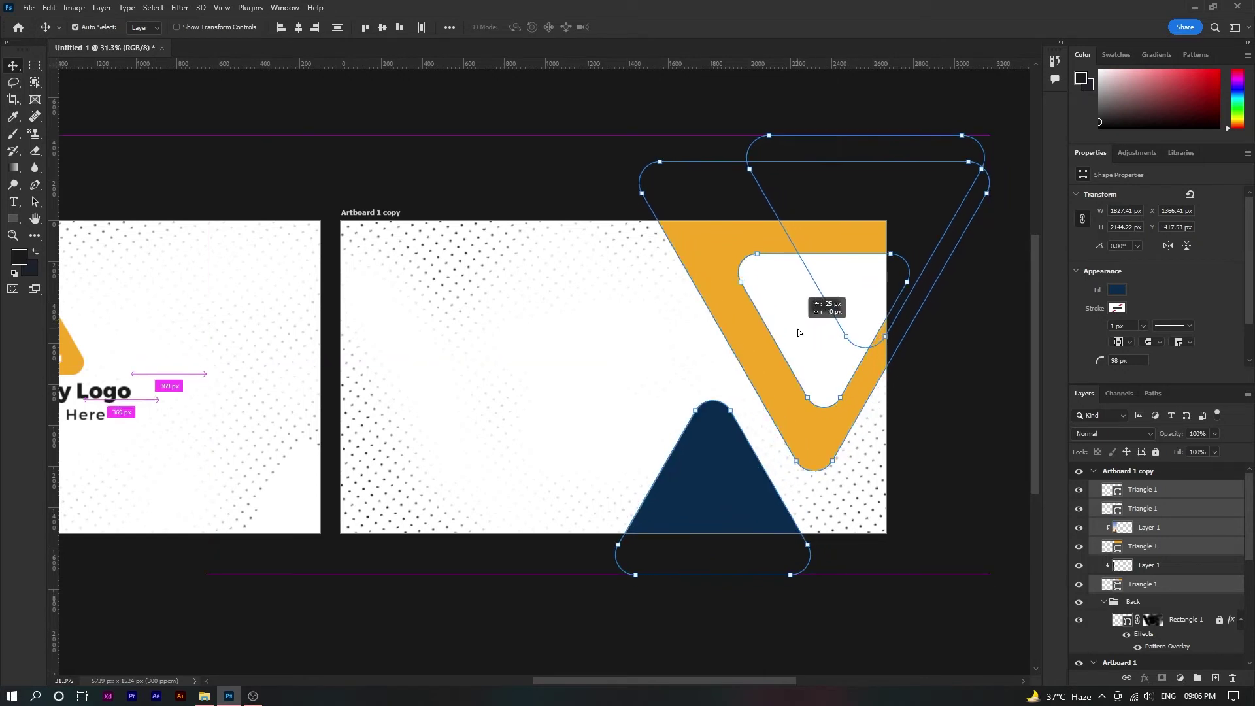
Select the white, orange and navy triangles and move them 141 px left
left_click(850, 589)
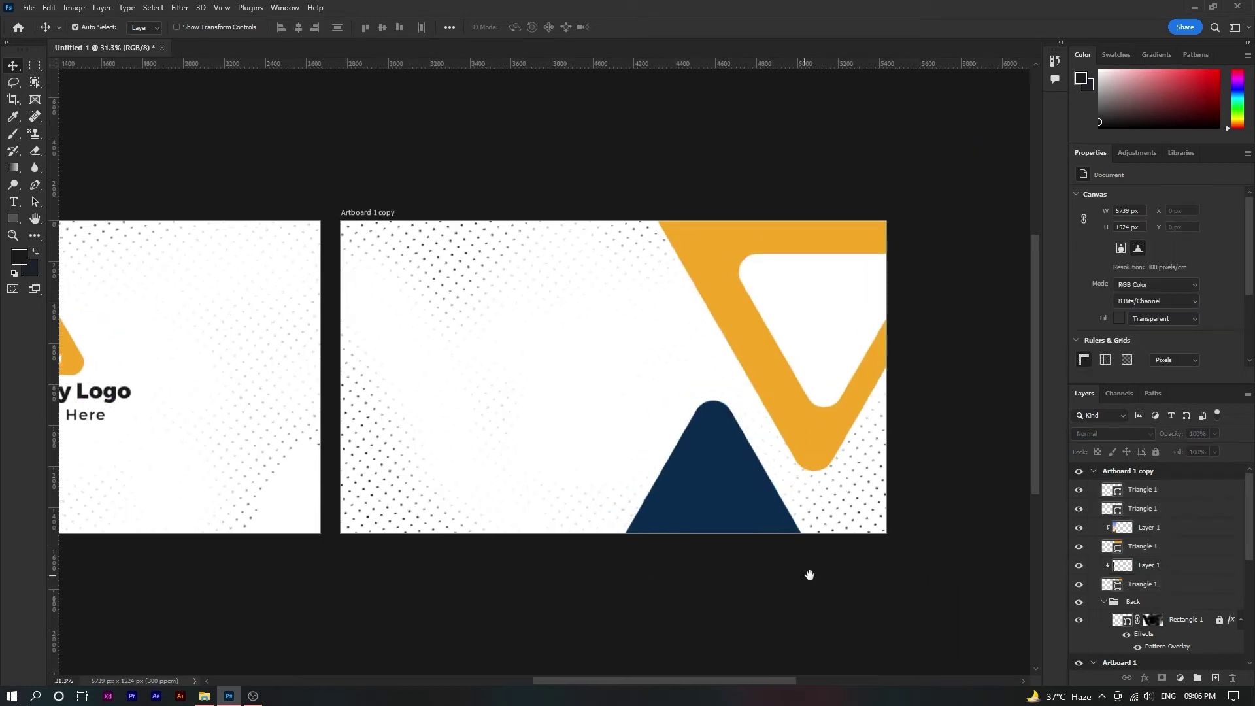
left_click_drag(806, 573, 760, 529)
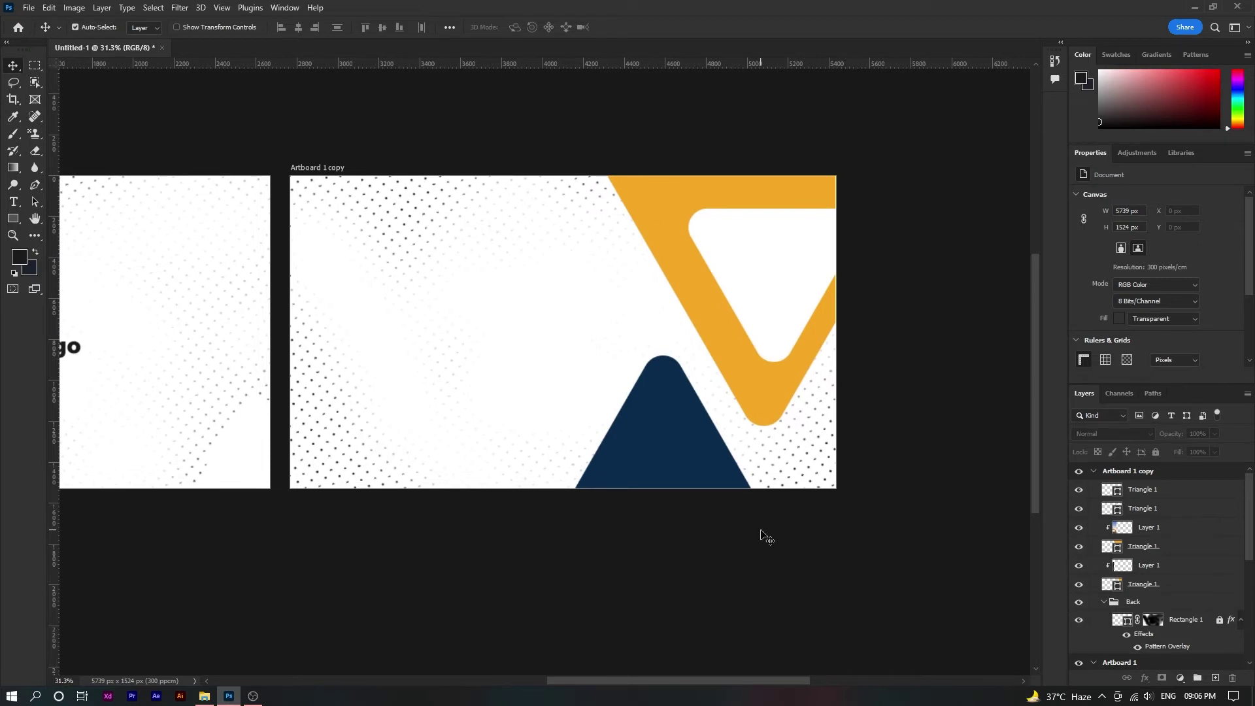
left_click(804, 281)
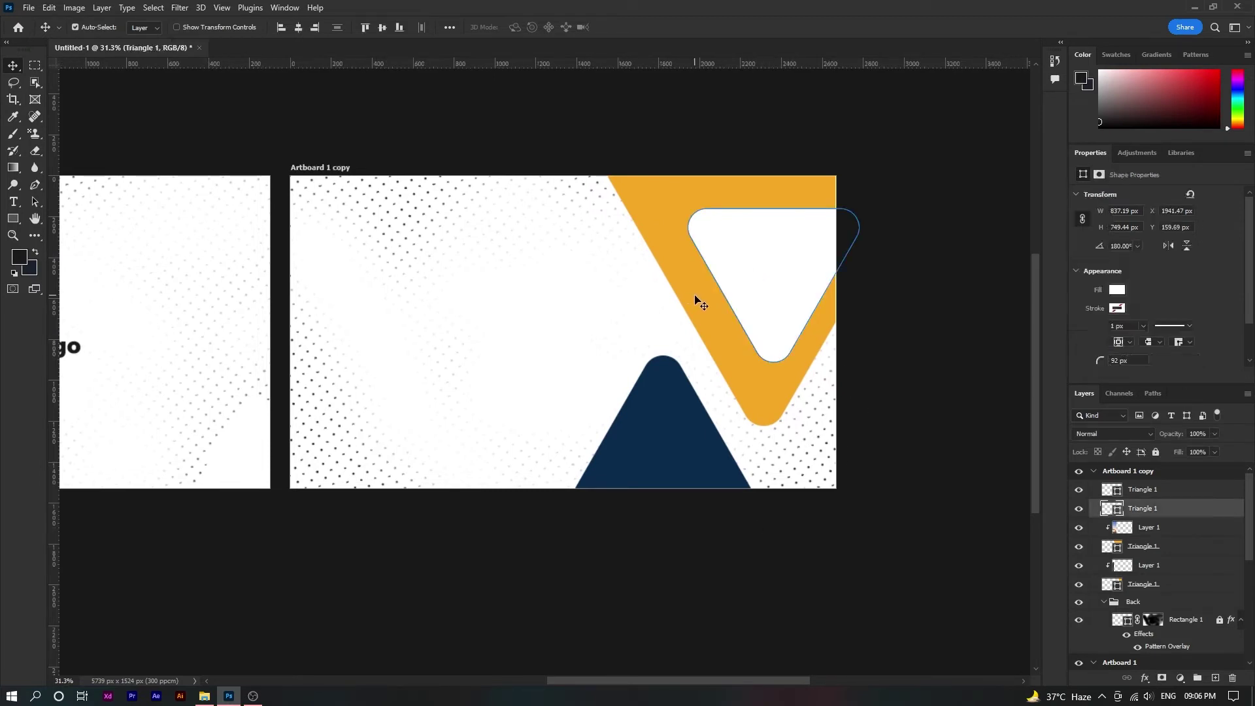
left_click(699, 302, "shift")
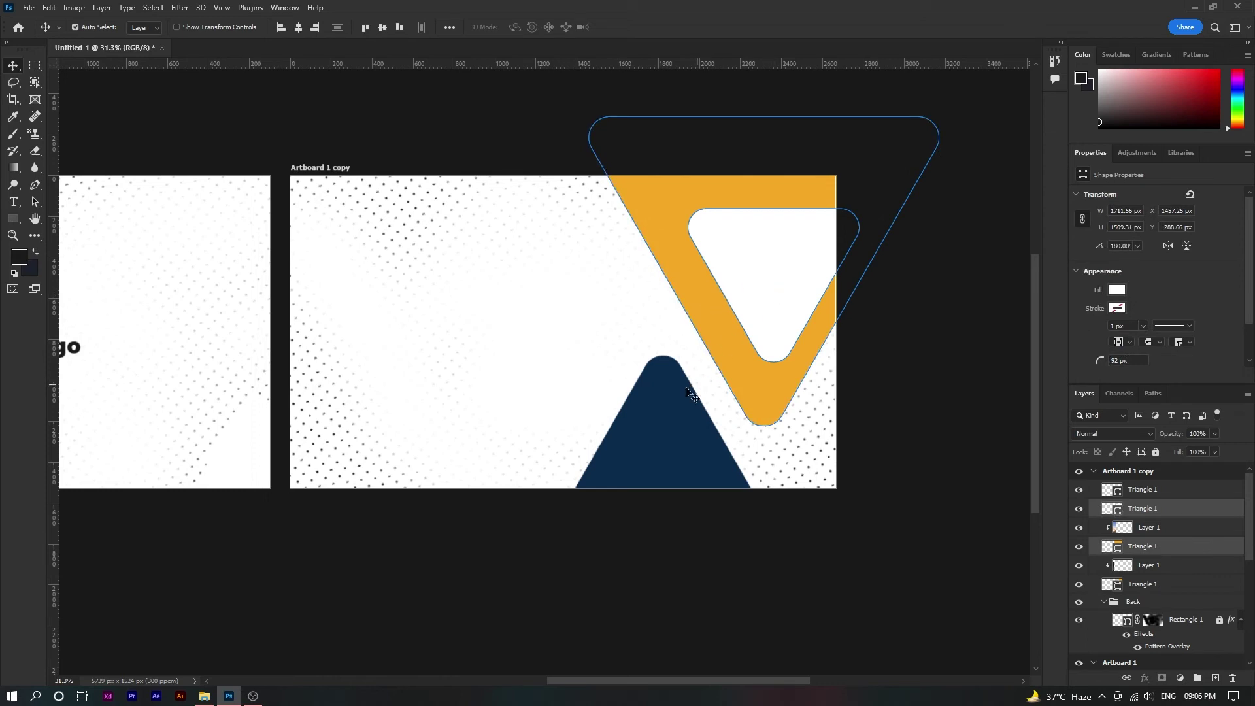
left_click(673, 420, "shift")
left_click_drag(783, 306, 755, 305)
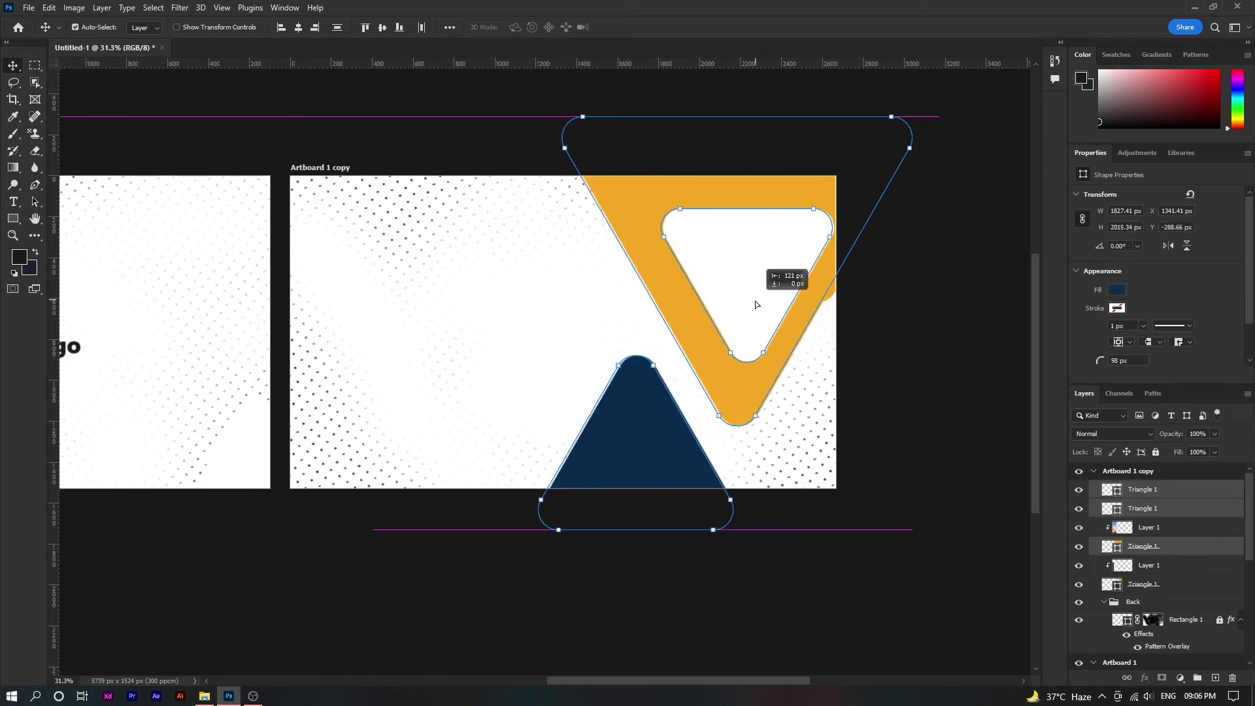
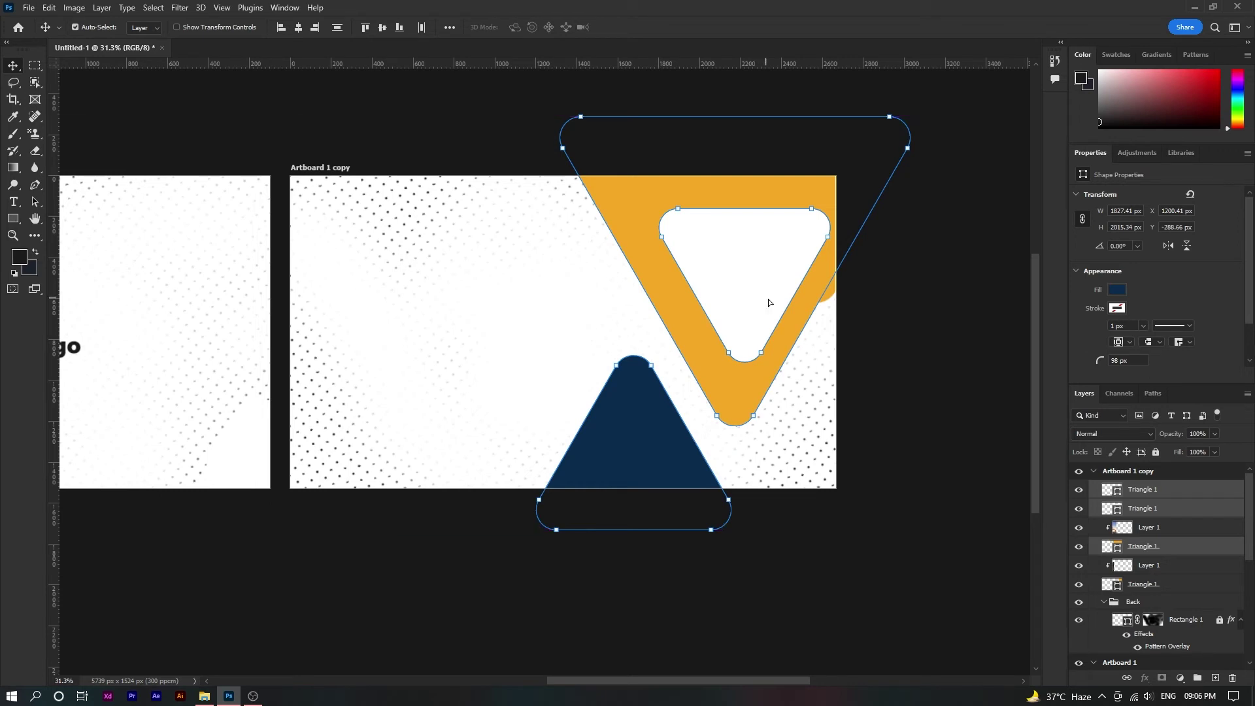
Scale the three triangles to about 112% around their centre and nudge them down
left_click_drag(768, 301, 785, 305)
left_click(830, 506)
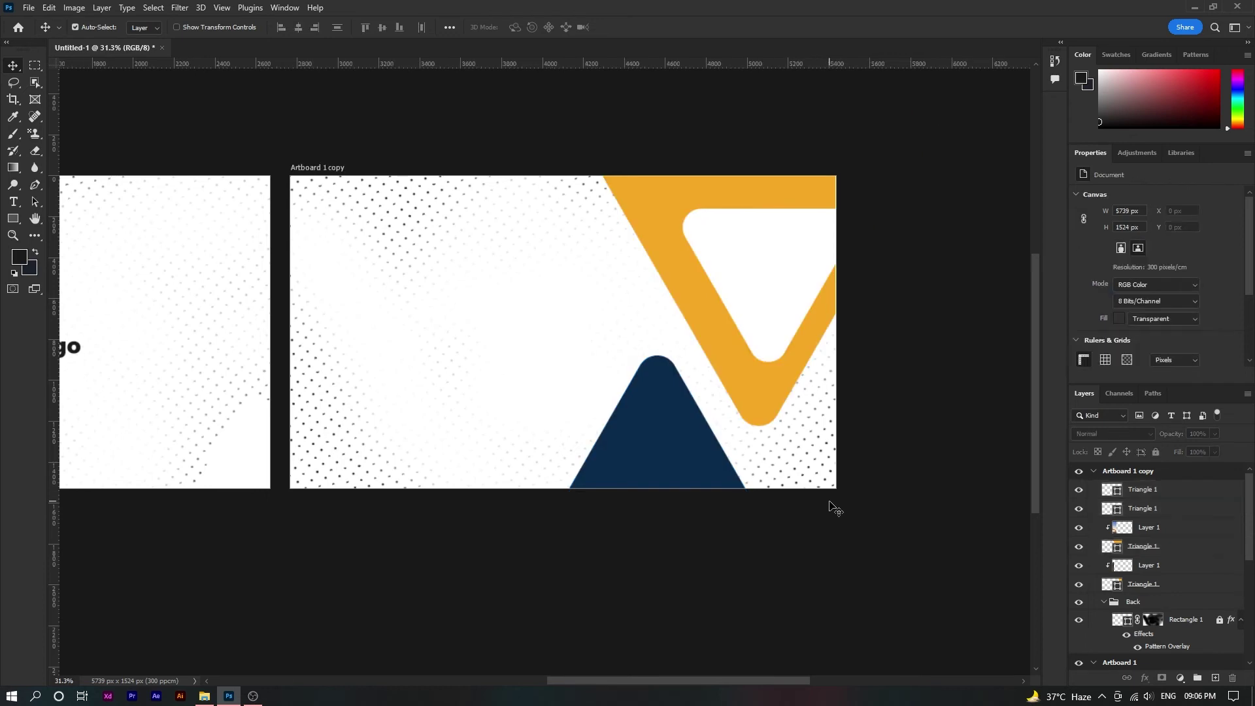
left_click_drag(694, 302, 617, 217)
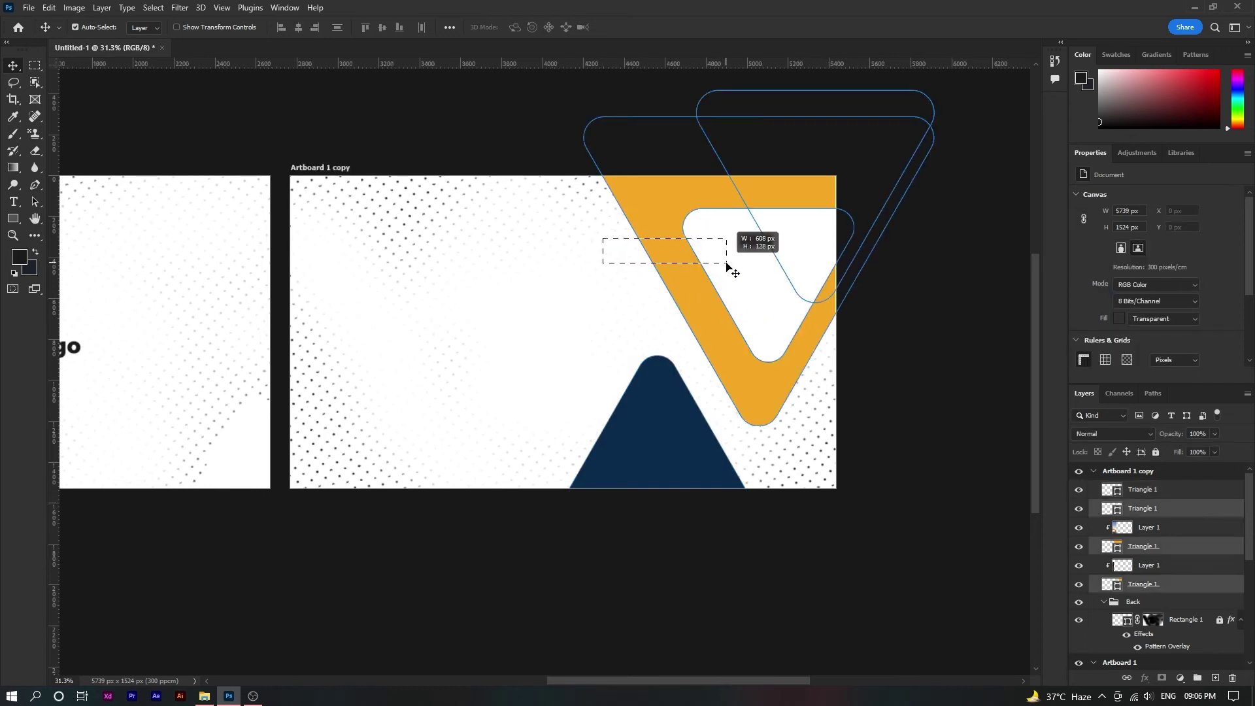
key("ctrl+t")
left_click_drag(935, 259, 934, 283)
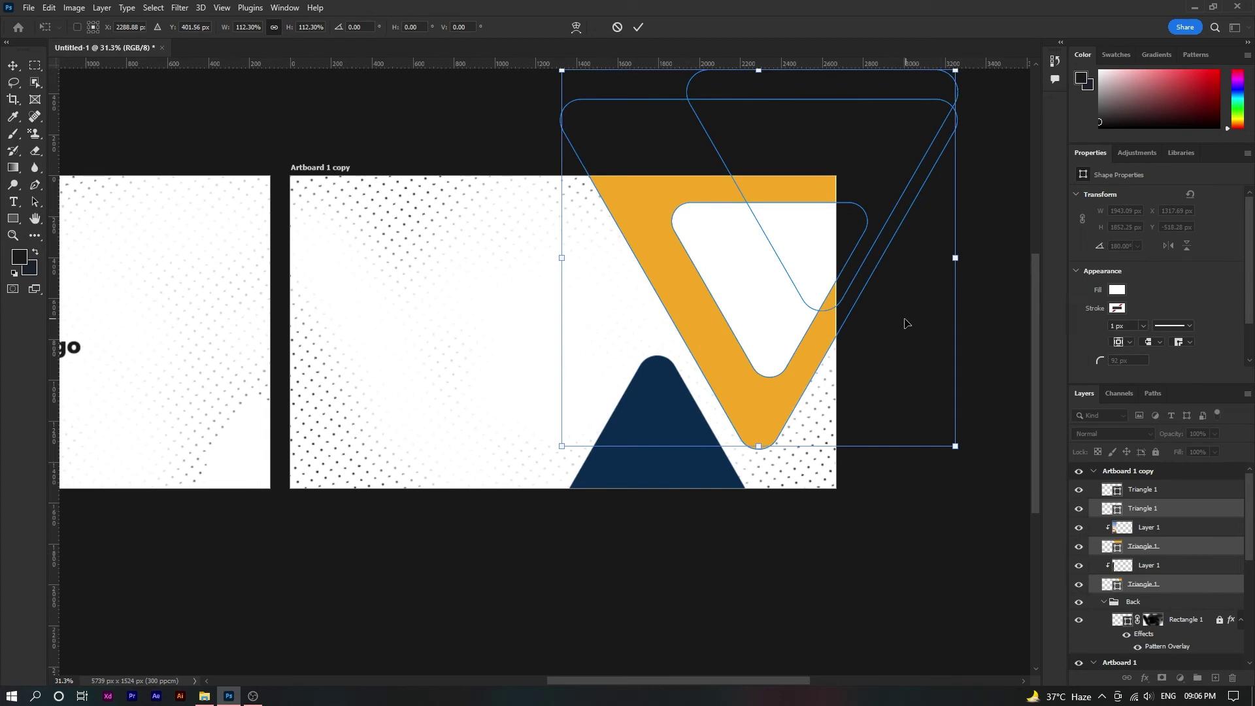
key("Return")
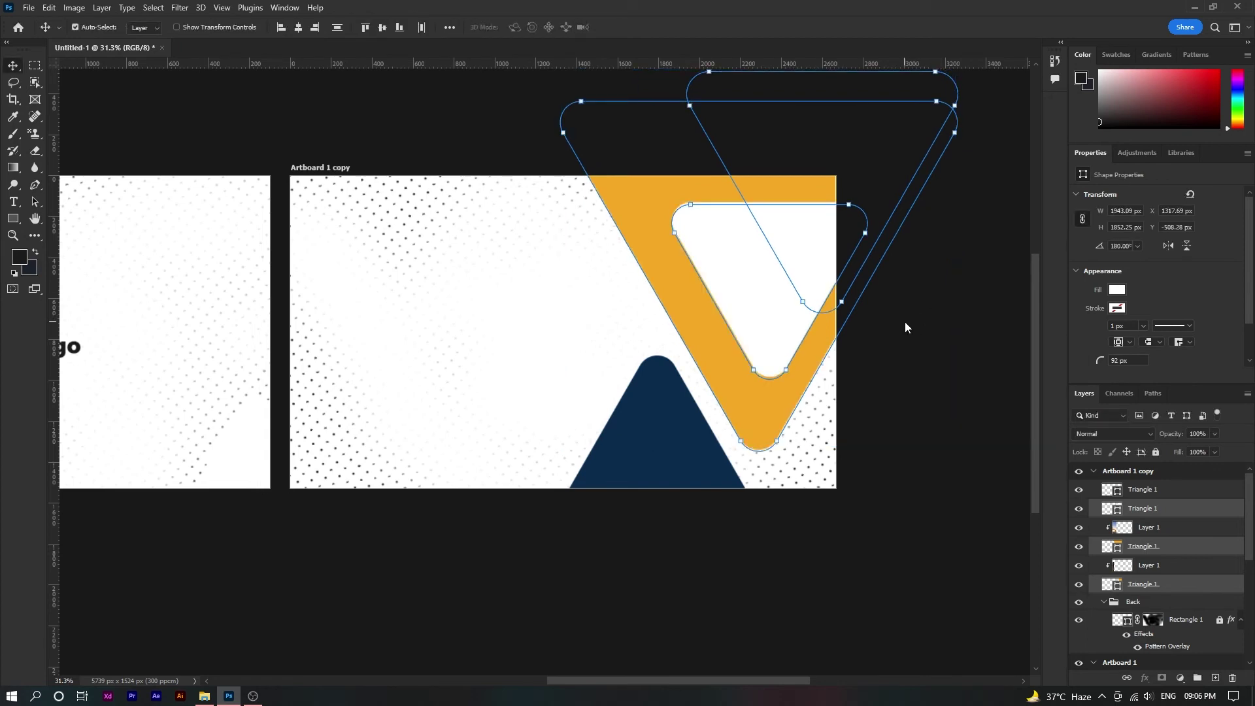
key("shift+Down")
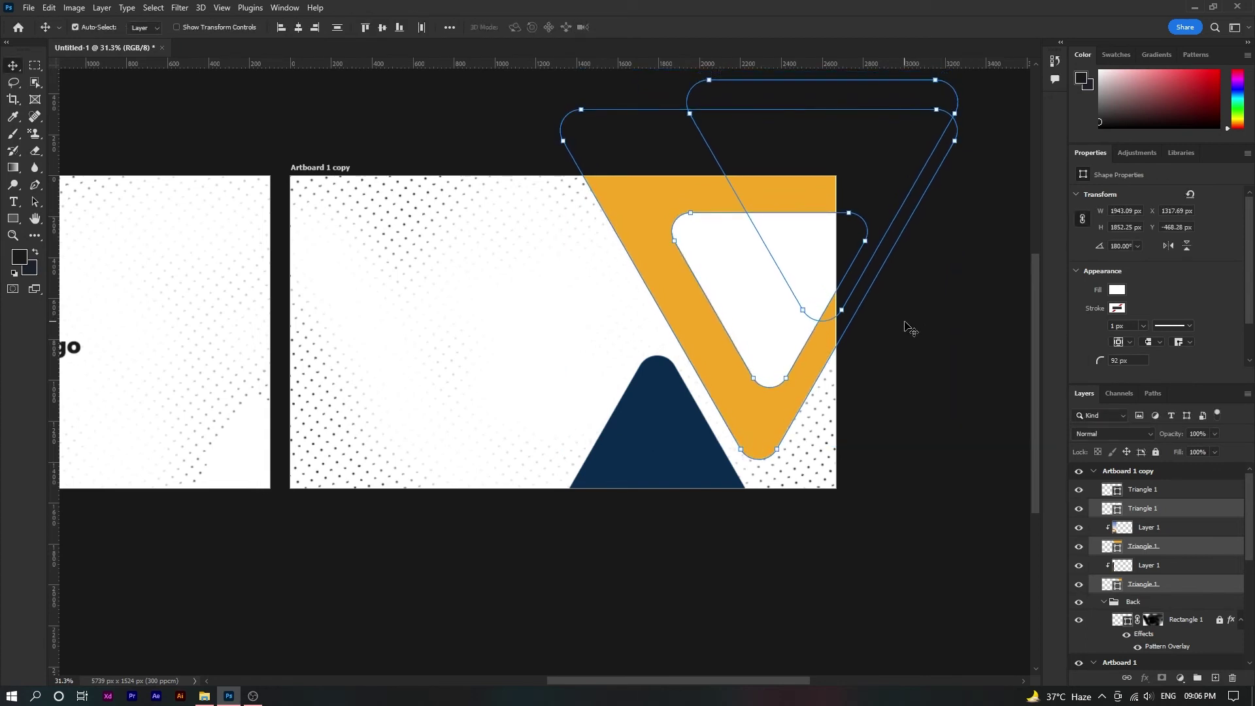
left_click(927, 357)
Shift the navy triangle slightly left along the card's right side
left_click_drag(751, 512, 806, 532)
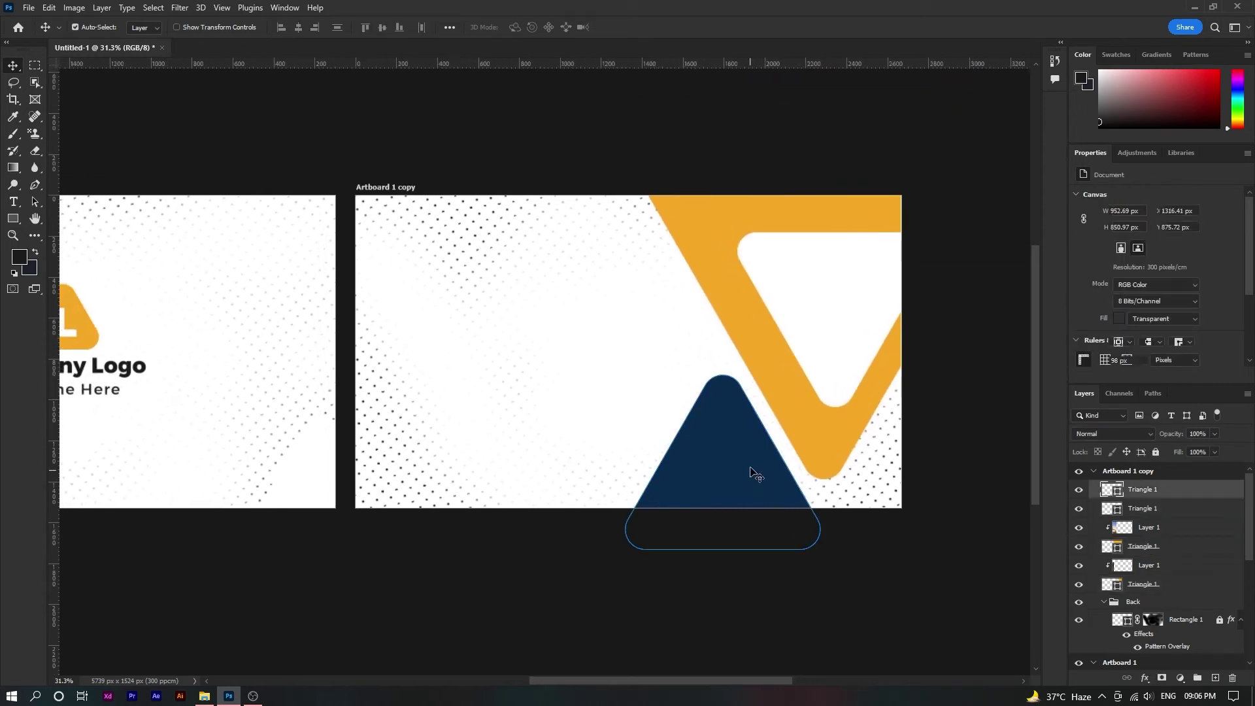
left_click_drag(756, 475, 740, 481)
left_click(863, 536)
mouse_move(762, 557)
left_mouse_down()
mouse_move(849, 544)
mouse_move(767, 580)
mouse_move(802, 563)
left_mouse_up()
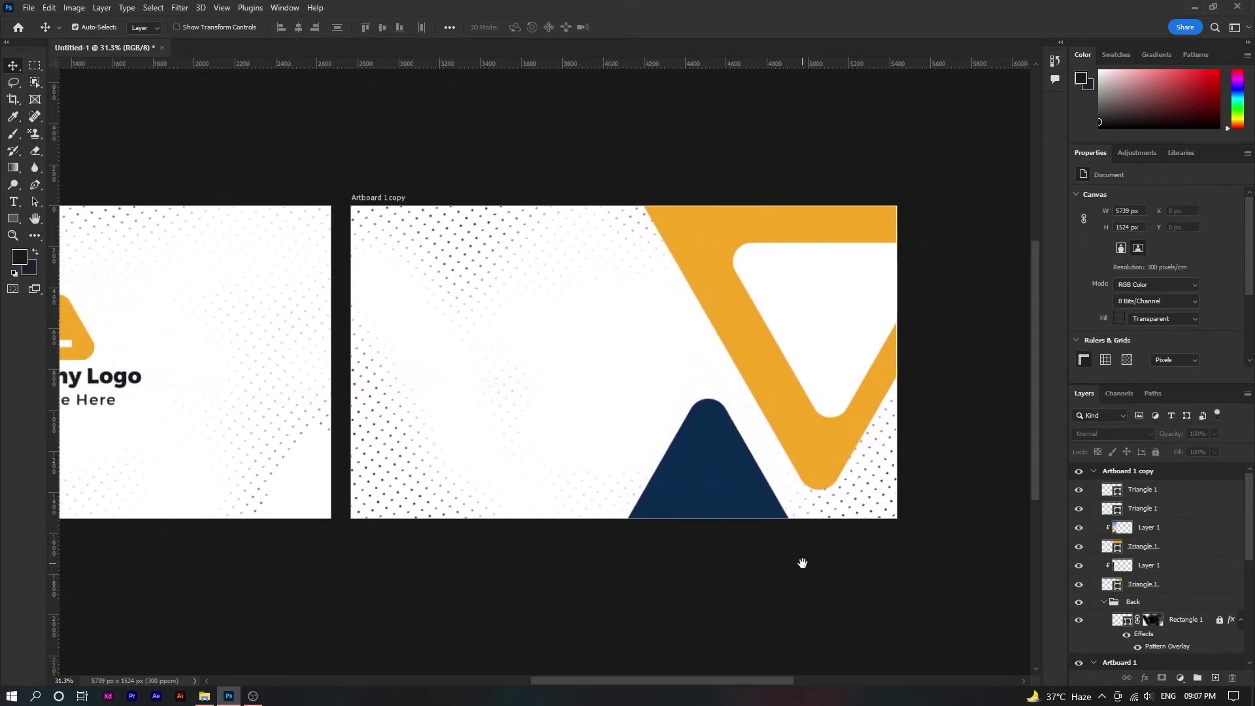
Move the building photo (Layer 1) over the orange triangle and enlarge it to about 130%
left_click(830, 475)
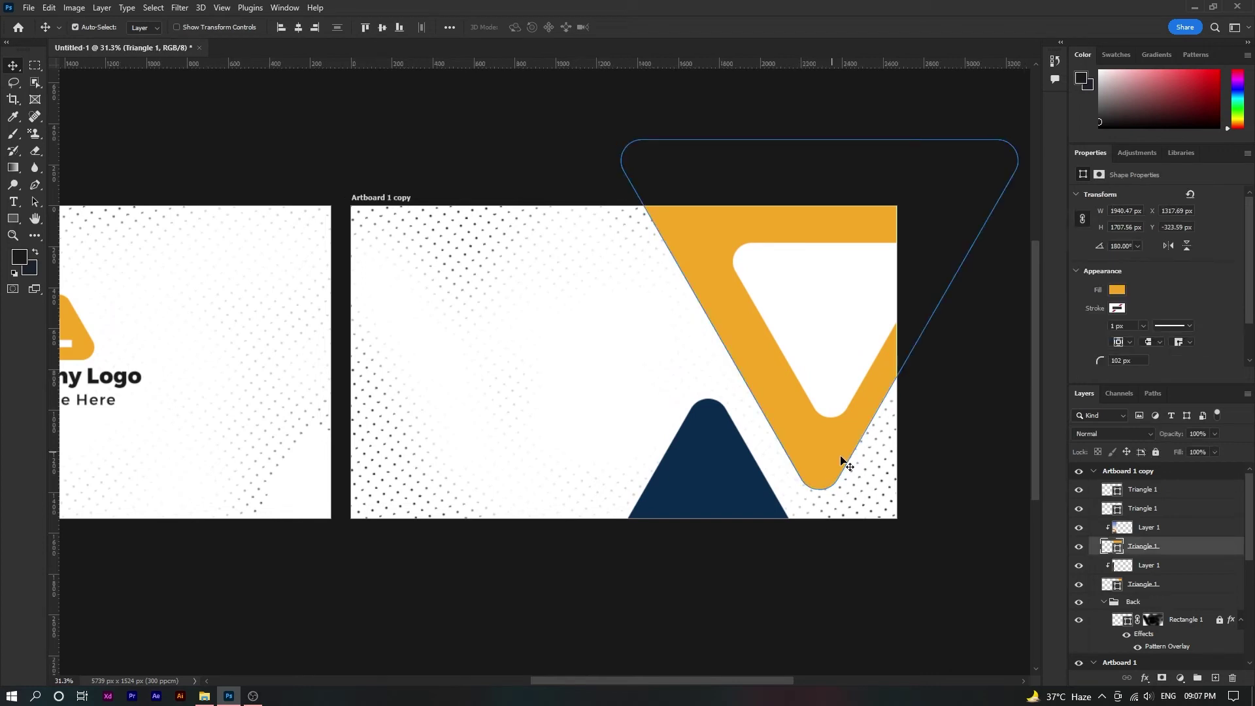
left_click(1152, 532)
key("ctrl+t")
left_click_drag(461, 370, 815, 363)
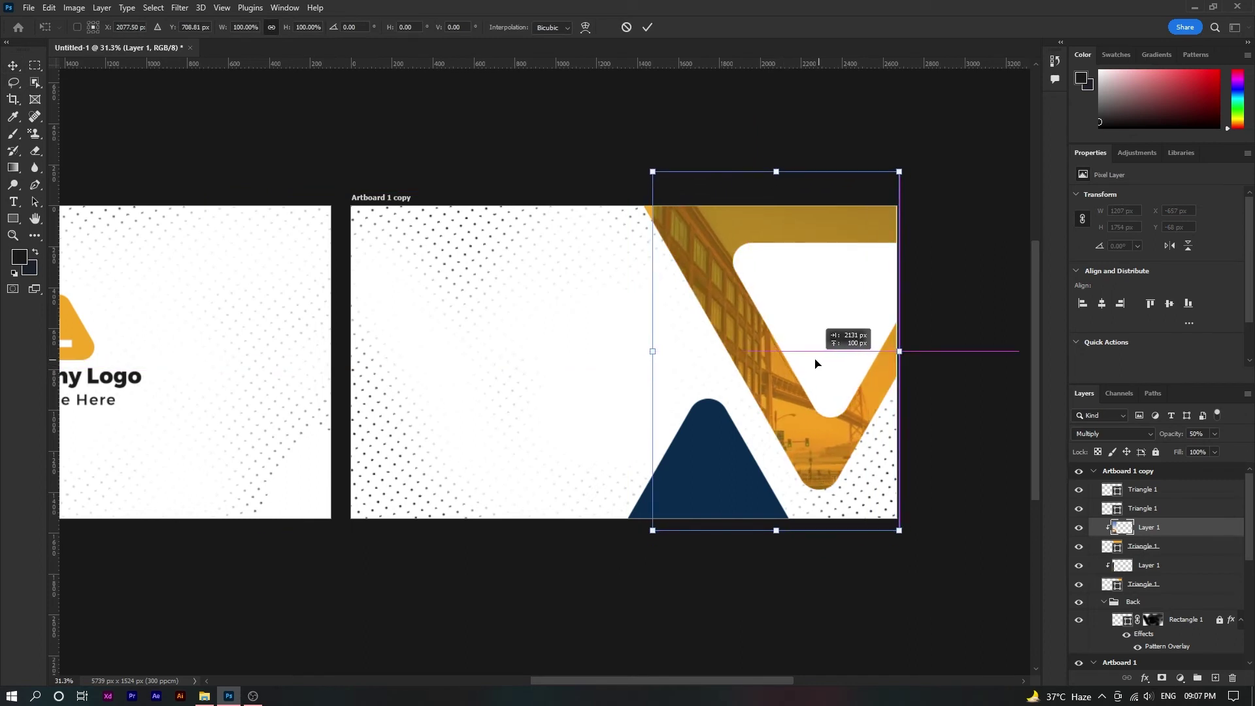
left_click_drag(815, 363, 783, 394)
left_click_drag(904, 343, 945, 344)
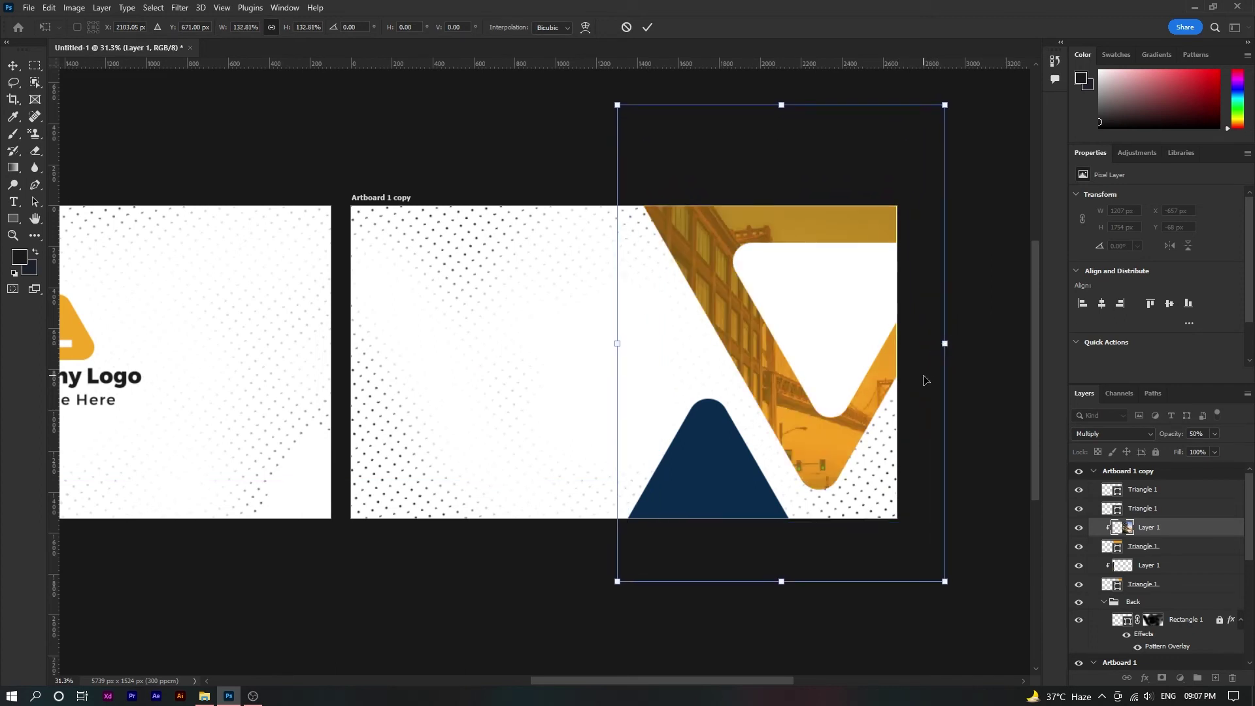
Flip the photo horizontally, enlarge it to about 156%, and apply the transform
right_click(818, 437)
left_click(849, 421)
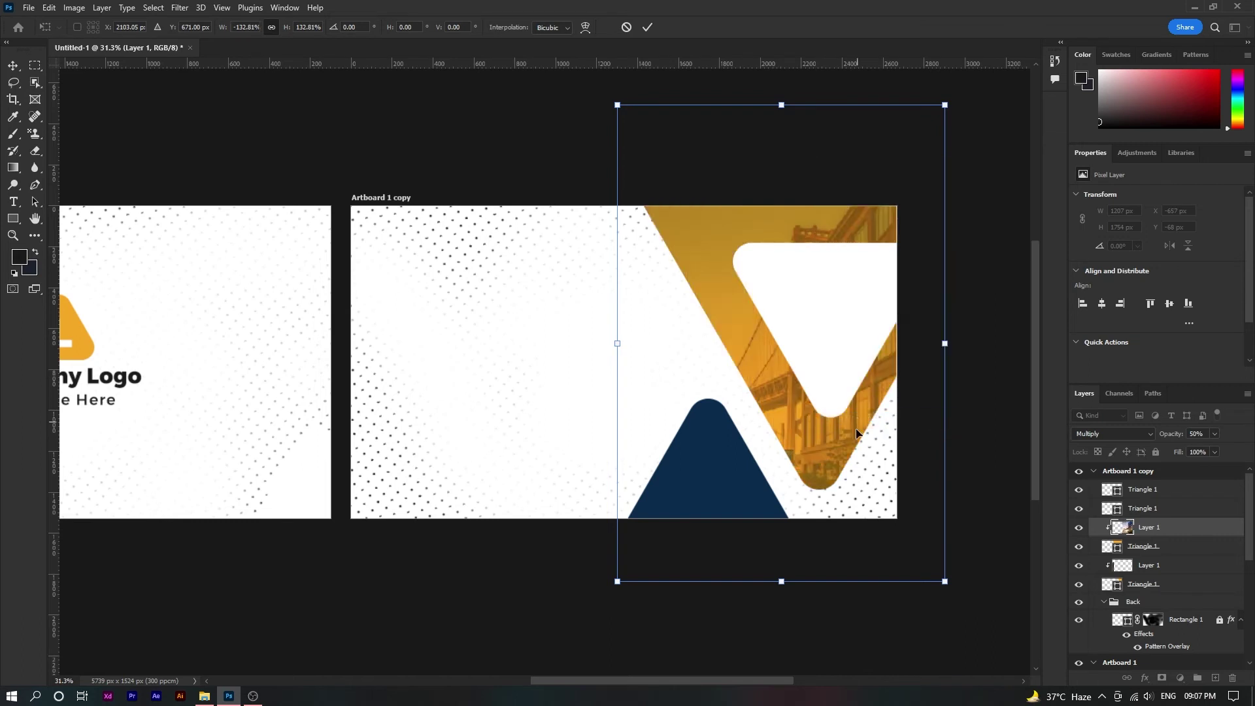
left_click_drag(815, 434, 798, 437)
left_click_drag(927, 347, 920, 334)
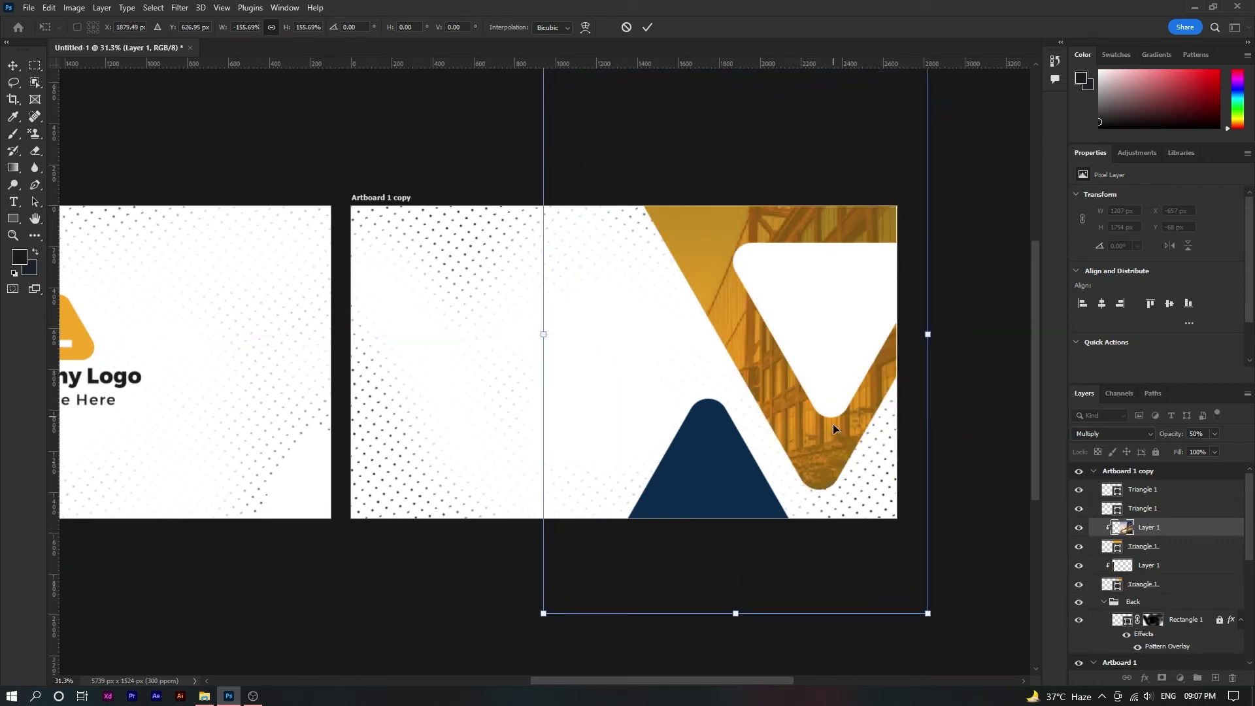
left_click_drag(832, 426, 807, 426)
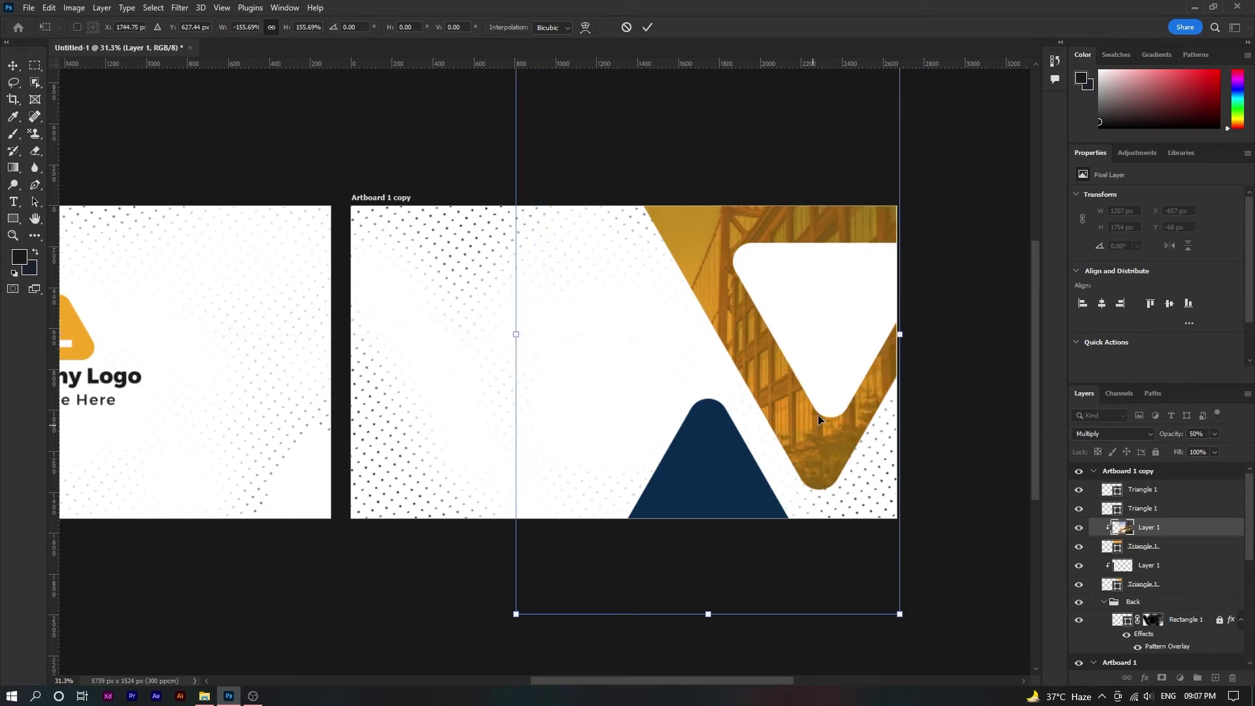
left_click(647, 27)
scroll(693, 144, "down", 2)
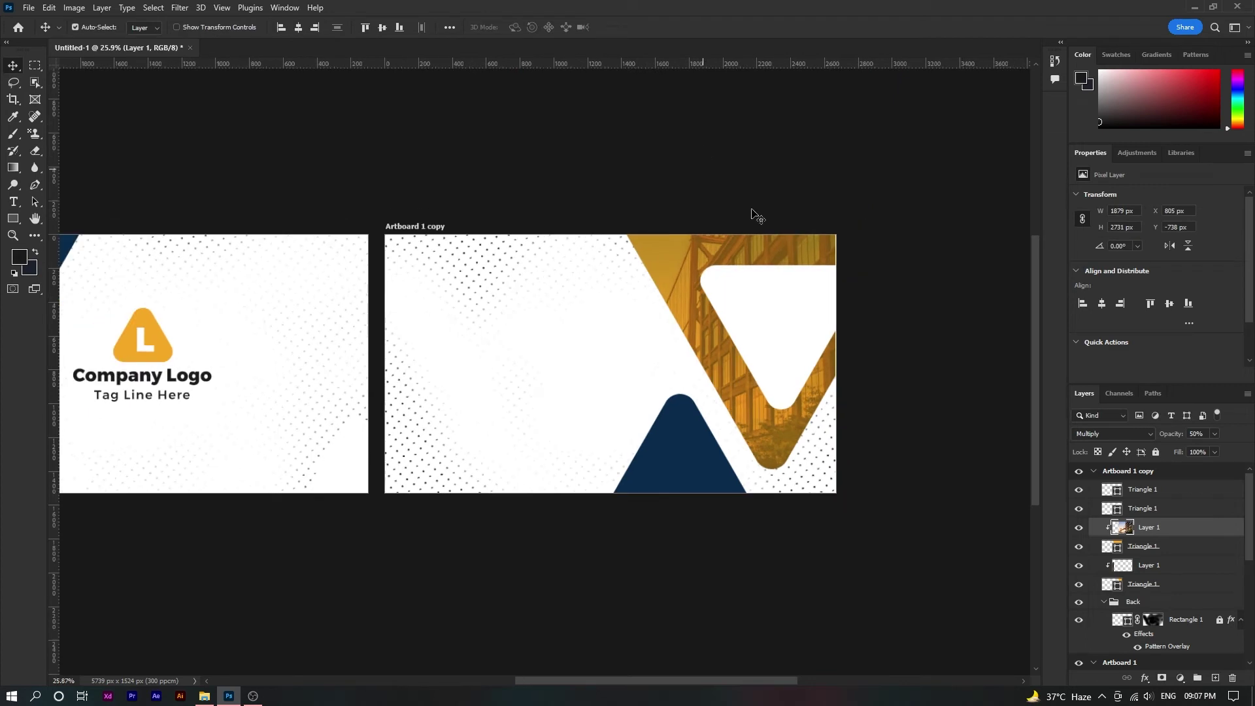
Alt-drag a copy of the front logo's white L into the white triangle as 'L copy'
scroll(850, 281, "up", 2)
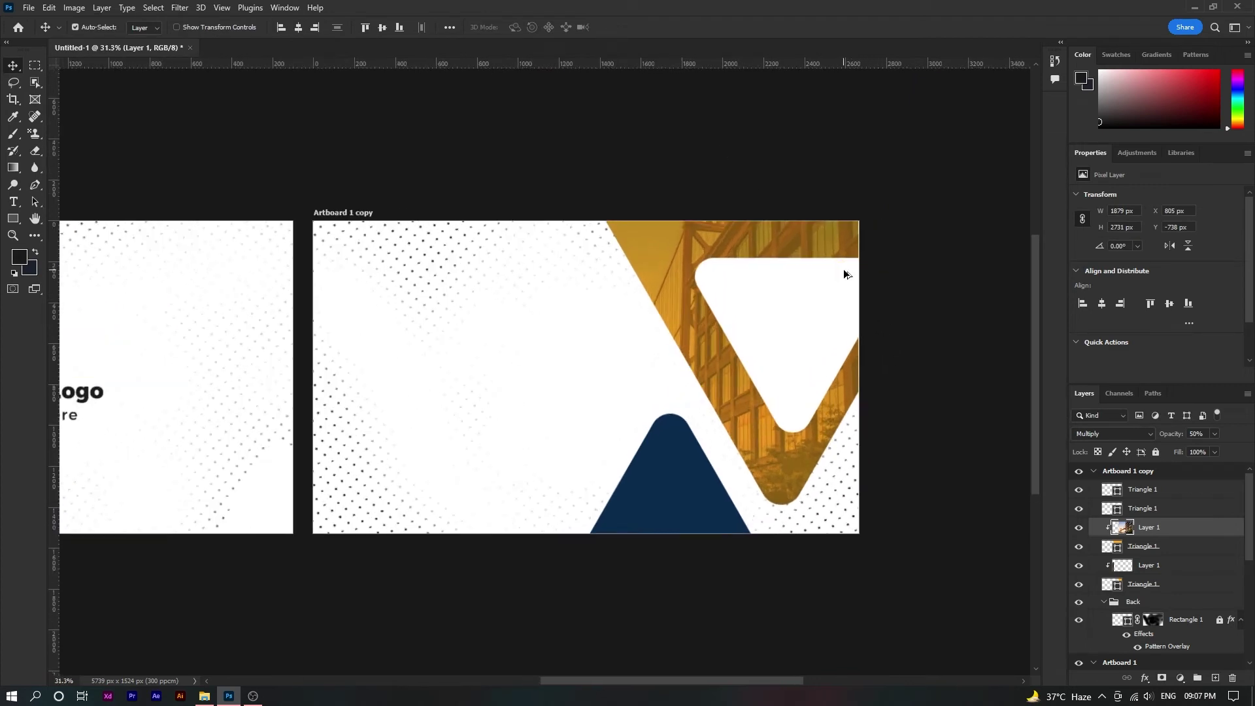
left_click_drag(932, 255, 672, 467)
left_click(882, 487)
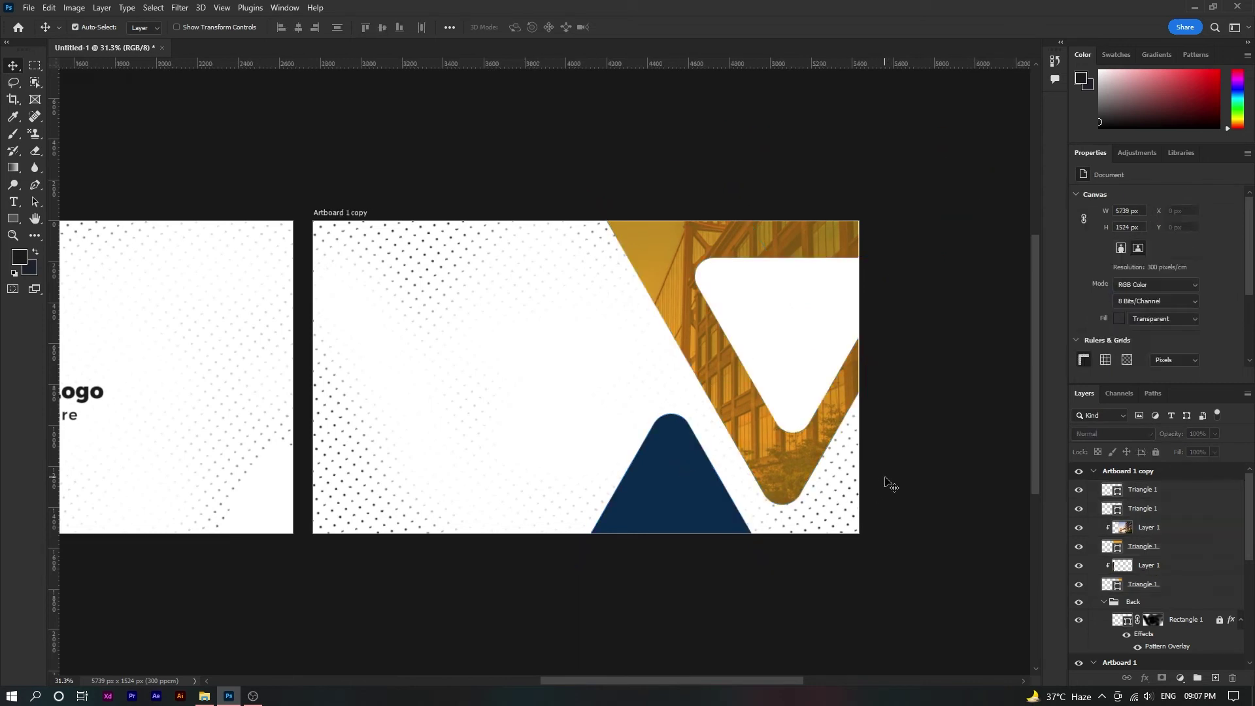
mouse_move(676, 527)
left_mouse_down()
mouse_move(691, 505)
mouse_move(804, 523)
left_mouse_up()
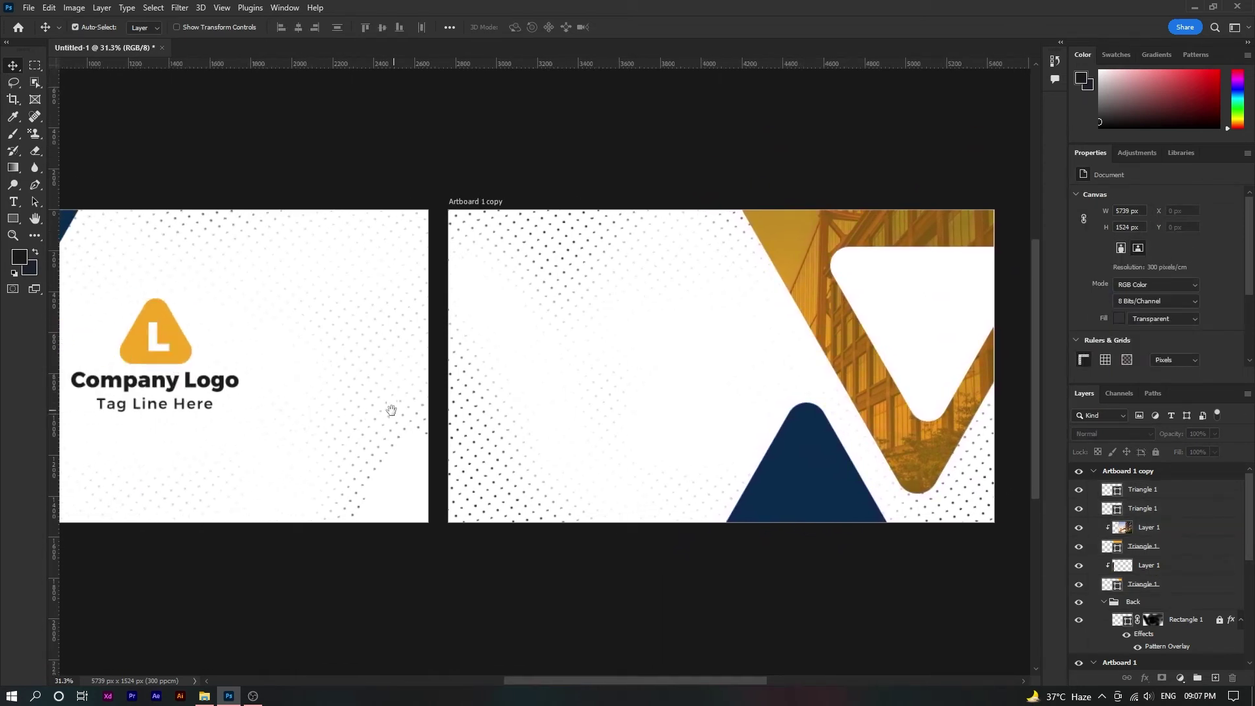
left_click_drag(376, 414, 359, 418)
left_click(163, 357)
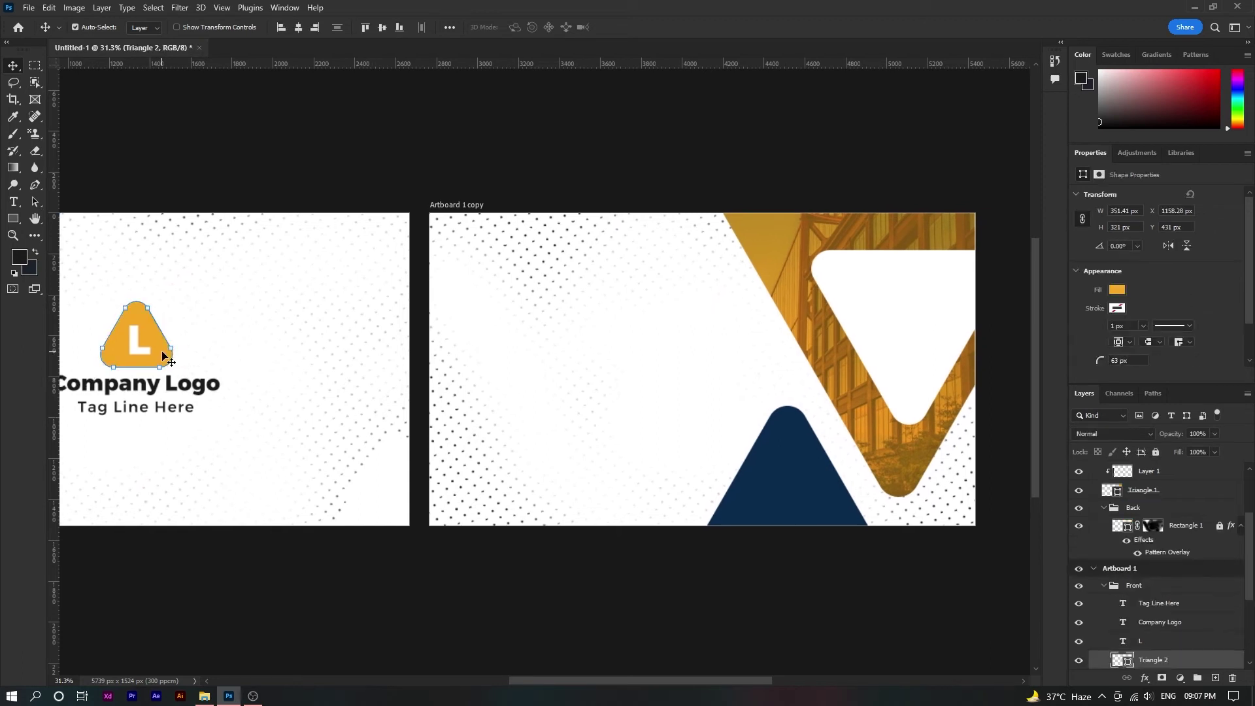
key("ctrl")
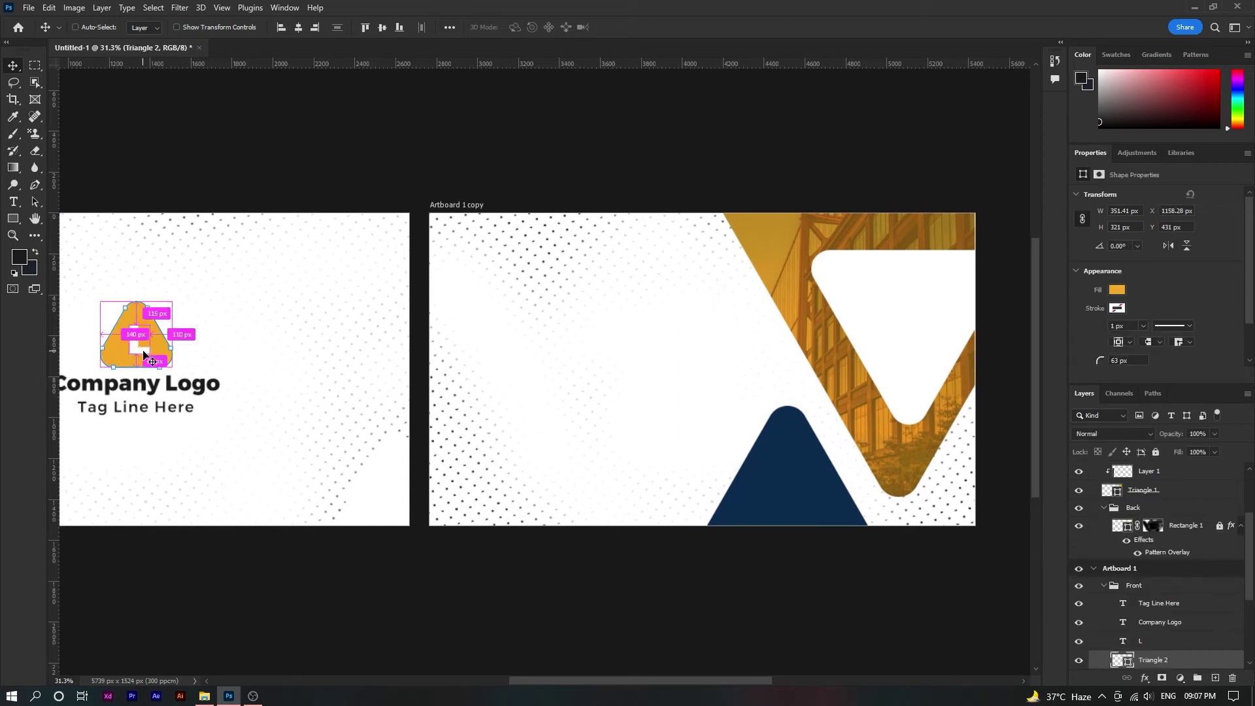
left_click_drag(143, 355, 864, 348)
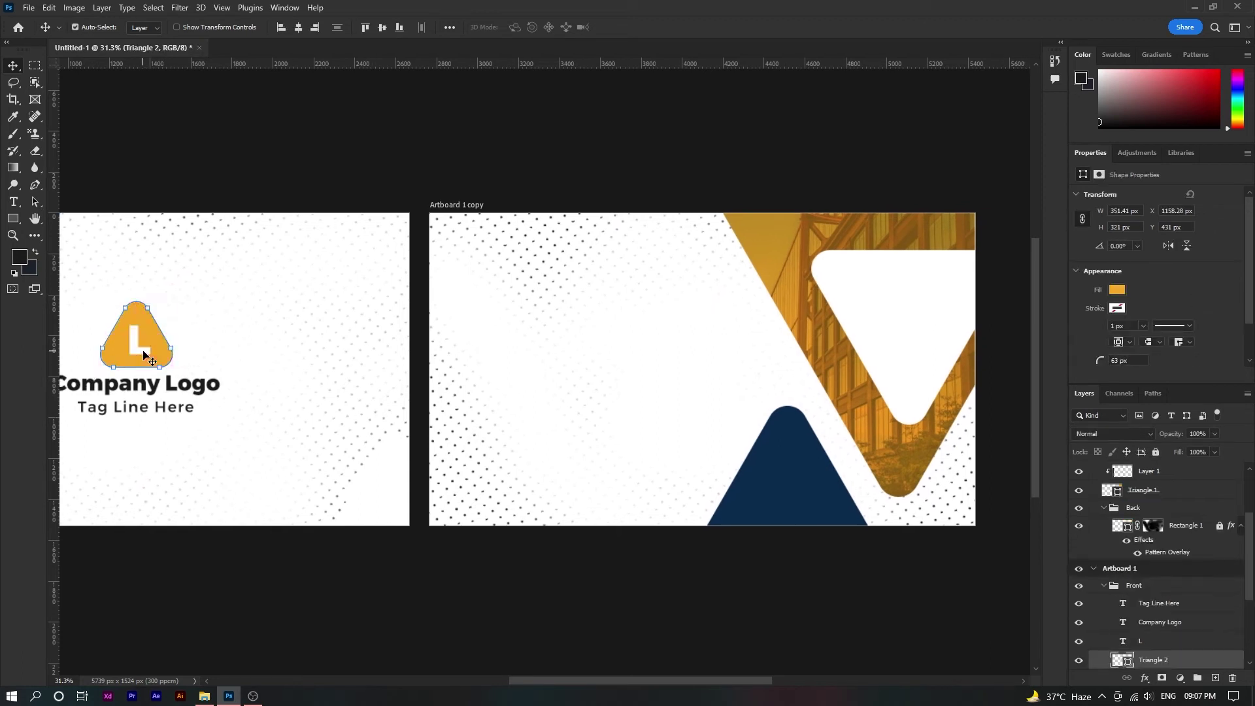
mouse_move(864, 348)
left_mouse_down()
mouse_move(915, 336)
mouse_move(795, 345)
left_mouse_up()
Duplicate the white triangle layer on Artboard 1 copy
left_click(784, 336)
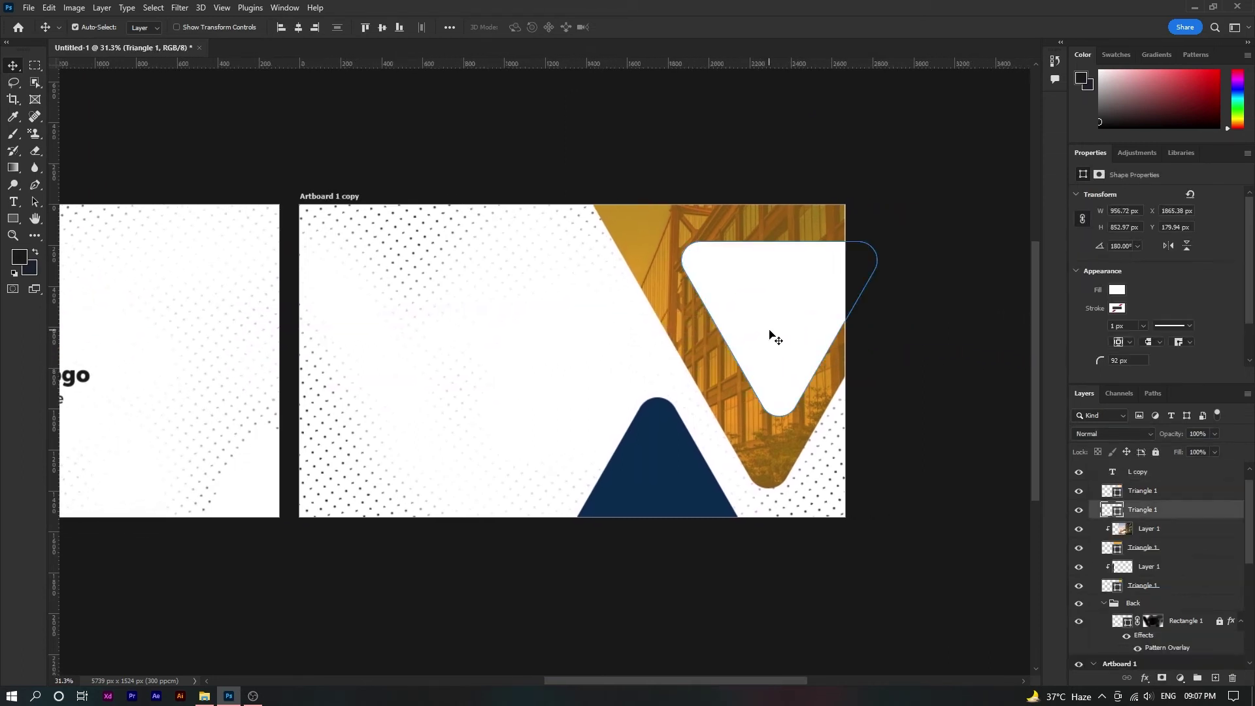
left_click(14, 221)
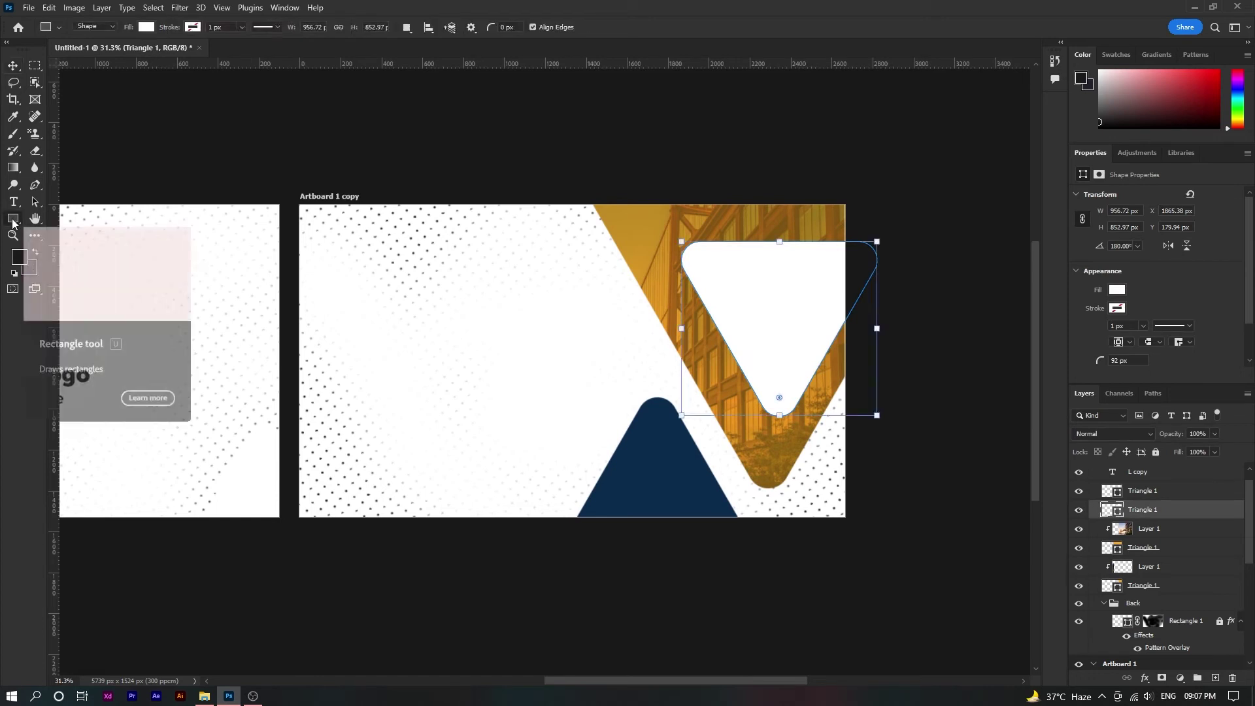
left_click(15, 70)
left_click(916, 412)
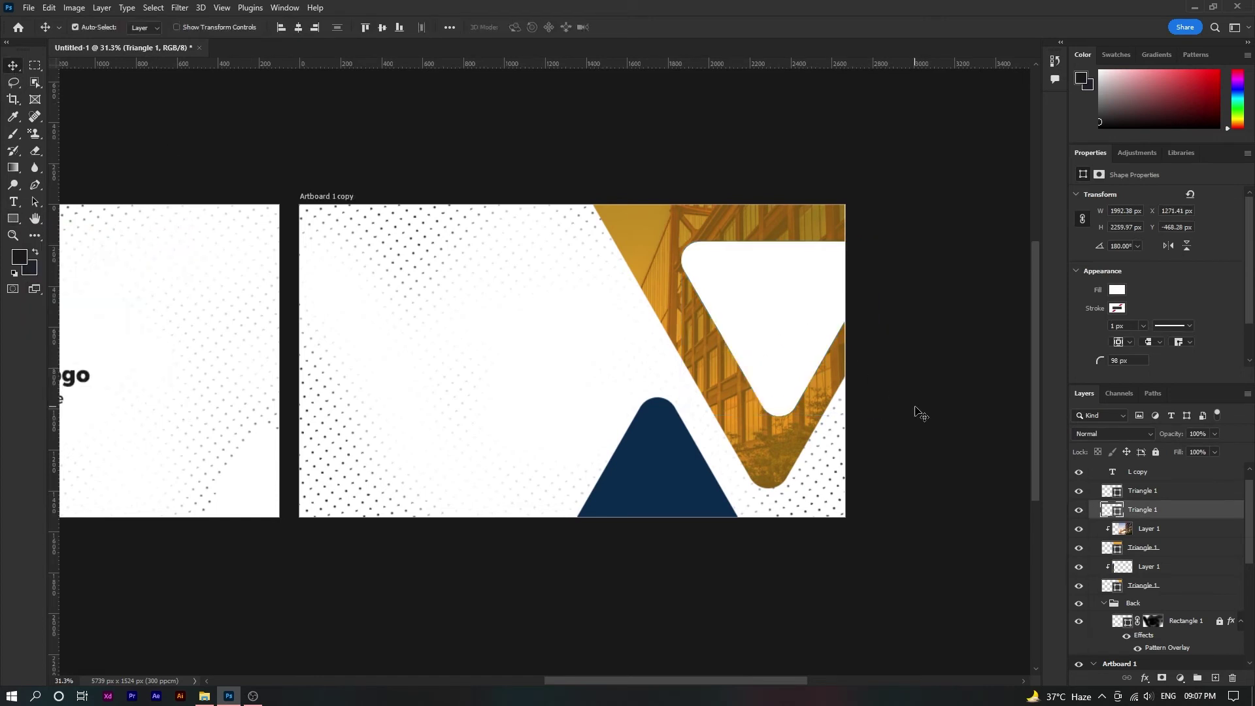
mouse_move(643, 558)
left_mouse_down()
mouse_move(772, 543)
mouse_move(695, 541)
left_mouse_up()
left_click(837, 322)
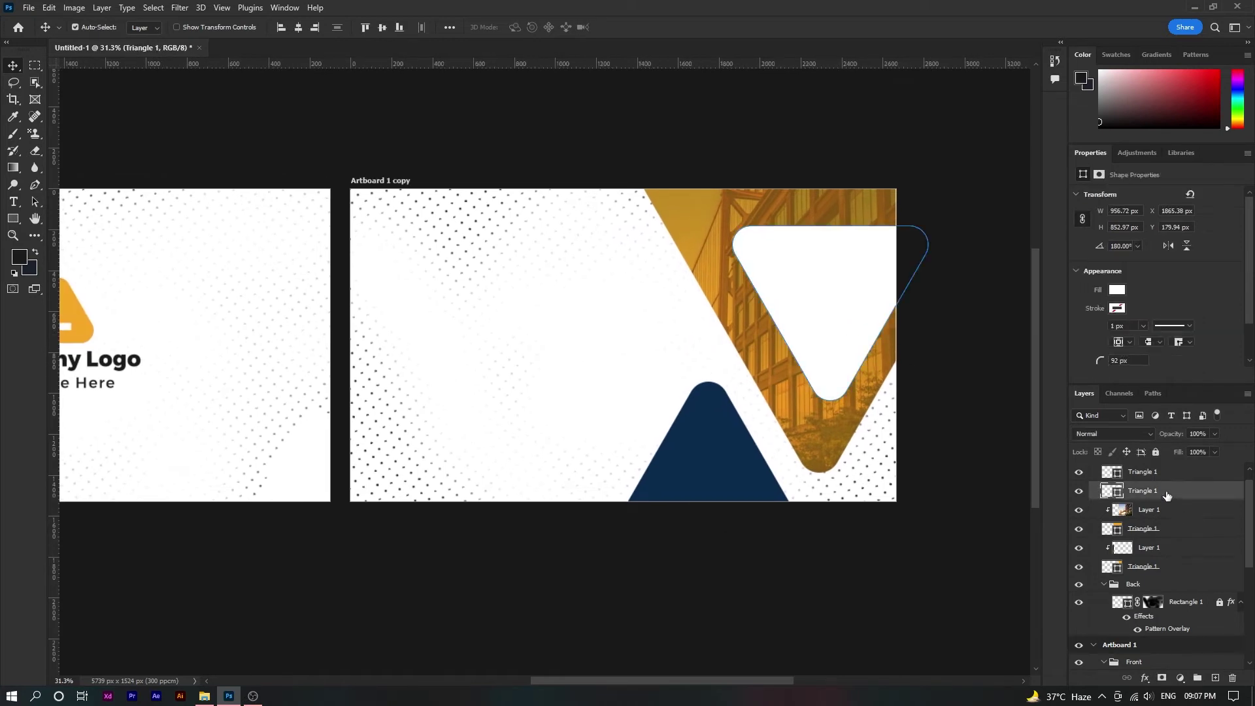
left_click_drag(1167, 495, 1217, 676)
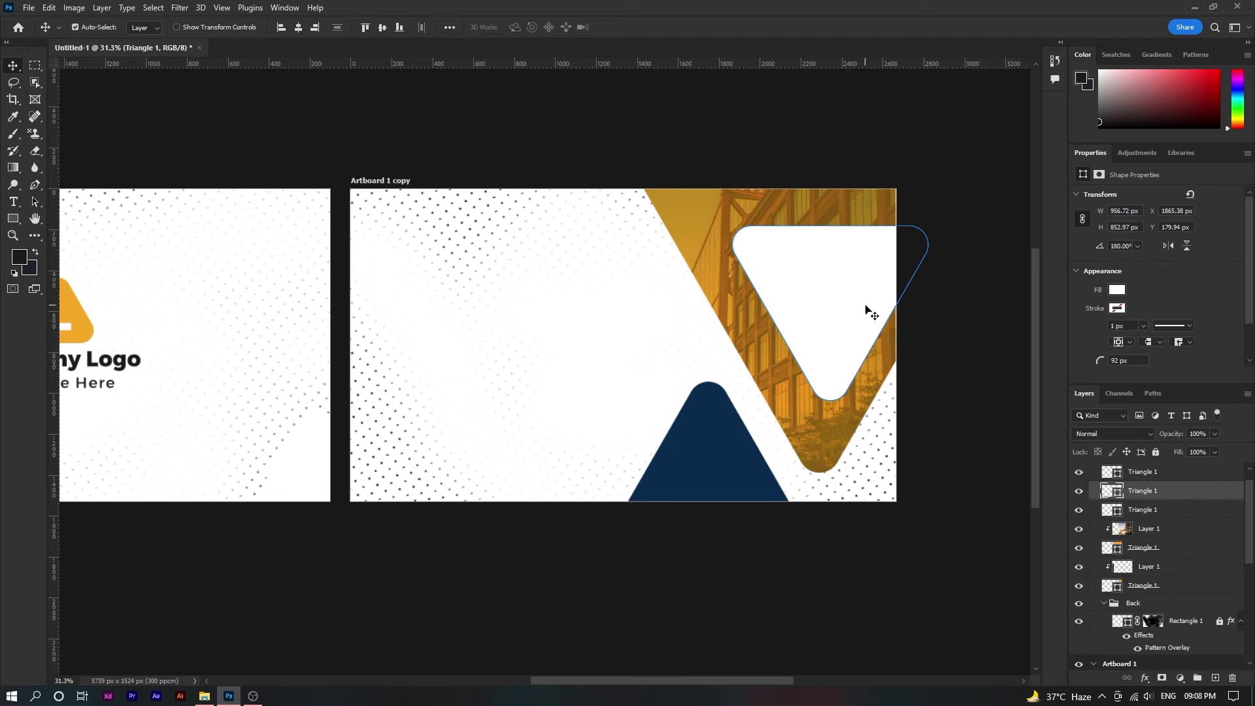
Shrink the triangle copy to about 69% and fill it with navy sampled from the canvas
key("ctrl+t")
left_click_drag(929, 227, 886, 263)
key("Return")
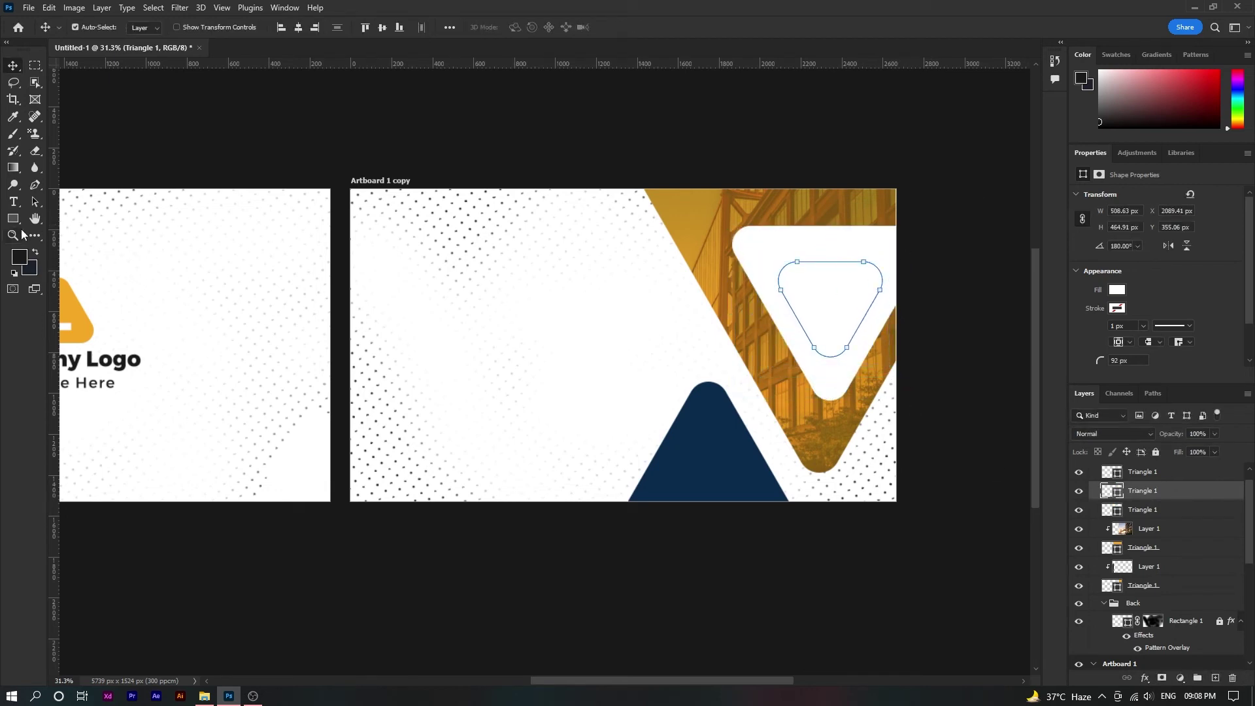
left_click(13, 220)
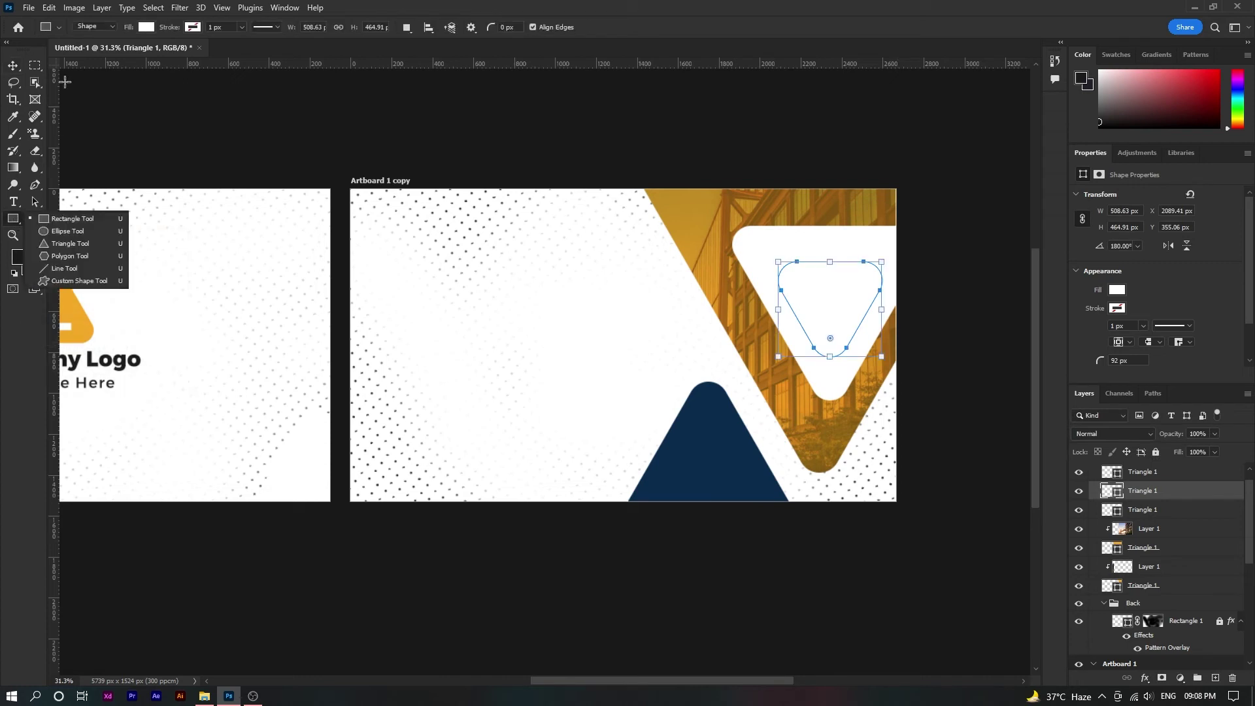
left_click(147, 27)
left_click(228, 52)
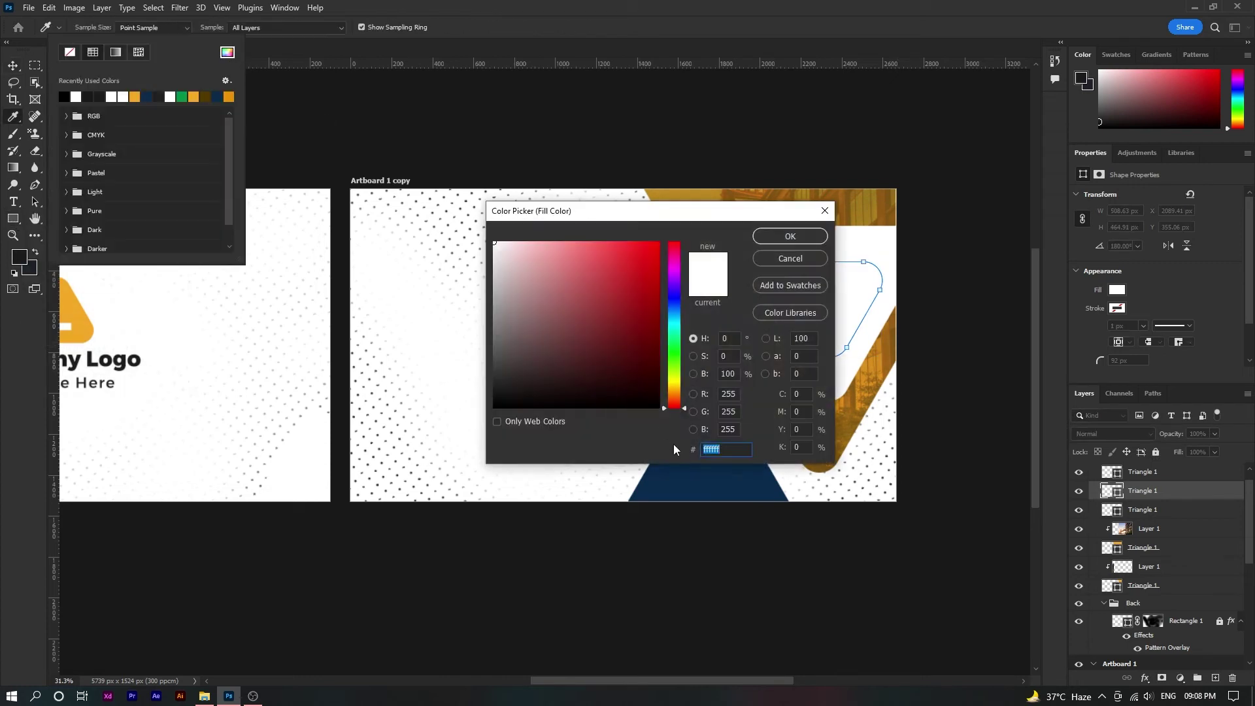
left_click(686, 483)
left_click(778, 240)
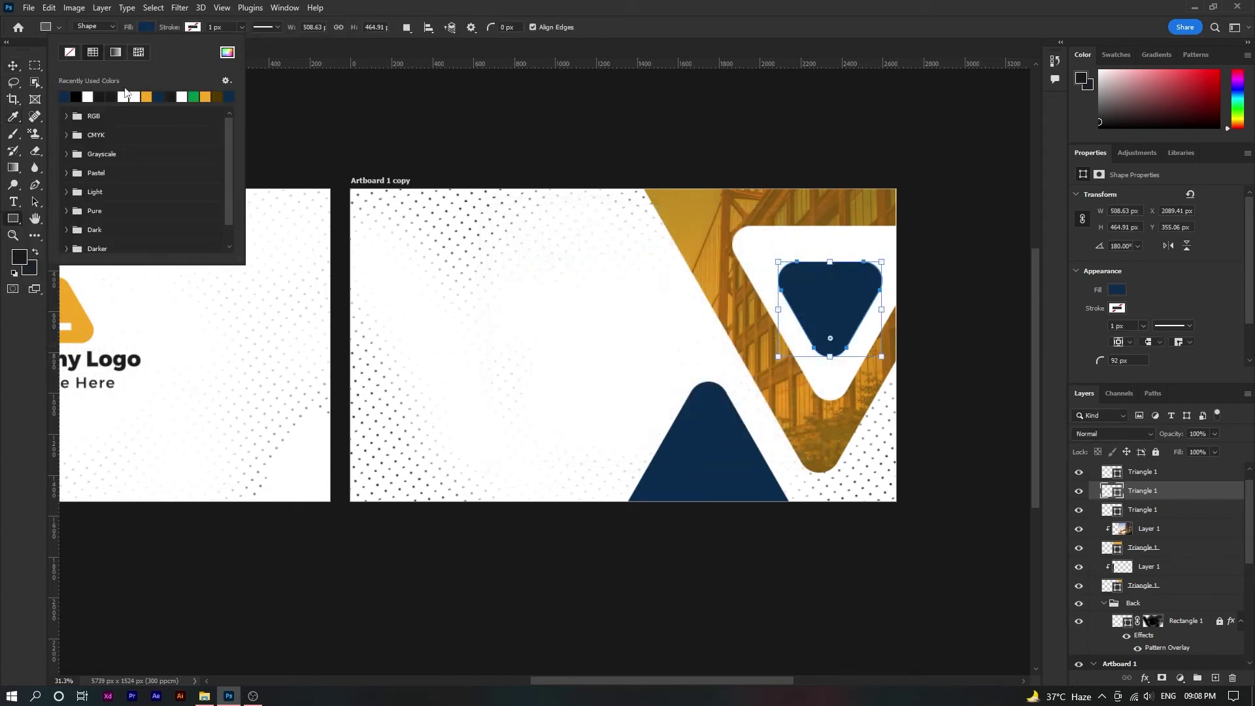
Nudge the navy triangle up and scale it to about 93% around its centre
left_click(12, 66)
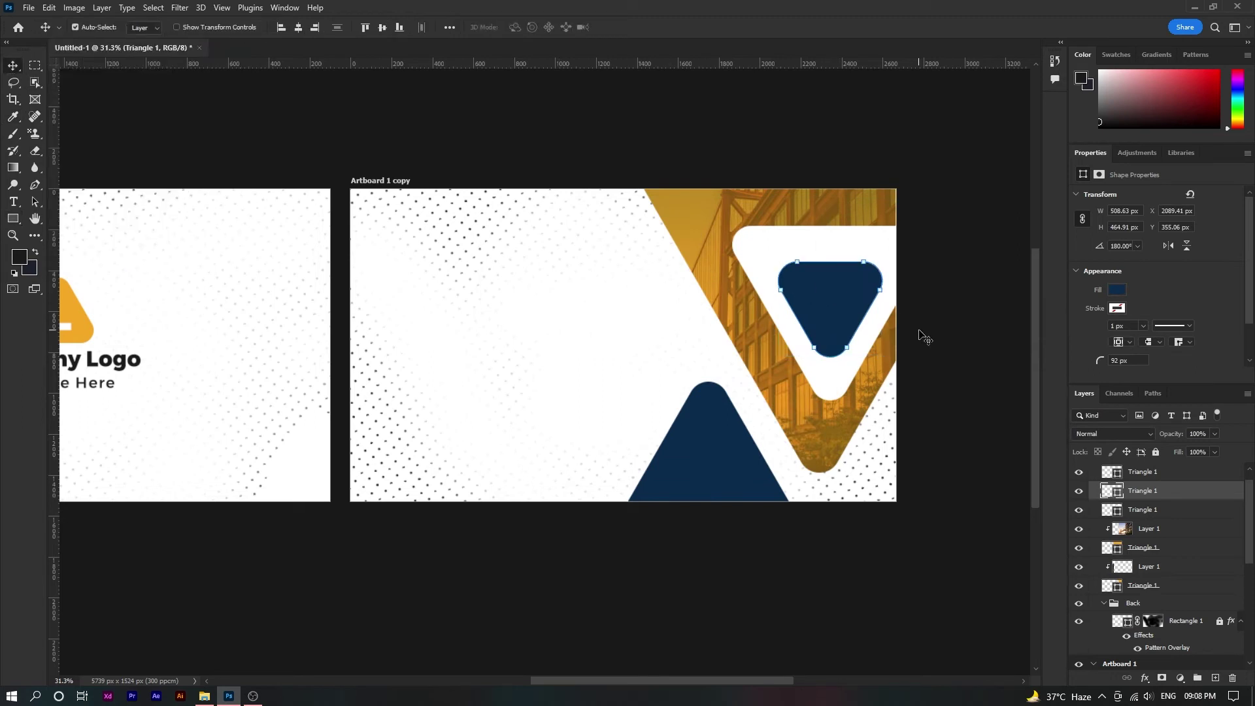
left_click_drag(834, 314, 837, 305)
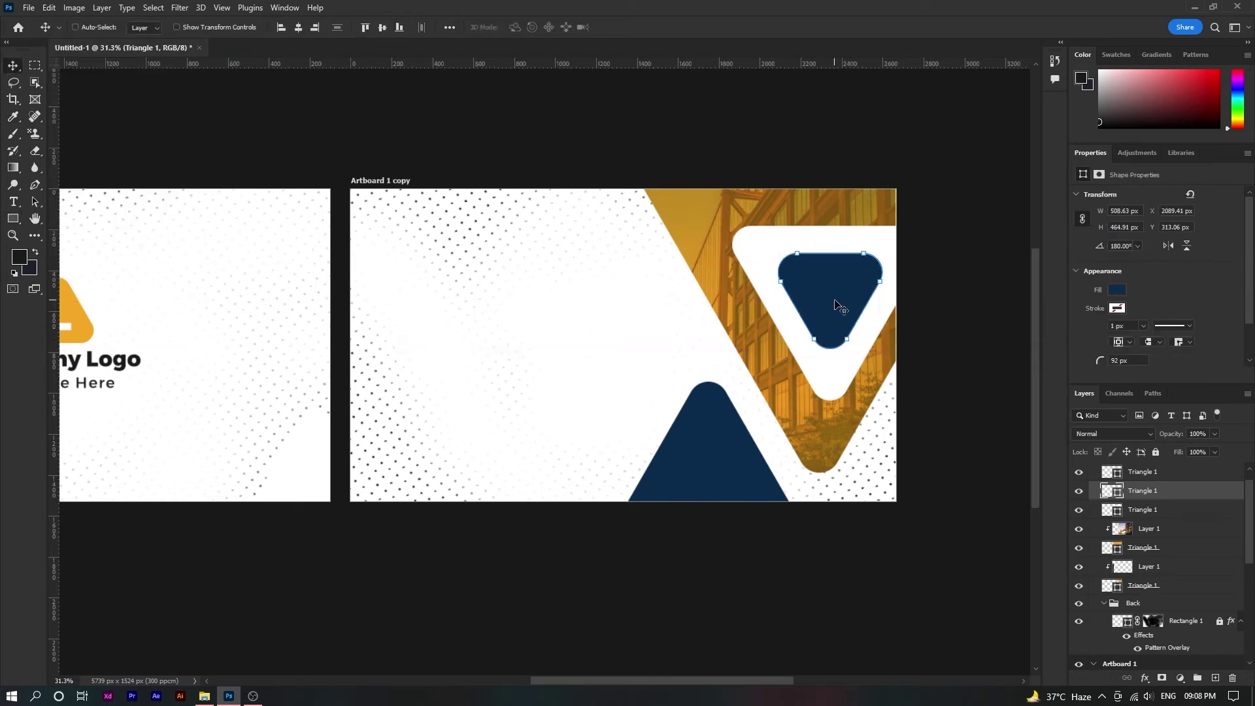
key("ctrl+t")
left_click_drag(881, 253, 873, 252)
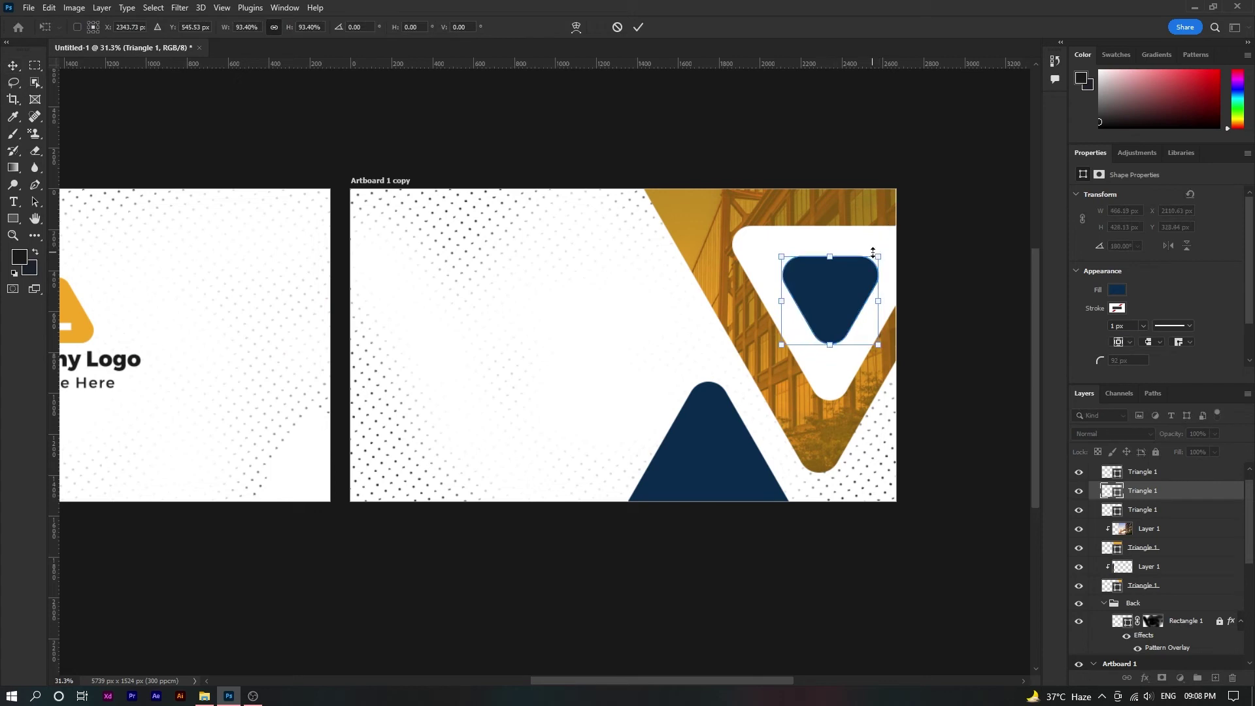
left_click(936, 324)
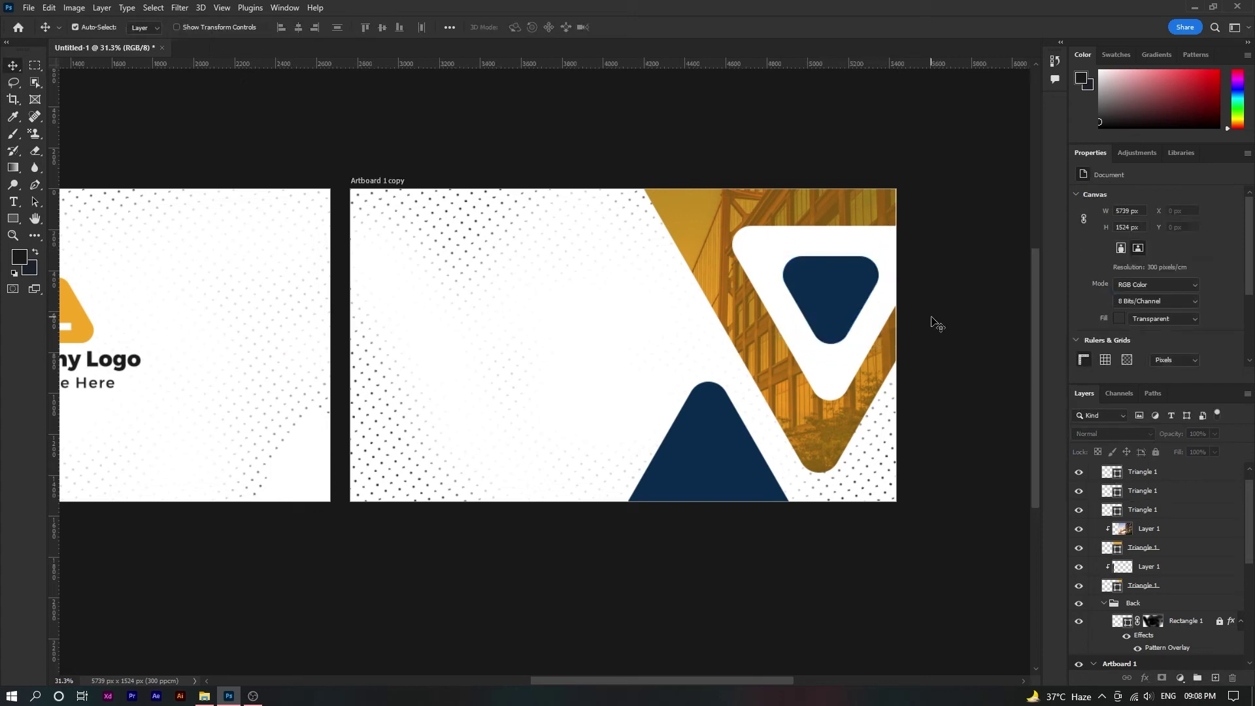
Type a white letter L inside the navy triangle as a new text layer
left_click_drag(924, 358, 910, 365)
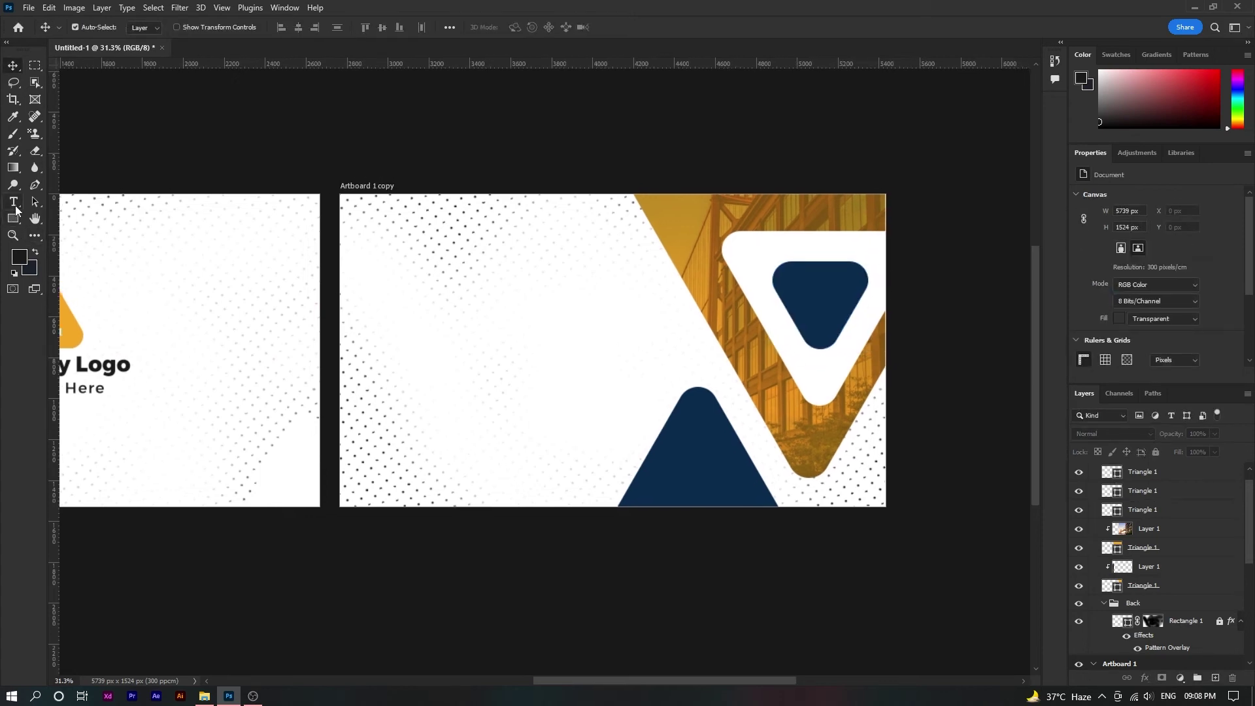
left_click(14, 203)
left_click(590, 325)
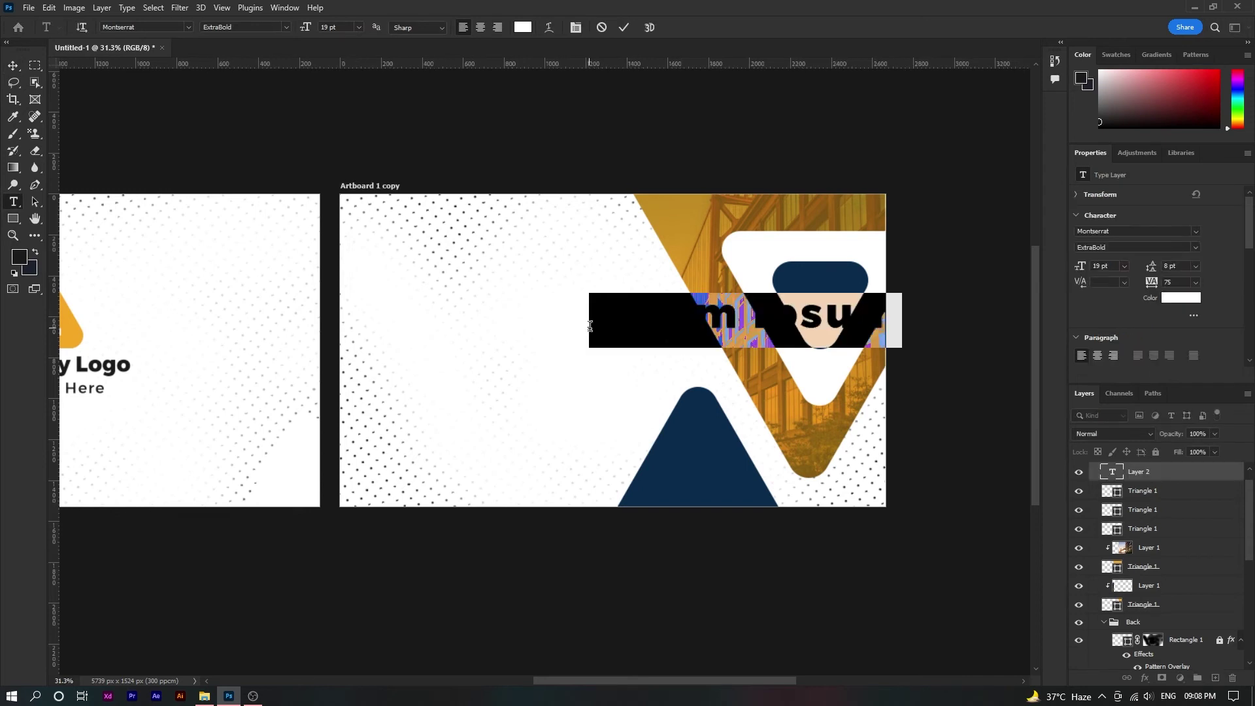
key("BackSpace")
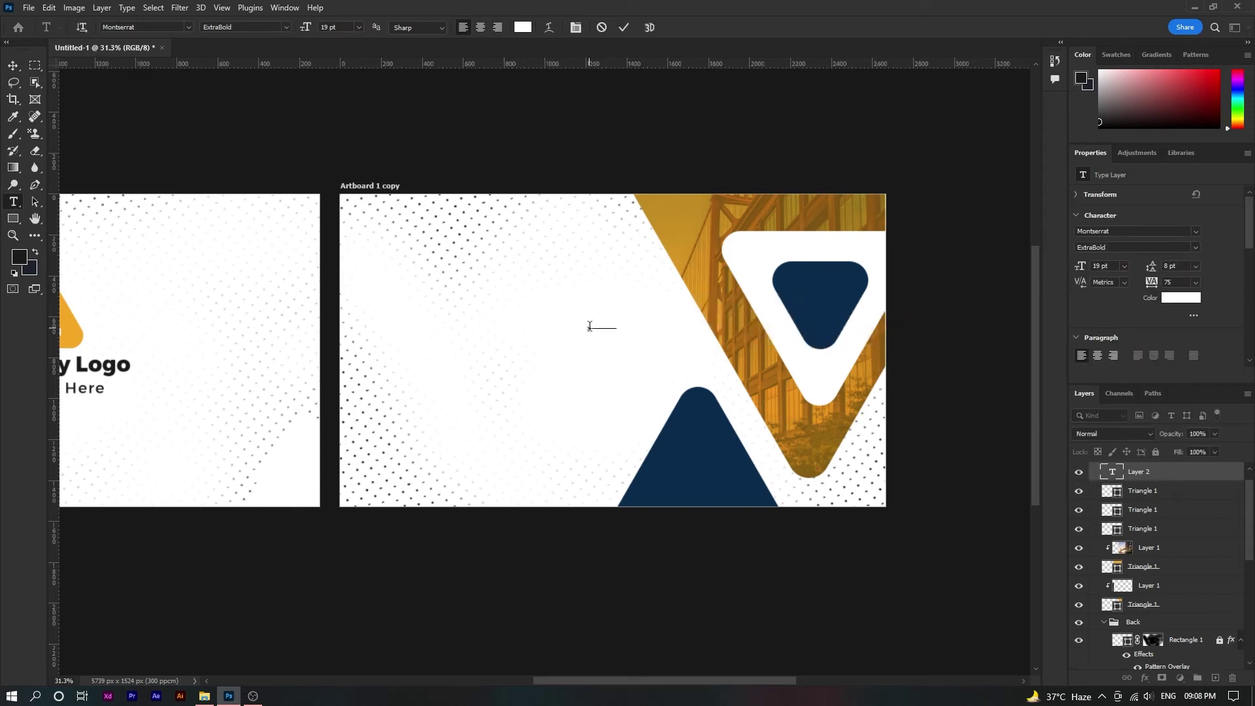
left_click_drag(686, 373, 831, 358)
type("L")
left_click(14, 65)
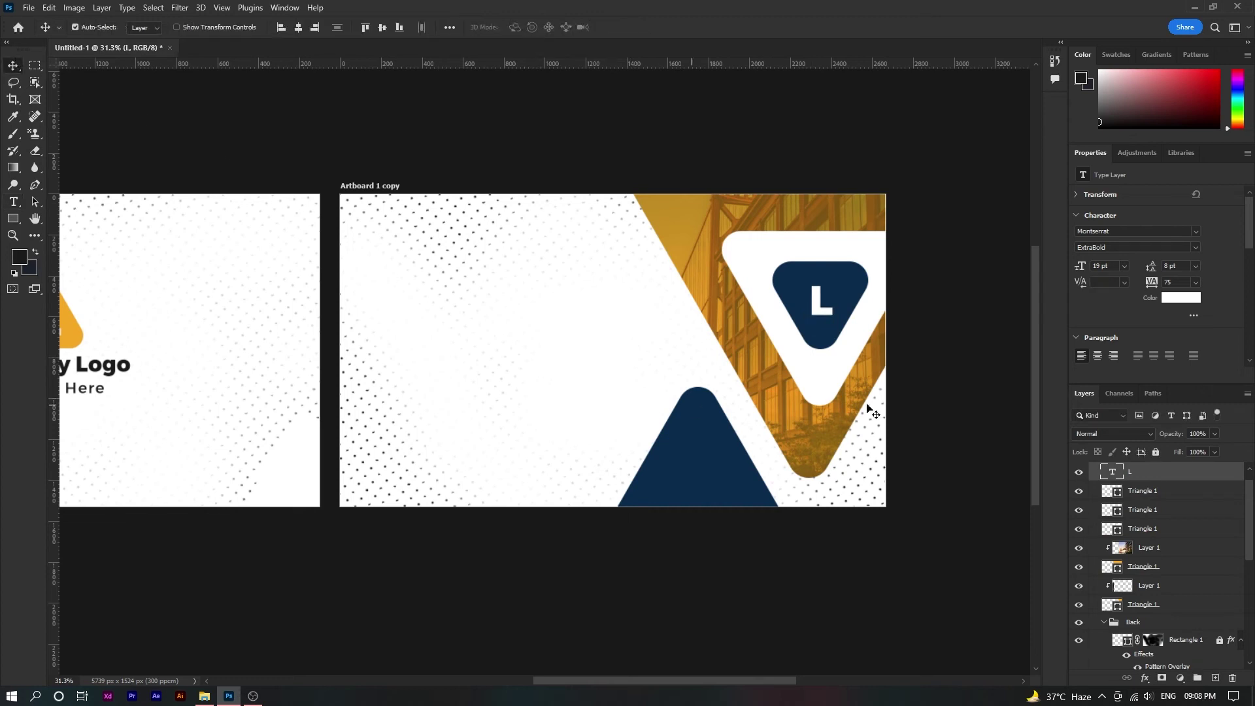
left_click(926, 401)
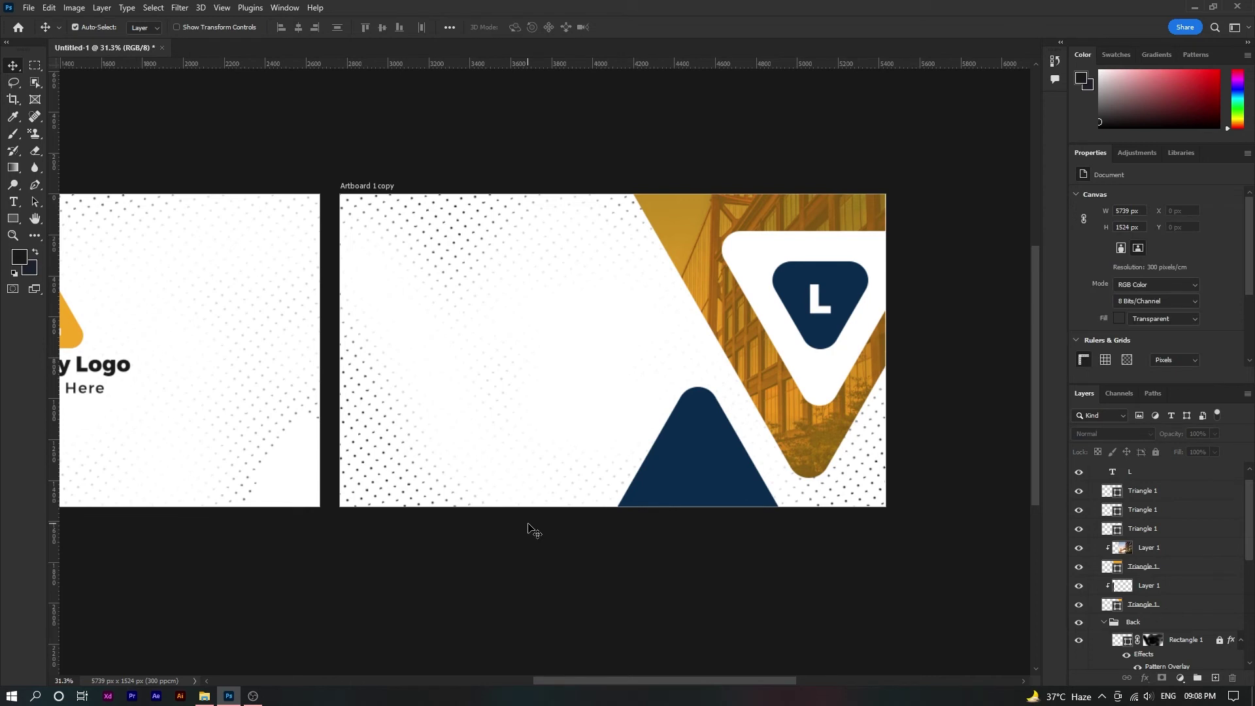
Drag a vertical guide from the left ruler near the back card's left edge
key("ctrl+minus")
key("ctrl+plus")
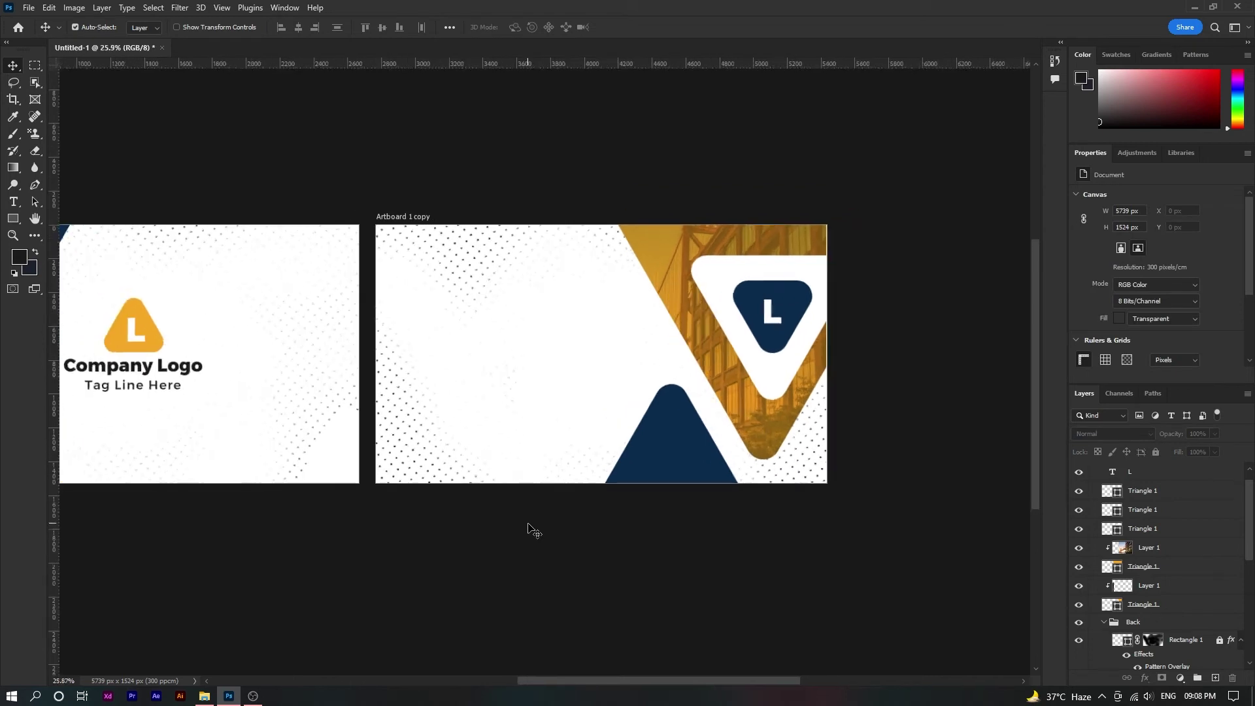
left_click_drag(57, 335, 368, 322)
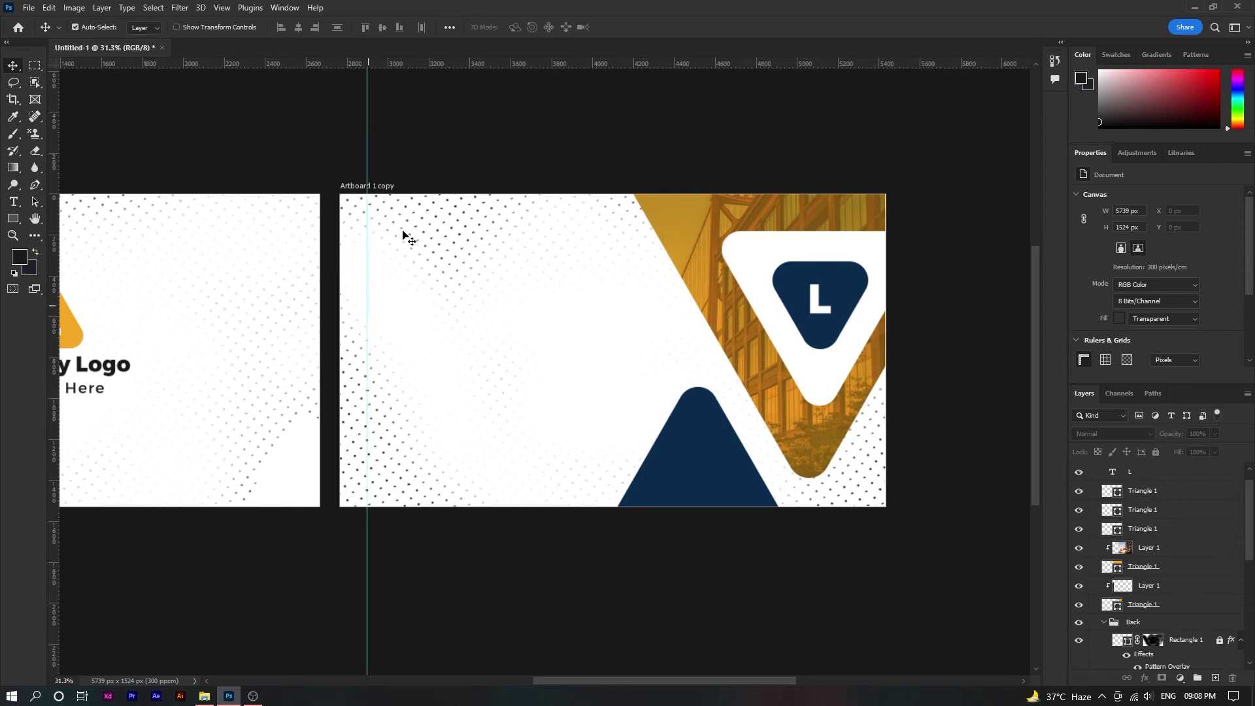
scroll(392, 211, "up", 1)
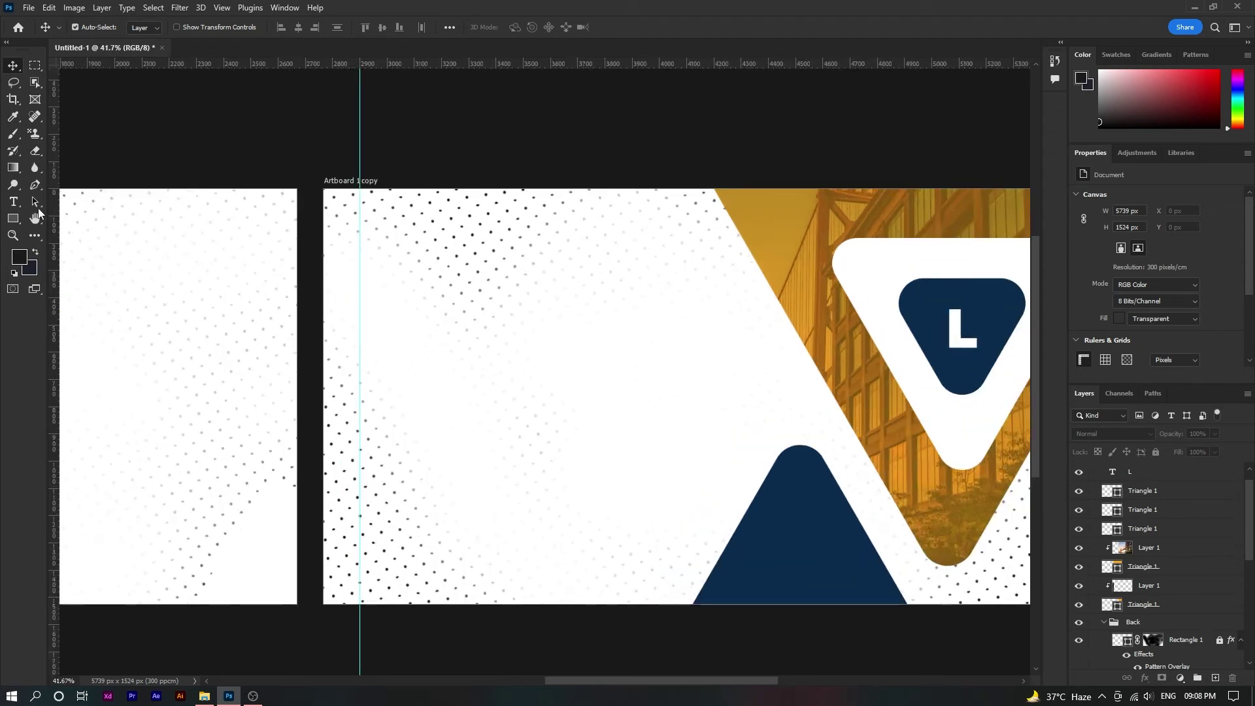
left_click(17, 204)
scroll(331, 303, "down", 1)
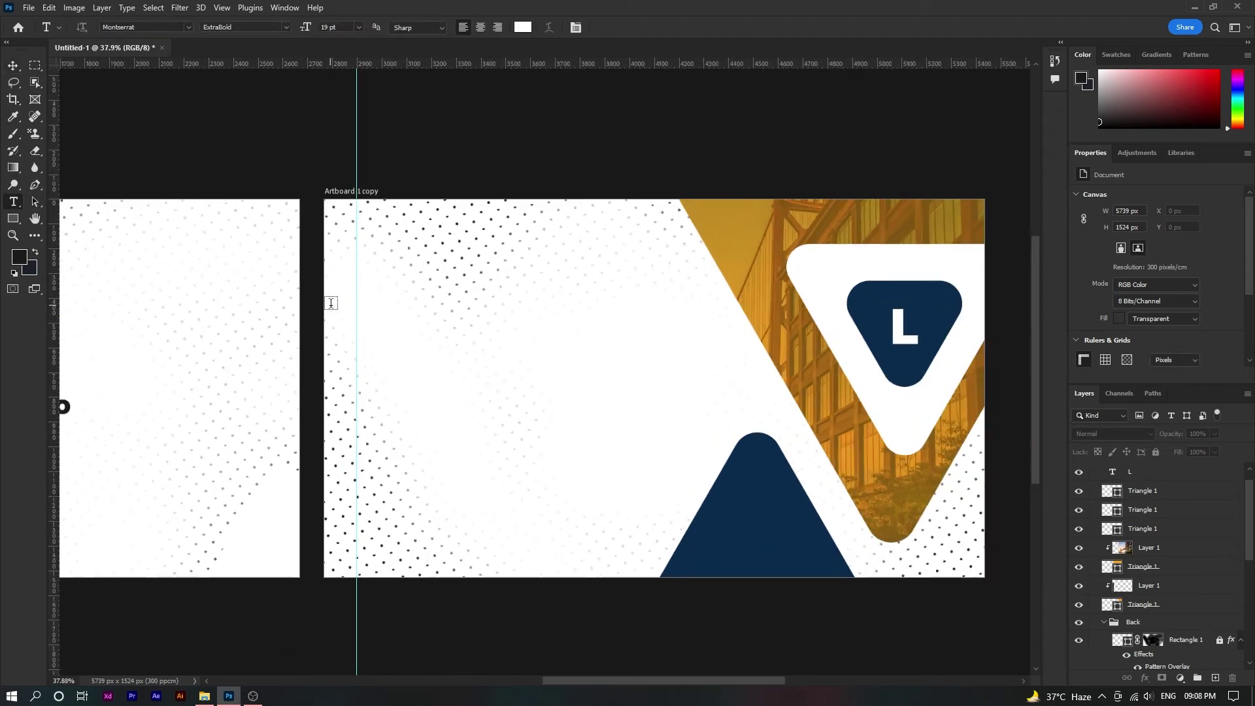
left_click(400, 304)
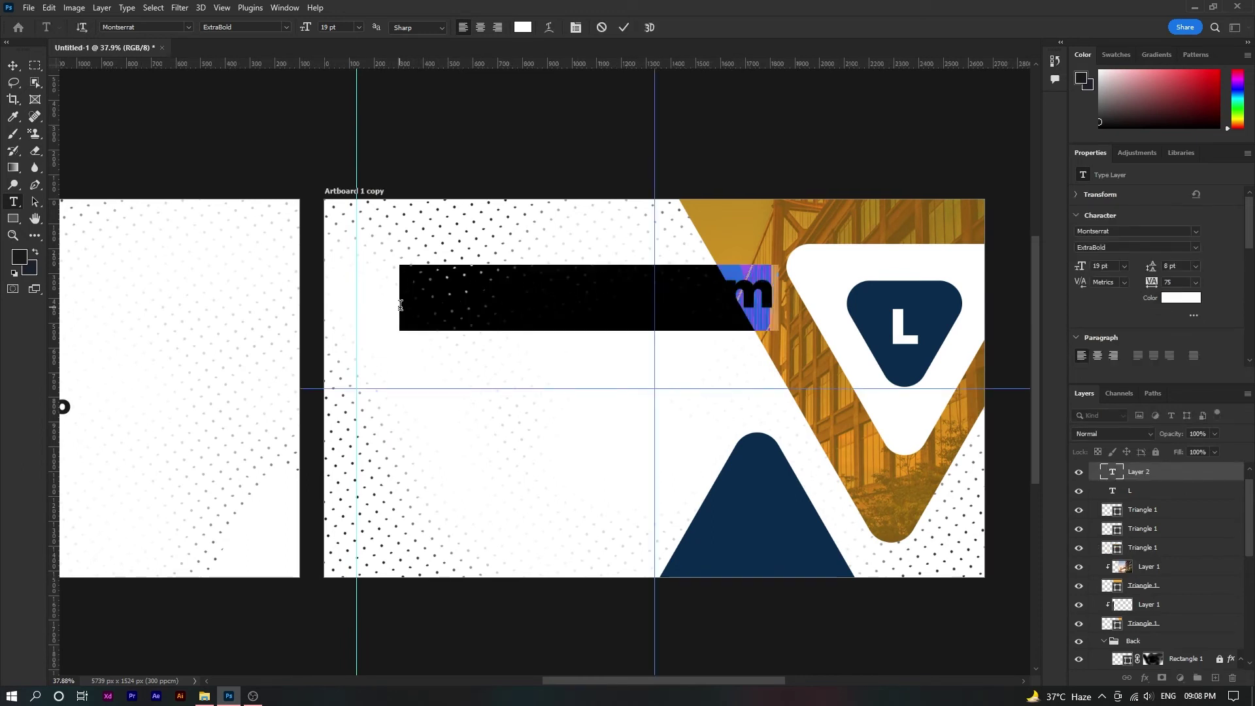
Type 'YOUR COMPANY NAME LIMITED' and colour it orange #f5a723
type("YO")
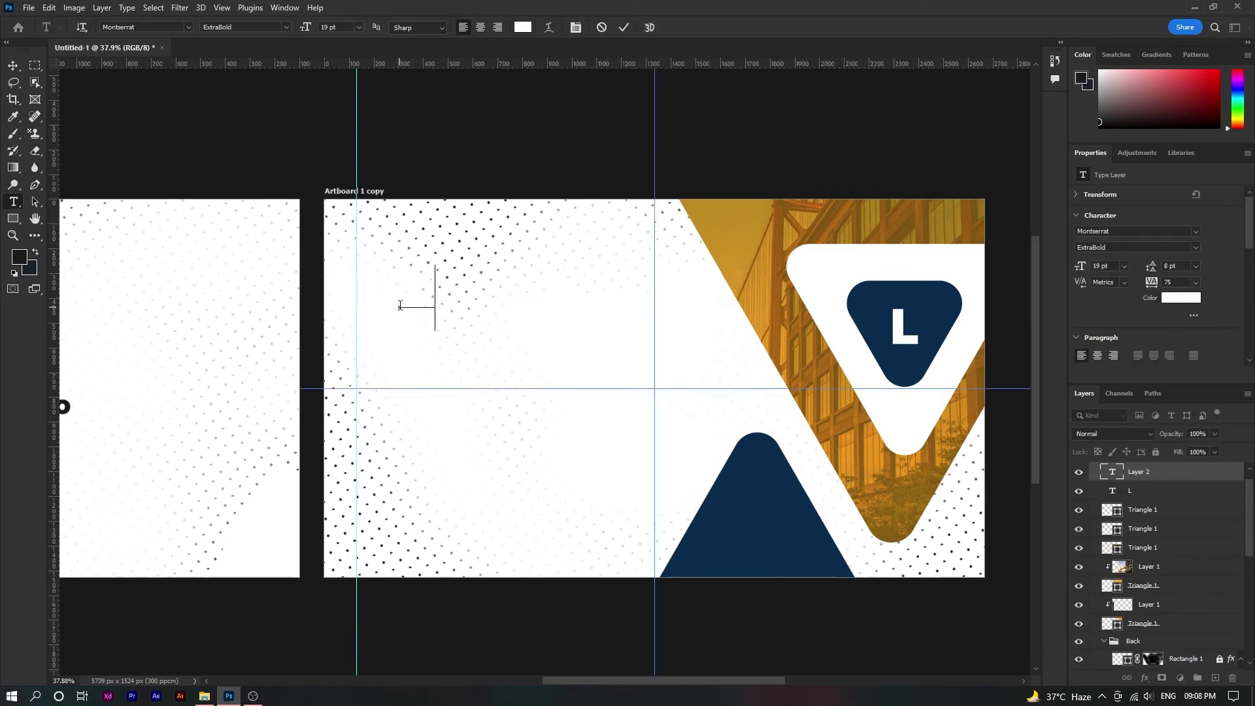
type("UR COMPANY NAME")
type(" LIMITED")
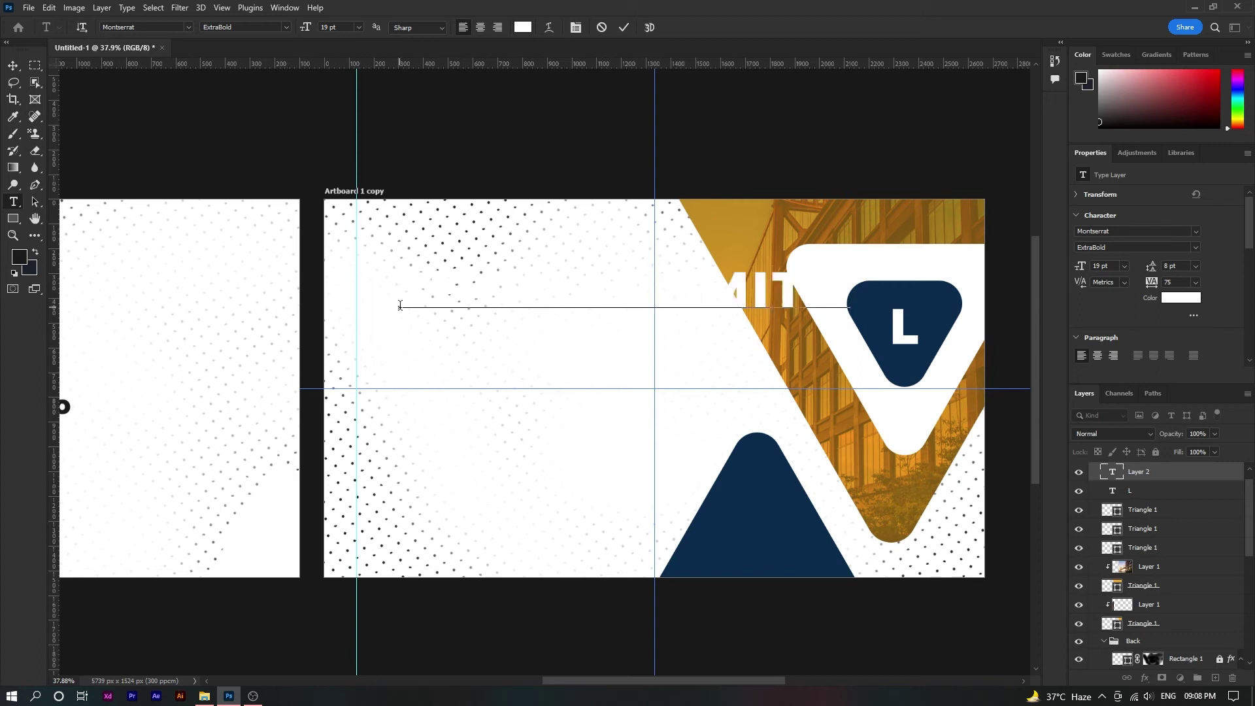
key("ctrl+a")
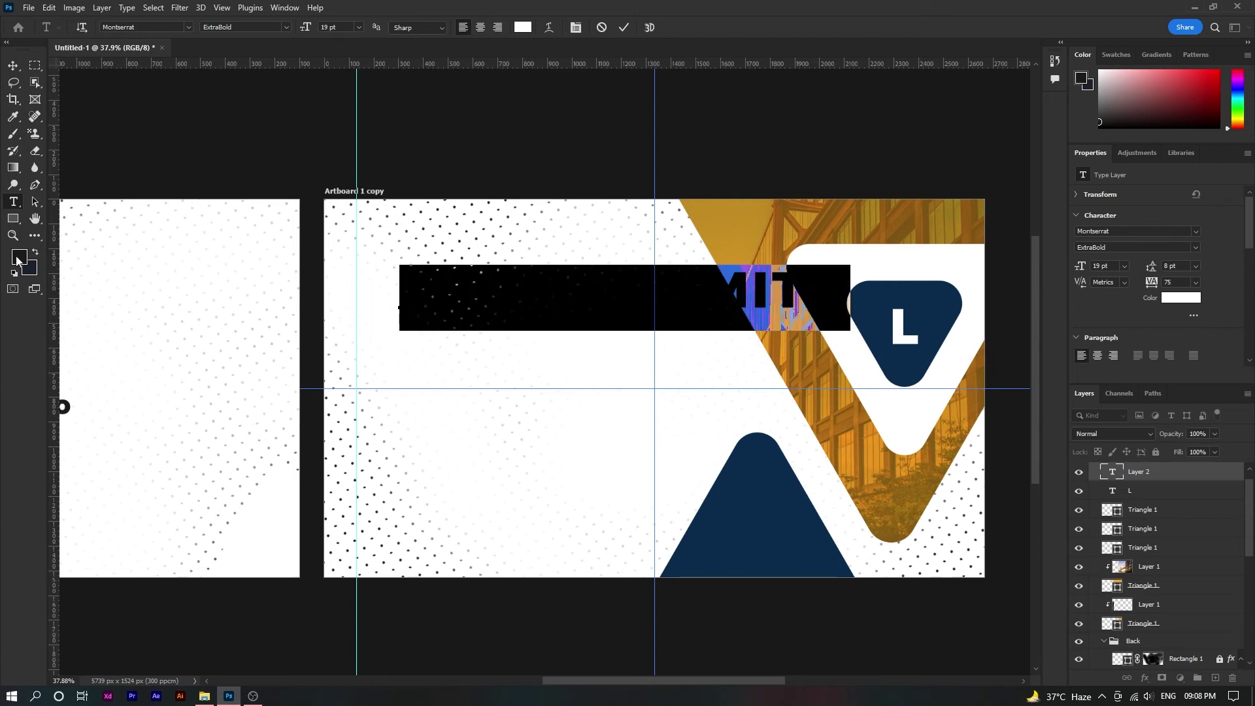
left_click(18, 258)
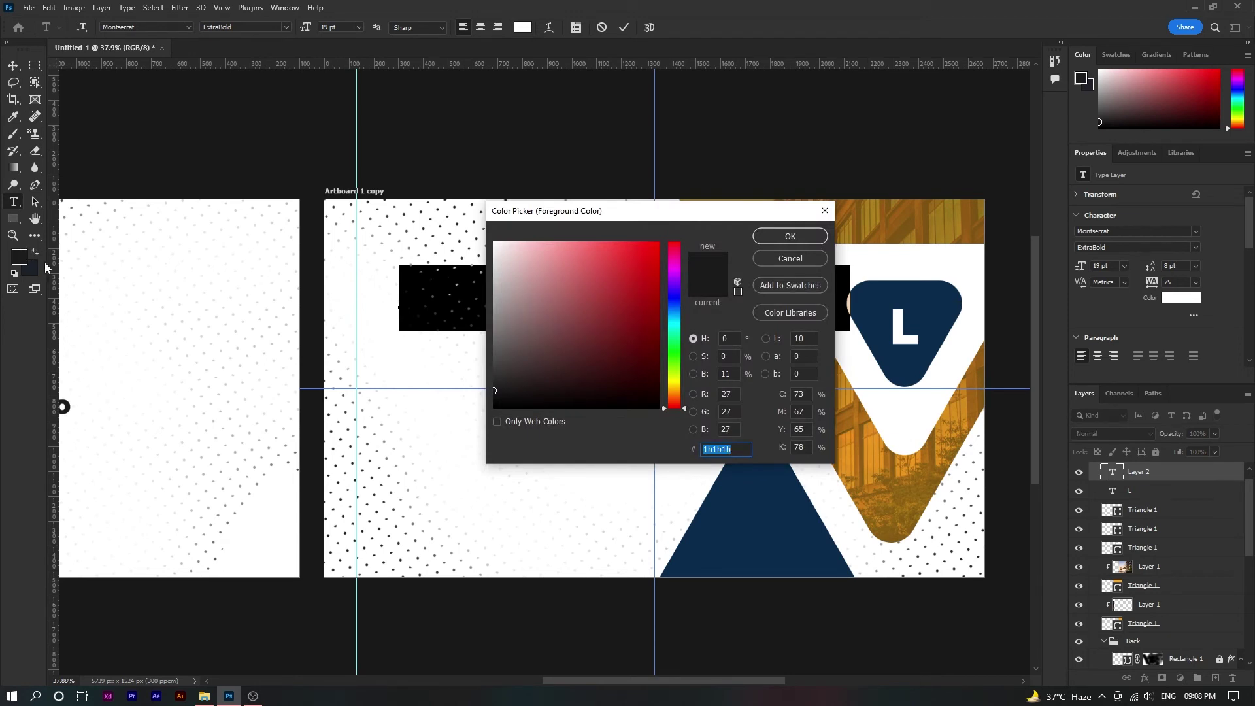
type("f5")
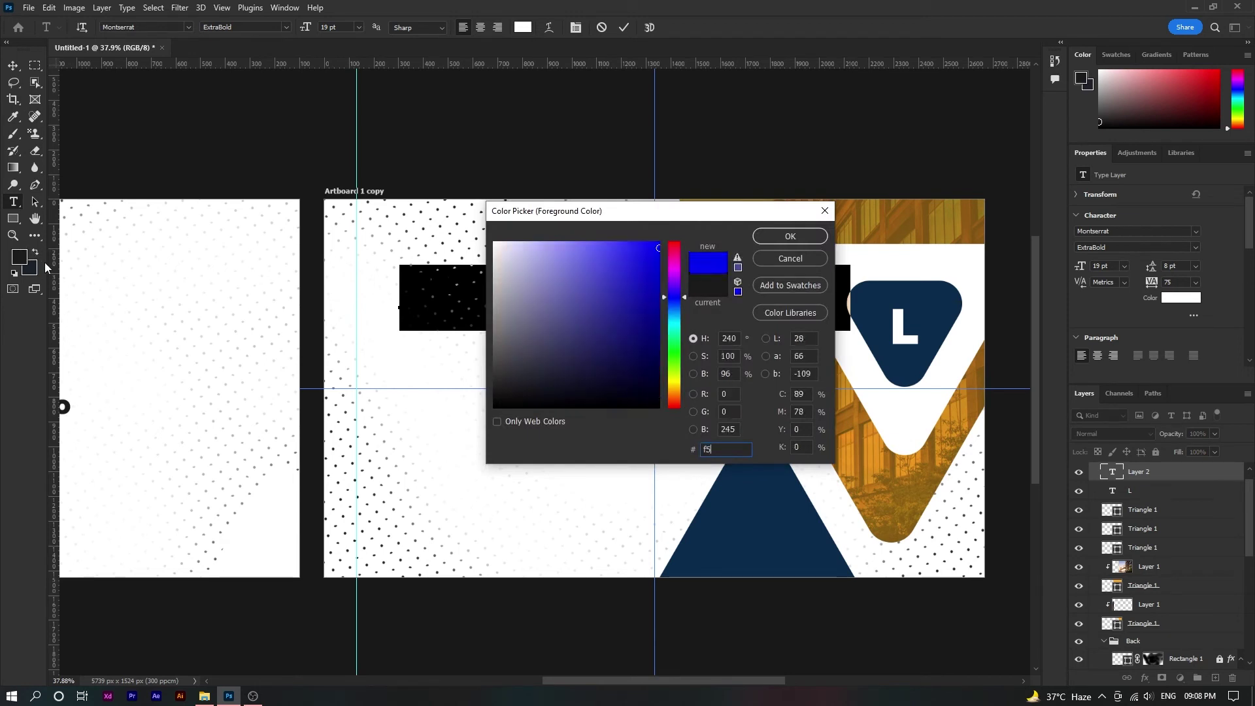
type("a7")
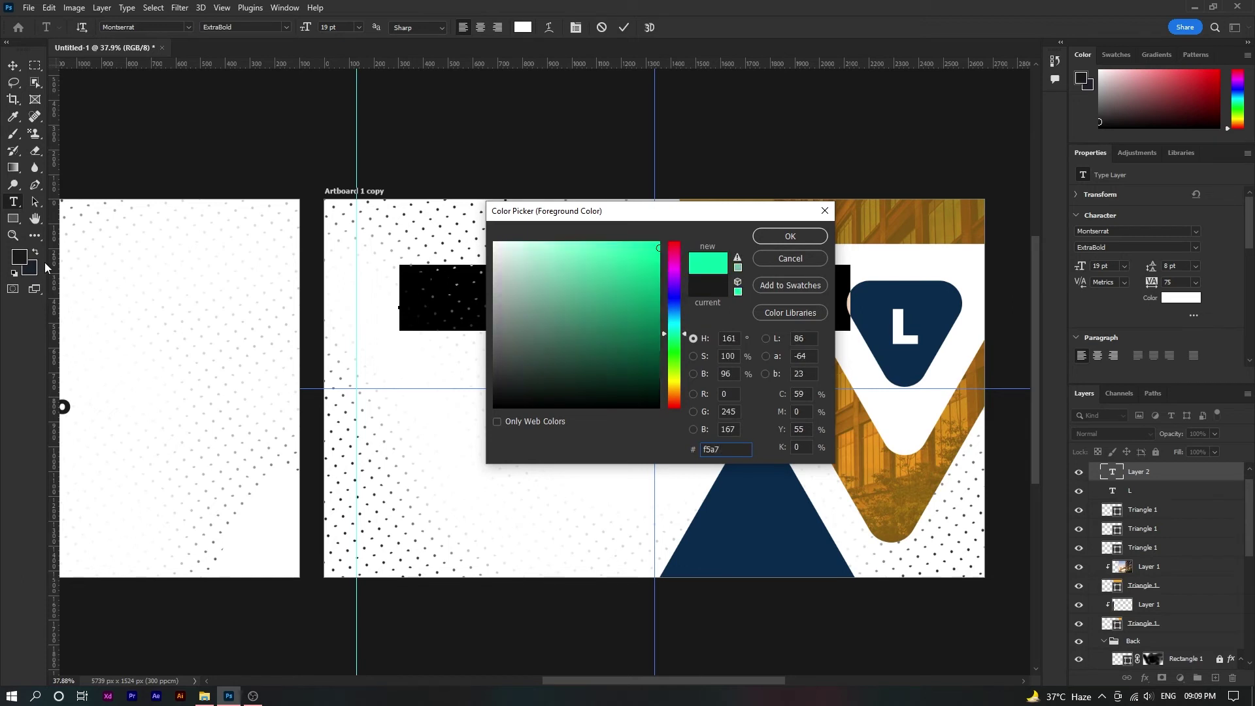
type("23")
key("Return")
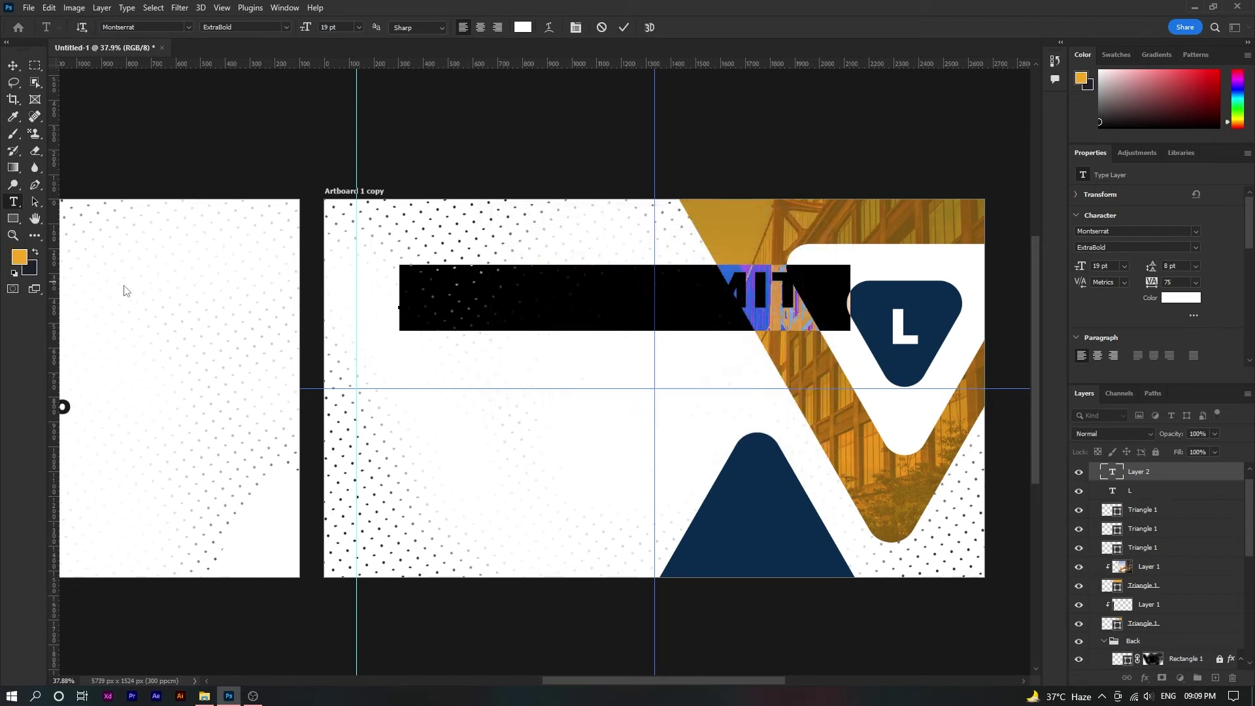
left_click(19, 257)
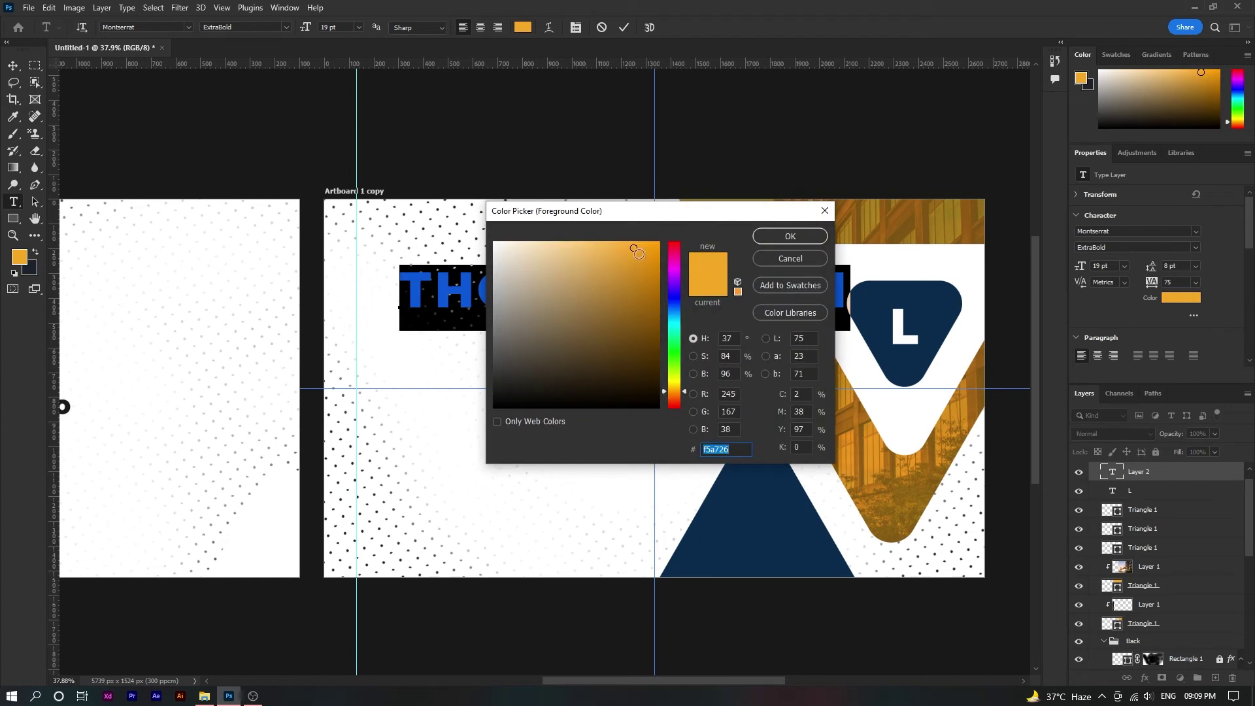
left_click(770, 239)
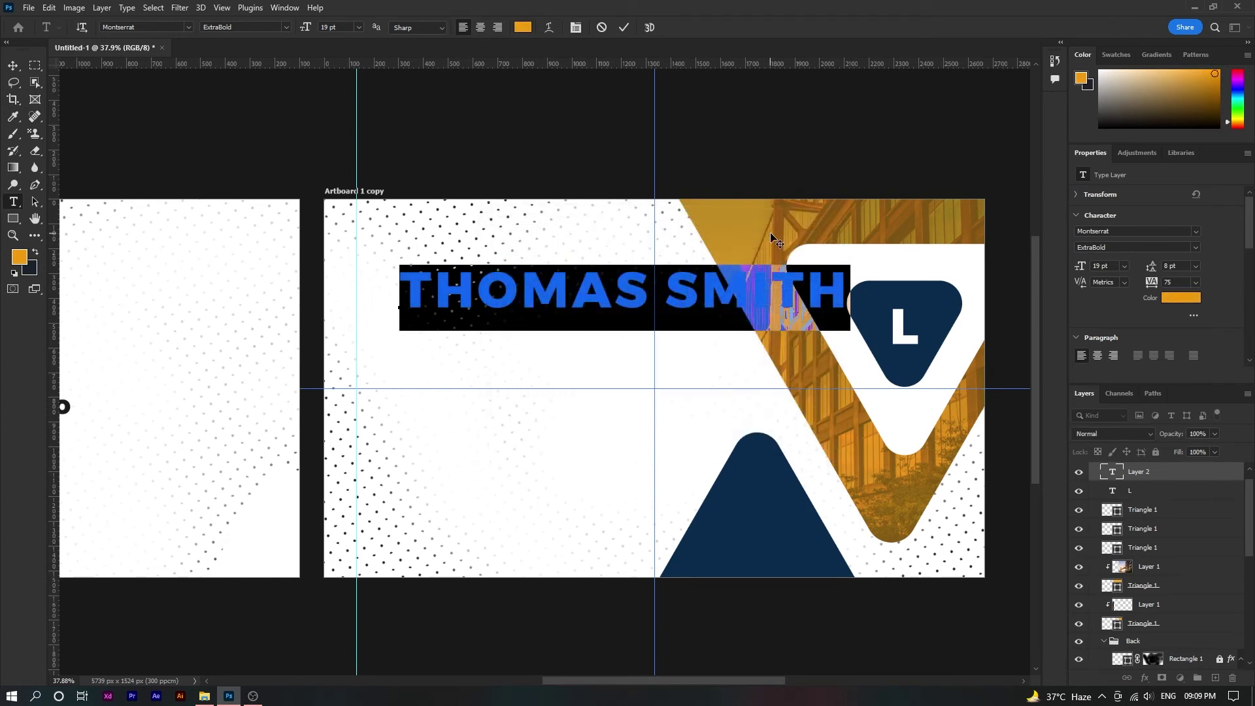
Set the name text to 9 pt with letter tracking 50
left_click(356, 27)
type("5")
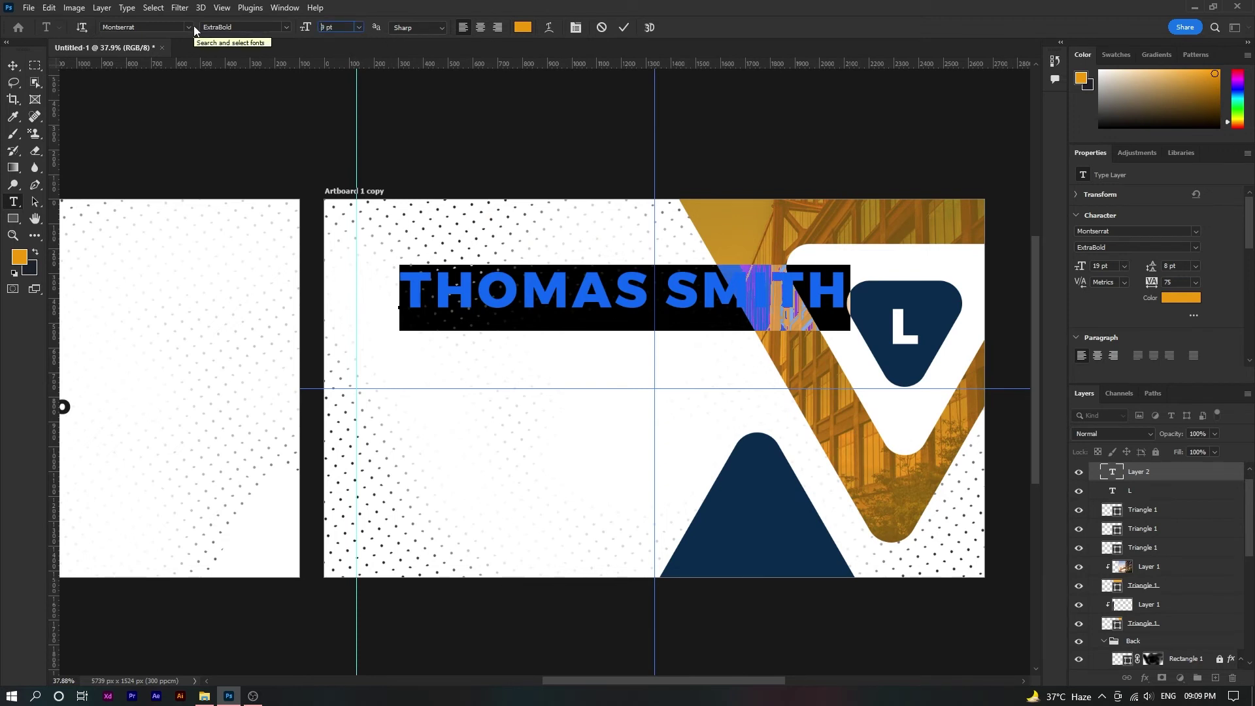
key("Return")
left_click(1197, 285)
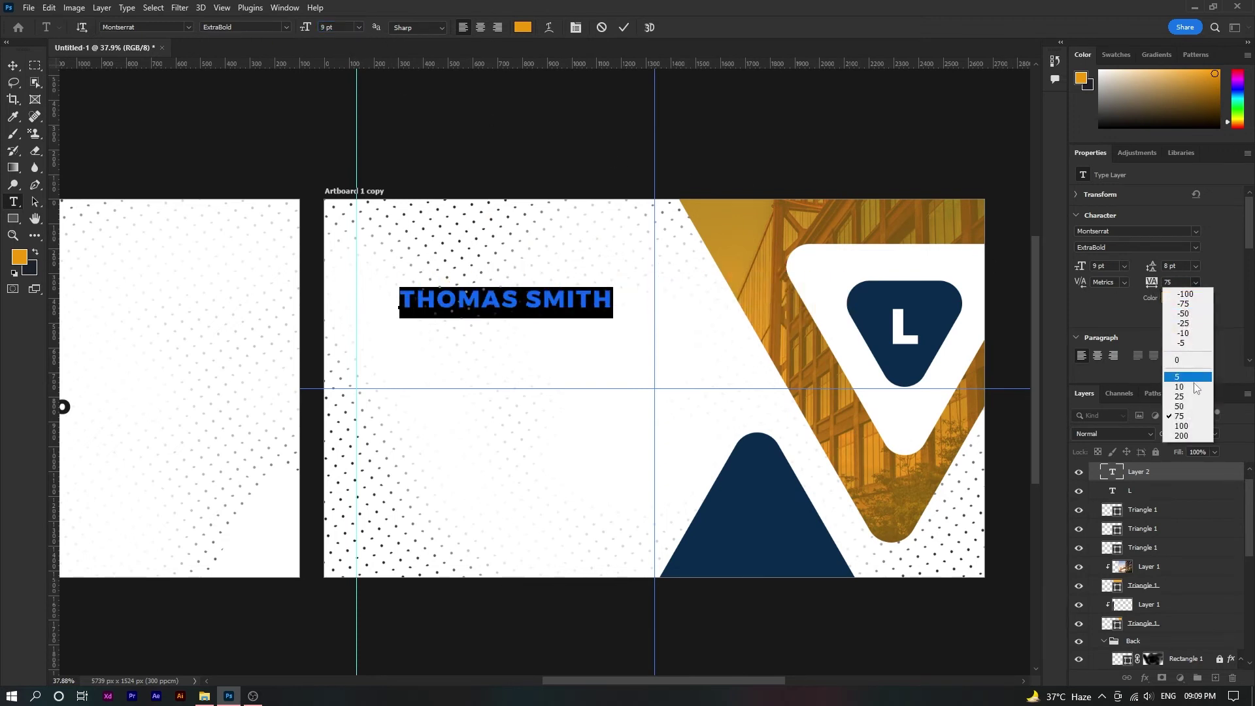
left_click(1186, 409)
Commit the name text and move it toward the back card's top-left corner
left_click(13, 65)
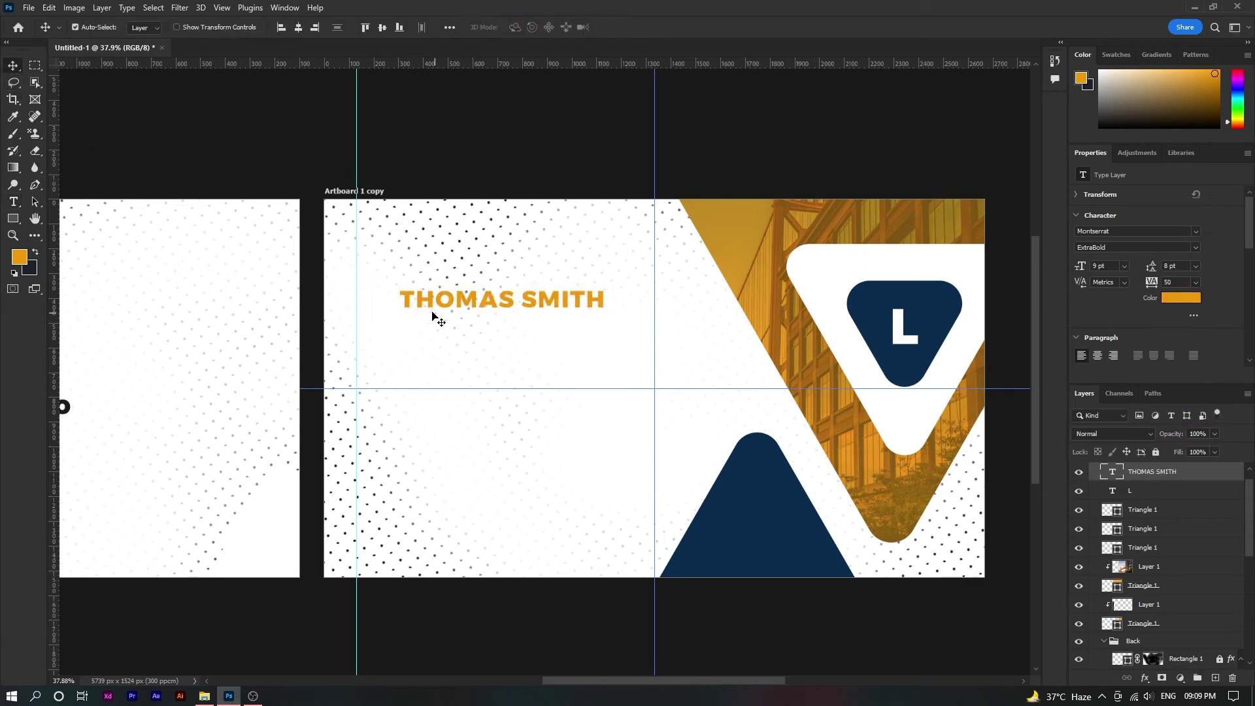
left_click_drag(445, 296, 398, 242)
scroll(384, 281, "down", 1)
scroll(384, 281, "down", 1)
scroll(610, 302, "left", 2)
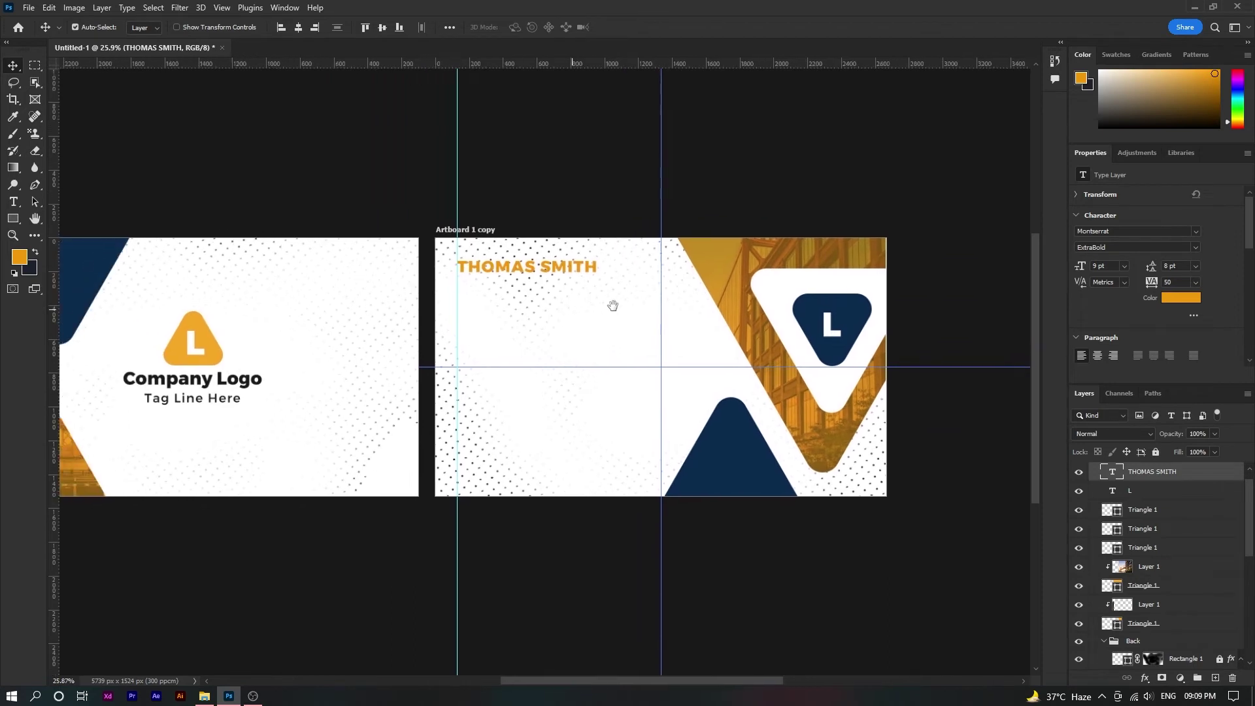
scroll(588, 326, "right", 1)
scroll(551, 327, "up", 1)
scroll(551, 327, "up", 1)
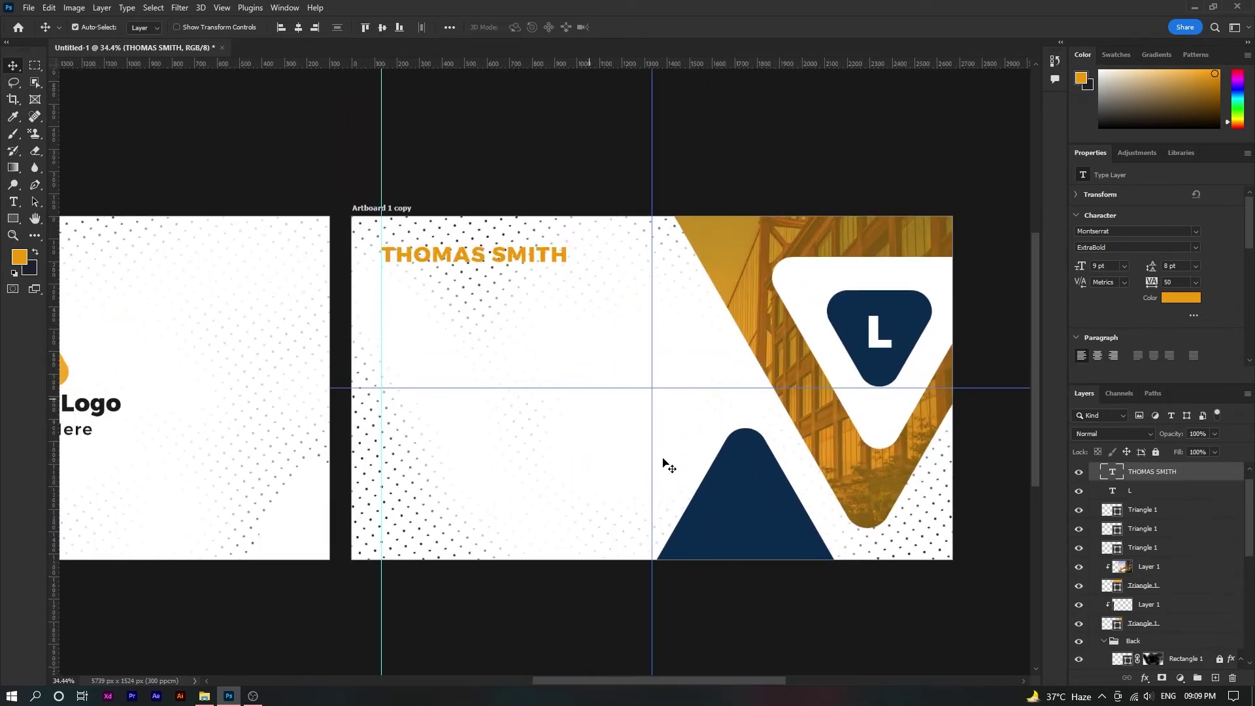
scroll(667, 464, "down", 1)
scroll(667, 464, "right", 2)
Unlock Rectangle 1 and flip the dotted background both horizontally and vertically
left_click(1196, 658)
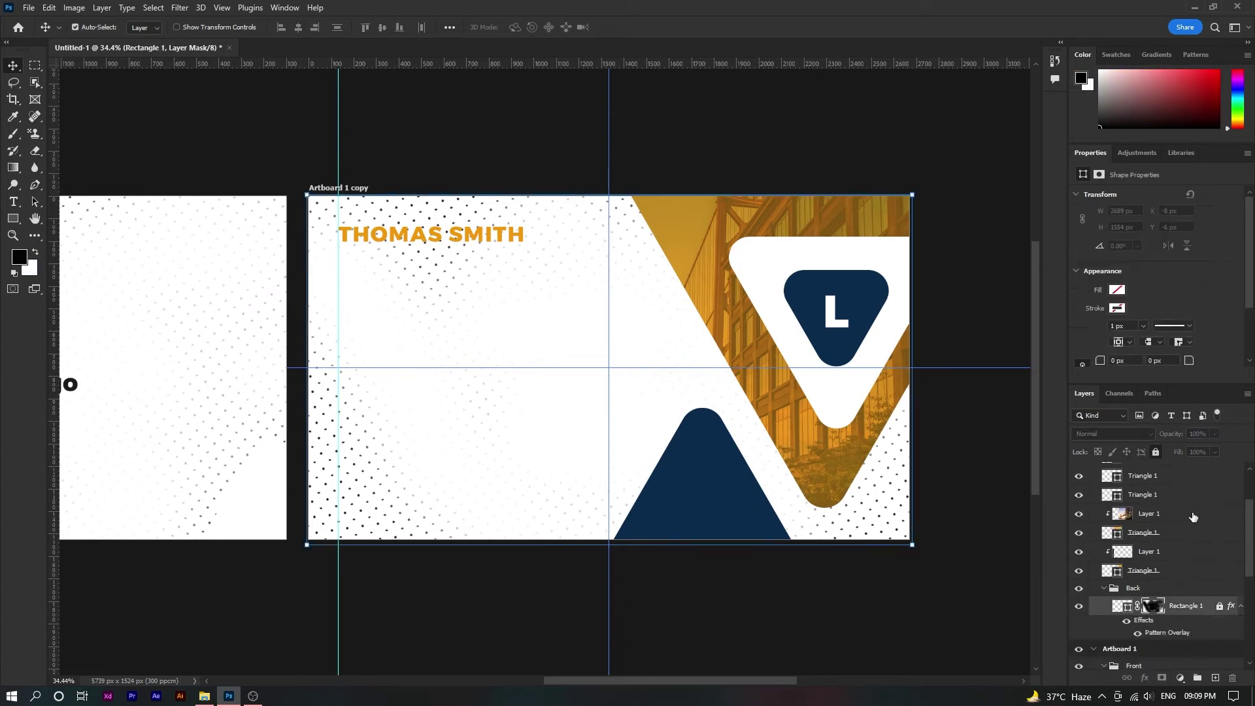
left_click(1157, 452)
key("ctrl+t")
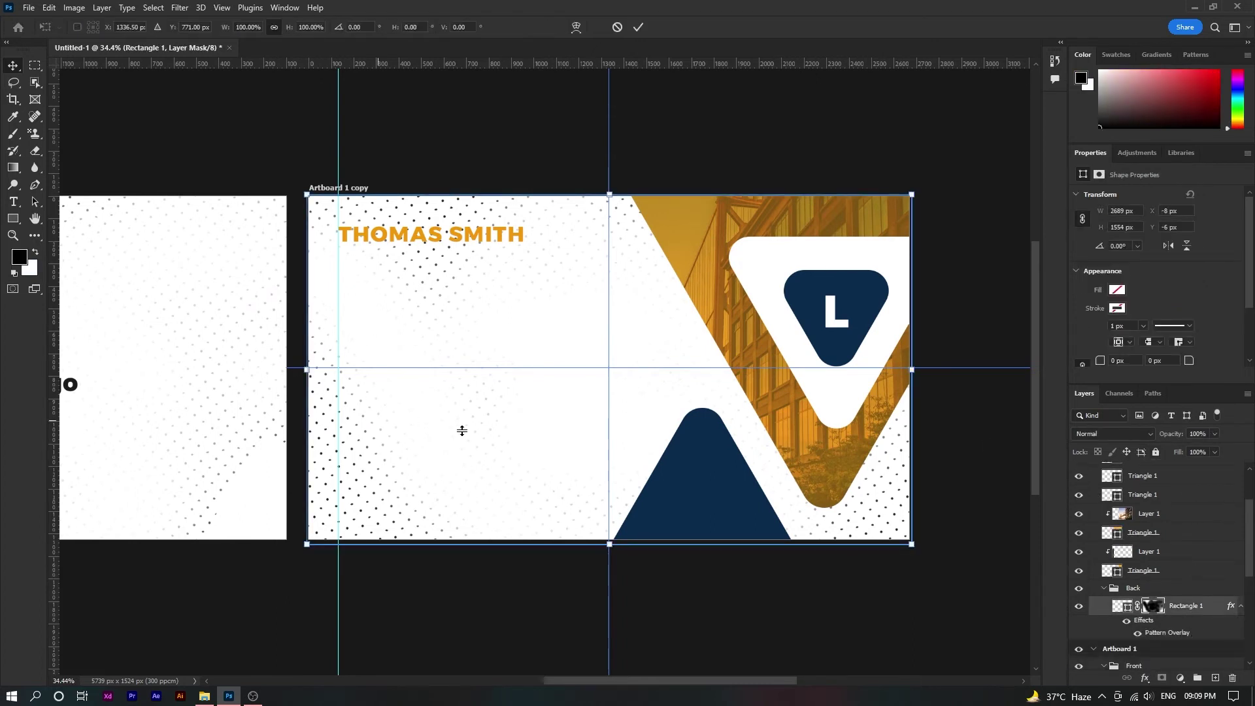
right_click(459, 429)
left_click(492, 410)
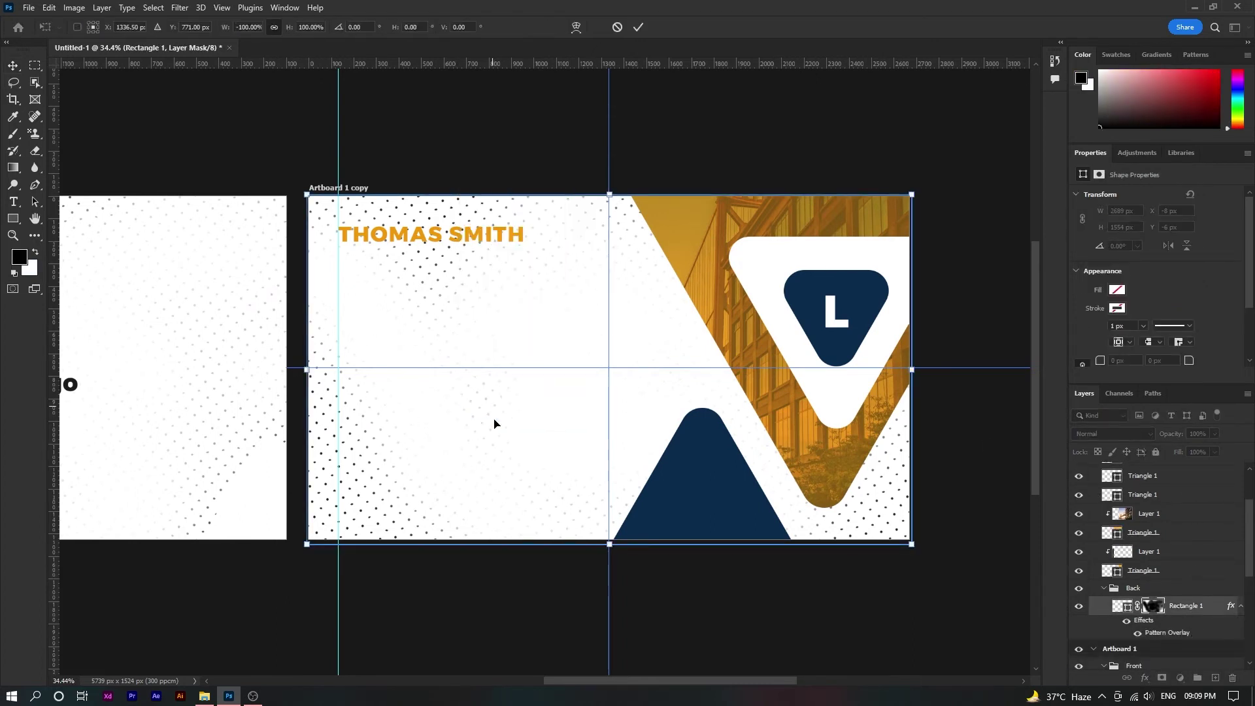
right_click(494, 423)
left_click(546, 428)
left_click_drag(478, 418, 485, 427)
left_click(635, 32)
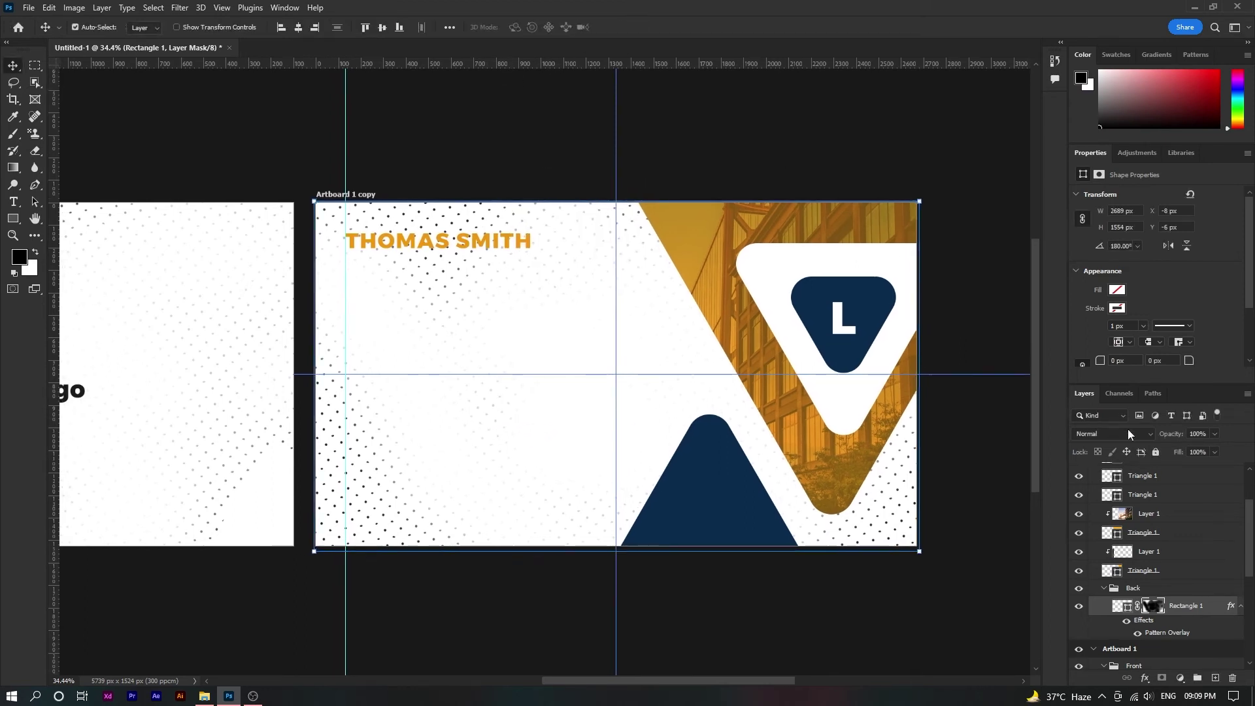
left_click_drag(431, 308, 435, 317)
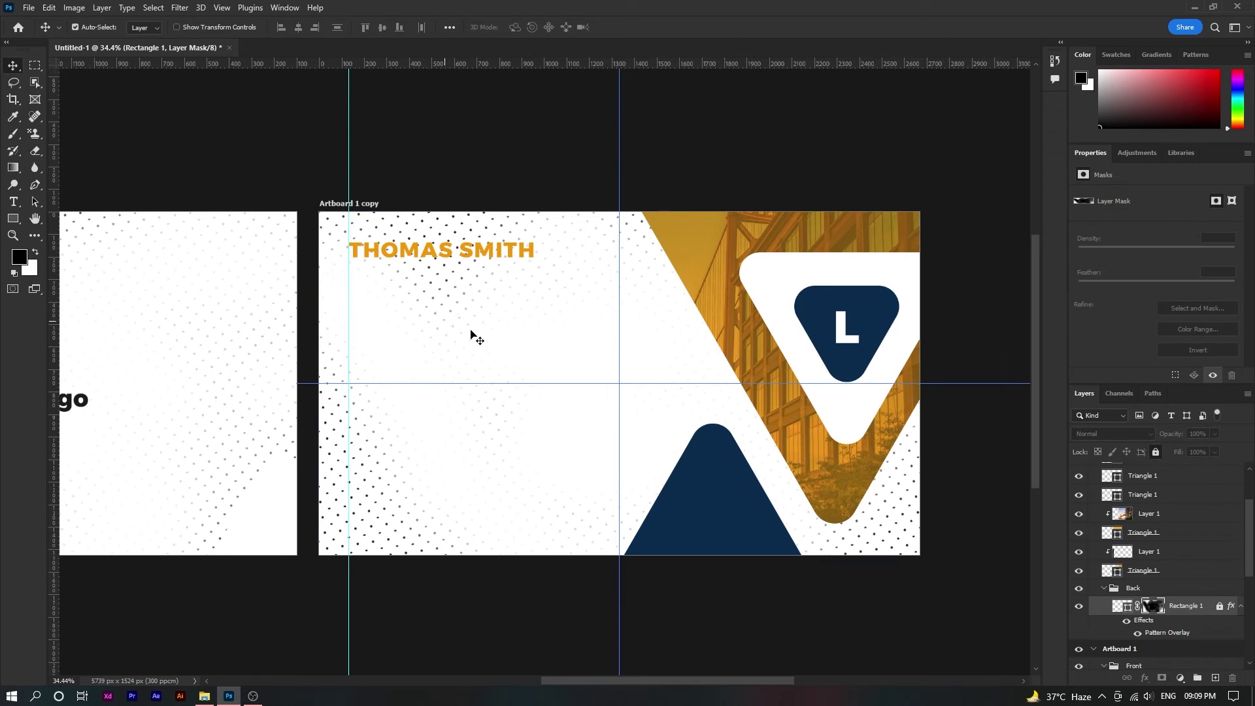
left_click(1156, 452)
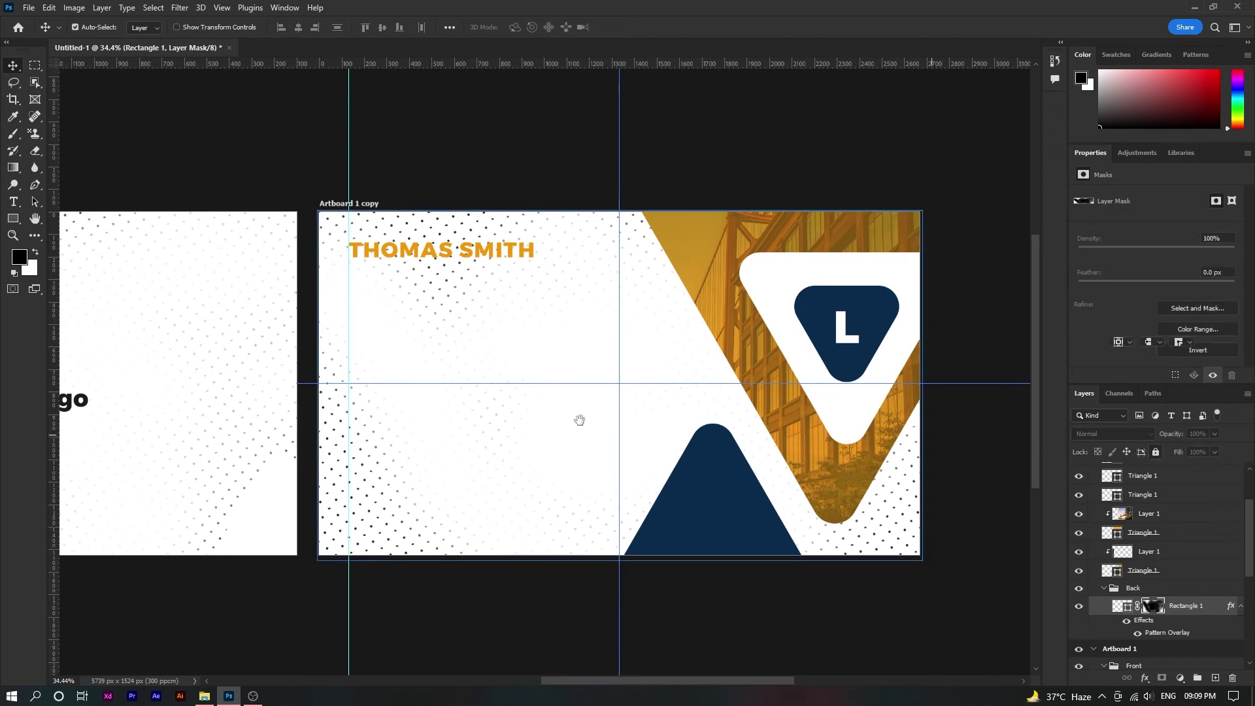
left_click_drag(445, 395, 447, 379)
Paint the mask at 36% opacity around the name and lower corners, then lock Rectangle 1
left_click(14, 136)
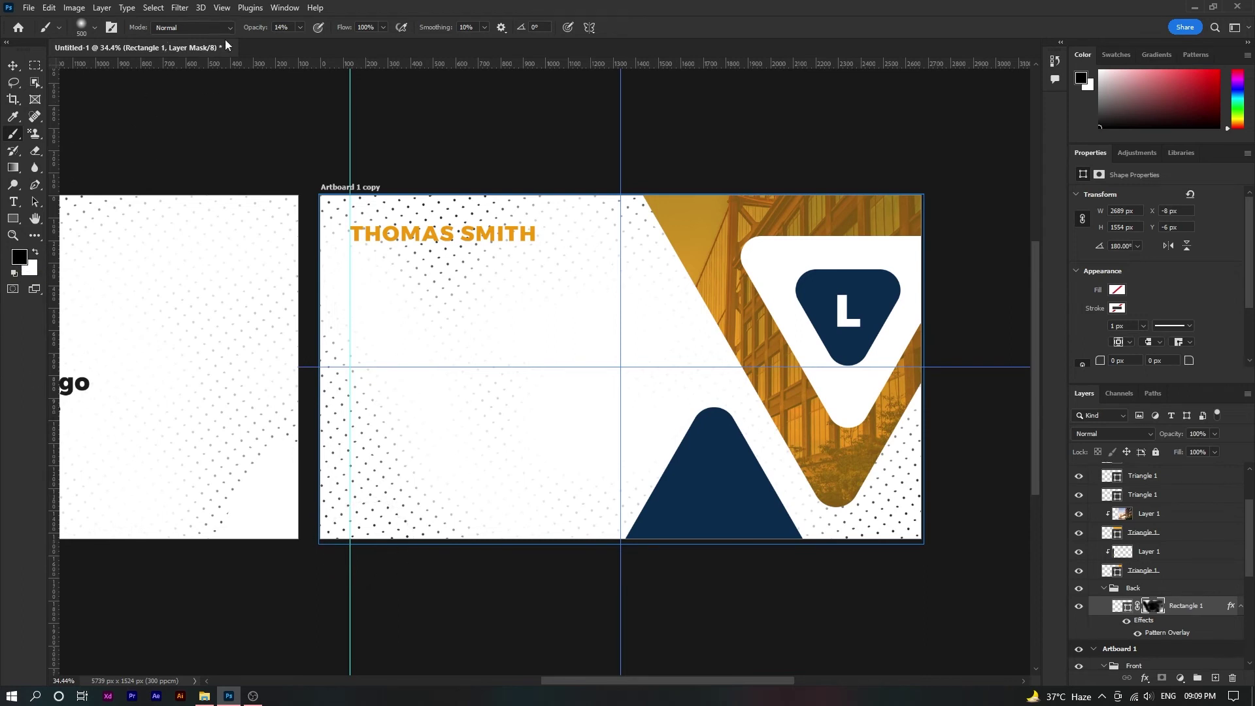
left_click_drag(250, 32, 264, 31)
left_click(1153, 608)
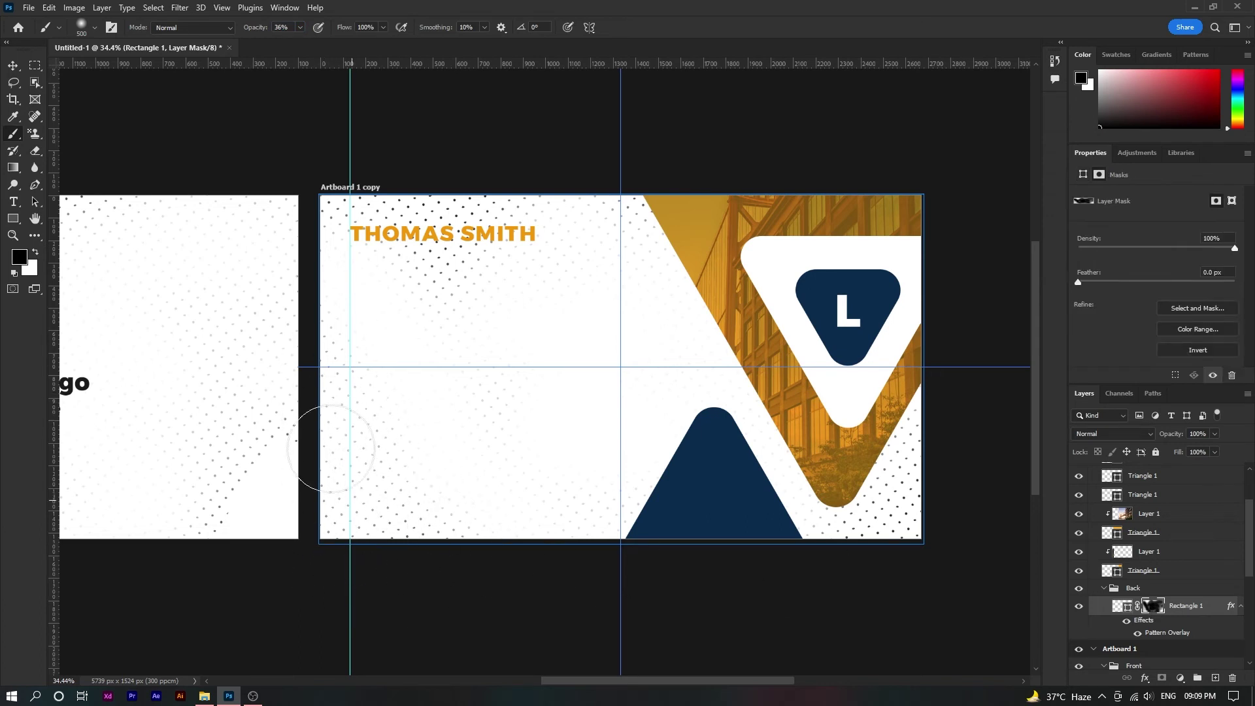
mouse_move(331, 448)
left_mouse_down()
mouse_move(406, 462)
mouse_move(448, 547)
left_mouse_up()
mouse_move(369, 227)
left_mouse_down()
mouse_move(602, 196)
mouse_move(401, 205)
mouse_move(415, 288)
mouse_move(497, 251)
left_mouse_up()
mouse_move(841, 429)
left_mouse_down()
mouse_move(867, 529)
mouse_move(1005, 408)
mouse_move(405, 441)
left_mouse_up()
left_click(12, 65)
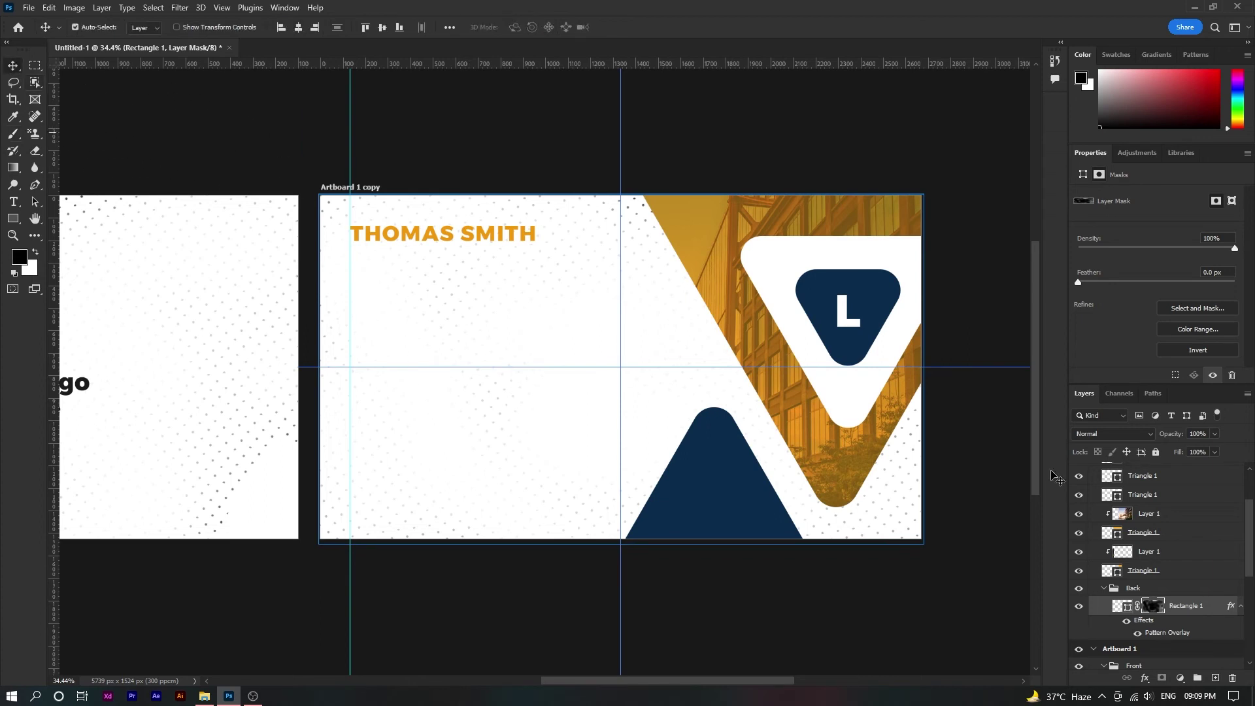
left_click(1155, 452)
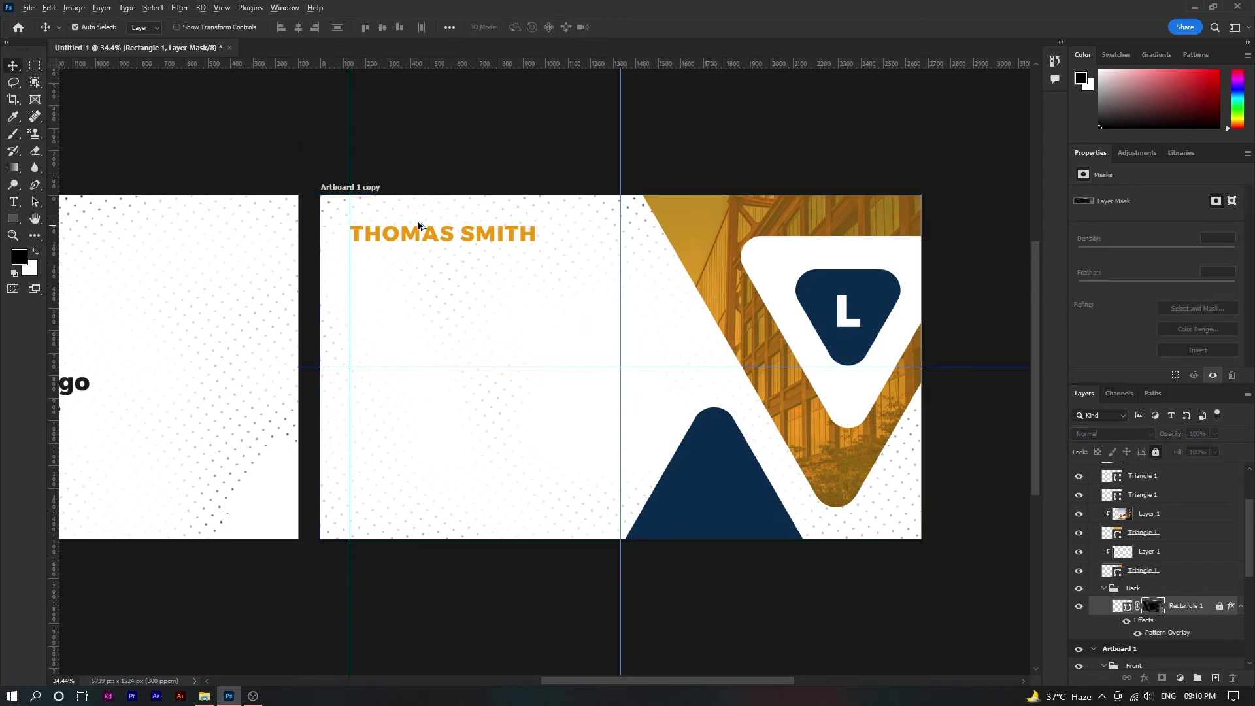
Type 'Marketing Manager' as a new text layer below the name
scroll(418, 225, "up", 2)
left_click(13, 201)
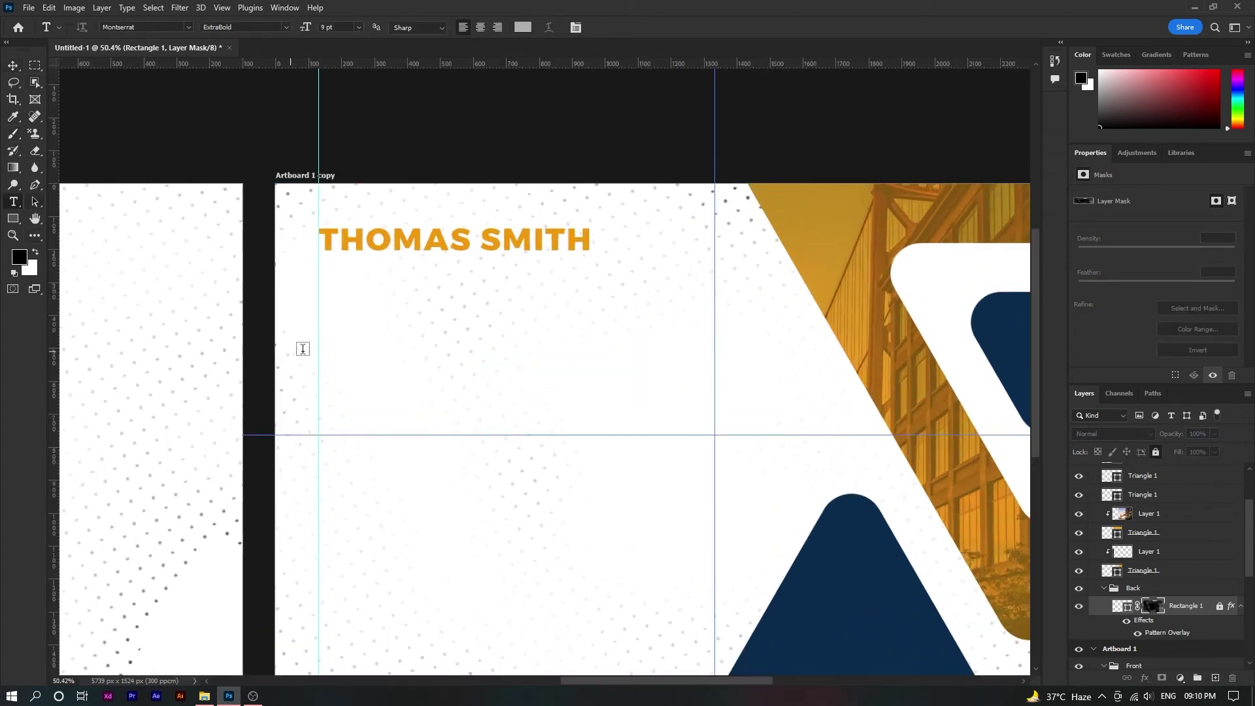
left_click(394, 363)
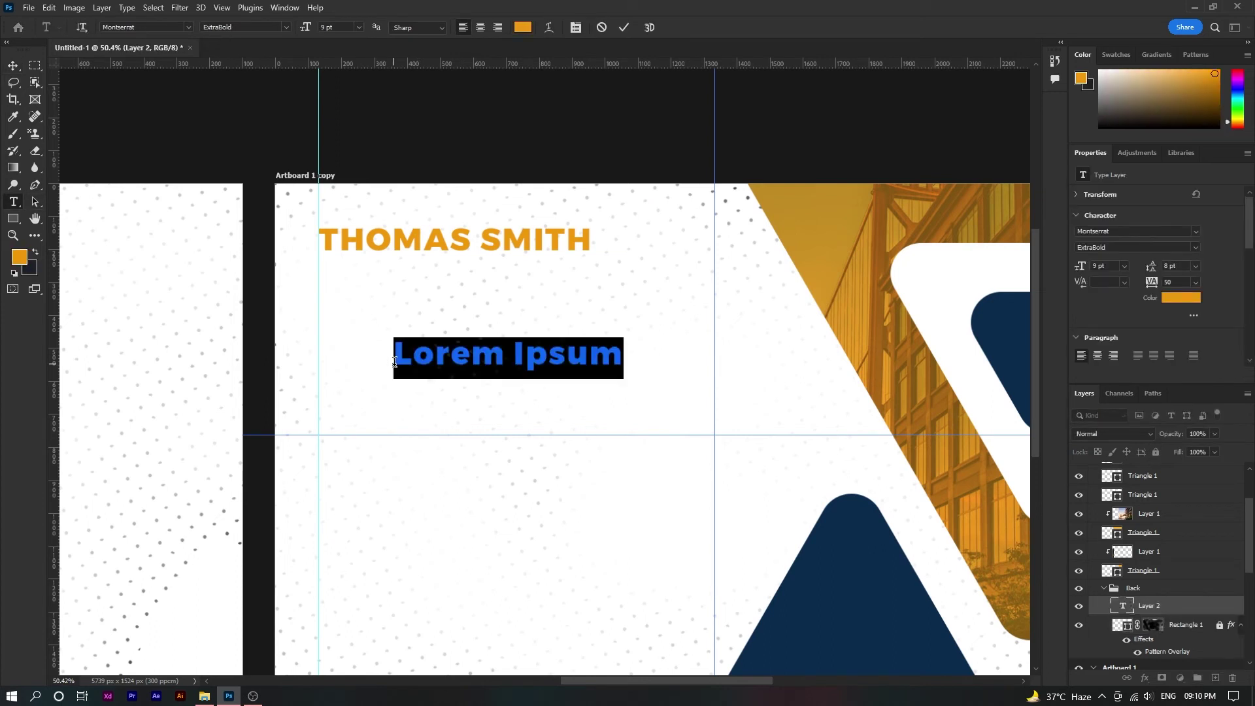
type("m")
key("BackSpace")
type("Ma")
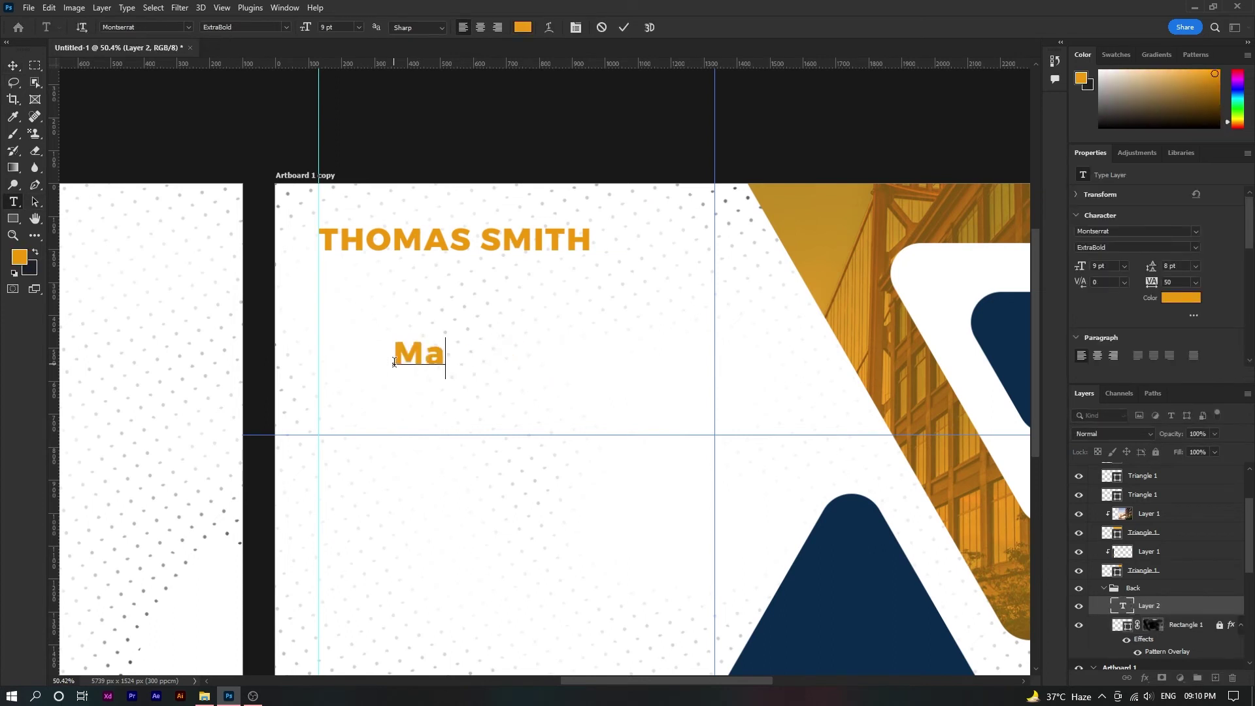
type("rket")
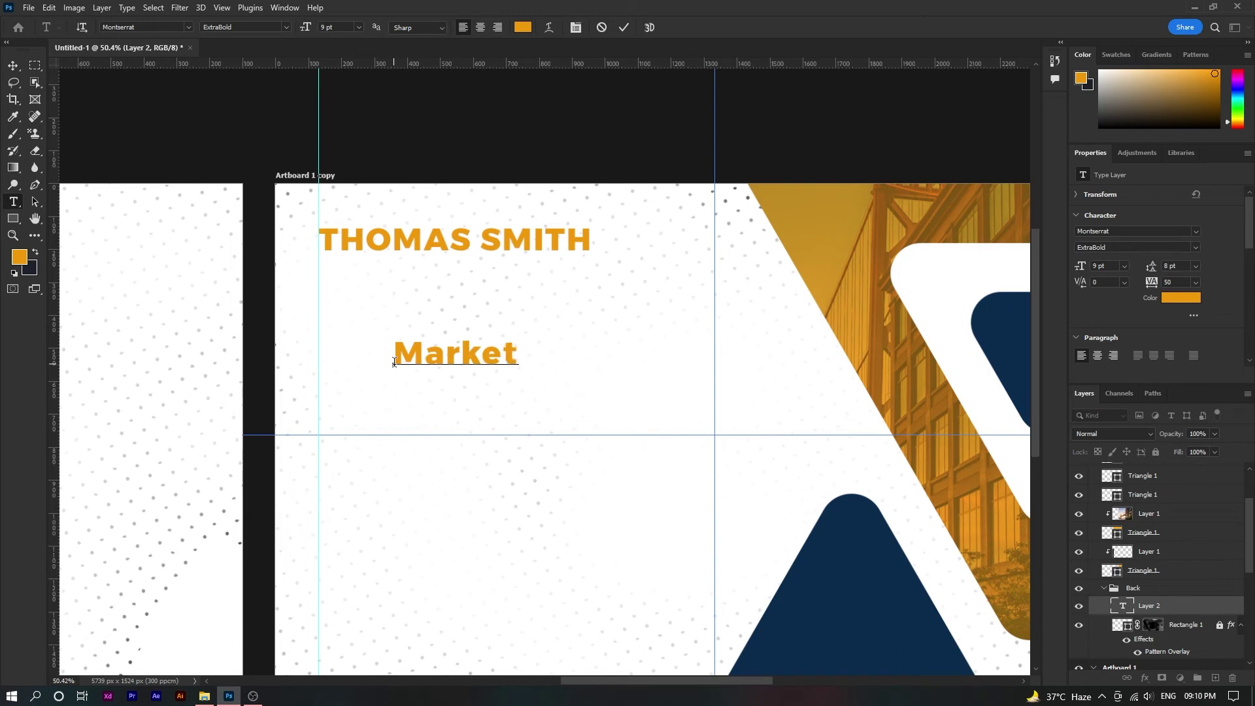
type("ing Manage")
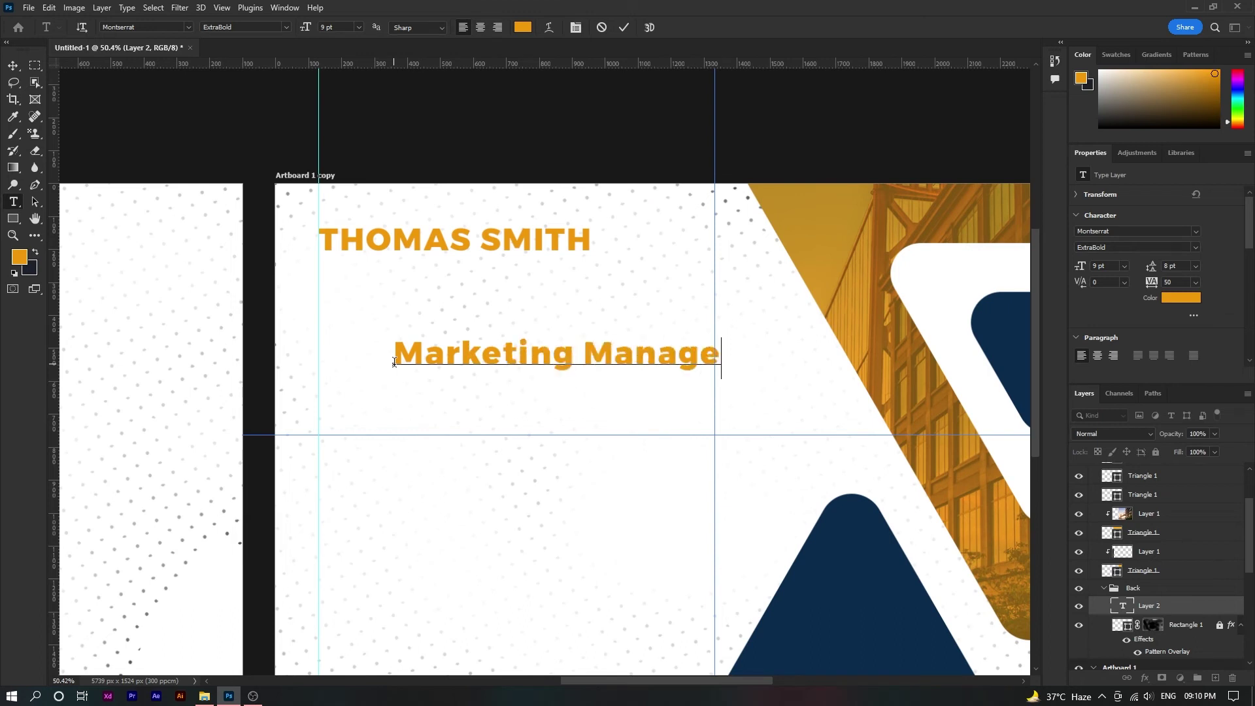
type("r")
Style 'Marketing' as 6 pt Montserrat Medium in a near-black colour
double_click(424, 358)
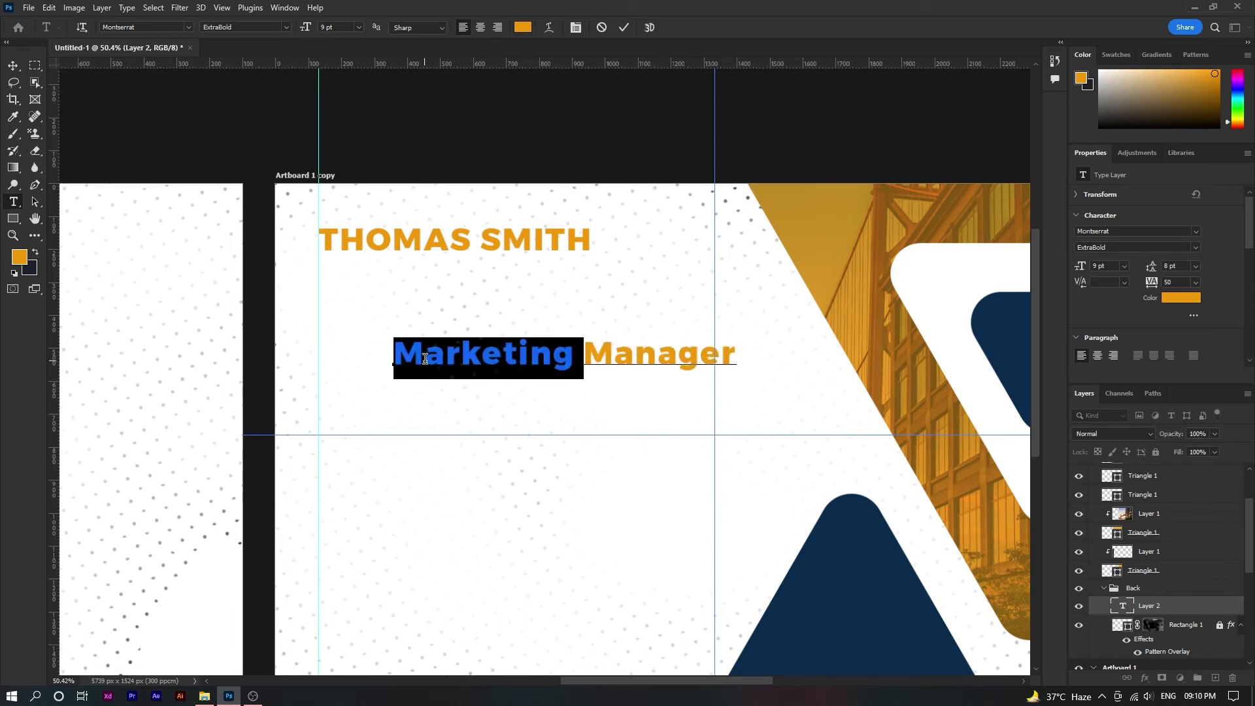
left_click(346, 28)
type("6")
key("Return")
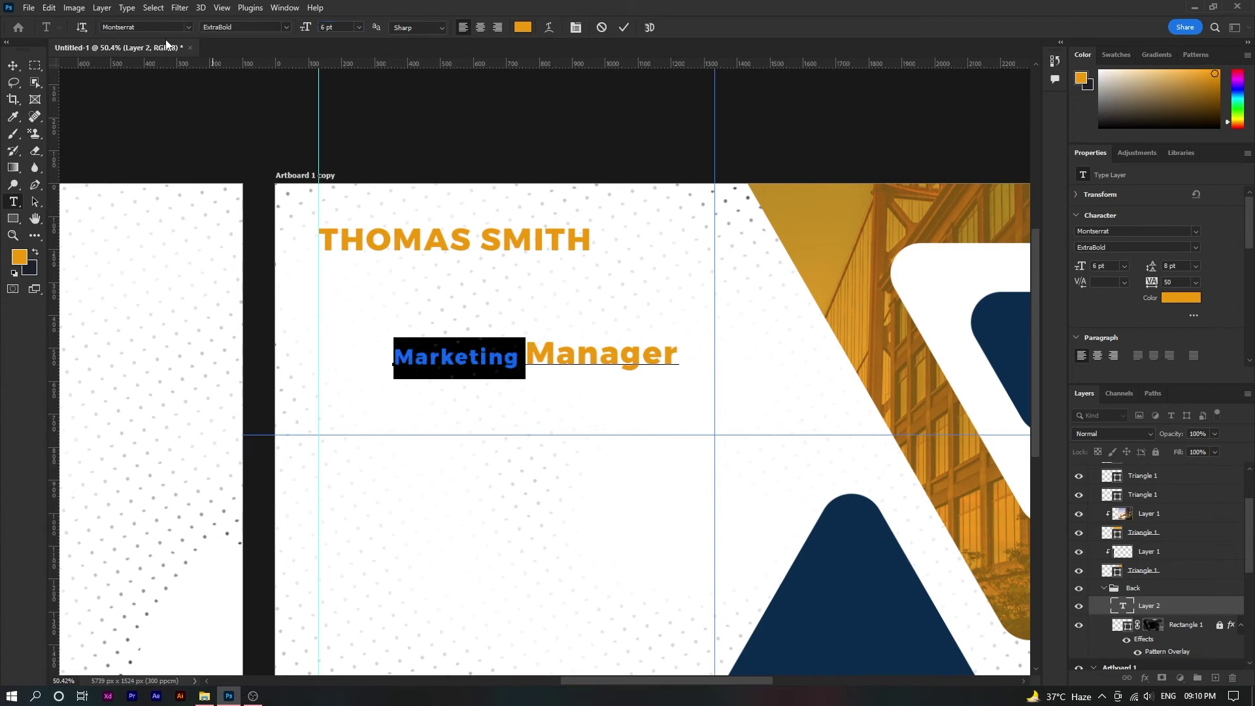
left_click(272, 30)
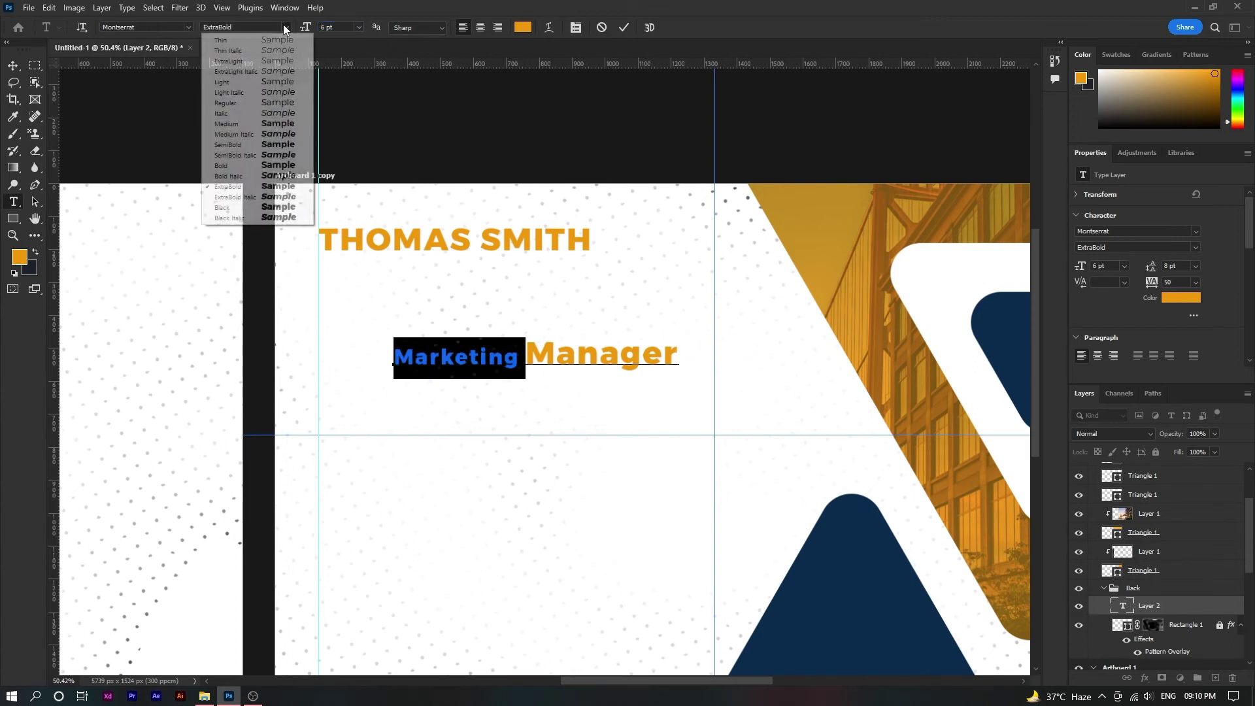
left_click(241, 124)
left_click(19, 257)
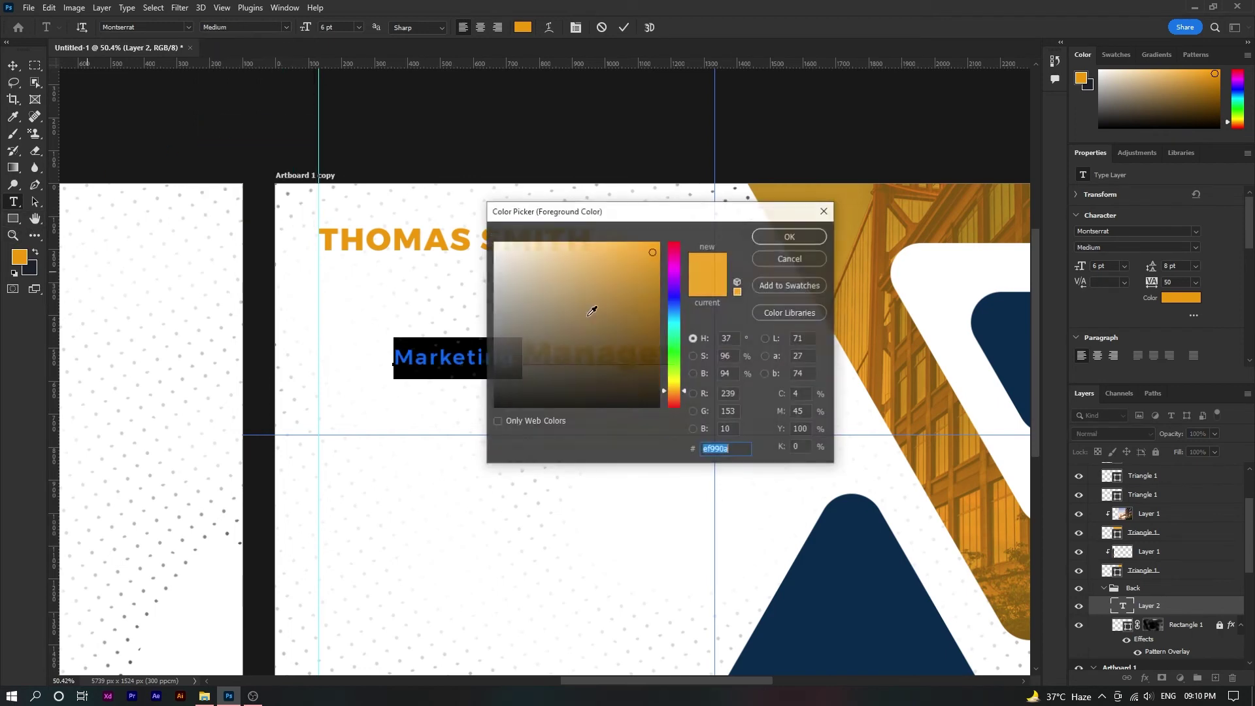
left_click_drag(594, 308, 479, 392)
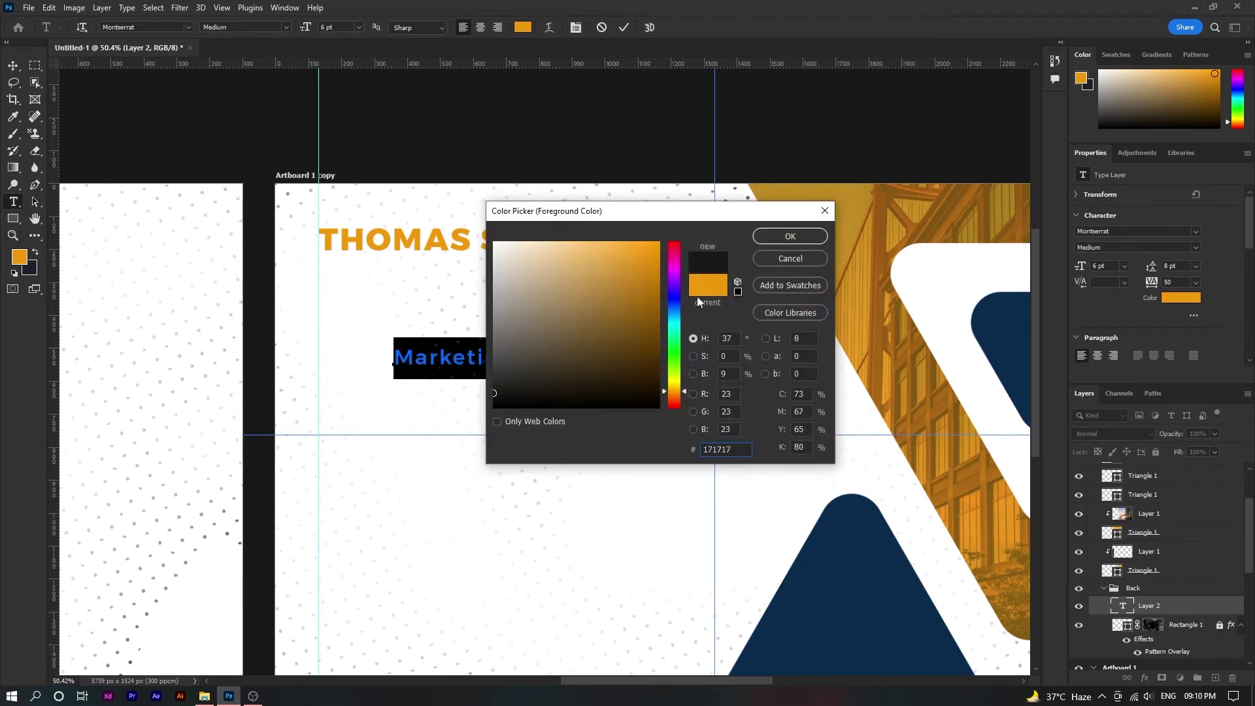
left_click(789, 236)
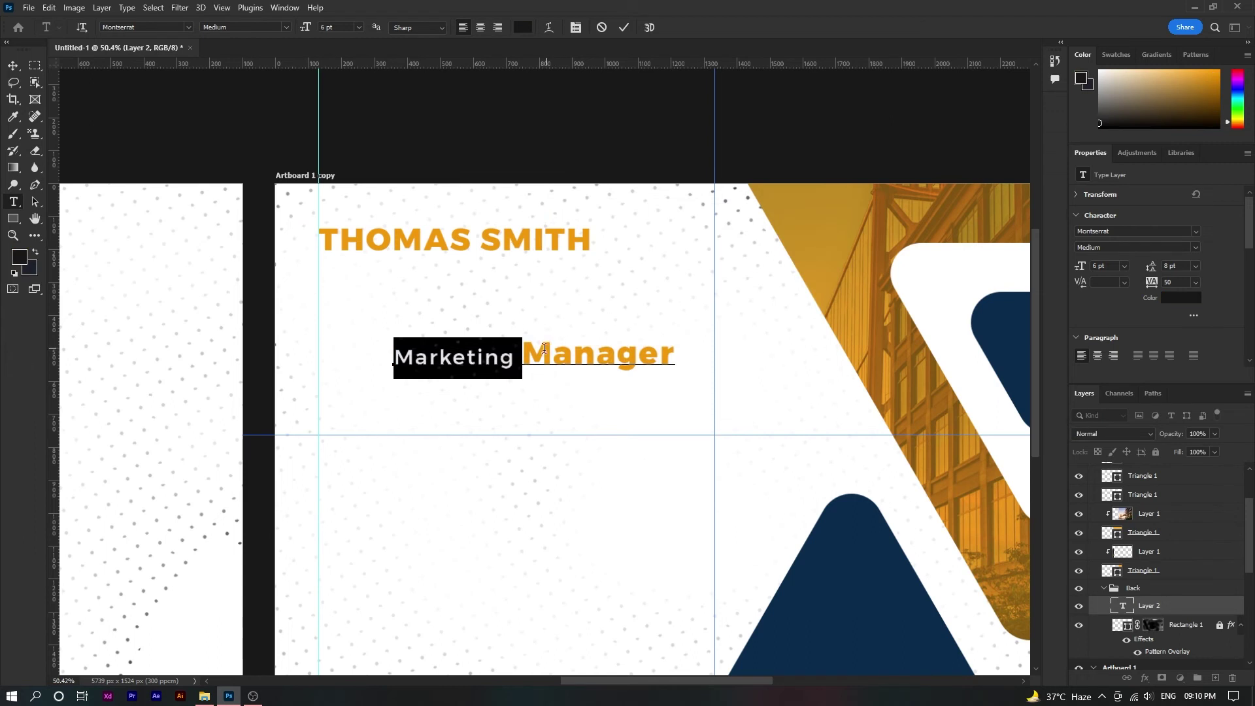
Retype 'Manager' so it matches the dark 6 pt Medium styling
left_click_drag(515, 359, 740, 367)
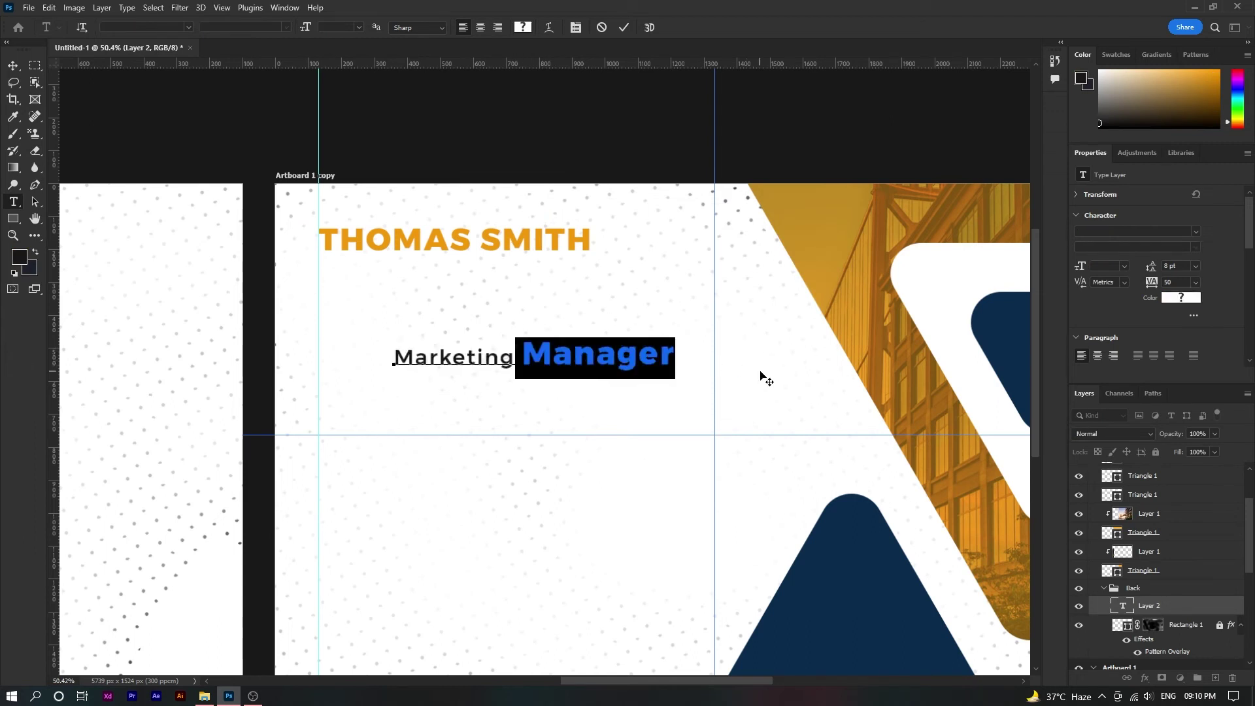
key("BackSpace")
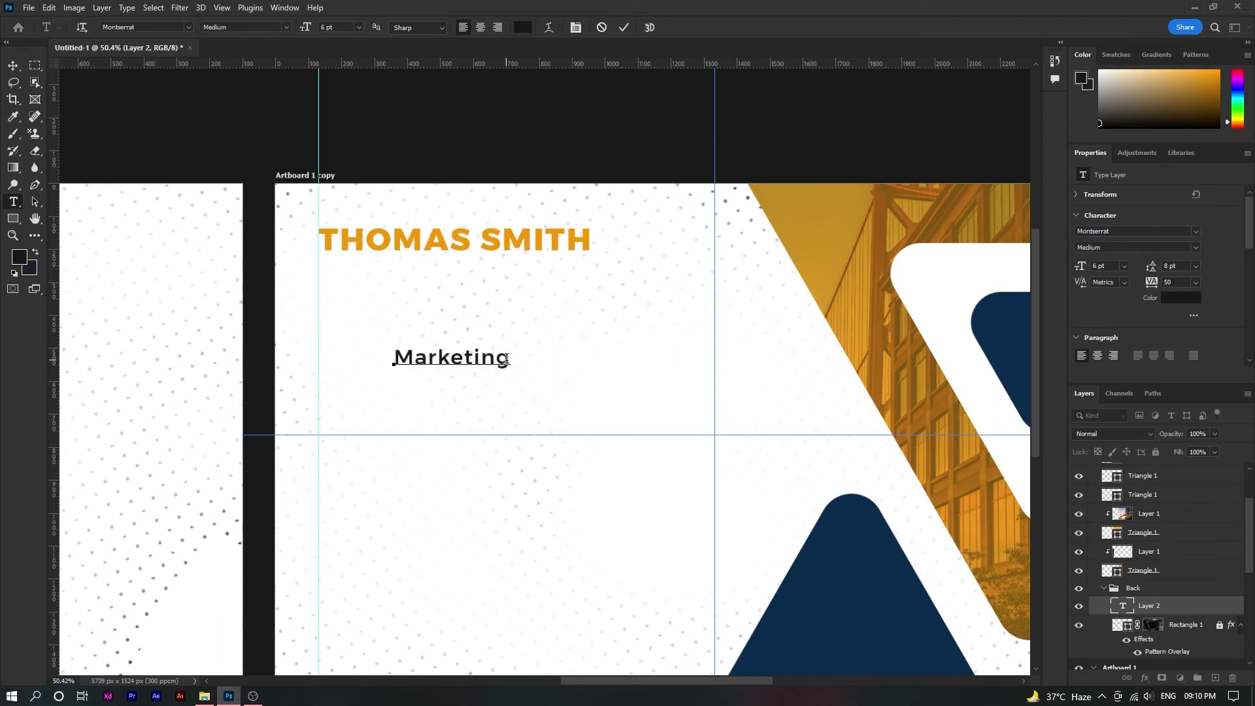
type("Mana")
type("ger")
left_click(13, 66)
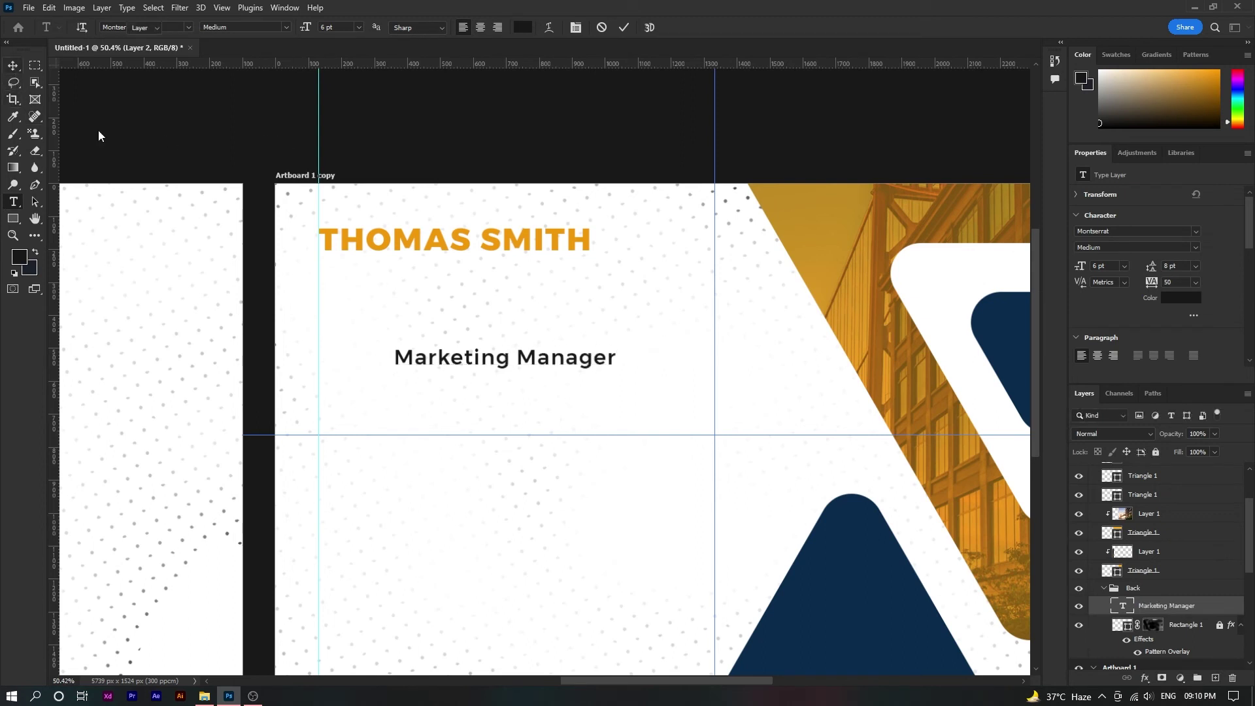
Position the title directly beneath the name heading
key("ctrl+t")
key("Down")
key("Down")
key("Down")
left_click_drag(446, 368, 371, 278)
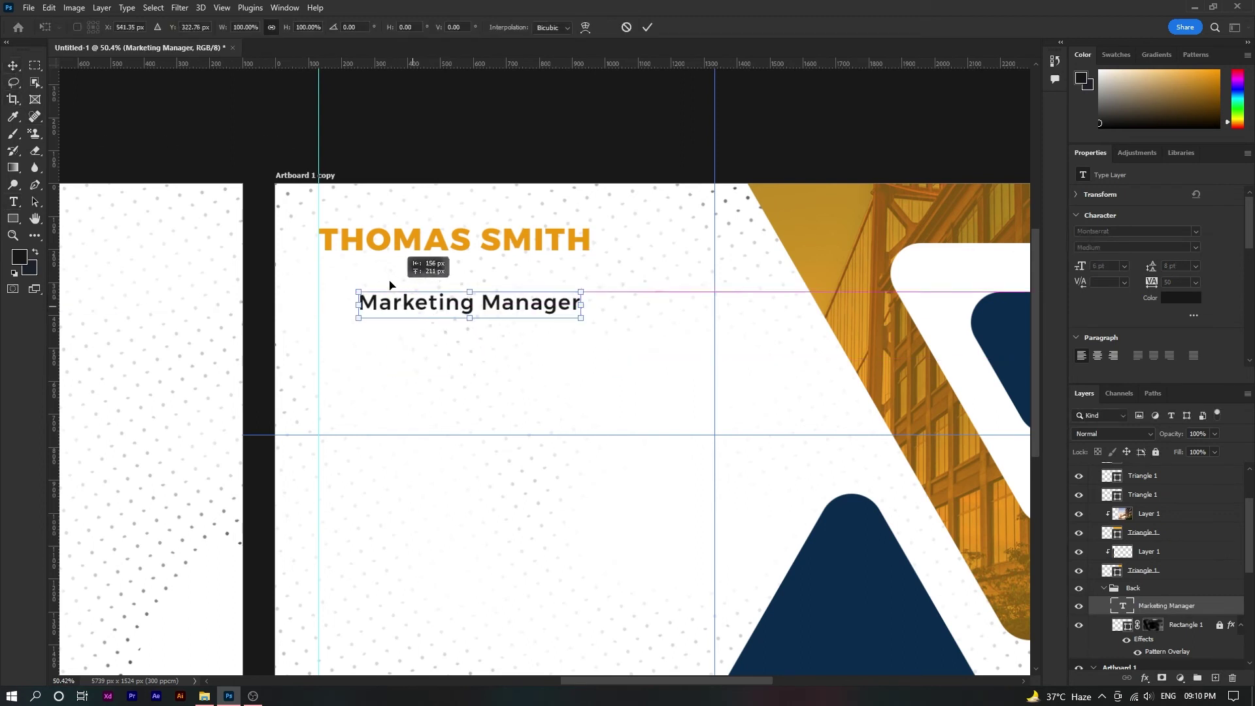
key("shift+Down")
key("shift+Down")
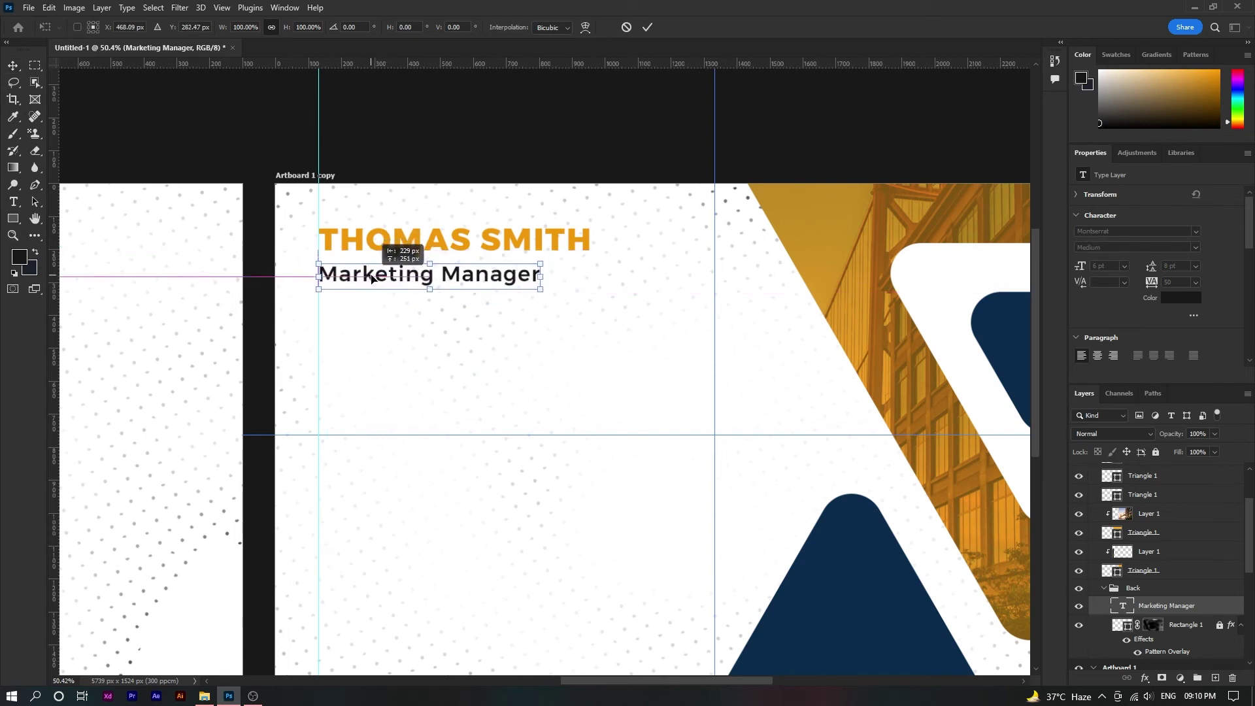
key("Return")
key("Up")
key("Up")
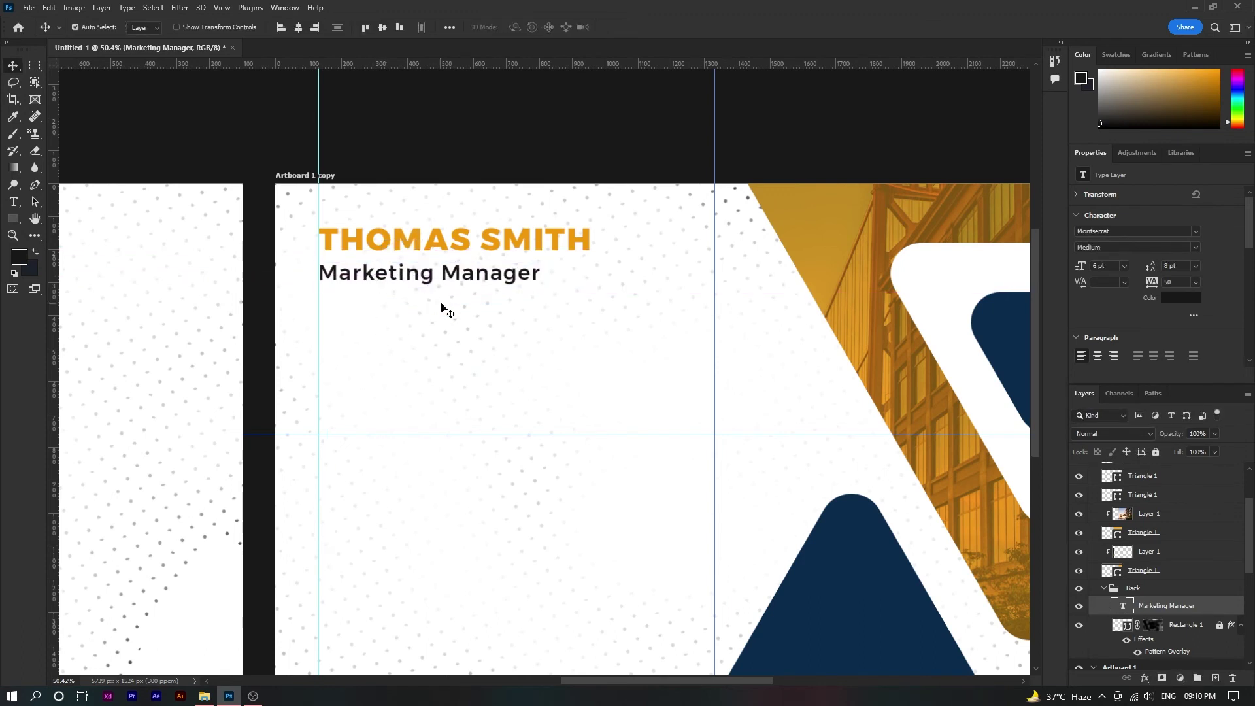
key("Up")
key("Up")
key("Up")
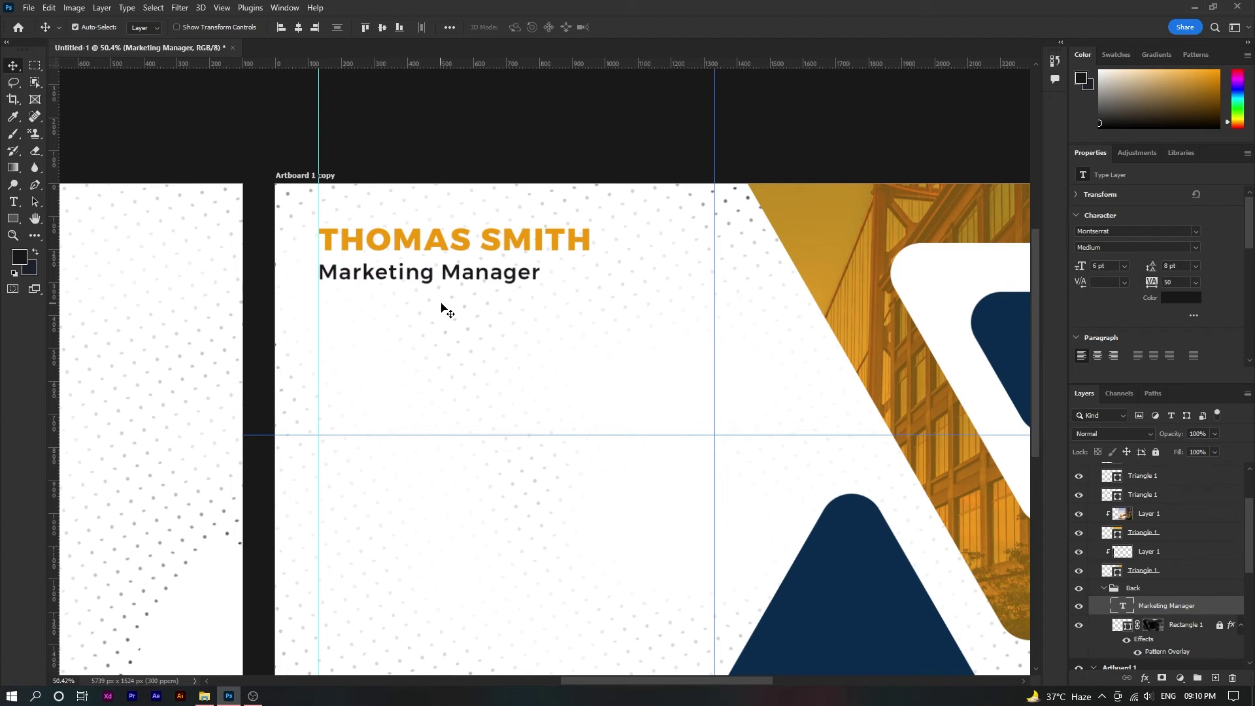
left_click(440, 308)
scroll(400, 235, "up", 2, "alt")
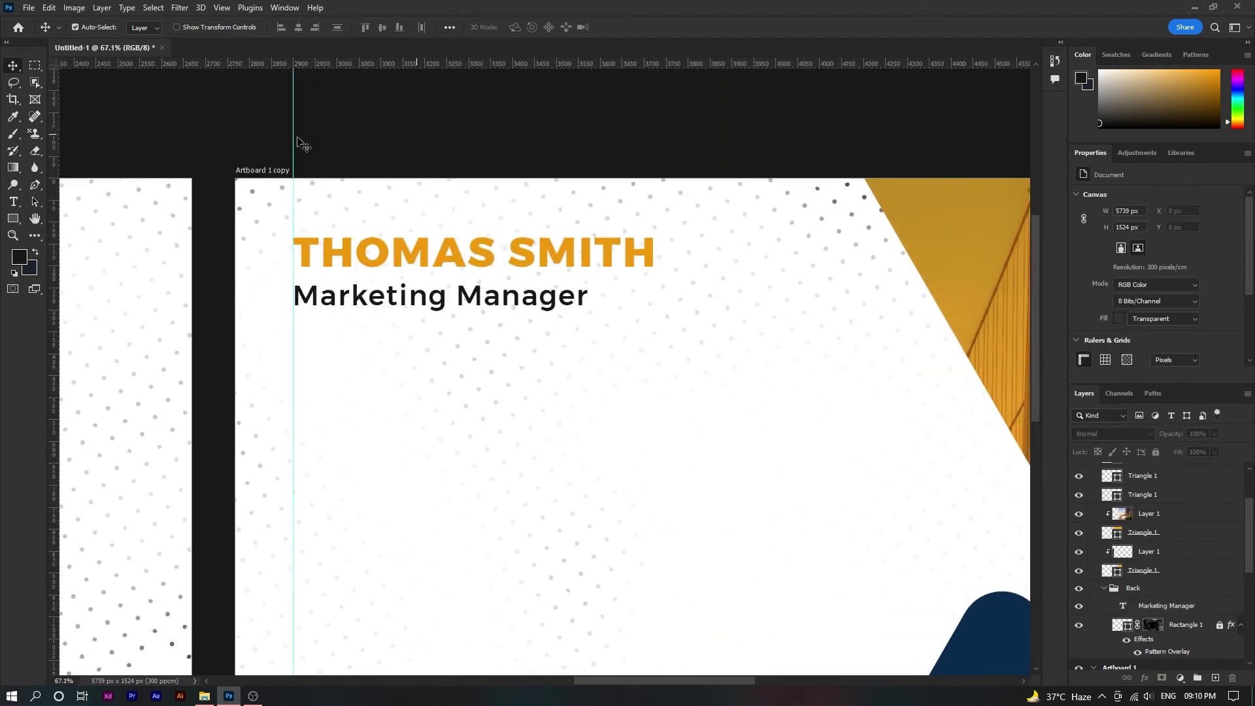
Draw a thin dark rectangle line under the Marketing Manager title
left_click(13, 219)
mouse_move(296, 324)
left_mouse_down()
mouse_move(679, 321)
mouse_move(669, 321)
left_mouse_up()
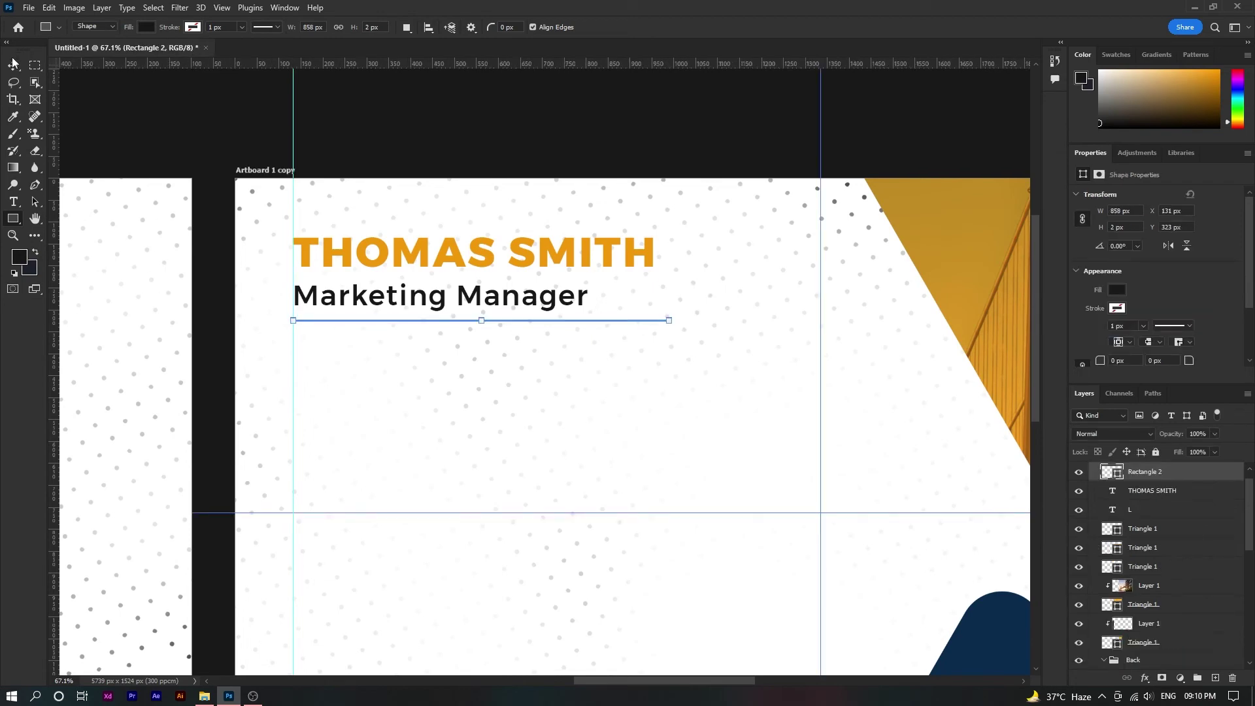
left_click(13, 63)
Thicken the divider line to 5 px by raising its height to 250%
left_click(679, 357)
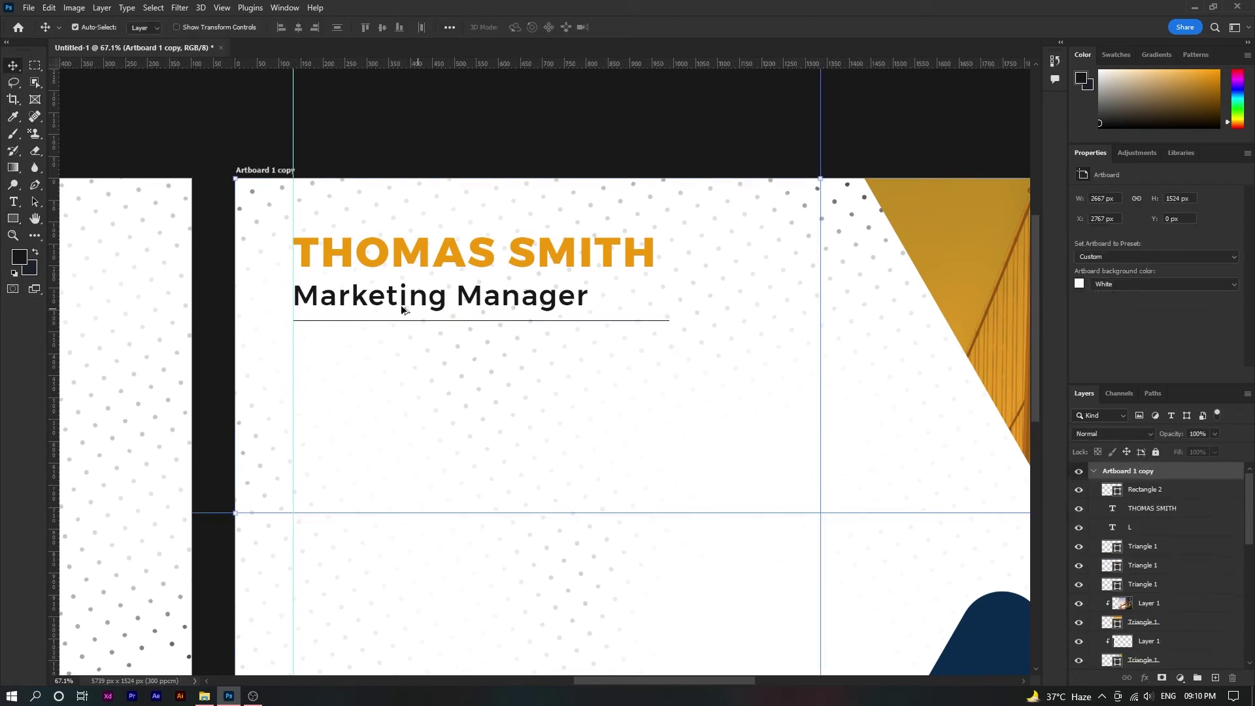
scroll(400, 314, "up", 2)
scroll(379, 353, "up", 3)
scroll(379, 353, "up", 2)
left_click(392, 349)
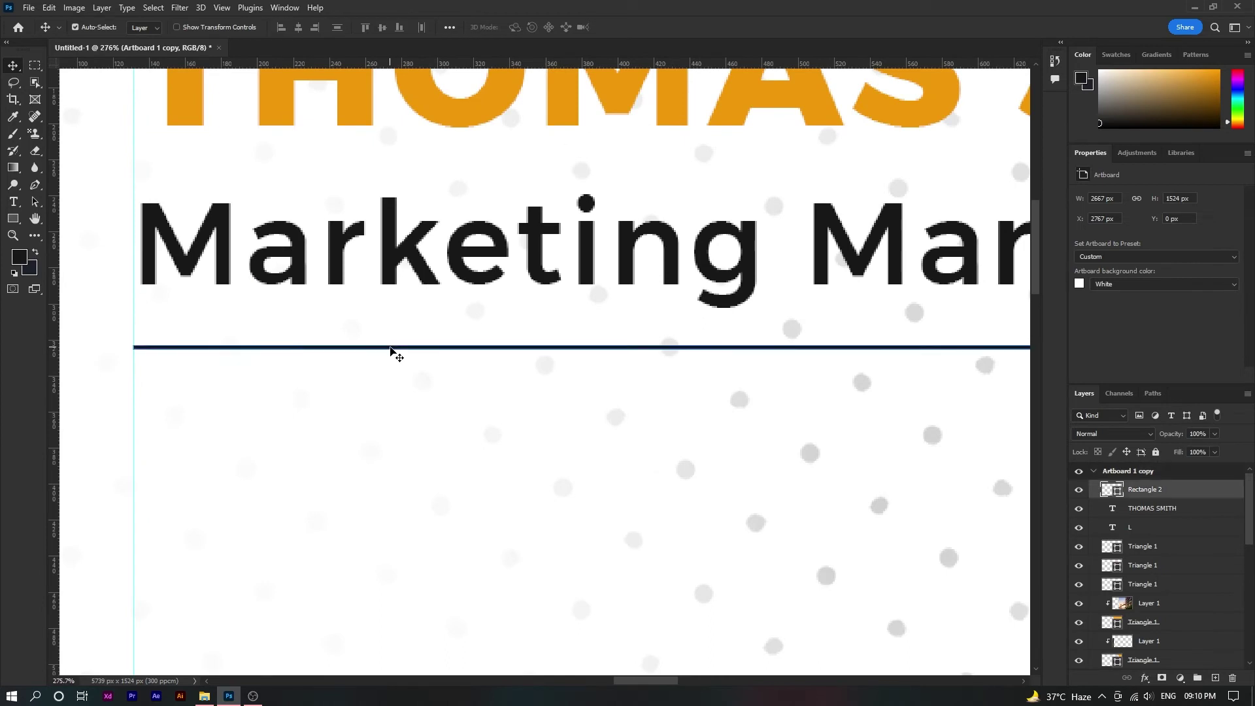
key("ctrl+t")
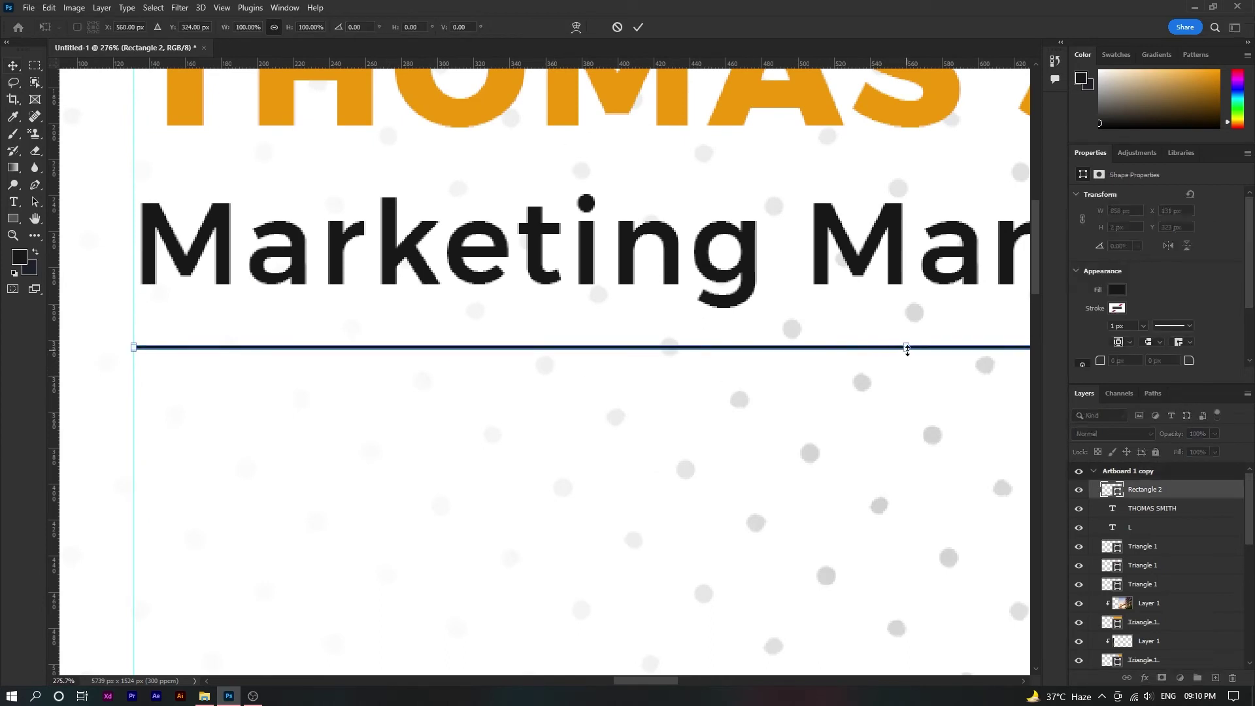
left_click_drag(907, 347, 906, 354)
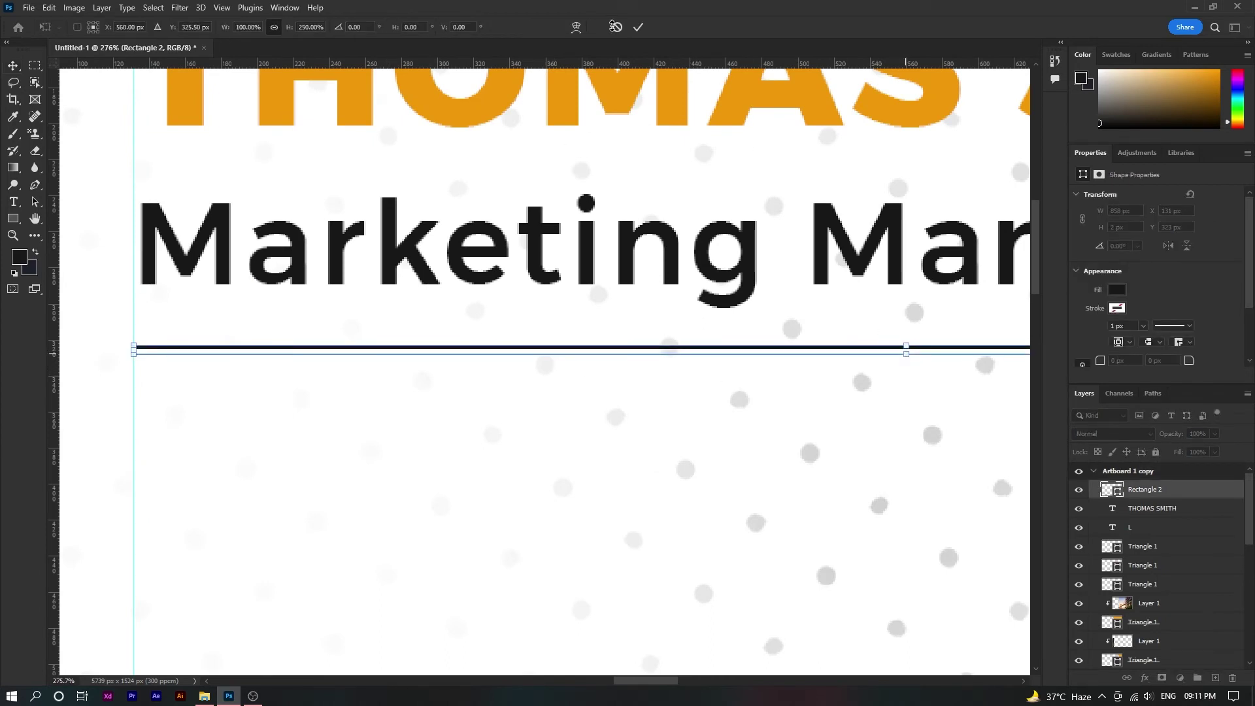
left_click(637, 29)
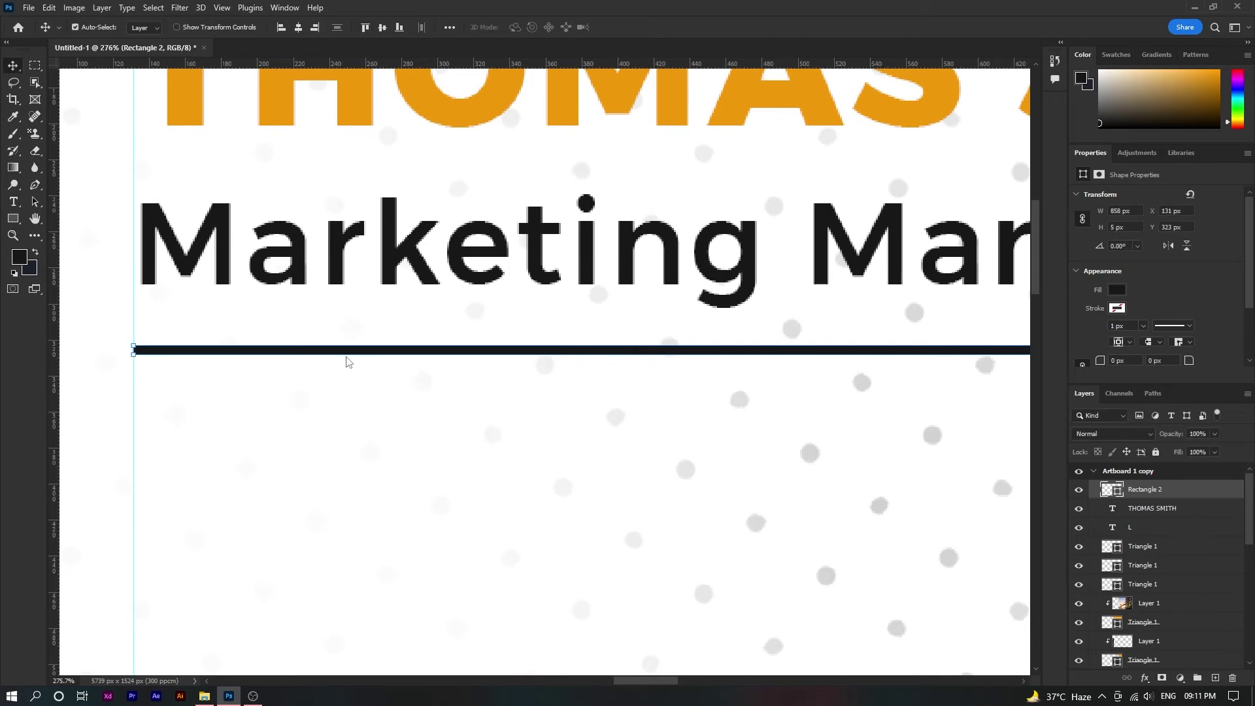
Deselect the line and pan to check its right end
scroll(512, 434, "down", 3)
left_click(512, 436)
scroll(513, 437, "down", 3)
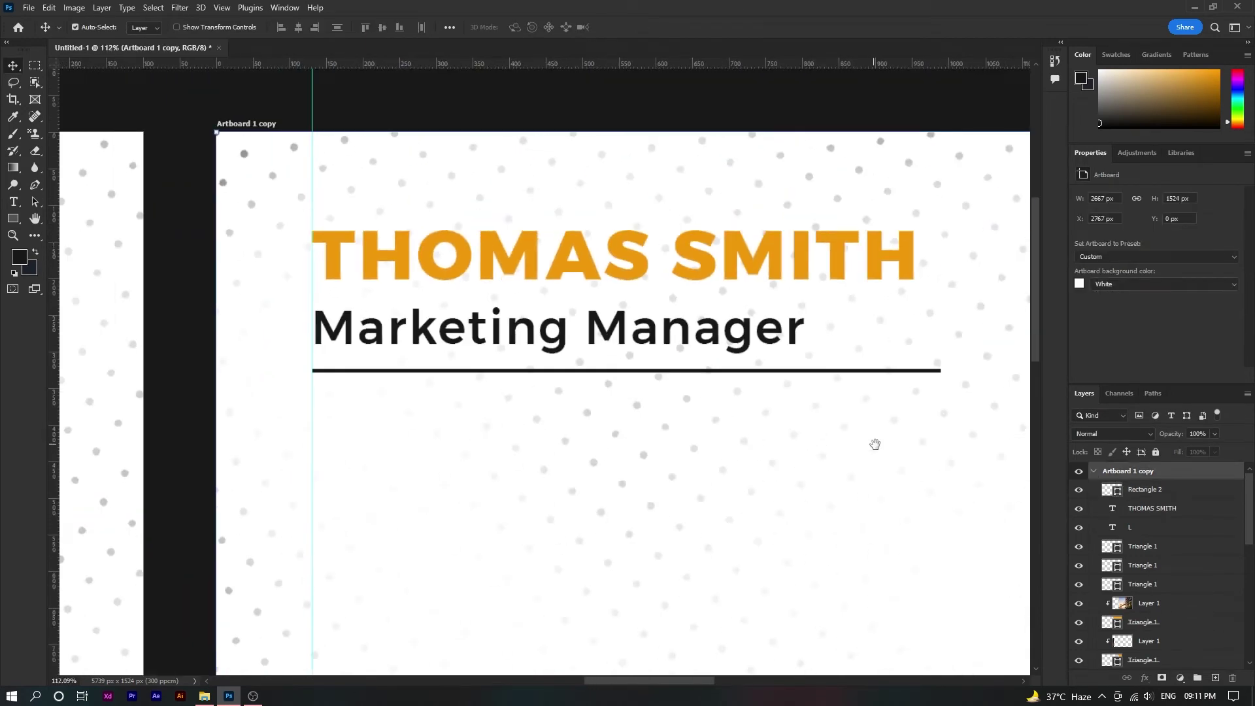
left_click_drag(875, 444, 521, 462)
scroll(588, 409, "up", 2)
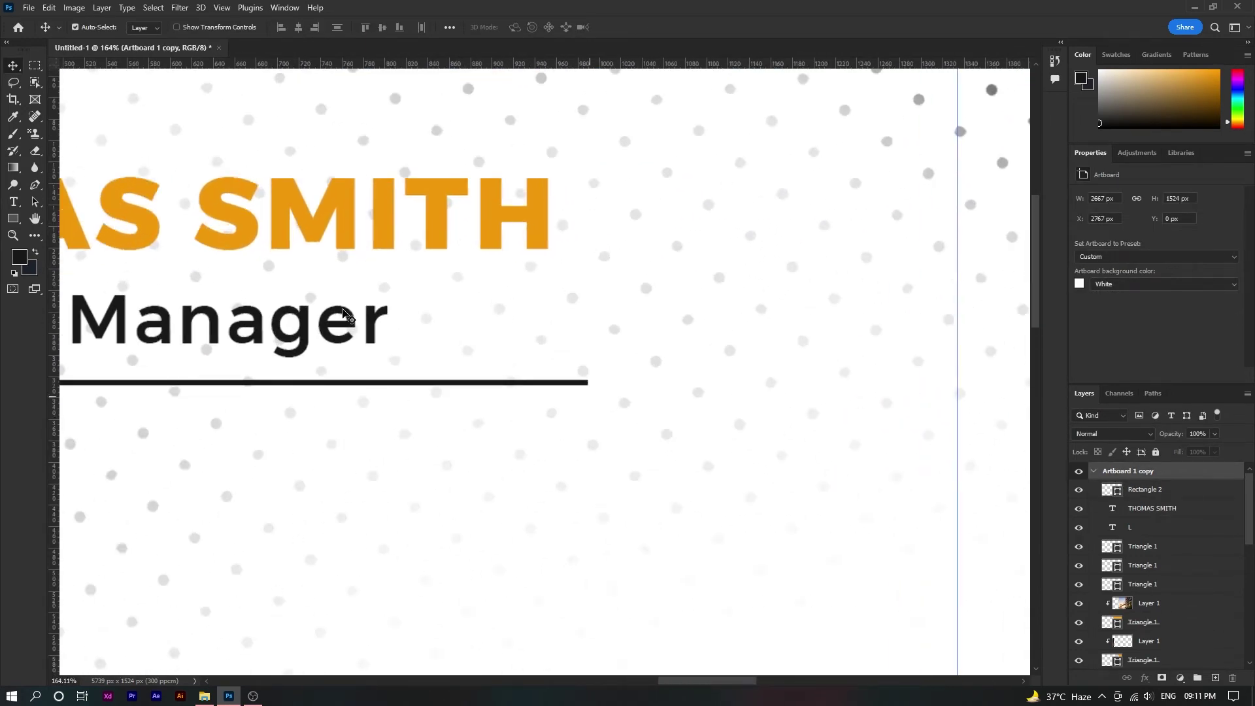
Draw a small ellipse at the right end of the divider line
right_click(14, 219)
left_click(65, 230)
left_click_drag(567, 349, 609, 379)
left_click(11, 66)
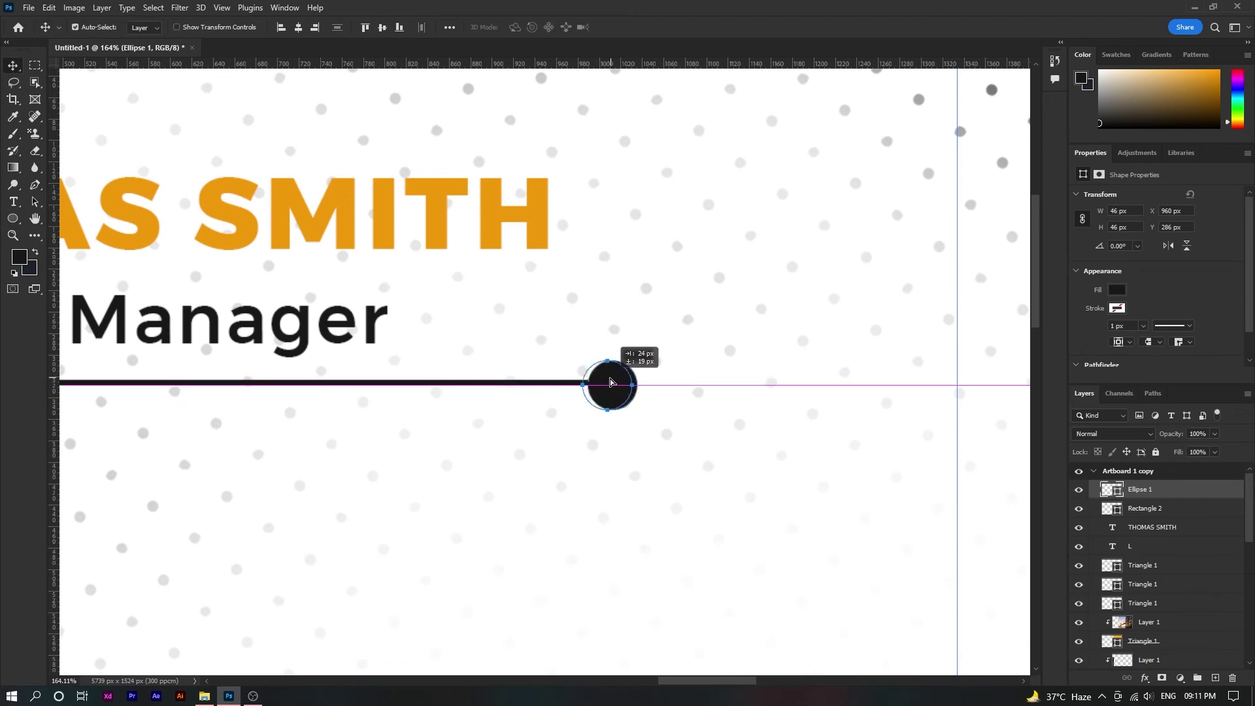
Shrink the end-of-line dot to about 29 px, then zoom out to the whole card
key("ctrl+t")
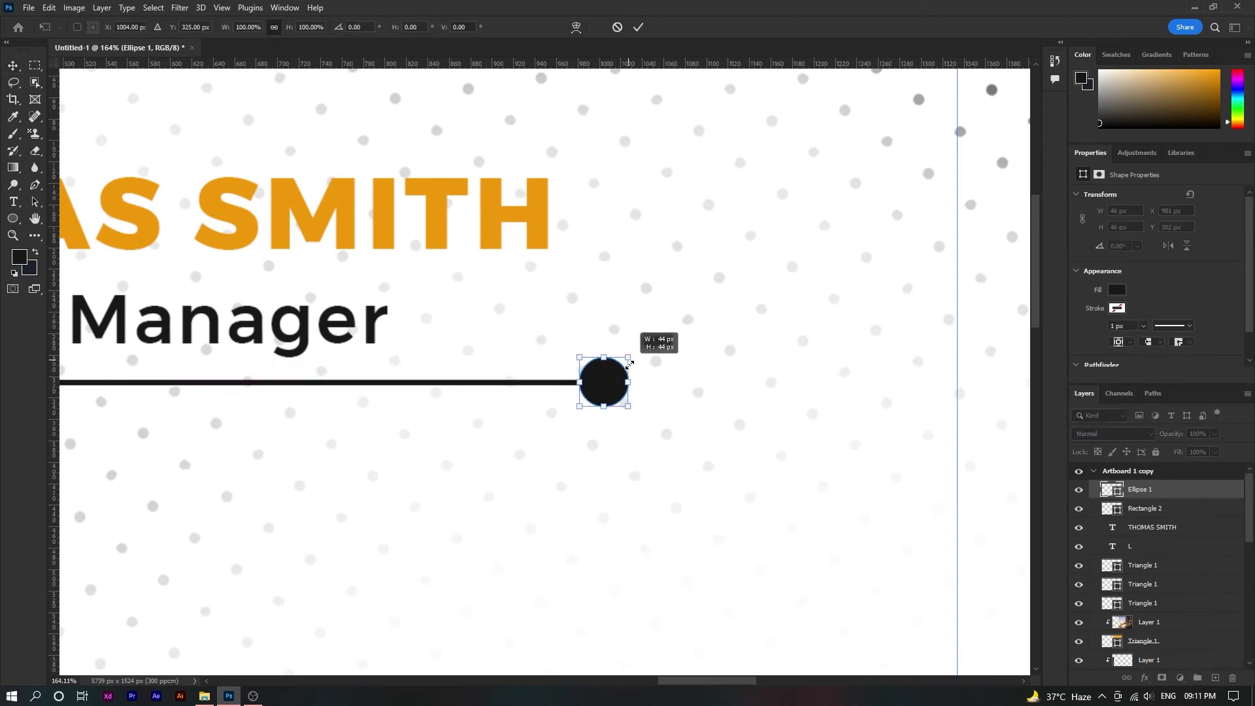
left_click_drag(629, 359, 626, 374)
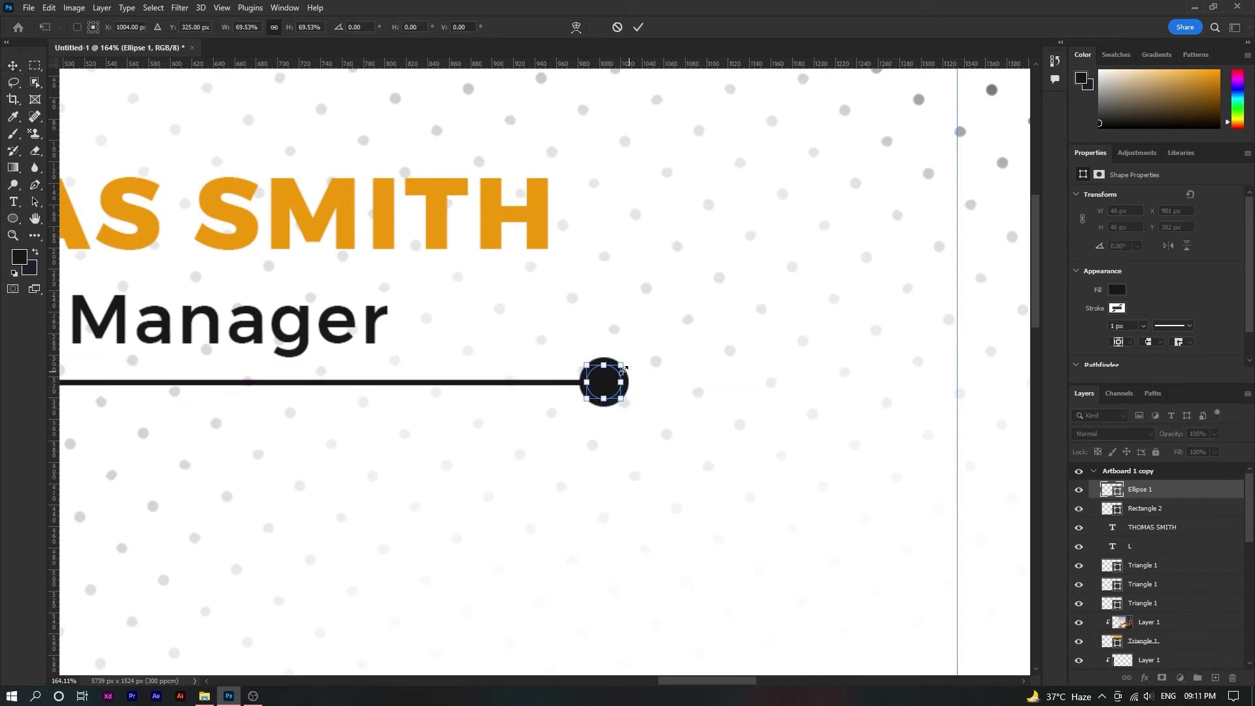
key("Return")
scroll(650, 386, "down", 2)
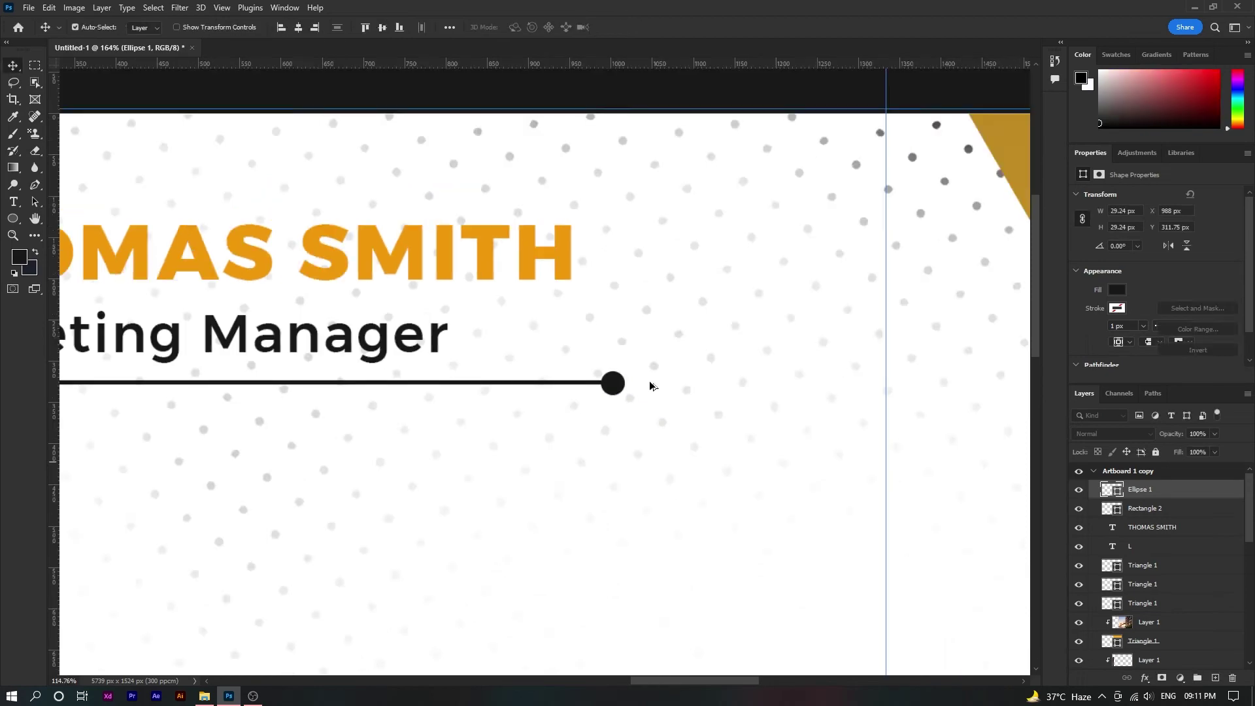
scroll(651, 386, "down", 2)
scroll(650, 385, "down", 1)
scroll(651, 385, "down", 2)
scroll(649, 384, "down", 1)
left_click_drag(650, 384, 522, 317)
Draw a small rounded square (99 px, 29 px corners) below the title line
left_click(395, 327)
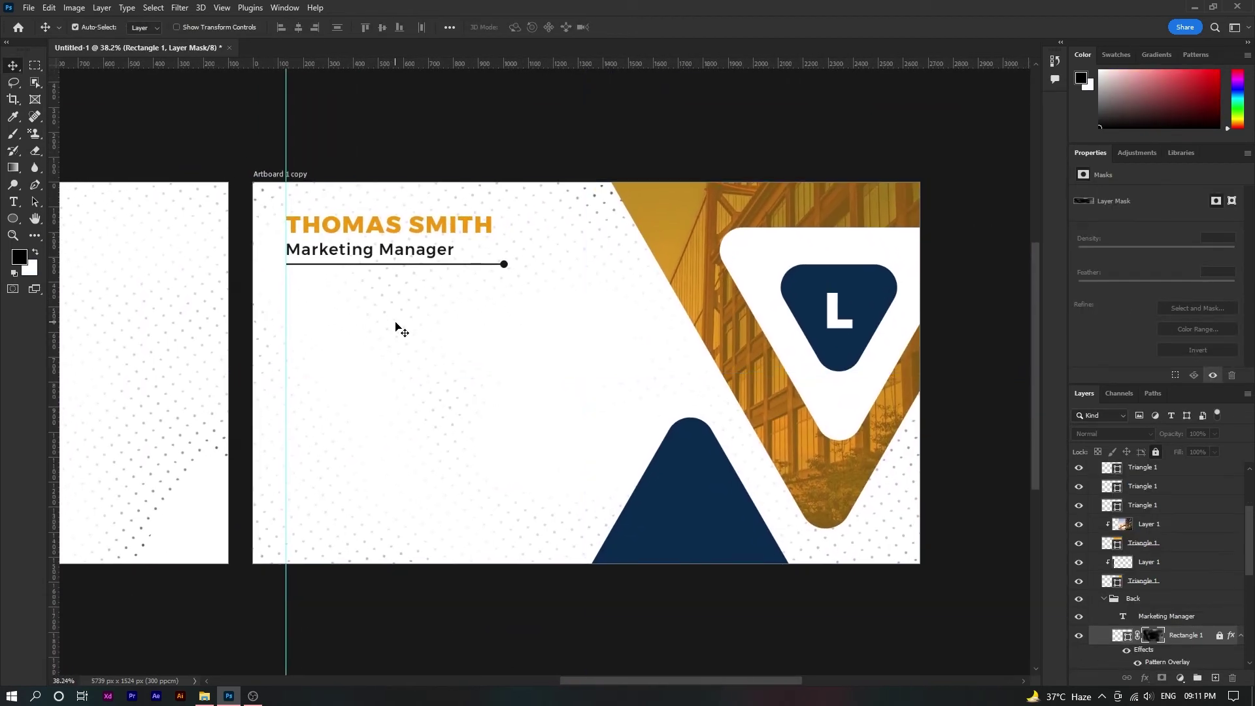
right_click(11, 223)
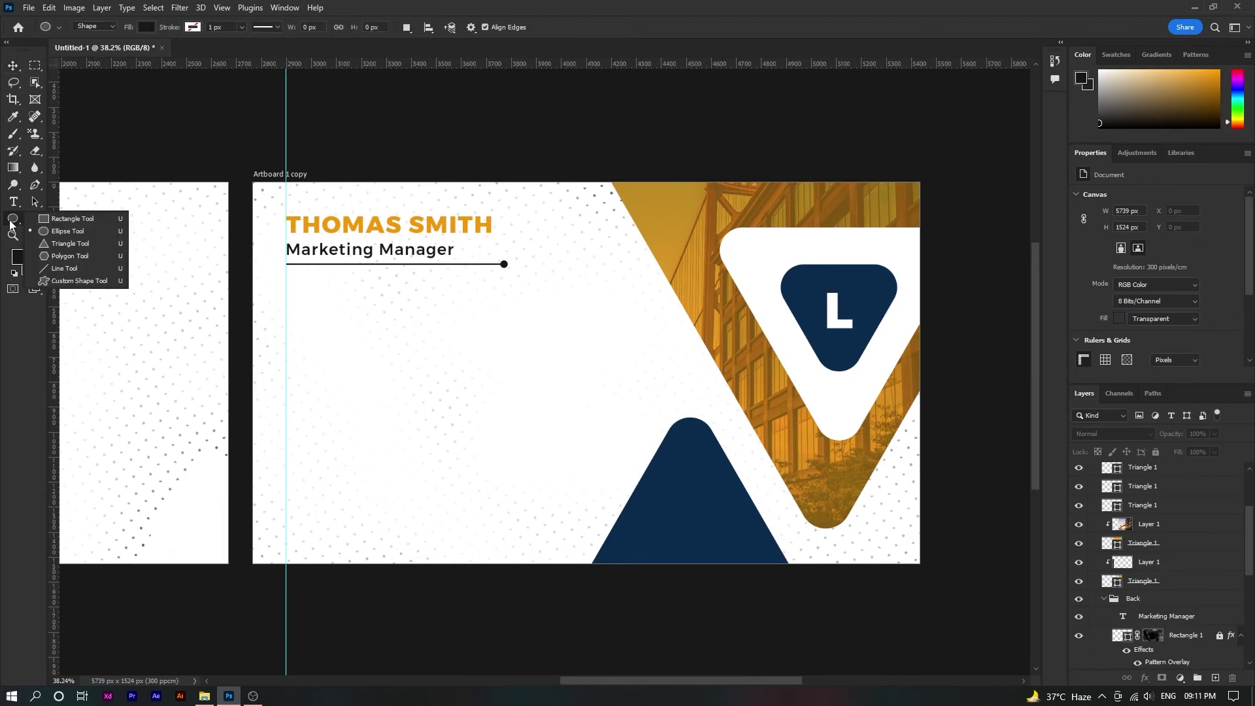
left_click(65, 217)
mouse_move(338, 326)
left_mouse_down()
mouse_move(363, 351)
mouse_move(345, 329)
left_mouse_up()
scroll(353, 333, "up", 4)
scroll(349, 333, "up", 5)
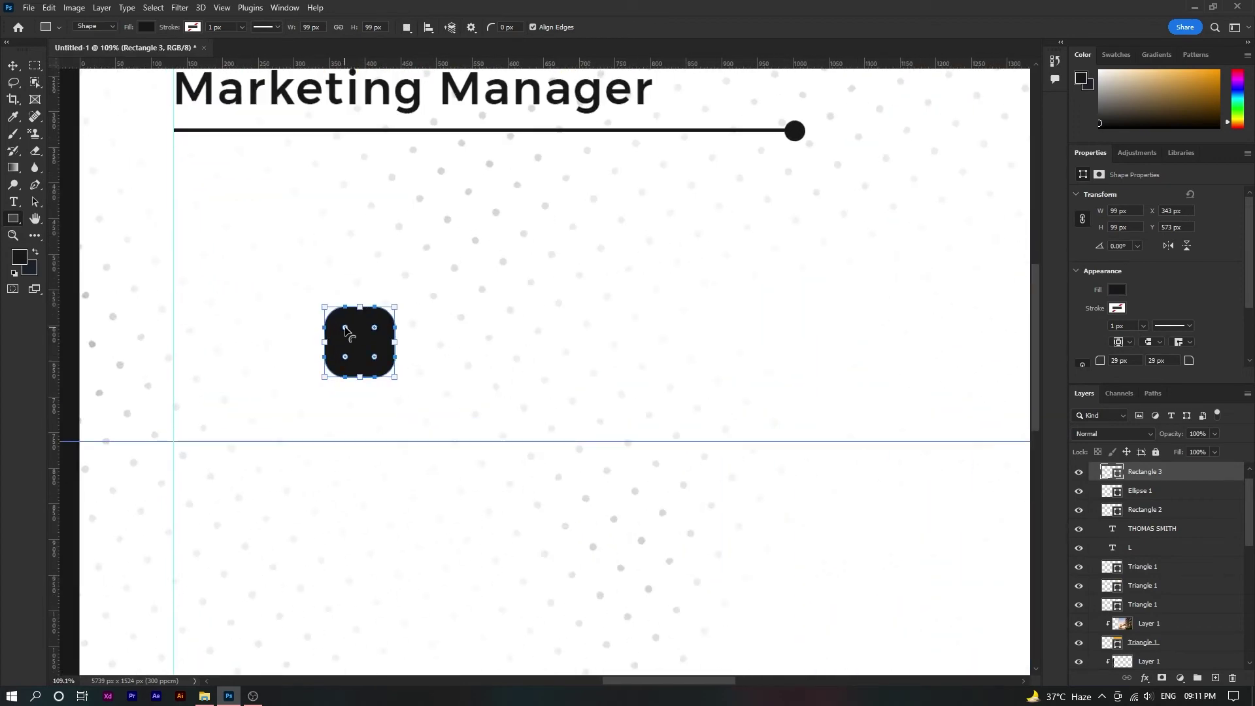
Move the square left so it sits under the title
left_click(9, 68)
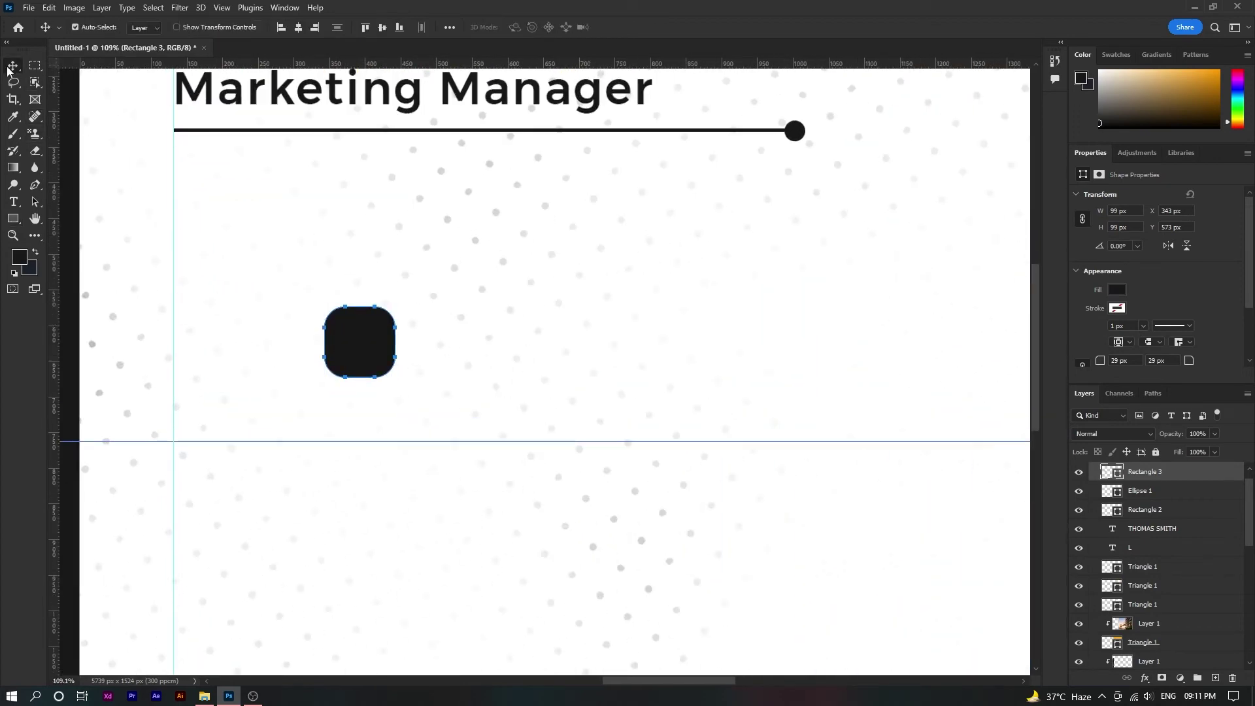
left_click(425, 310)
scroll(414, 347, "down", 2)
scroll(415, 349, "down", 3)
scroll(416, 349, "down", 2)
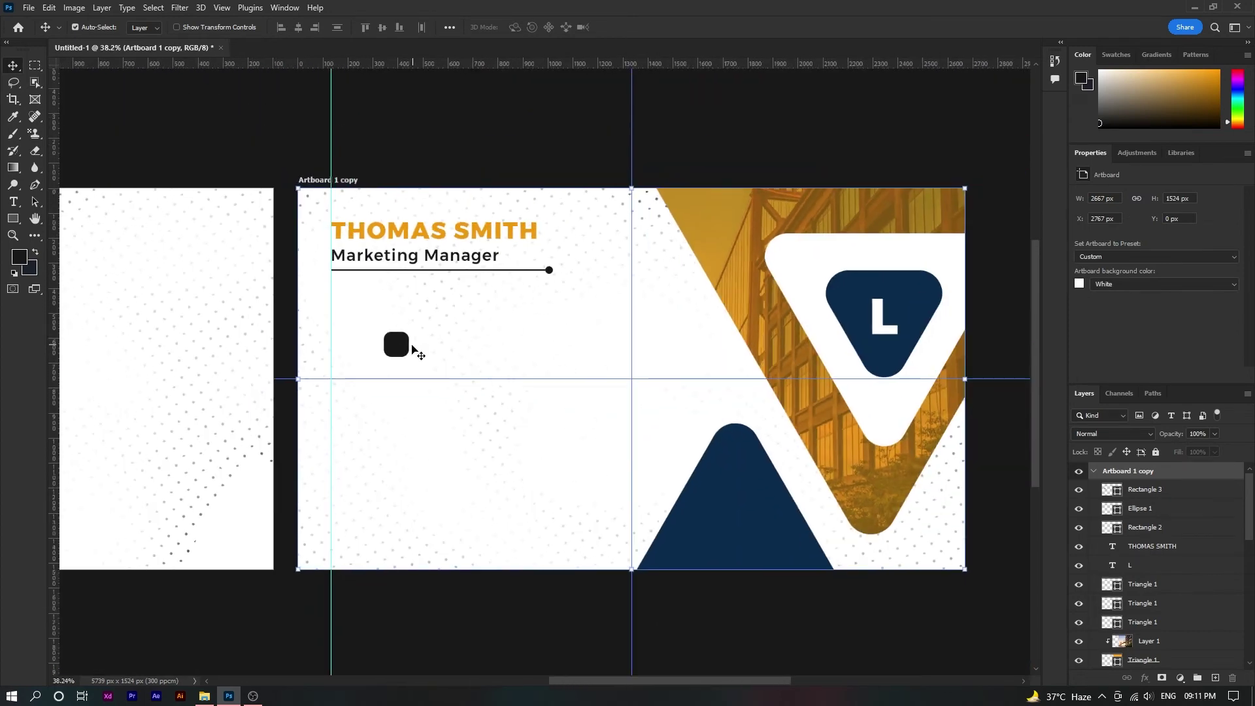
left_click_drag(401, 351, 351, 328)
left_click(417, 353)
left_click(347, 323)
Fill the square with the recent orange and align it to the title's left edge
left_click(13, 219)
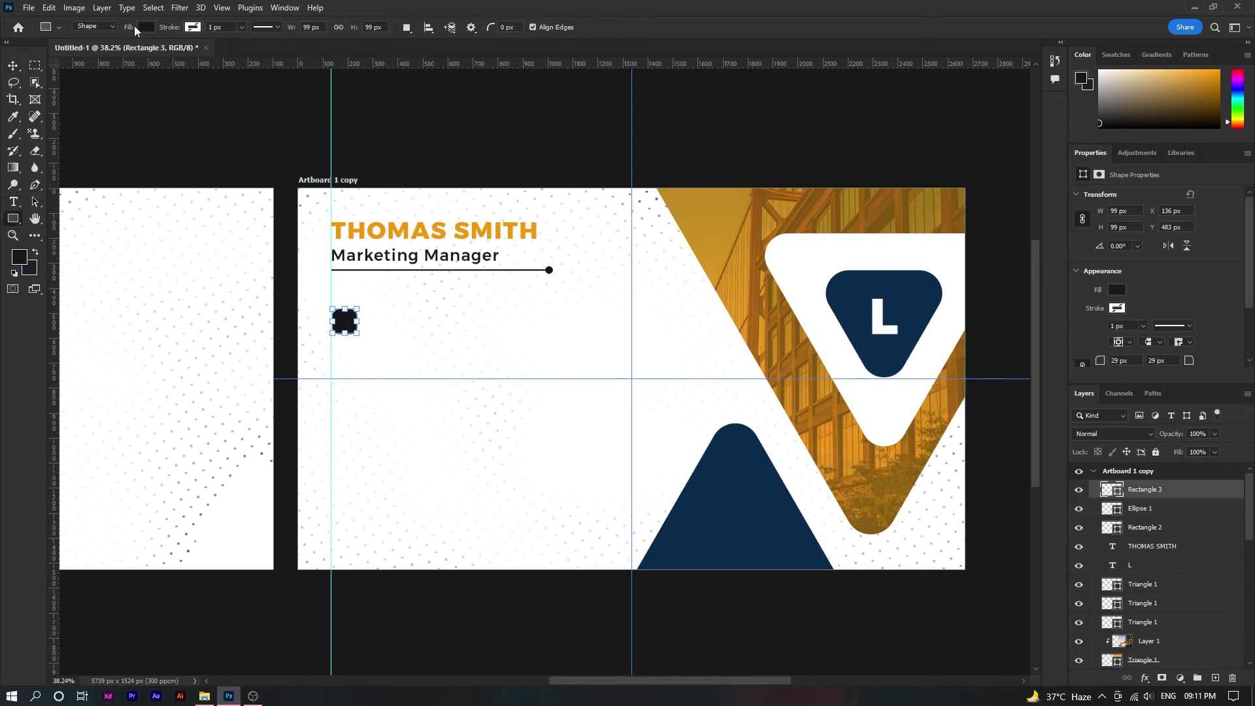
left_click(143, 26)
left_click(88, 96)
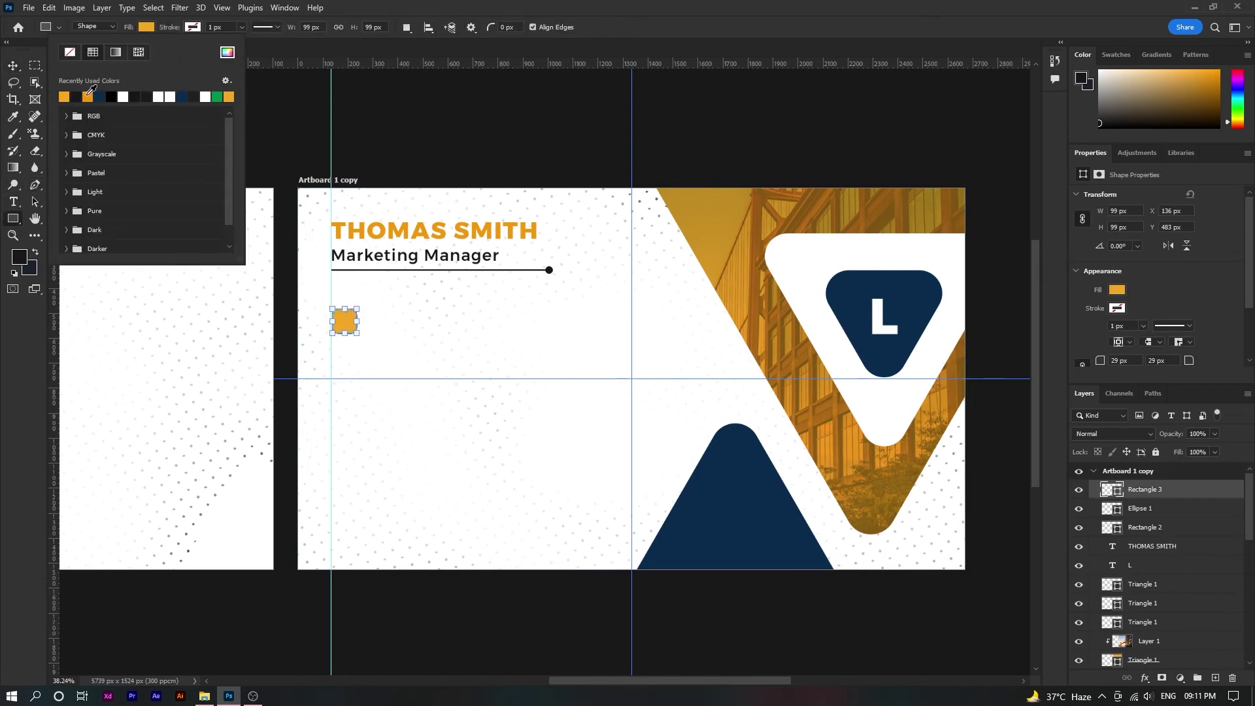
left_click(12, 66)
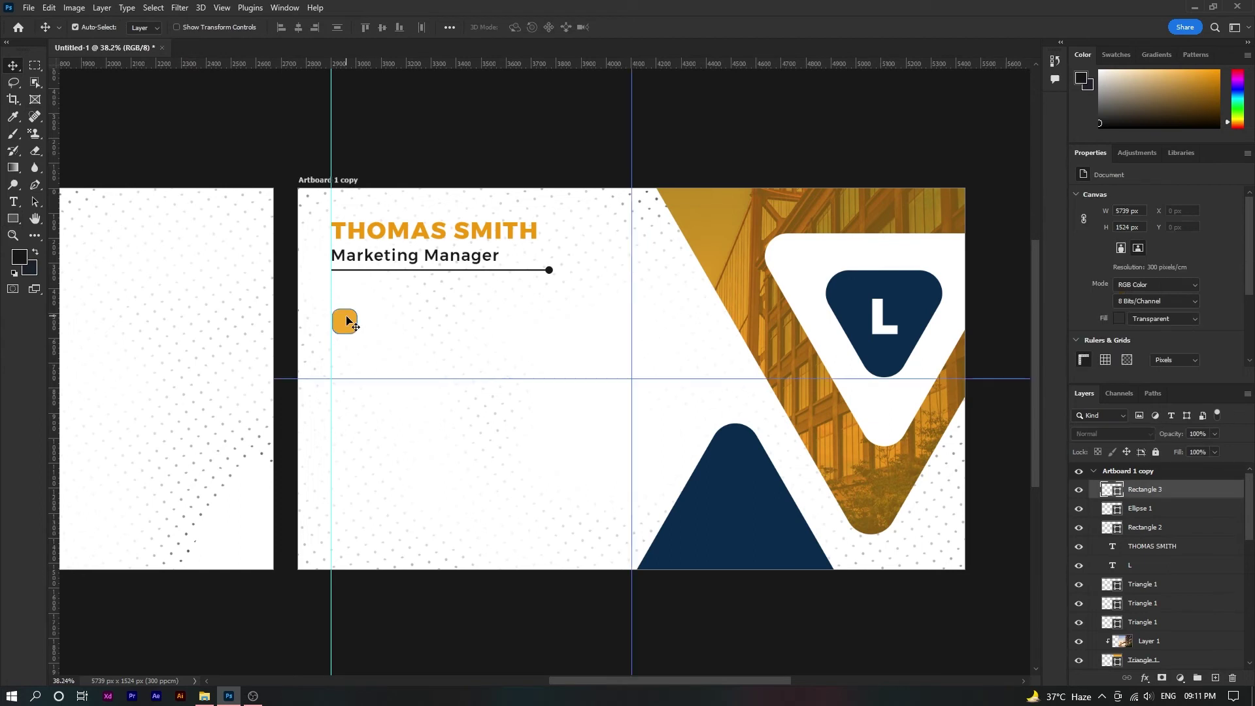
left_click_drag(344, 320, 341, 323)
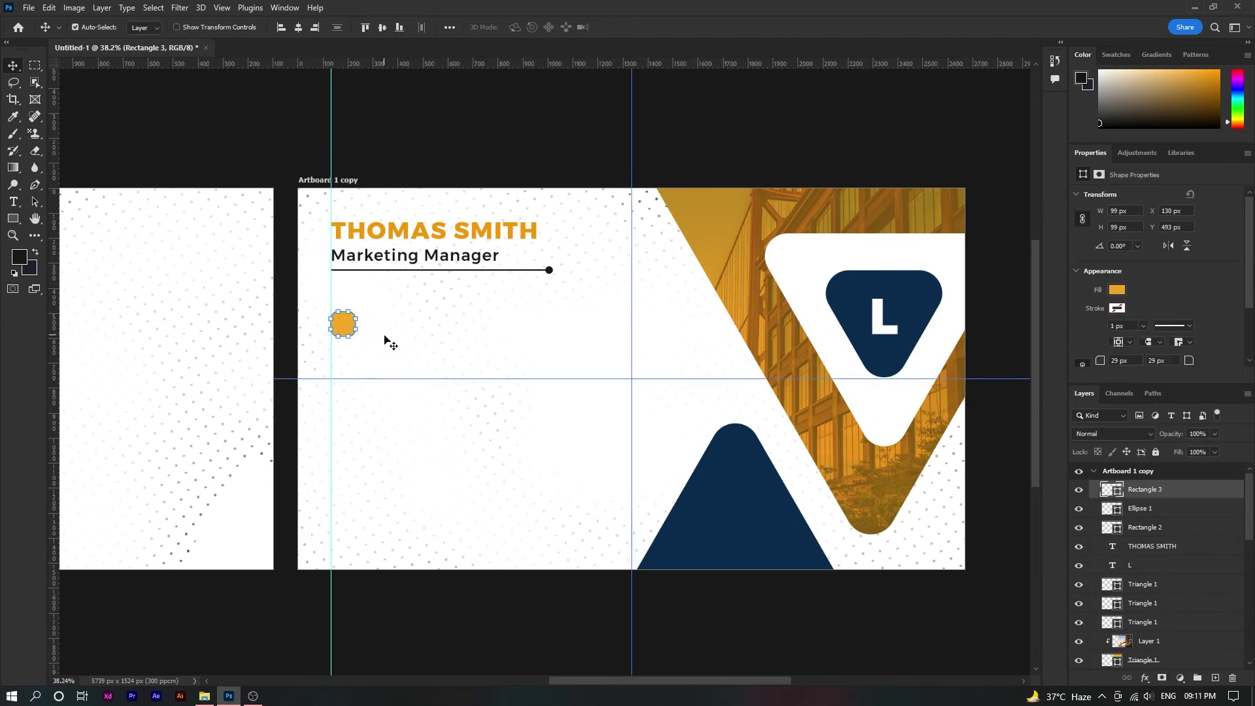
left_click(451, 358)
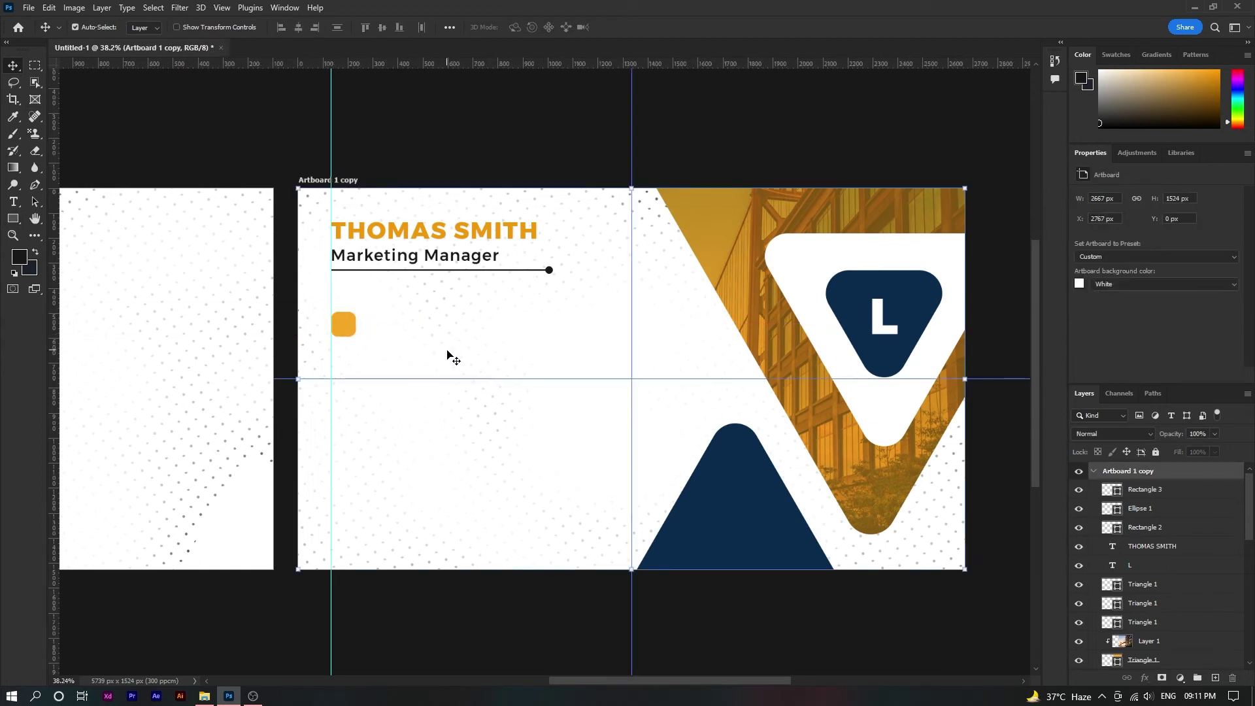
Drag the Address, Call and Email icon files from the assets folder onto the card
left_click(204, 695)
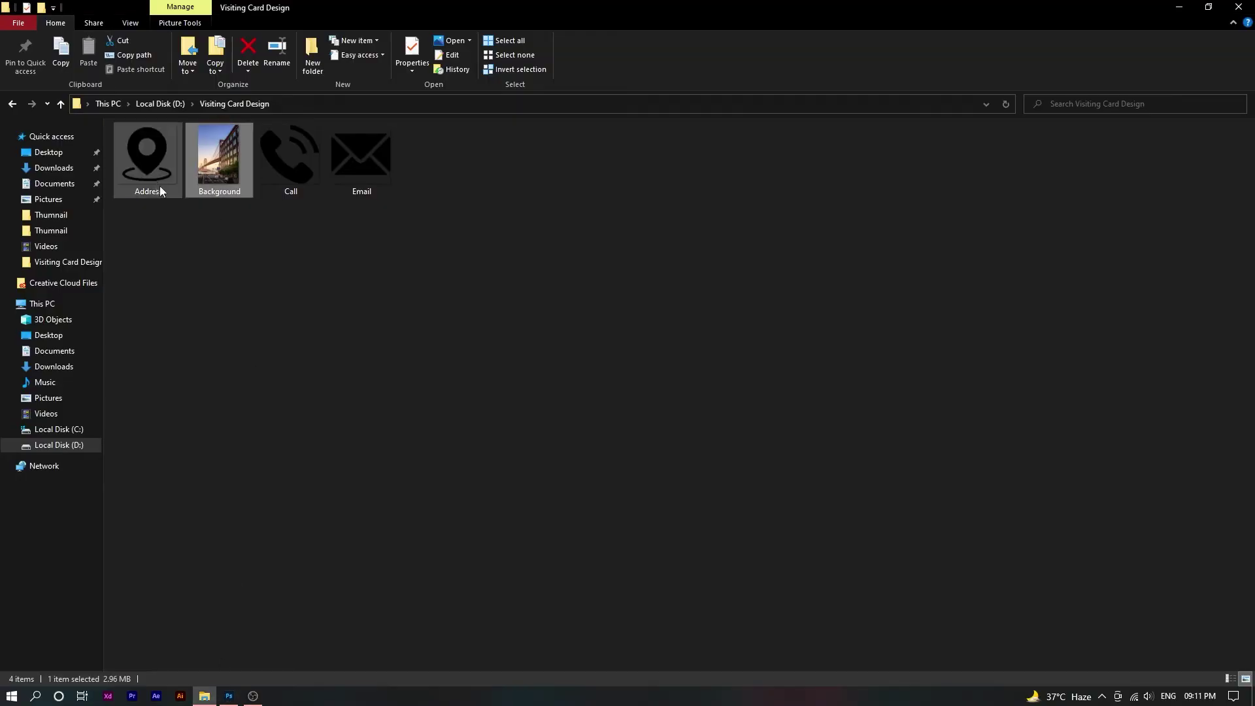
left_click(155, 188)
left_click(294, 171, "ctrl")
left_click(350, 178, "ctrl")
mouse_move(351, 177)
left_mouse_down()
mouse_move(231, 702)
mouse_move(508, 414)
left_mouse_up()
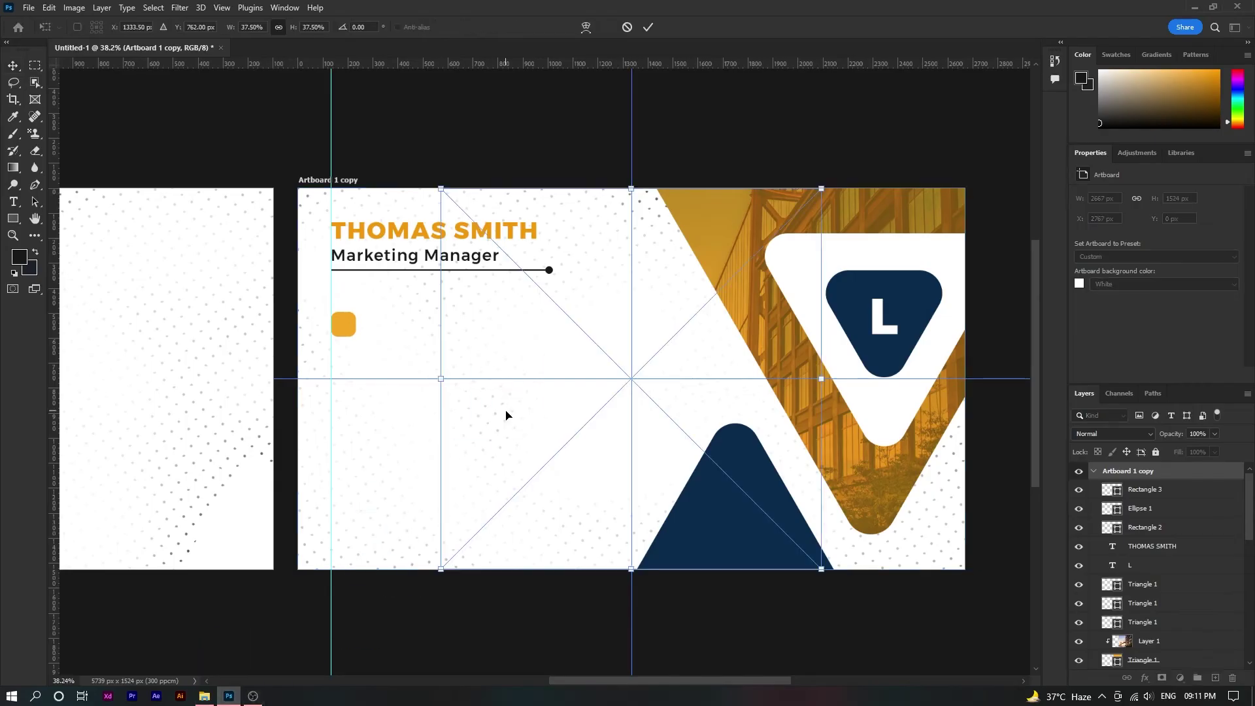
Place the three icons and scale them down together to about a fifth
key("Return")
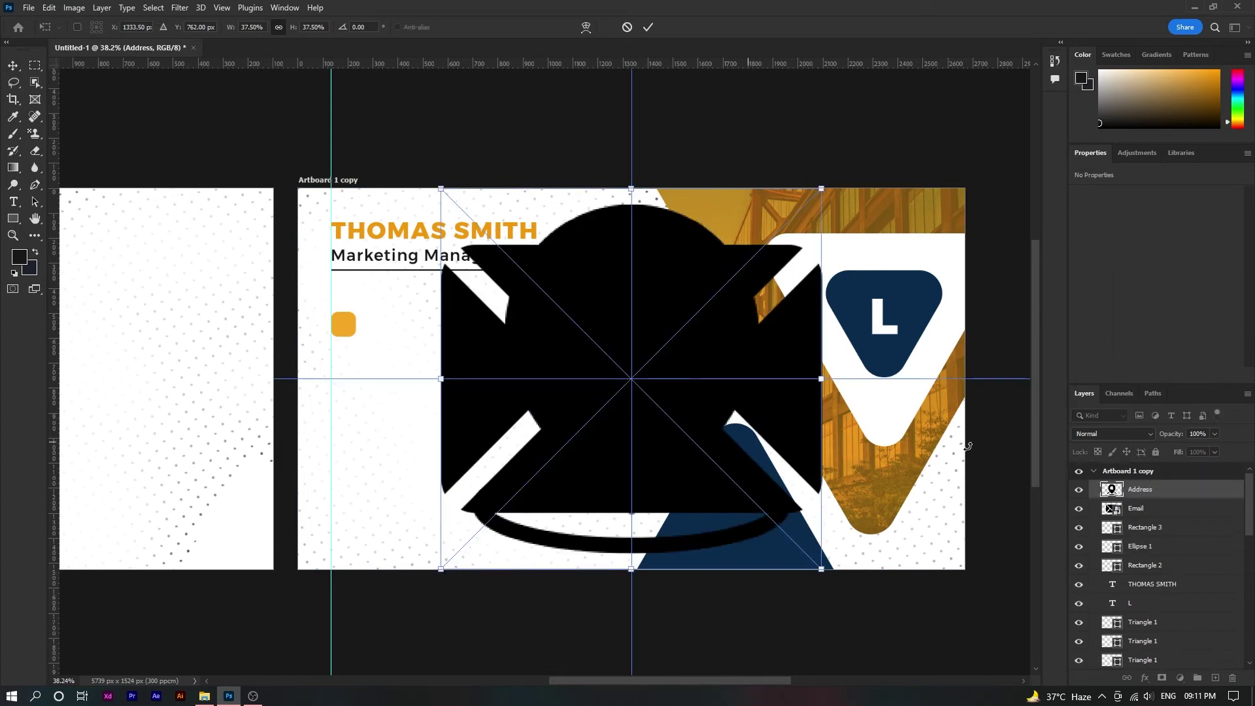
key("Return")
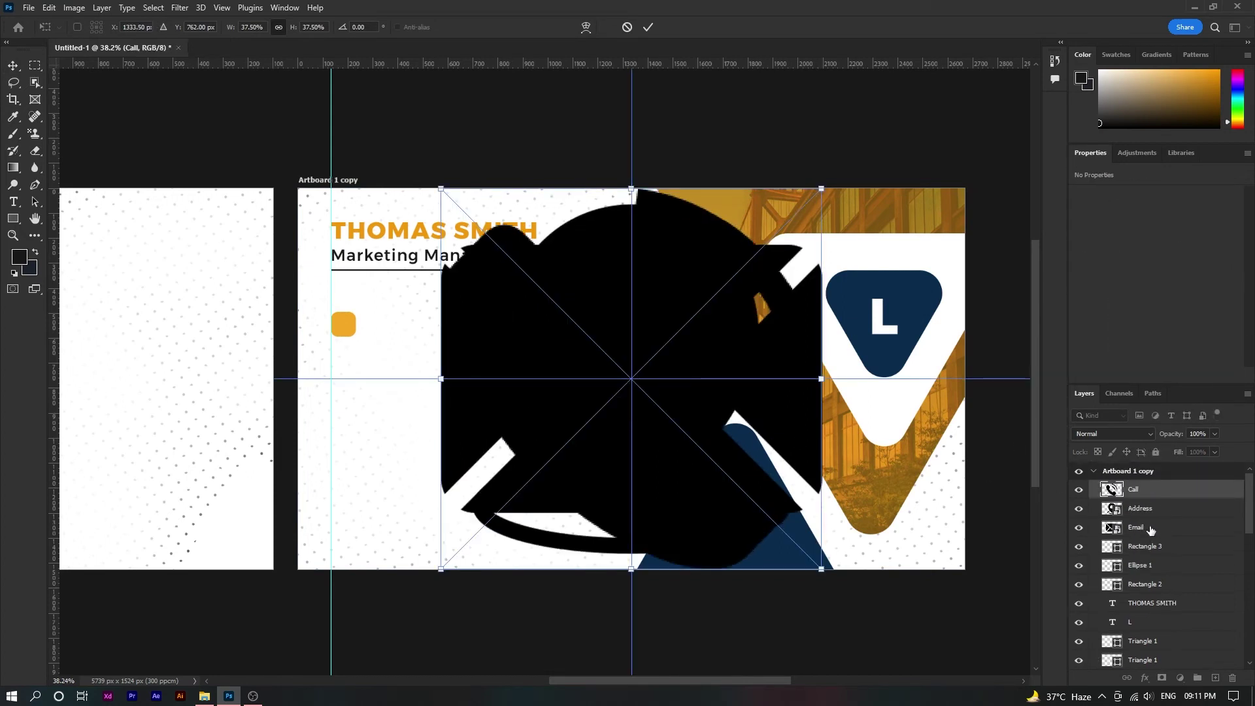
key("Return")
left_click(1158, 513, "shift")
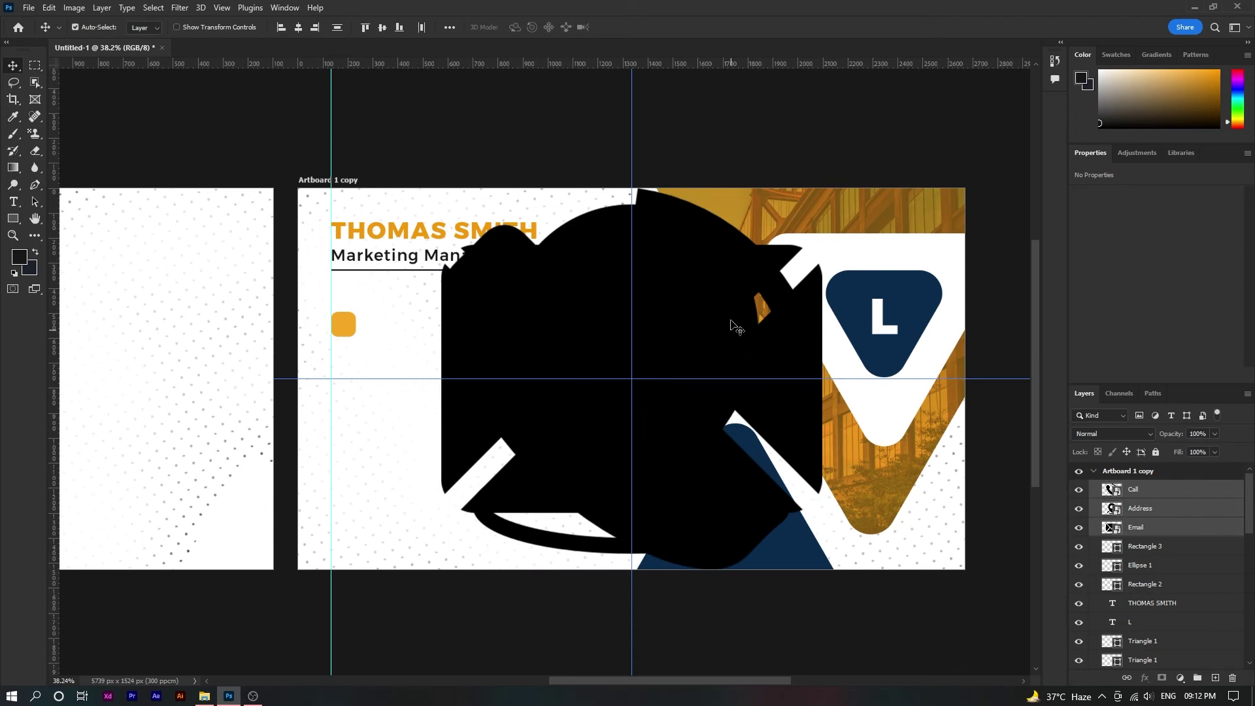
key("ctrl+t")
left_click_drag(821, 189, 673, 337)
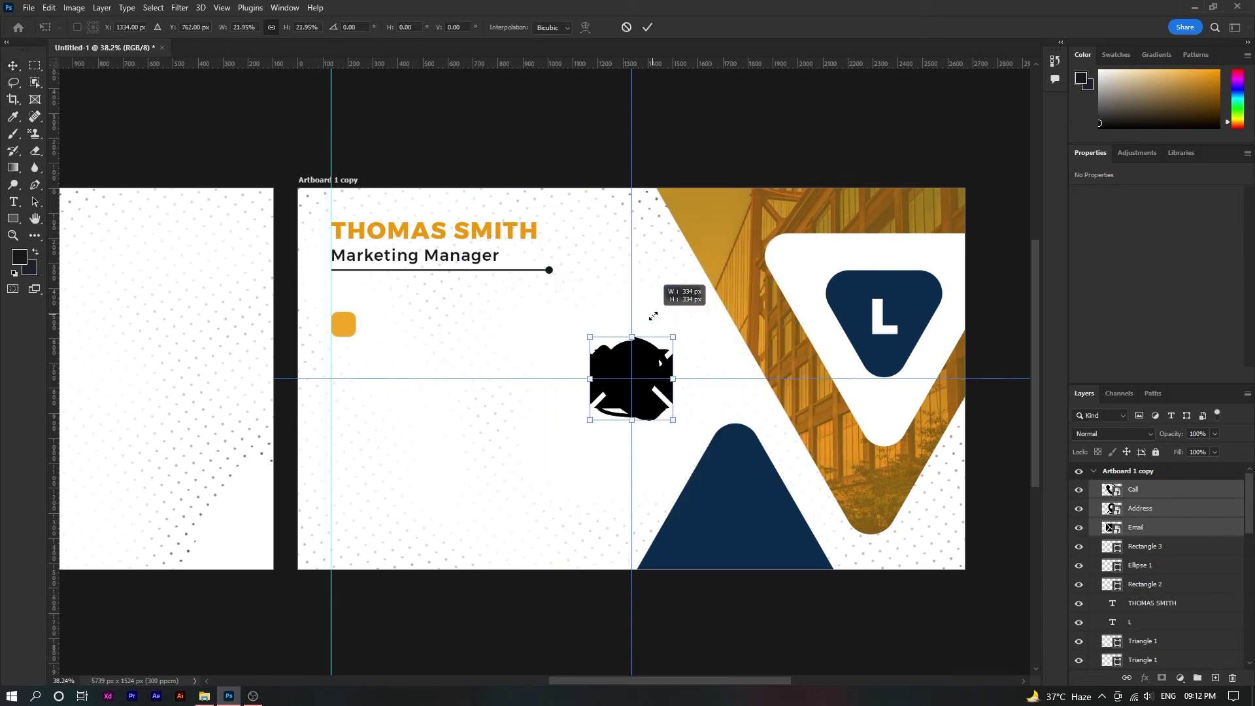
key("Return")
Move the envelope icon lower left and the phone icon beside the orange square
left_click(598, 444)
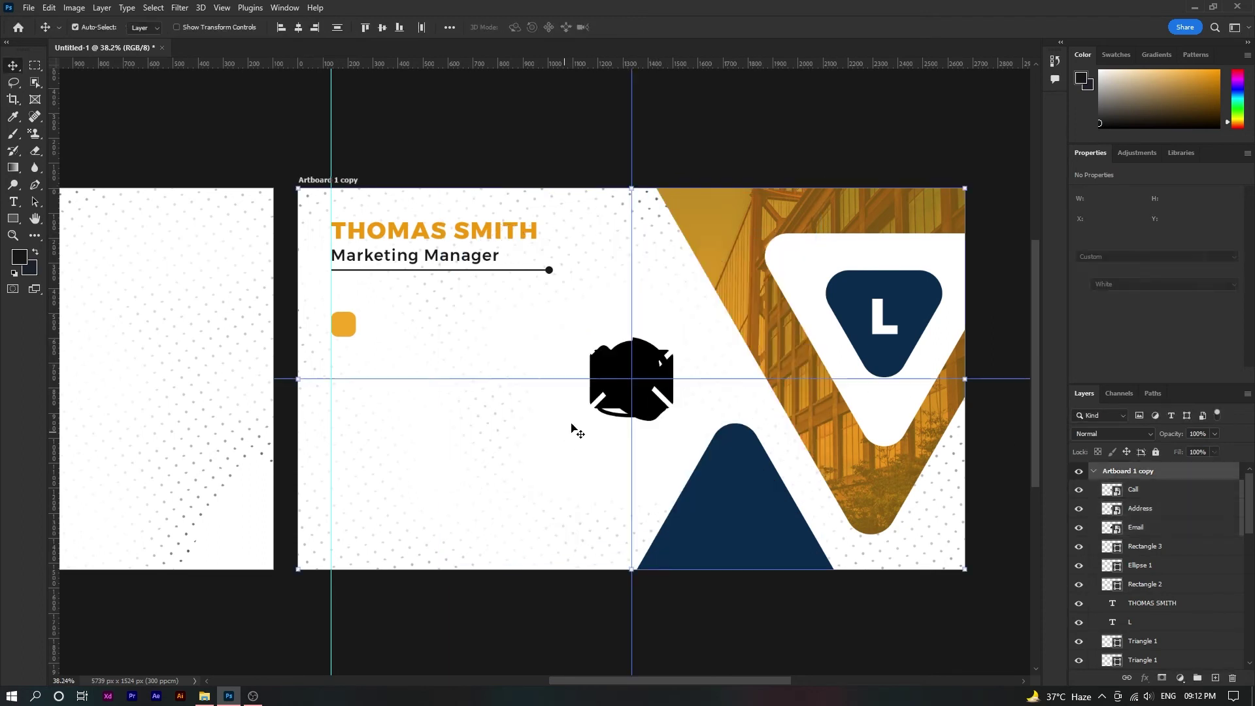
left_click(626, 364)
mouse_move(626, 364)
left_mouse_down()
mouse_move(520, 420)
mouse_move(397, 369)
mouse_move(477, 490)
left_mouse_up()
left_click_drag(624, 382, 374, 360)
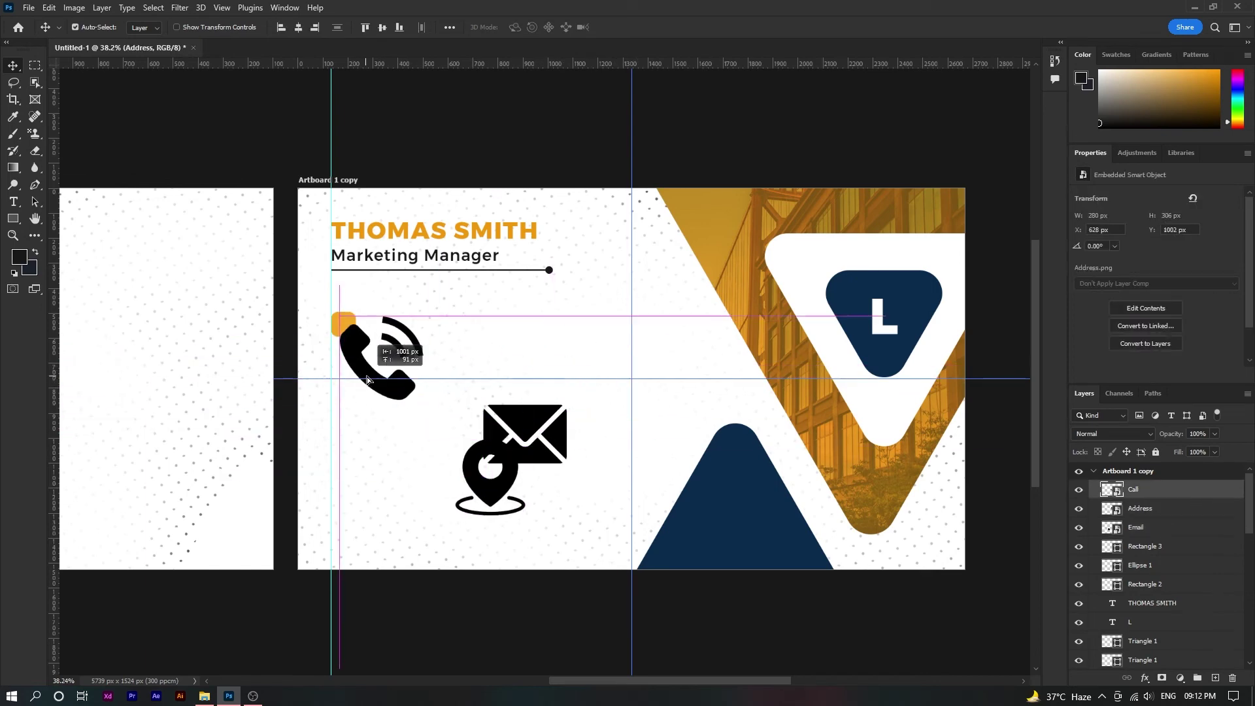
Enlarge the orange square to 104.64 px and shift it 10 px left
scroll(315, 304, "up", 2)
scroll(316, 304, "up", 1)
scroll(364, 327, "up", 2)
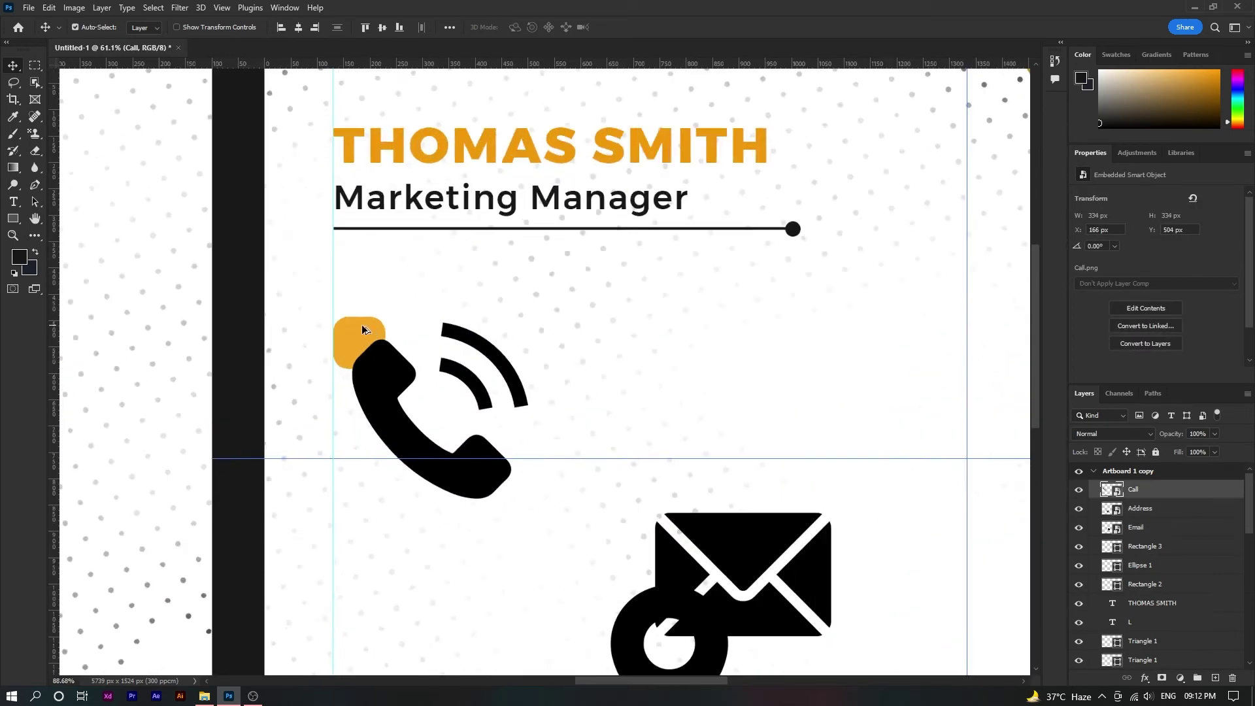
scroll(363, 327, "up", 2)
left_click(365, 389)
key("ctrl+t")
left_click_drag(391, 373, 372, 391)
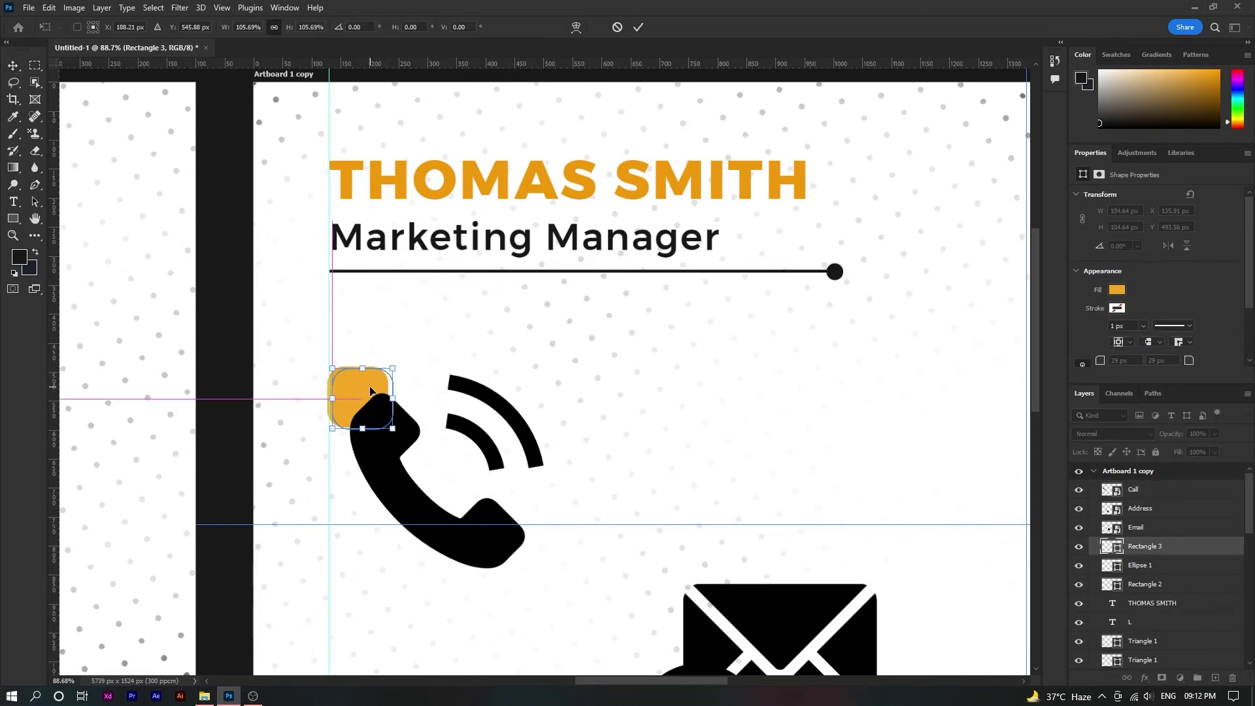
key("Return")
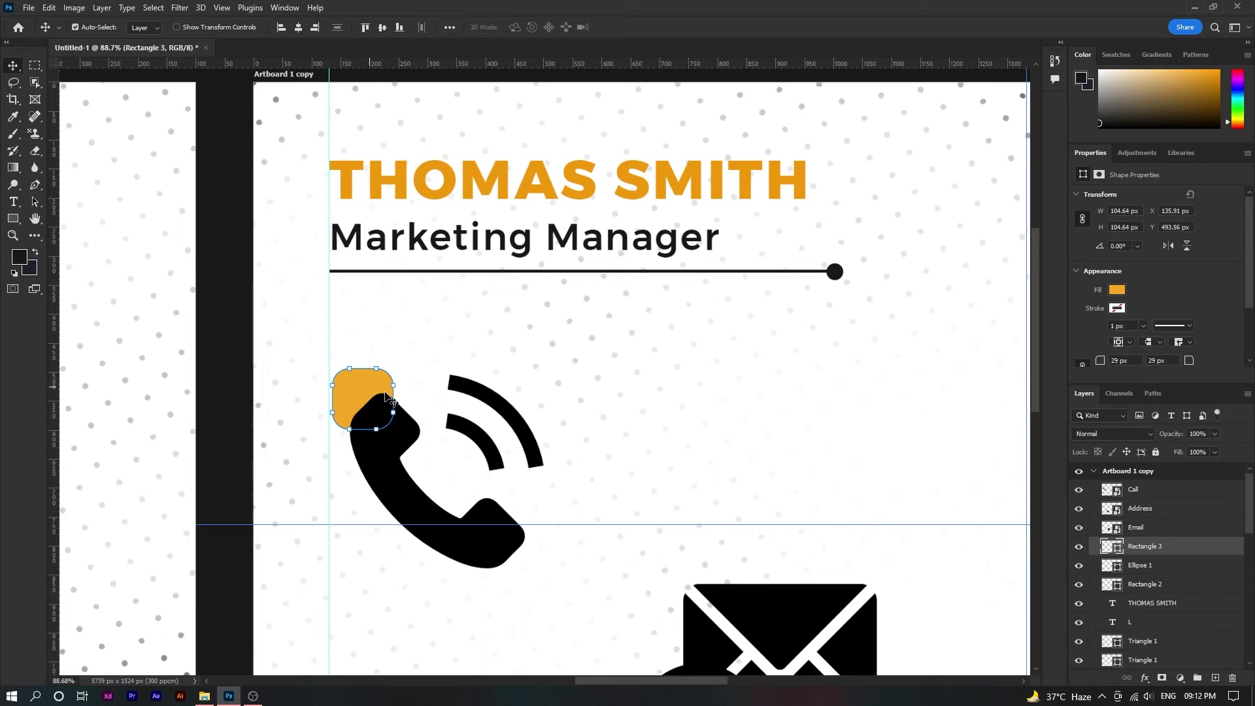
key("shift+Left")
Rasterize the Call, Address and Email layers and select the phone icon's pixels
left_click(1176, 492)
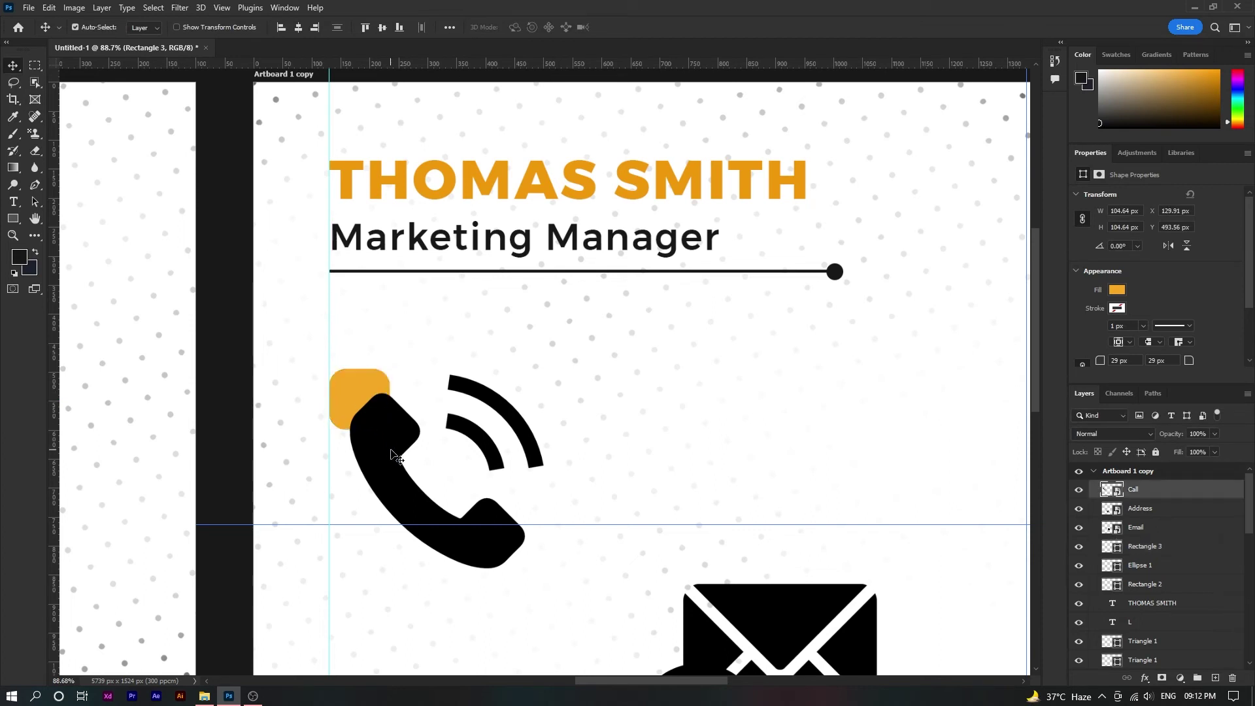
left_click(1158, 528, "shift")
right_click(1158, 528)
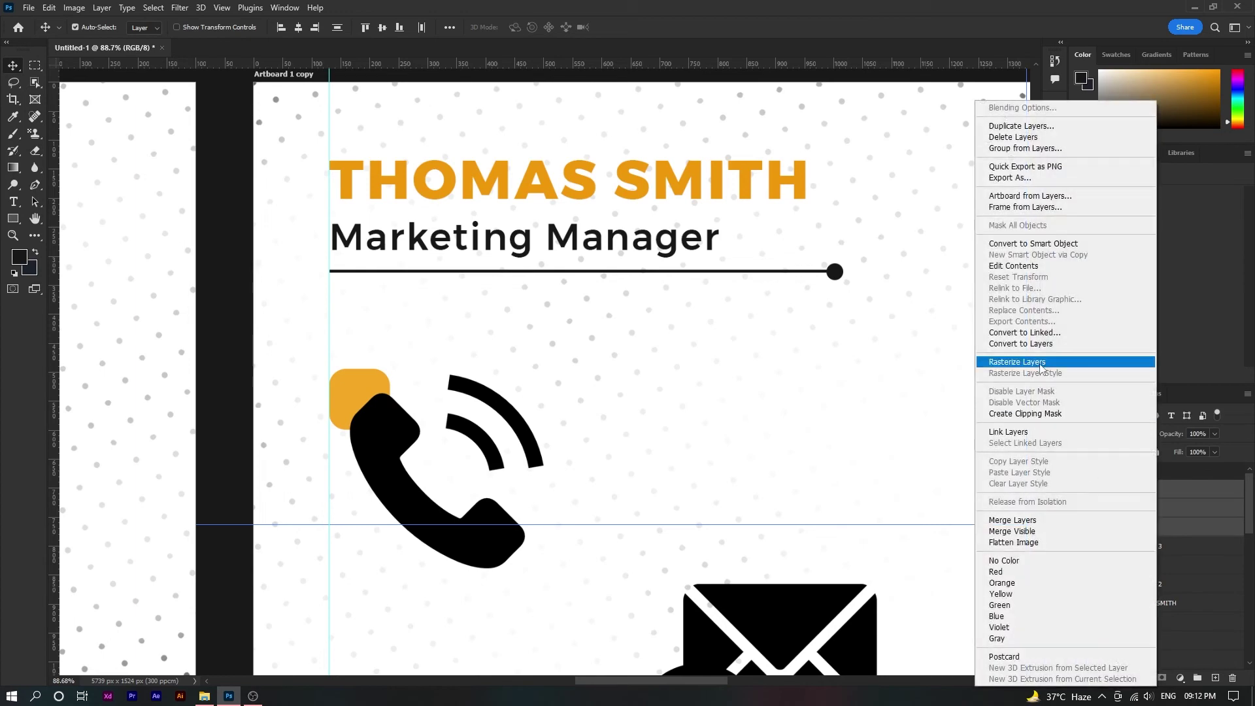
left_click(1111, 360)
left_click(1120, 494)
right_click(1115, 491)
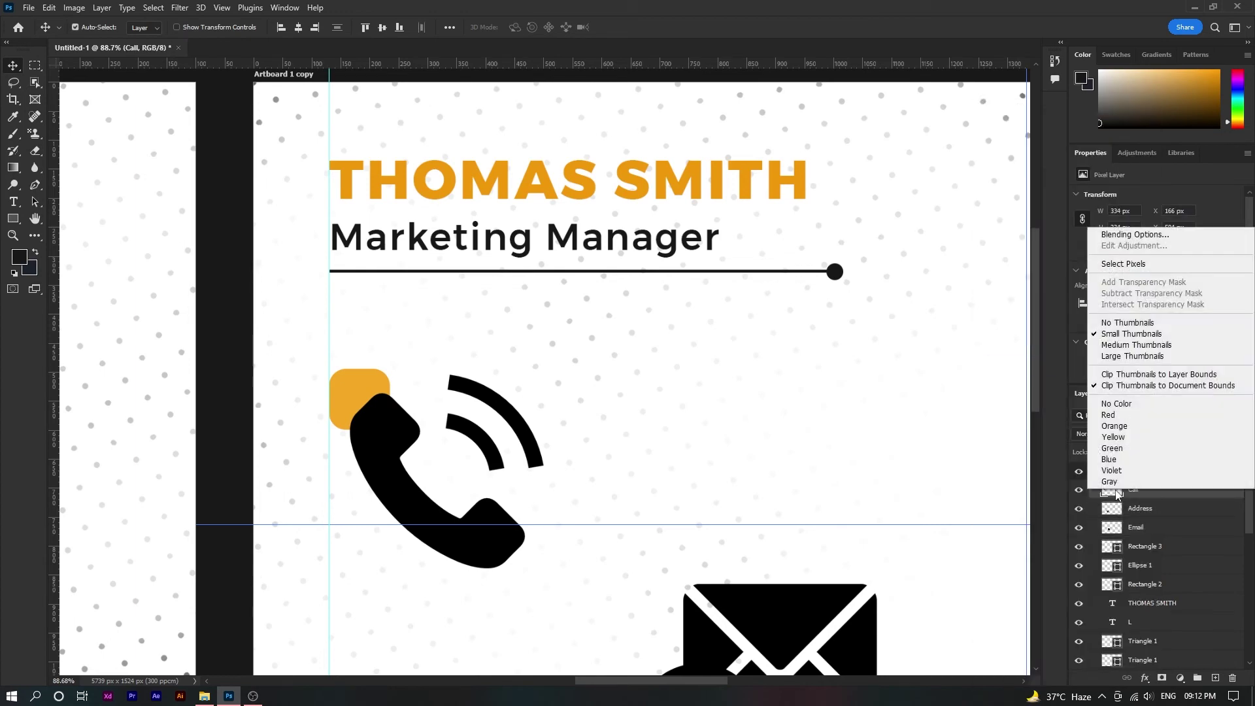
left_click(1123, 263)
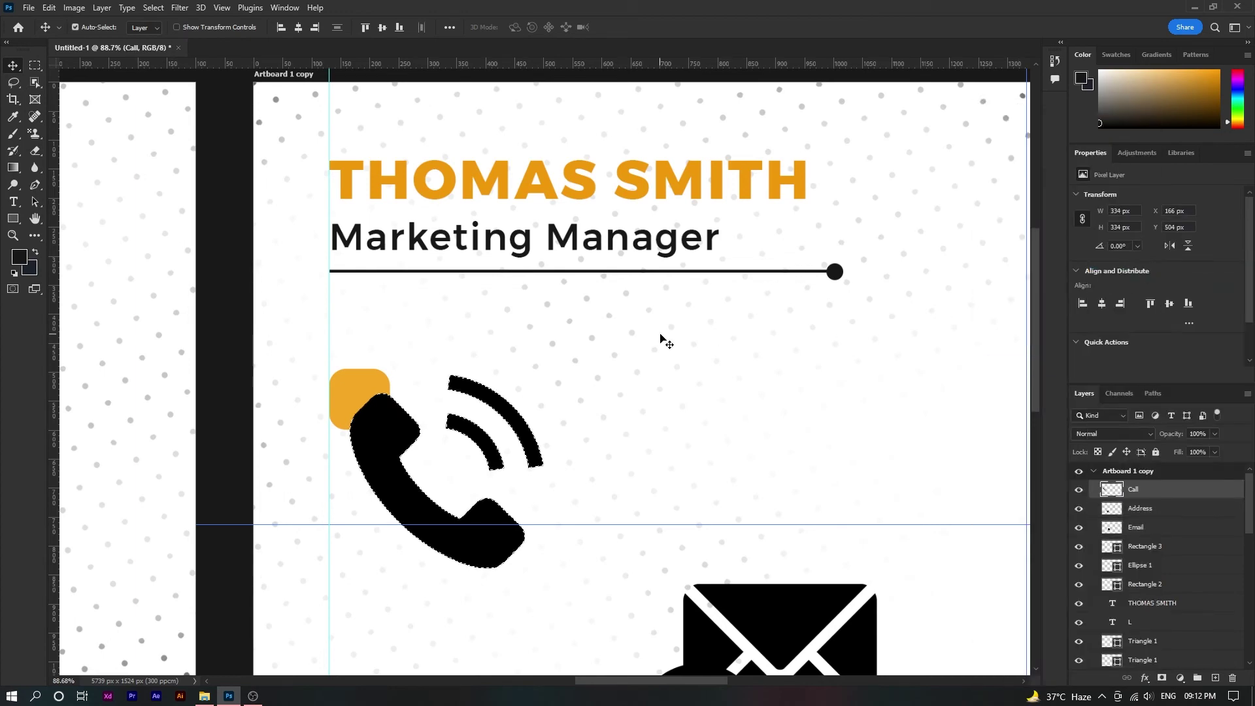
Fill the phone icon white and resize it to about a quarter size
left_click(30, 270)
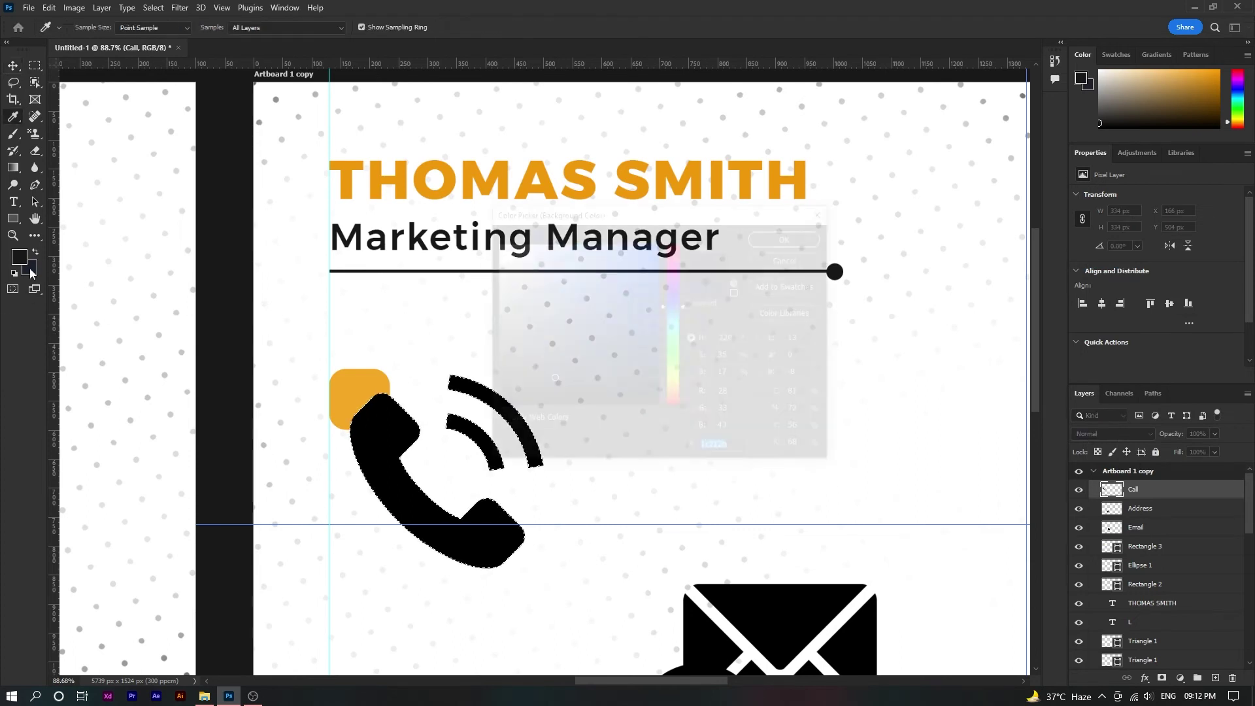
key("Return")
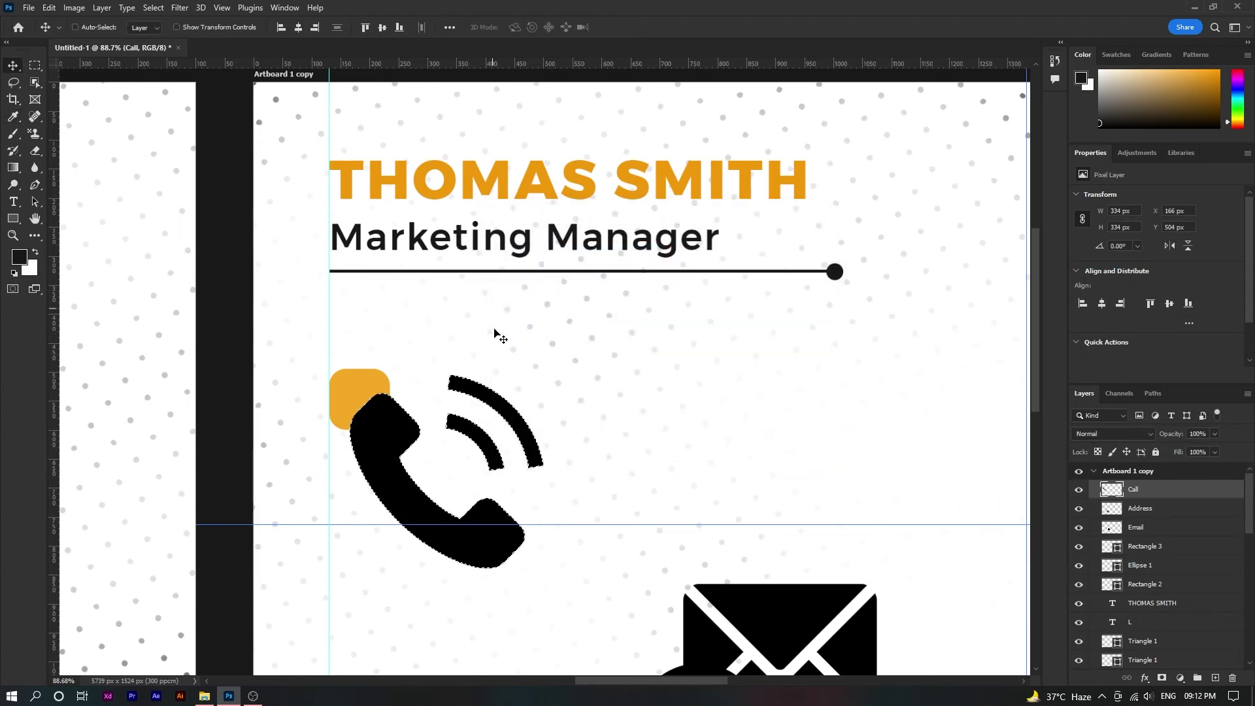
key("ctrl+BackSpace")
key("ctrl+t")
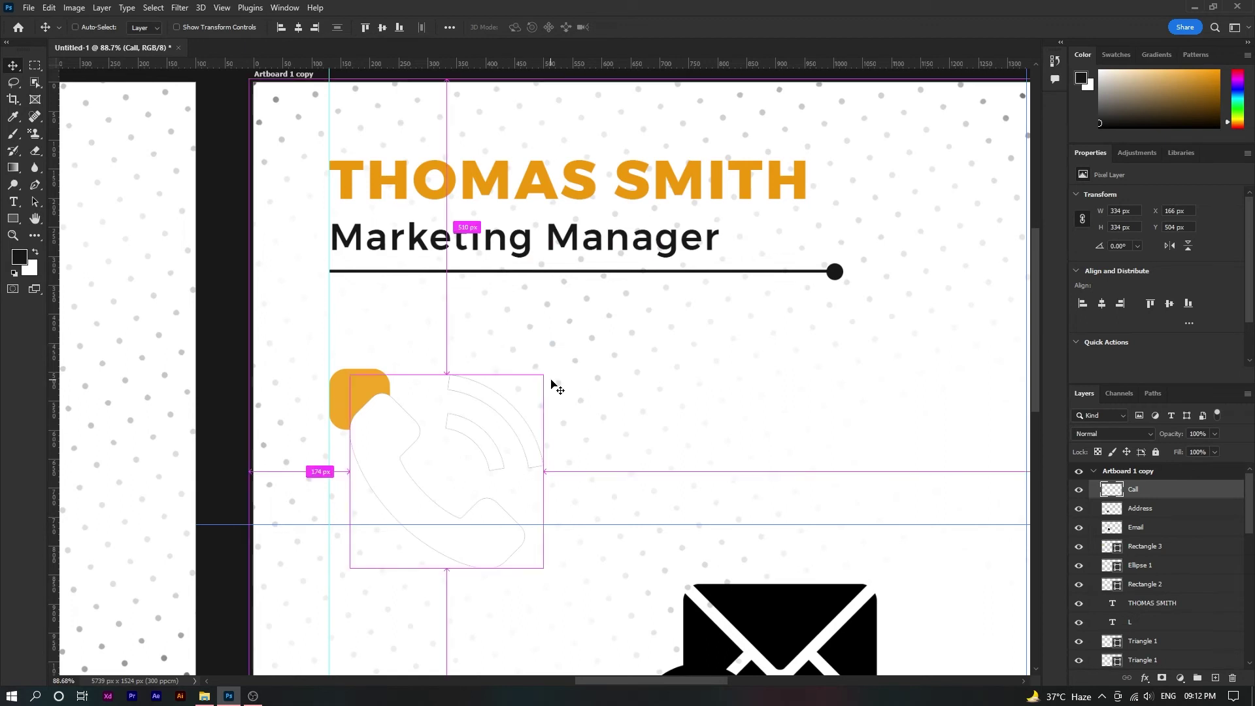
left_click_drag(542, 377, 460, 457)
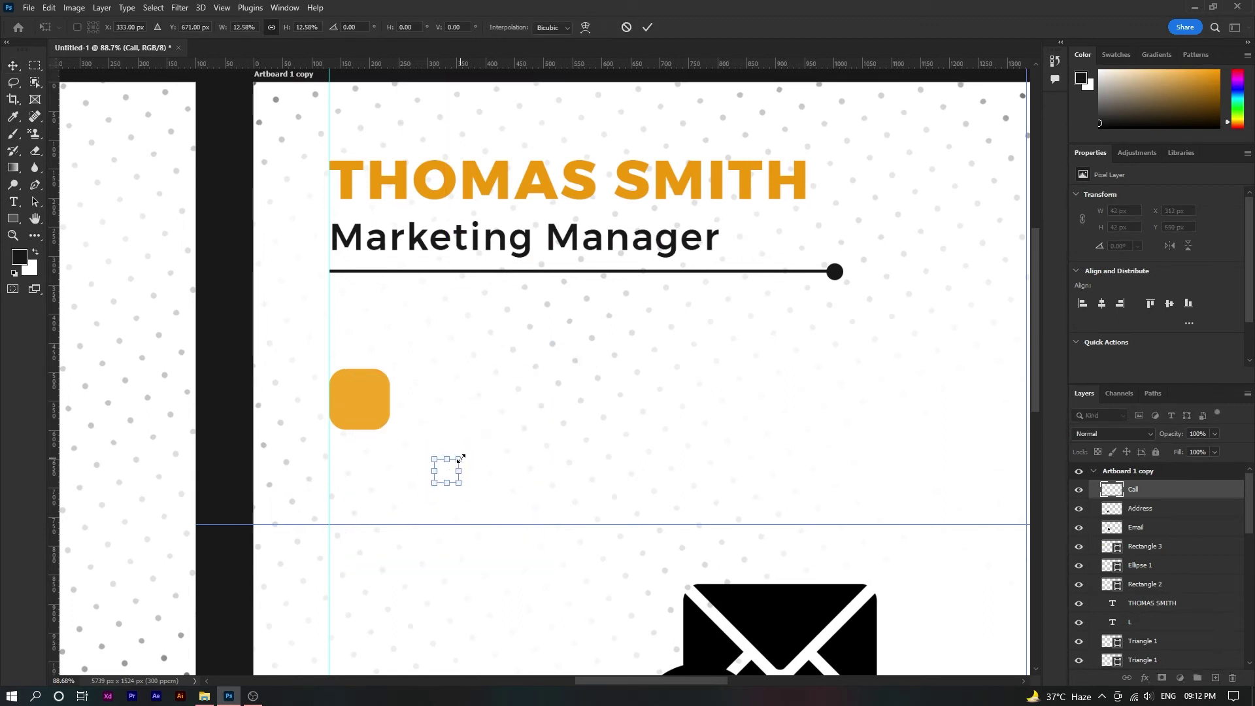
mouse_move(460, 458)
left_mouse_down()
mouse_move(470, 448)
mouse_move(350, 408)
left_mouse_up()
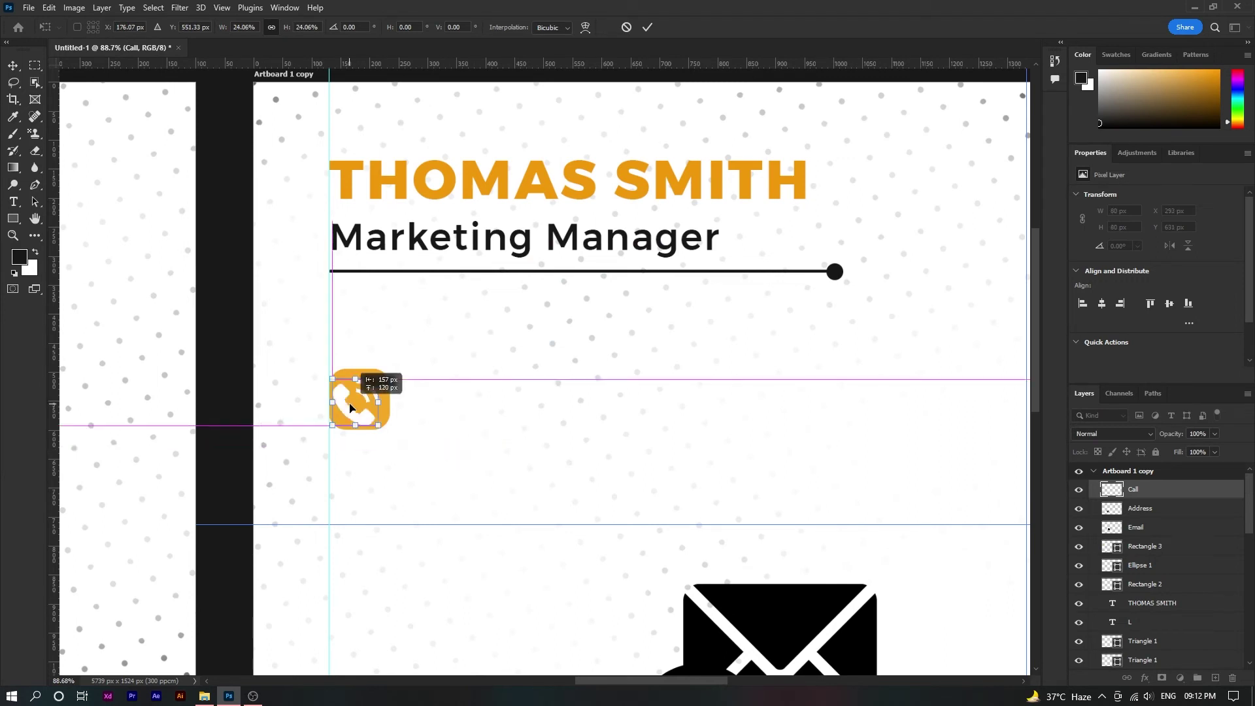
key("Return")
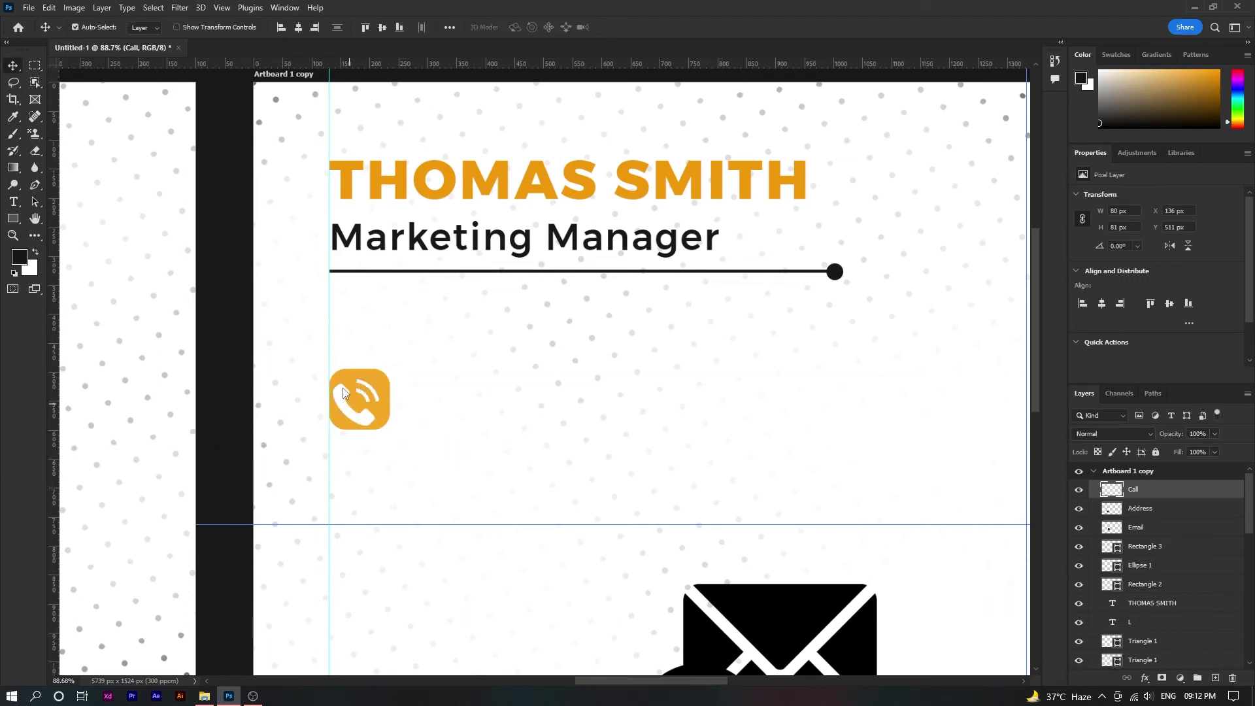
Shift the handset right and arrow-nudge it to centre inside the orange square
scroll(343, 392, "up", 3)
key("ctrl+t")
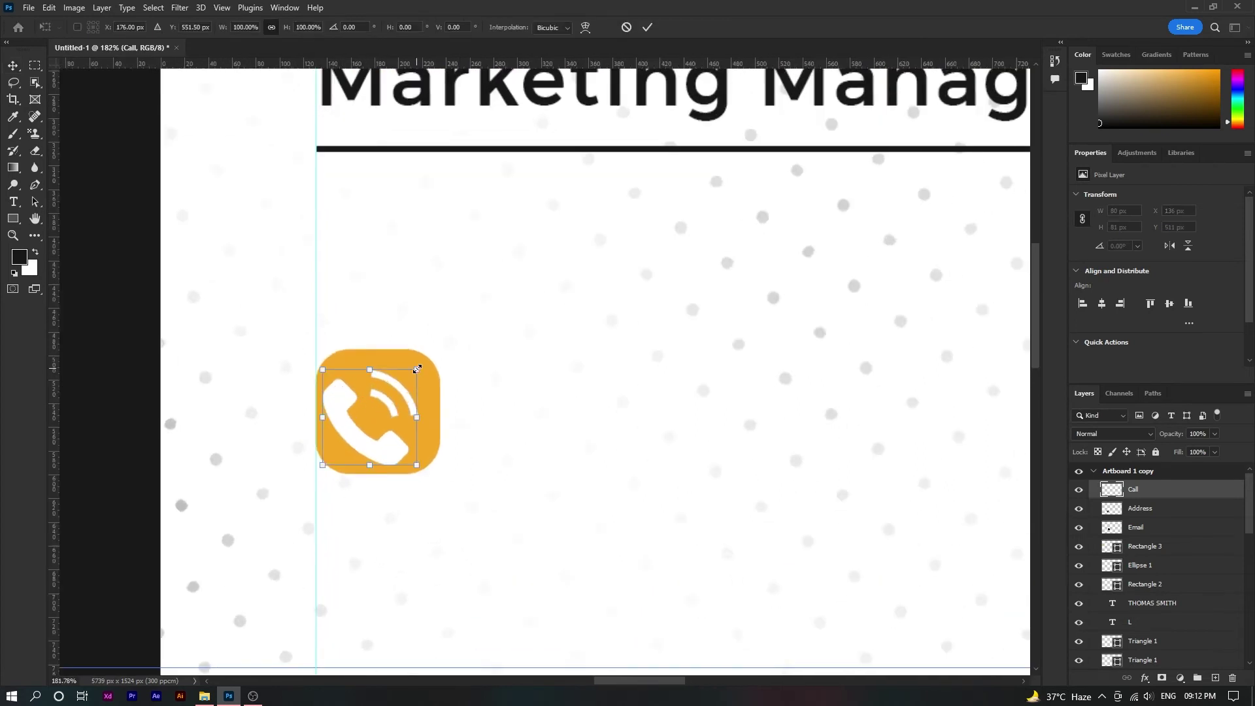
left_click_drag(389, 401, 403, 398)
type("188")
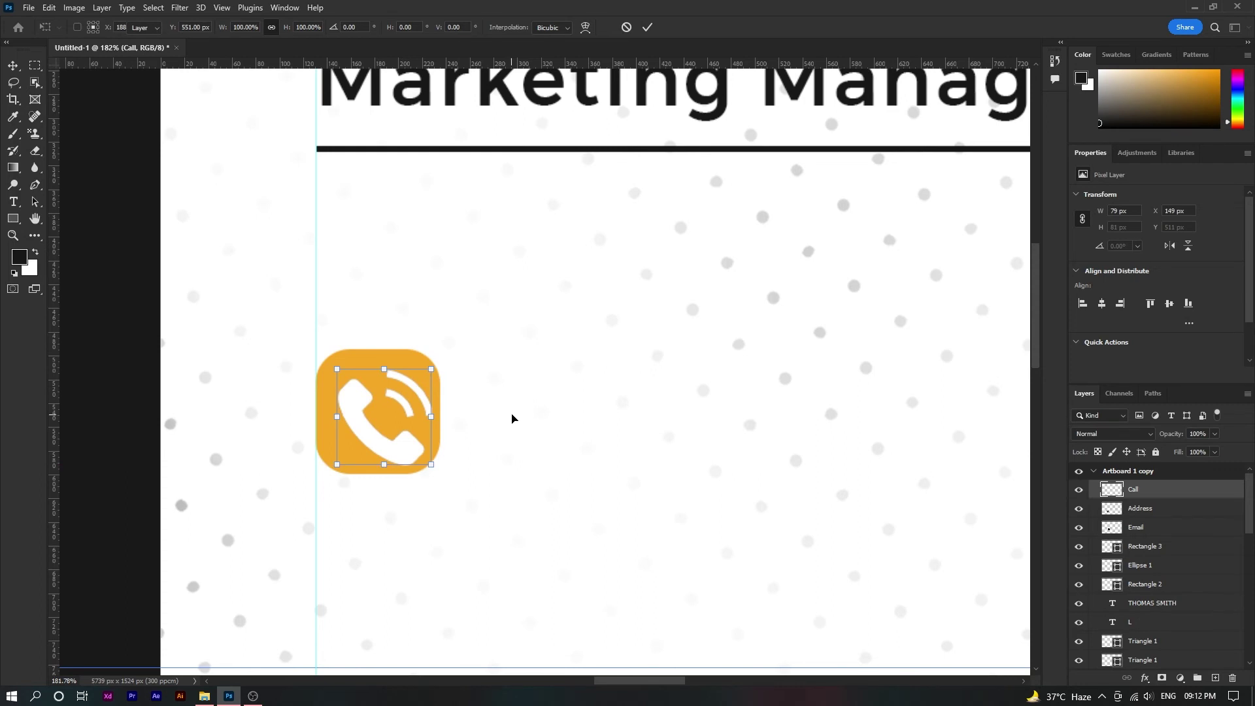
key("Return")
key("Right")
key("Right")
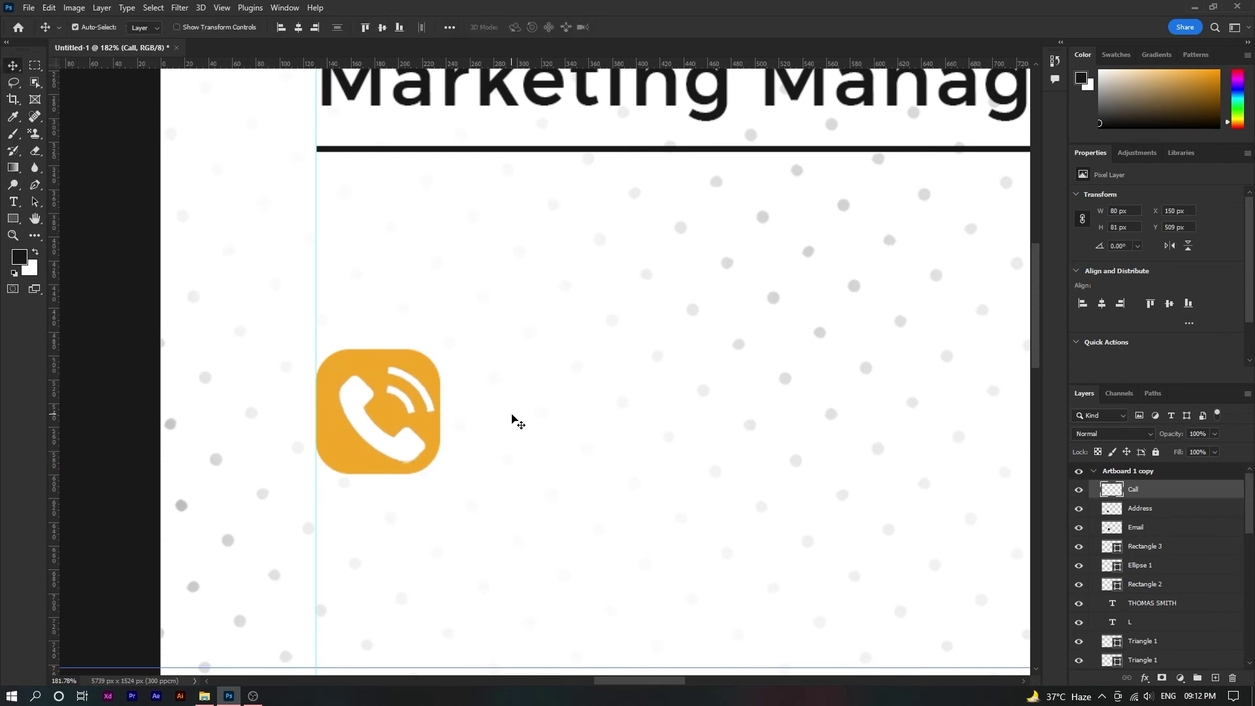
key("Right")
key("Right")
key("Up")
key("Left")
key("Left")
key("Left")
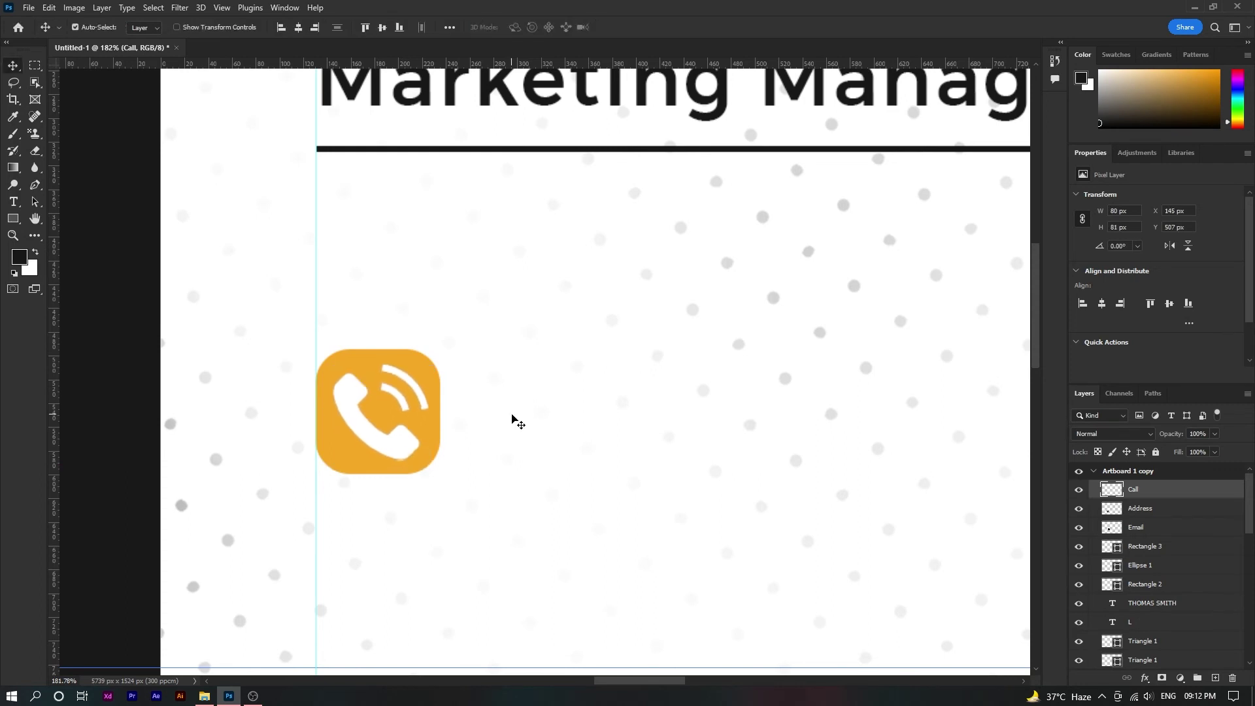
key("Up")
key("Up")
Shrink the handset to about 91% and zoom out to the whole back card
key("ctrl+t")
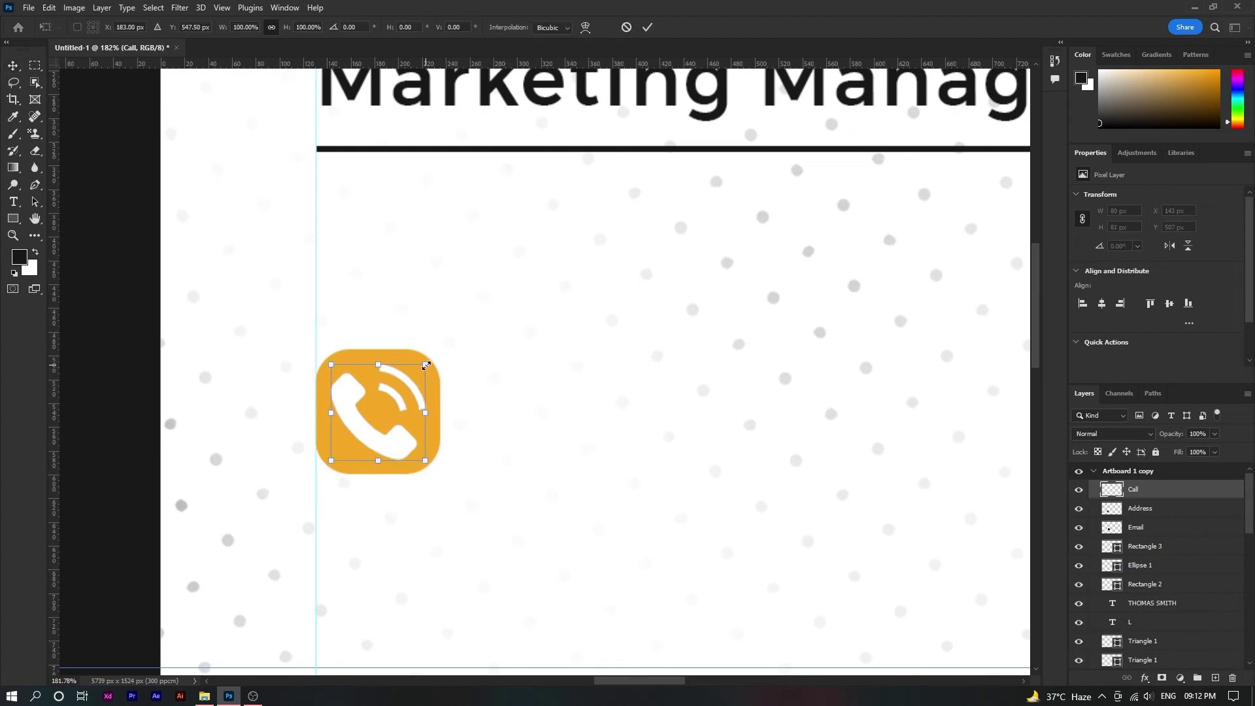
left_click_drag(425, 364, 422, 370)
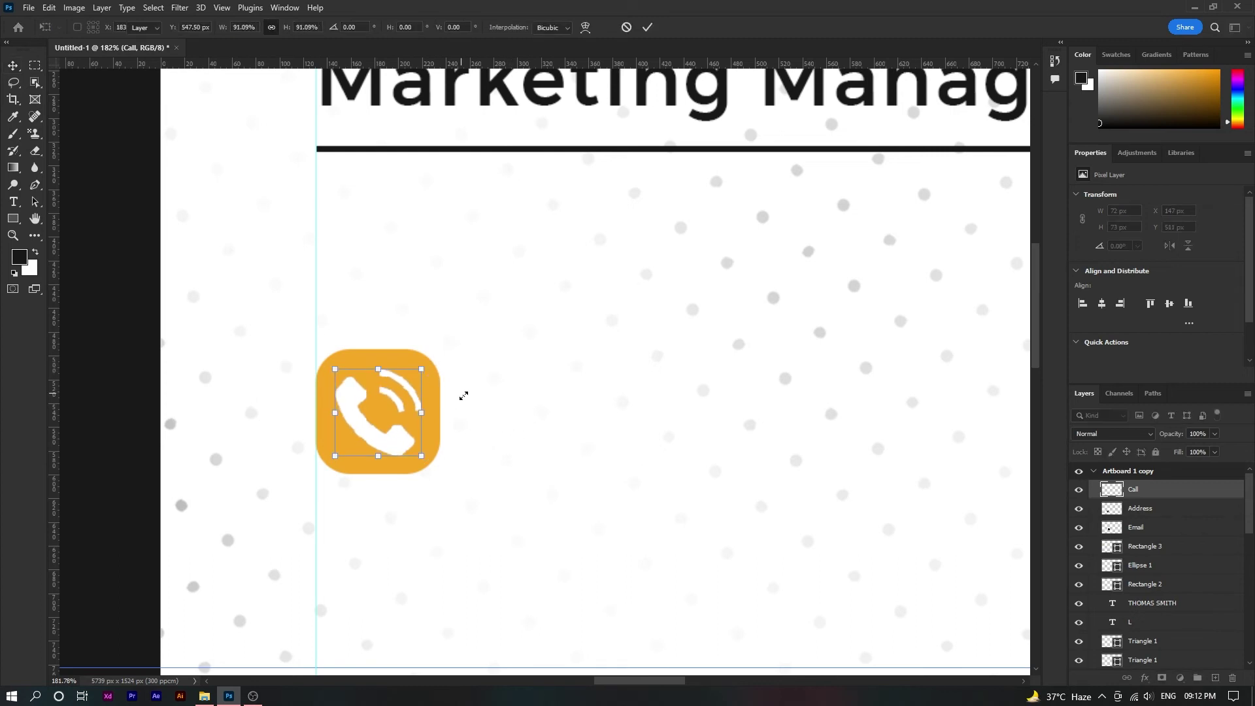
key("Return")
scroll(471, 400, "down", 5)
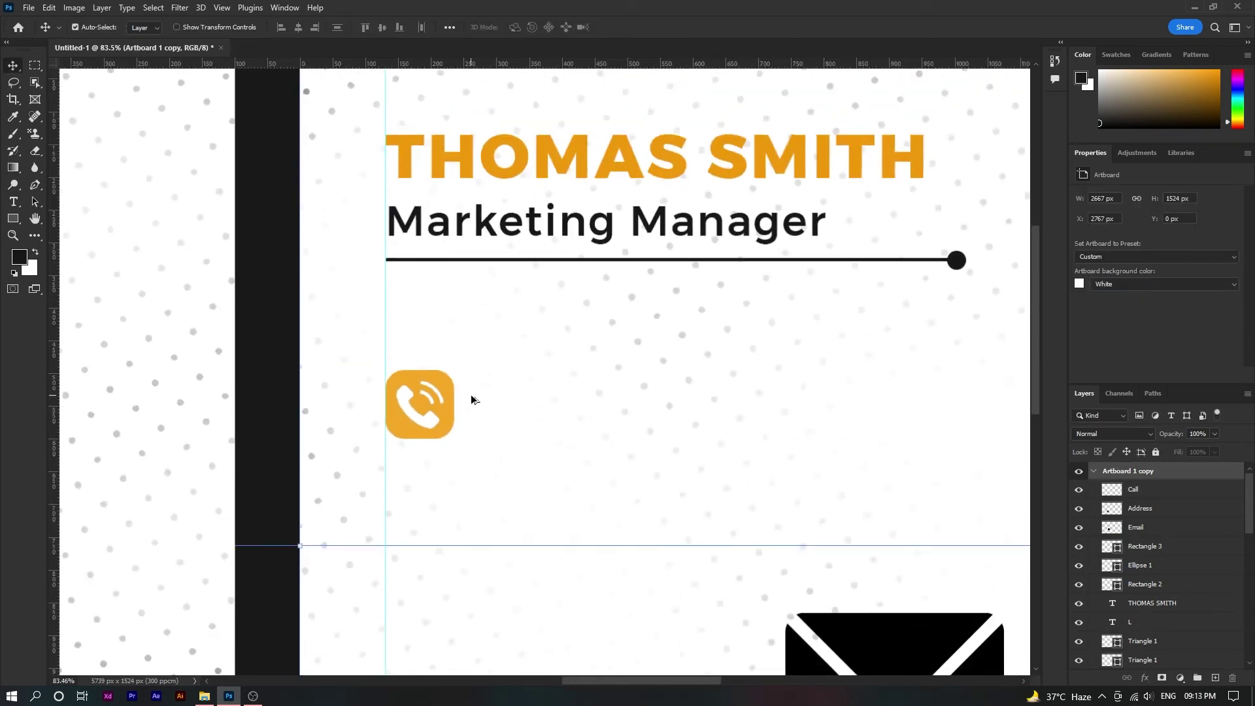
scroll(470, 400, "down", 2)
left_click_drag(541, 390, 374, 333)
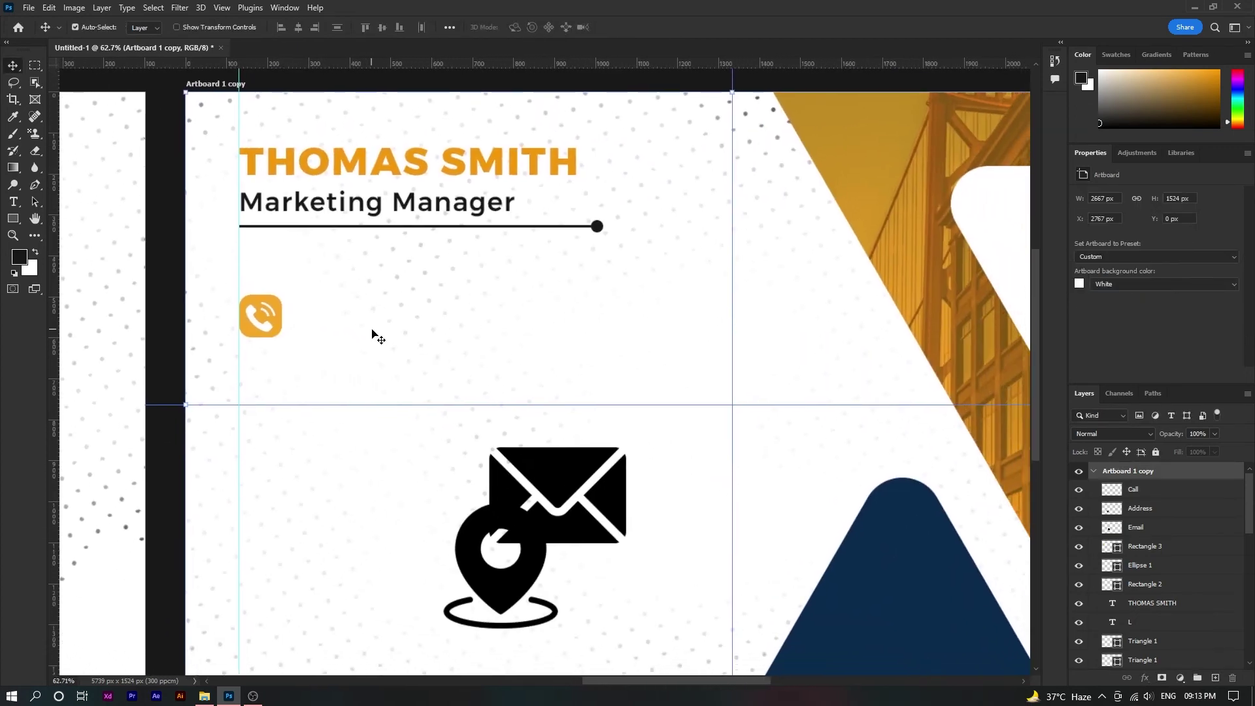
scroll(376, 336, "down", 3)
Start a text layer beside the call icon in Roboto Regular, 7 pt, tracking 25
key("t")
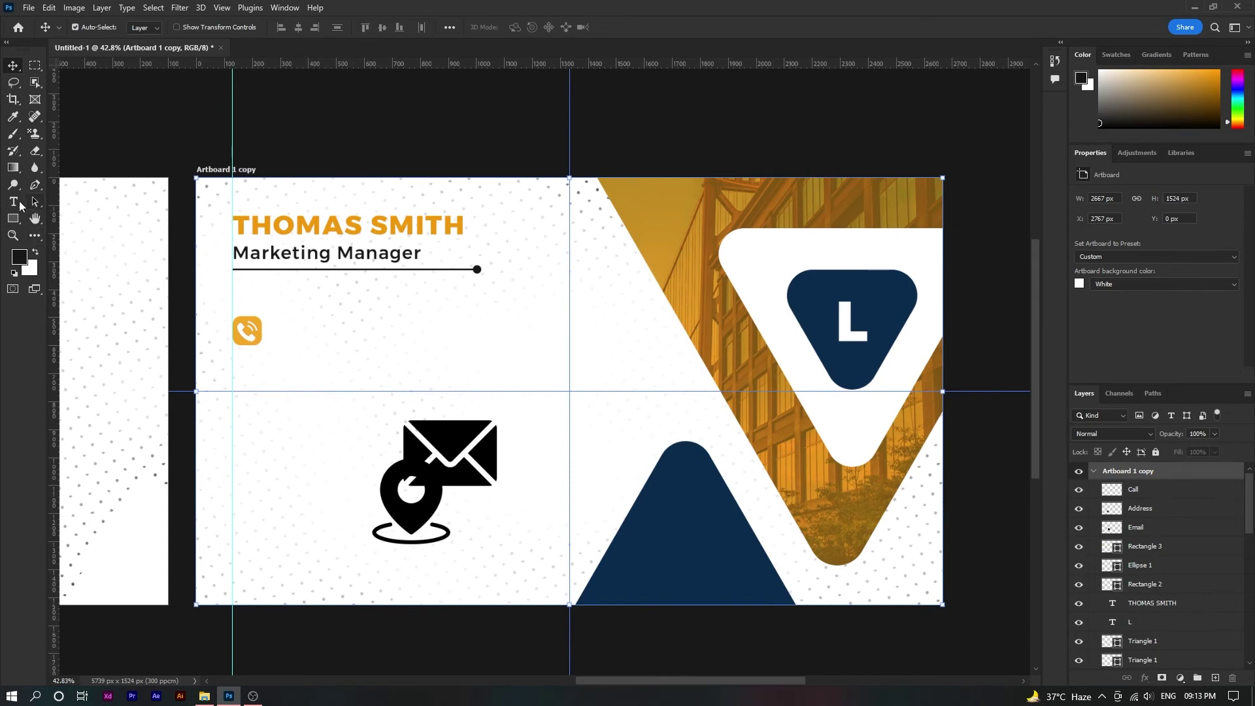
left_click(343, 348)
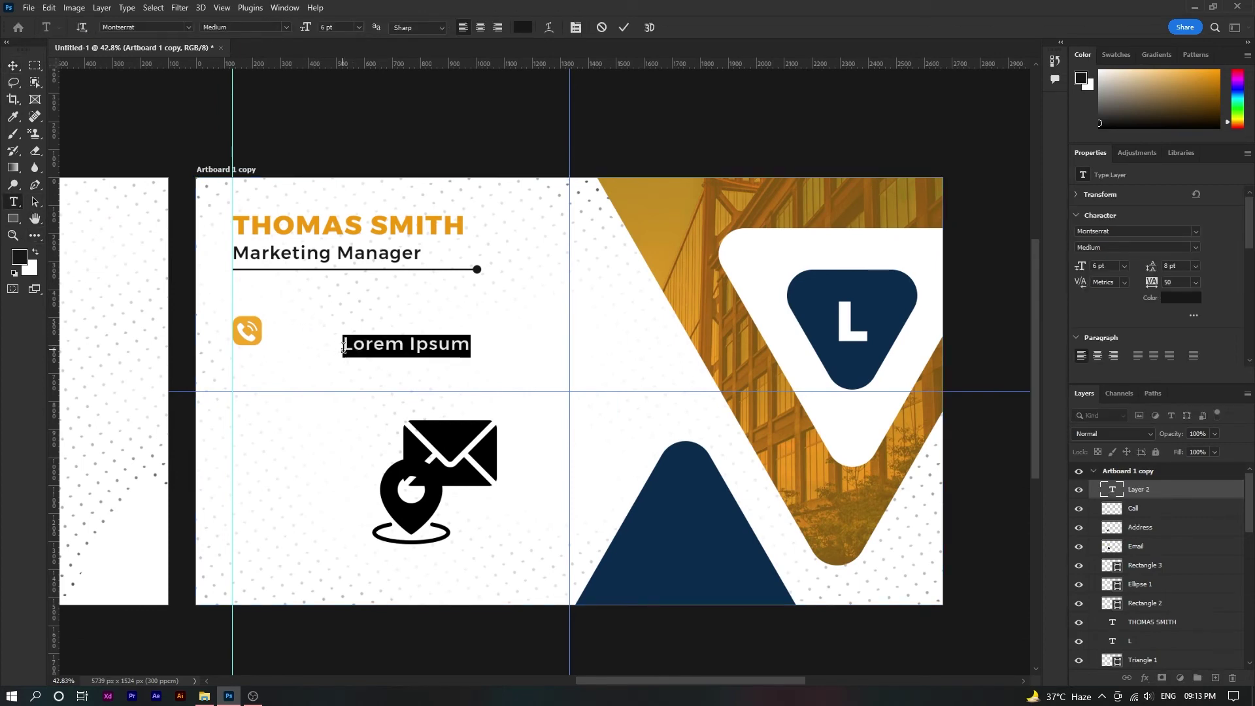
left_click(152, 27)
type("roboto")
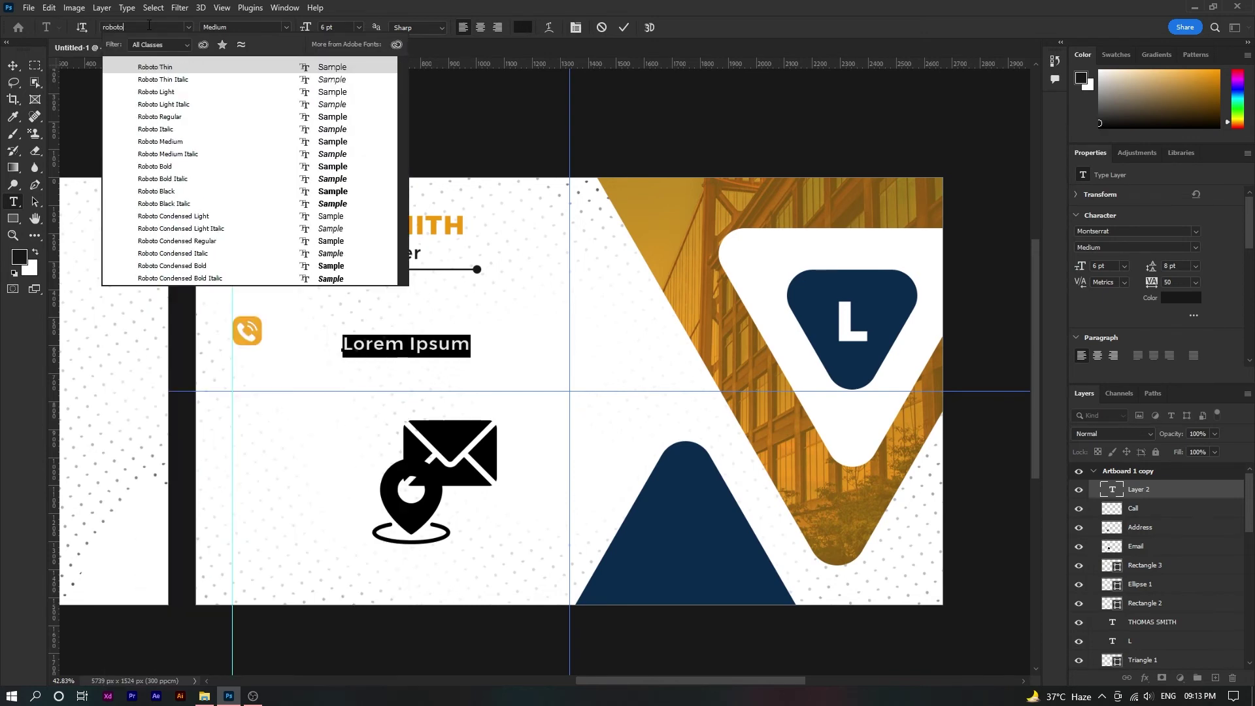
left_click(192, 118)
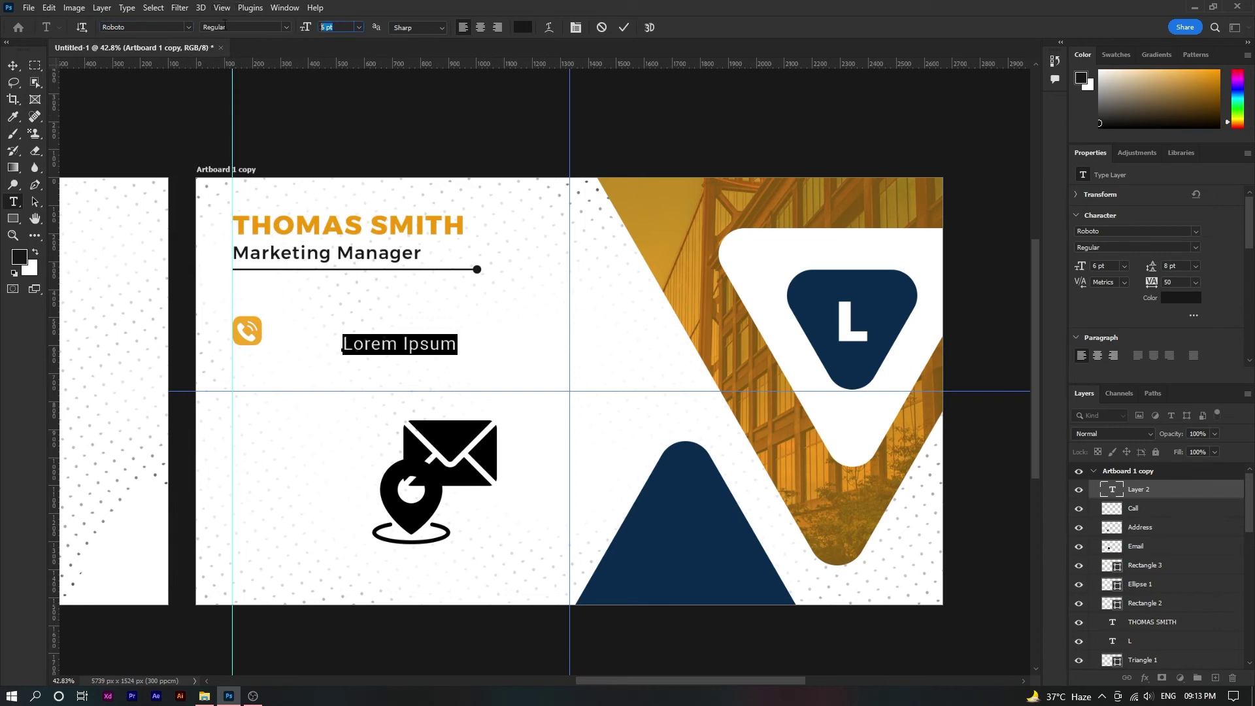
left_click(341, 27)
type("7")
key("Return")
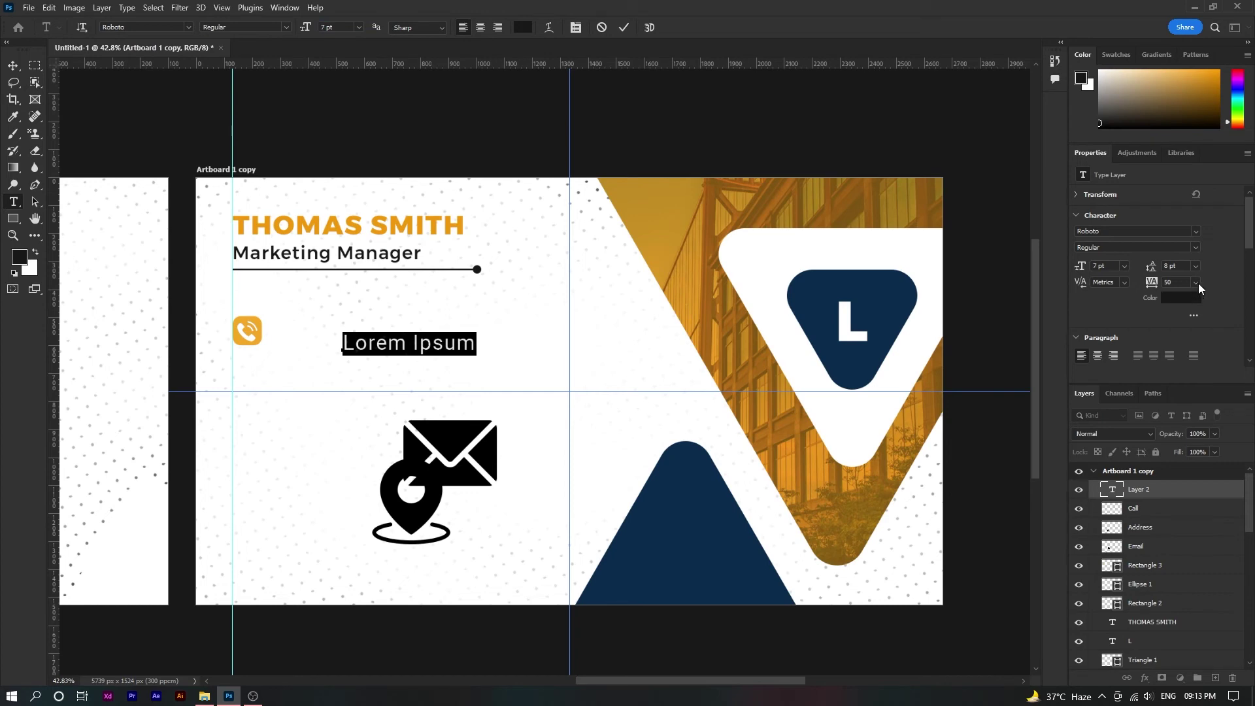
left_click(1196, 283)
left_click(1185, 393)
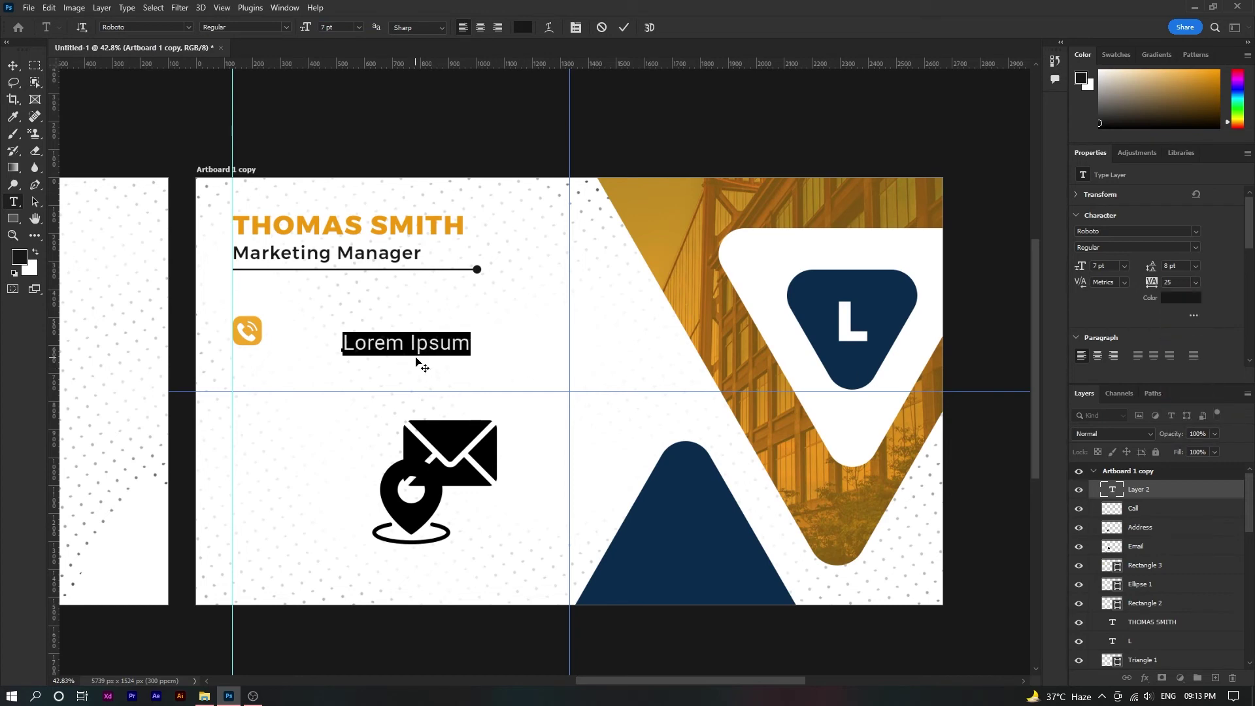
Enter a sample phone number on two lines and move it beside the call icon
key("BackSpace")
type("+1")
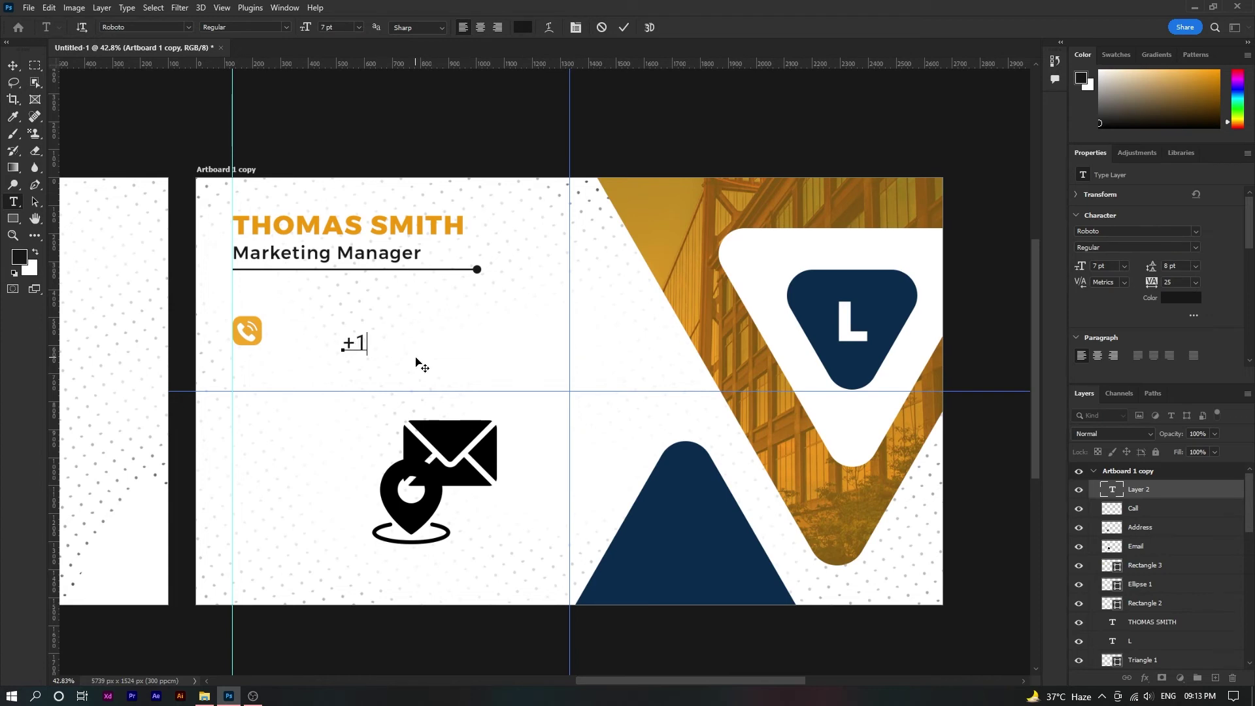
type("234 5")
type("67 890")
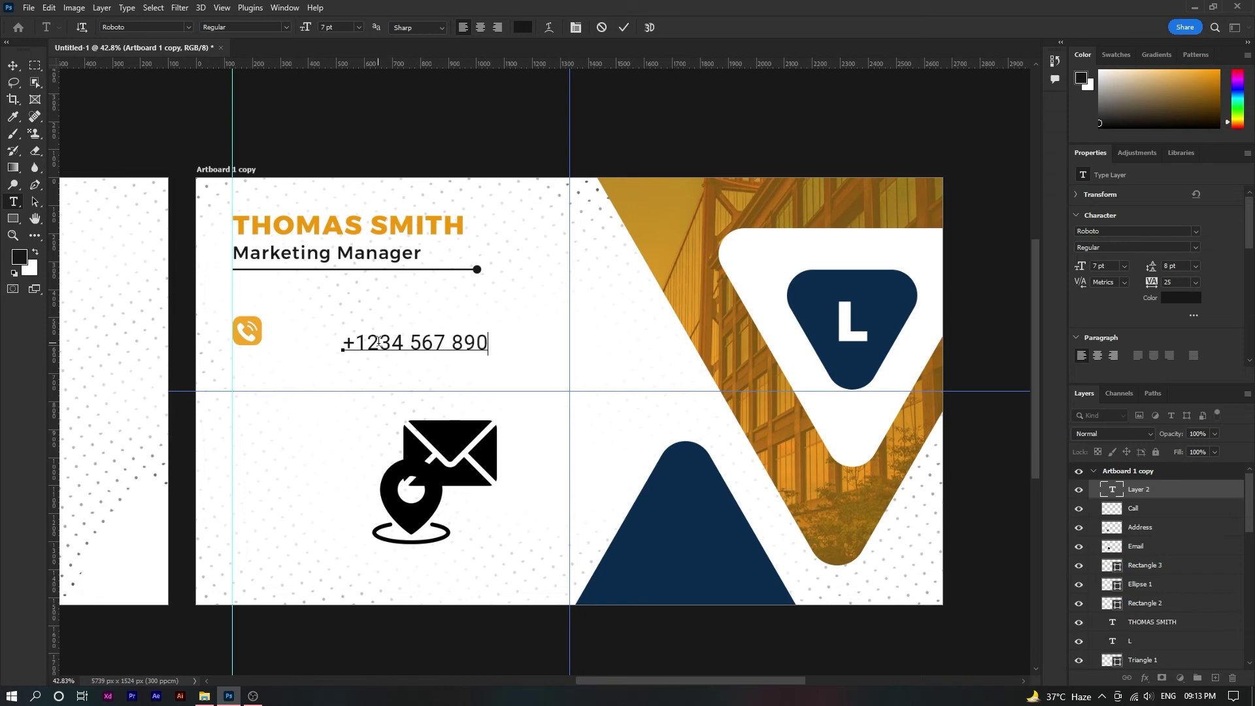
triple_click(391, 337)
key("ctrl+c")
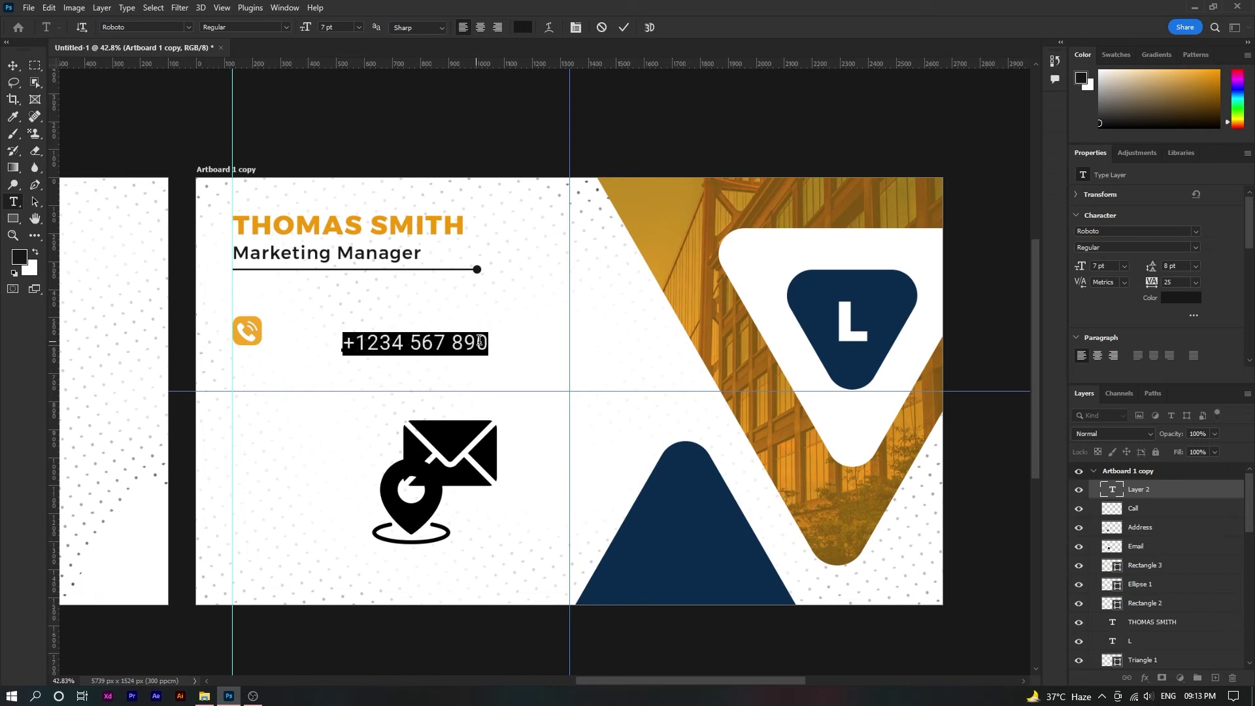
left_click(485, 342)
key("ctrl+v")
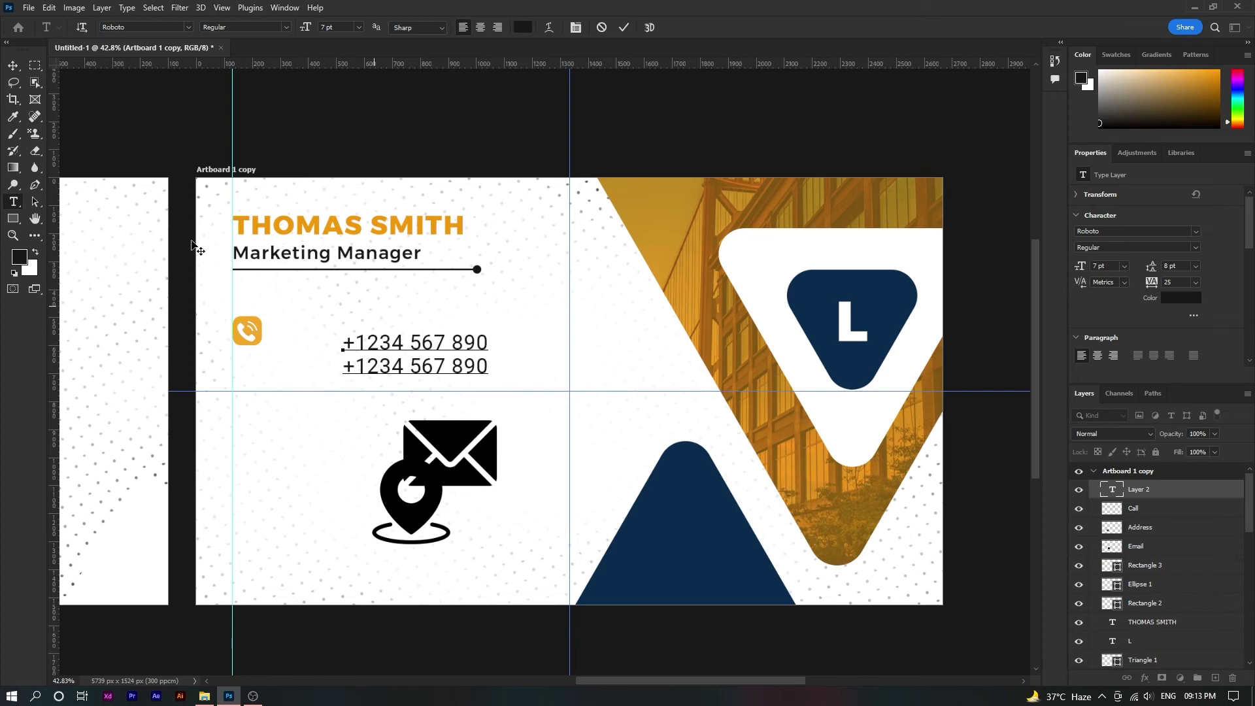
key("ctrl+Return")
key("v")
left_click_drag(380, 341, 310, 318)
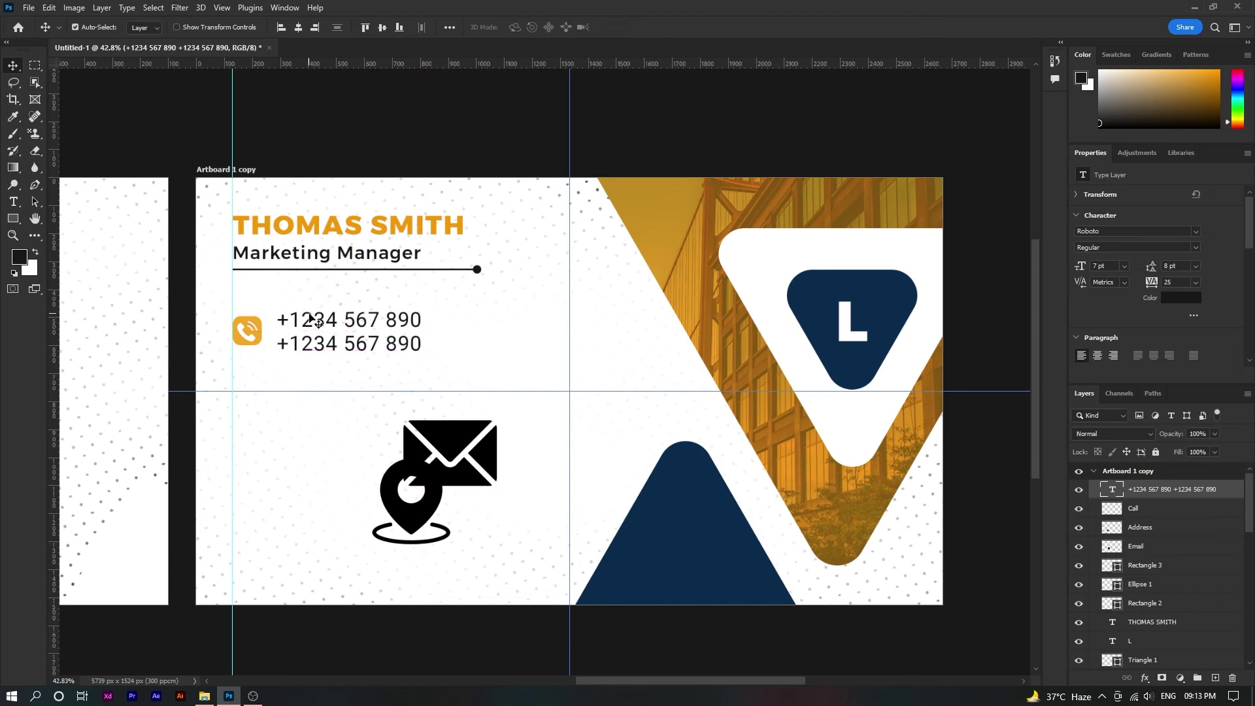
Nudge the phone numbers and call icon into alignment, slightly lower on the card
key("Down")
key("Left")
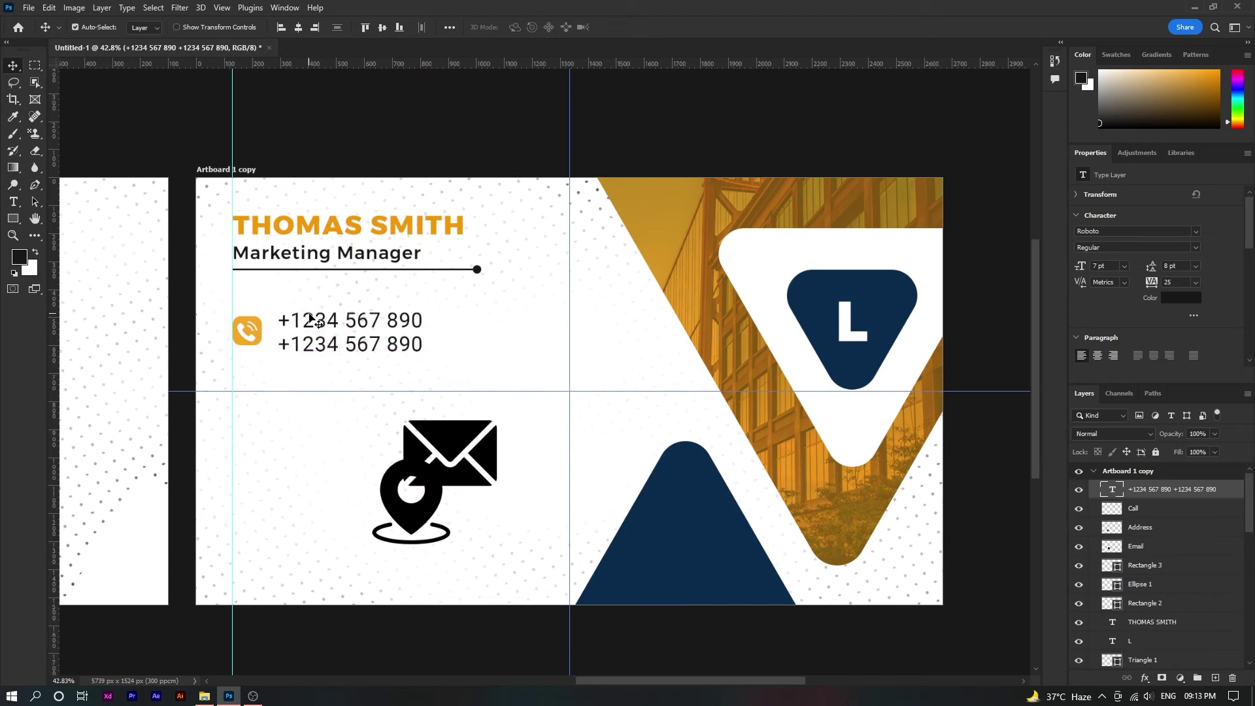
key("Left")
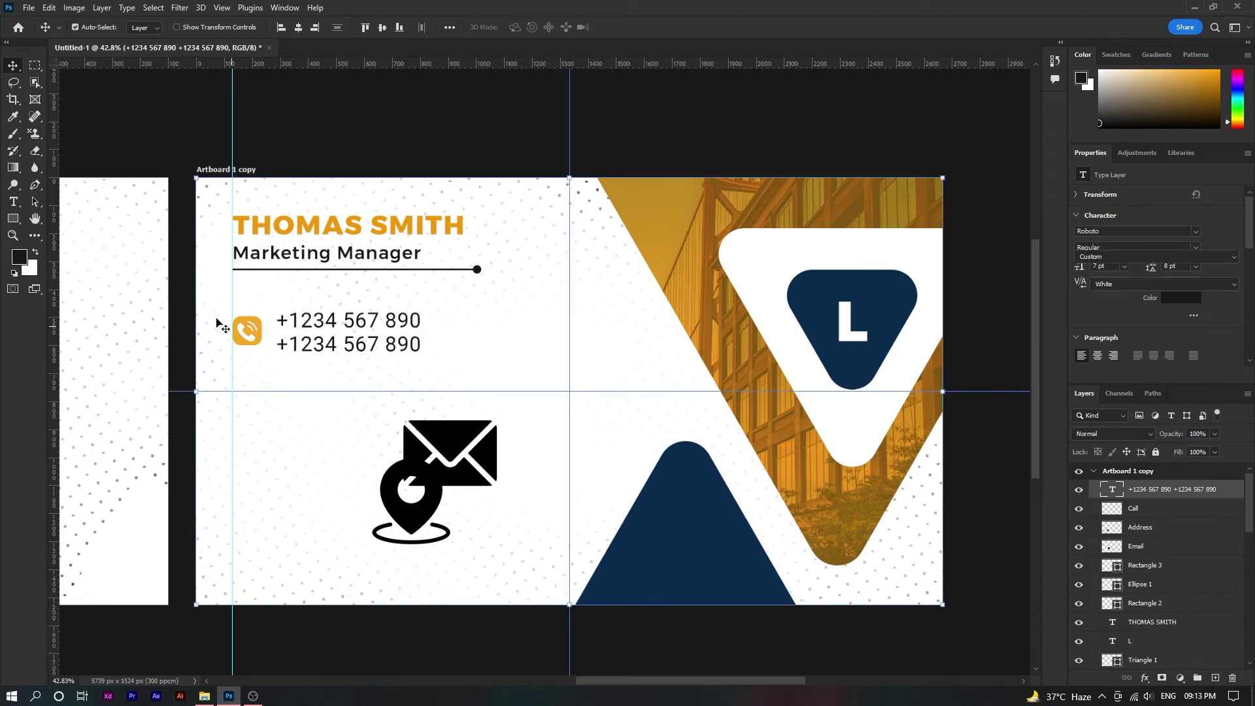
mouse_move(219, 312)
left_mouse_down()
mouse_move(263, 337)
mouse_move(330, 328)
left_mouse_up()
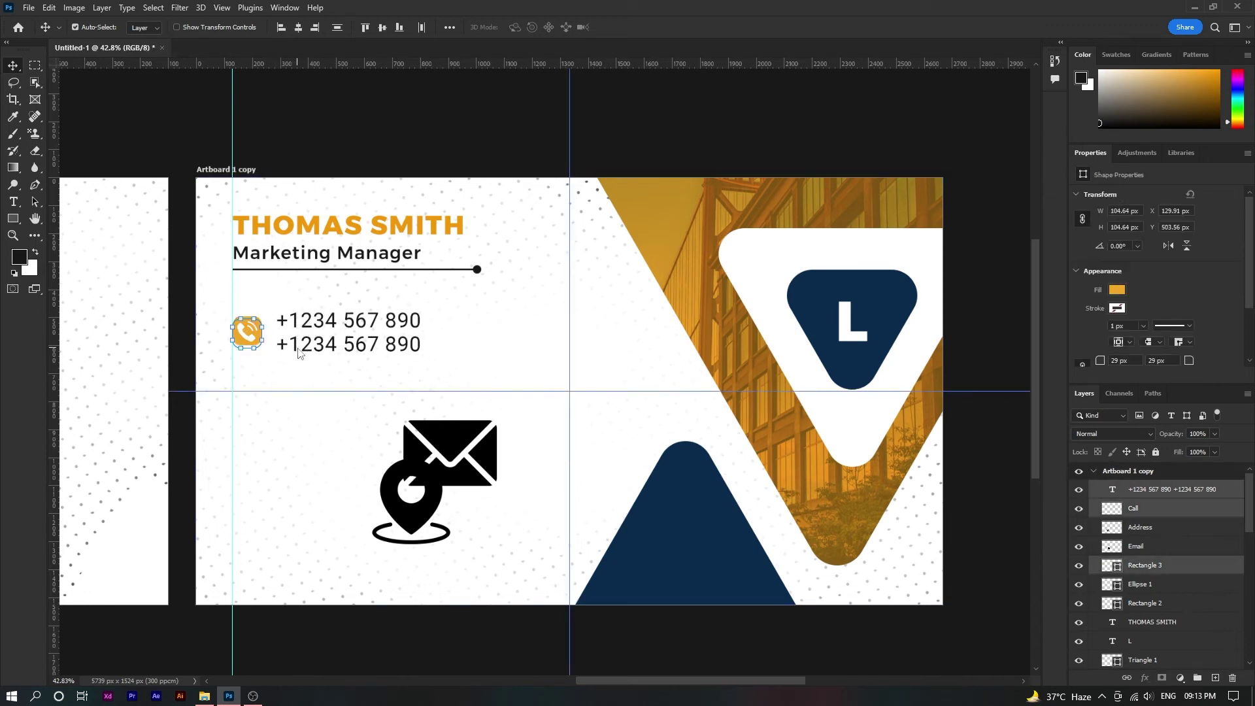
key("shift+Down")
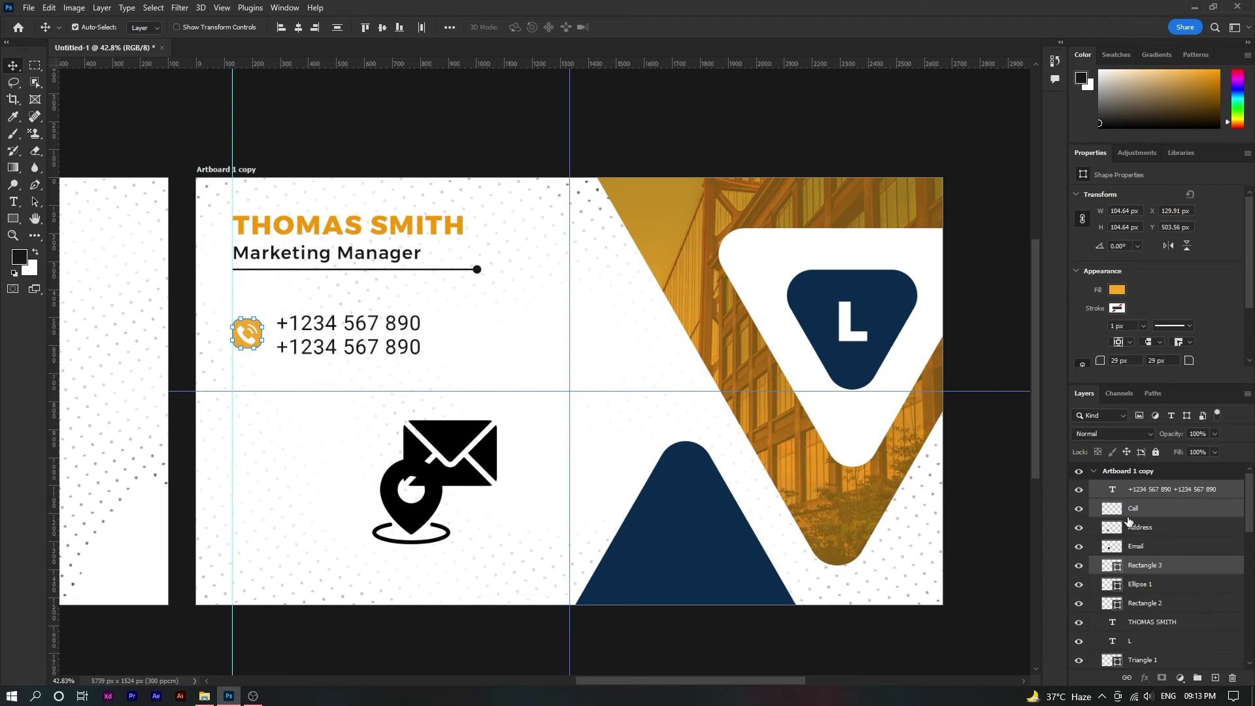
Move Rectangle 3 above Email, remove empty layers, and duplicate the Call, Address and Rectangle 3 layers
left_click_drag(1164, 561, 1157, 541)
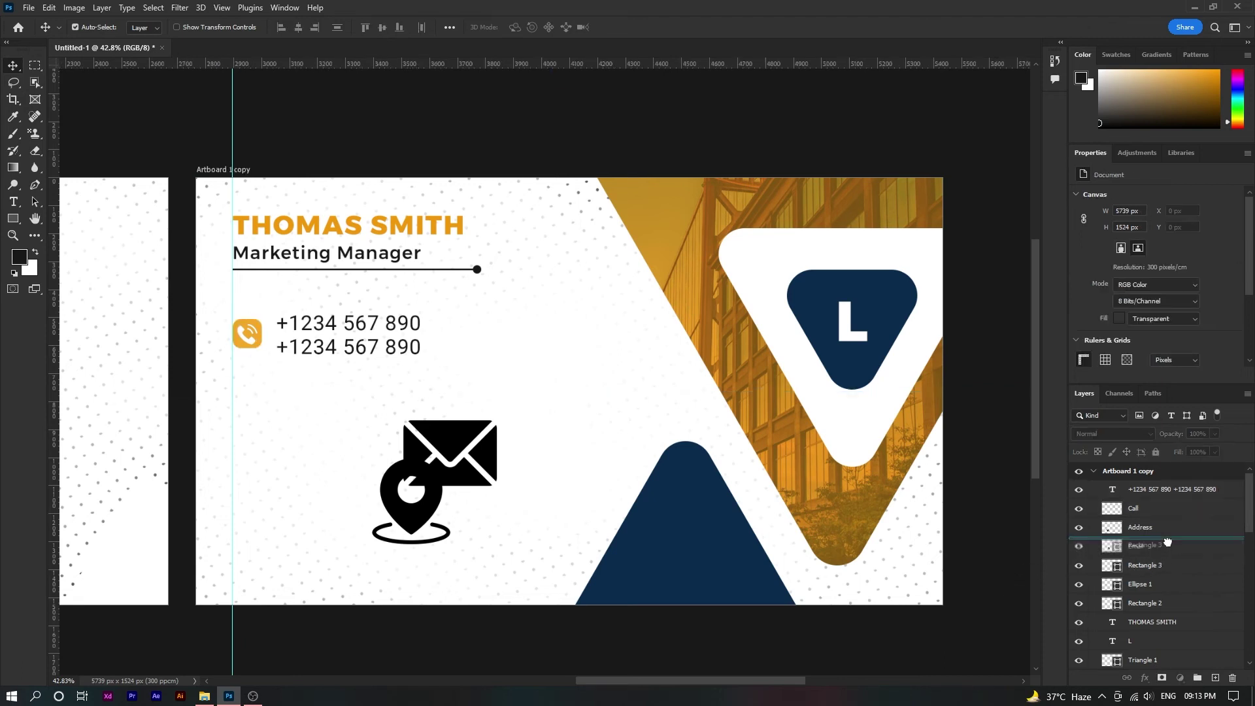
left_click(1154, 510)
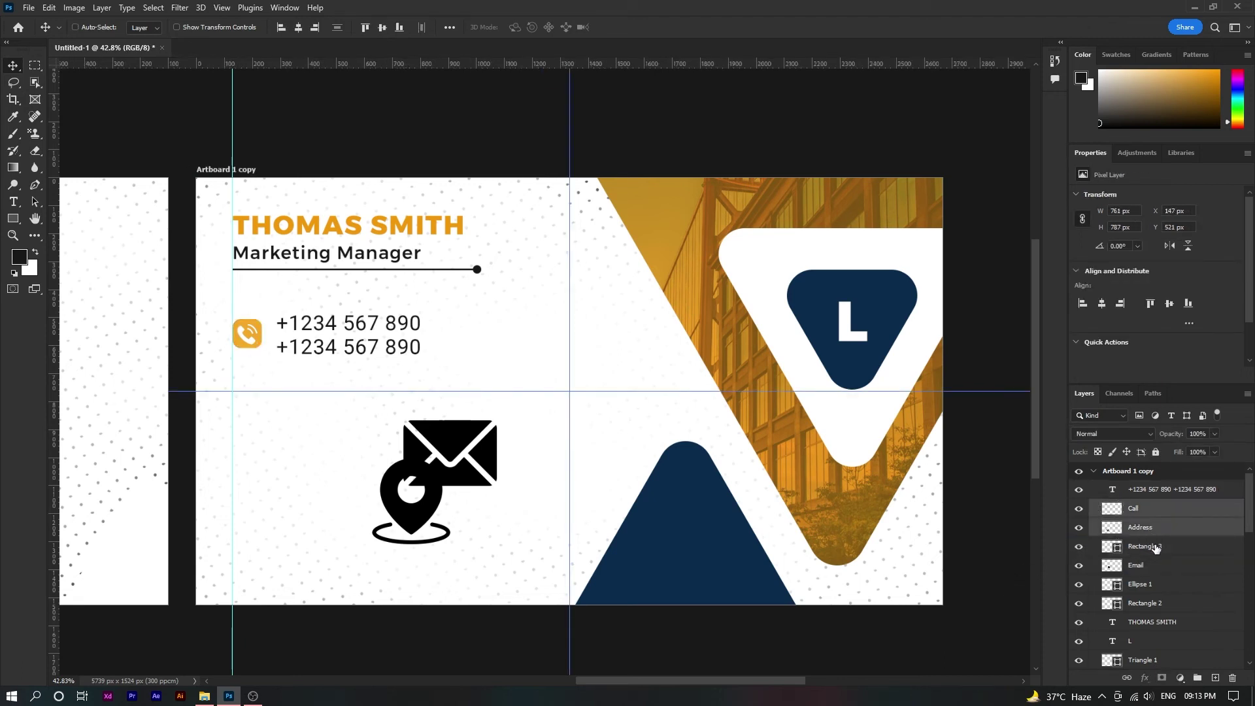
left_click(1145, 546, "ctrl")
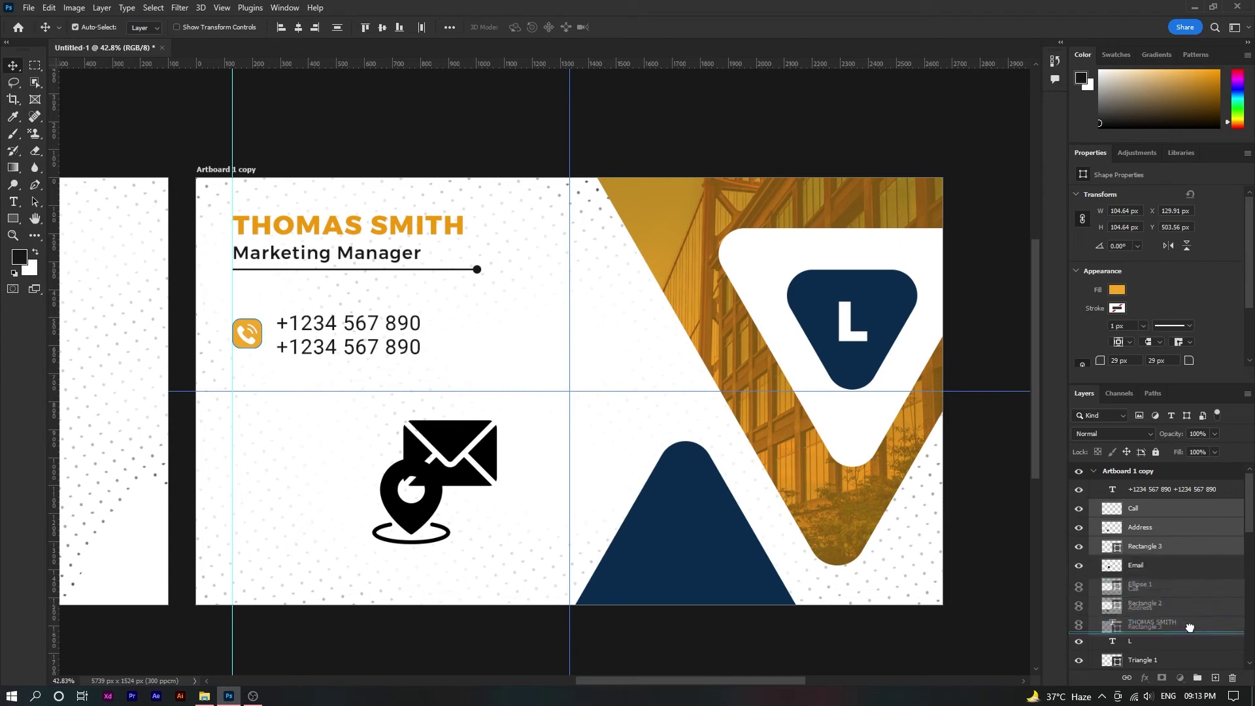
key("ctrl+shift+alt+n")
key("ctrl+shift+alt+n")
key("ctrl+shift+alt+n")
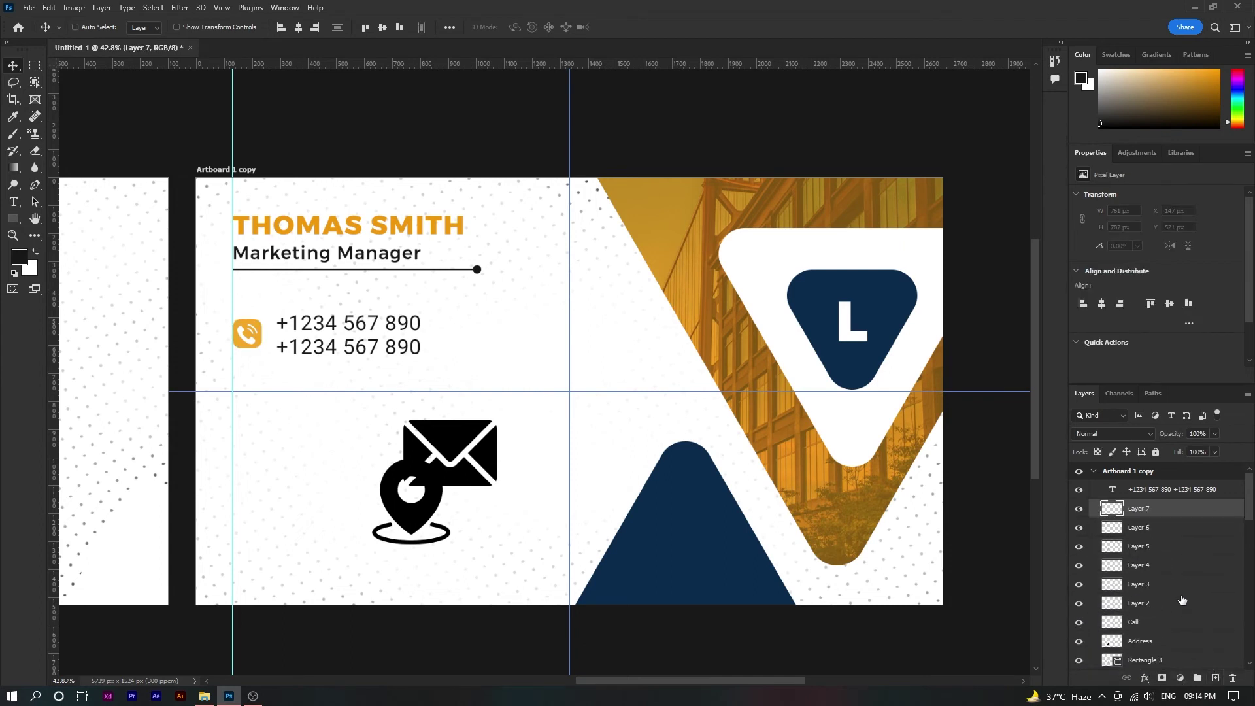
key("Delete")
key("Delete")
key("Delete")
key("Delete")
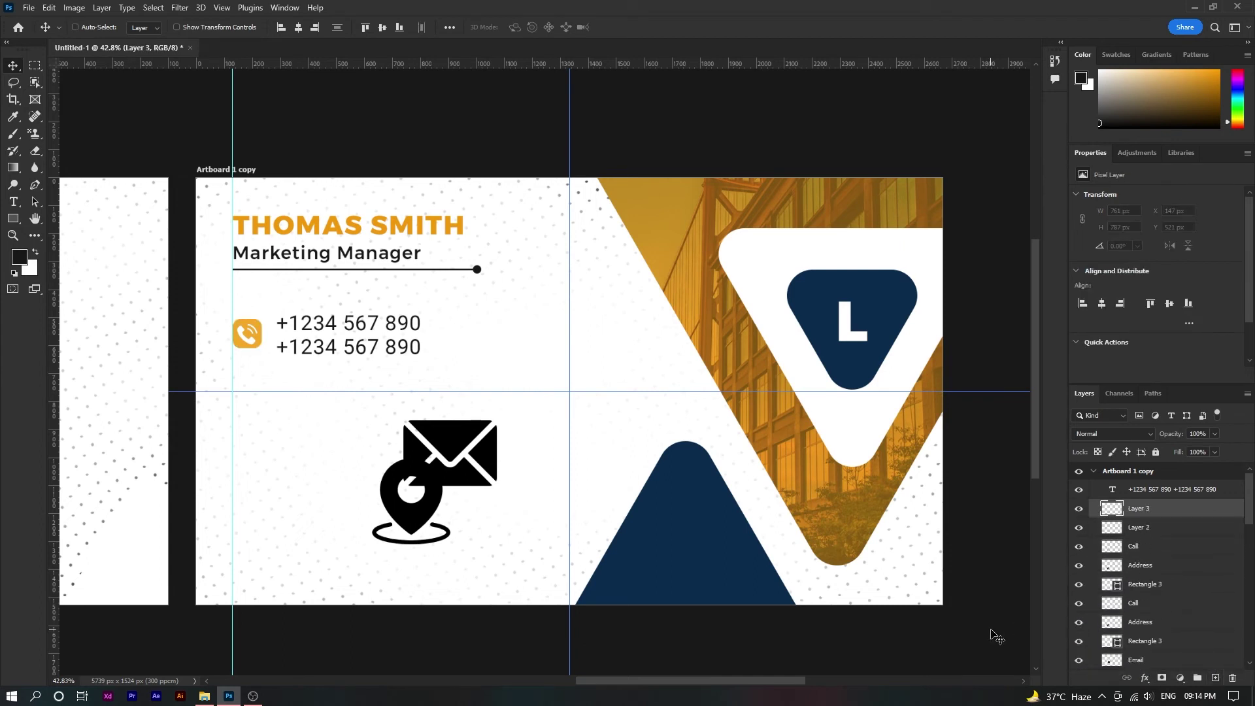
key("Delete")
key("Delete")
left_click_drag(1215, 544, 1215, 677)
key("Delete")
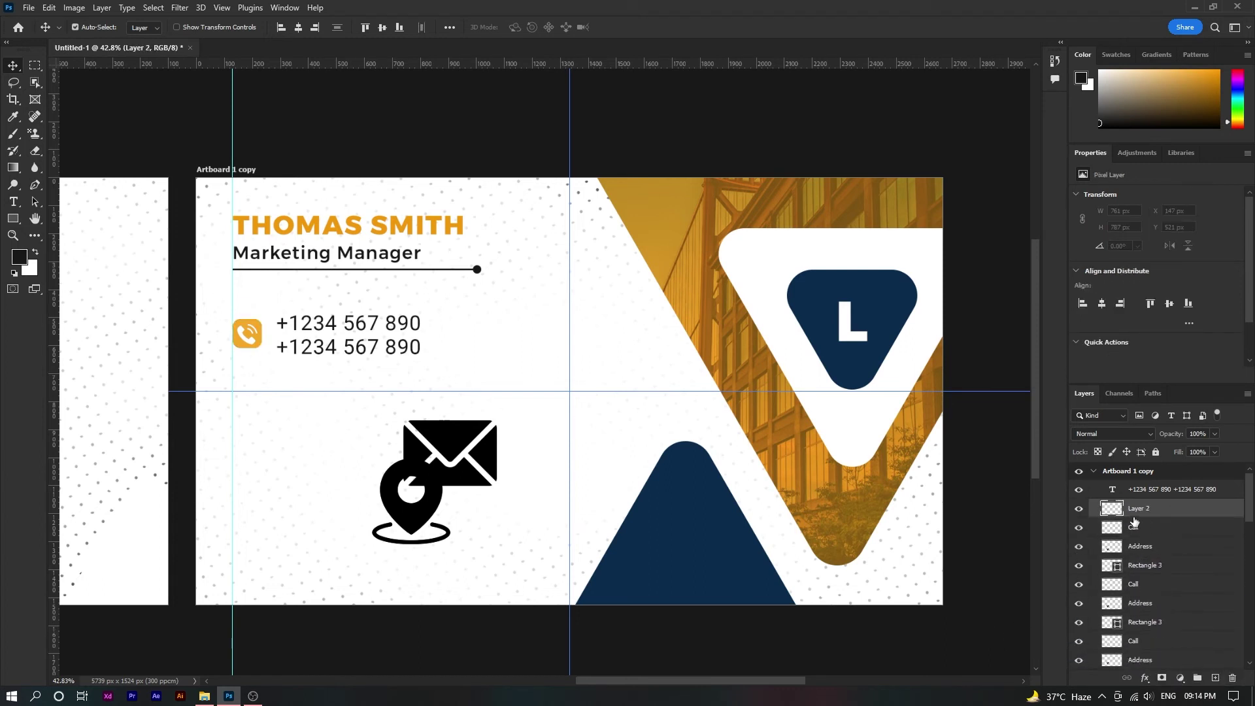
Marquee-select the phone tile layers on the card for copying
left_click_drag(207, 307, 333, 356)
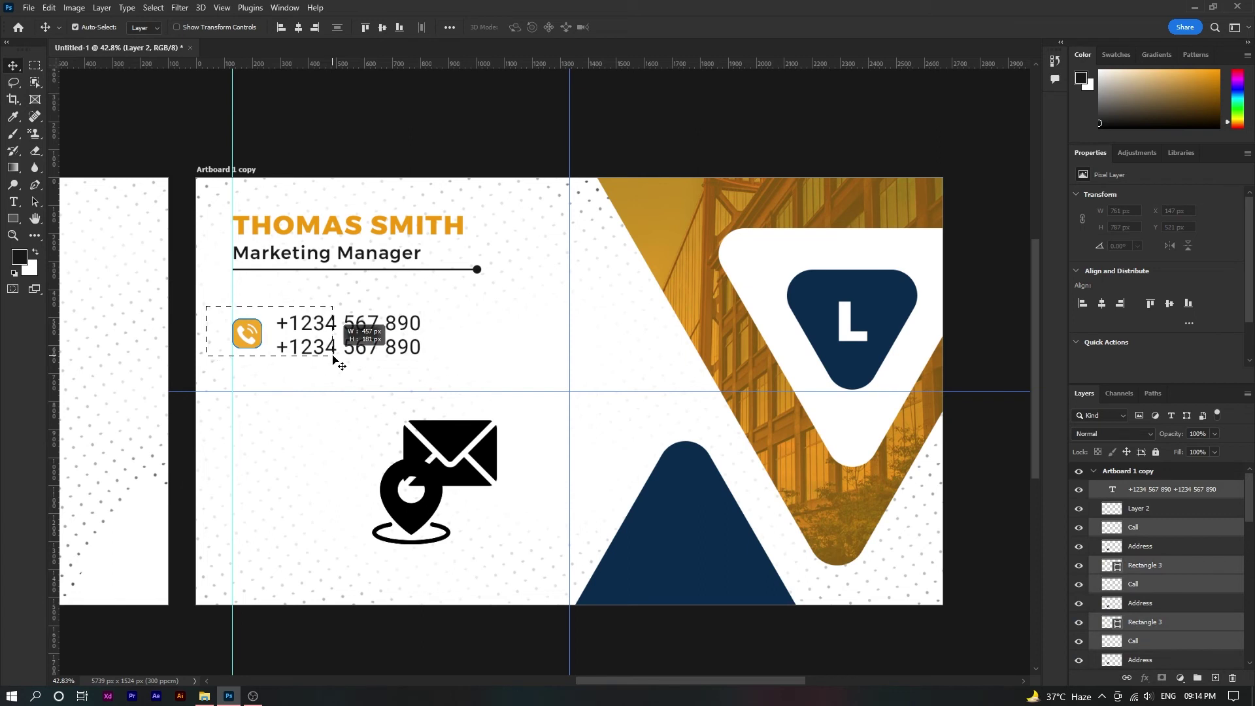
left_click(322, 434)
left_click_drag(241, 300, 308, 355)
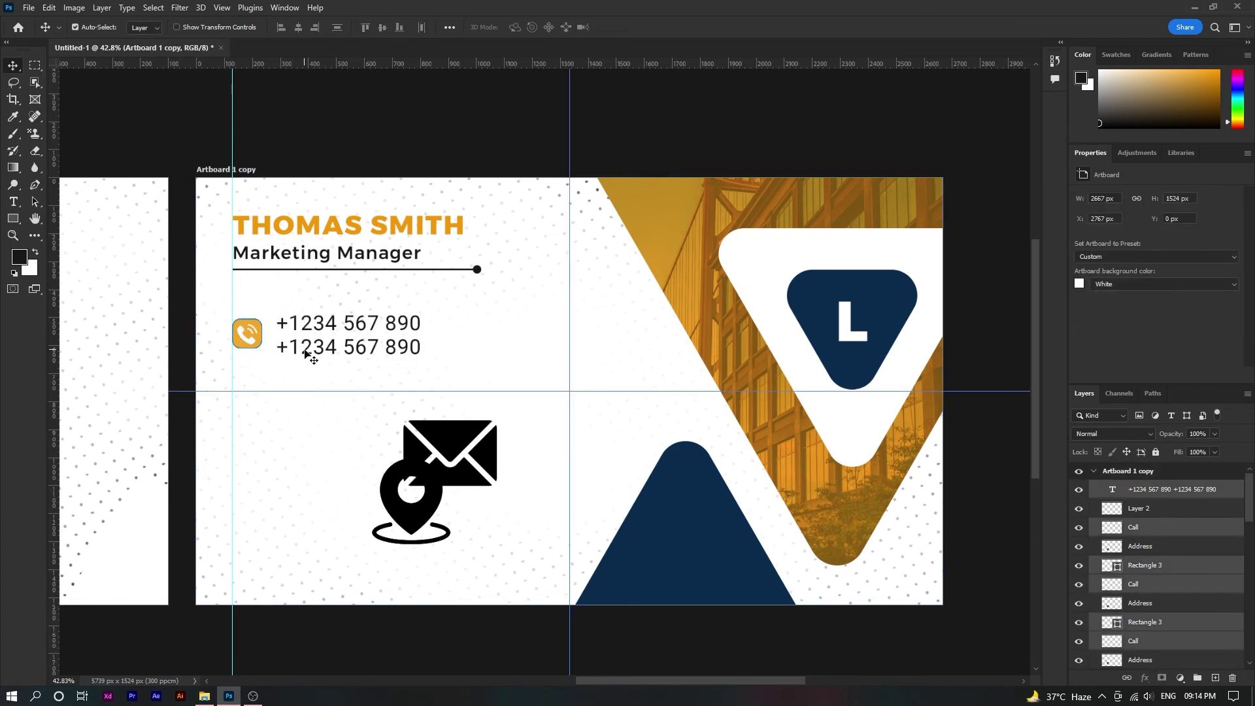
mouse_move(241, 303)
left_mouse_down()
mouse_move(254, 399)
mouse_move(250, 382)
left_mouse_up()
scroll(252, 400, "up", 2)
scroll(248, 399, "up", 3)
scroll(243, 397, "up", 2)
scroll(250, 382, "down", 2)
scroll(250, 382, "down", 3)
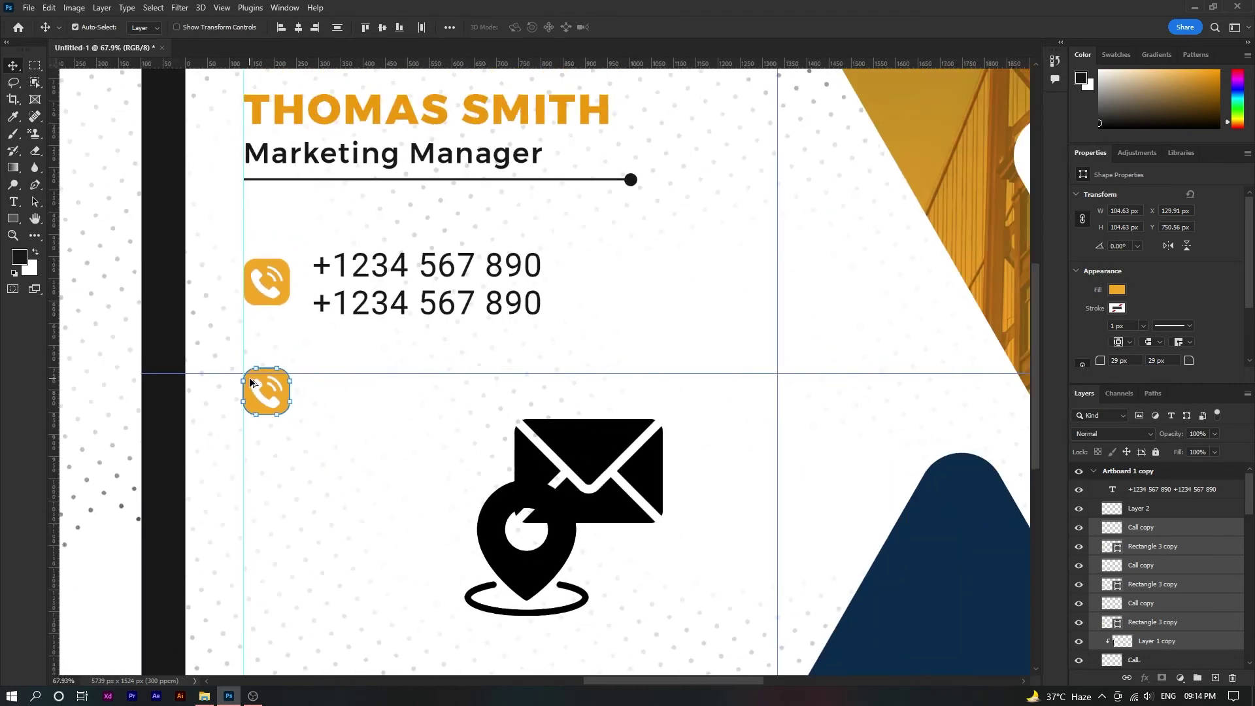
scroll(250, 382, "down", 1)
Move the envelope icon beside the copied phone tile and select the copy's layers
left_click_drag(490, 433, 272, 405)
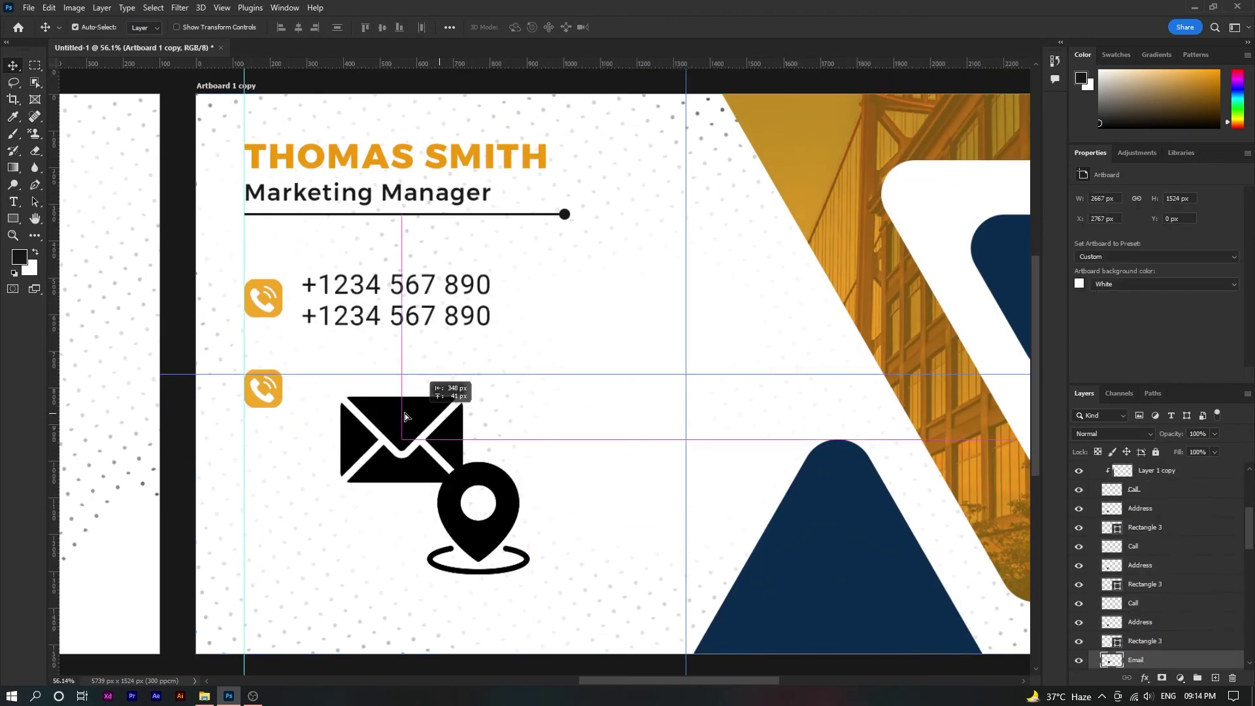
scroll(272, 405, "up", 3)
left_click(268, 400)
left_click(280, 403)
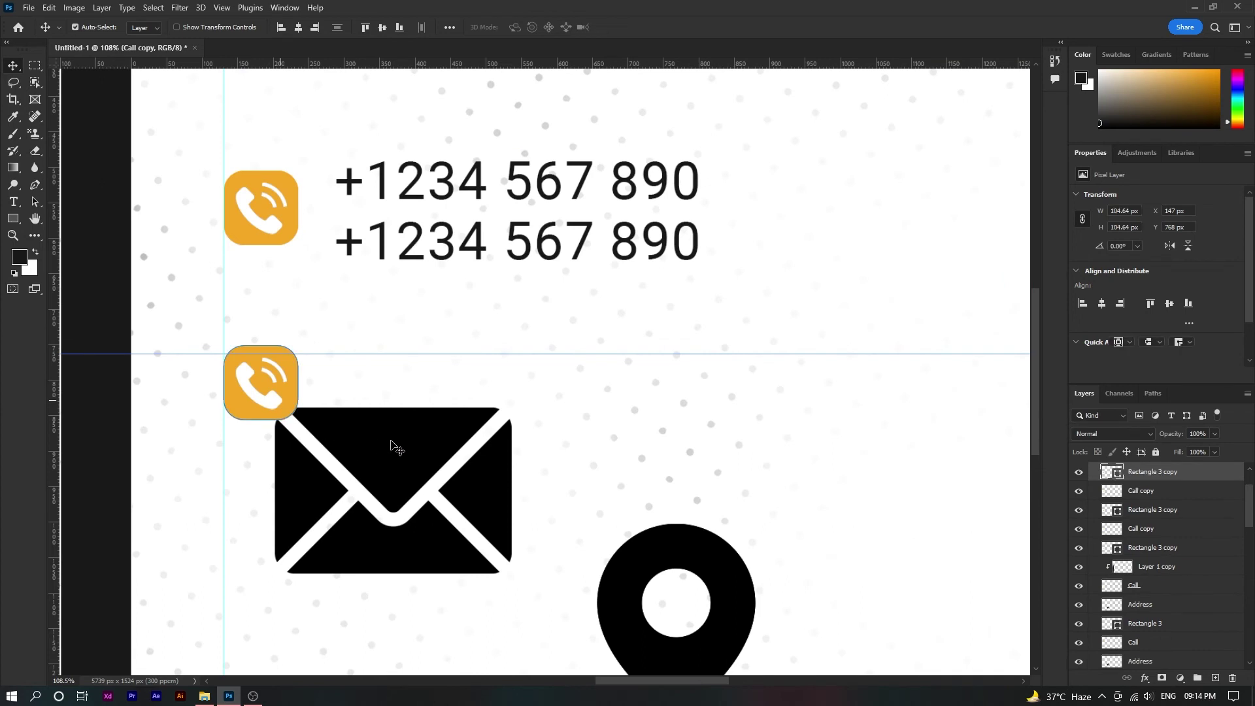
Remove the copied phone glyph and shrink the envelope to a small size
key("ctrl+z")
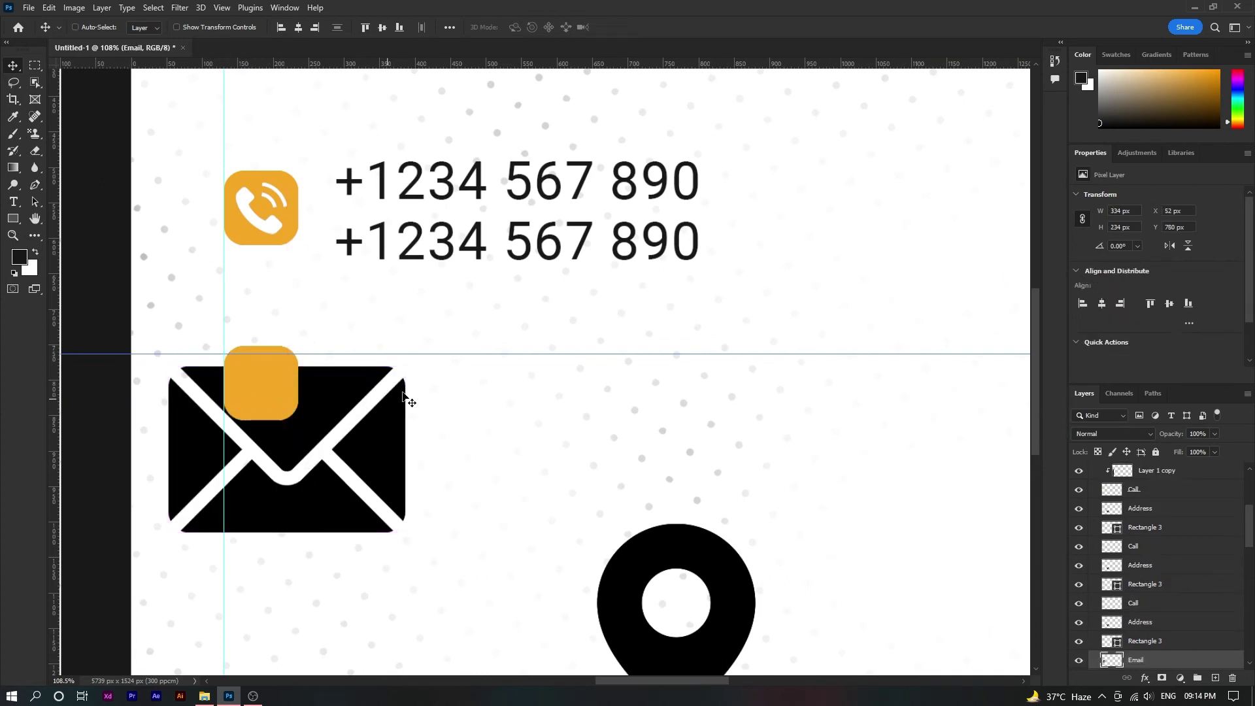
key("ctrl+t")
left_click_drag(406, 367, 322, 432)
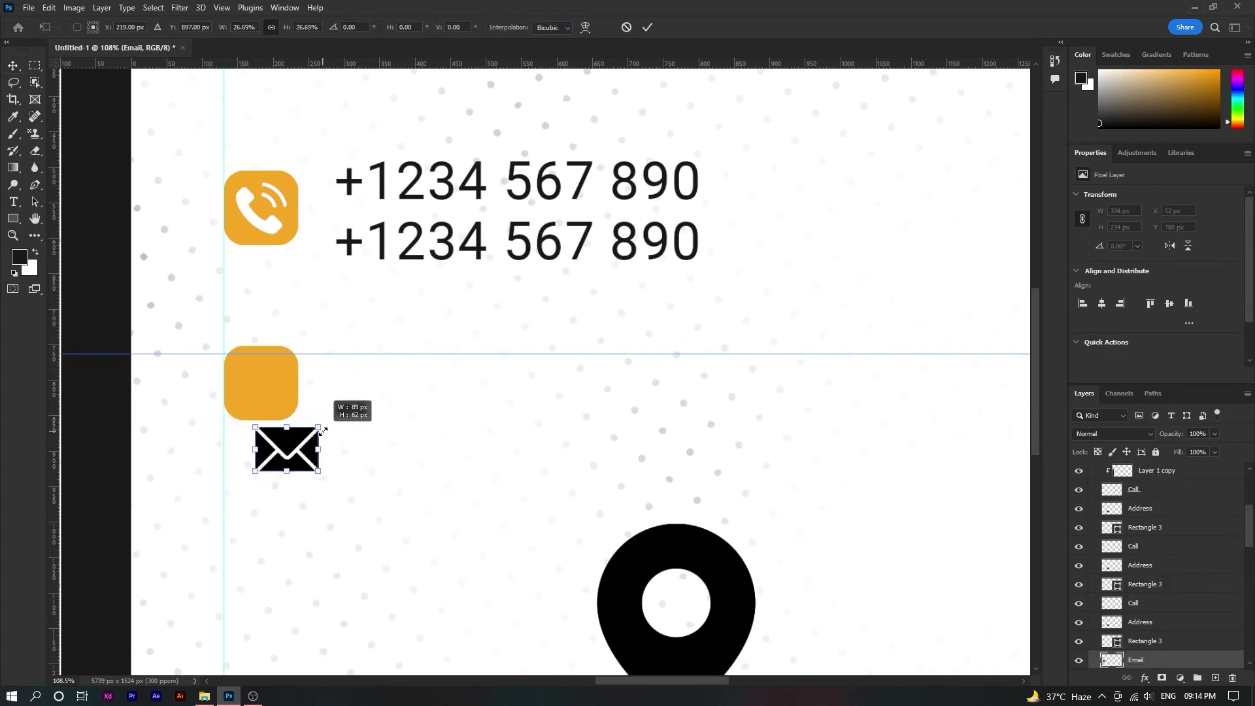
left_click(648, 29)
Bring the Email layer to the top and fill the envelope white
key("ctrl+shift+bracketright")
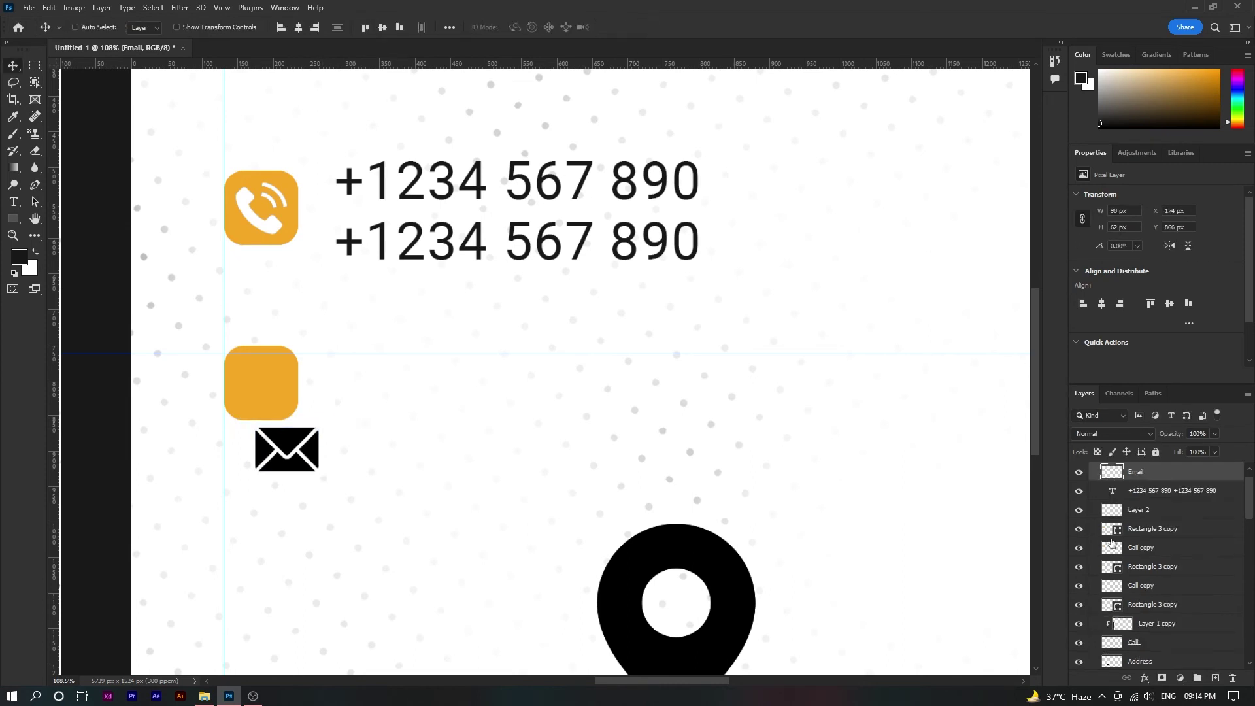
right_click(1109, 481)
left_click(1125, 245)
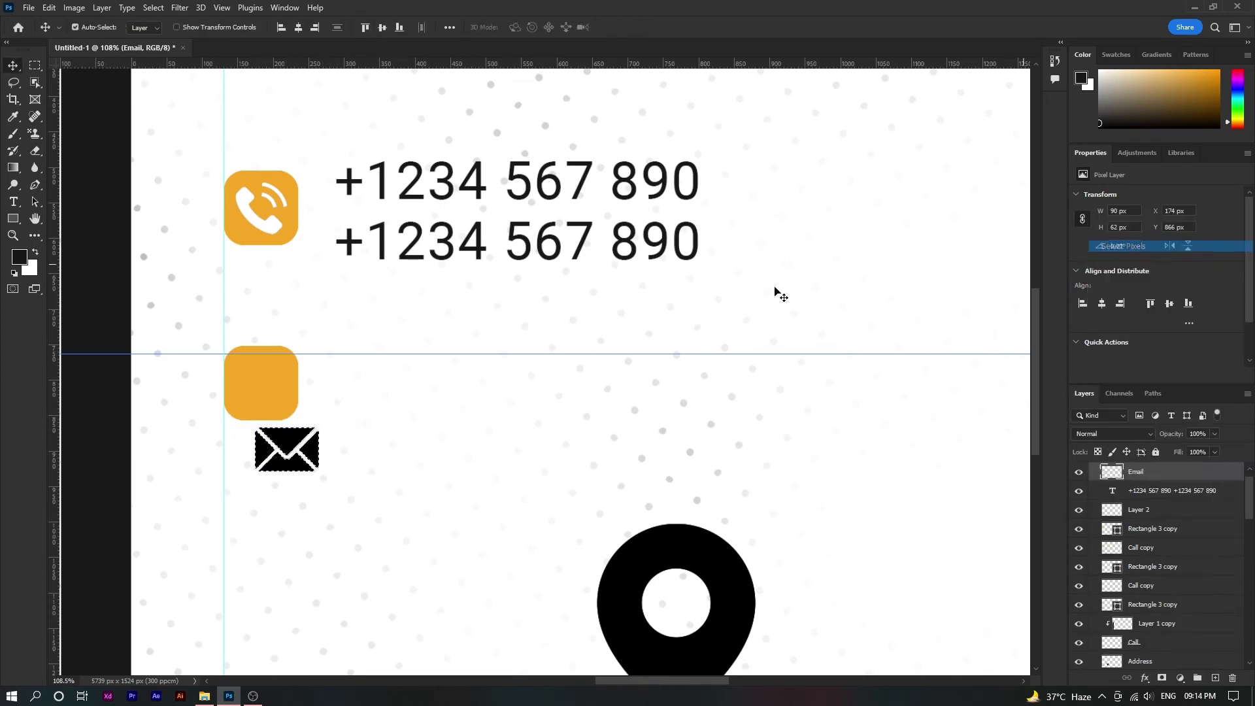
key("ctrl+BackSpace")
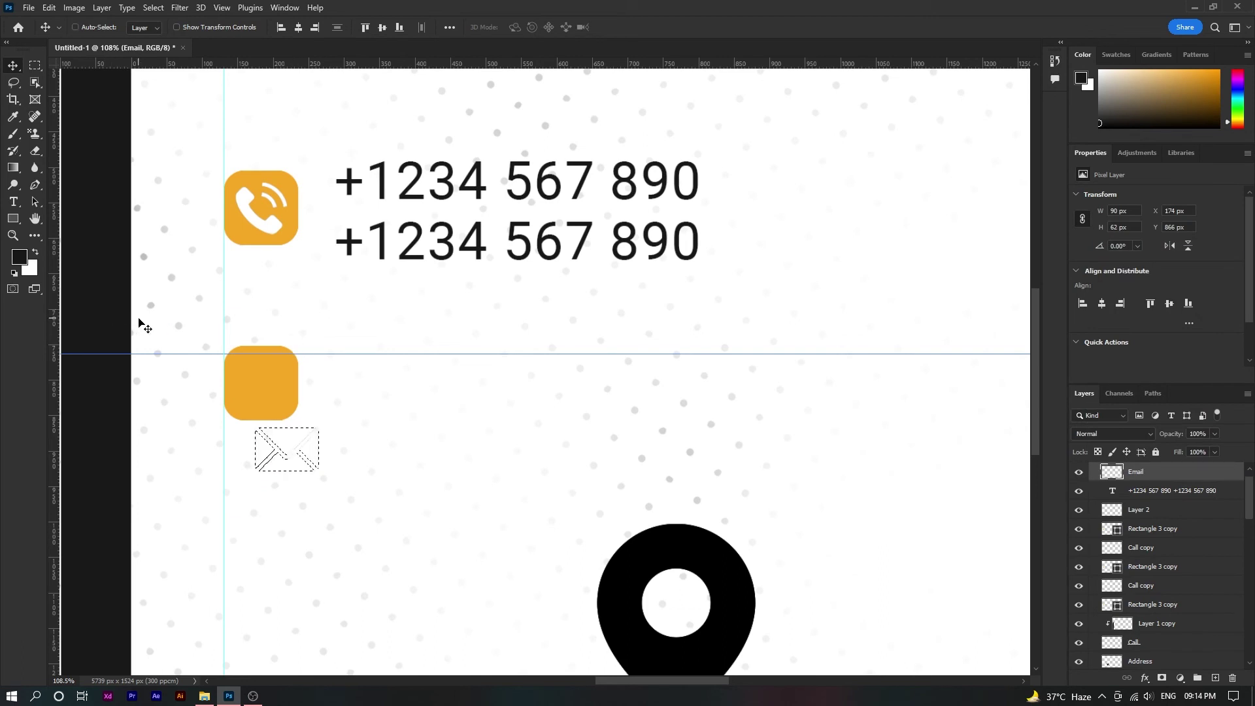
key("ctrl+d")
Place the white envelope on the second orange square, scaled to about 76 px wide
left_click_drag(286, 437, 261, 374)
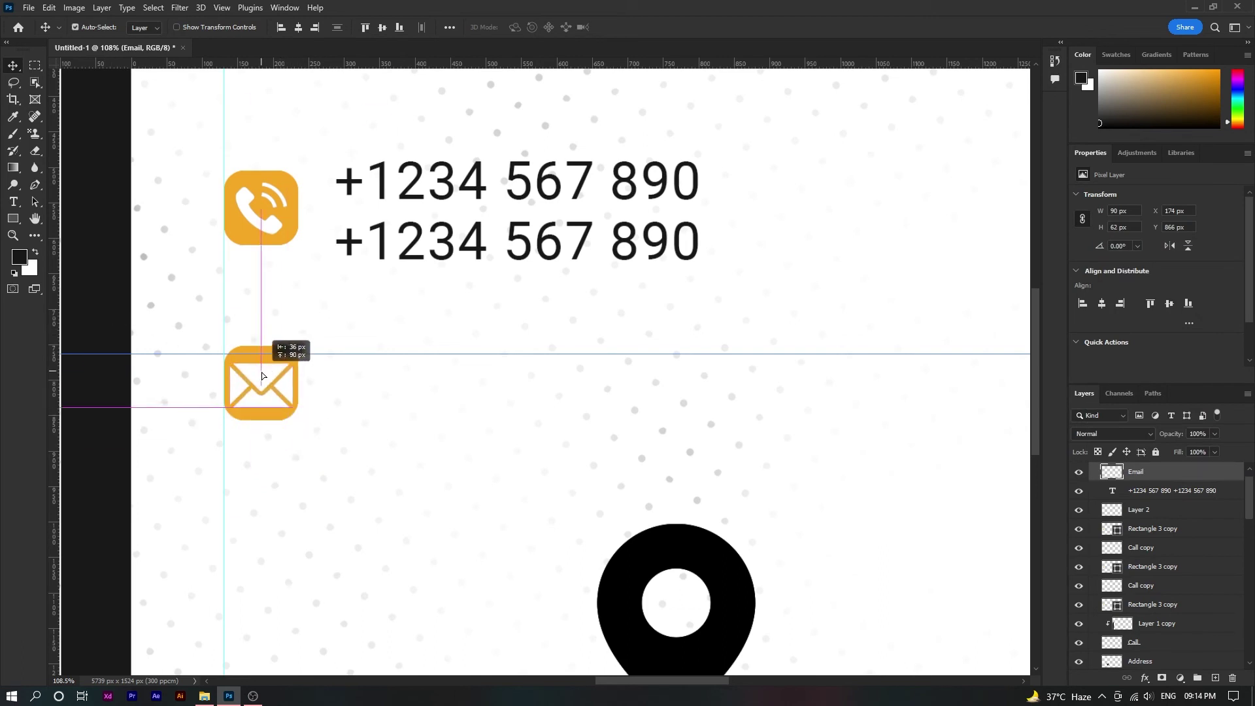
scroll(227, 376, "up", 3)
scroll(226, 376, "up", 2)
key("ctrl+t")
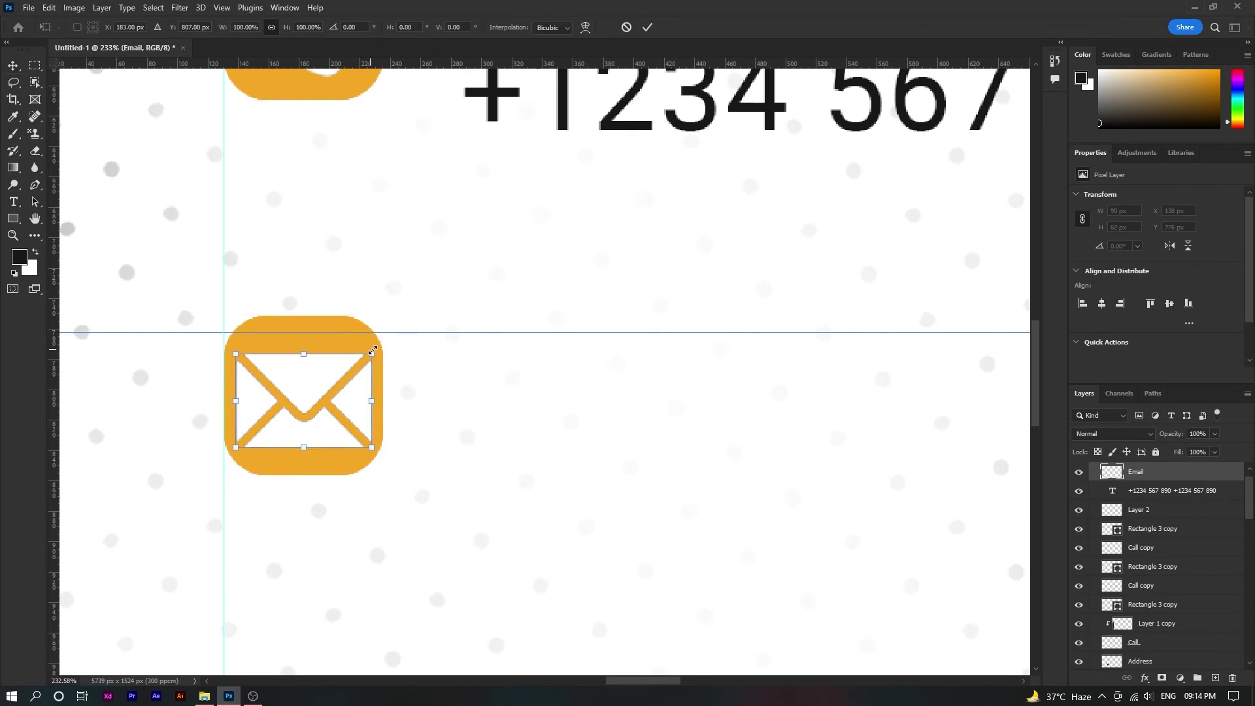
left_click_drag(372, 353, 365, 360)
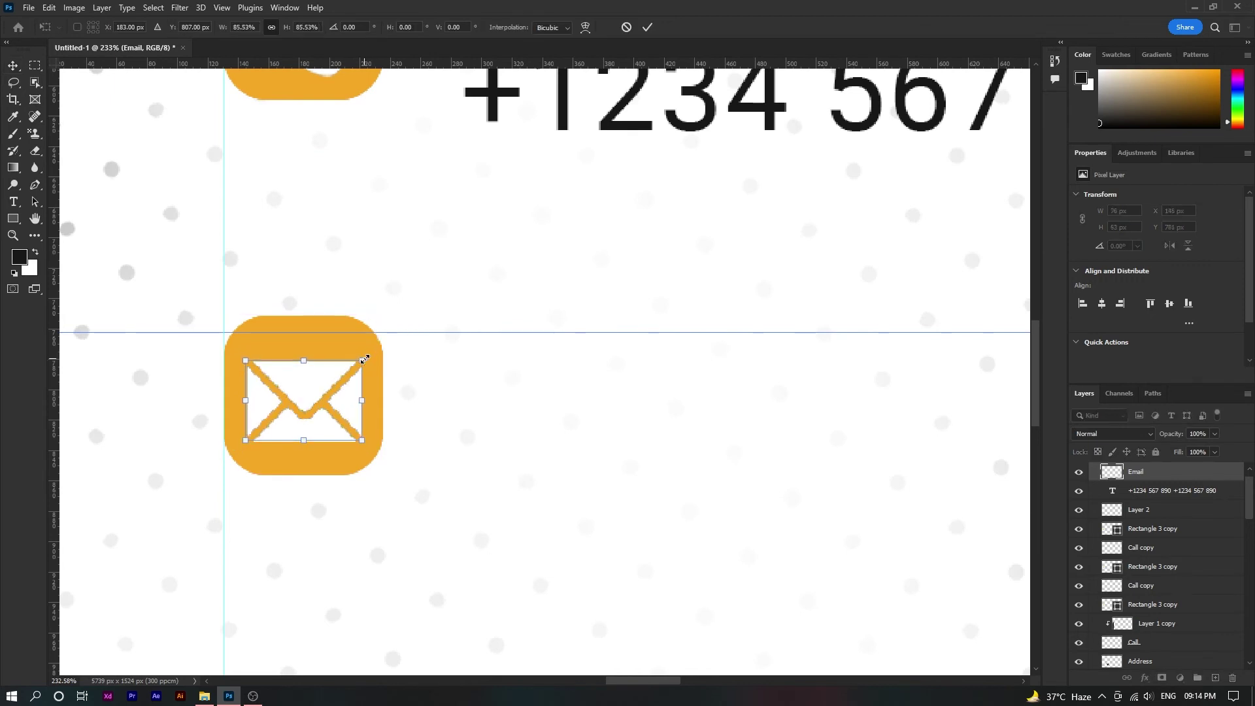
key("Escape")
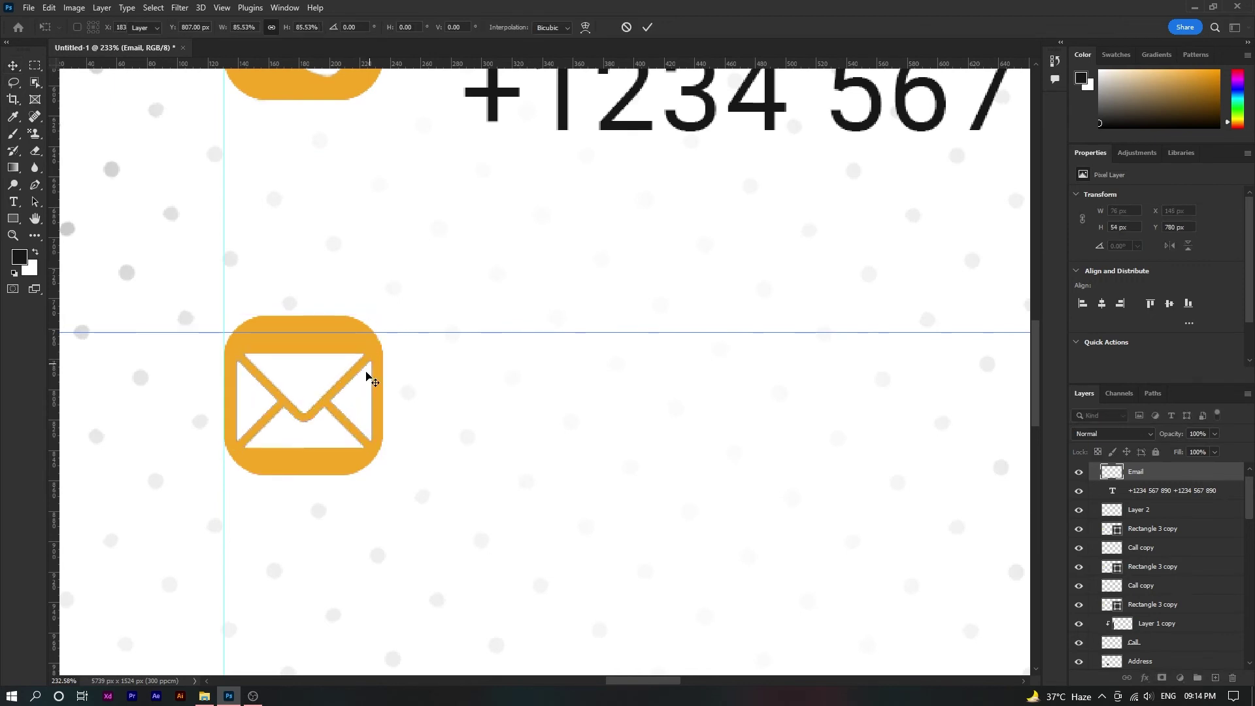
key("Return")
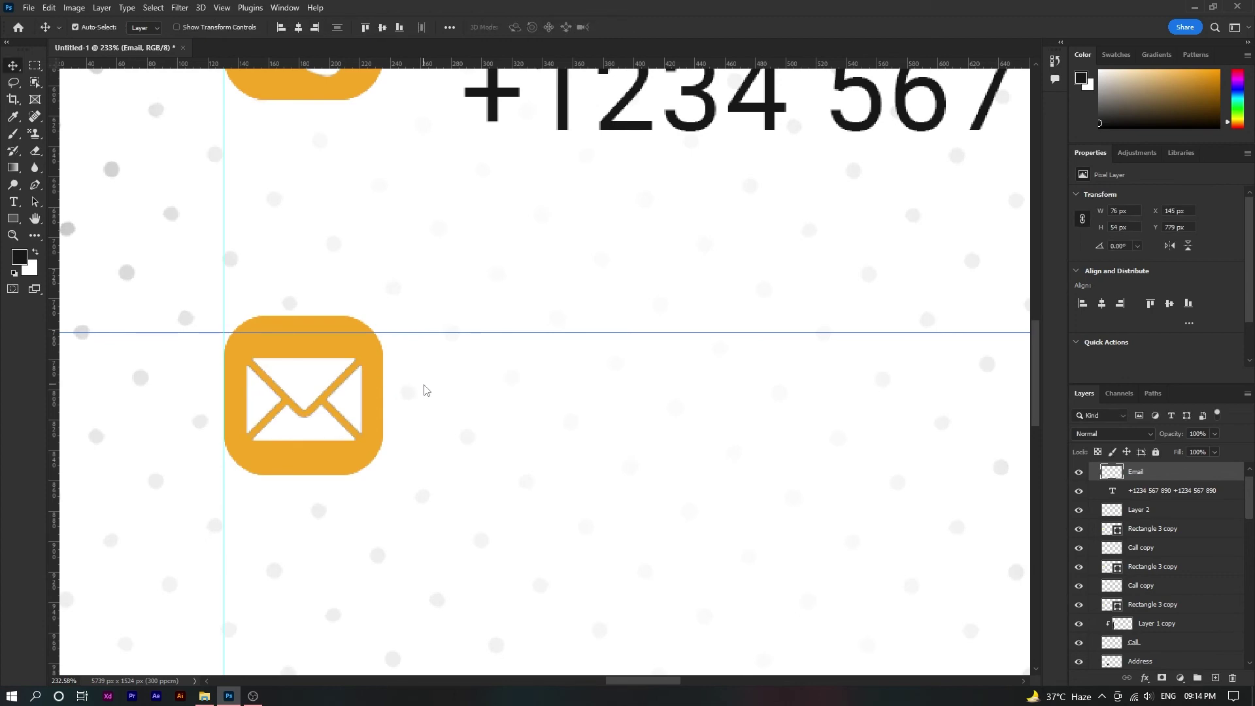
key("ctrl+z")
key("ctrl+z")
key("ctrl+z")
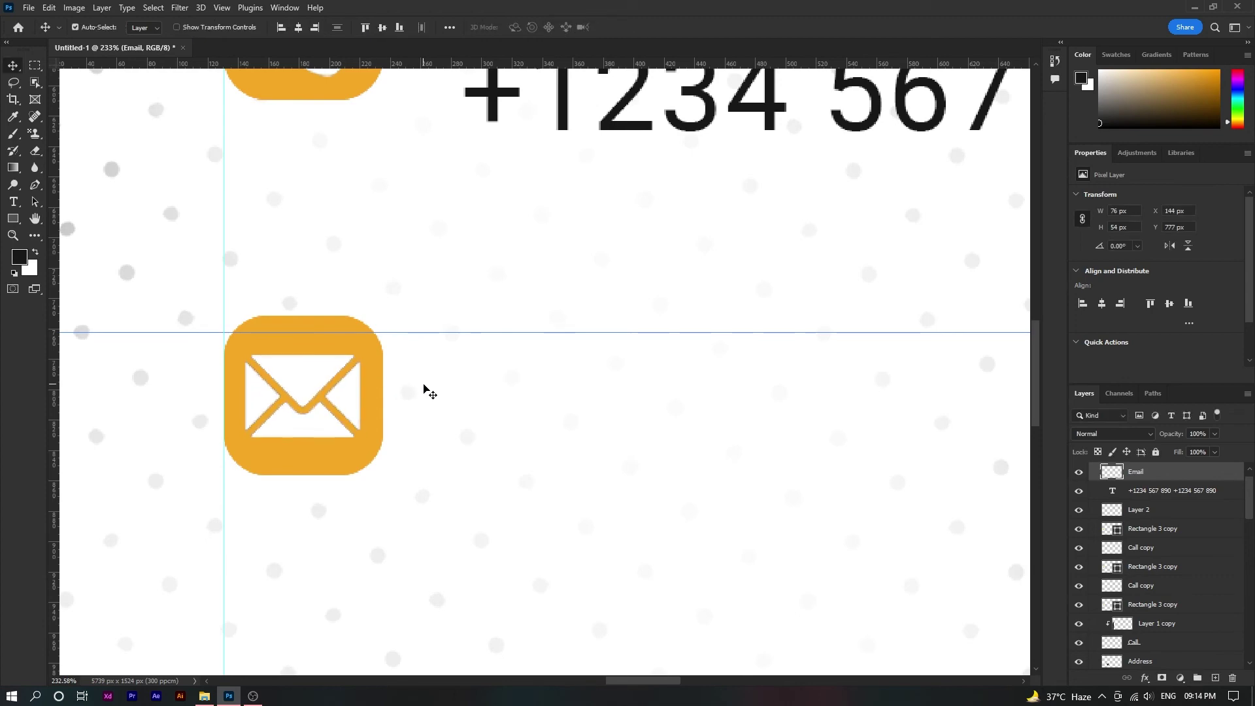
key("ctrl+z")
scroll(423, 383, "down", 3)
scroll(423, 383, "down", 3)
scroll(424, 383, "down", 2)
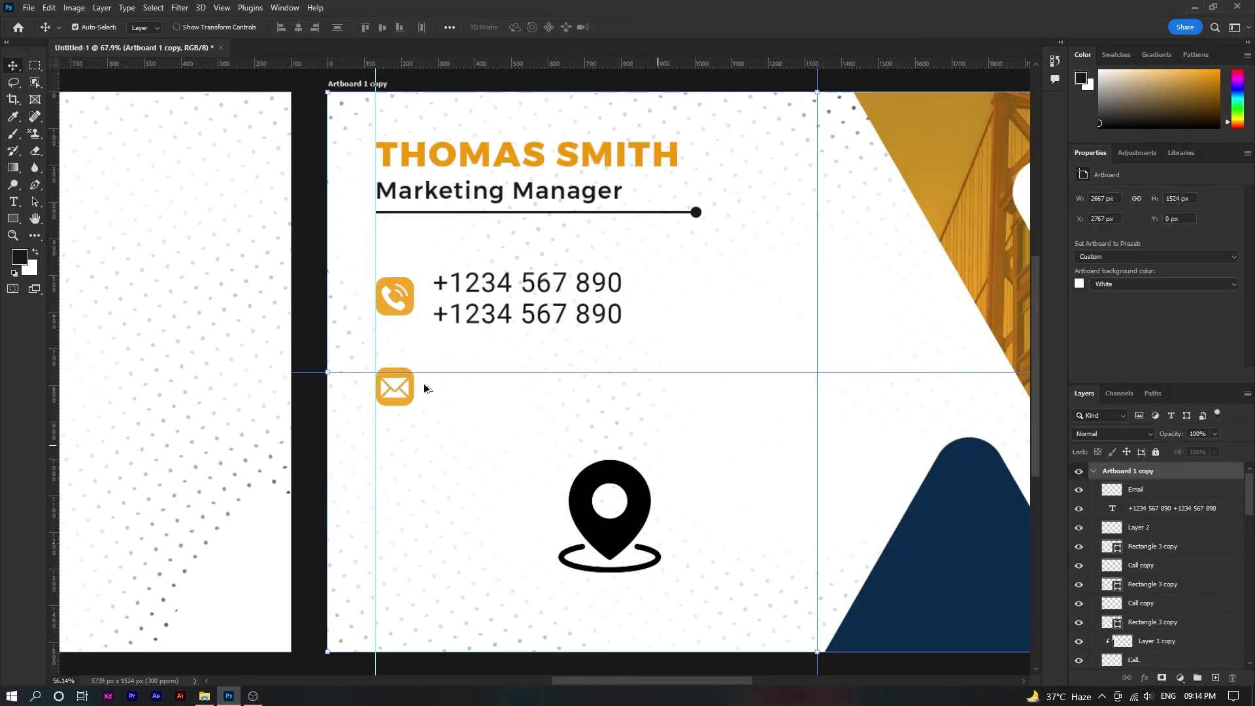
left_click_drag(477, 408, 430, 381)
left_click(433, 299)
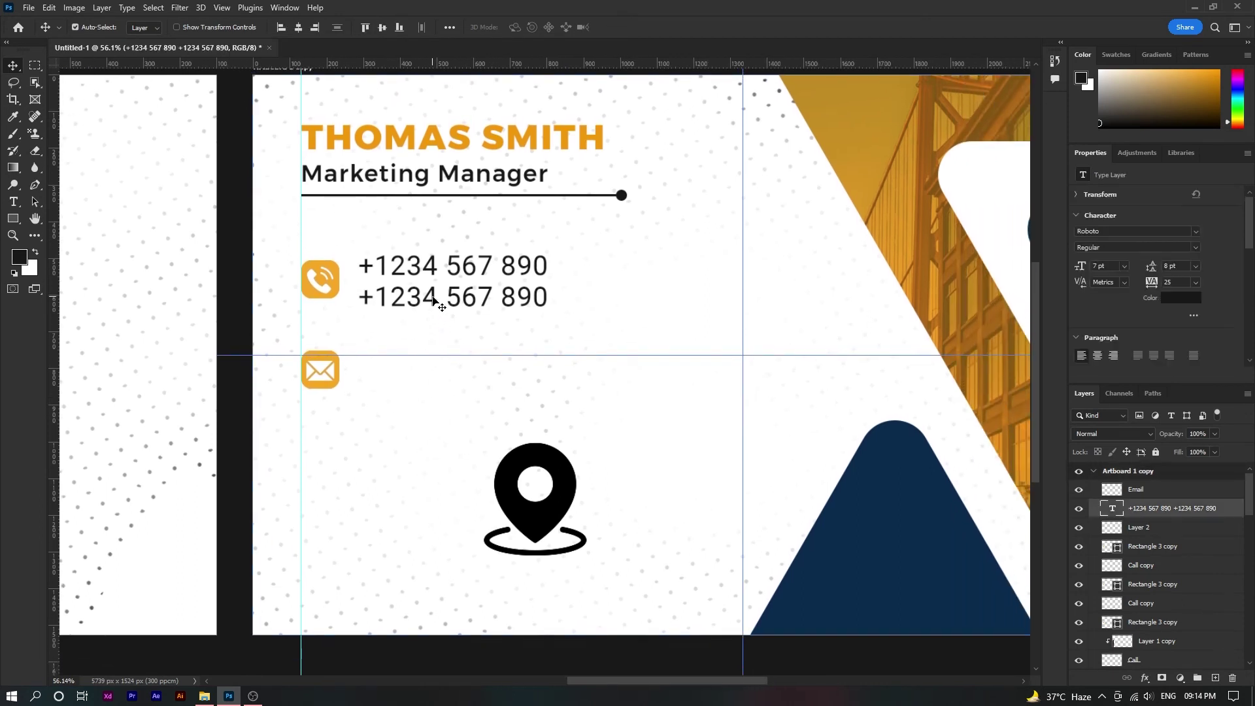
key("ctrl+j")
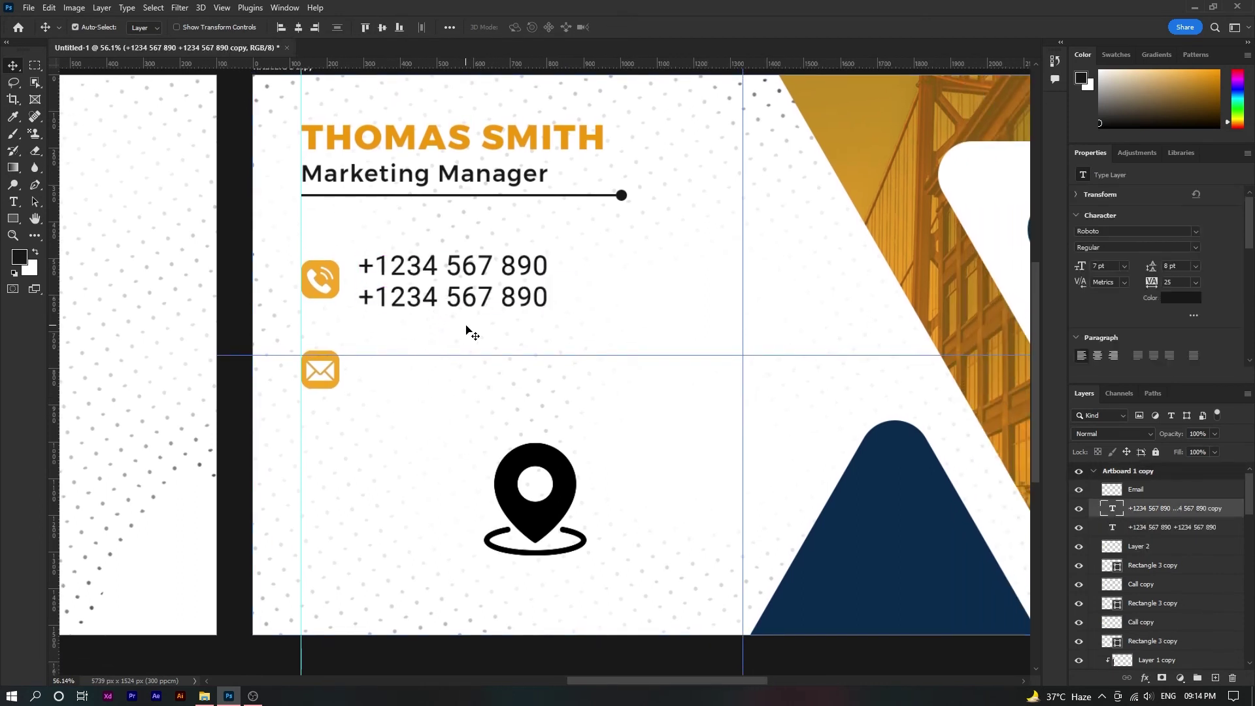
key("shift+Down")
key("shift+Down")
key("shift+Down")
key("shift+Down")
key("shift+Down")
key("shift+Down")
key("shift+Down")
key("shift+Down")
key("shift+Down")
key("shift+Down")
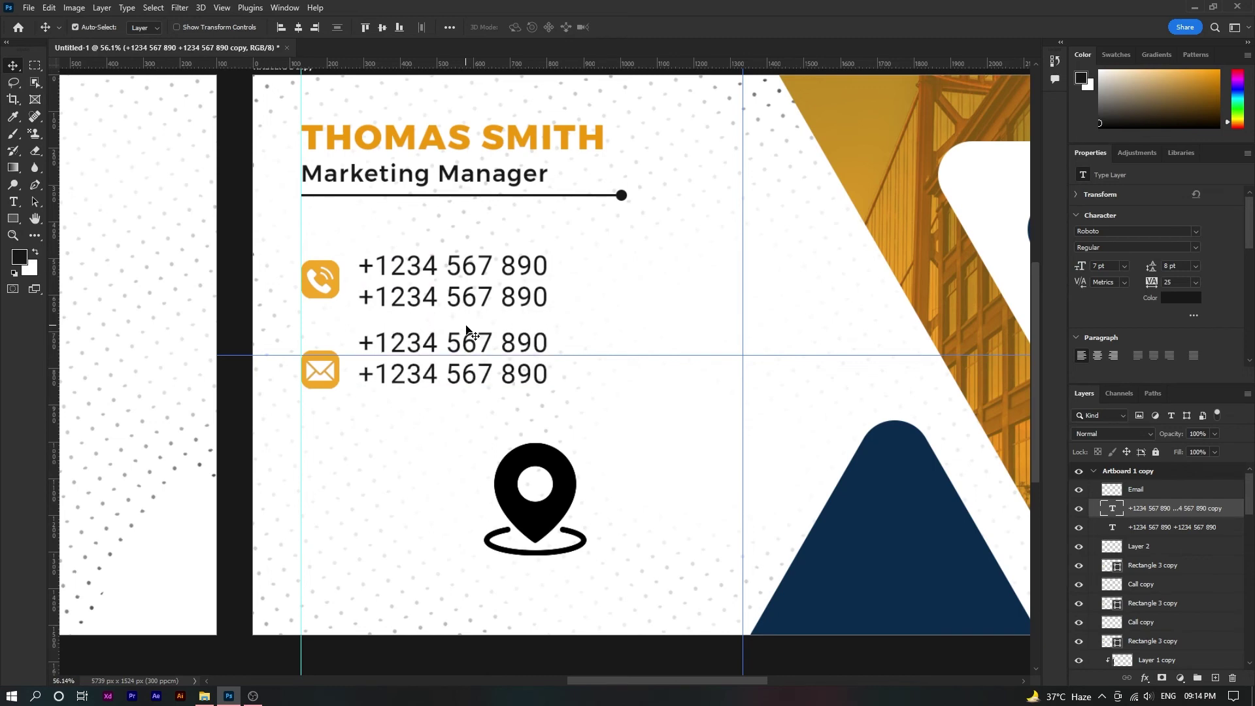
key("shift+Down")
key("shift+Down")
key("shift+Down")
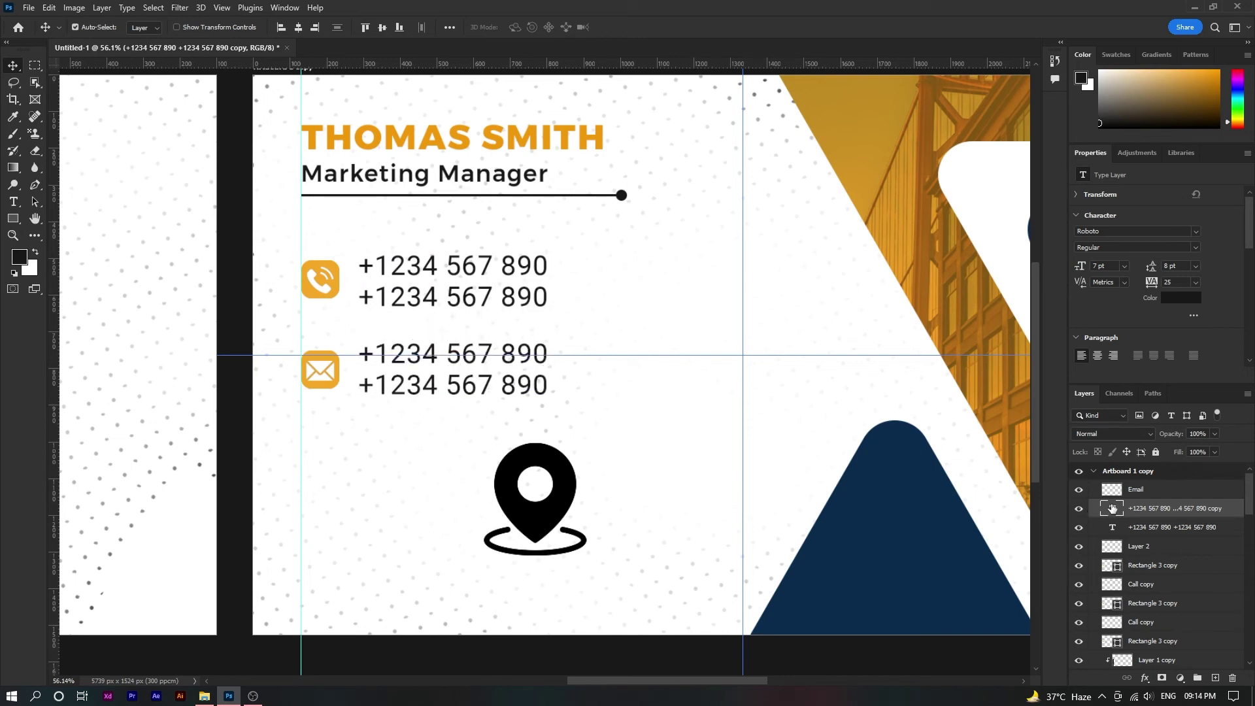
double_click(1112, 508)
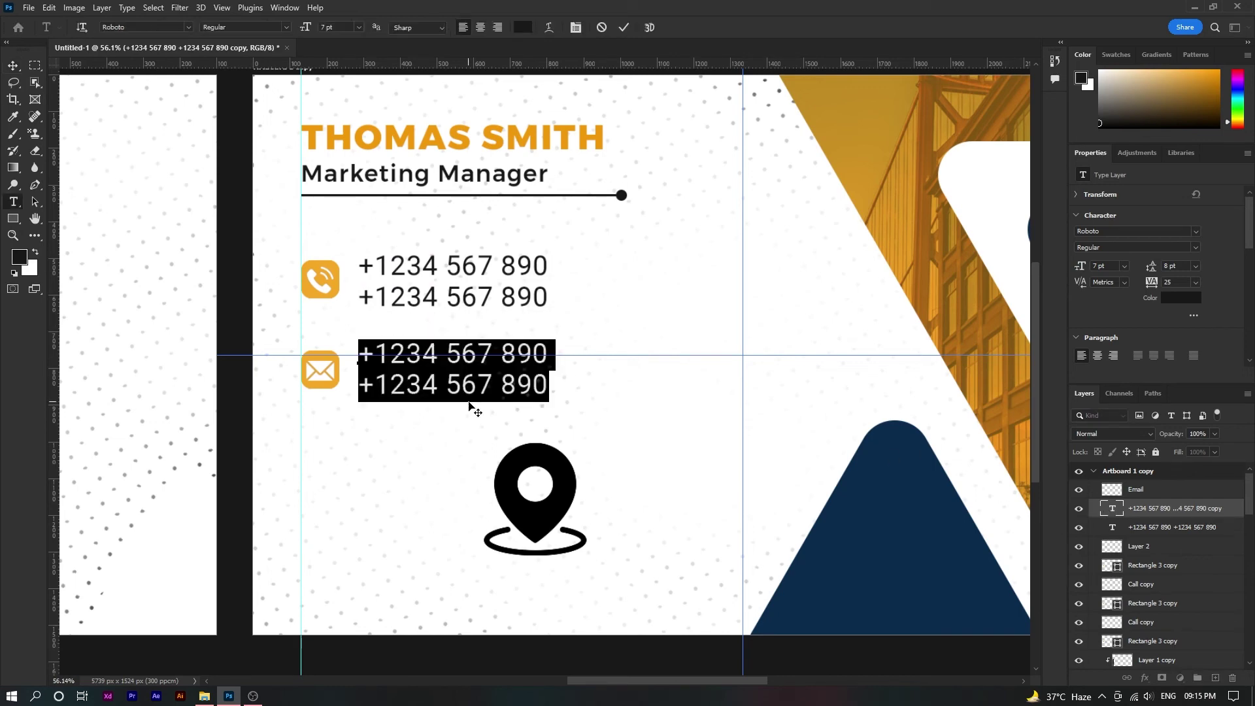
type("your")
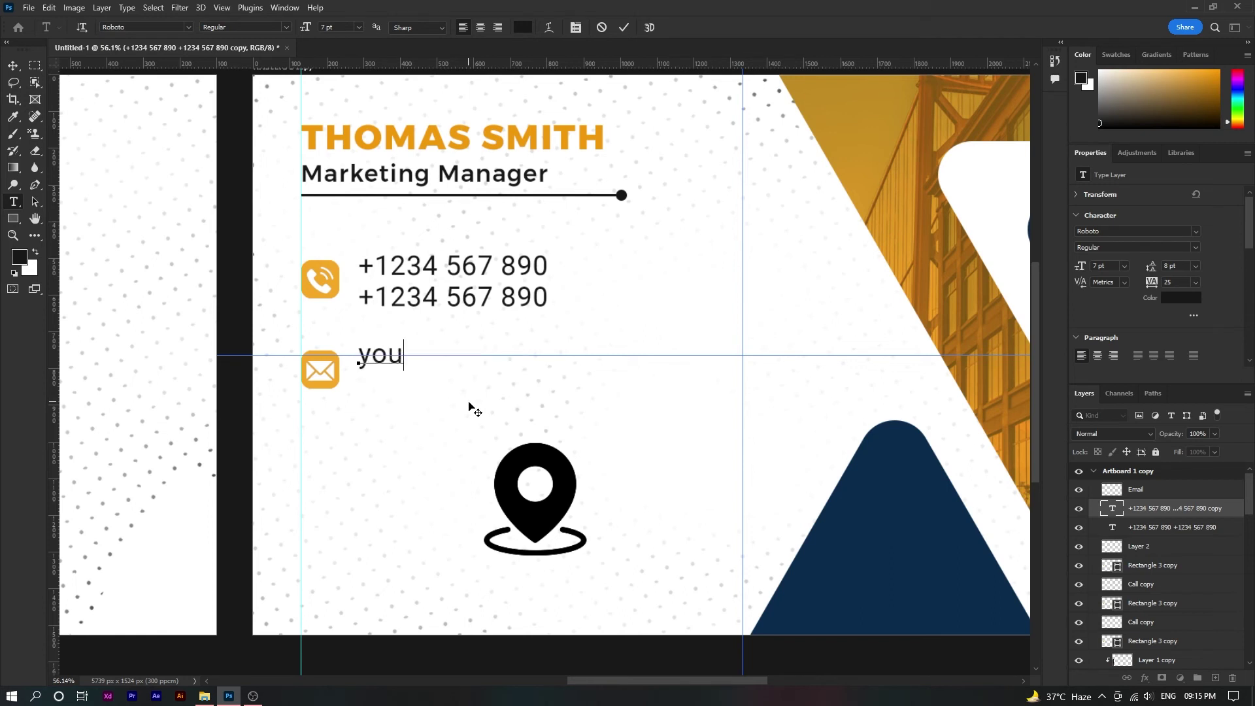
type("name@")
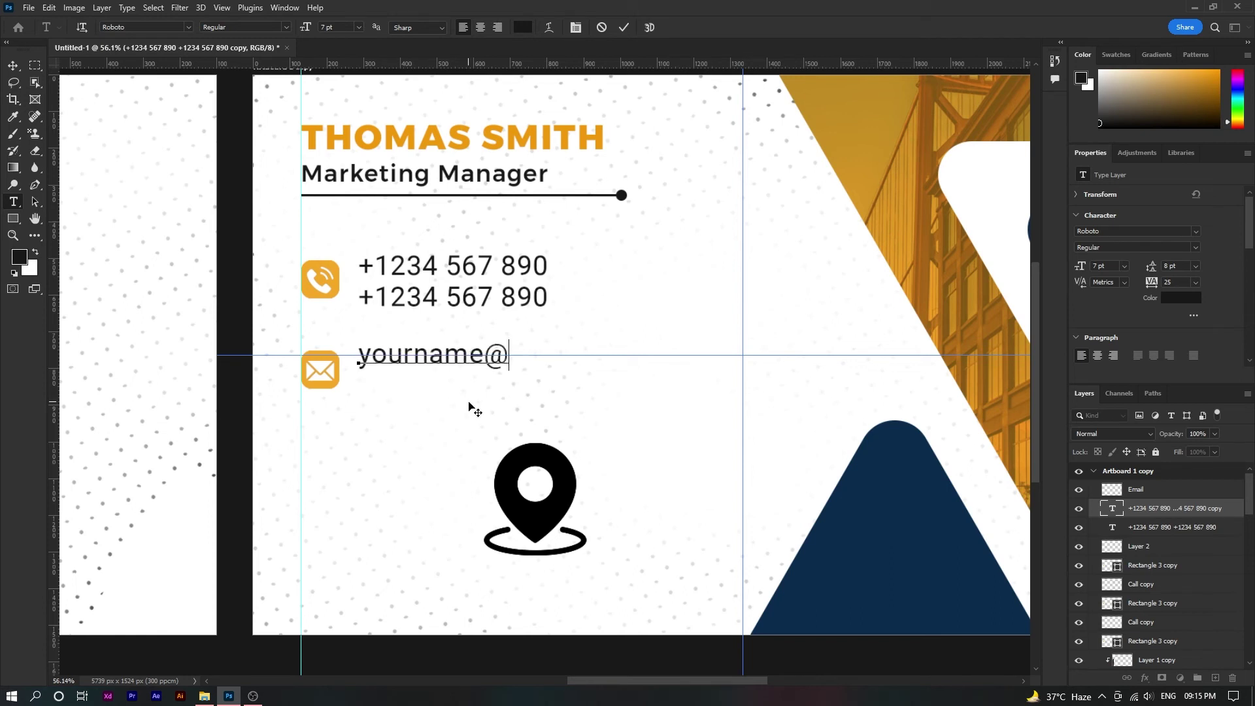
type("gmail.")
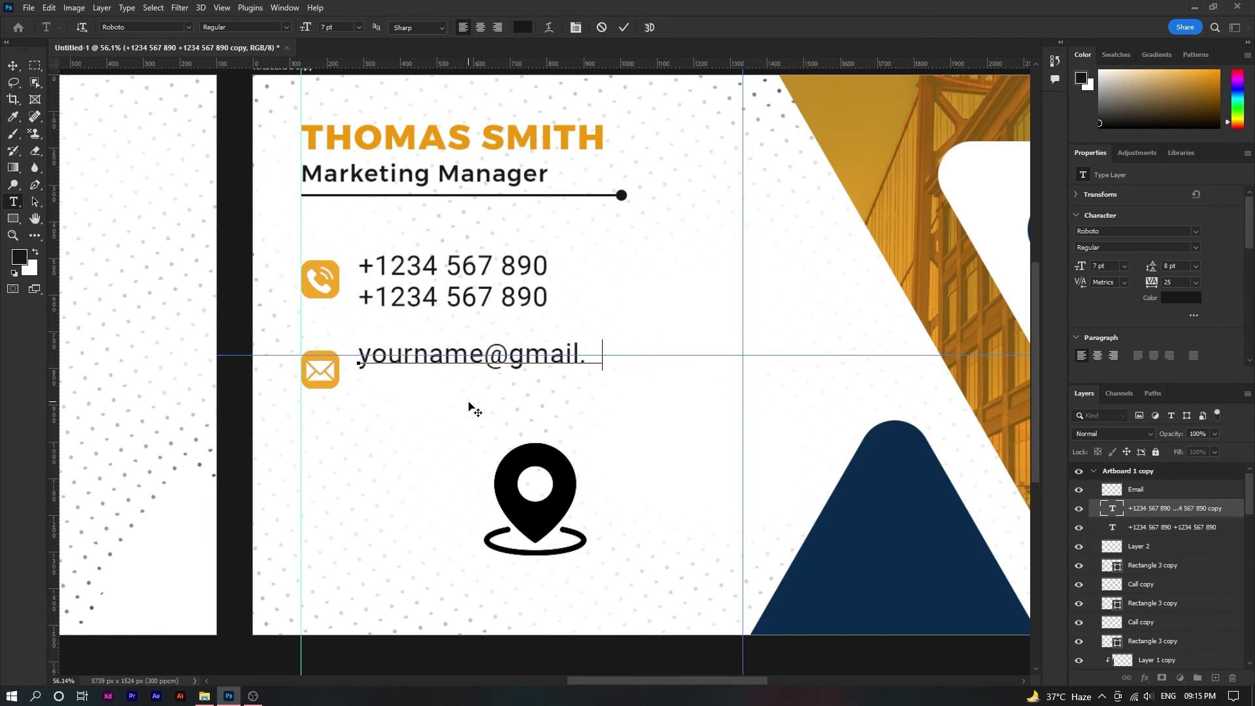
type("com ")
type("www.y")
type("our")
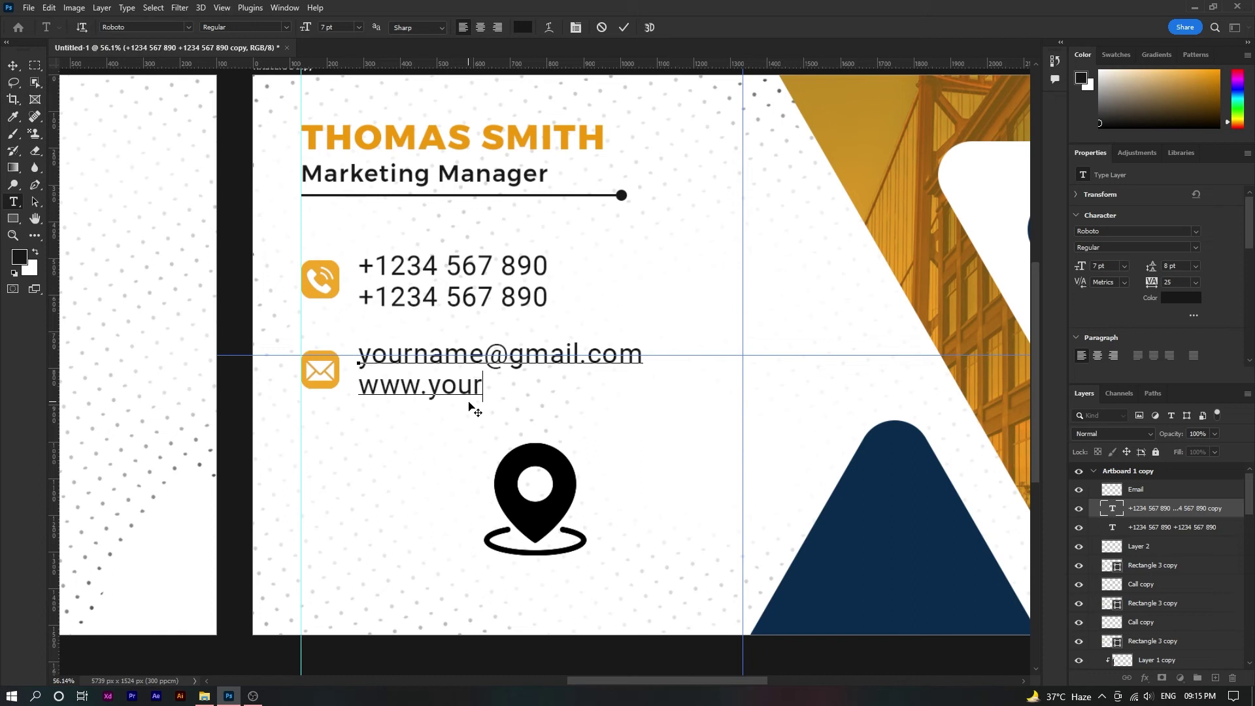
type("website")
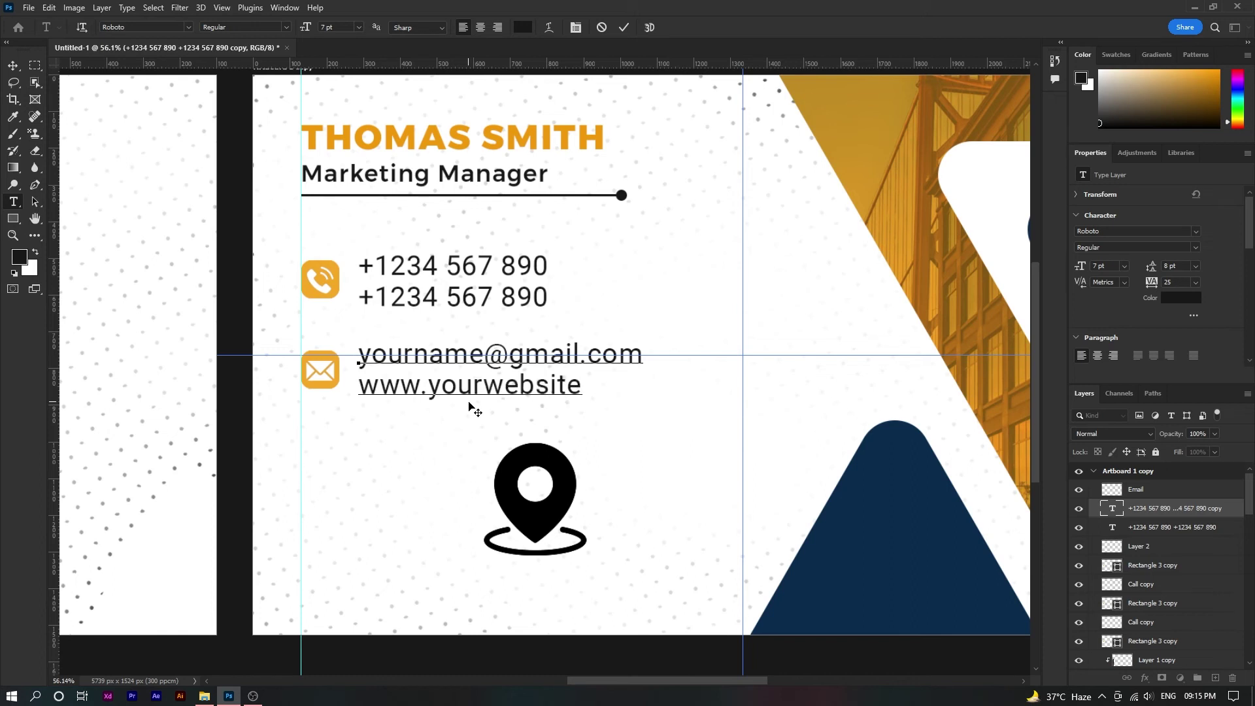
type(".com")
left_click(13, 65)
scroll(310, 416, "down", 2, "alt")
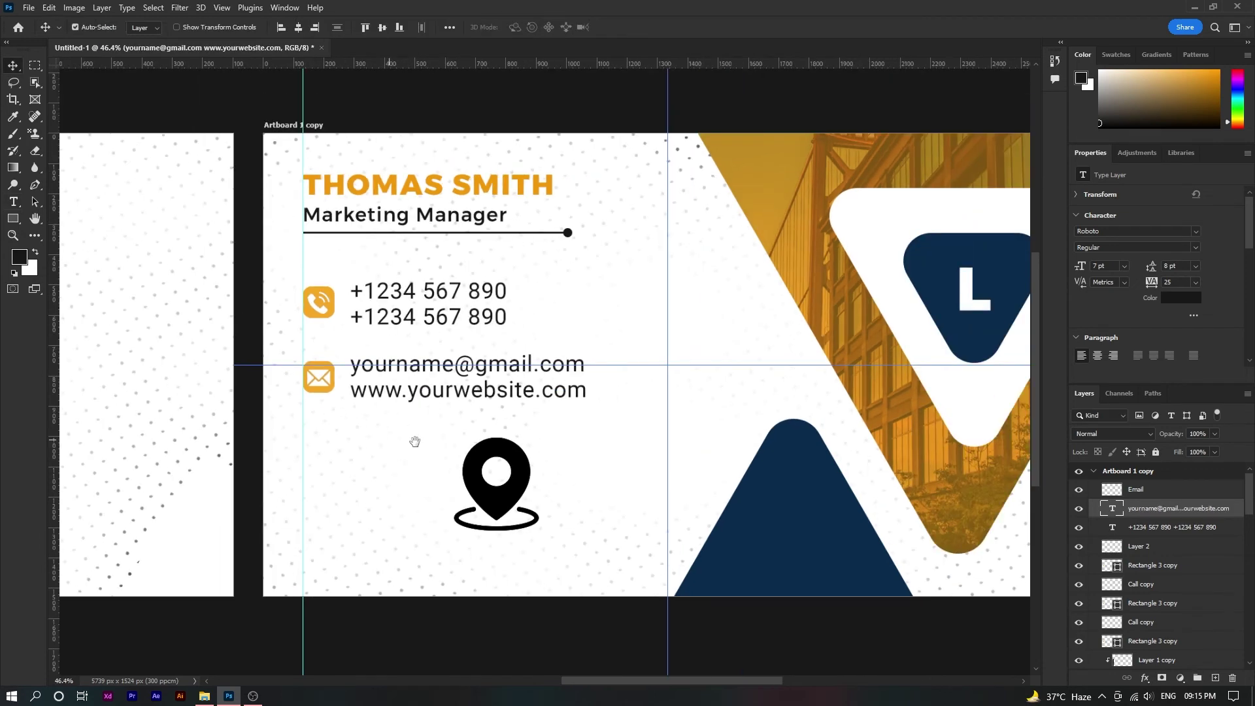
Move the location pin icon off to the right, undoing two accidental copies
left_click_drag(415, 441, 359, 443)
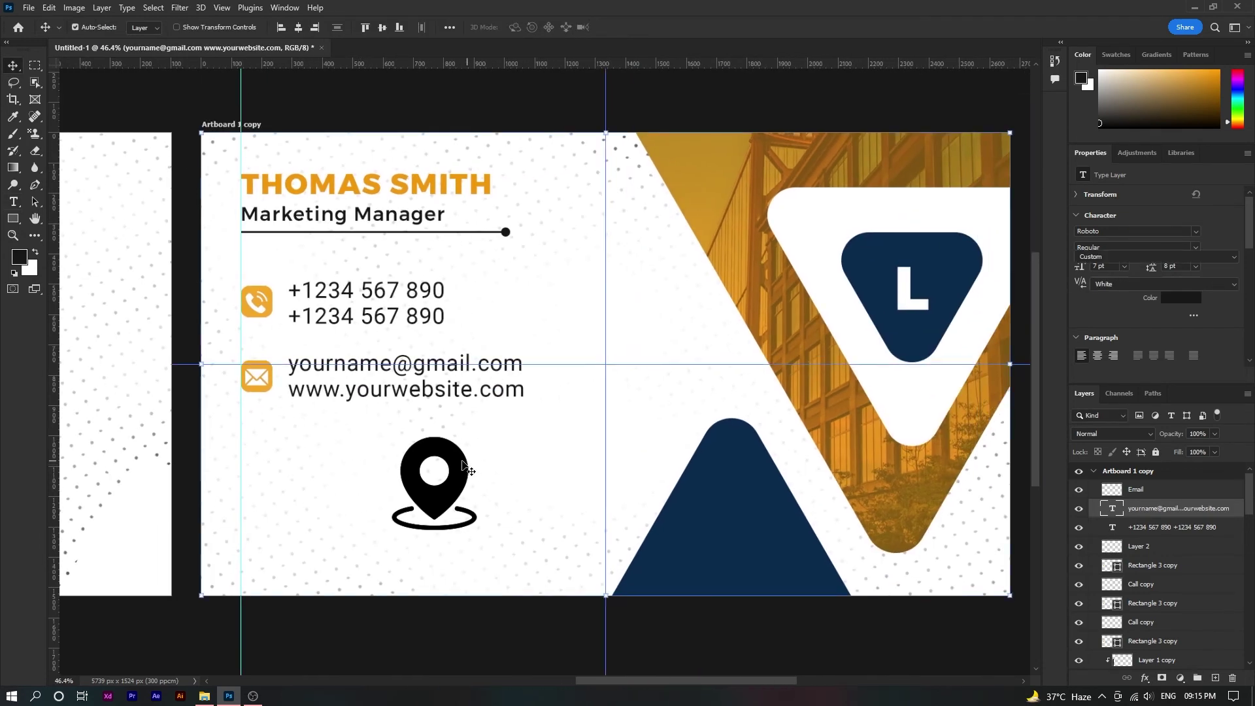
left_click_drag(458, 467, 540, 485)
key("ctrl+z")
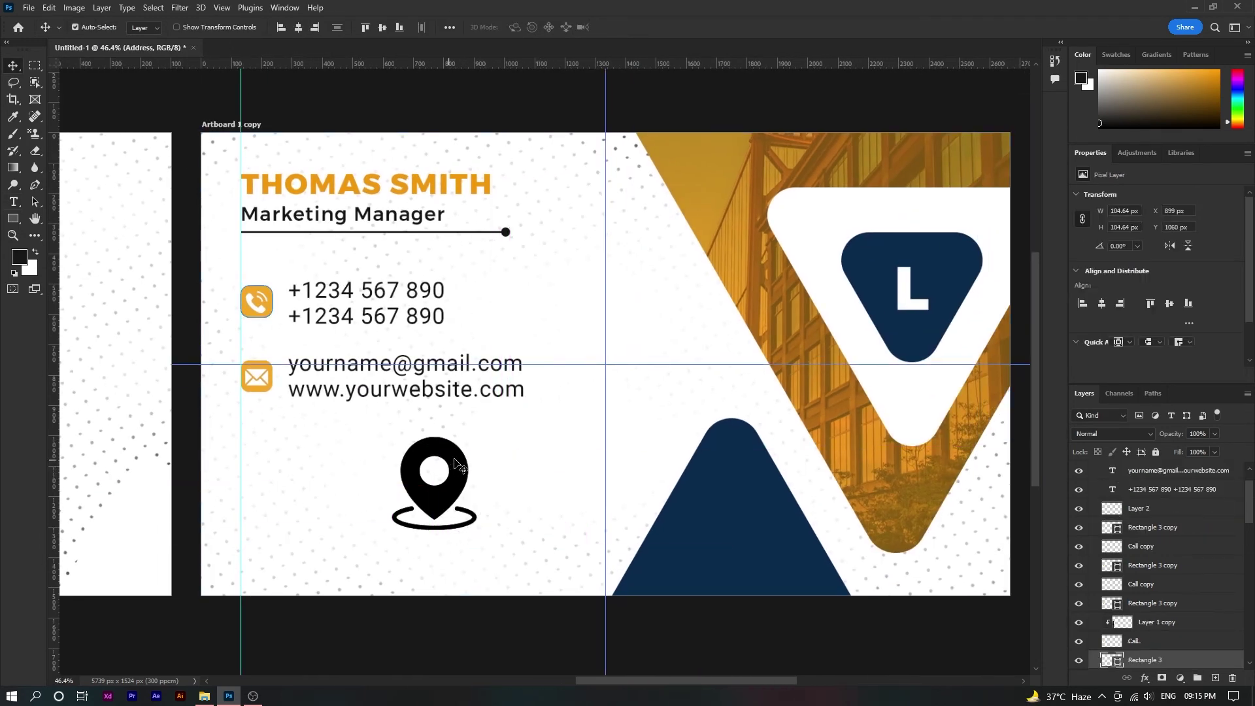
left_click_drag(451, 465, 521, 468)
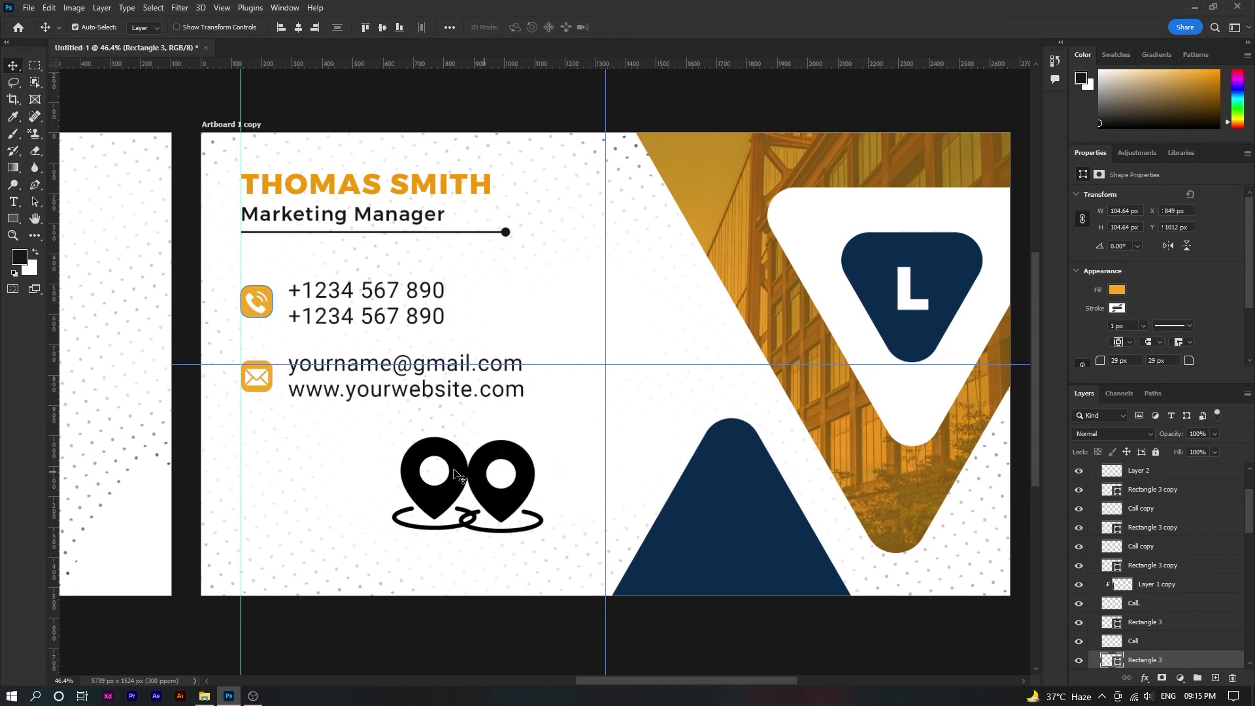
key("ctrl+z")
left_click_drag(444, 471, 531, 465)
Duplicate the orange email icon tile down into a third row
left_click(246, 402)
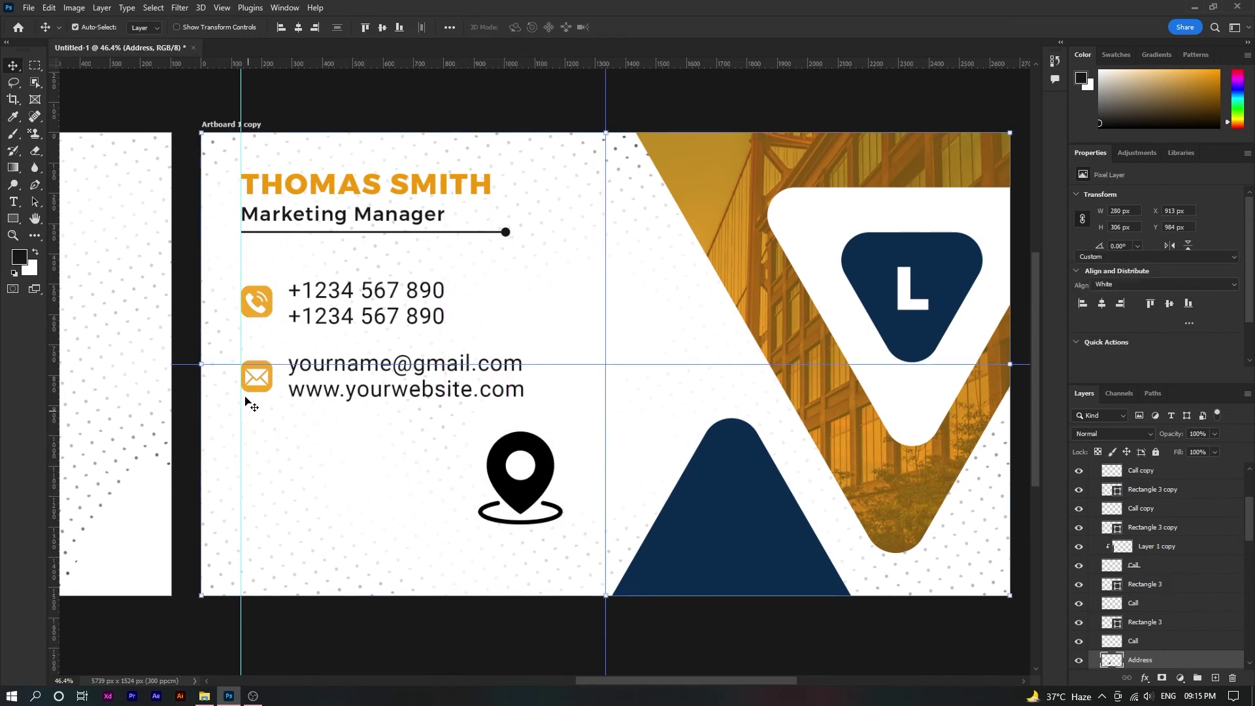
left_click(259, 364)
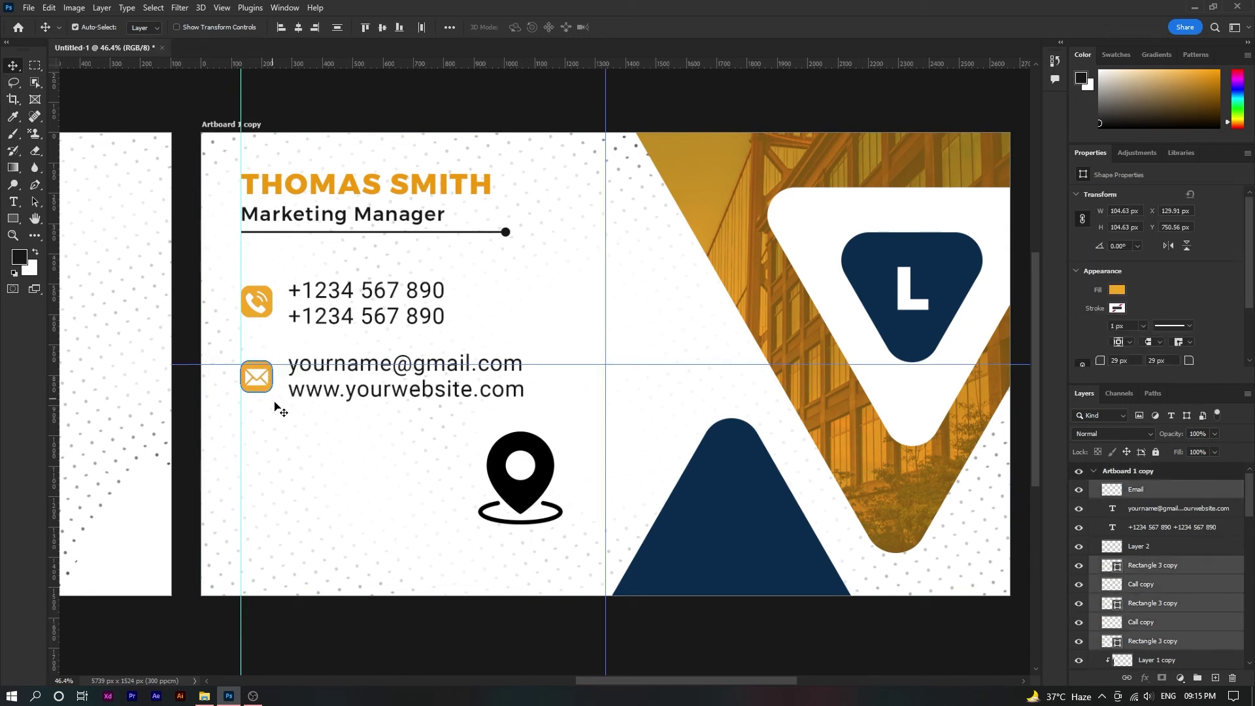
left_click(277, 409)
scroll(234, 376, "up", 2)
scroll(243, 373, "up", 3)
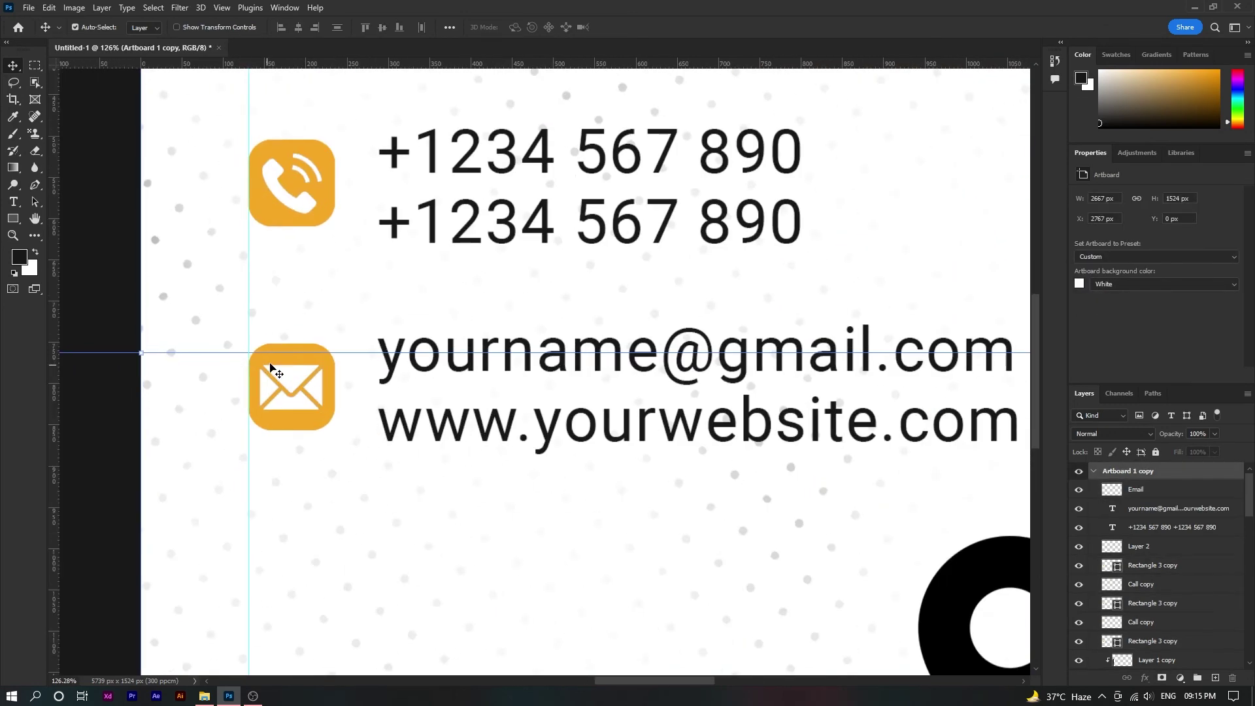
left_click(273, 366)
left_click_drag(288, 383, 288, 549, "alt")
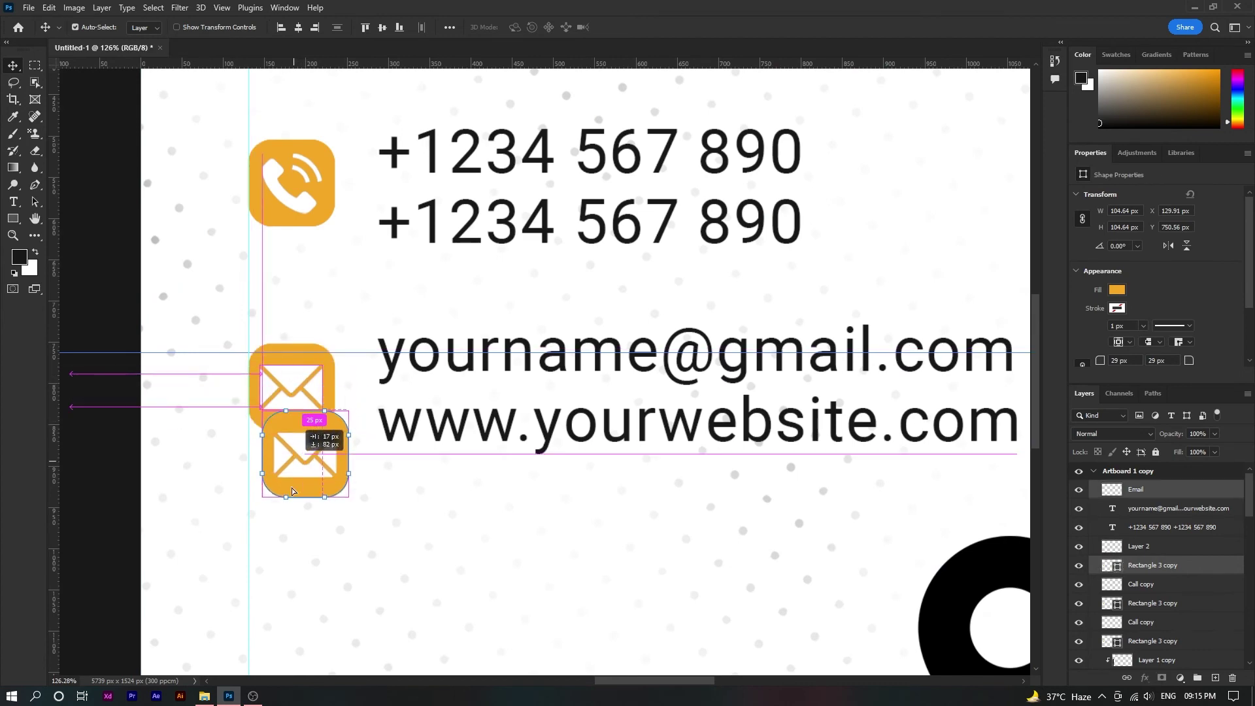
Nudge the copied tile down and move the location pin beside it
scroll(288, 549, "down", 3)
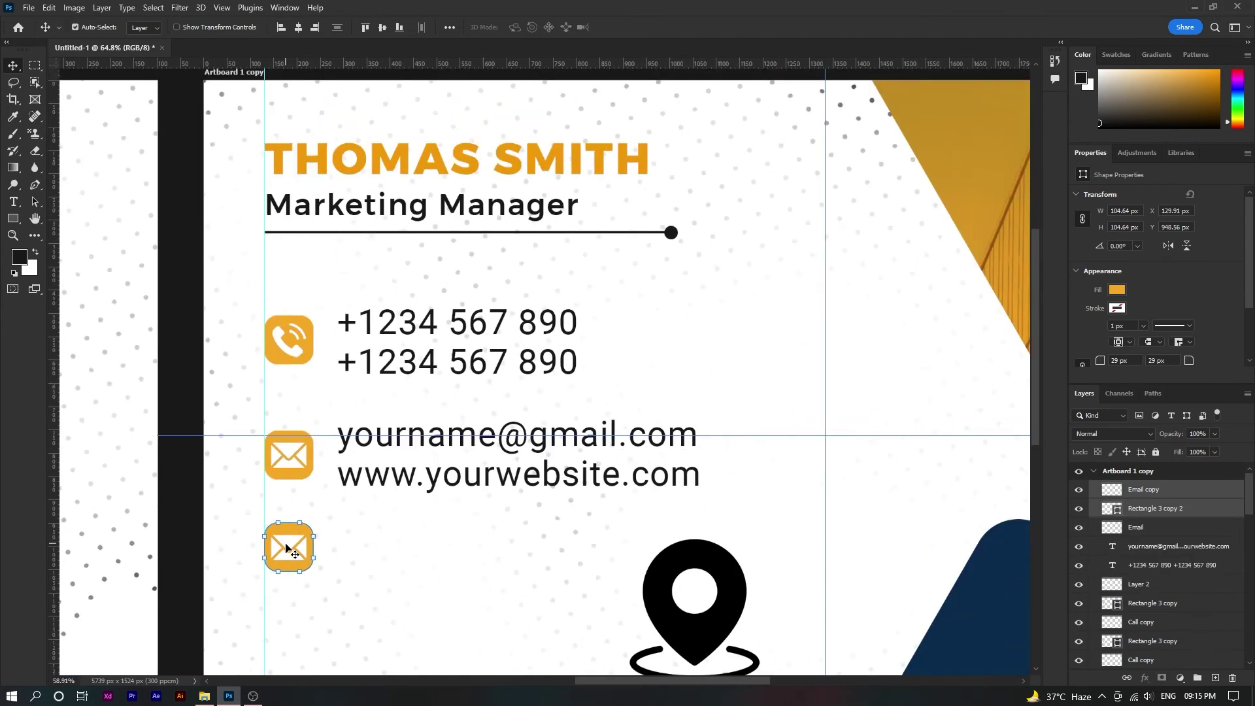
scroll(300, 547, "down", 1)
key("shift+Down")
key("shift+Down")
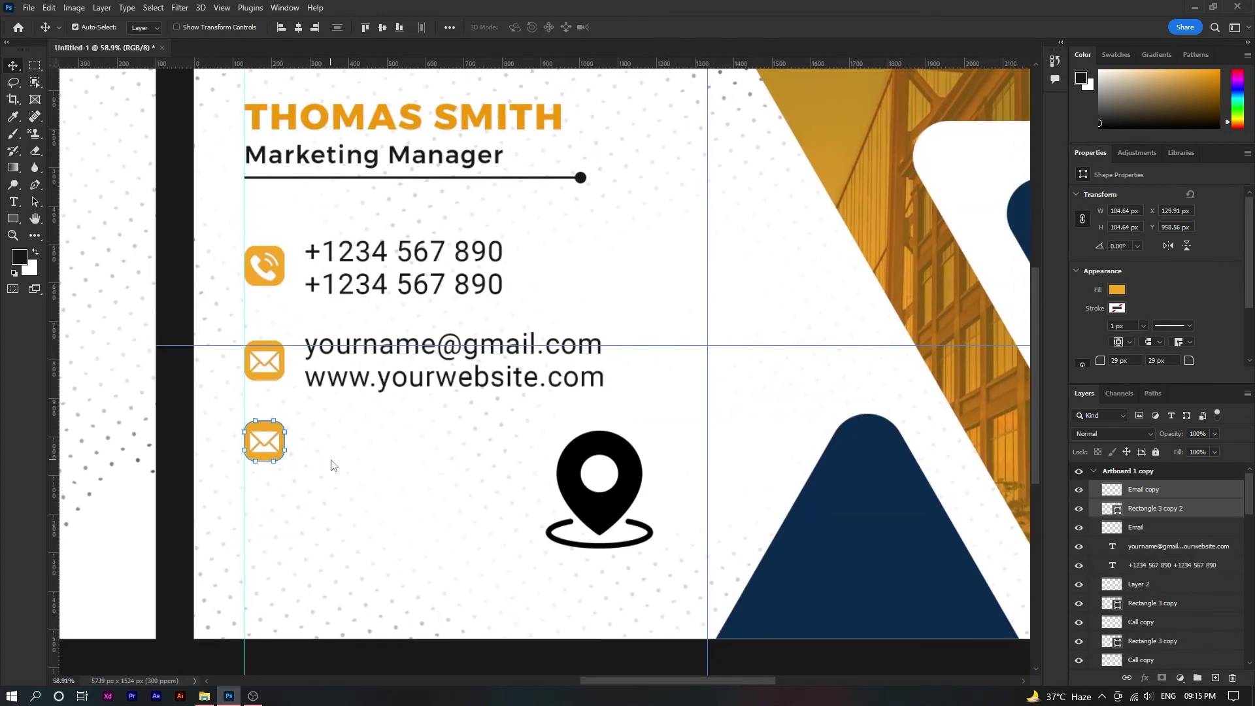
key("shift+Down")
key("shift+Down")
key("shift+Down")
key("shift+Down")
left_click(340, 468)
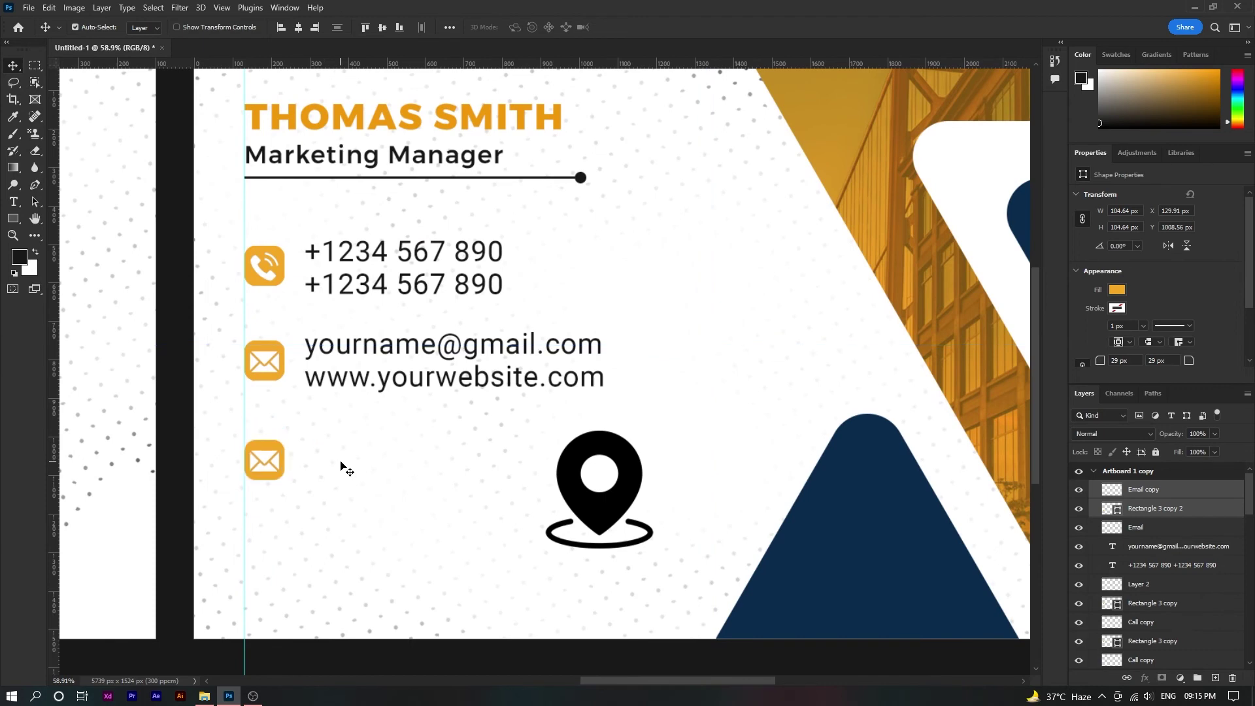
left_click_drag(585, 455, 323, 479)
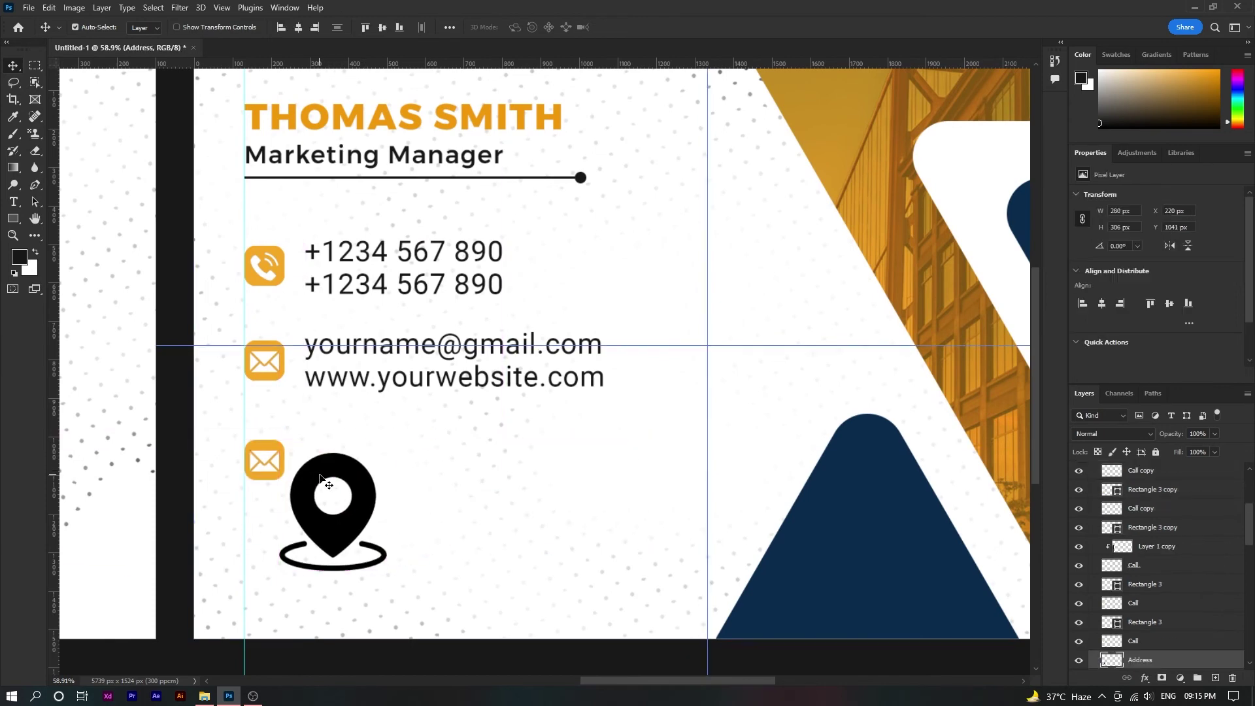
Make the location pin white and delete the copied envelope, keeping the orange square
right_click(1109, 475)
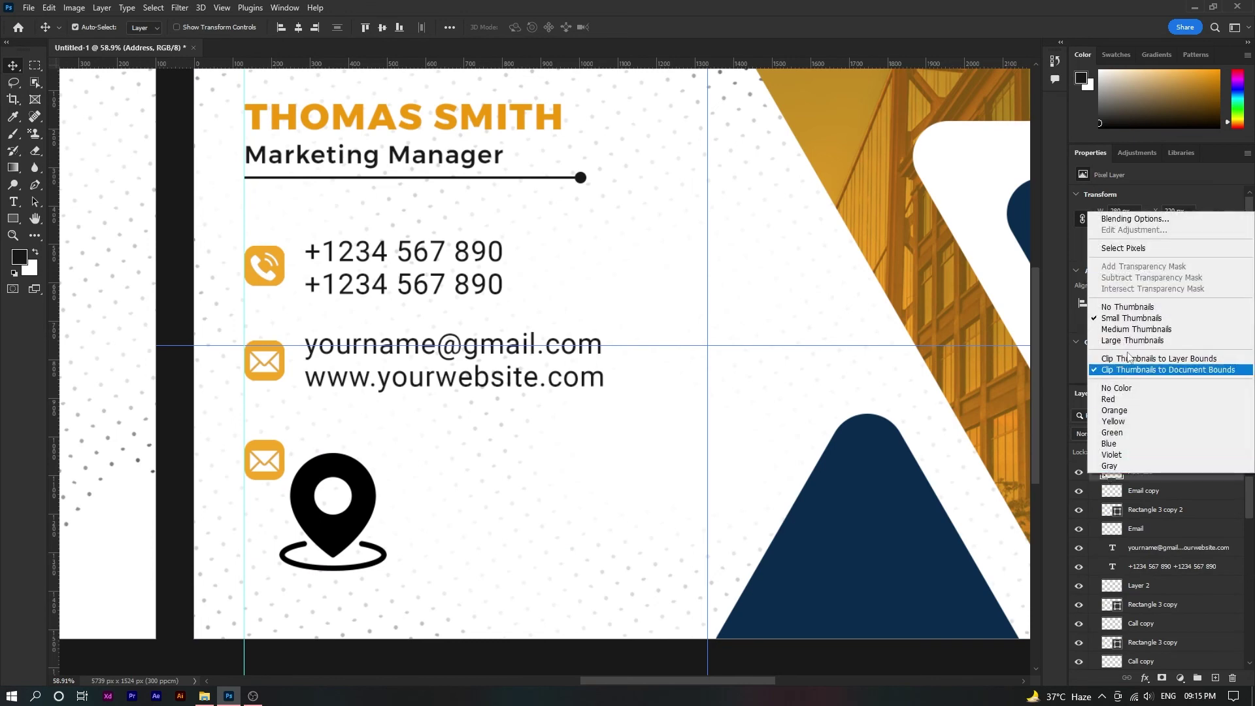
left_click(1144, 249)
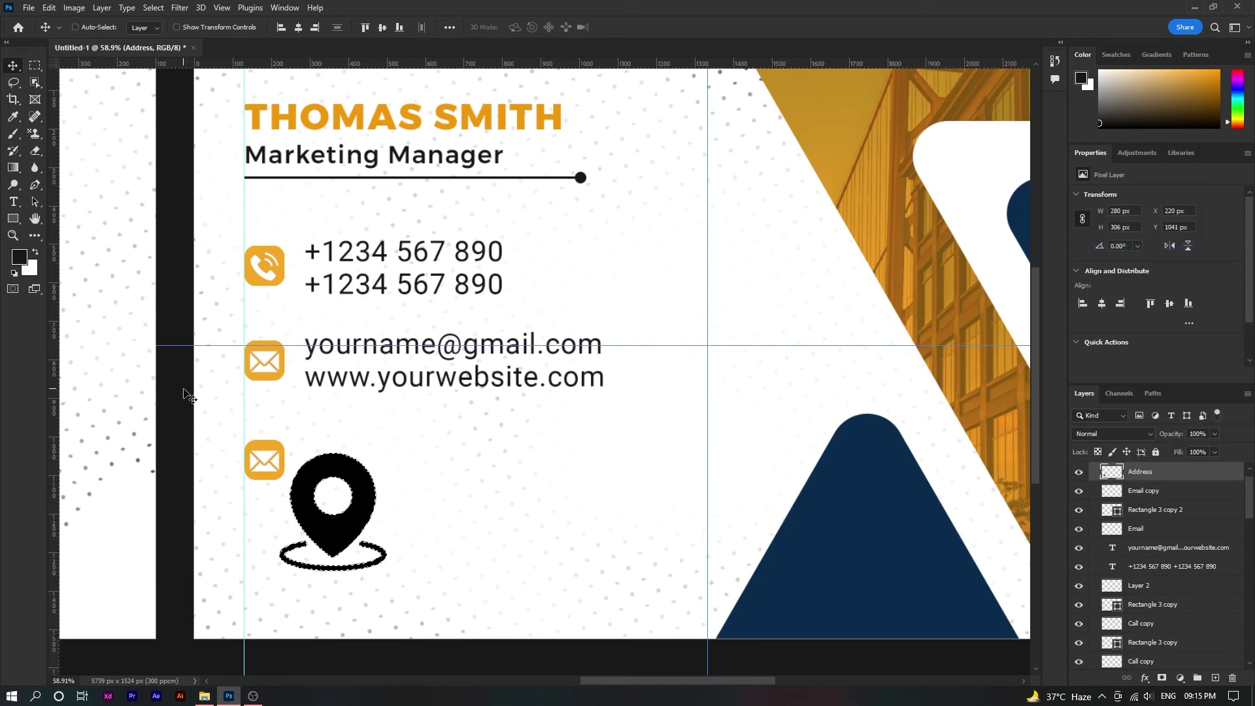
key("Delete")
scroll(271, 479, "up", 3)
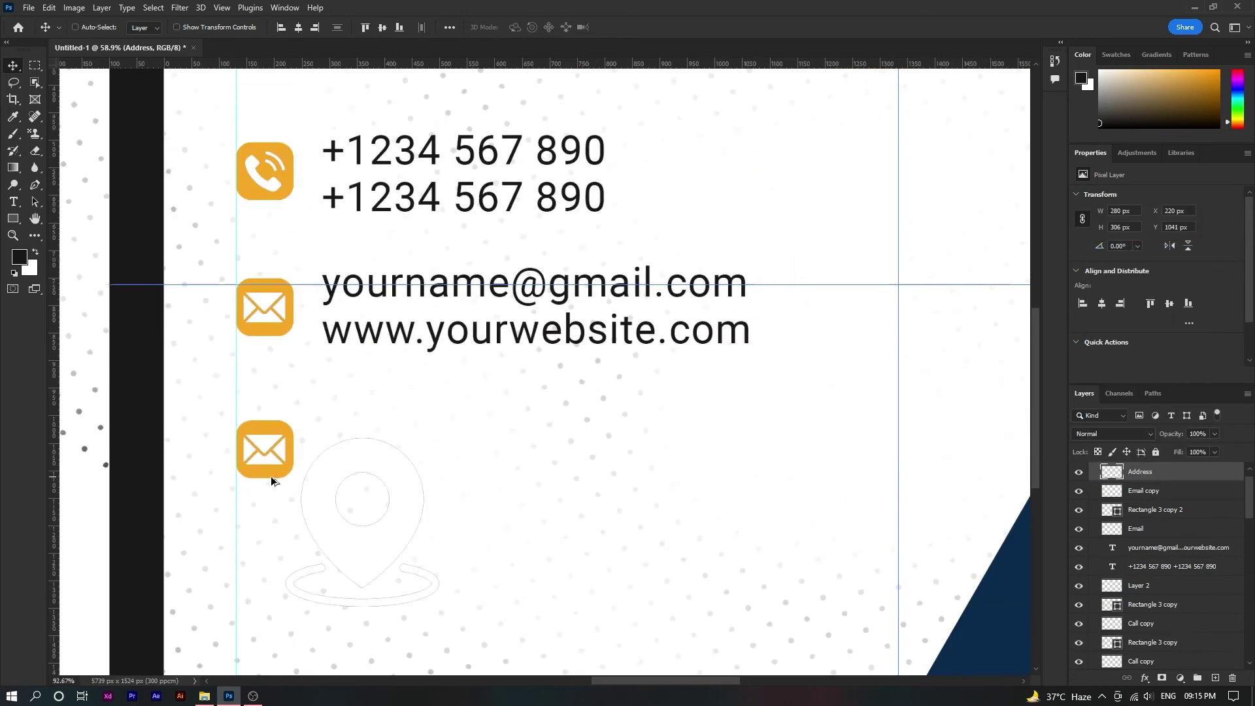
scroll(270, 479, "up", 2)
left_click(266, 433, "ctrl")
key("Delete")
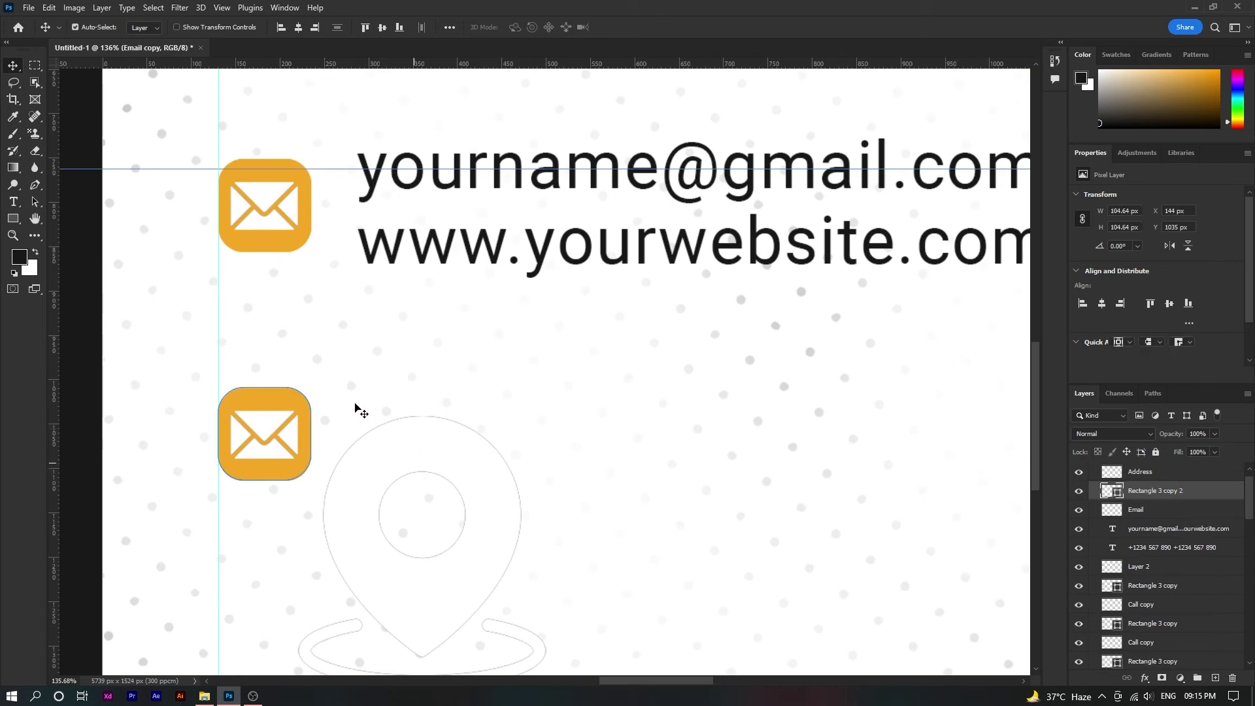
Place the white pin inside the third orange square and scale it down to fit
left_click_drag(420, 440, 346, 399)
key("ctrl+t")
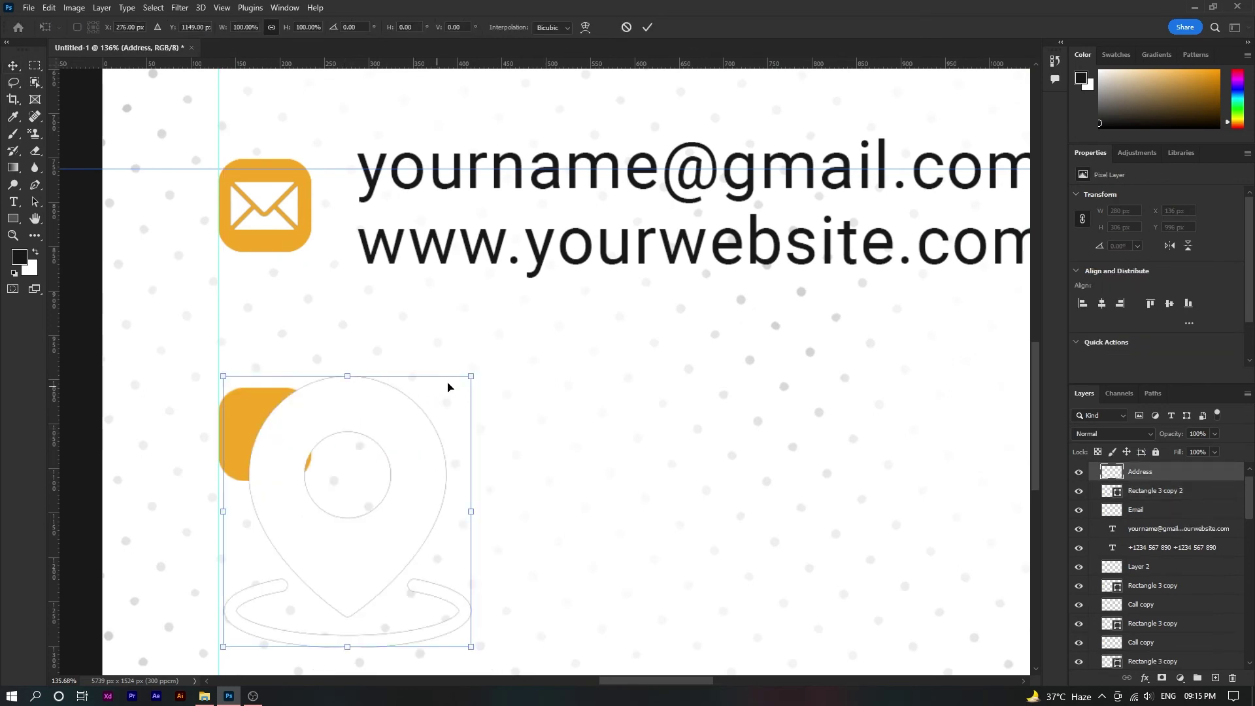
left_click_drag(462, 385, 364, 475)
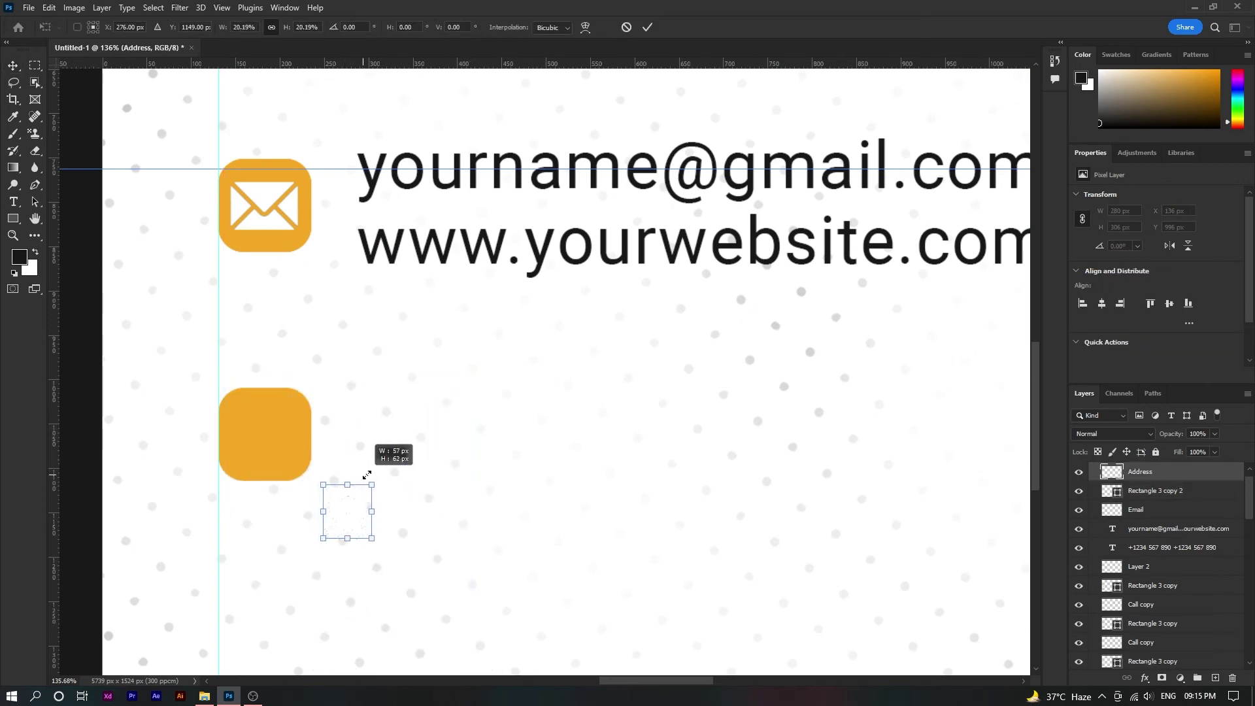
left_click_drag(363, 475, 376, 469)
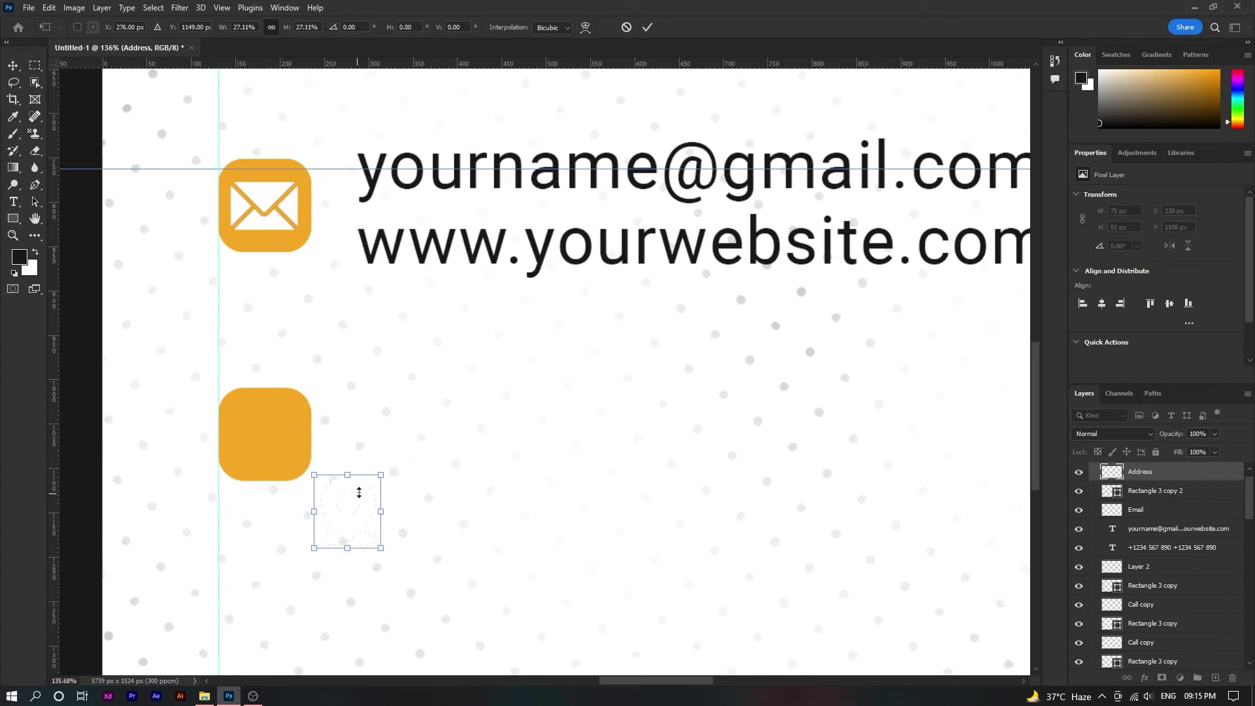
key("Escape")
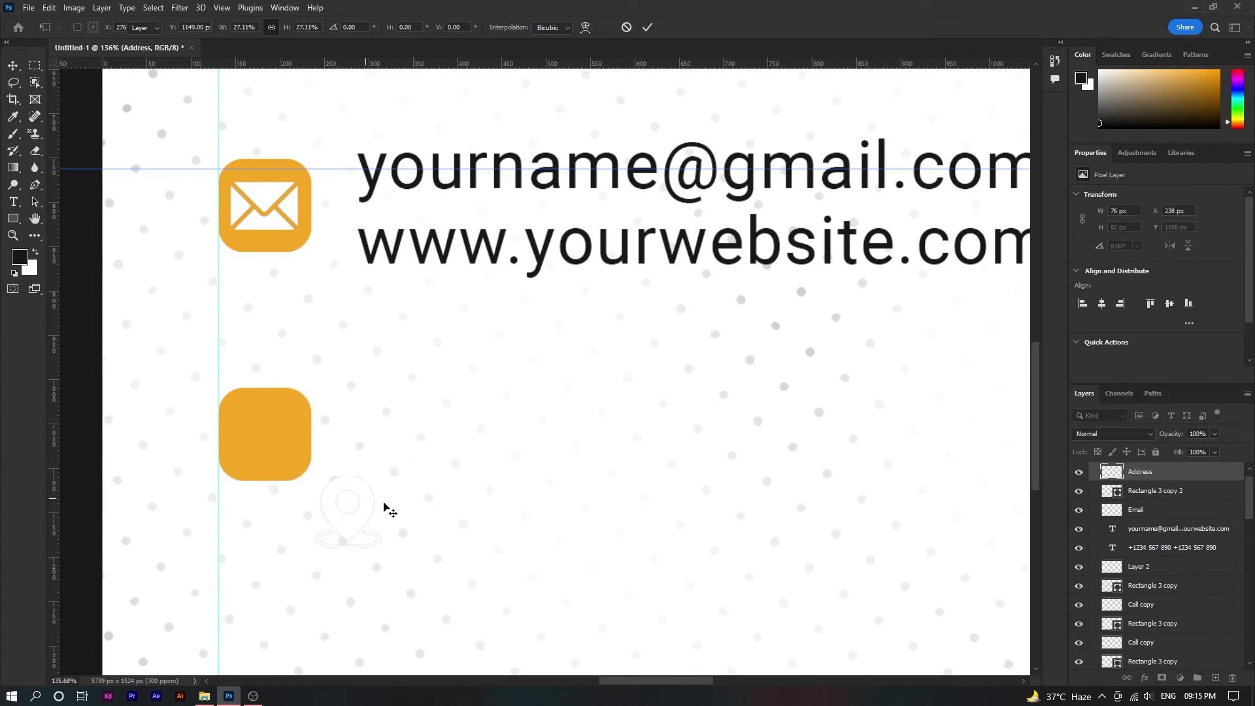
key("Return")
mouse_move(364, 504)
left_mouse_down()
mouse_move(283, 423)
mouse_move(294, 401)
left_mouse_up()
key("ctrl+t")
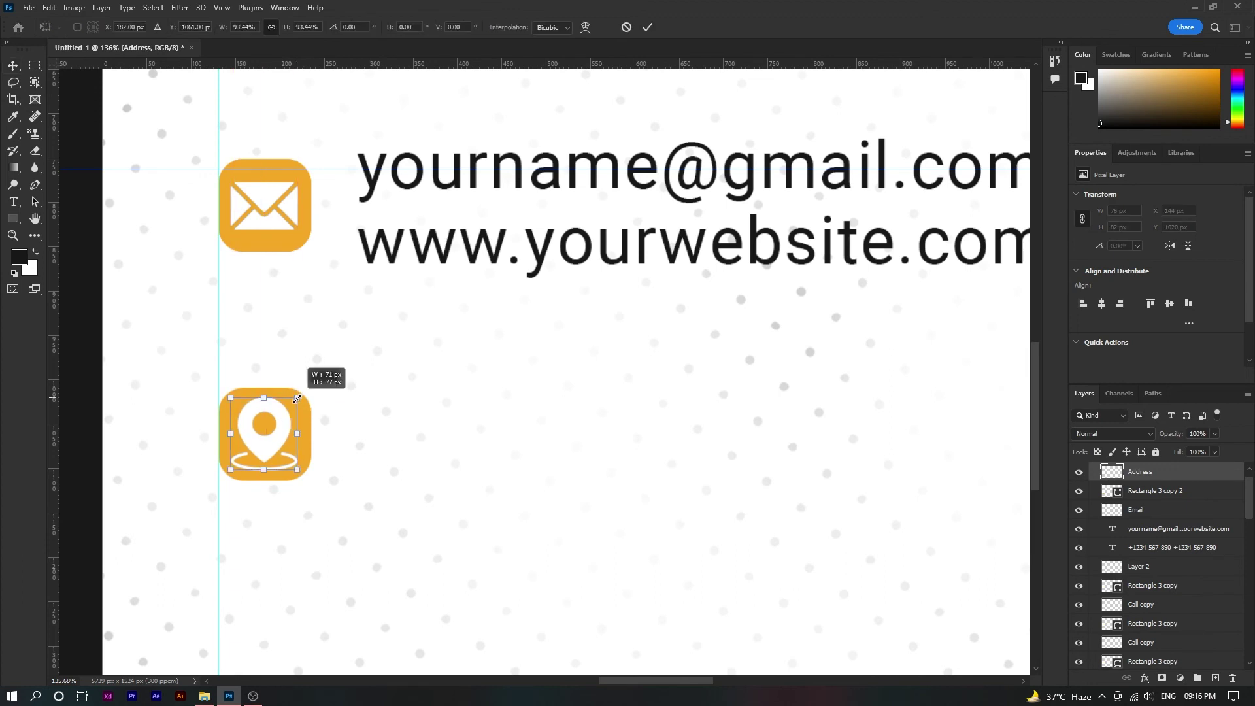
left_click(648, 28)
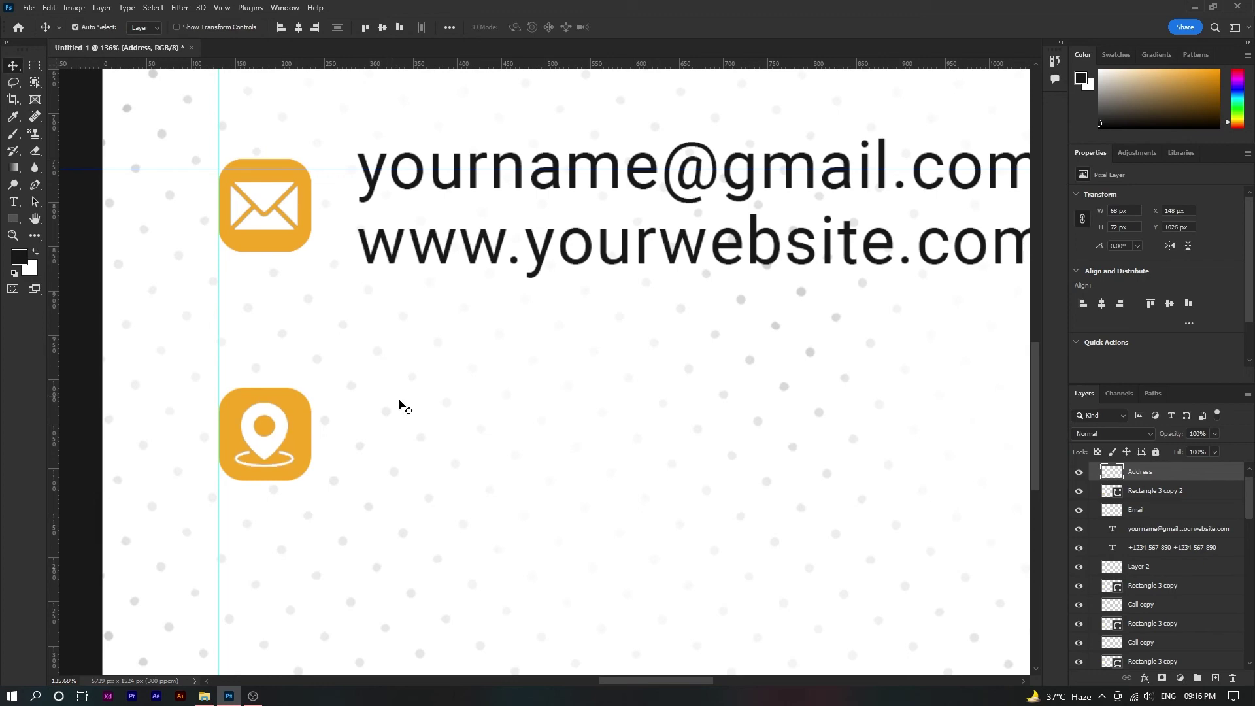
left_click(362, 481)
scroll(361, 479, "down", 5, "alt")
Duplicate the e-mail and website text and position the copy beside the location pin
scroll(417, 457, "right", 2)
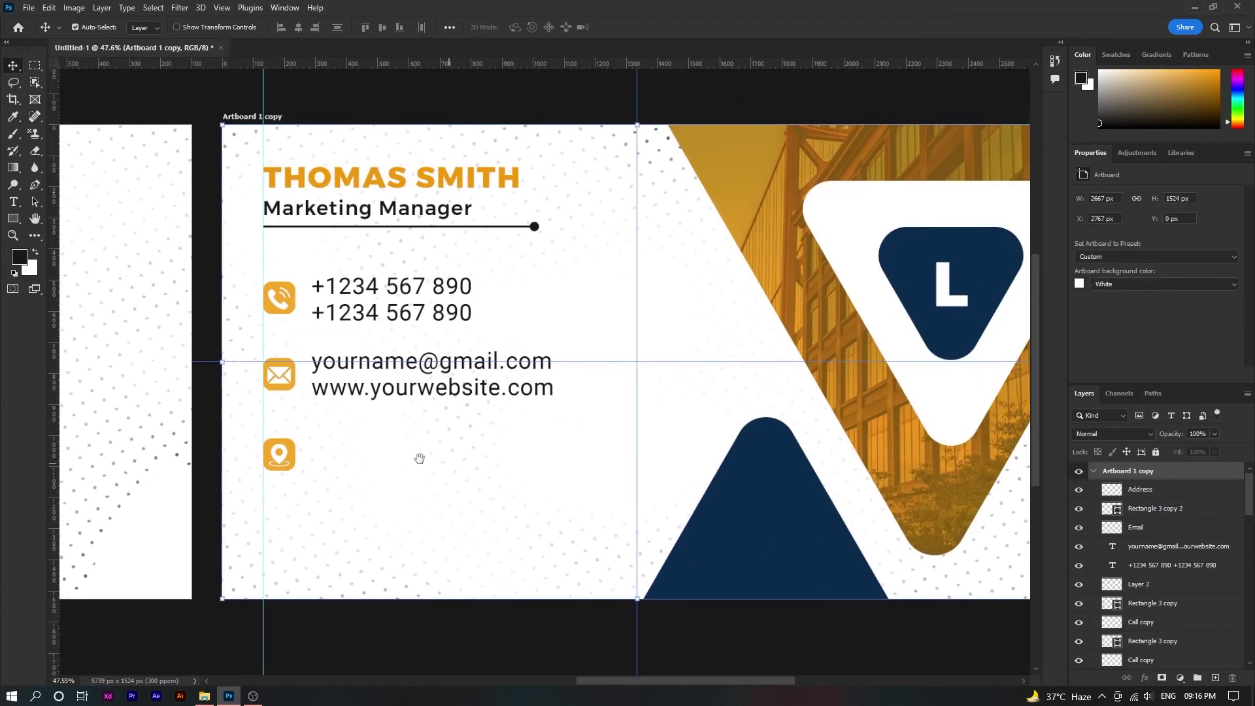
left_click(429, 465)
left_click(461, 390)
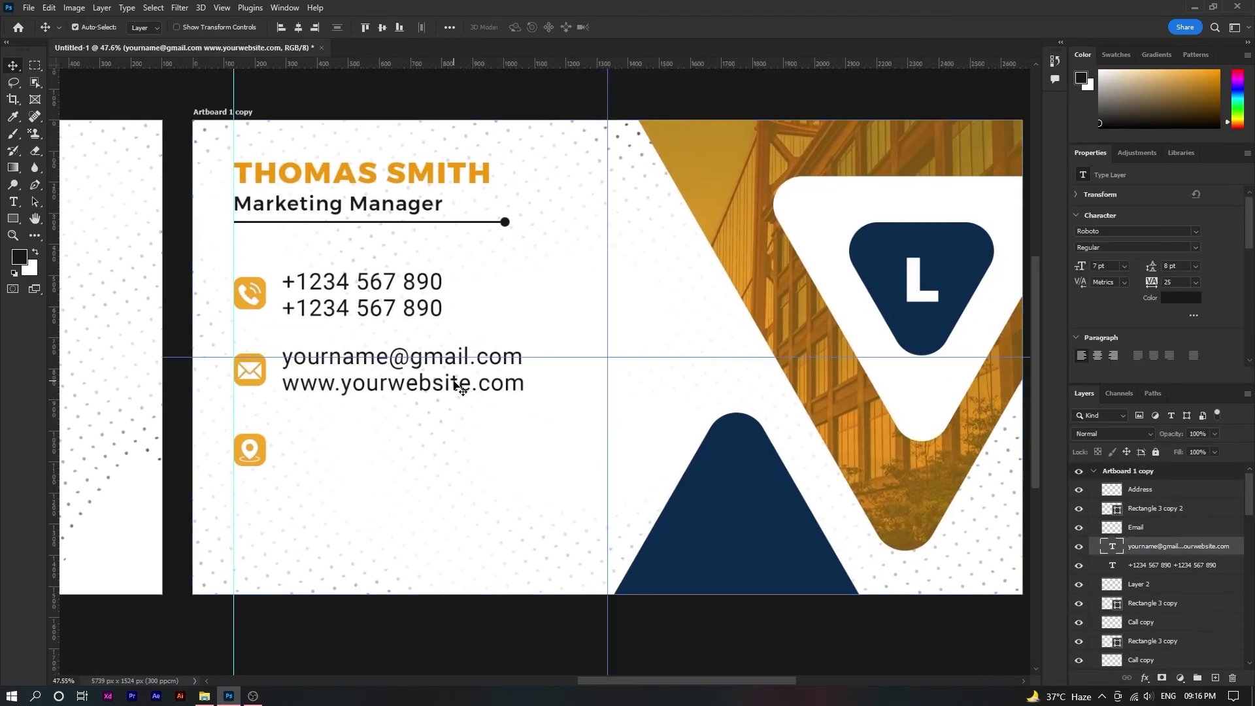
left_click_drag(1174, 547, 1215, 678)
key("Down")
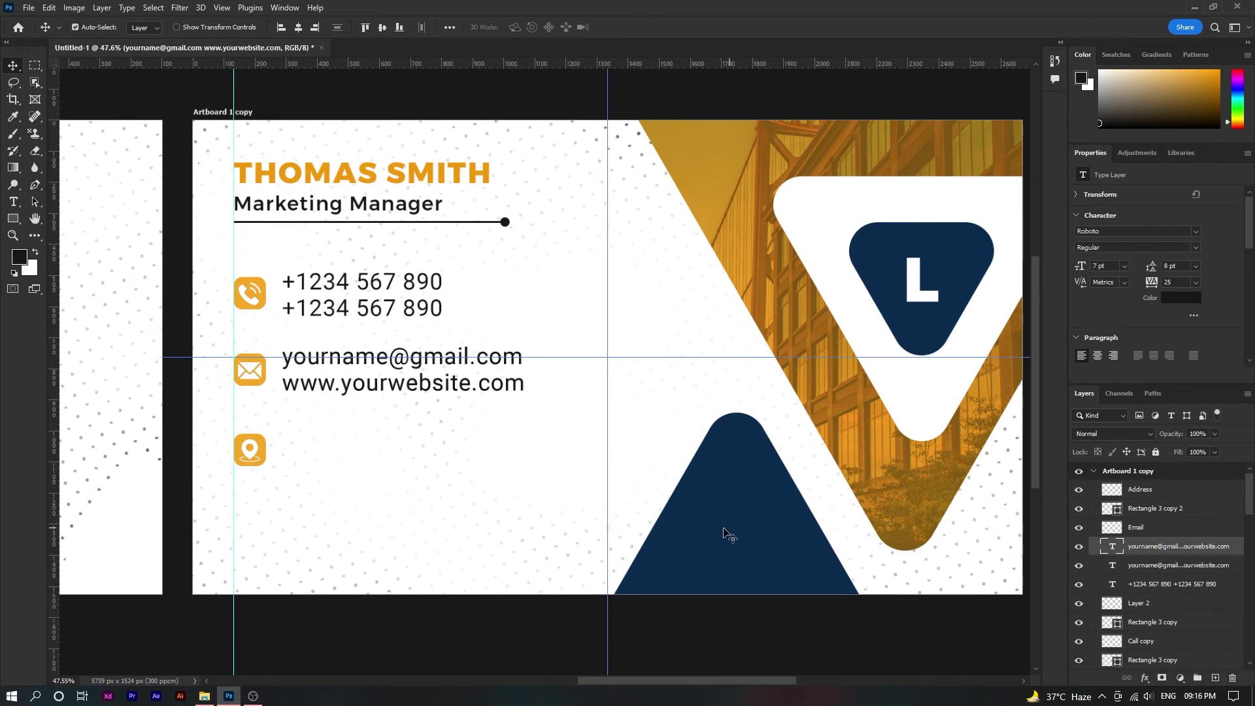
key("Down")
key("shift+Down")
key("shift+Down")
key("shift+Down")
key("shift+Down")
key("shift+Down")
key("shift+Down")
key("shift+Down")
key("shift+Down")
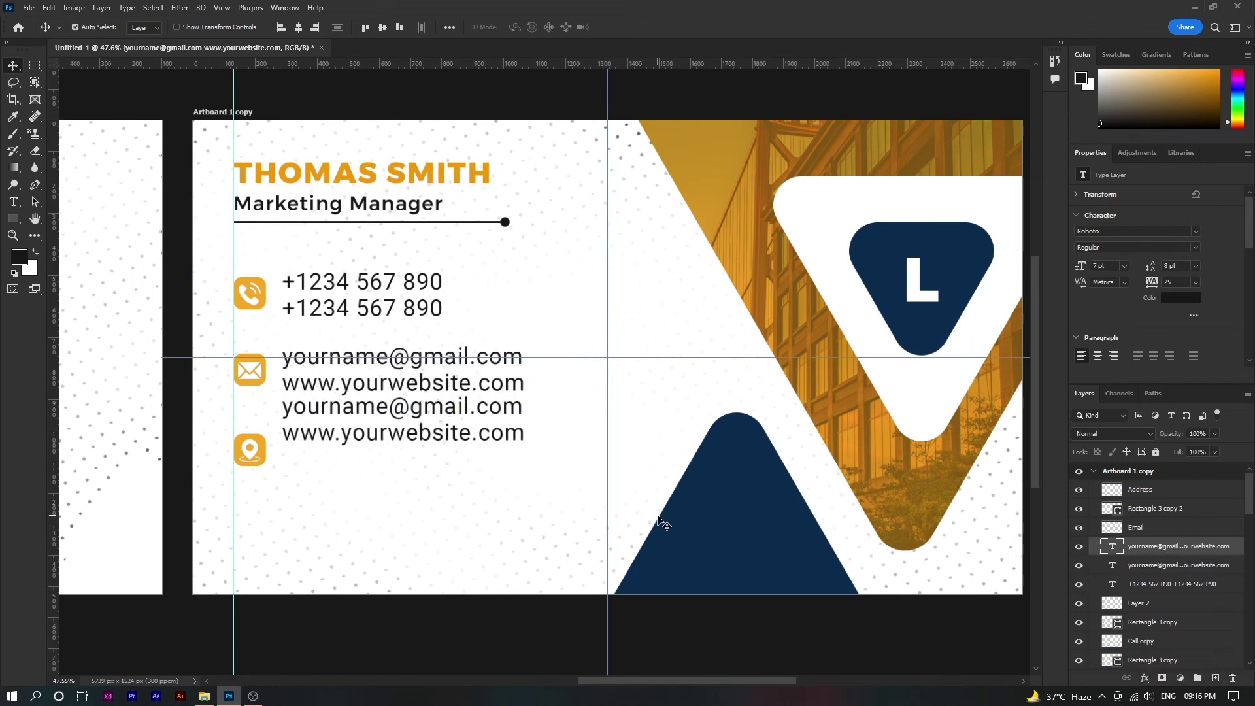
key("shift+Down")
key("shift+Down")
key("shift+Down")
key("shift+Down")
key("shift+Down")
key("shift+Down")
key("Up")
key("Up")
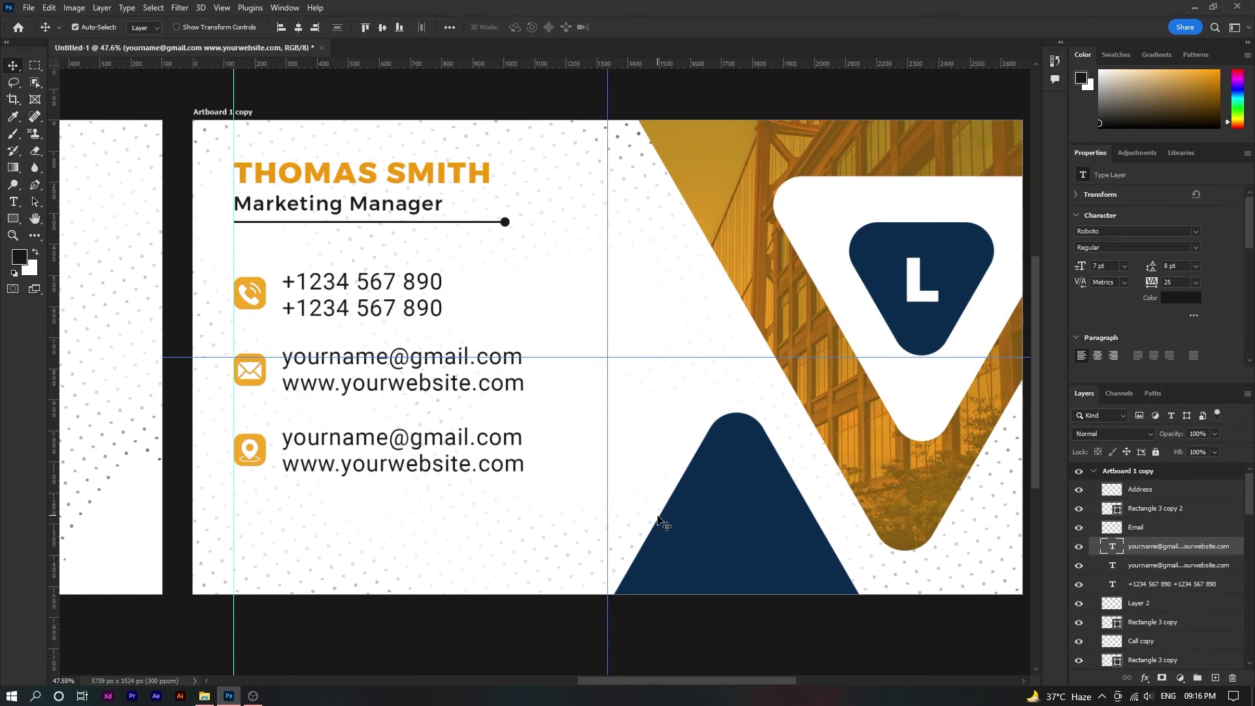
key("Up")
key("Up")
key("Up")
key("Up")
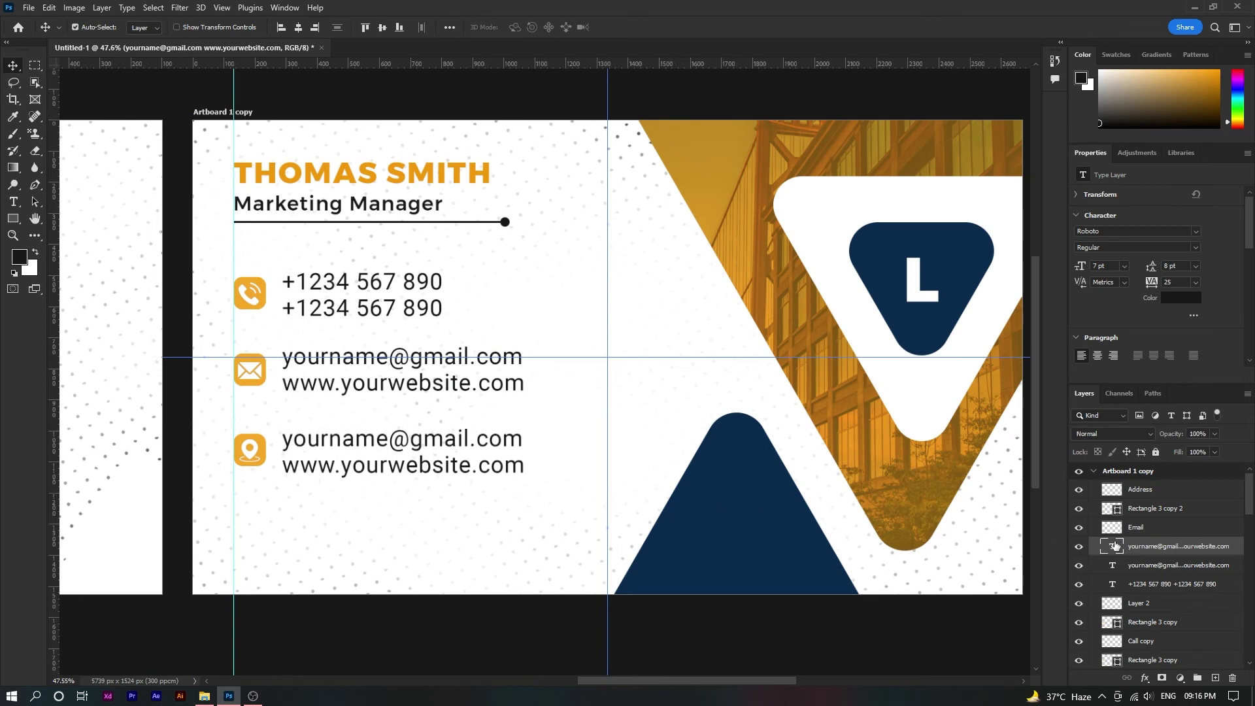
Retype the copied text with the address 'Your street name here / New Delhi City, Zip-123'
double_click(1115, 546)
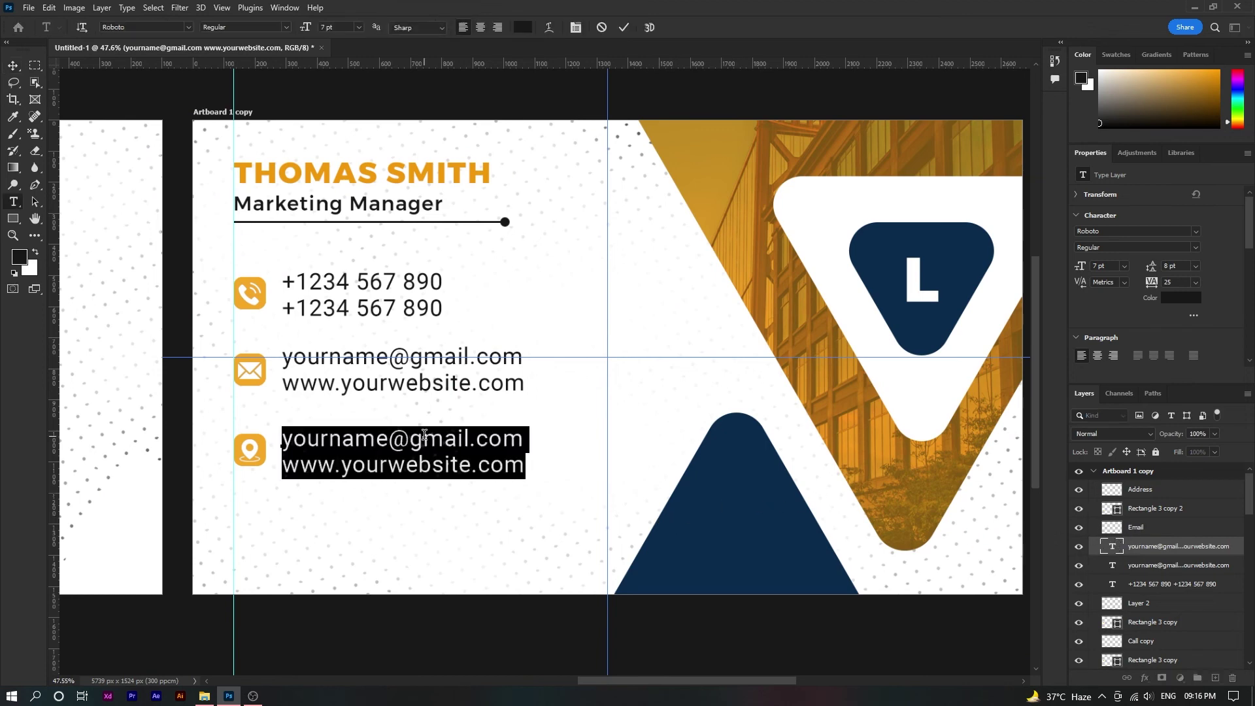
type("y")
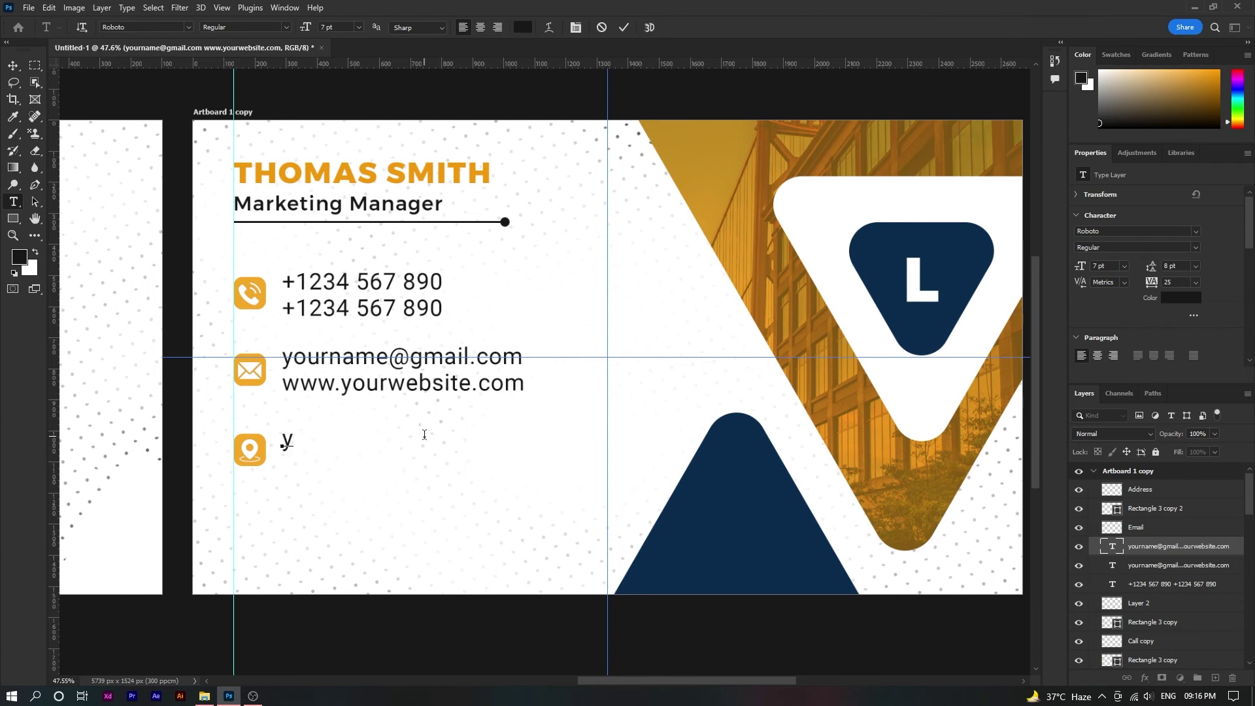
key("BackSpace")
type("Your ")
type("street na")
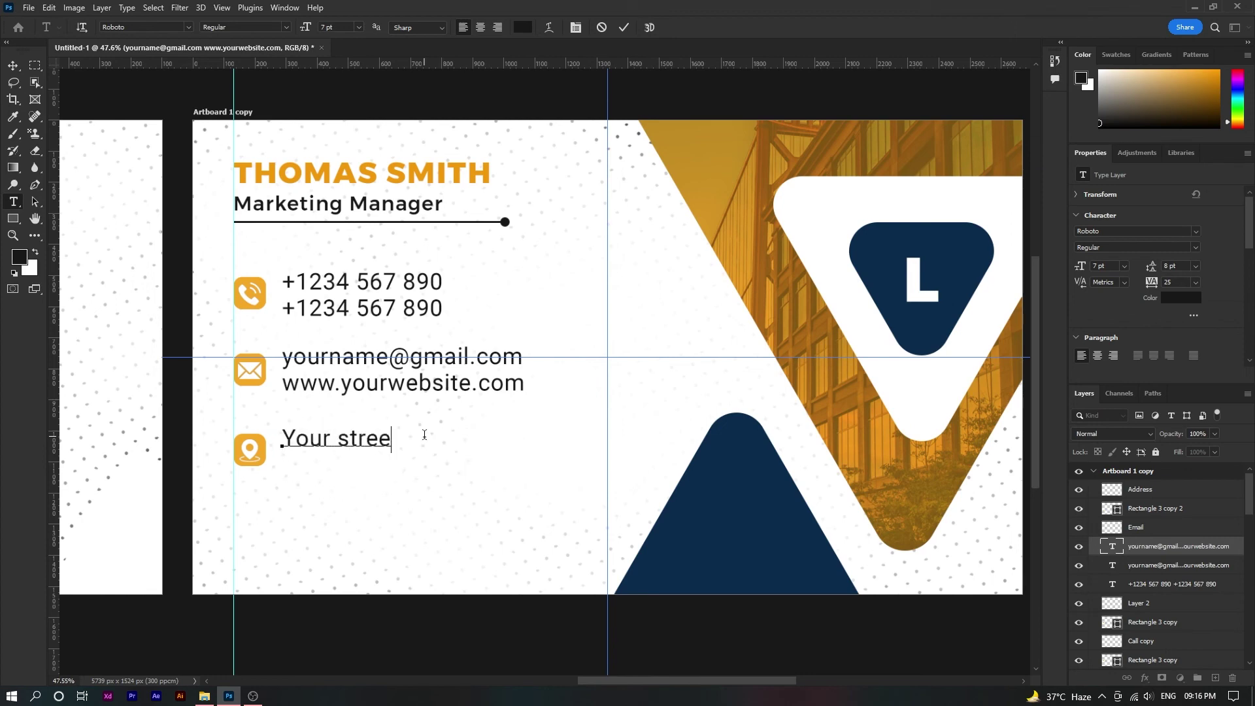
type("me h")
type("ere Ne")
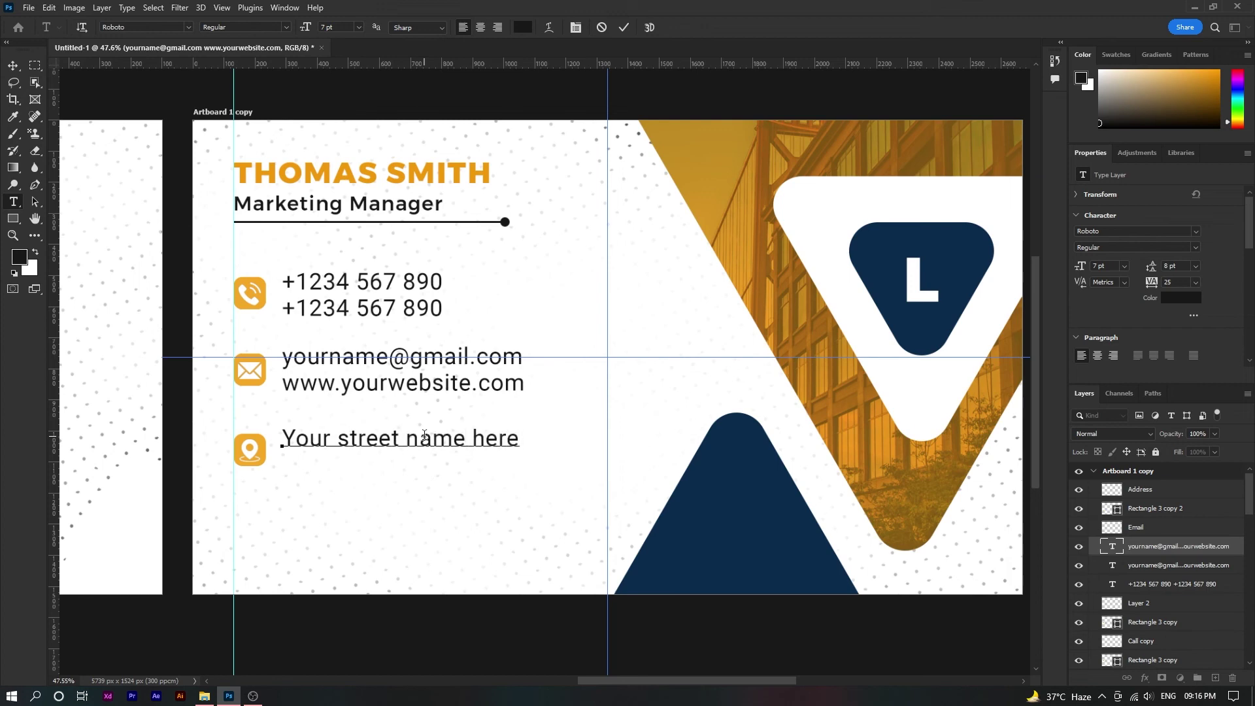
type("w D")
type("elhi")
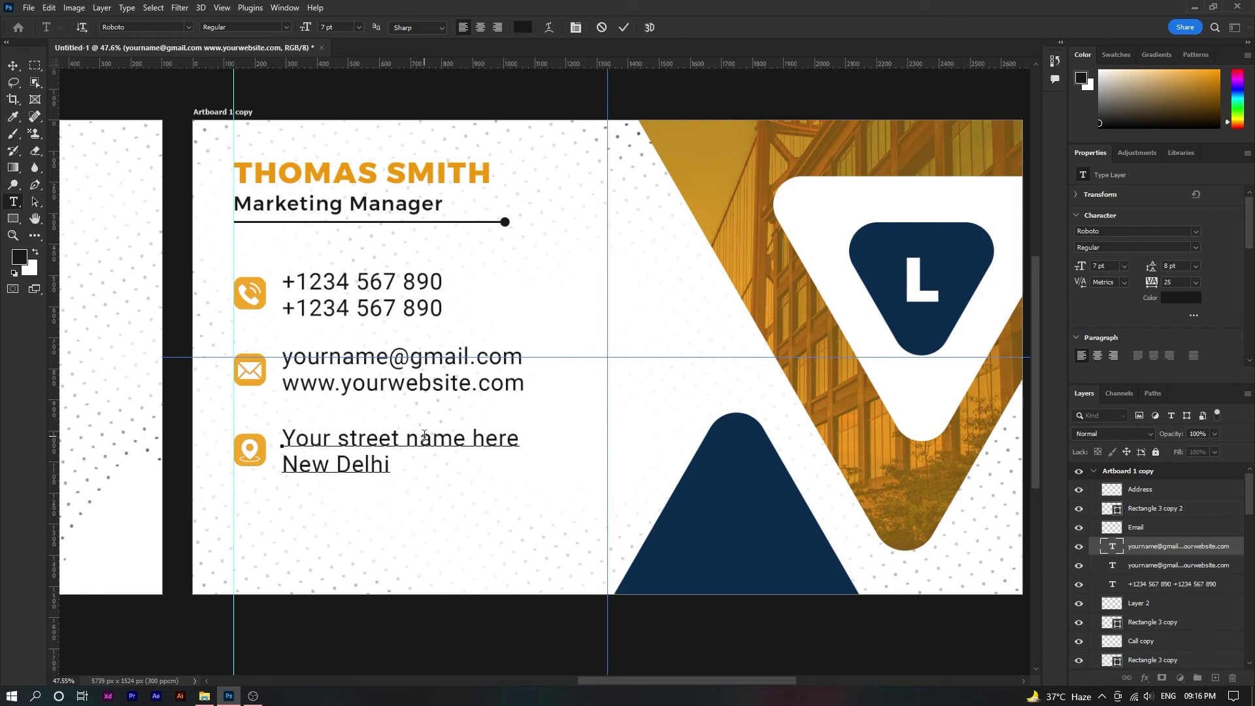
type(" City, Zip-123")
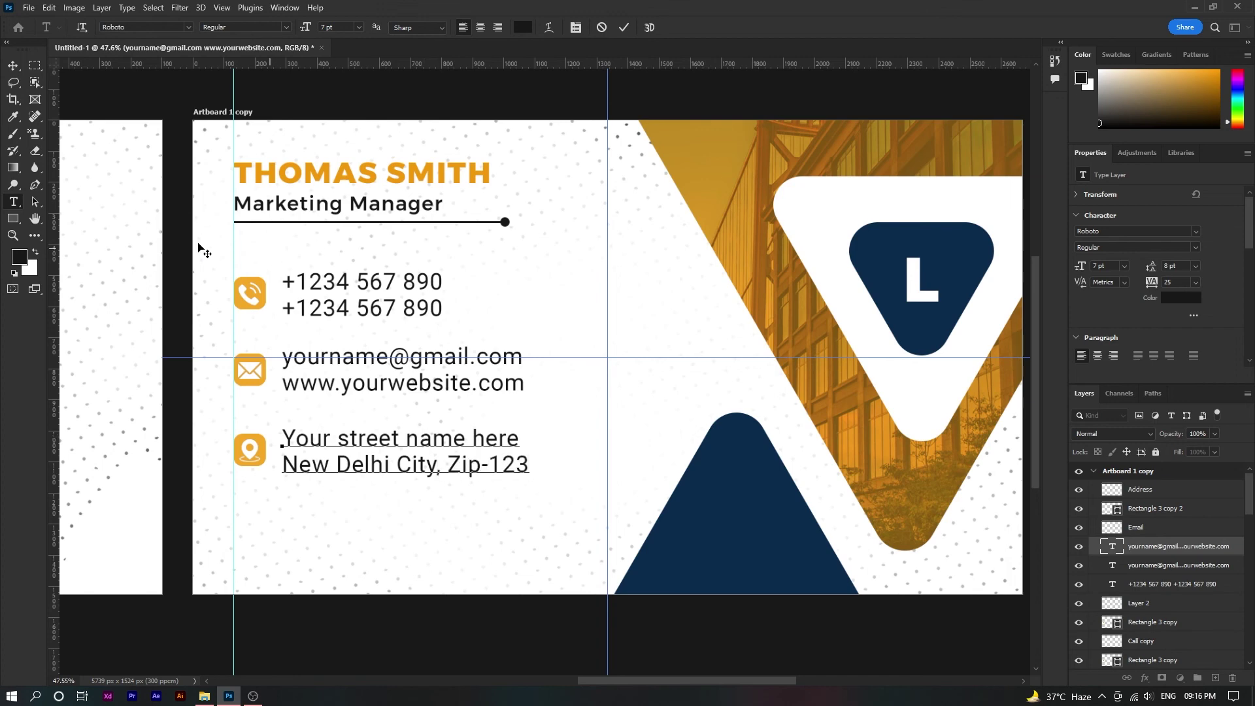
Commit the address text and shift all three contact rows down together
left_click(13, 65)
scroll(479, 406, "down", 3)
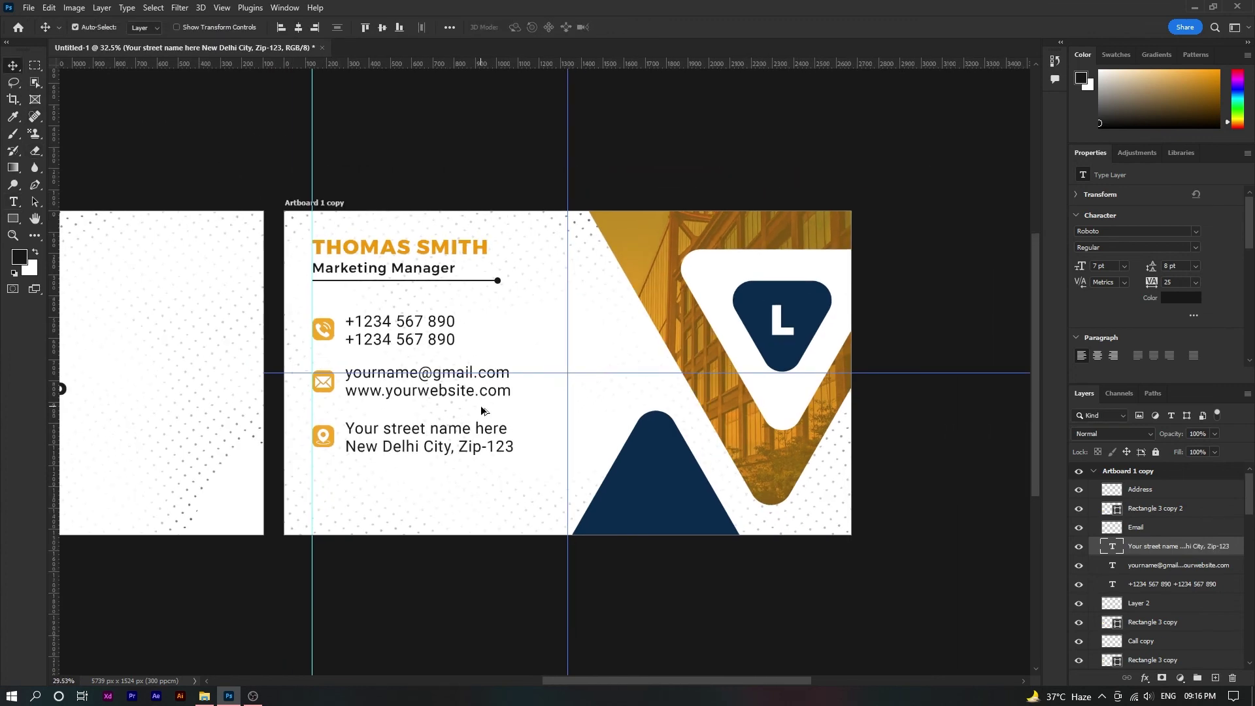
left_click(517, 492)
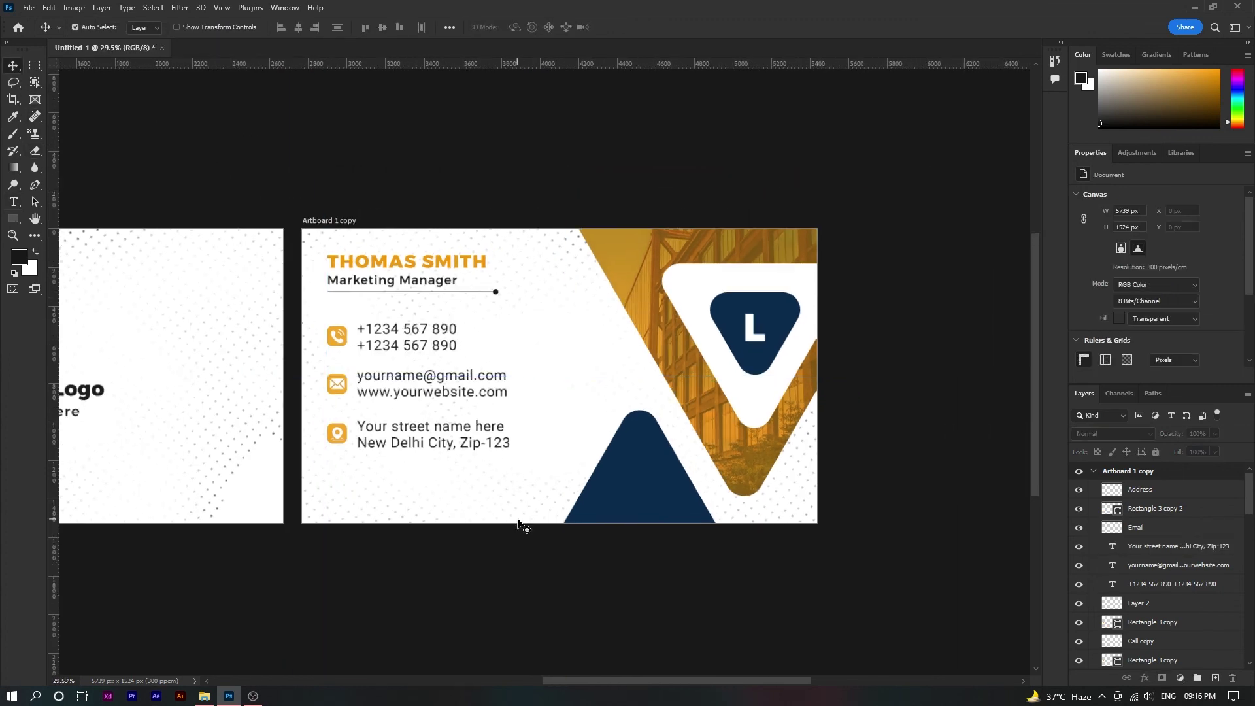
left_click_drag(510, 507, 497, 511)
left_click_drag(309, 337, 393, 454)
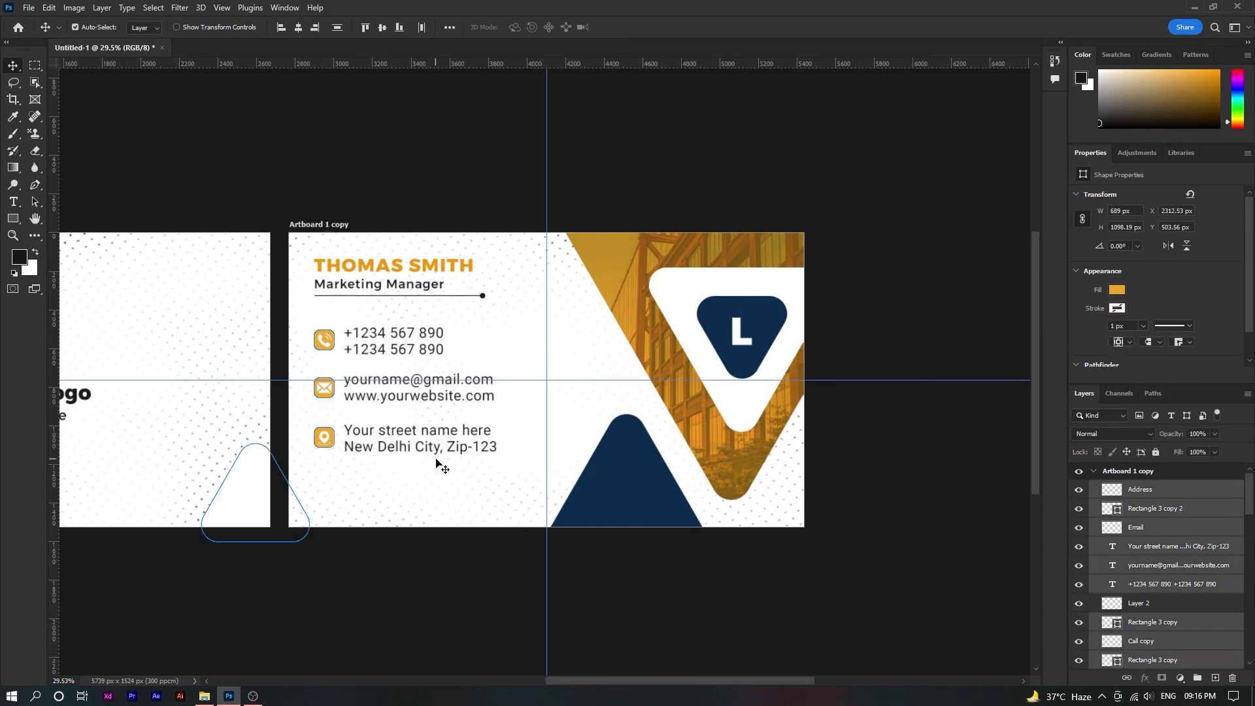
left_click(446, 477)
mouse_move(344, 487)
left_mouse_down()
mouse_move(580, 471)
mouse_move(322, 474)
mouse_move(353, 327)
left_mouse_up()
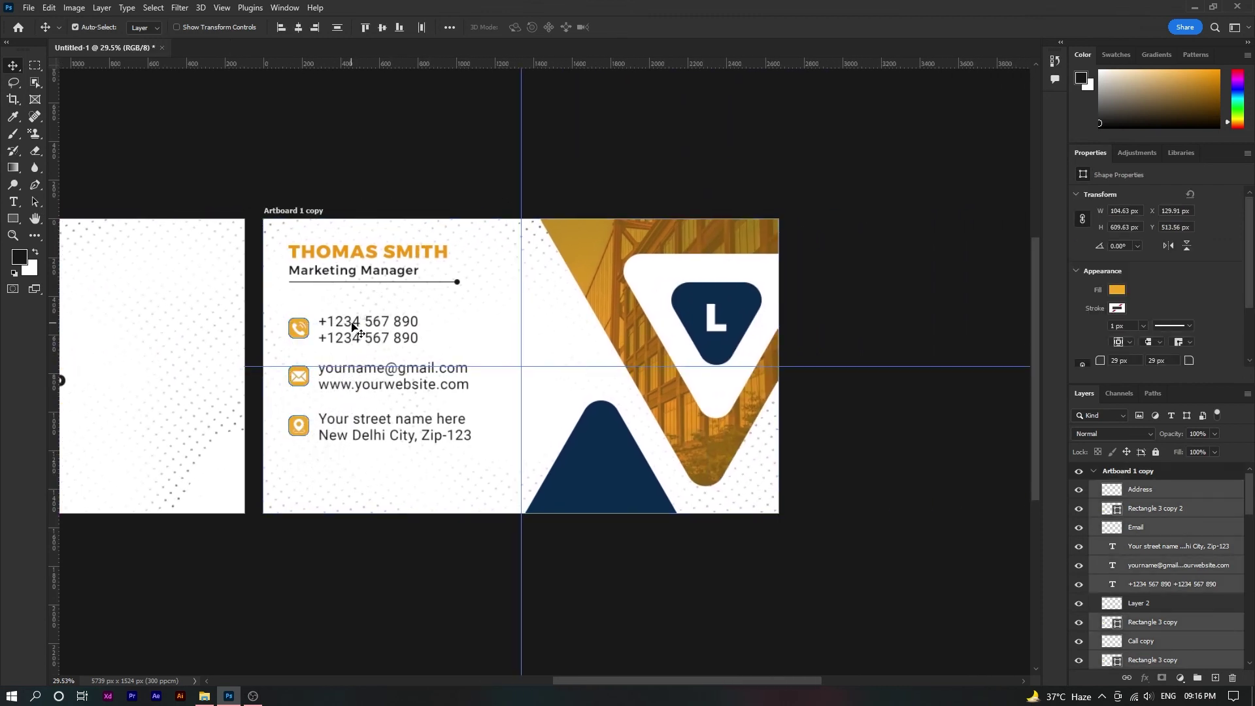
key("shift+Down")
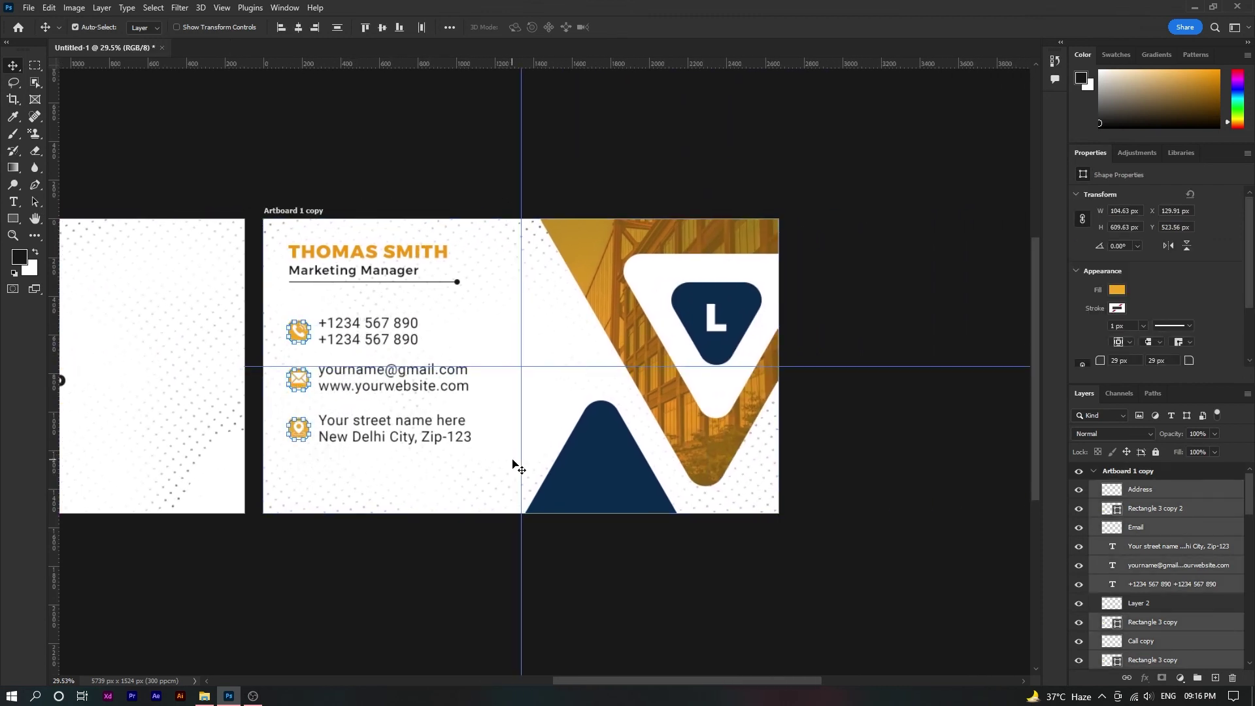
key("shift+Down")
key("shift+Down")
key("shift+Down")
key("shift+Down")
key("shift+Down")
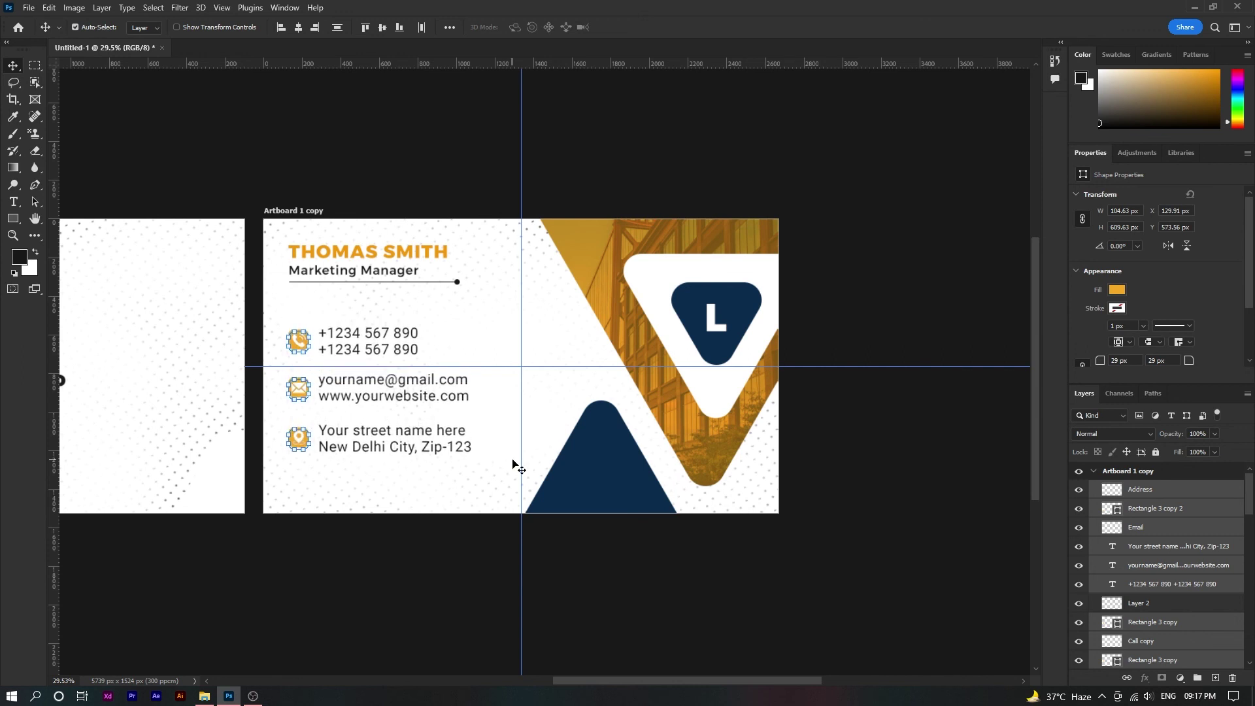
key("shift+Down")
key("shift+Down")
key("shift+Down")
key("shift+Down")
key("shift+Down")
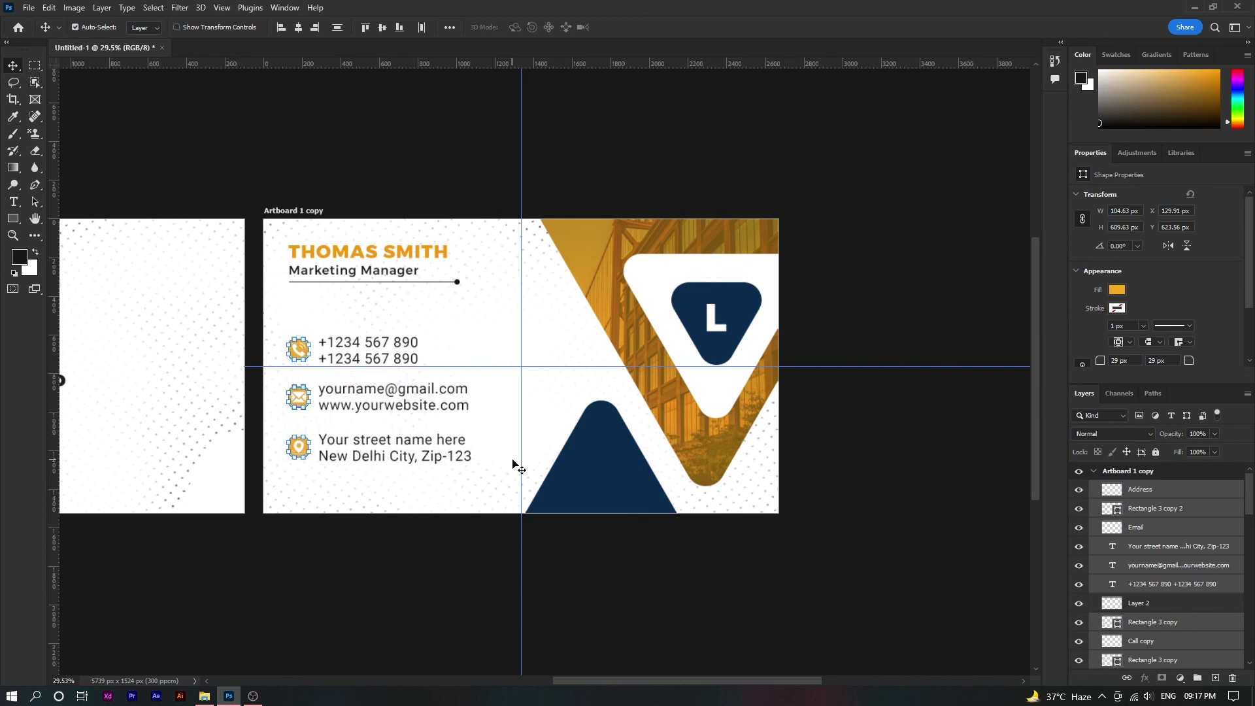
key("shift+Down")
key("shift+Down")
key("shift+Down")
key("shift+Down")
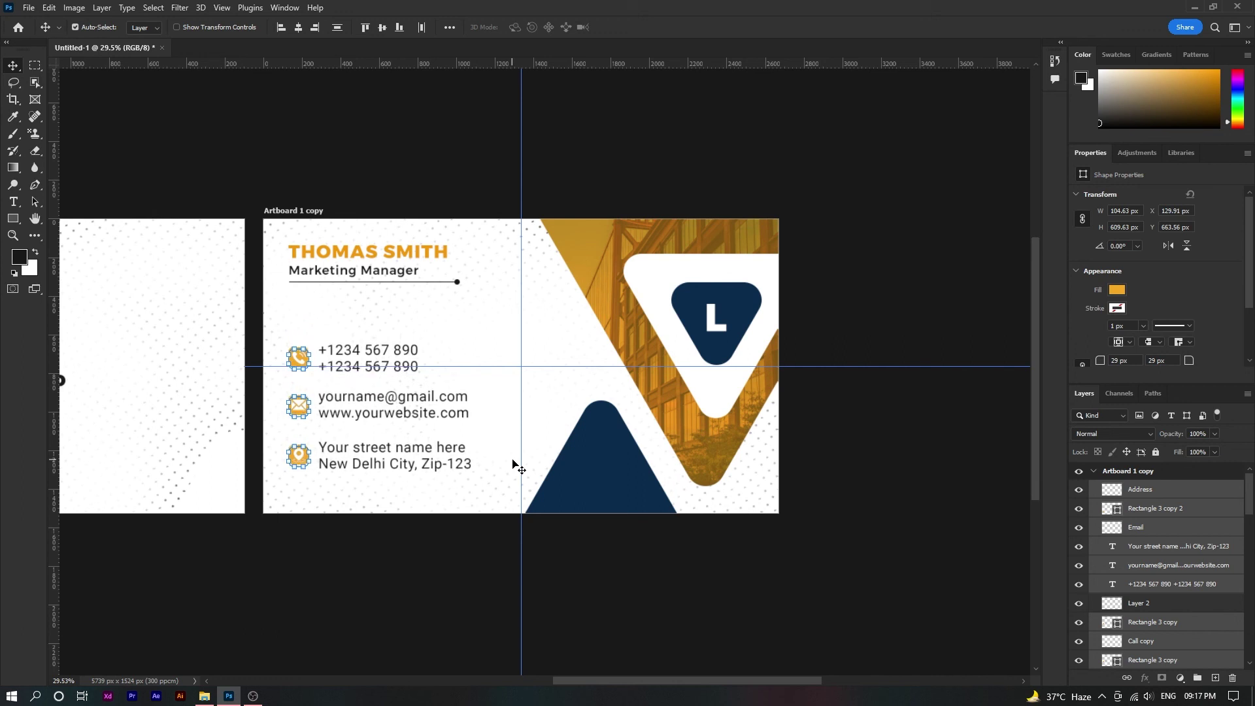
key("shift+Down")
key("shift+Down")
key("shift+Down")
key("shift+Down")
Nudge the phone and email rows up to even out the row spacing
left_click(504, 449)
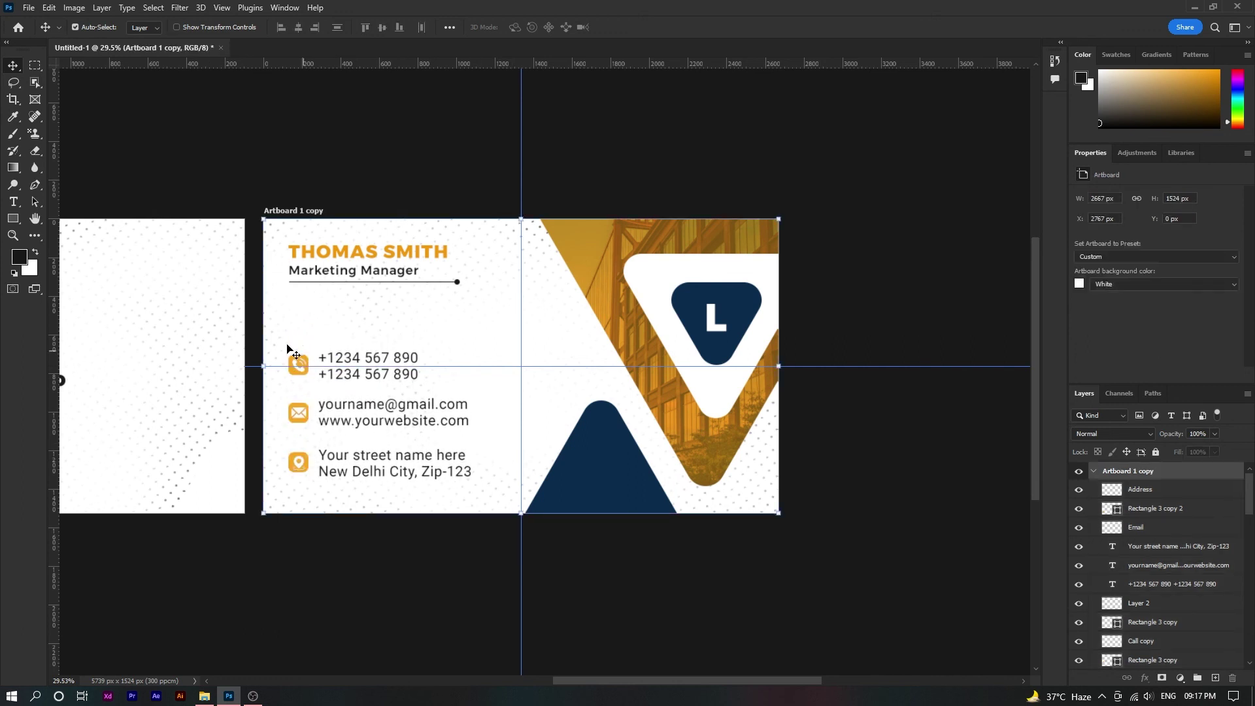
left_click_drag(287, 347, 376, 419)
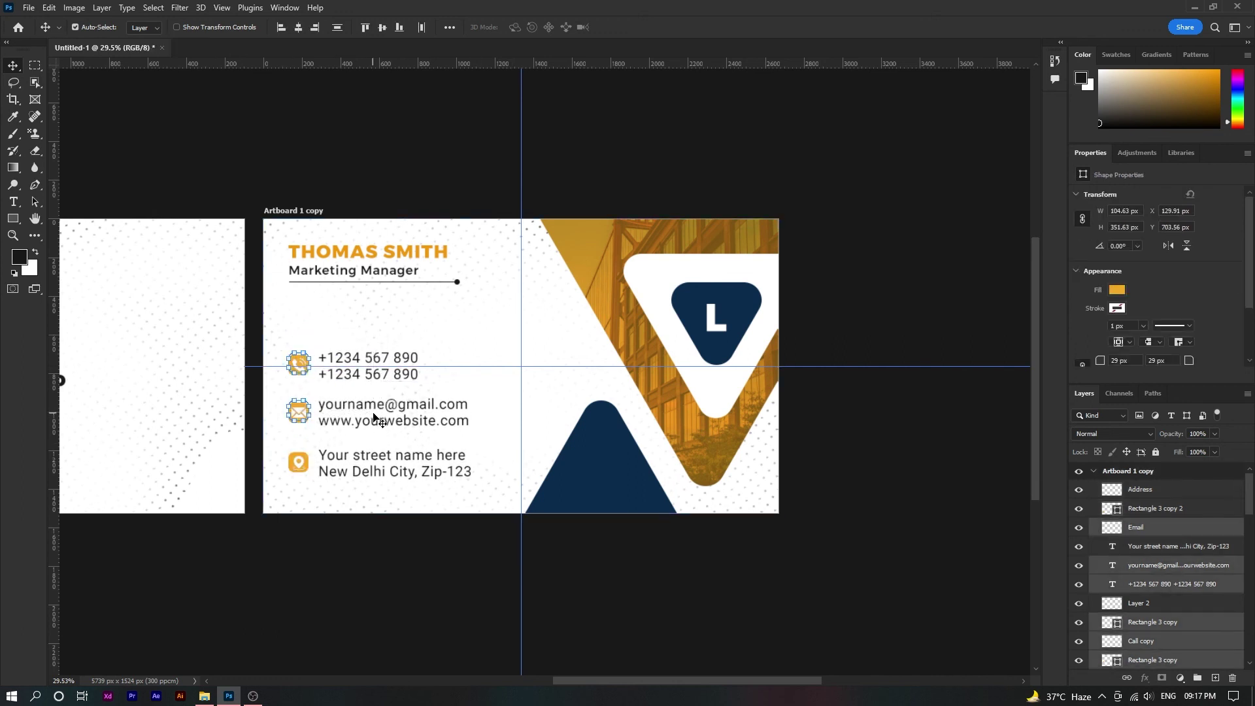
key("shift+Up")
key("shift+Up")
key("shift+Up")
key("shift+Up")
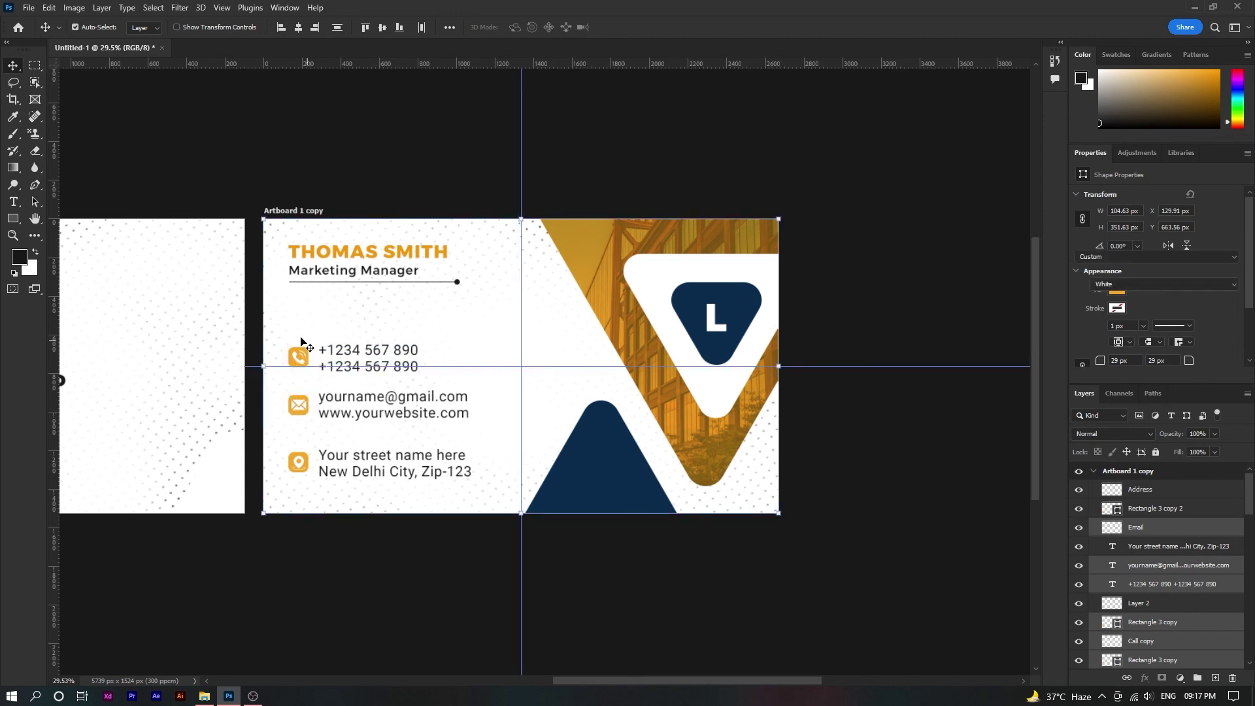
left_click(302, 341)
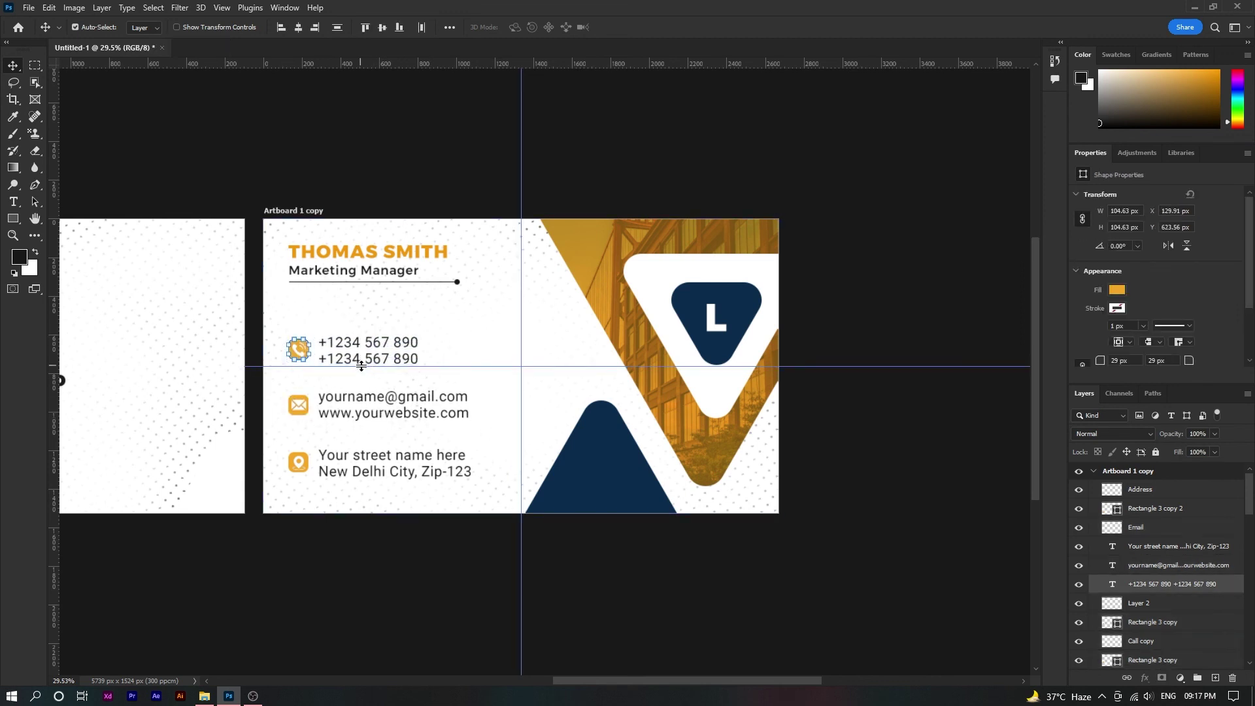
left_click(456, 353)
Move the name, title and underline down slightly
left_click_drag(458, 331, 470, 336)
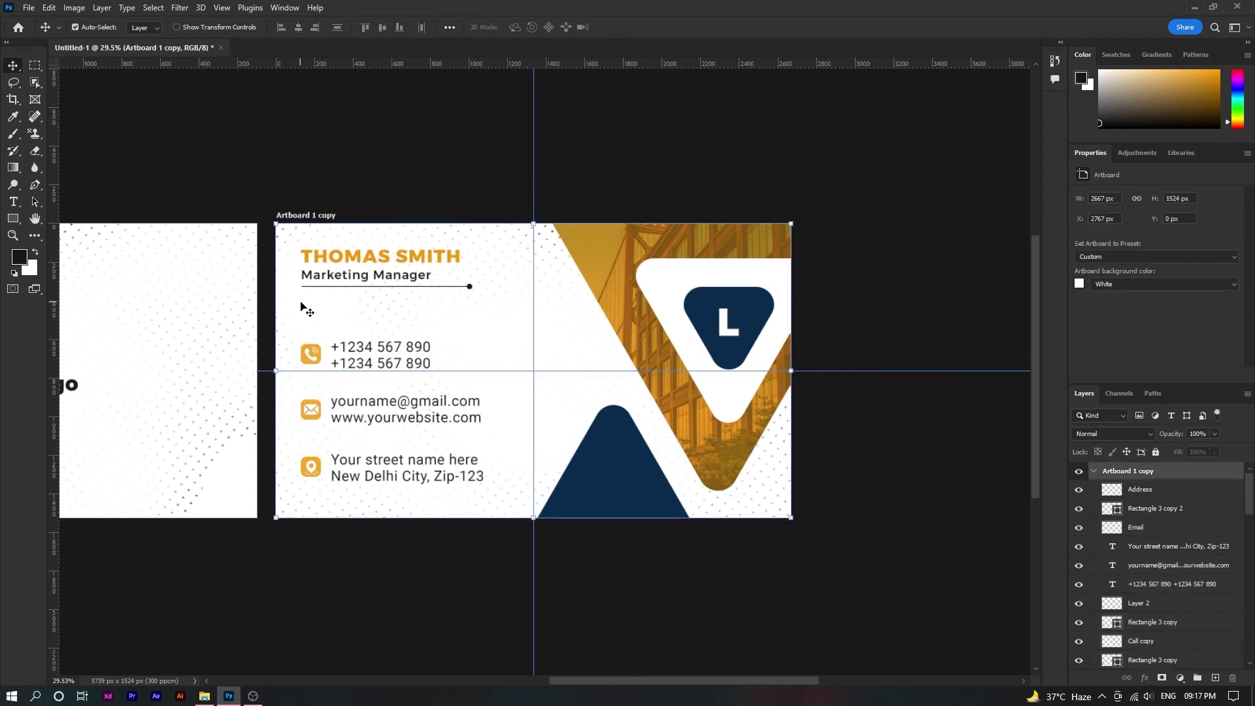
left_click_drag(483, 259, 487, 252)
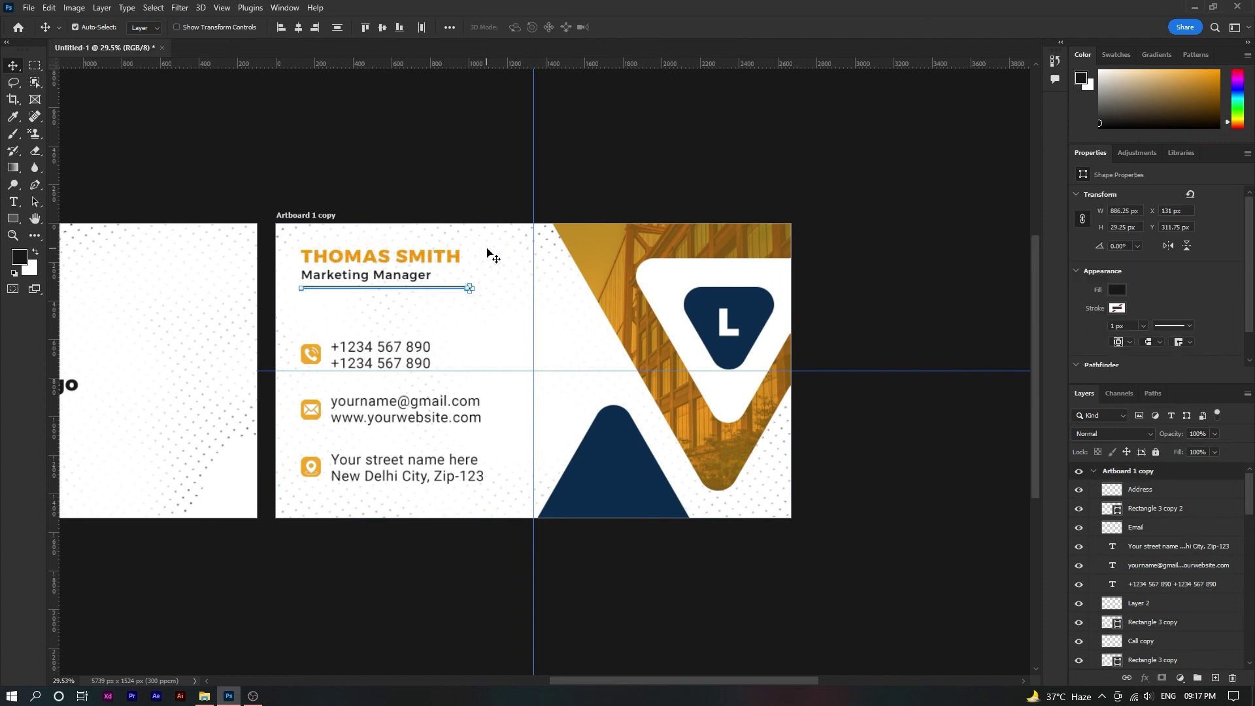
key("shift+Down")
key("shift+Down")
key("shift+Down")
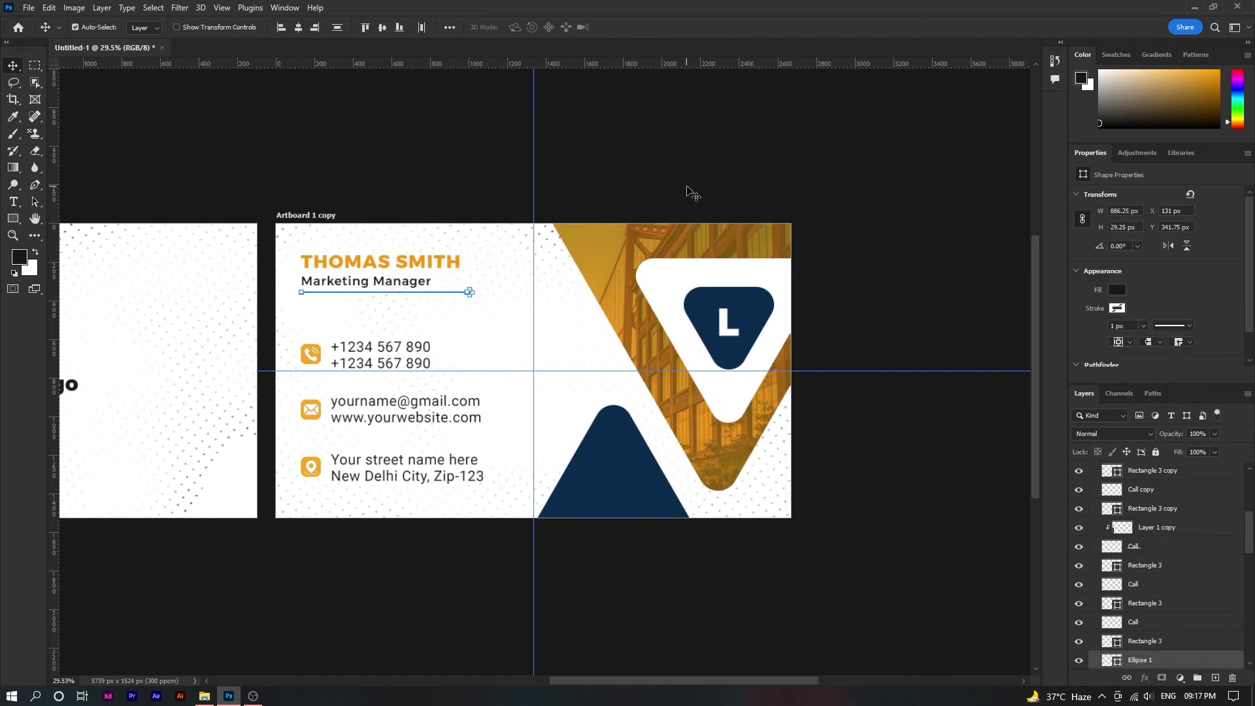
left_click(673, 235)
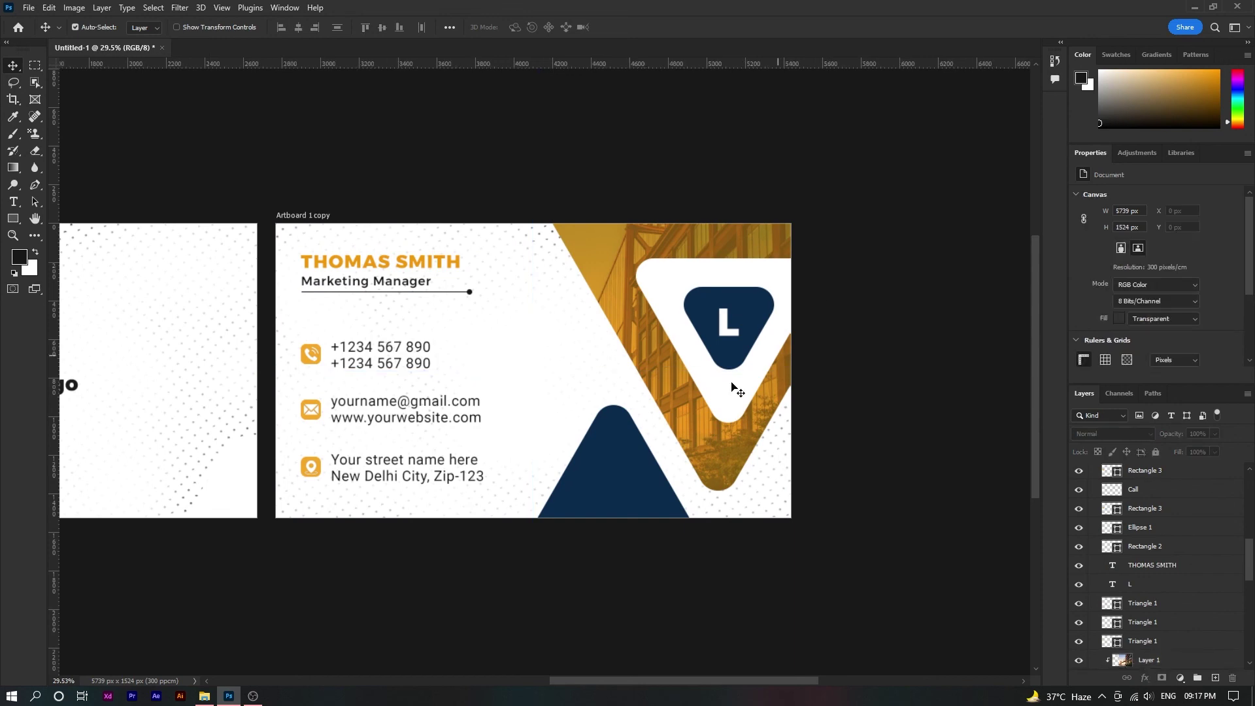
left_click_drag(581, 497, 731, 484)
Select the stray triangle below the front card and collapse the back card's layer group
scroll(732, 486, "down", 2)
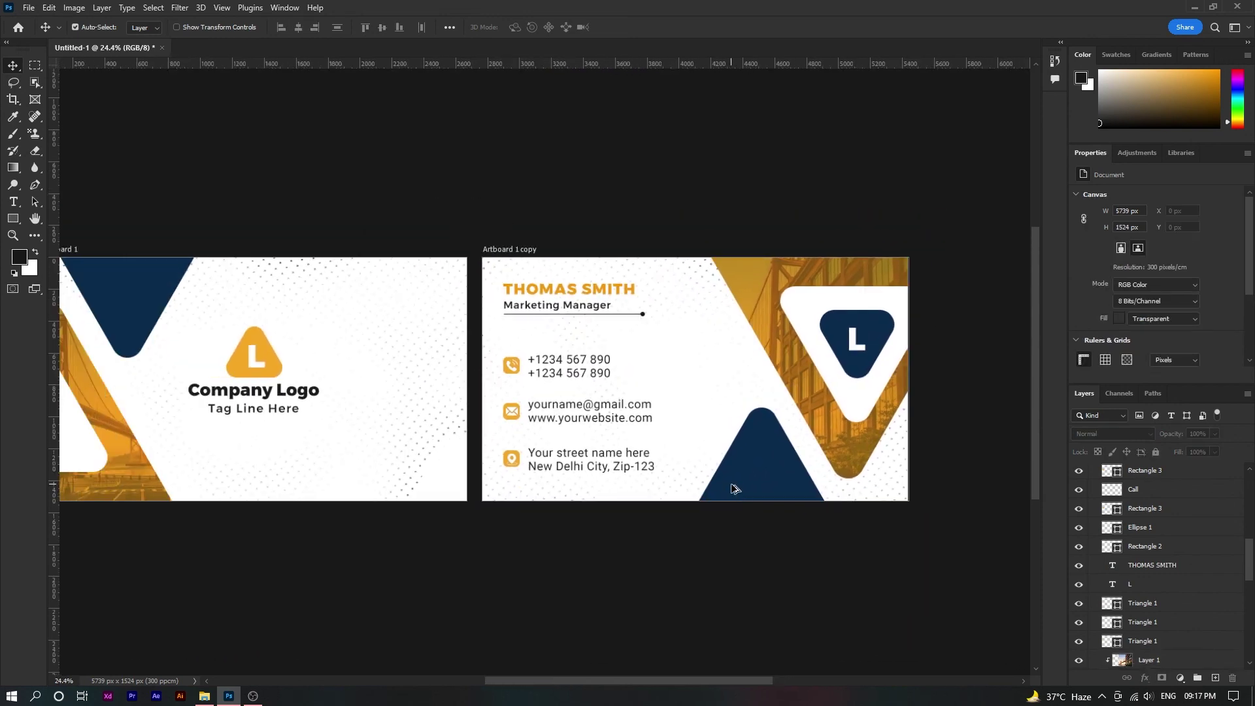
left_click_drag(566, 509, 681, 476)
left_click(578, 453)
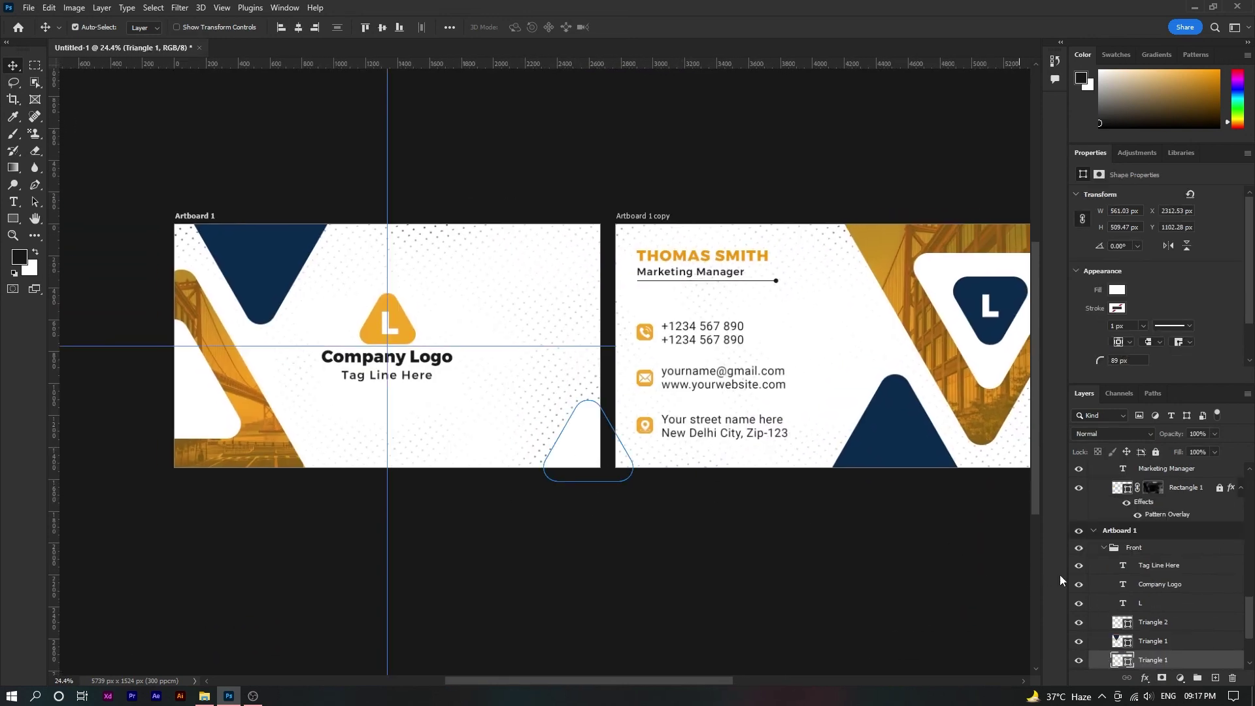
scroll(1136, 535, "up", 3)
scroll(1138, 532, "up", 3)
scroll(1140, 528, "up", 3)
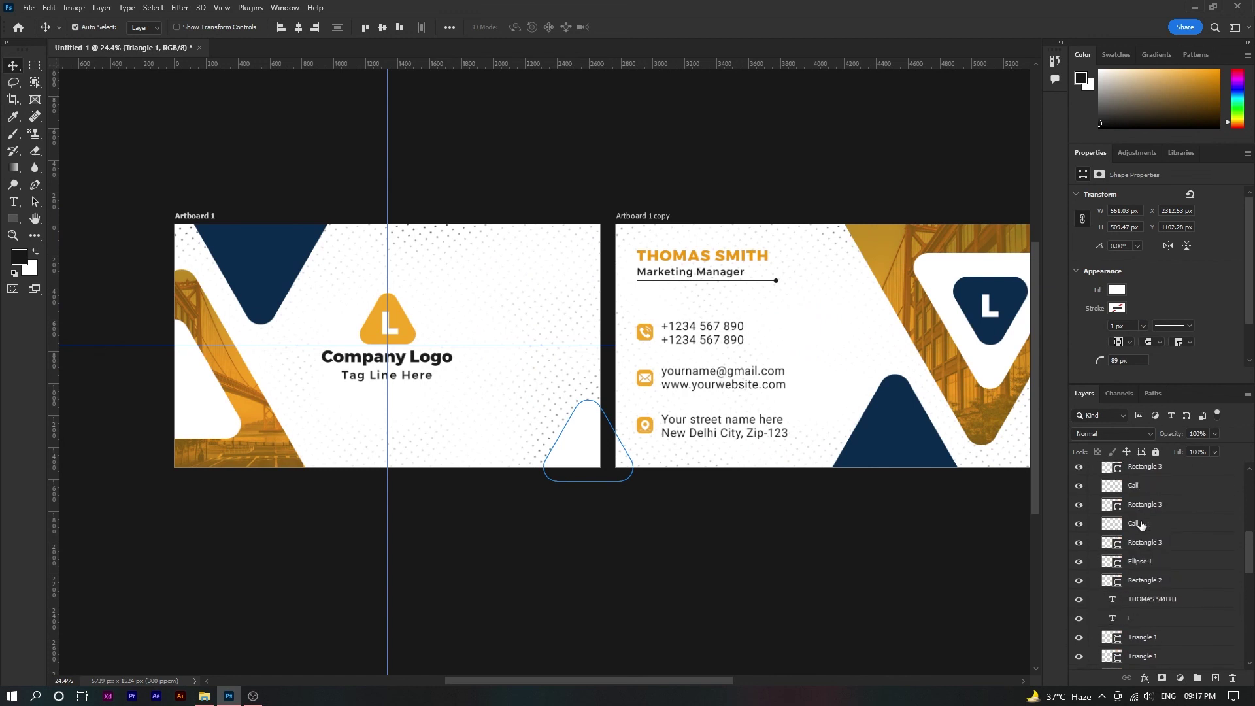
scroll(1144, 524, "up", 3)
scroll(1143, 524, "up", 3)
scroll(1106, 502, "up", 2)
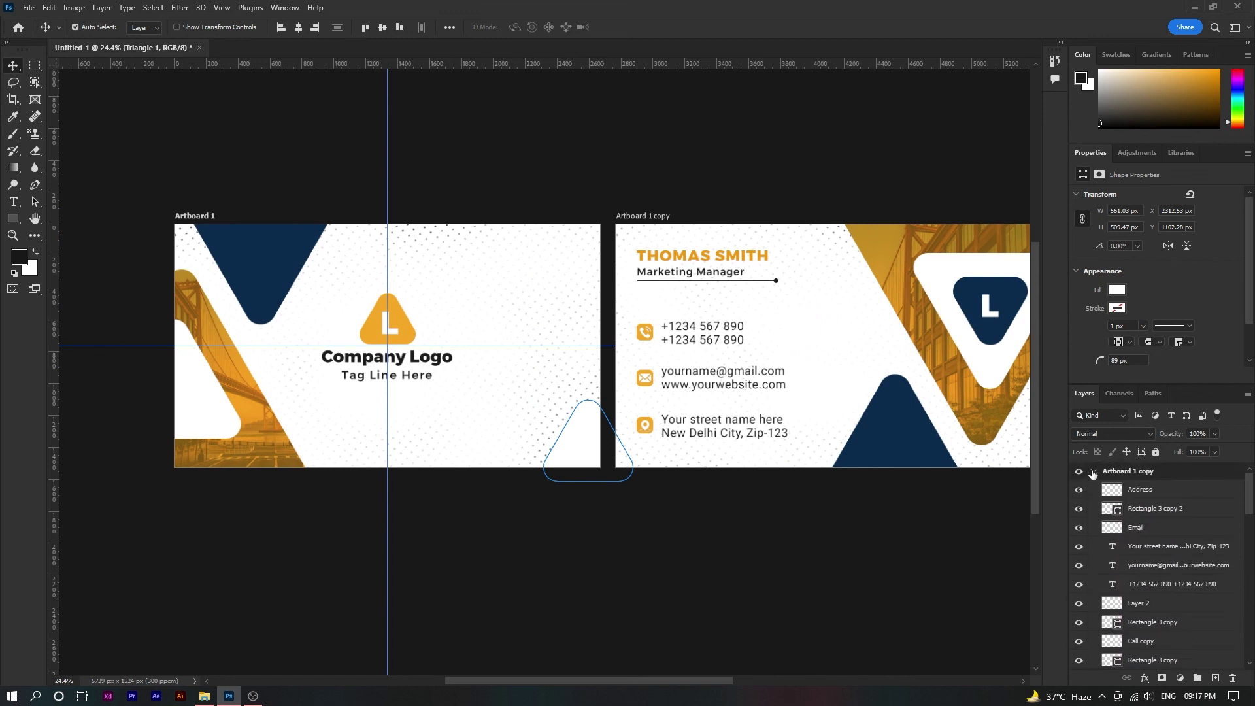
left_click(1093, 472)
Delete the stray triangle and marquee-select the left photo triangle with its layers
scroll(1171, 570, "down", 3)
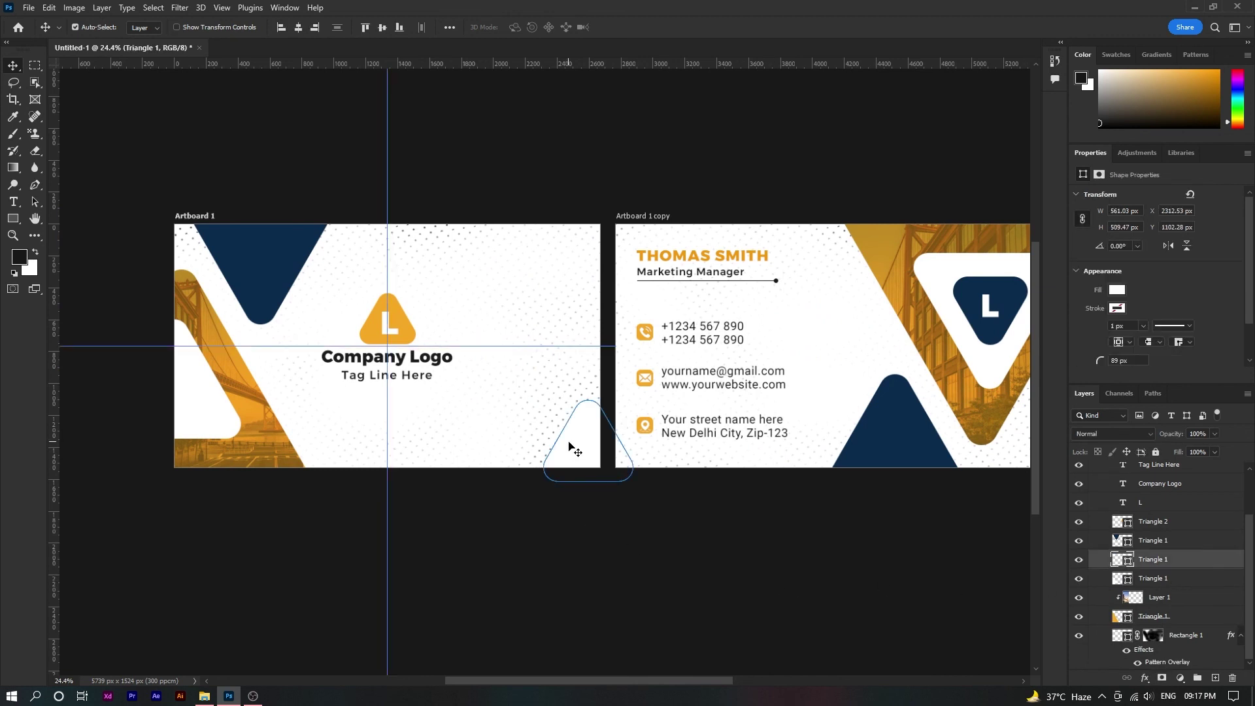
key("Delete")
left_click_drag(386, 501, 386, 501)
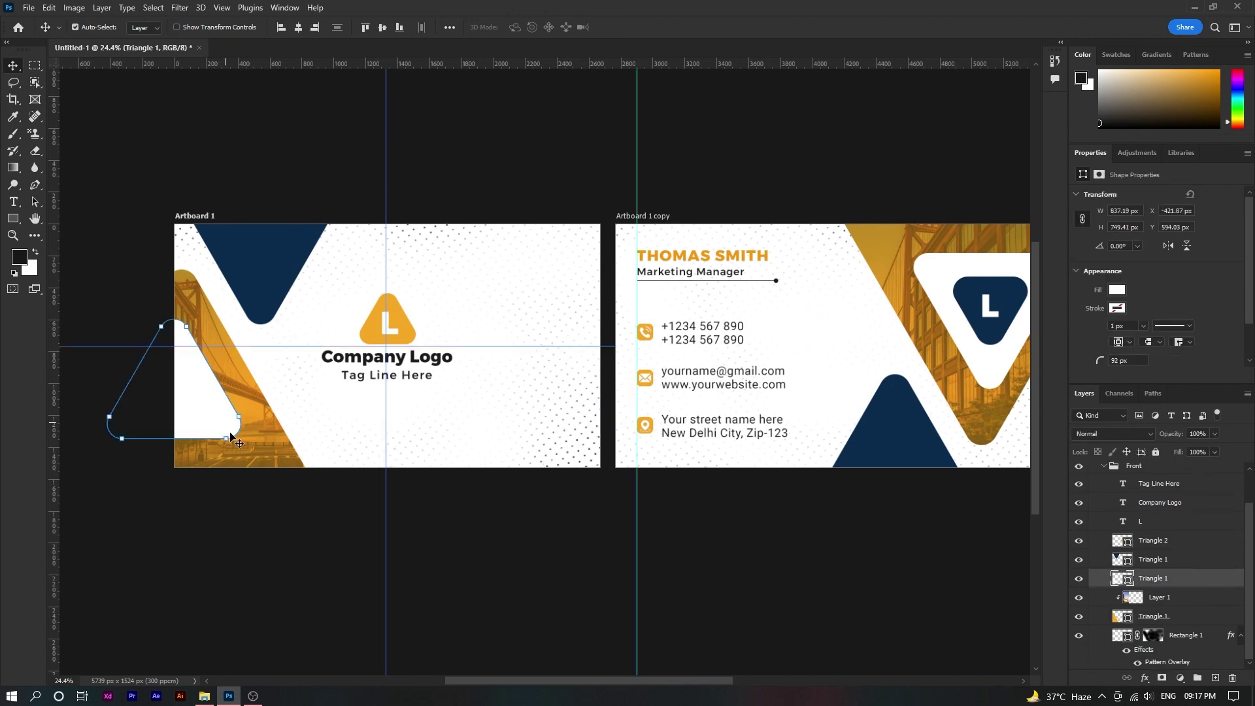
mouse_move(288, 406)
left_mouse_down()
mouse_move(213, 429)
mouse_move(534, 438)
mouse_move(595, 476)
left_mouse_up()
Remove the extra rectangle copy, reposition the photo, and move the copied triangle group up-left
scroll(1177, 607, "down", 3)
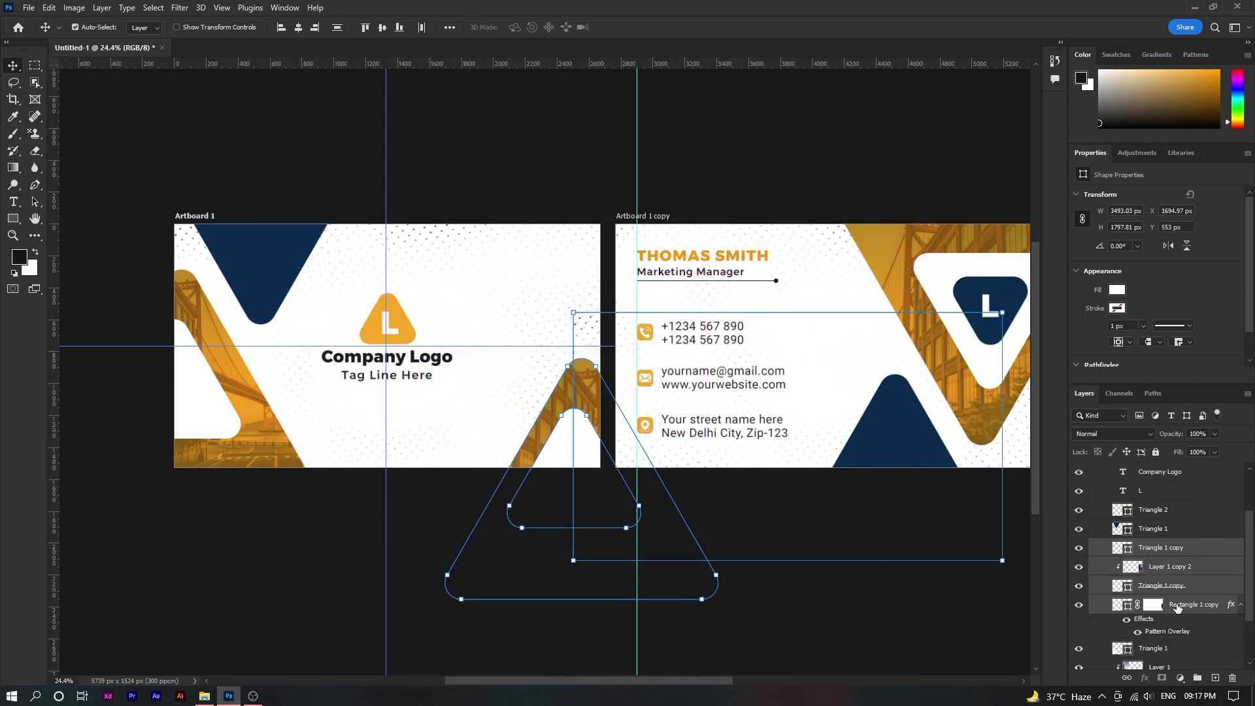
key("ctrl+z")
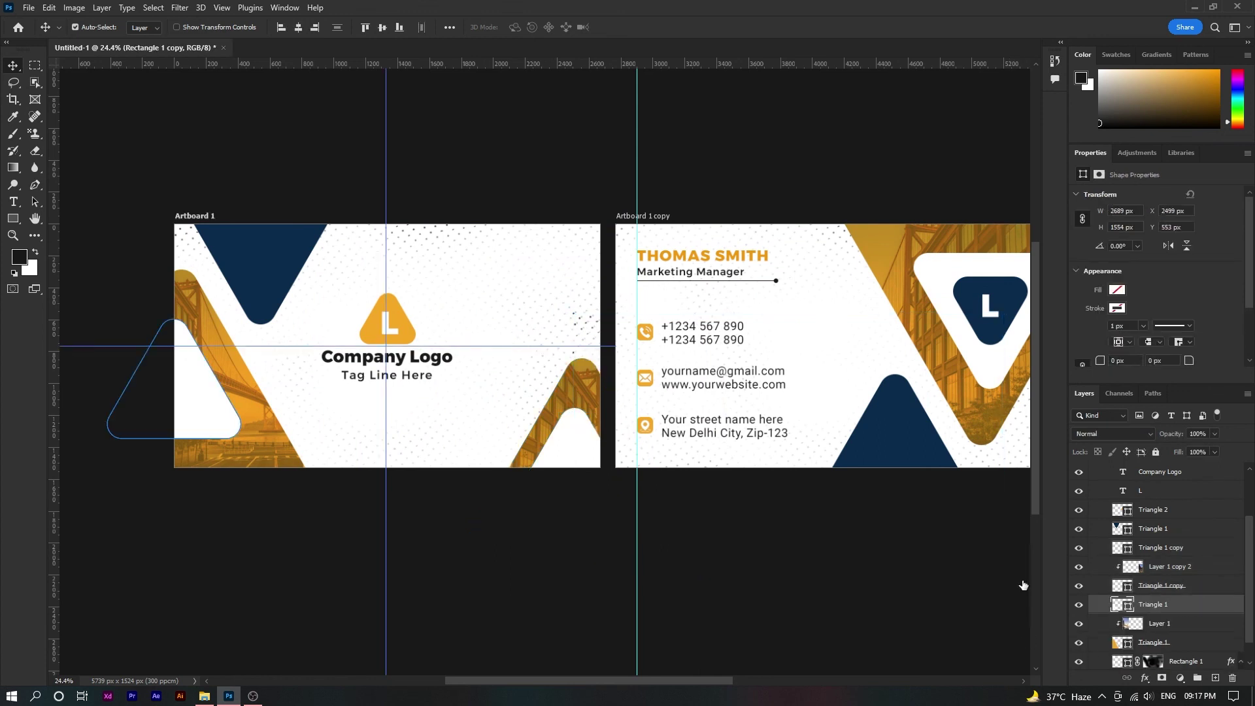
left_click(582, 404)
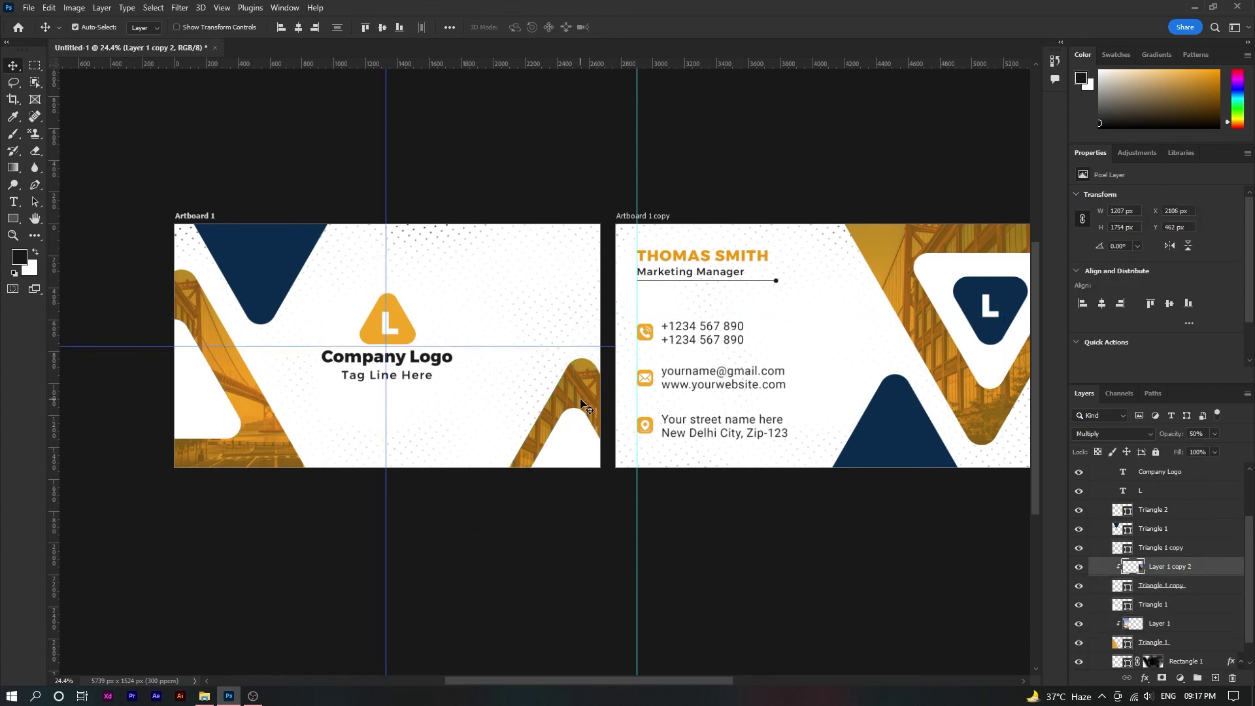
left_click_drag(580, 405, 625, 464)
left_click(574, 442, "ctrl")
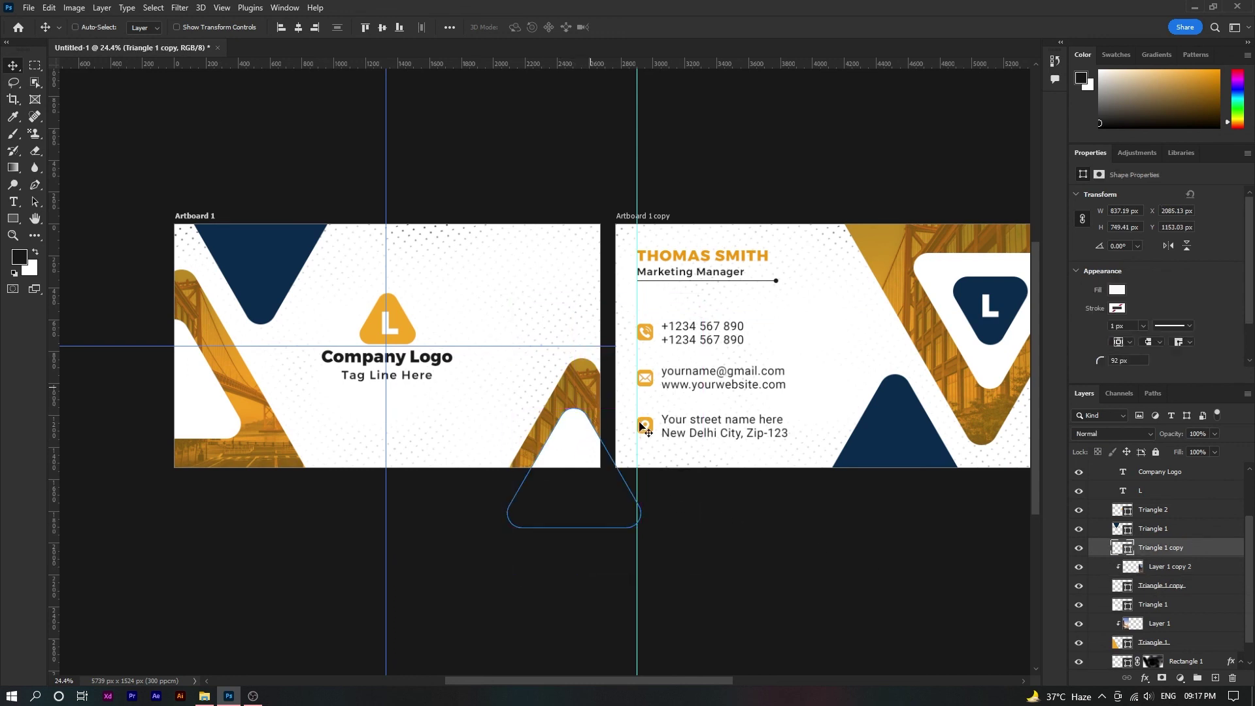
left_click(1182, 568, "ctrl")
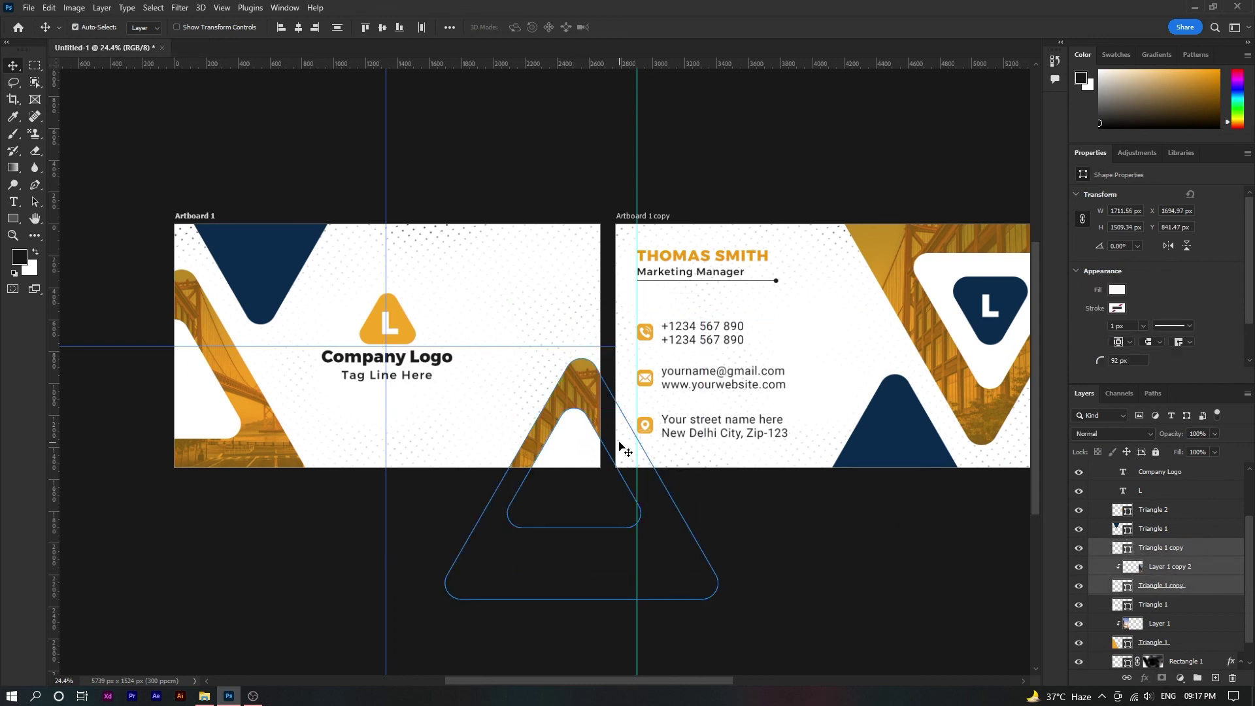
left_click_drag(566, 447, 559, 440)
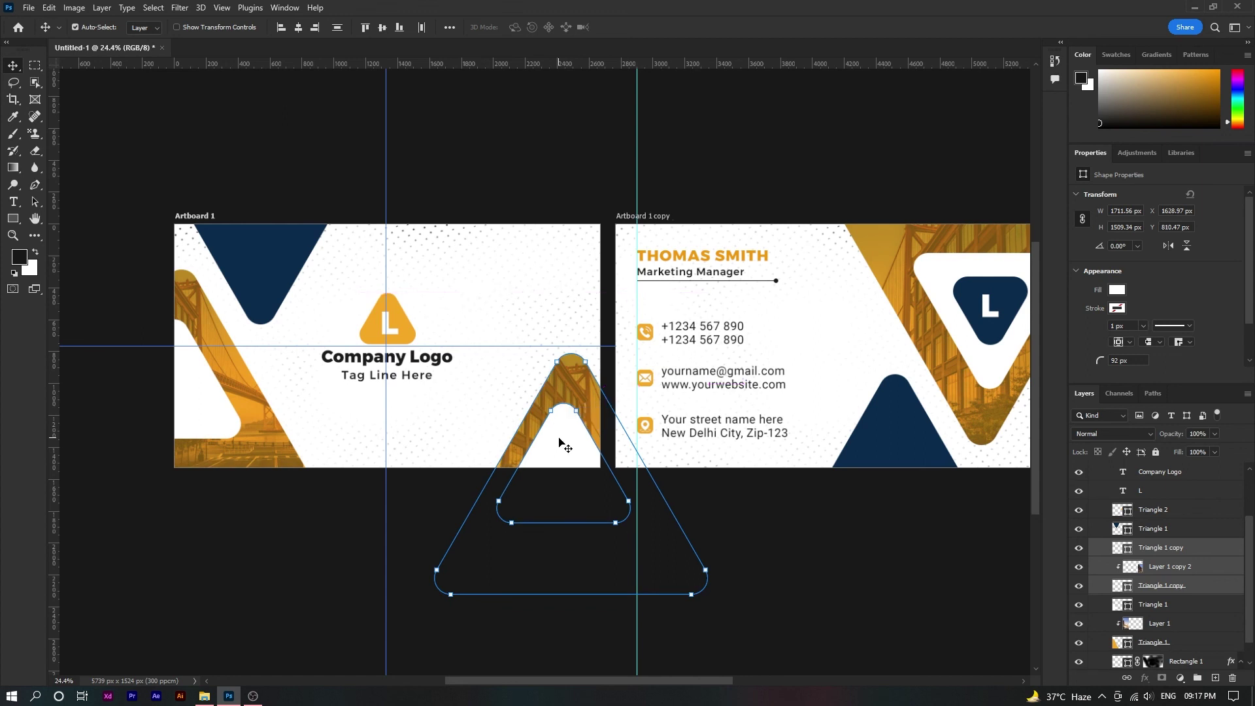
Flip the copied photo triangles horizontally and nudge them into place
key("ctrl+t")
right_click(560, 442)
left_click(597, 425)
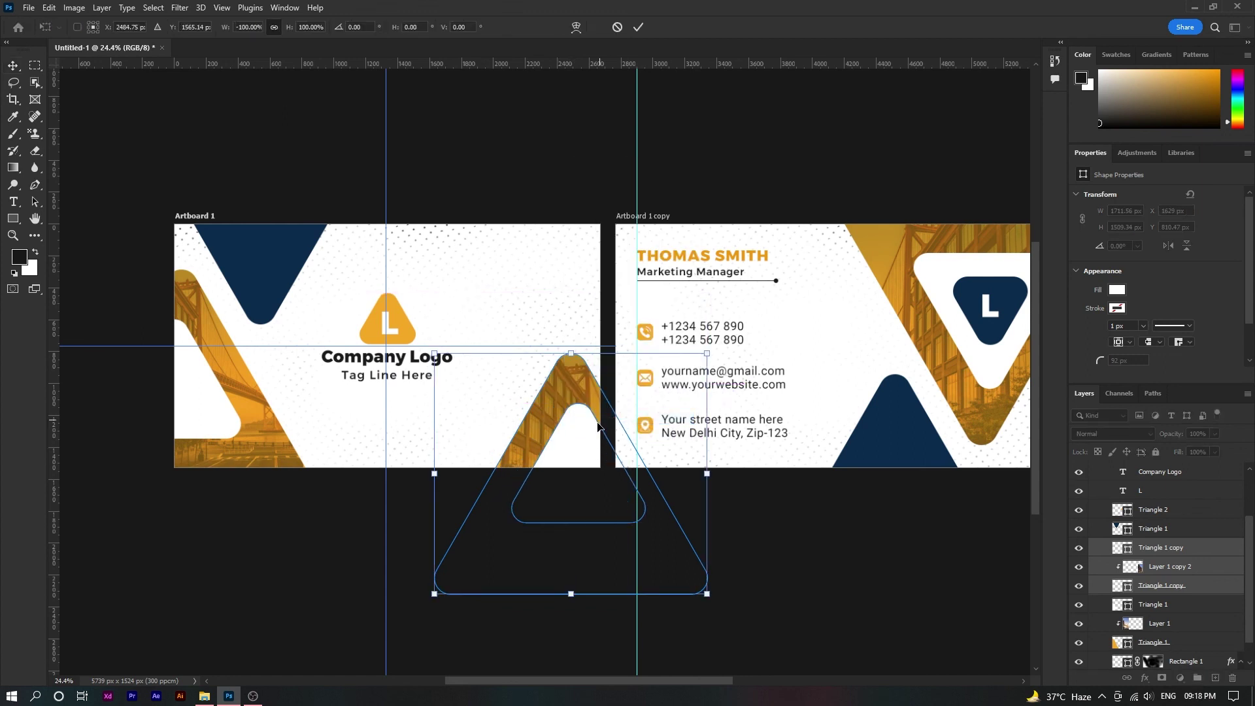
left_click_drag(570, 447, 576, 450)
key("Return")
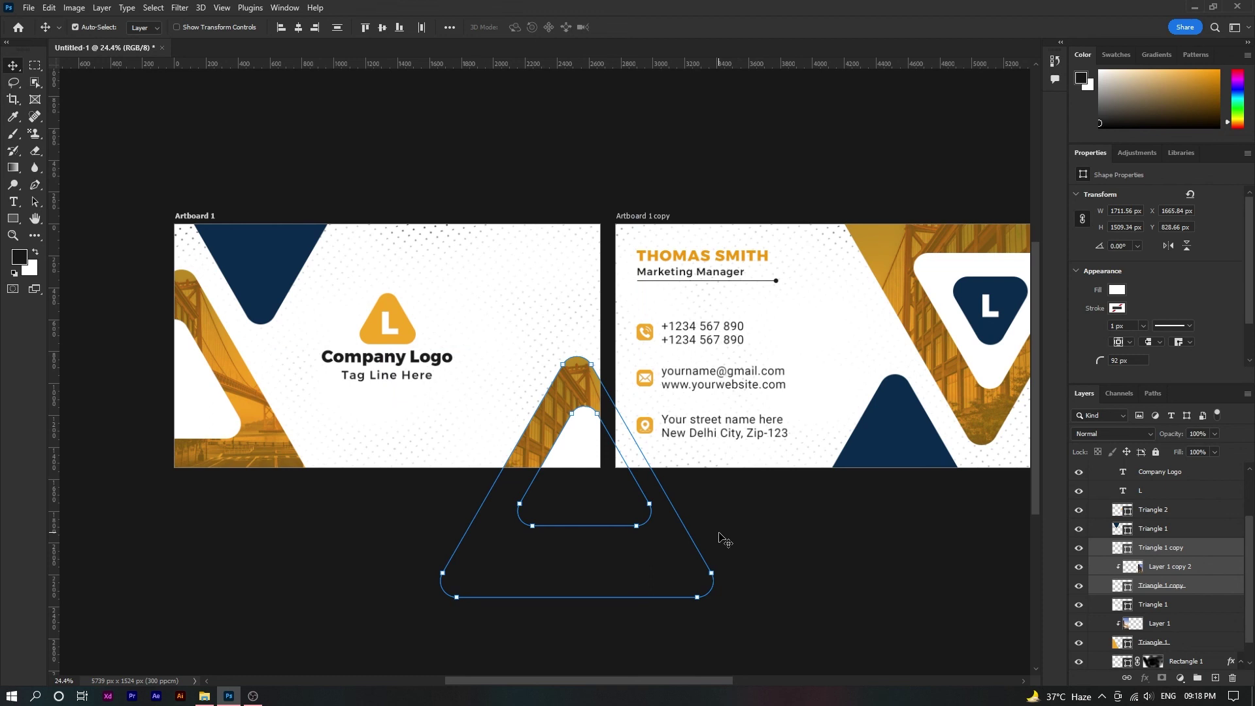
Scale the triangles to about 93% and nudge them into the front card's bottom-right corner
key("ctrl+t")
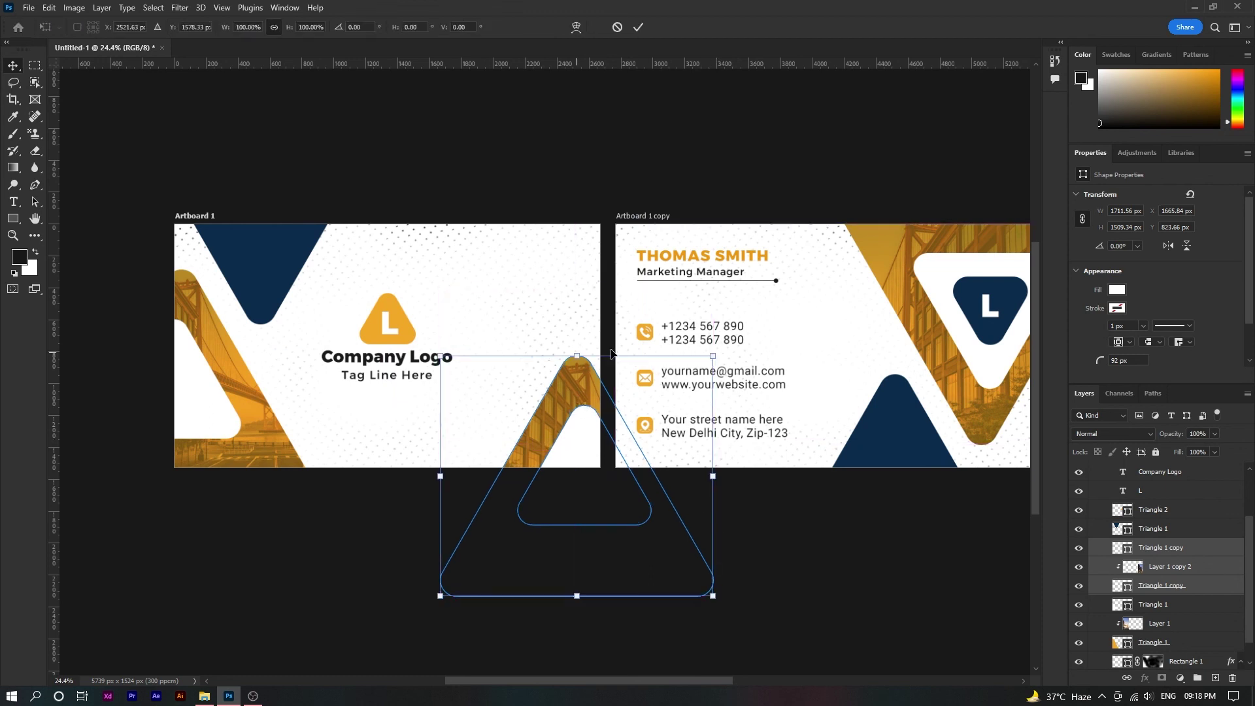
left_click_drag(720, 357, 709, 371)
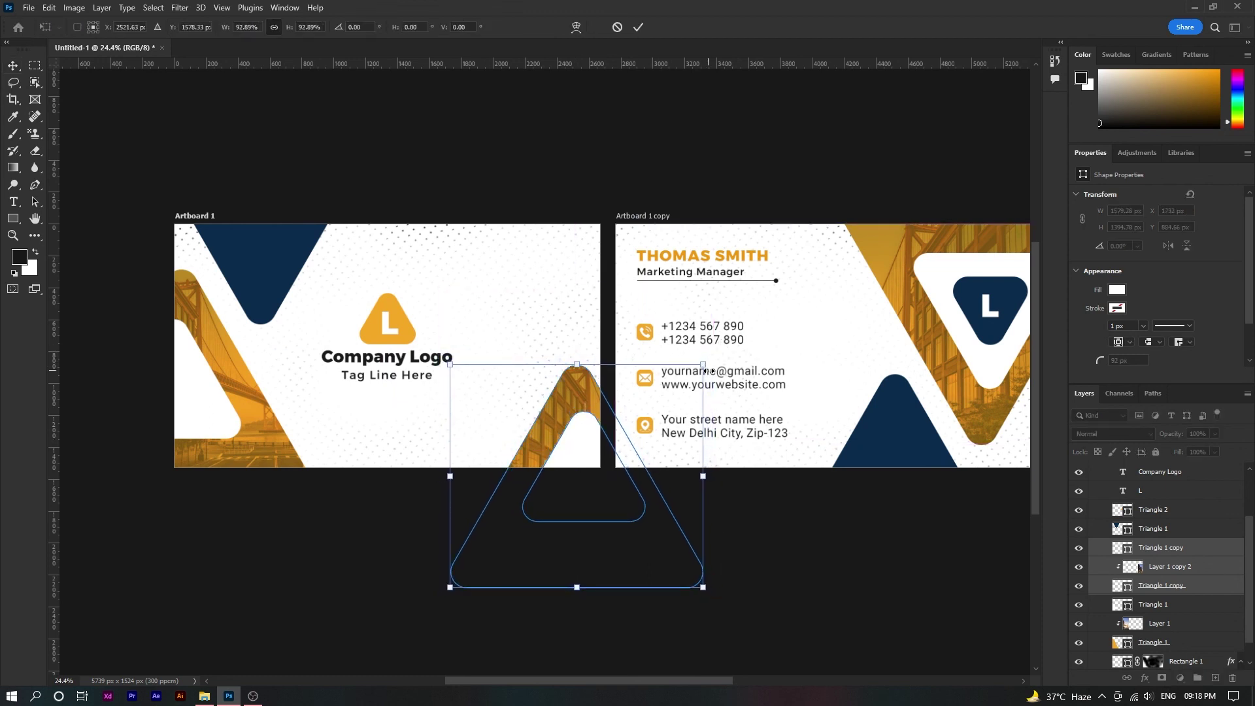
key("Return")
key("shift+Up")
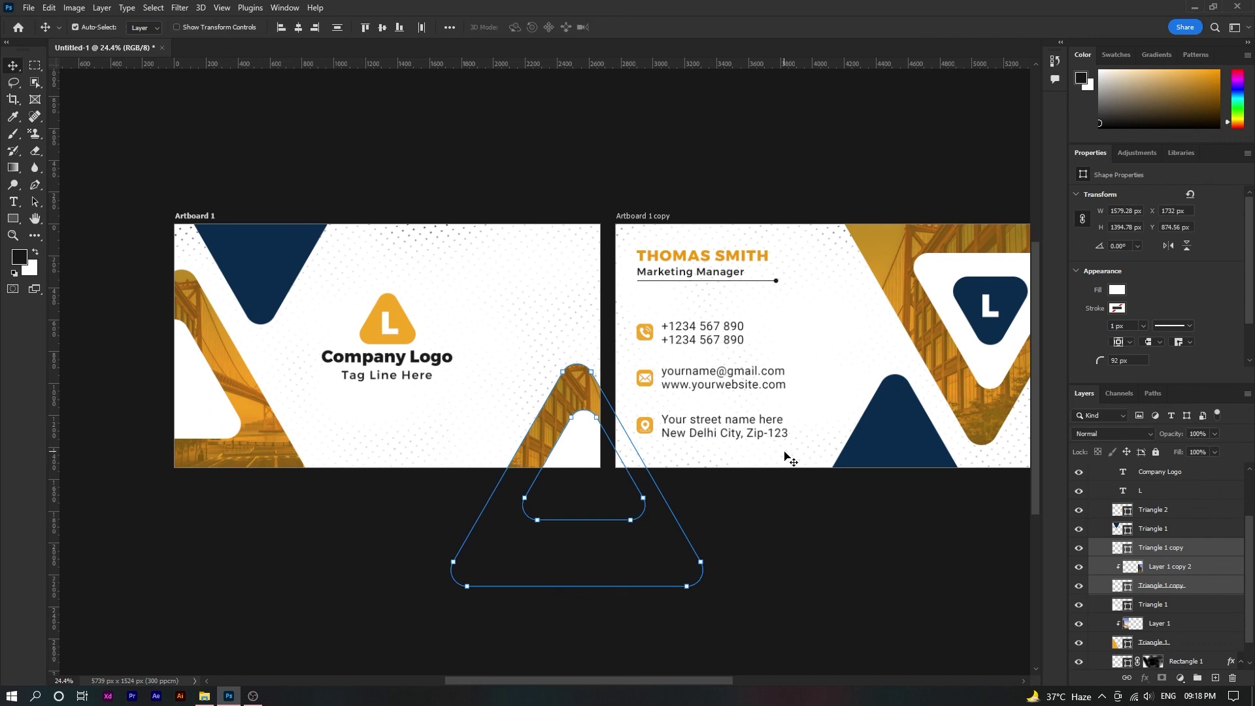
key("shift+Left")
key("shift+Left")
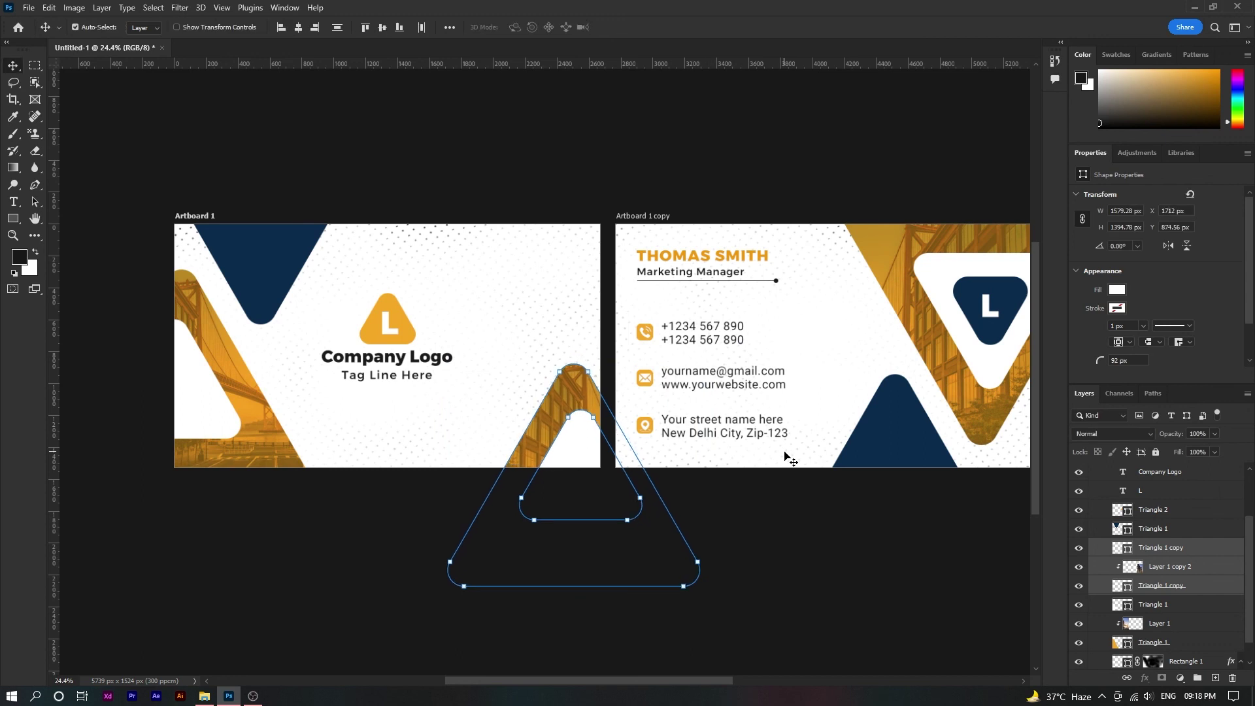
key("shift+Right")
key("shift+Right")
key("shift+Right")
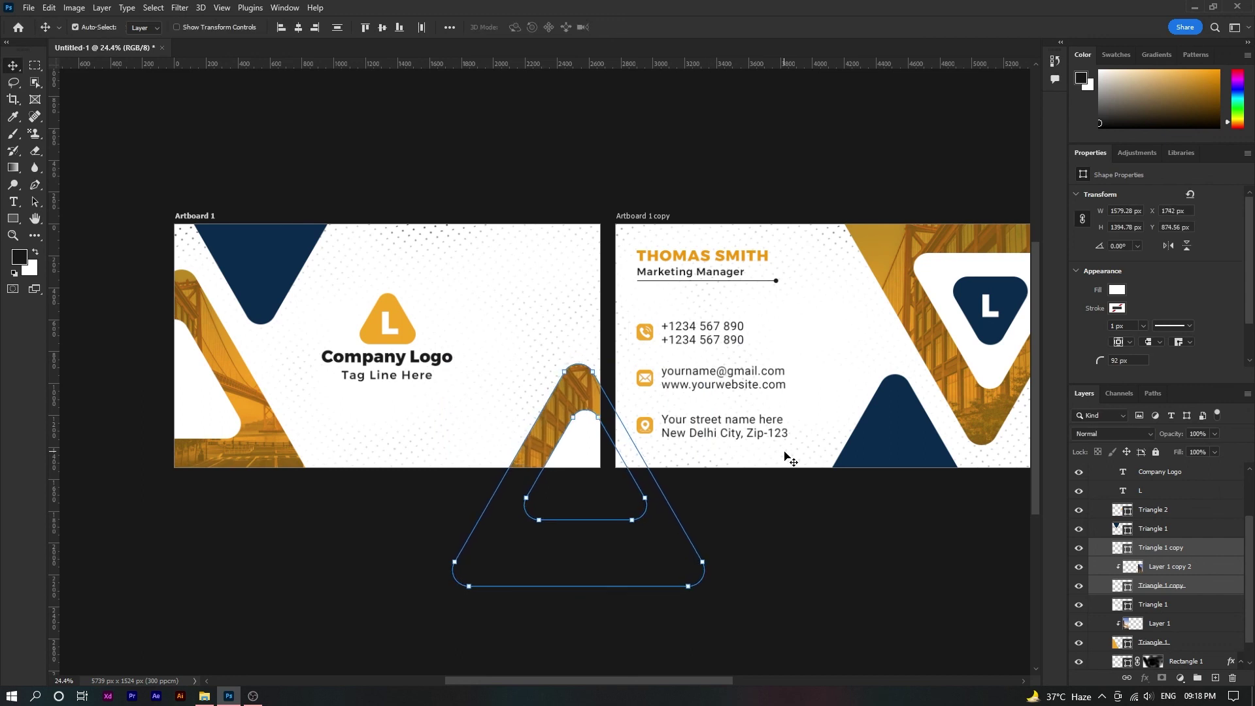
left_click(784, 507)
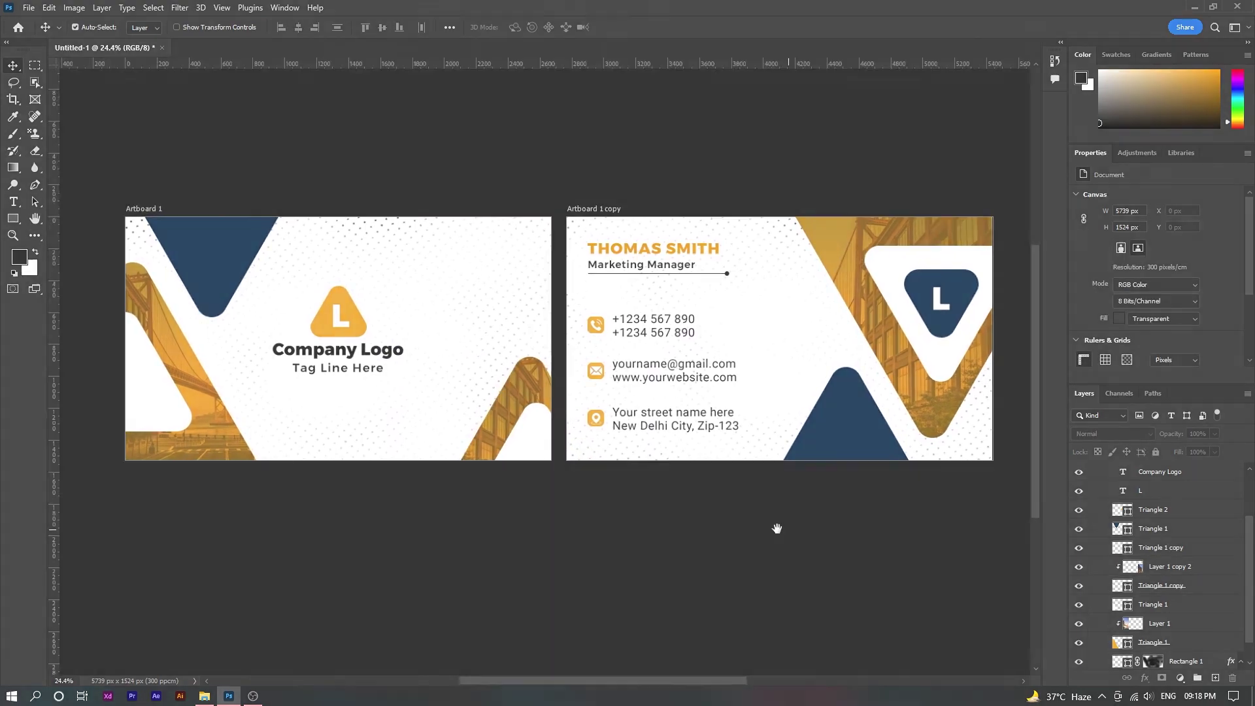